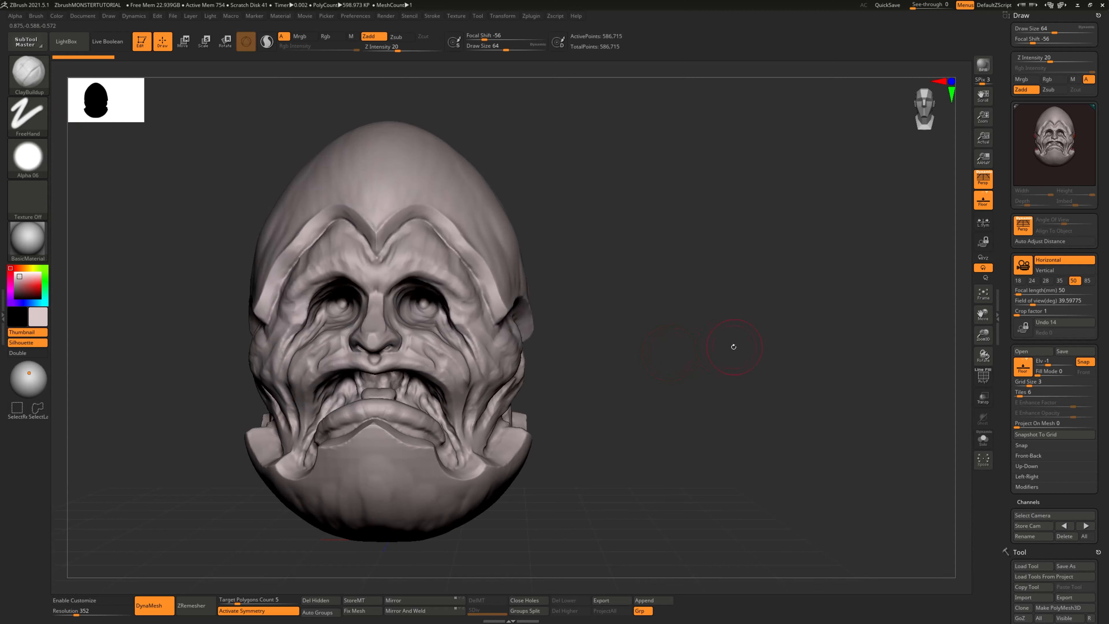
Step: Turn off symmetry on the head sculpt so brush strokes affect only one side
{"action": "mouse_move", "coordinate": [734, 346]}
{"action": "left_mouse_down"}
{"action": "mouse_move", "coordinate": [637, 342]}
{"action": "mouse_move", "coordinate": [646, 466]}
{"action": "mouse_move", "coordinate": [547, 454]}
{"action": "mouse_move", "coordinate": [584, 461]}
{"action": "mouse_move", "coordinate": [555, 458]}
{"action": "mouse_move", "coordinate": [581, 475]}
{"action": "mouse_move", "coordinate": [585, 444]}
{"action": "left_mouse_up"}
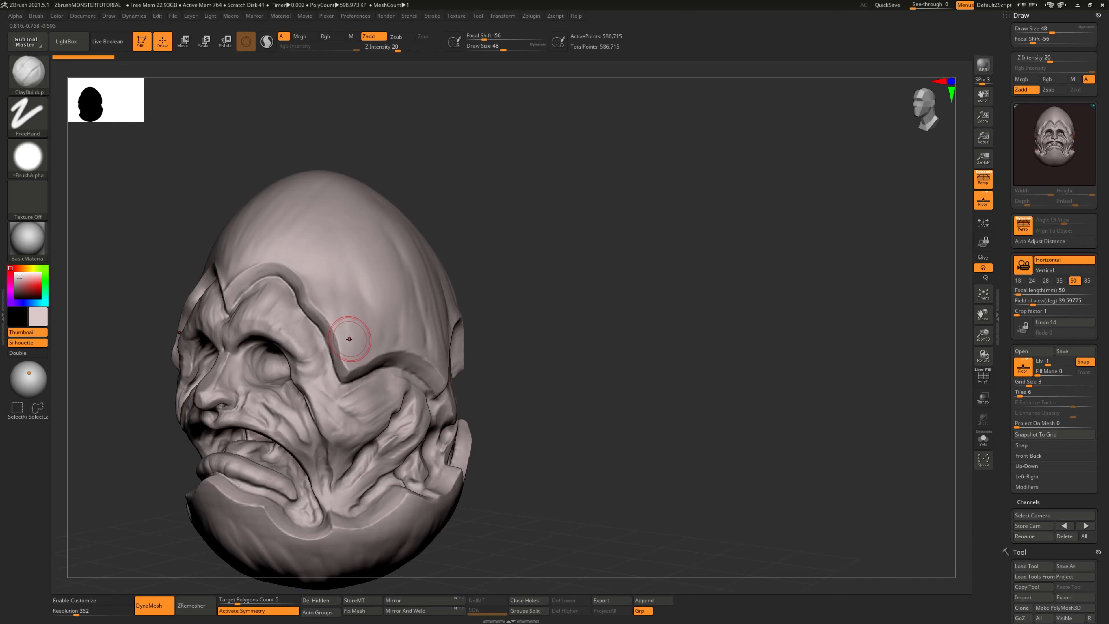
{"action": "left_click_drag", "start_coordinate": [590, 405], "coordinate": [585, 423], "text": "alt"}
{"action": "mouse_move", "coordinate": [495, 388]}
{"action": "left_mouse_down"}
{"action": "mouse_move", "coordinate": [599, 398]}
{"action": "mouse_move", "coordinate": [559, 439]}
{"action": "mouse_move", "coordinate": [572, 429]}
{"action": "mouse_move", "coordinate": [551, 421]}
{"action": "left_mouse_up"}
{"action": "left_click_drag", "start_coordinate": [477, 427], "coordinate": [551, 374]}
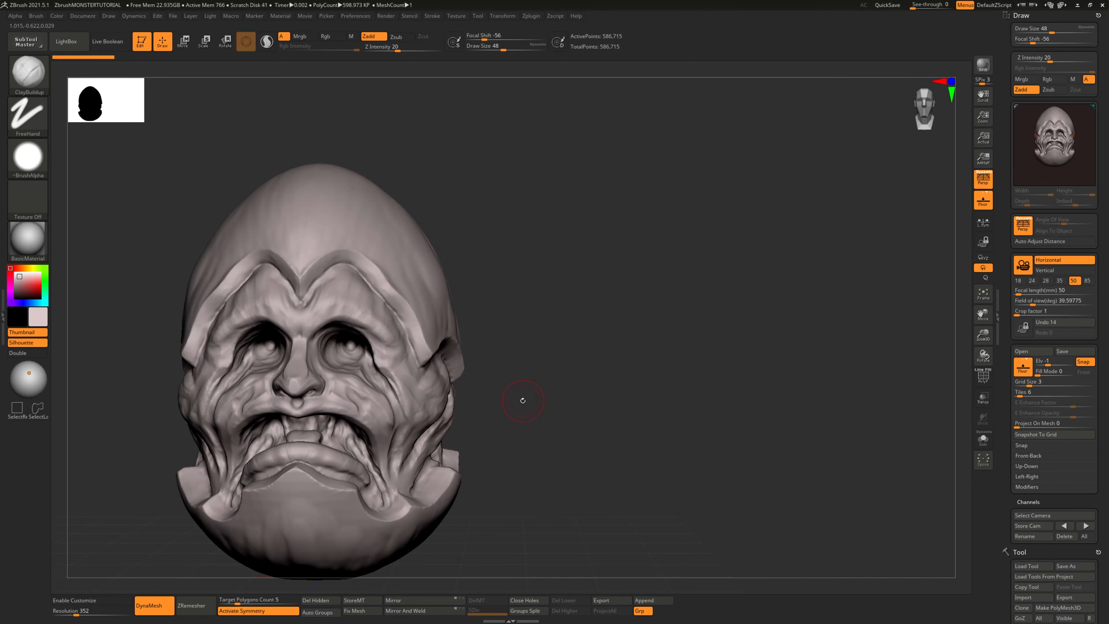
{"action": "key", "text": "x"}
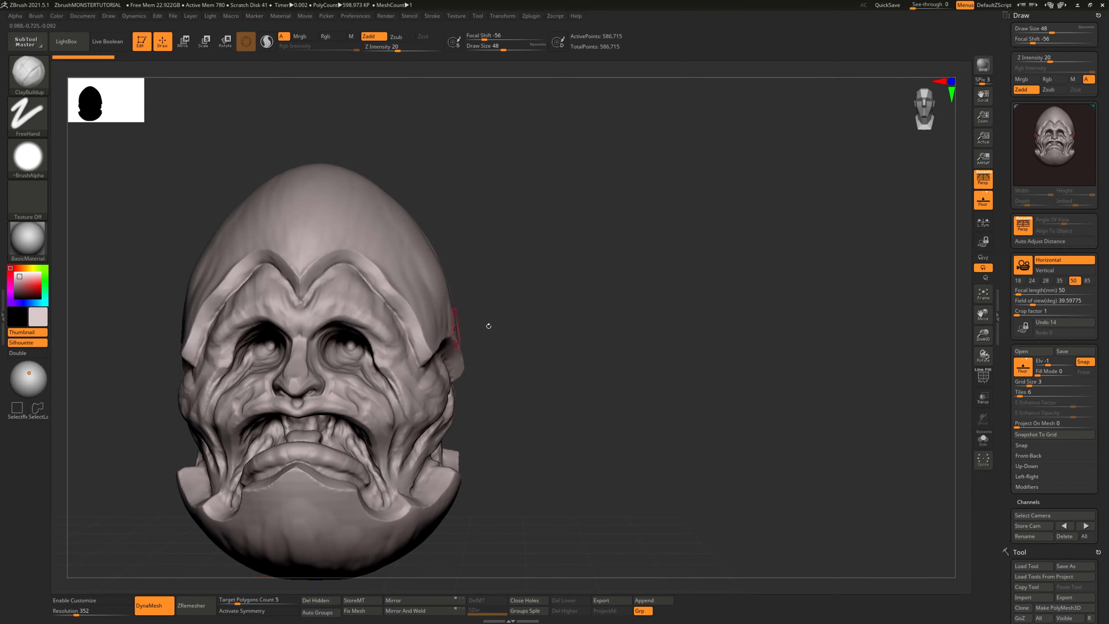
{"action": "left_click_drag", "start_coordinate": [488, 326], "coordinate": [540, 419]}
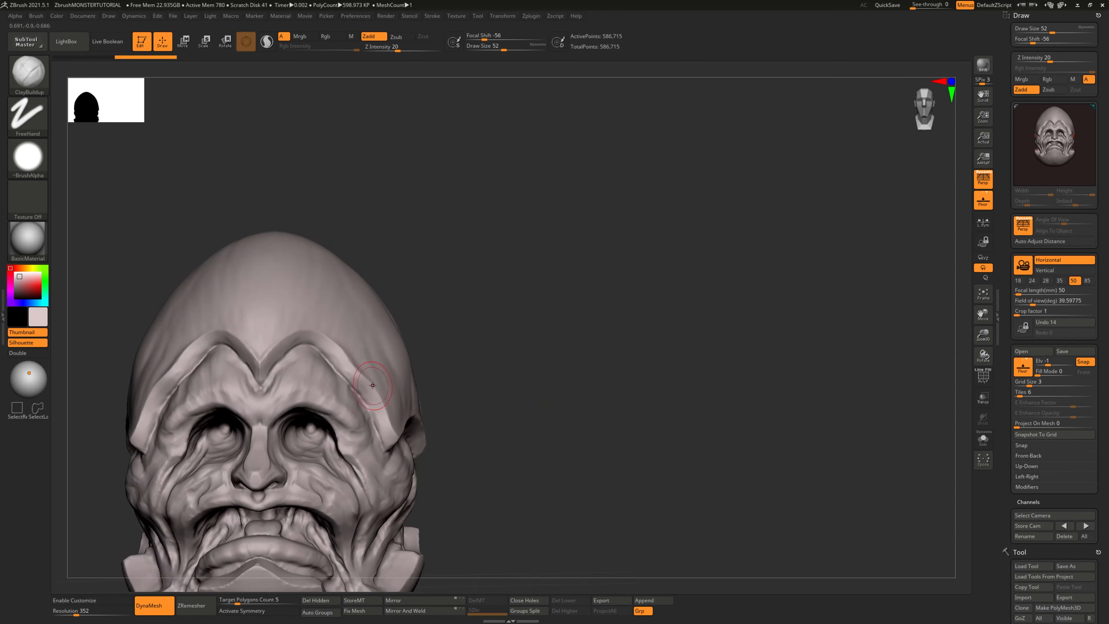
{"action": "right_click_drag", "start_coordinate": [371, 383], "coordinate": [472, 321]}
{"action": "left_click_drag", "start_coordinate": [387, 340], "coordinate": [405, 320]}
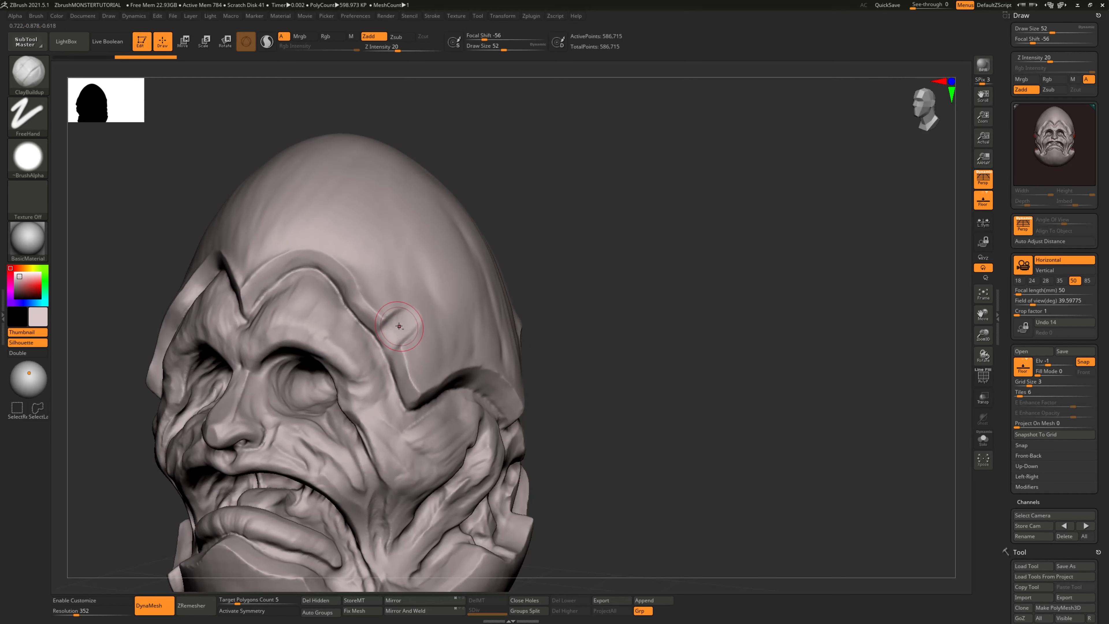
{"action": "key", "text": "ctrl+z"}
Step: Set the draw size to 36 and sculpt a diagonal crack rising from the brow edge of the upper shell with ClayBuildup
{"action": "key", "text": "bracketleft"}
{"action": "key", "text": "bracketleft"}
{"action": "key", "text": "bracketleft"}
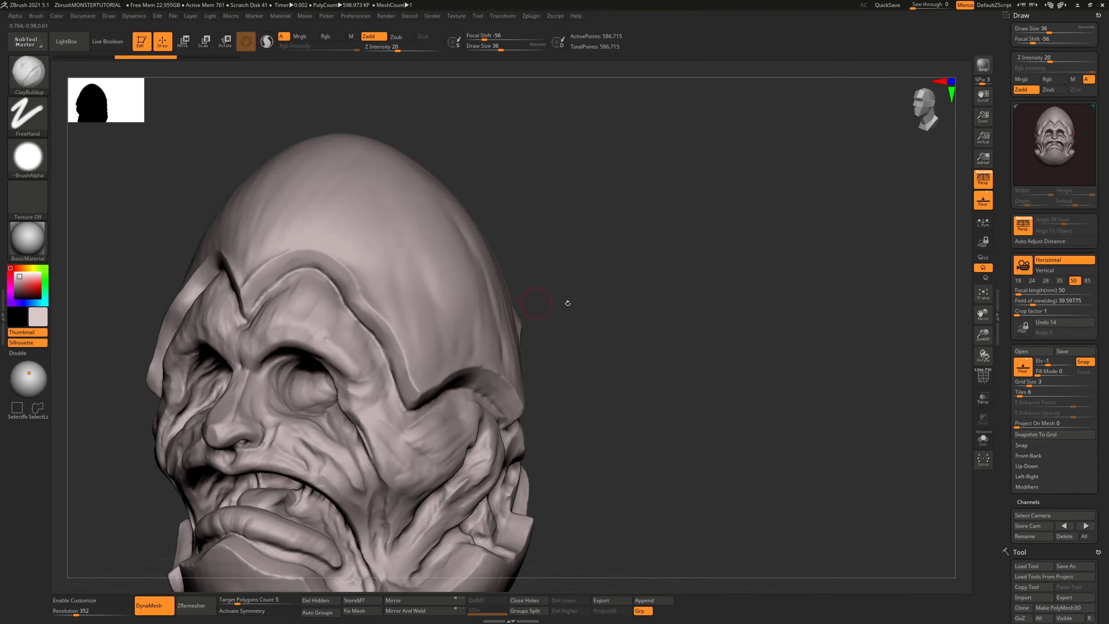
{"action": "left_click_drag", "start_coordinate": [567, 304], "coordinate": [629, 317]}
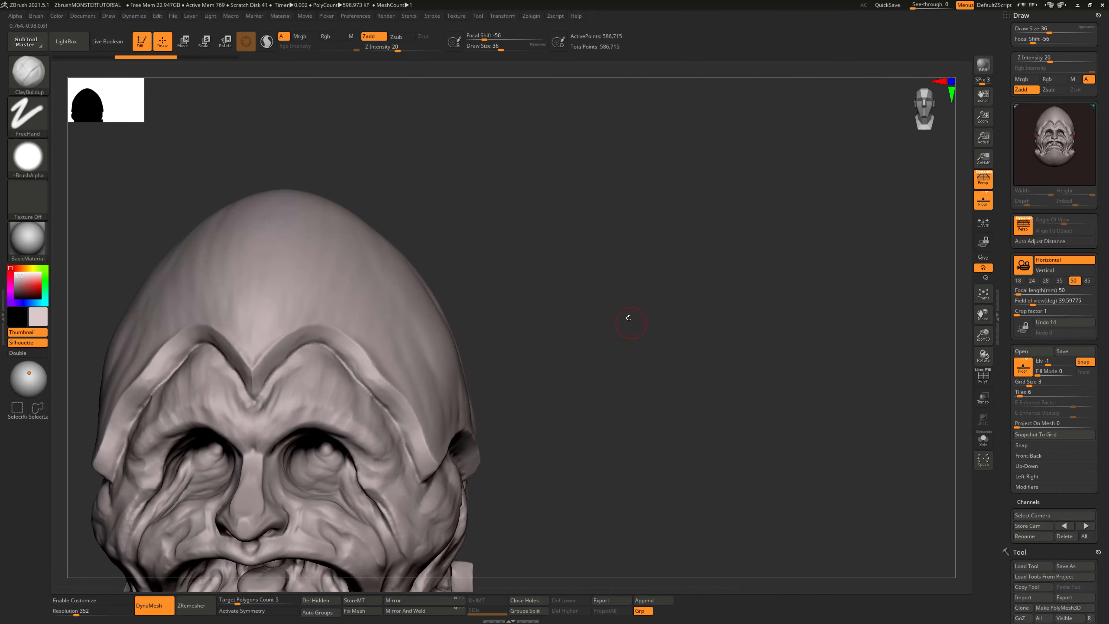
{"action": "mouse_move", "coordinate": [305, 336]}
{"action": "left_mouse_down"}
{"action": "mouse_move", "coordinate": [344, 311]}
{"action": "mouse_move", "coordinate": [352, 287]}
{"action": "left_mouse_up"}
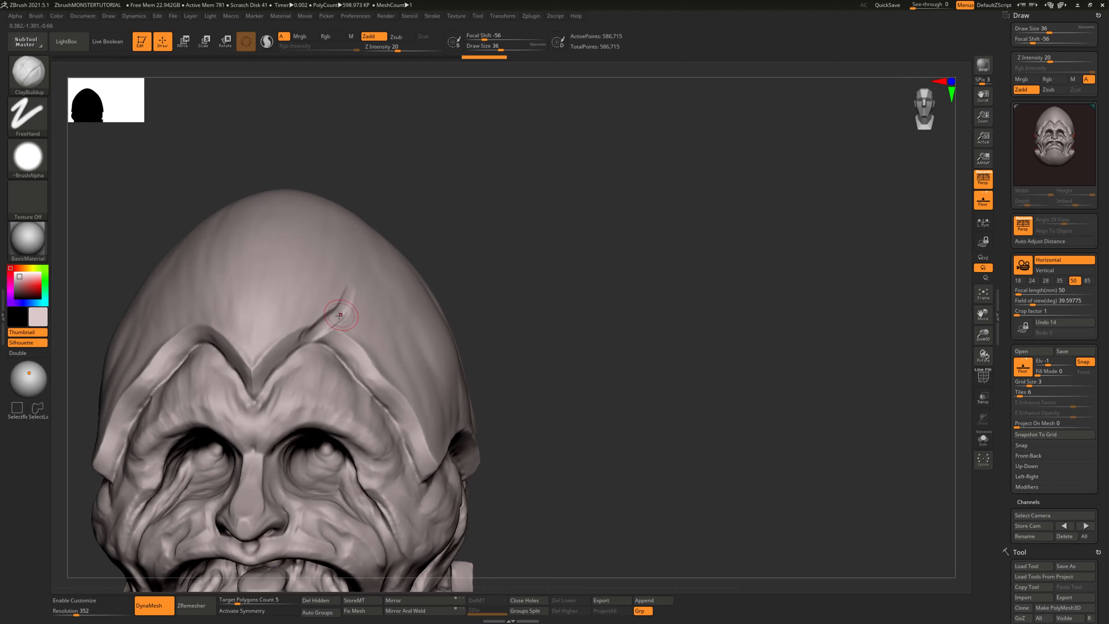
{"action": "left_click_drag", "start_coordinate": [329, 323], "coordinate": [352, 308]}
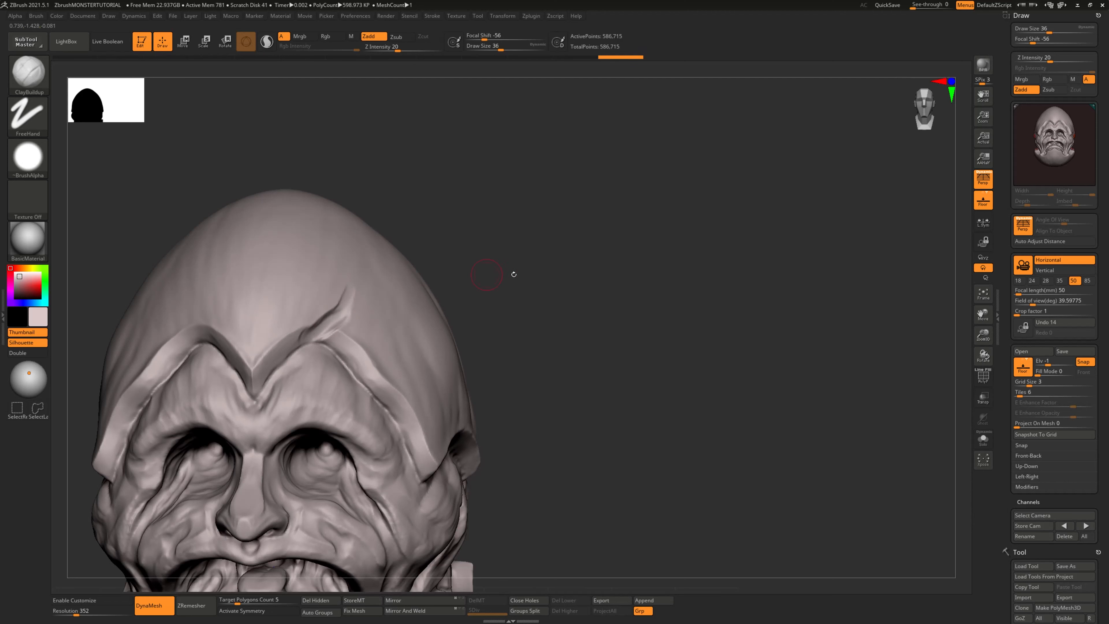
Step: Deepen and lengthen the diagonal forehead crack and shape its tapered upper end
{"action": "left_click_drag", "start_coordinate": [514, 275], "coordinate": [484, 279]}
{"action": "left_click_drag", "start_coordinate": [322, 328], "coordinate": [349, 304]}
{"action": "mouse_move", "coordinate": [493, 280]}
{"action": "left_mouse_down"}
{"action": "mouse_move", "coordinate": [544, 275]}
{"action": "mouse_move", "coordinate": [581, 302]}
{"action": "mouse_move", "coordinate": [555, 302]}
{"action": "mouse_move", "coordinate": [549, 325]}
{"action": "mouse_move", "coordinate": [564, 258]}
{"action": "left_mouse_up"}
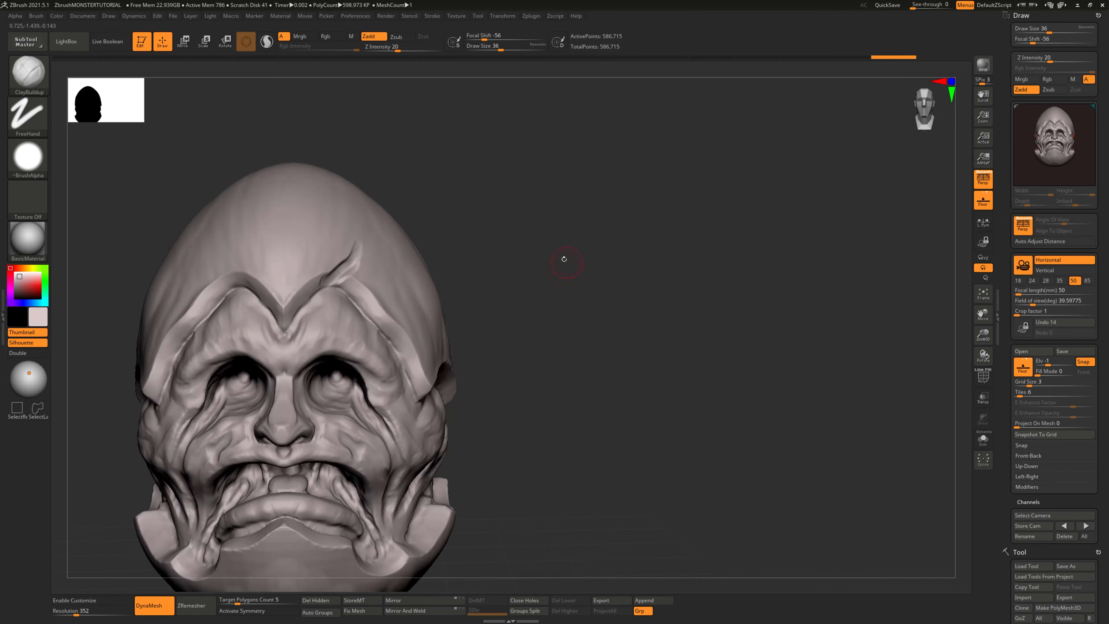
{"action": "left_click_drag", "start_coordinate": [328, 277], "coordinate": [340, 273]}
{"action": "left_click_drag", "start_coordinate": [364, 236], "coordinate": [364, 265]}
{"action": "mouse_move", "coordinate": [551, 258]}
{"action": "left_mouse_down"}
{"action": "mouse_move", "coordinate": [536, 242]}
{"action": "mouse_move", "coordinate": [537, 297]}
{"action": "mouse_move", "coordinate": [511, 262]}
{"action": "left_mouse_up"}
{"action": "left_click_drag", "start_coordinate": [346, 274], "coordinate": [343, 275]}
{"action": "mouse_move", "coordinate": [550, 262]}
{"action": "left_mouse_down"}
{"action": "mouse_move", "coordinate": [624, 359]}
{"action": "mouse_move", "coordinate": [554, 270]}
{"action": "left_mouse_up"}
Step: Sculpt a vertical crack into the lower shell, running down from its rim beneath the left part of the lower lip
{"action": "left_click_drag", "start_coordinate": [630, 295], "coordinate": [540, 408]}
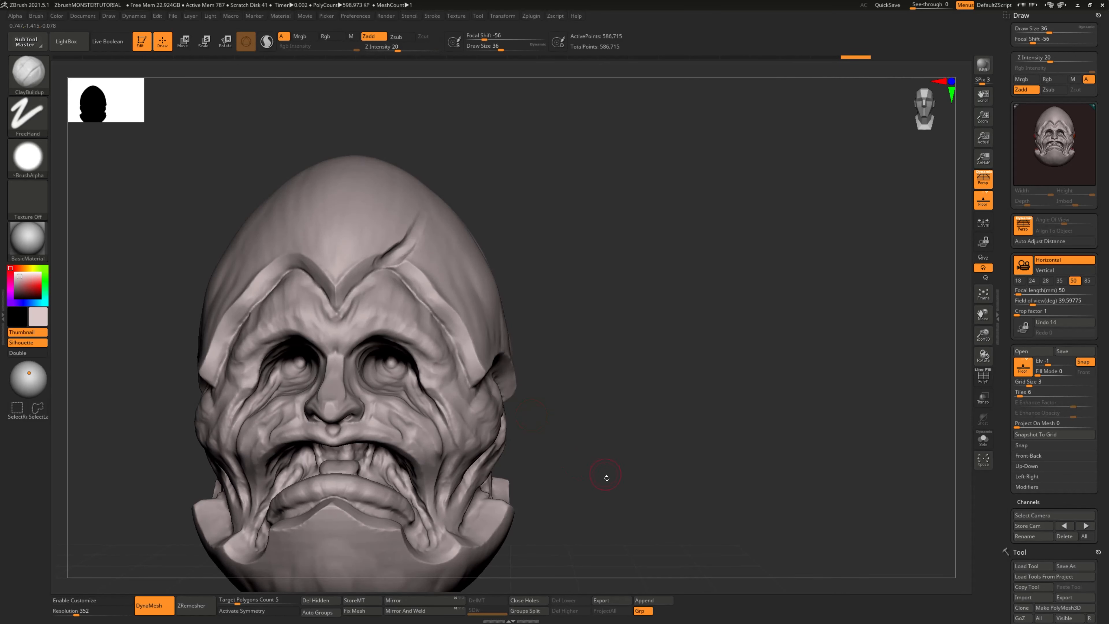
{"action": "left_click_drag", "start_coordinate": [607, 478], "coordinate": [624, 418]}
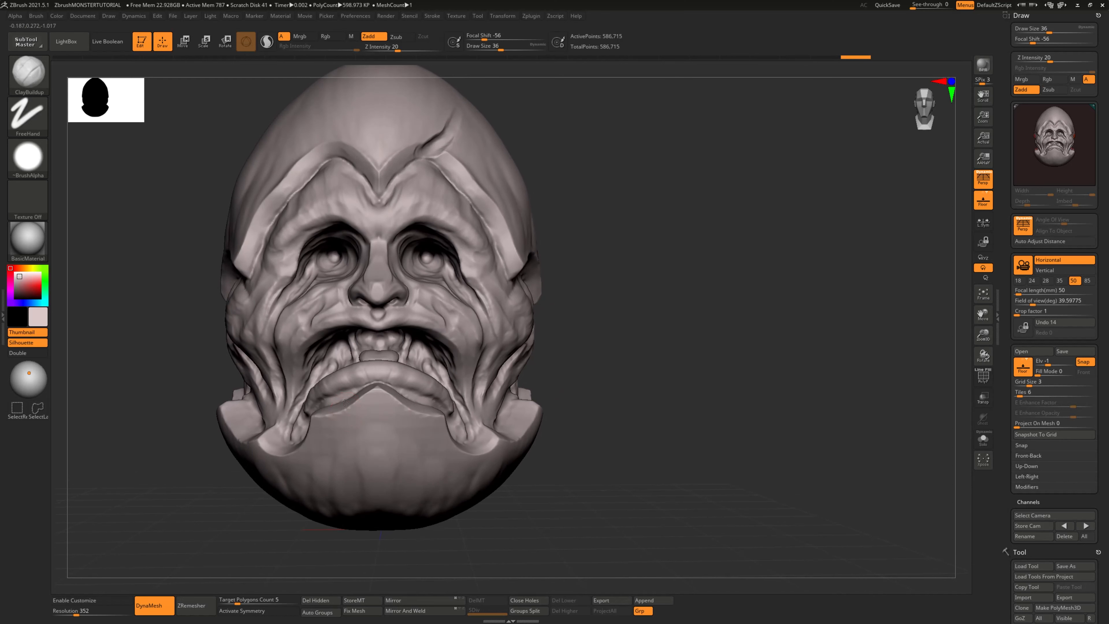
{"action": "mouse_move", "coordinate": [552, 379]}
{"action": "left_mouse_down"}
{"action": "mouse_move", "coordinate": [626, 370]}
{"action": "mouse_move", "coordinate": [531, 382]}
{"action": "left_mouse_up"}
{"action": "left_click_drag", "start_coordinate": [349, 415], "coordinate": [349, 421]}
{"action": "left_click_drag", "start_coordinate": [348, 411], "coordinate": [347, 423]}
{"action": "left_click_drag", "start_coordinate": [568, 480], "coordinate": [581, 411]}
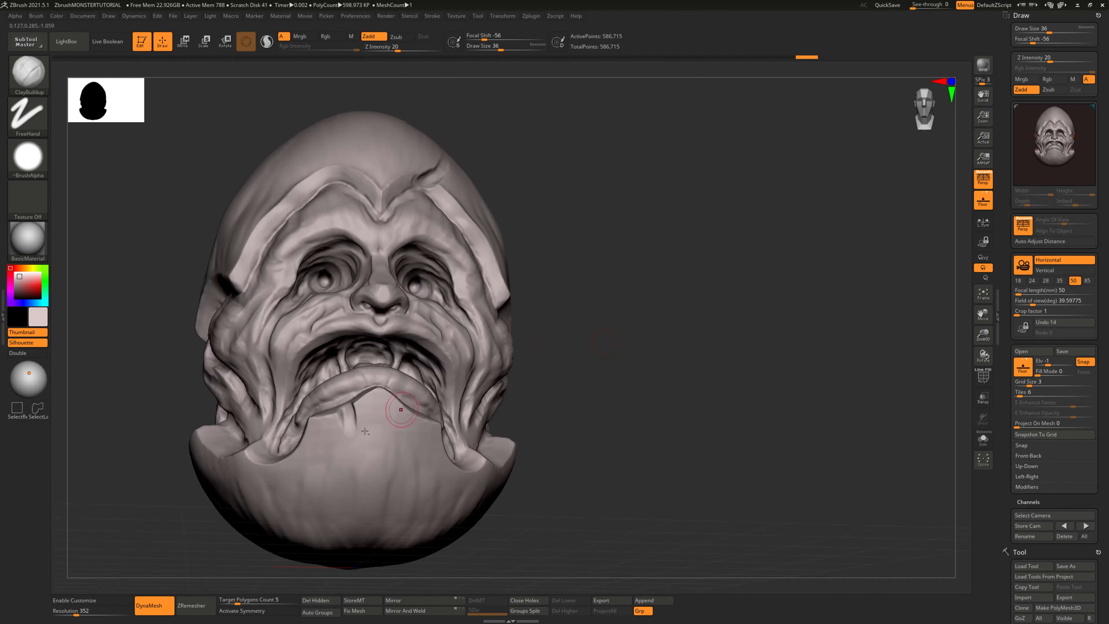
{"action": "mouse_move", "coordinate": [352, 425]}
{"action": "left_mouse_down"}
{"action": "mouse_move", "coordinate": [345, 441]}
{"action": "mouse_move", "coordinate": [358, 455]}
{"action": "mouse_move", "coordinate": [349, 455]}
{"action": "left_mouse_up"}
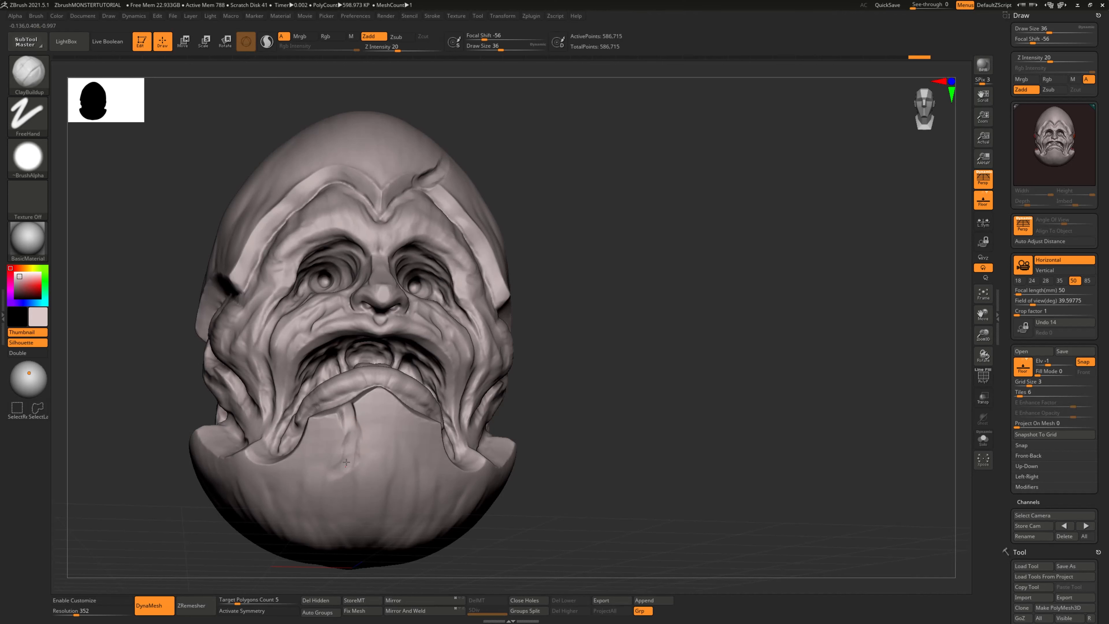
{"action": "mouse_move", "coordinate": [605, 367]}
{"action": "left_mouse_down"}
{"action": "mouse_move", "coordinate": [605, 395]}
{"action": "mouse_move", "coordinate": [551, 403]}
{"action": "left_mouse_up"}
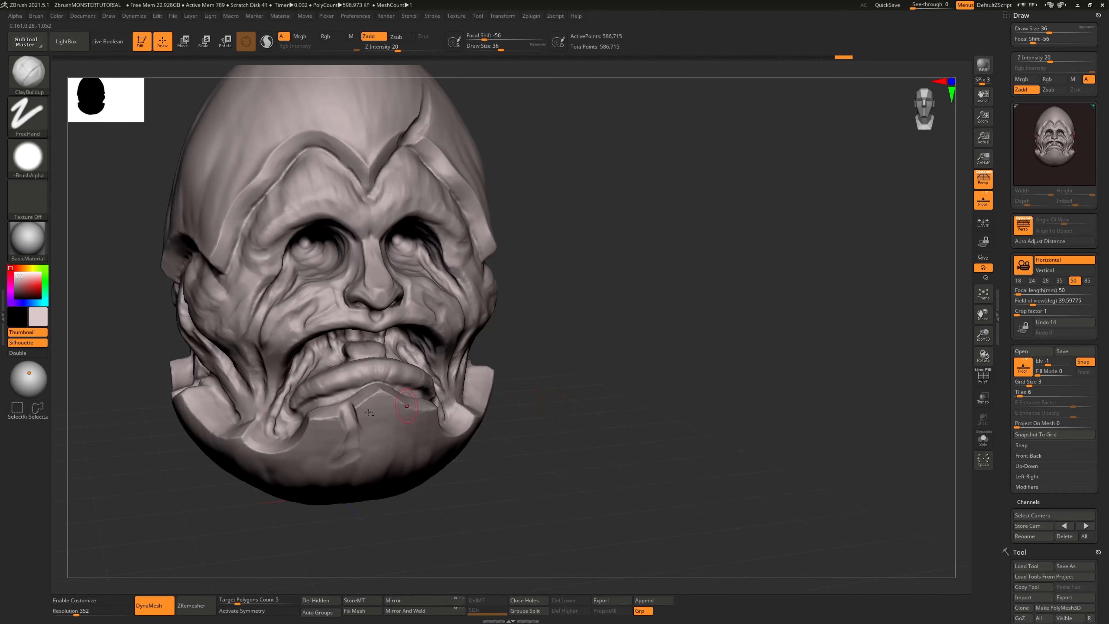
Step: Remesh the head with DynaMesh and show its polyframe to inspect the topology around the chin crack
{"action": "left_click_drag", "start_coordinate": [655, 439], "coordinate": [704, 463]}
{"action": "left_click_drag", "start_coordinate": [582, 495], "coordinate": [602, 465], "text": "alt"}
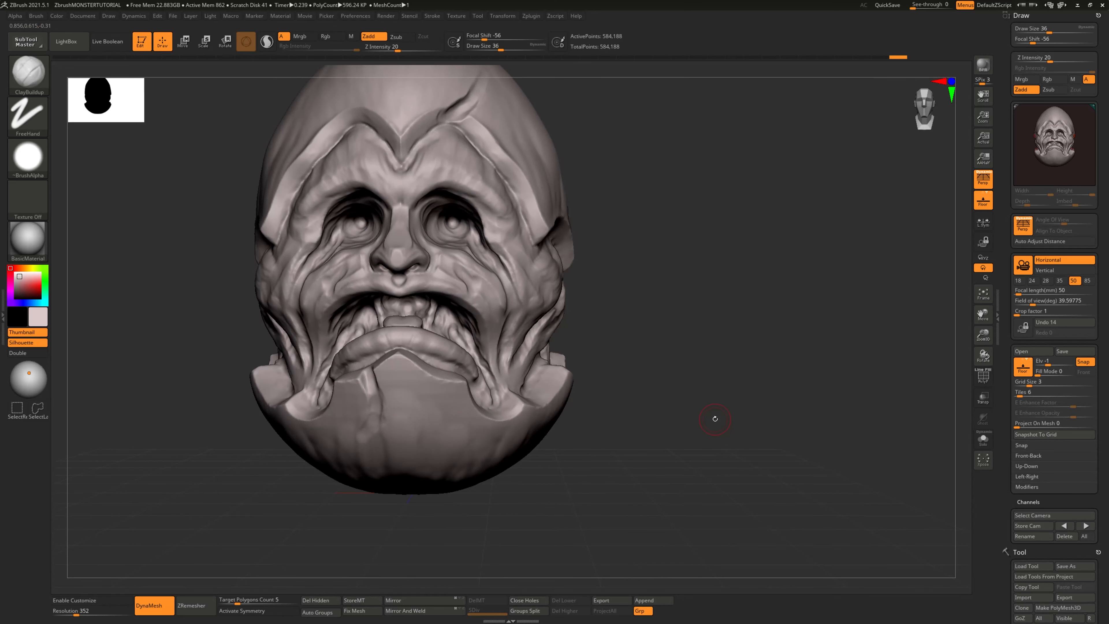
{"action": "key", "text": "ctrl"}
{"action": "key", "text": "ctrl"}
{"action": "left_click", "coordinate": [978, 380]}
{"action": "left_click_drag", "start_coordinate": [742, 428], "coordinate": [630, 383], "text": "alt"}
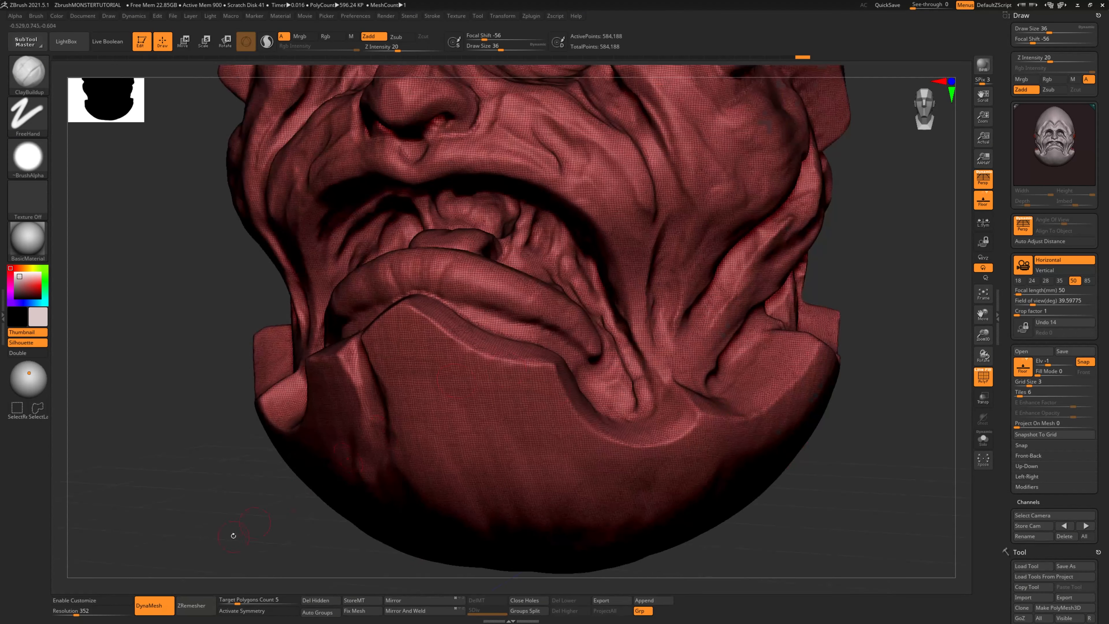
Step: Carve the chin crack deeper, remesh the head with DynaMesh again, and hide the polyframe
{"action": "left_click_drag", "start_coordinate": [233, 536], "coordinate": [288, 531]}
{"action": "left_click_drag", "start_coordinate": [370, 358], "coordinate": [371, 411]}
{"action": "left_click_drag", "start_coordinate": [808, 396], "coordinate": [414, 401]}
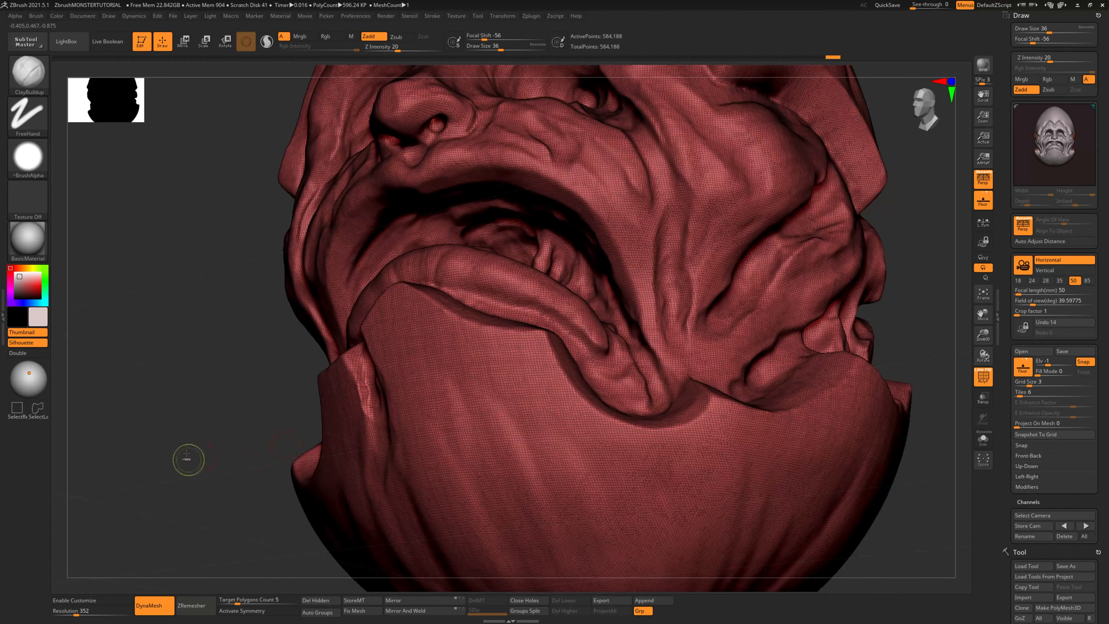
{"action": "left_click_drag", "start_coordinate": [160, 416], "coordinate": [508, 430], "text": "ctrl"}
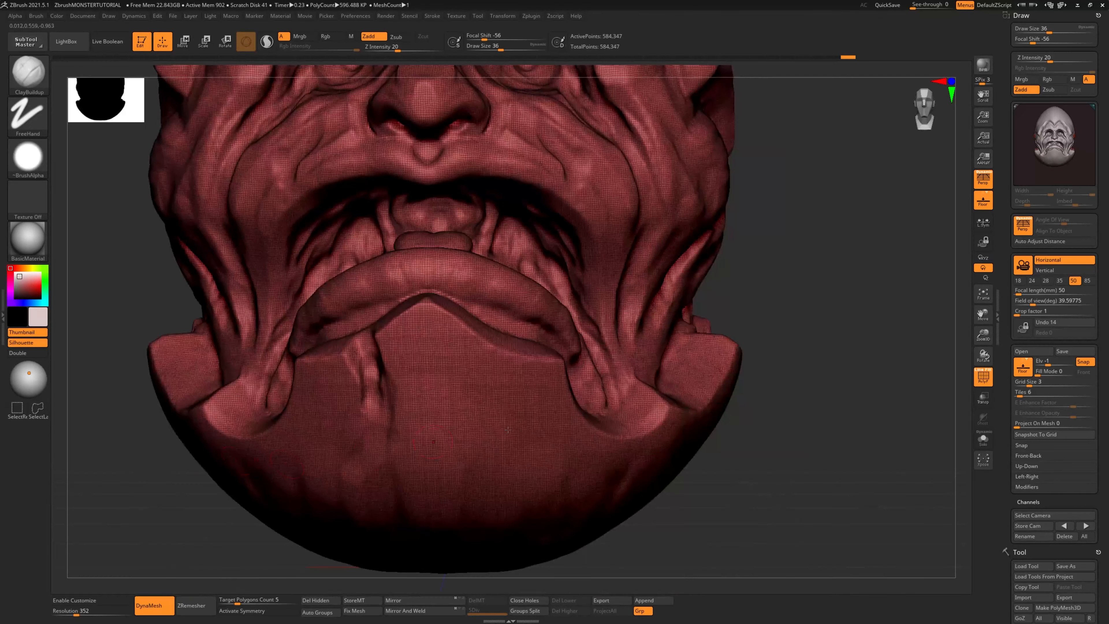
{"action": "left_click_drag", "start_coordinate": [948, 403], "coordinate": [498, 245], "text": "alt"}
{"action": "left_click", "coordinate": [982, 376]}
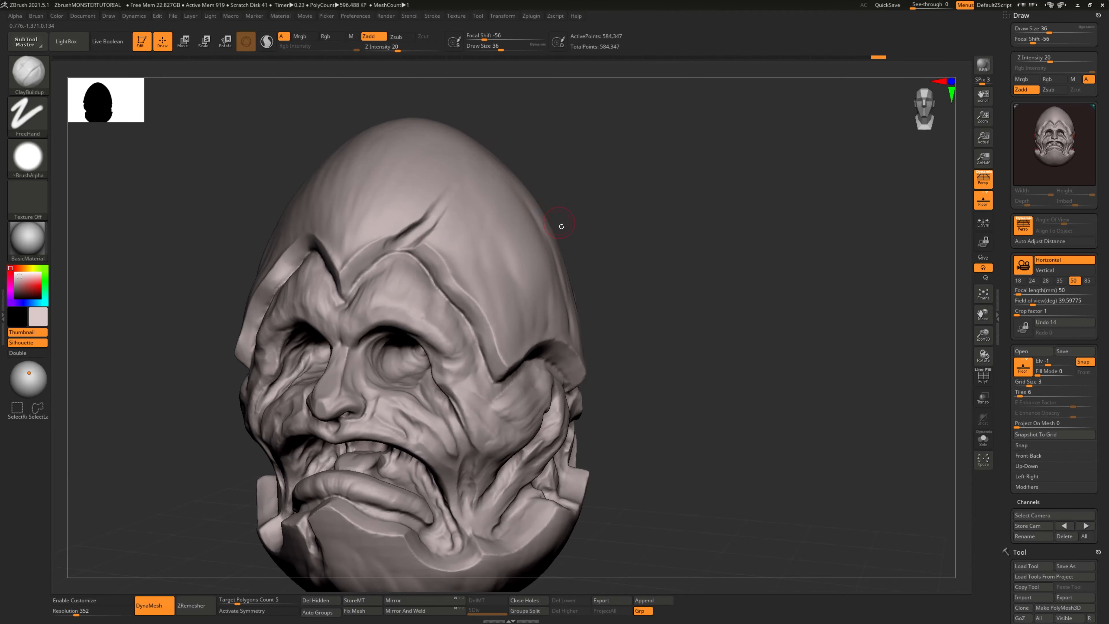
Step: Widen the forehead crack and add a side branch spreading outward across the upper shell
{"action": "left_click_drag", "start_coordinate": [674, 291], "coordinate": [689, 317]}
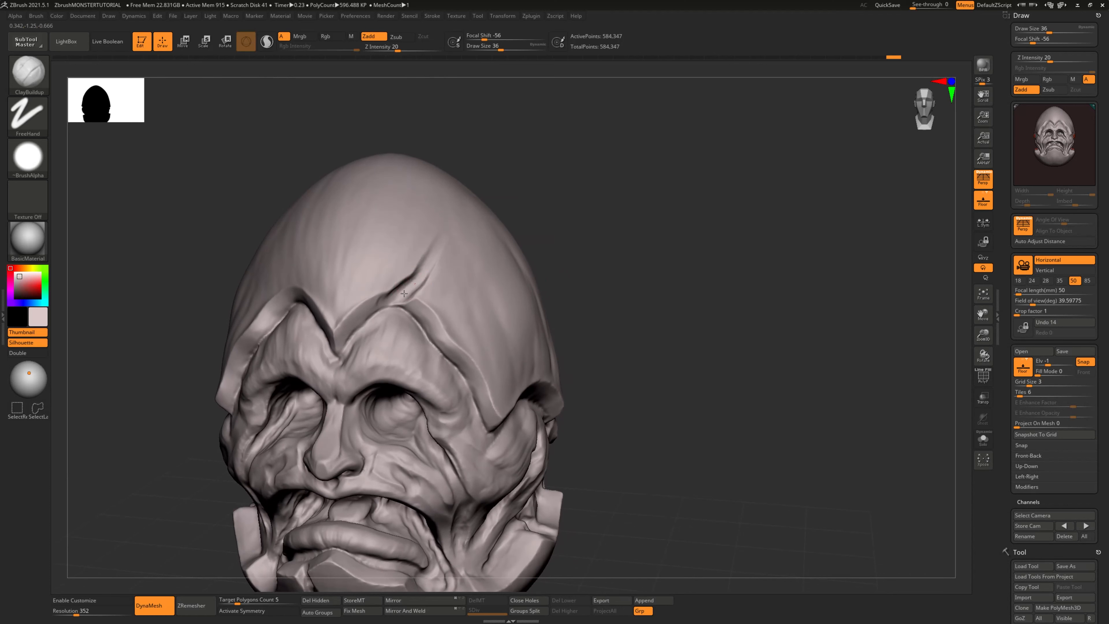
{"action": "left_click_drag", "start_coordinate": [548, 238], "coordinate": [611, 358]}
{"action": "mouse_move", "coordinate": [438, 289]}
{"action": "left_mouse_down"}
{"action": "mouse_move", "coordinate": [470, 260]}
{"action": "mouse_move", "coordinate": [411, 337]}
{"action": "left_mouse_up"}
{"action": "left_click_drag", "start_coordinate": [638, 305], "coordinate": [661, 278]}
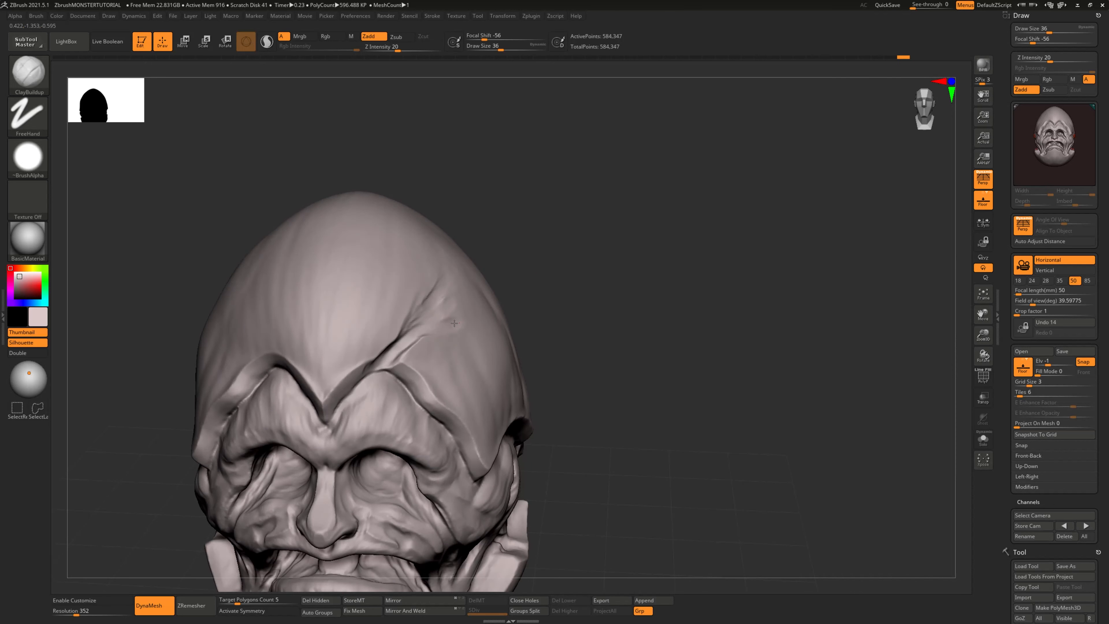
{"action": "left_click_drag", "start_coordinate": [426, 333], "coordinate": [450, 329]}
{"action": "left_click_drag", "start_coordinate": [585, 337], "coordinate": [566, 321]}
{"action": "left_click_drag", "start_coordinate": [615, 365], "coordinate": [637, 301], "text": "alt"}
{"action": "left_click_drag", "start_coordinate": [404, 316], "coordinate": [420, 303]}
Step: Chip and break up the lower shell's rim where the chin crack begins, cutting into its thickness
{"action": "mouse_move", "coordinate": [676, 435]}
{"action": "left_mouse_down", "text": "alt"}
{"action": "mouse_move", "coordinate": [691, 358]}
{"action": "mouse_move", "coordinate": [664, 401]}
{"action": "mouse_move", "coordinate": [668, 426]}
{"action": "mouse_move", "coordinate": [668, 347]}
{"action": "mouse_move", "coordinate": [692, 334]}
{"action": "left_mouse_up", "text": "alt"}
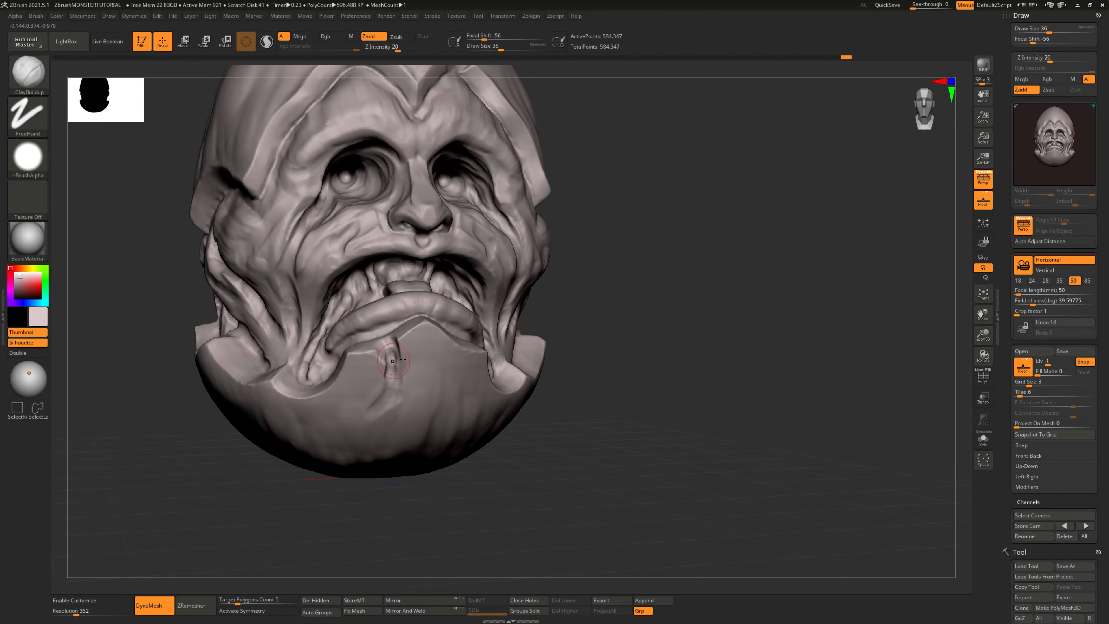
{"action": "left_click_drag", "start_coordinate": [581, 363], "coordinate": [646, 389]}
{"action": "left_click_drag", "start_coordinate": [385, 337], "coordinate": [376, 354]}
{"action": "left_click_drag", "start_coordinate": [409, 439], "coordinate": [461, 465]}
{"action": "left_click_drag", "start_coordinate": [378, 358], "coordinate": [385, 338]}
{"action": "left_click_drag", "start_coordinate": [455, 398], "coordinate": [428, 377]}
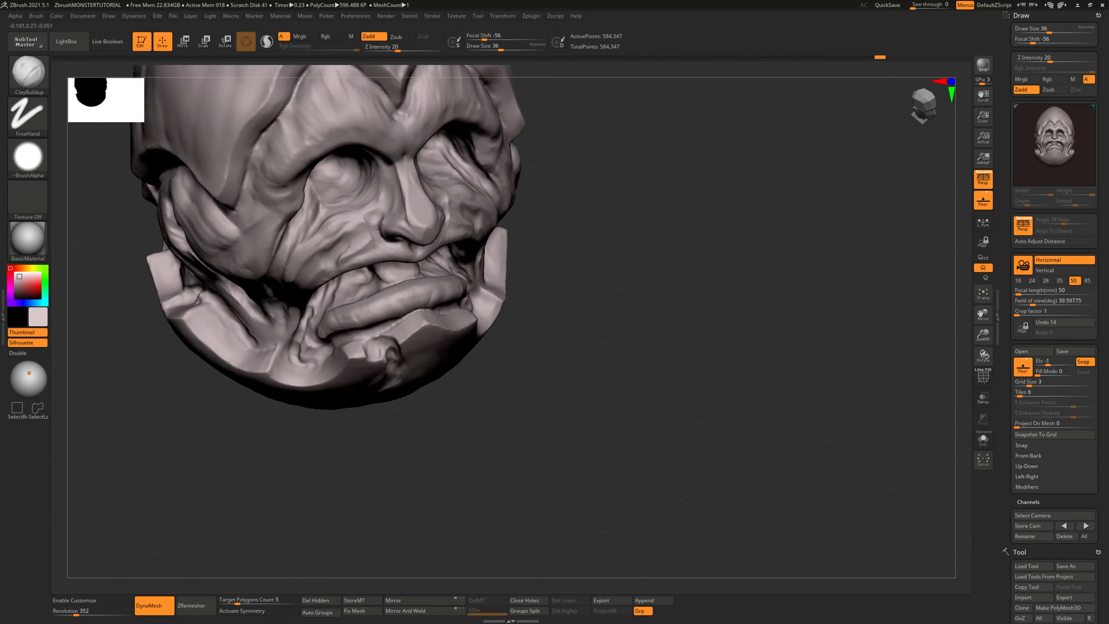
{"action": "left_click_drag", "start_coordinate": [382, 413], "coordinate": [415, 408]}
{"action": "left_click_drag", "start_coordinate": [382, 364], "coordinate": [381, 345]}
{"action": "left_click_drag", "start_coordinate": [418, 448], "coordinate": [378, 409]}
{"action": "left_click_drag", "start_coordinate": [394, 373], "coordinate": [390, 344]}
Step: Extend the chin crack downward with a bend toward the outer left side of the lower shell
{"action": "mouse_move", "coordinate": [599, 377]}
{"action": "left_mouse_down"}
{"action": "mouse_move", "coordinate": [629, 358]}
{"action": "mouse_move", "coordinate": [626, 415]}
{"action": "left_mouse_up"}
{"action": "left_click_drag", "start_coordinate": [725, 426], "coordinate": [744, 342], "text": "alt"}
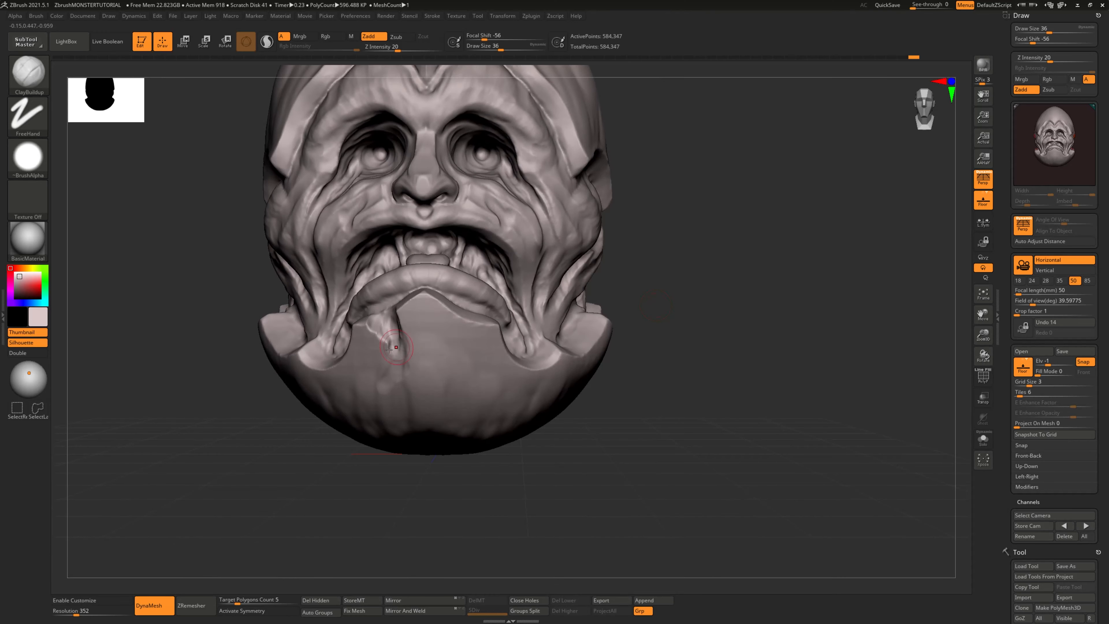
{"action": "left_click_drag", "start_coordinate": [347, 463], "coordinate": [379, 392]}
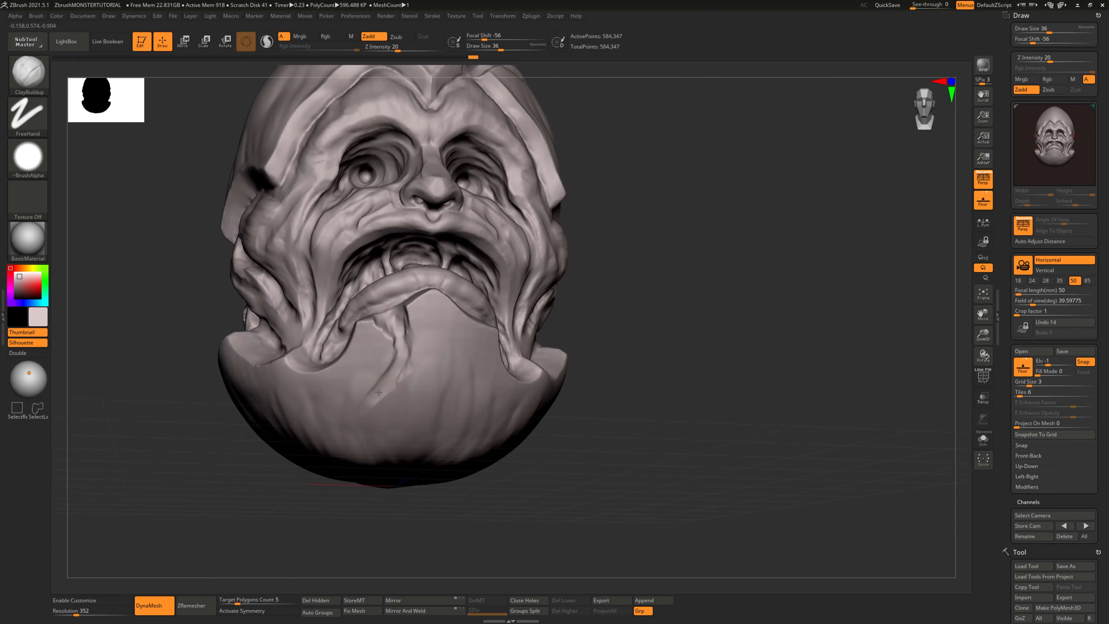
{"action": "left_click_drag", "start_coordinate": [620, 356], "coordinate": [567, 345]}
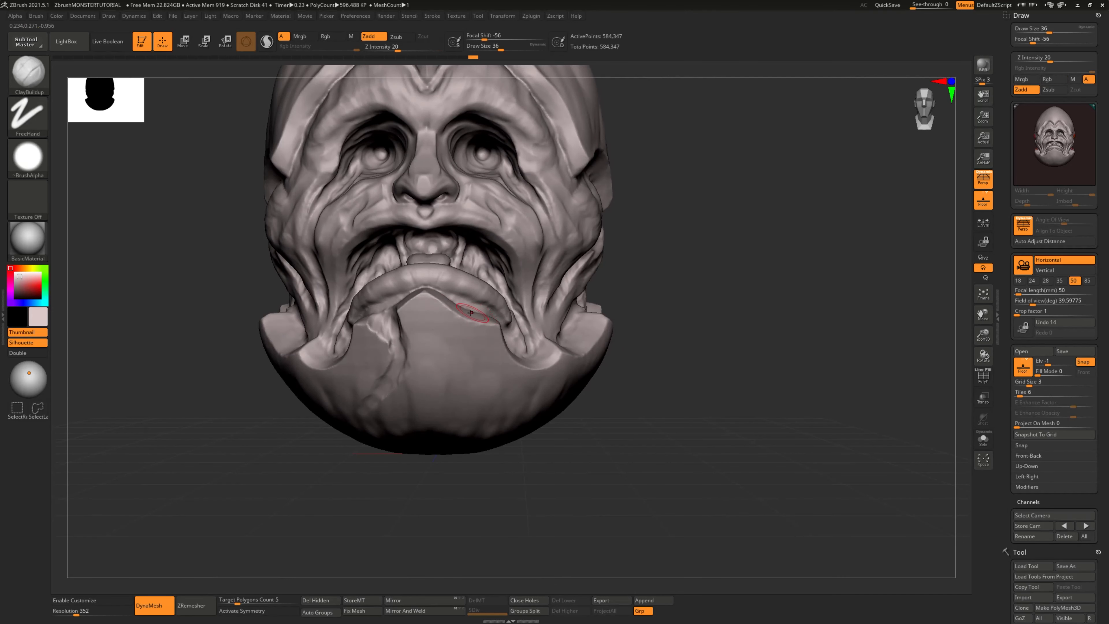
Step: Sculpt a second crack down from the central peak of the lower shell's rim, branching near its lower end
{"action": "left_click_drag", "start_coordinate": [457, 315], "coordinate": [444, 357]}
{"action": "right_click_drag", "start_coordinate": [528, 309], "coordinate": [448, 302]}
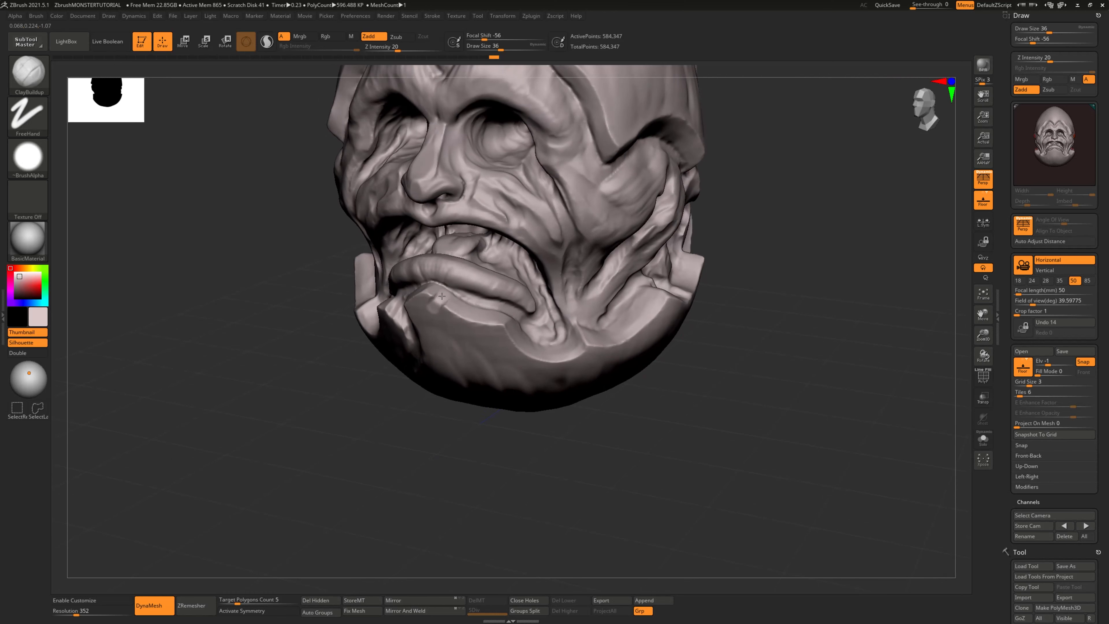
{"action": "right_click_drag", "start_coordinate": [388, 393], "coordinate": [419, 341]}
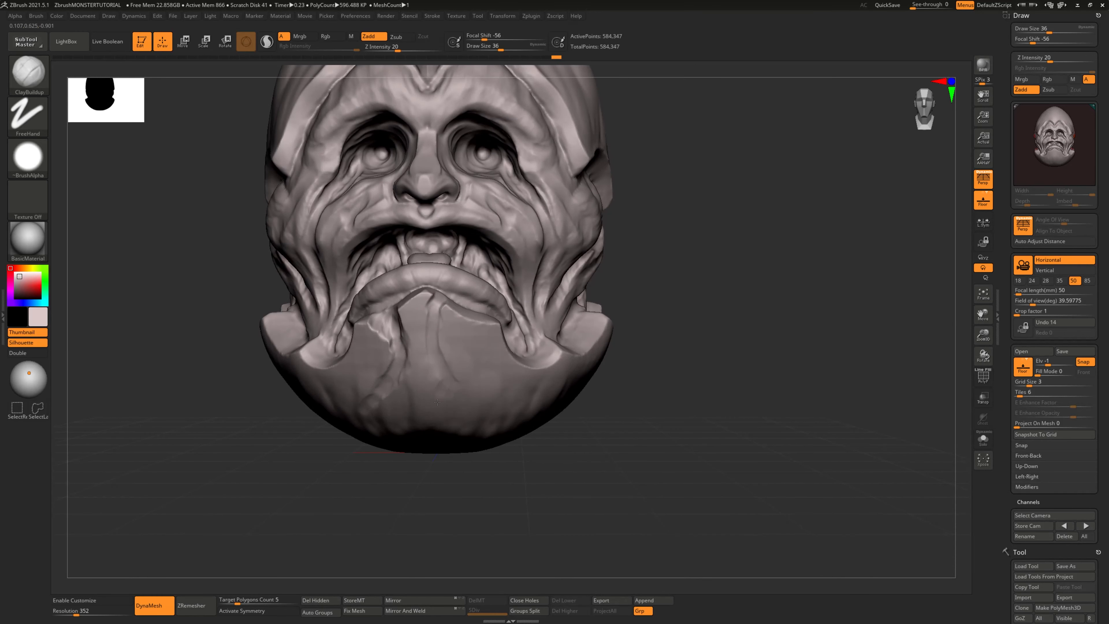
{"action": "right_click_drag", "start_coordinate": [439, 422], "coordinate": [438, 348]}
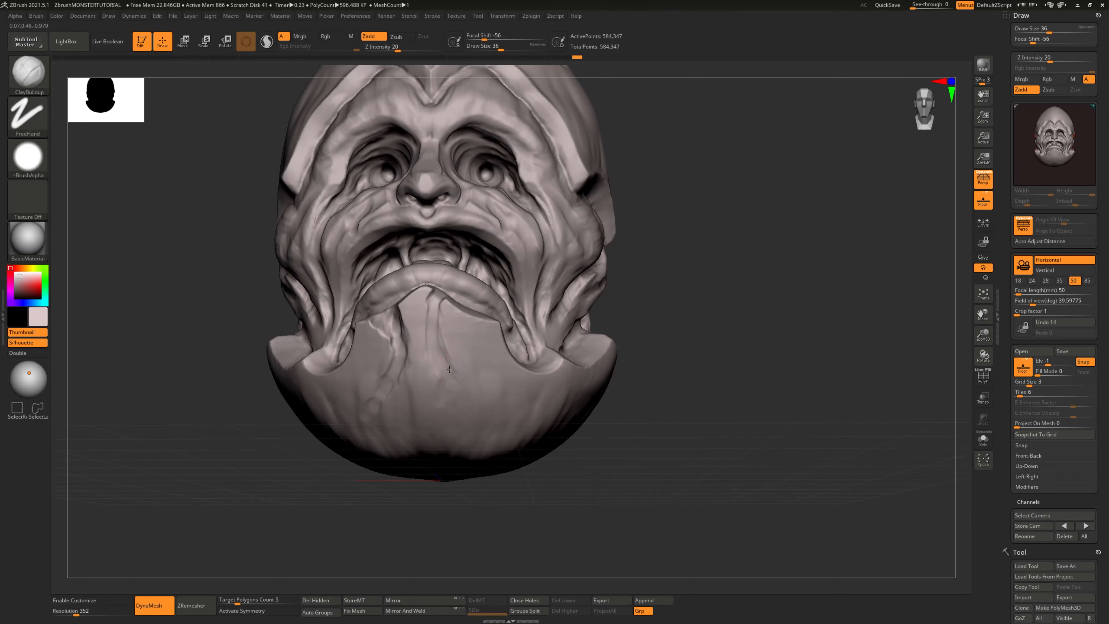
{"action": "left_click_drag", "start_coordinate": [449, 369], "coordinate": [468, 393]}
{"action": "right_click_drag", "start_coordinate": [465, 455], "coordinate": [442, 382]}
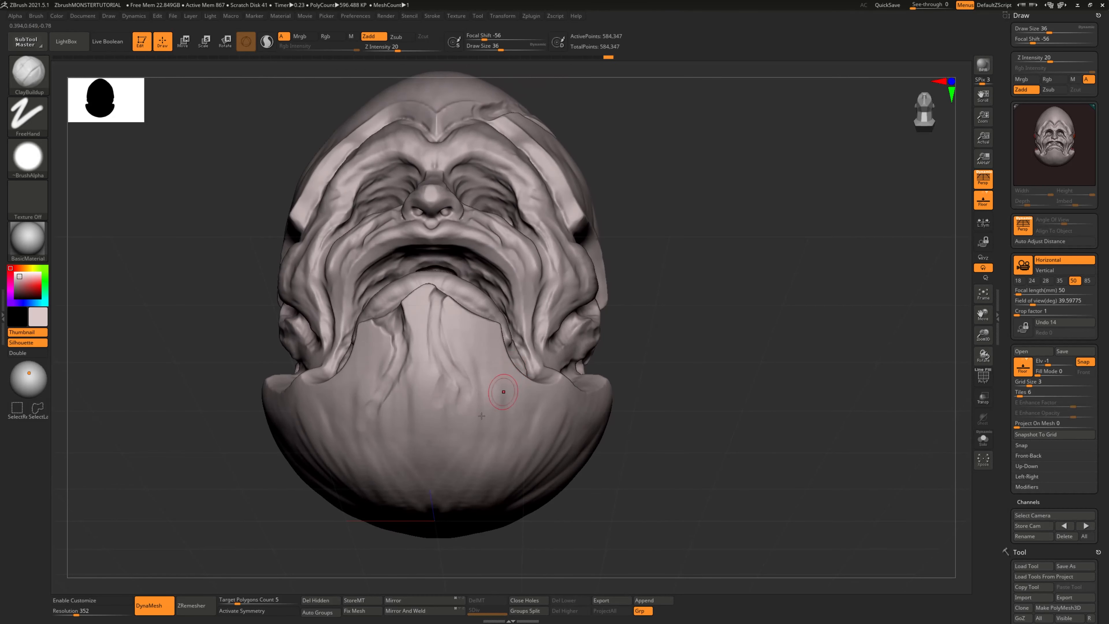
{"action": "right_click_drag", "start_coordinate": [327, 540], "coordinate": [630, 466]}
{"action": "mouse_move", "coordinate": [432, 375]}
{"action": "left_mouse_down"}
{"action": "mouse_move", "coordinate": [455, 342]}
{"action": "mouse_move", "coordinate": [469, 389]}
{"action": "left_mouse_up"}
Step: Deepen and extend the left chin crack toward the shell's underside and reinforce the central crack near the rim
{"action": "mouse_move", "coordinate": [681, 380]}
{"action": "left_mouse_down"}
{"action": "mouse_move", "coordinate": [658, 426]}
{"action": "mouse_move", "coordinate": [723, 340]}
{"action": "mouse_move", "coordinate": [707, 332]}
{"action": "left_mouse_up"}
{"action": "mouse_move", "coordinate": [414, 332]}
{"action": "left_mouse_down"}
{"action": "mouse_move", "coordinate": [399, 365]}
{"action": "mouse_move", "coordinate": [415, 407]}
{"action": "left_mouse_up"}
{"action": "left_click_drag", "start_coordinate": [681, 367], "coordinate": [686, 319]}
{"action": "left_click_drag", "start_coordinate": [413, 396], "coordinate": [401, 445]}
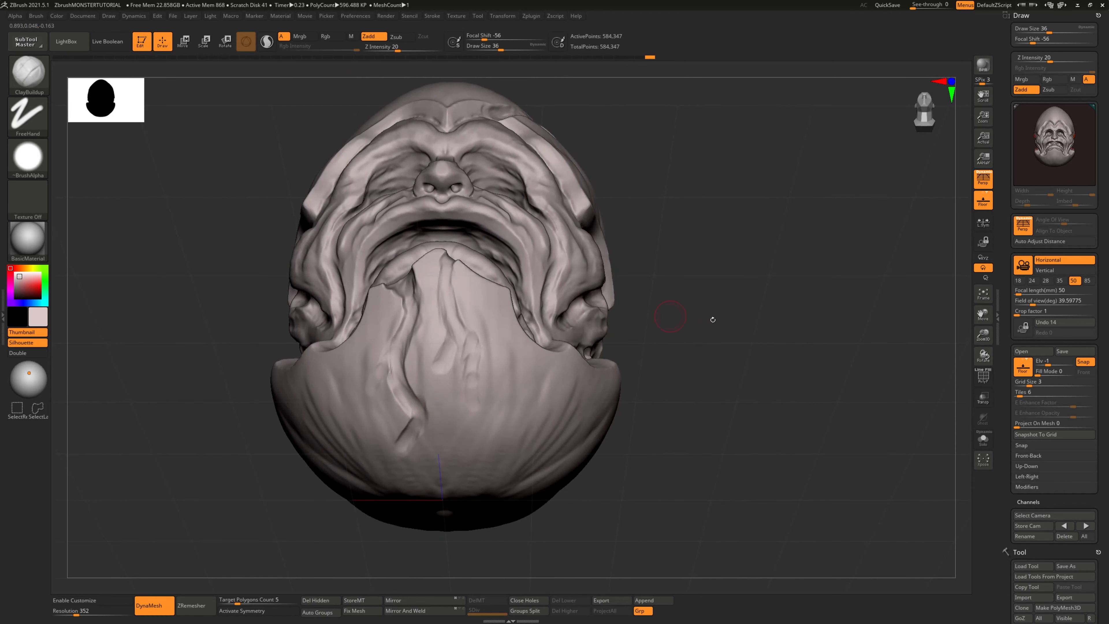
{"action": "left_click_drag", "start_coordinate": [712, 320], "coordinate": [625, 426]}
{"action": "left_click_drag", "start_coordinate": [386, 403], "coordinate": [382, 420]}
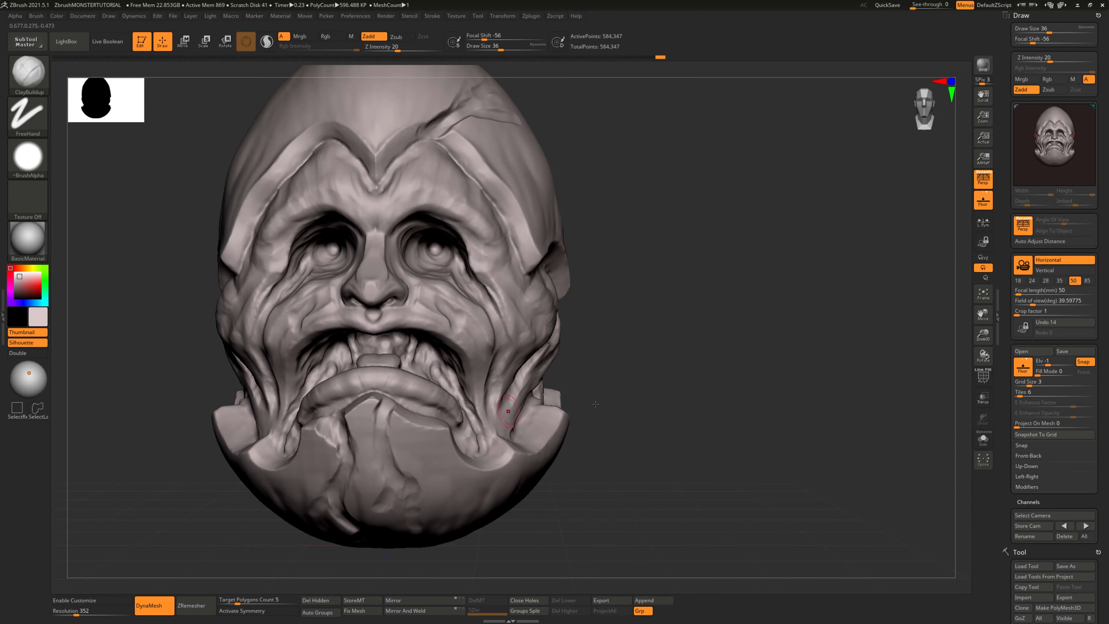
Step: Remesh the head with DynaMesh to even out the geometry around the new shell cracks
{"action": "left_click_drag", "start_coordinate": [709, 399], "coordinate": [755, 427], "text": "ctrl"}
{"action": "left_click_drag", "start_coordinate": [631, 444], "coordinate": [571, 431]}
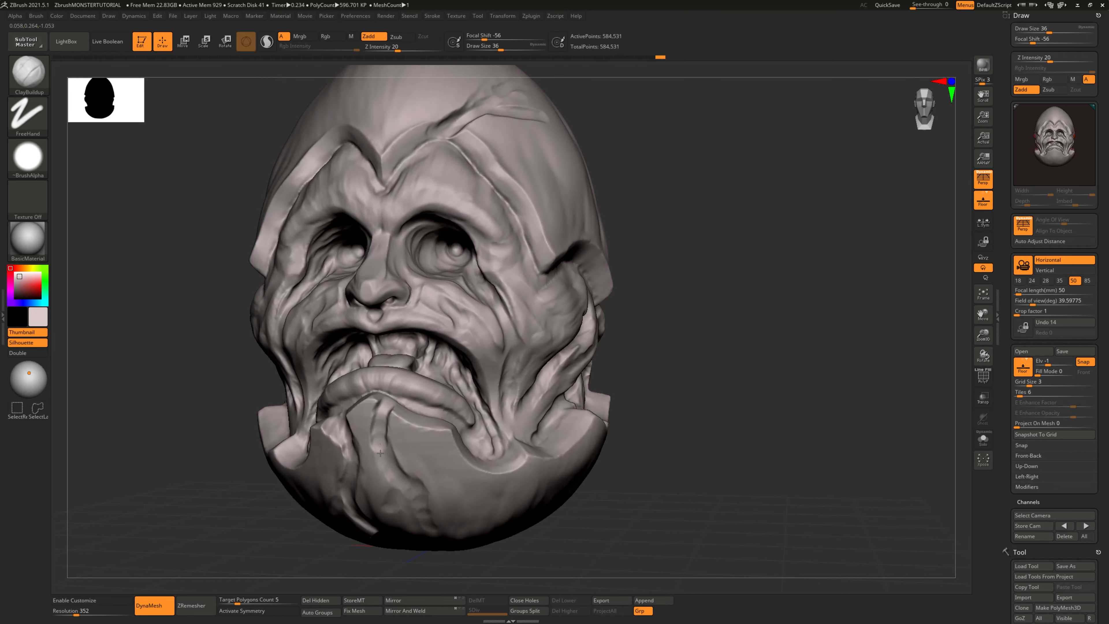
{"action": "mouse_move", "coordinate": [738, 428]}
{"action": "left_mouse_down"}
{"action": "mouse_move", "coordinate": [632, 431]}
{"action": "mouse_move", "coordinate": [612, 401]}
{"action": "mouse_move", "coordinate": [663, 461]}
{"action": "mouse_move", "coordinate": [643, 411]}
{"action": "mouse_move", "coordinate": [637, 317]}
{"action": "mouse_move", "coordinate": [623, 330]}
{"action": "mouse_move", "coordinate": [636, 401]}
{"action": "mouse_move", "coordinate": [408, 297]}
{"action": "mouse_move", "coordinate": [398, 288]}
{"action": "mouse_move", "coordinate": [418, 271]}
{"action": "left_mouse_up"}
{"action": "left_click_drag", "start_coordinate": [565, 238], "coordinate": [586, 189]}
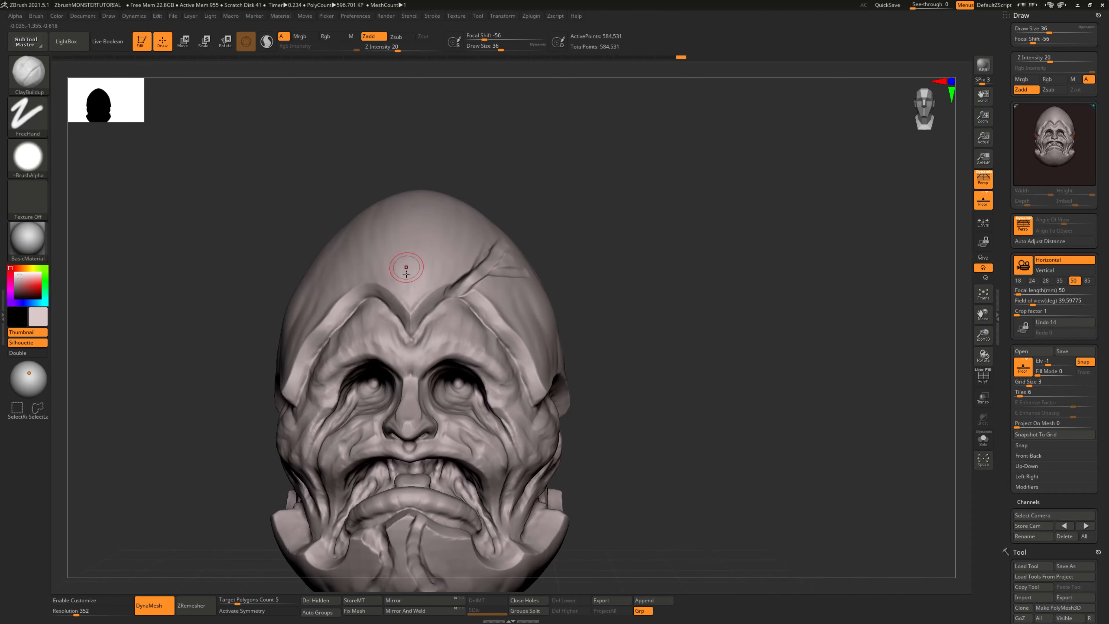
Step: Sculpt a long curving crack from the upper shell's rim above the left brow up toward the crown
{"action": "mouse_move", "coordinate": [332, 299]}
{"action": "left_mouse_down"}
{"action": "mouse_move", "coordinate": [348, 288]}
{"action": "mouse_move", "coordinate": [340, 291]}
{"action": "left_mouse_up"}
{"action": "mouse_move", "coordinate": [661, 226]}
{"action": "left_mouse_down", "text": "alt"}
{"action": "mouse_move", "coordinate": [687, 300]}
{"action": "mouse_move", "coordinate": [669, 297]}
{"action": "left_mouse_up", "text": "alt"}
{"action": "left_click_drag", "start_coordinate": [366, 368], "coordinate": [376, 334]}
{"action": "left_click_drag", "start_coordinate": [450, 227], "coordinate": [485, 256]}
{"action": "left_click_drag", "start_coordinate": [385, 313], "coordinate": [376, 326]}
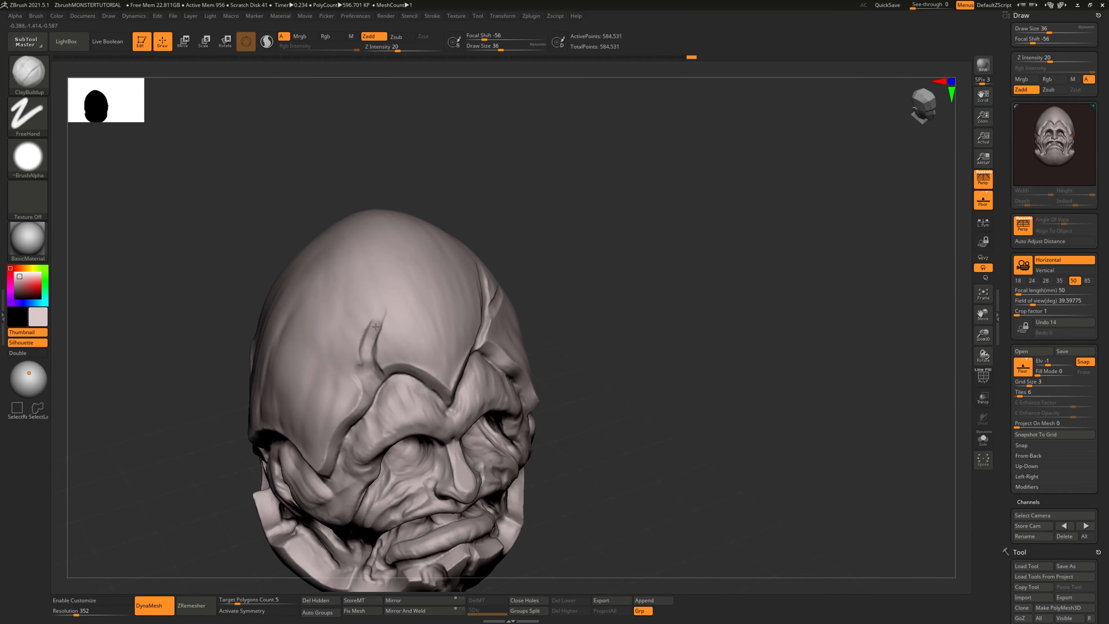
{"action": "left_click_drag", "start_coordinate": [463, 218], "coordinate": [498, 236]}
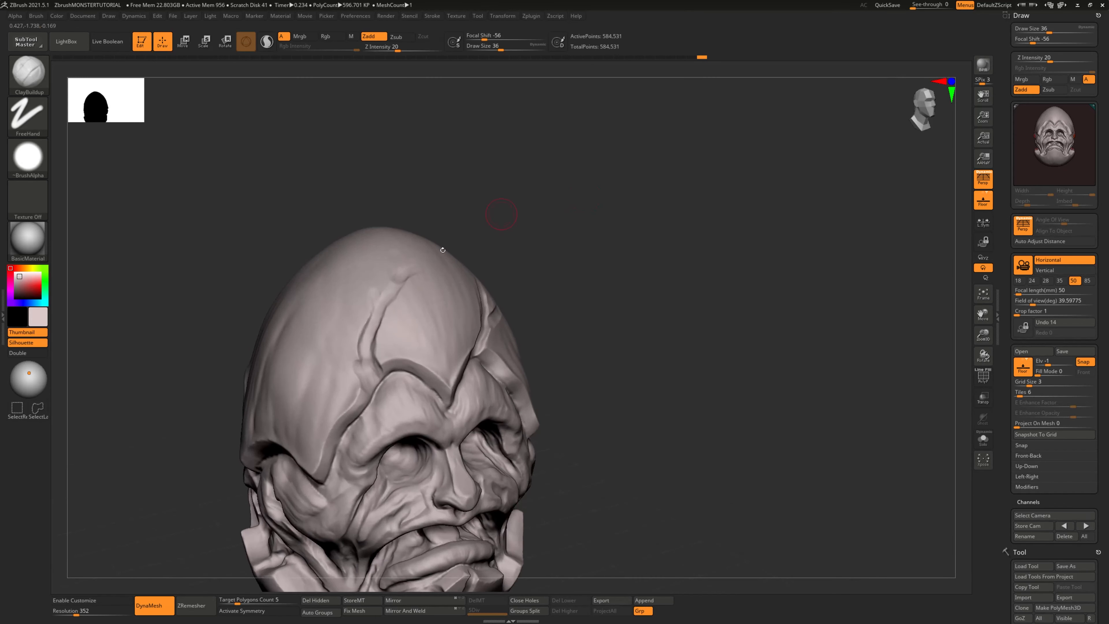
{"action": "left_click_drag", "start_coordinate": [383, 309], "coordinate": [370, 351]}
Step: Extend the right forehead crack with a branch that climbs toward the crown
{"action": "mouse_move", "coordinate": [567, 284]}
{"action": "left_mouse_down"}
{"action": "mouse_move", "coordinate": [612, 293]}
{"action": "mouse_move", "coordinate": [703, 389]}
{"action": "left_mouse_up"}
{"action": "mouse_move", "coordinate": [703, 389]}
{"action": "left_mouse_down", "text": "alt"}
{"action": "mouse_move", "coordinate": [741, 333]}
{"action": "mouse_move", "coordinate": [734, 313]}
{"action": "mouse_move", "coordinate": [687, 389]}
{"action": "left_mouse_up", "text": "alt"}
{"action": "left_click_drag", "start_coordinate": [515, 270], "coordinate": [518, 261]}
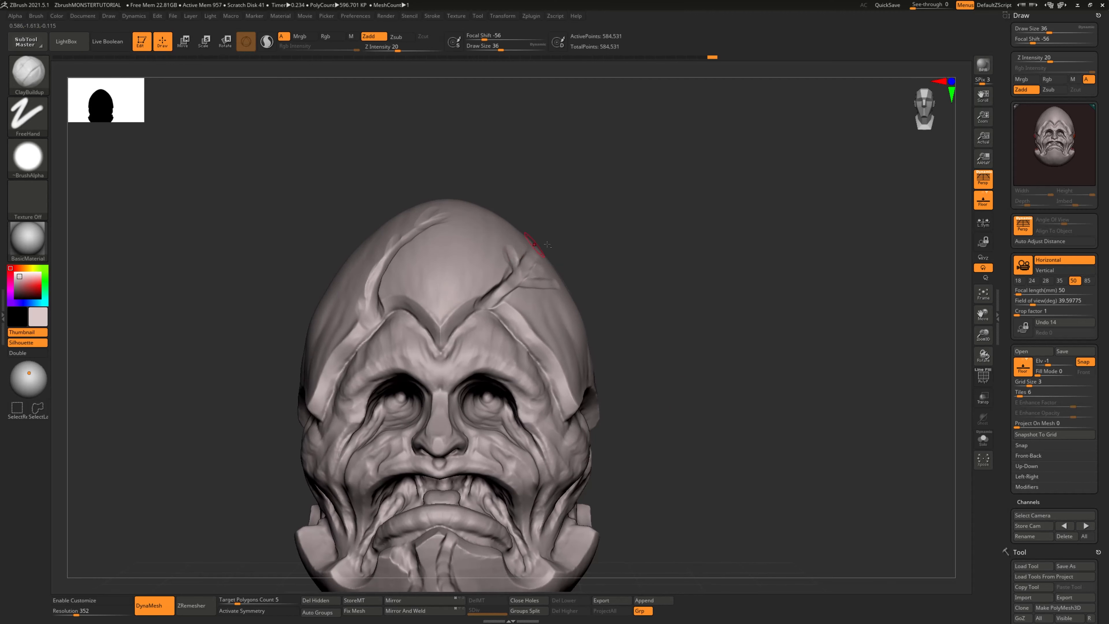
{"action": "mouse_move", "coordinate": [633, 245]}
{"action": "left_mouse_down"}
{"action": "mouse_move", "coordinate": [545, 271]}
{"action": "mouse_move", "coordinate": [542, 246]}
{"action": "left_mouse_up"}
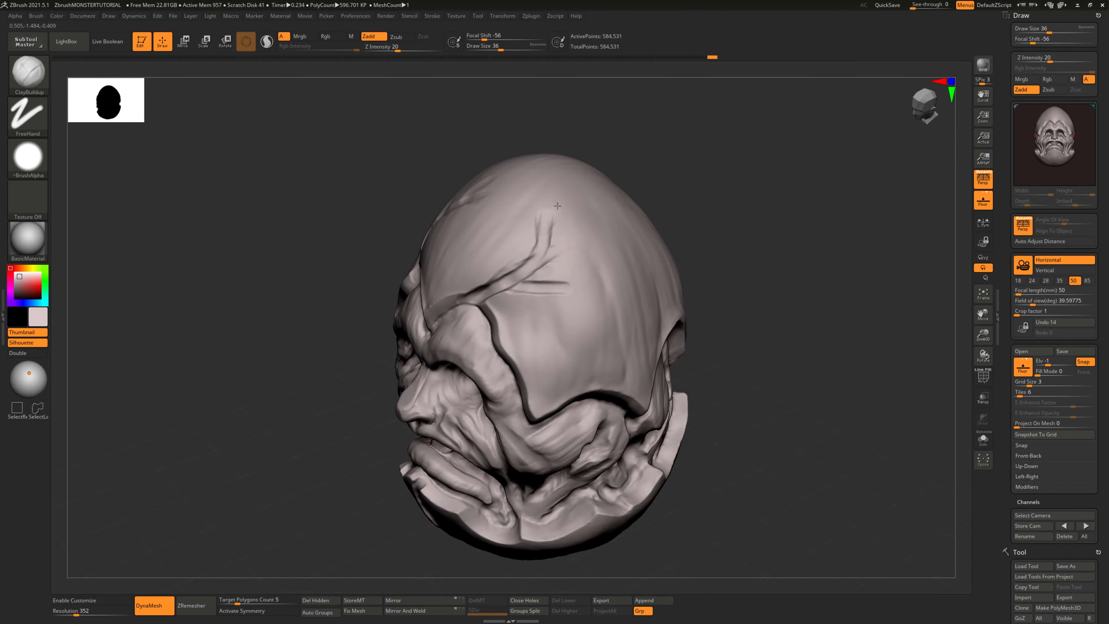
{"action": "mouse_move", "coordinate": [659, 163]}
{"action": "left_mouse_down"}
{"action": "mouse_move", "coordinate": [611, 190]}
{"action": "mouse_move", "coordinate": [710, 154]}
{"action": "mouse_move", "coordinate": [653, 307]}
{"action": "left_mouse_up"}
{"action": "mouse_move", "coordinate": [462, 292]}
{"action": "left_mouse_down"}
{"action": "mouse_move", "coordinate": [430, 323]}
{"action": "mouse_move", "coordinate": [450, 304]}
{"action": "mouse_move", "coordinate": [454, 248]}
{"action": "left_mouse_up"}
{"action": "mouse_move", "coordinate": [622, 249]}
{"action": "left_mouse_down"}
{"action": "mouse_move", "coordinate": [641, 208]}
{"action": "mouse_move", "coordinate": [681, 183]}
{"action": "left_mouse_up"}
Step: Refine the central chin crack and sharpen the left forehead crack using a draw size of 24
{"action": "mouse_move", "coordinate": [646, 421]}
{"action": "left_mouse_down"}
{"action": "mouse_move", "coordinate": [751, 458]}
{"action": "mouse_move", "coordinate": [703, 470]}
{"action": "mouse_move", "coordinate": [705, 513]}
{"action": "mouse_move", "coordinate": [705, 482]}
{"action": "mouse_move", "coordinate": [681, 480]}
{"action": "left_mouse_up"}
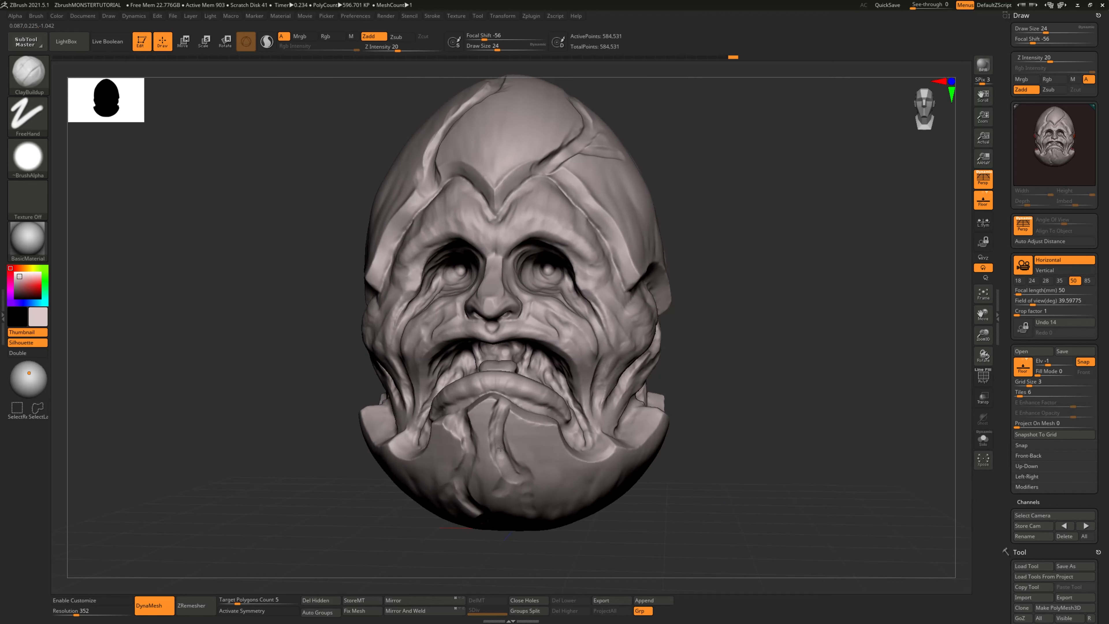
{"action": "left_click_drag", "start_coordinate": [501, 448], "coordinate": [506, 470]}
{"action": "left_click_drag", "start_coordinate": [769, 442], "coordinate": [758, 441]}
{"action": "mouse_move", "coordinate": [747, 273]}
{"action": "left_mouse_down", "text": "alt"}
{"action": "mouse_move", "coordinate": [748, 396]}
{"action": "mouse_move", "coordinate": [825, 372]}
{"action": "left_mouse_up", "text": "alt"}
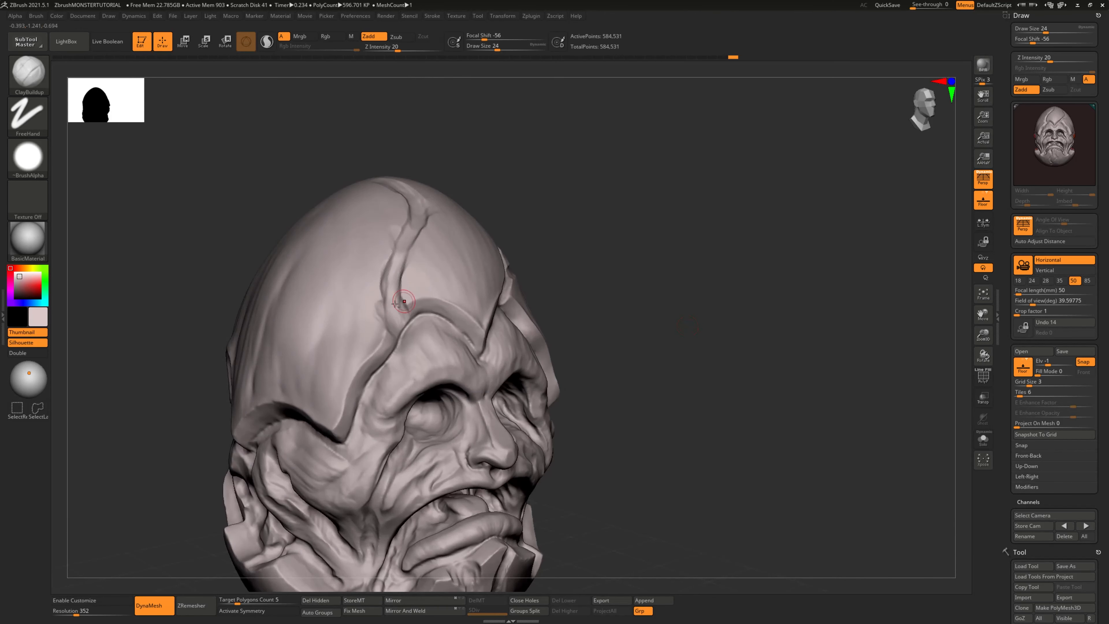
{"action": "left_click_drag", "start_coordinate": [394, 308], "coordinate": [396, 257]}
{"action": "left_click_drag", "start_coordinate": [533, 204], "coordinate": [489, 212]}
{"action": "left_click_drag", "start_coordinate": [407, 251], "coordinate": [439, 205]}
Step: Deepen the right forehead crack along its main line and upper branch
{"action": "left_click_drag", "start_coordinate": [620, 218], "coordinate": [572, 236]}
{"action": "left_click_drag", "start_coordinate": [668, 266], "coordinate": [605, 258]}
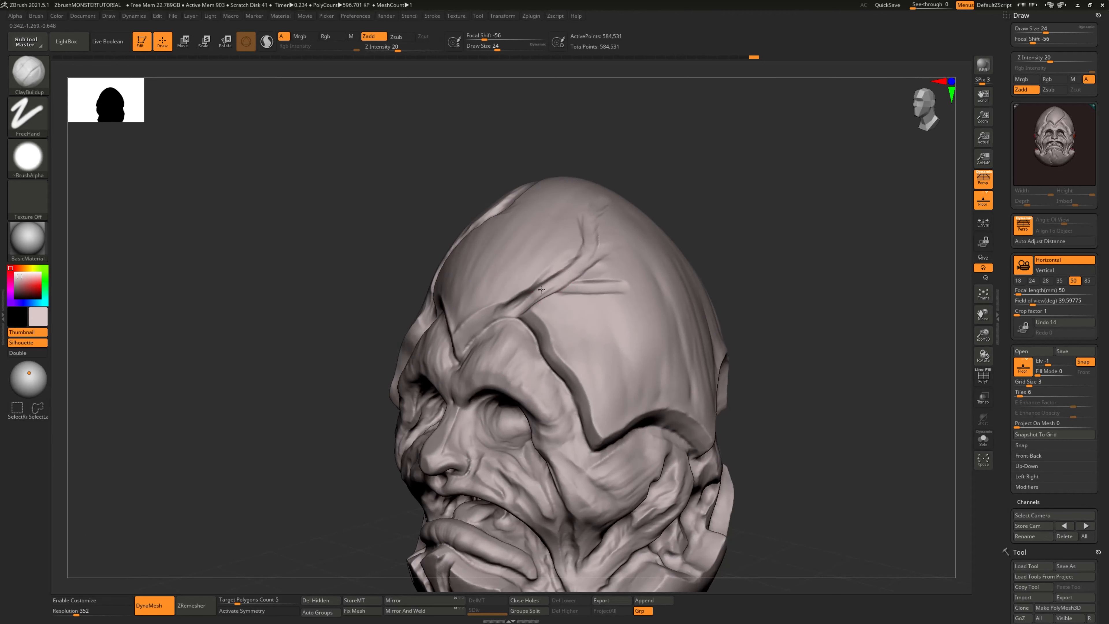
{"action": "left_click_drag", "start_coordinate": [549, 286], "coordinate": [589, 247]}
{"action": "left_click_drag", "start_coordinate": [549, 287], "coordinate": [598, 225]}
{"action": "left_click_drag", "start_coordinate": [743, 271], "coordinate": [797, 282]}
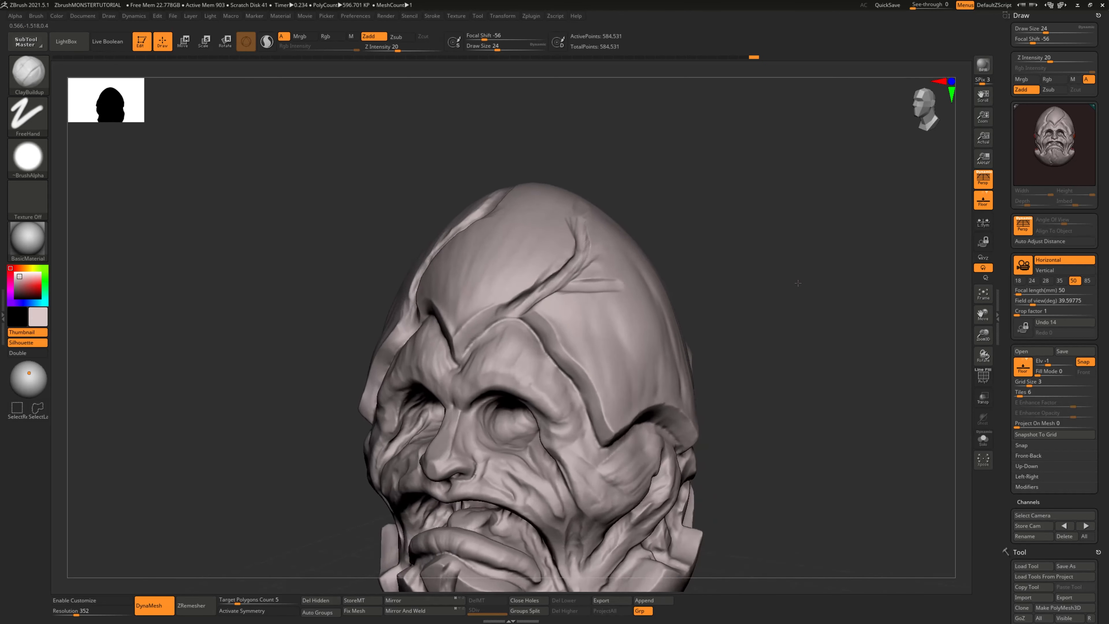
{"action": "left_click_drag", "start_coordinate": [820, 370], "coordinate": [782, 339], "text": "alt"}
Step: Sculpt a chipped, branching crack into the upper shell's rim beside the right eye at draw size 32
{"action": "key", "text": "]"}
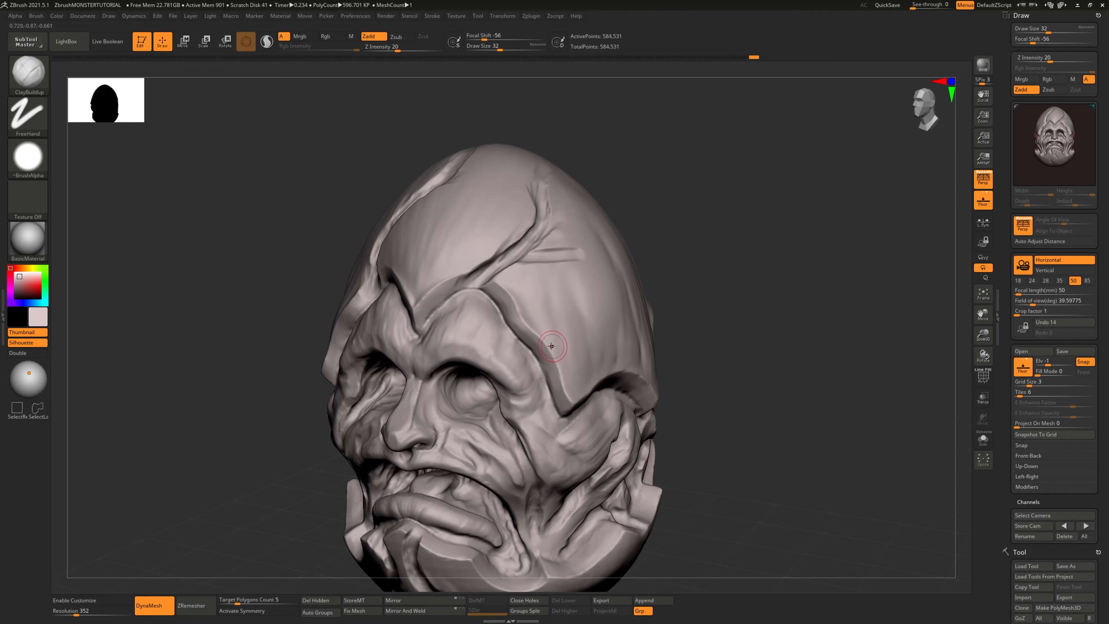
{"action": "left_click_drag", "start_coordinate": [538, 346], "coordinate": [552, 342]}
{"action": "right_click_drag", "start_coordinate": [572, 328], "coordinate": [643, 307]}
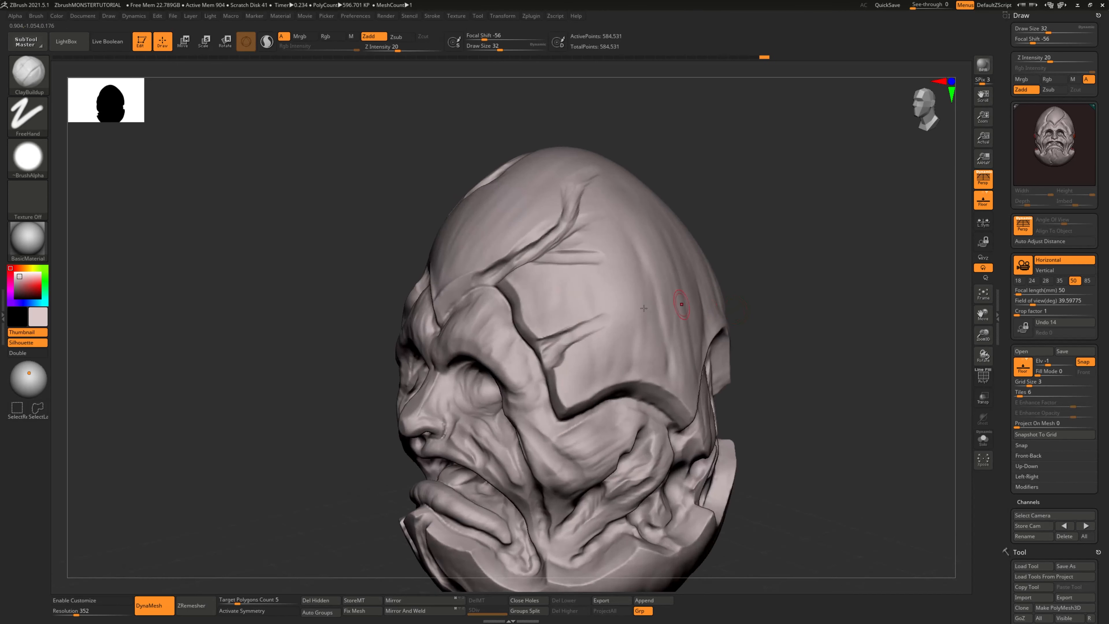
{"action": "left_click_drag", "start_coordinate": [593, 321], "coordinate": [644, 301], "text": "alt"}
{"action": "right_click_drag", "start_coordinate": [797, 342], "coordinate": [814, 369], "text": "shift"}
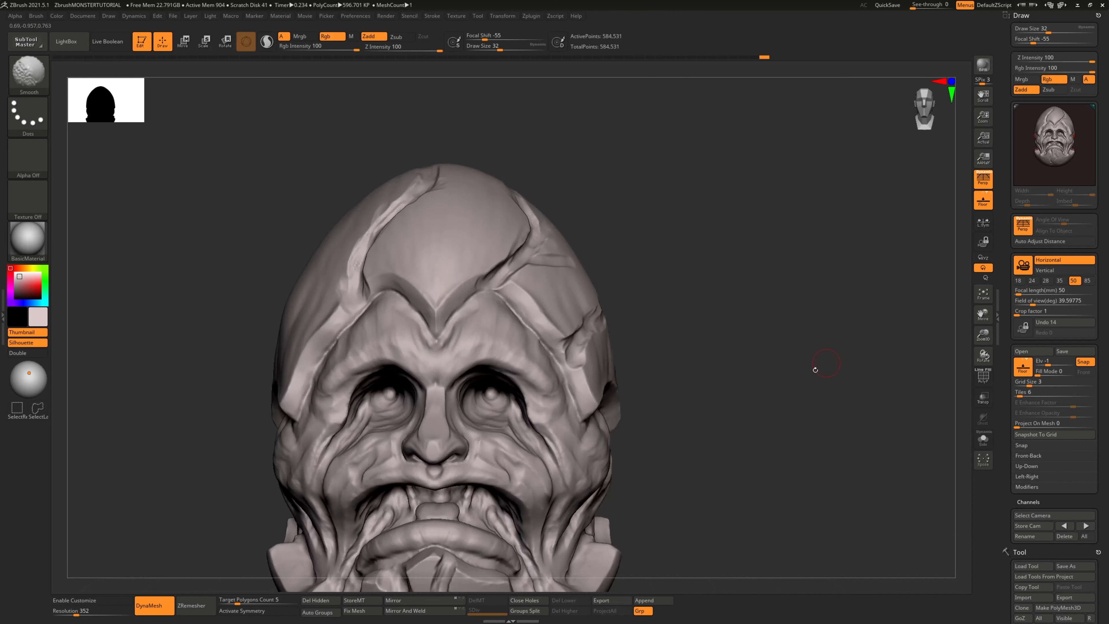
Step: Reinforce the central and left chin cracks on the front of the lower shell
{"action": "right_click_drag", "start_coordinate": [738, 430], "coordinate": [758, 357], "text": "alt"}
{"action": "right_click_drag", "start_coordinate": [732, 463], "coordinate": [708, 335]}
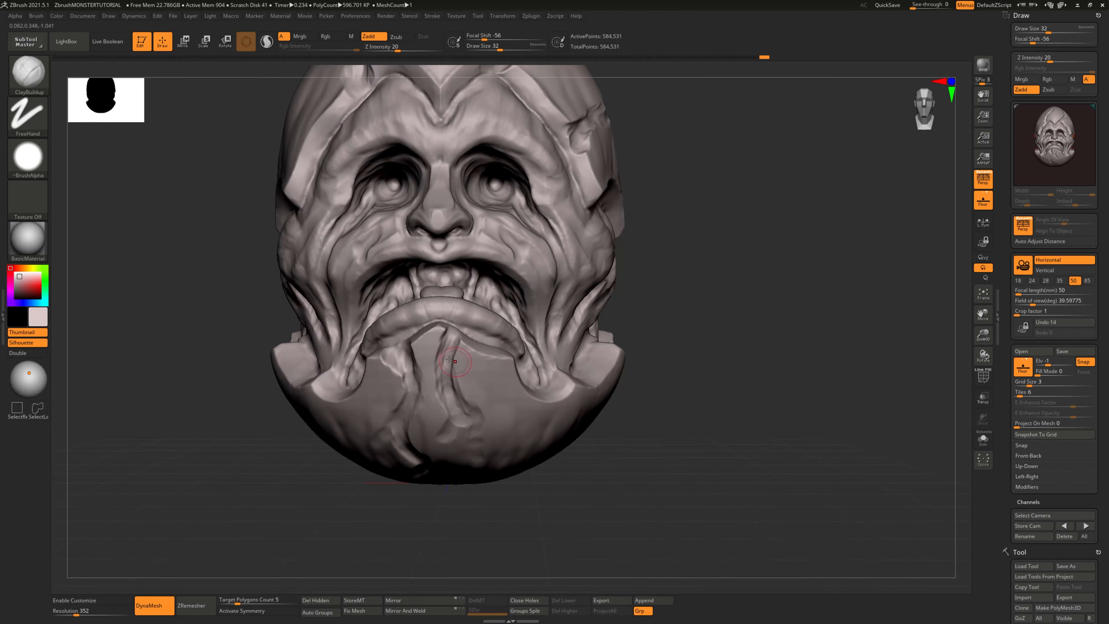
{"action": "left_click_drag", "start_coordinate": [445, 363], "coordinate": [456, 349]}
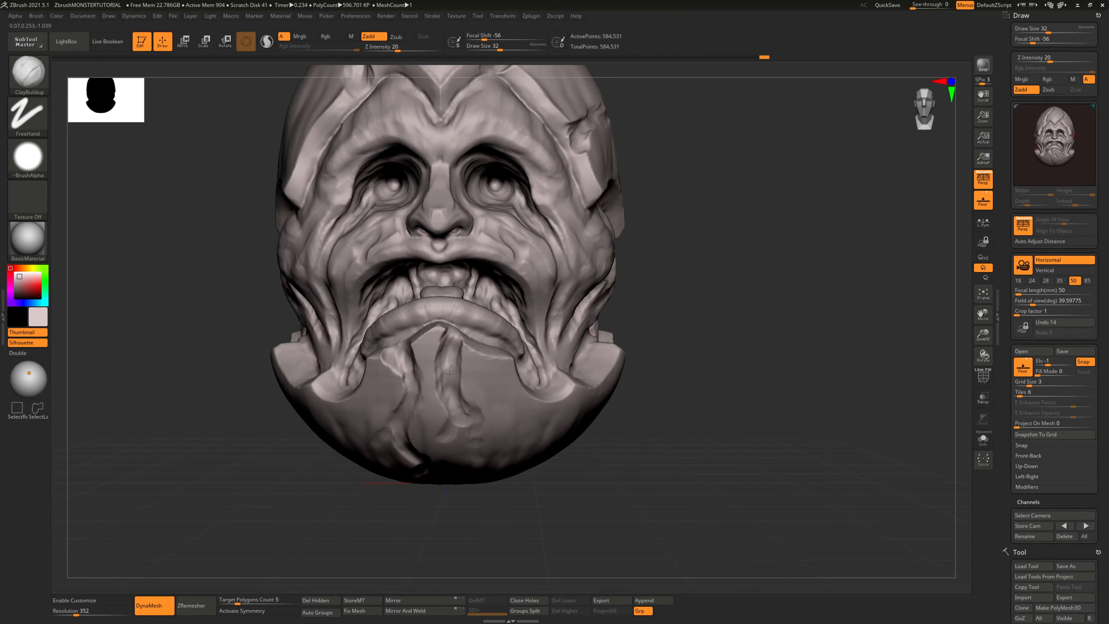
{"action": "right_click_drag", "start_coordinate": [690, 359], "coordinate": [411, 380]}
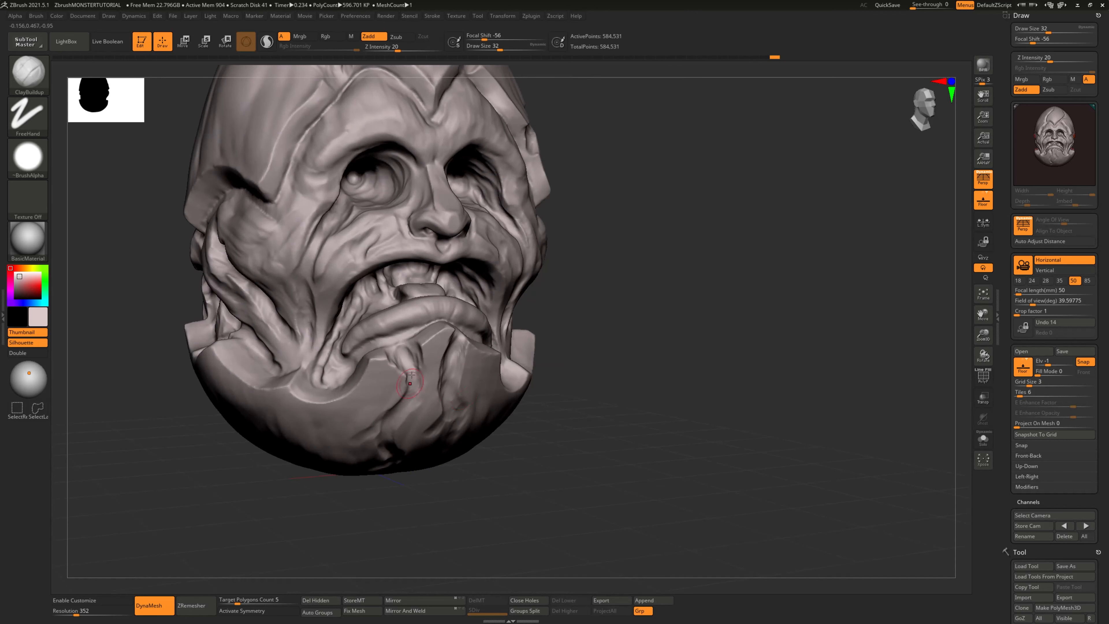
{"action": "mouse_move", "coordinate": [383, 424]}
{"action": "right_mouse_down"}
{"action": "mouse_move", "coordinate": [606, 366]}
{"action": "mouse_move", "coordinate": [390, 380]}
{"action": "right_mouse_up"}
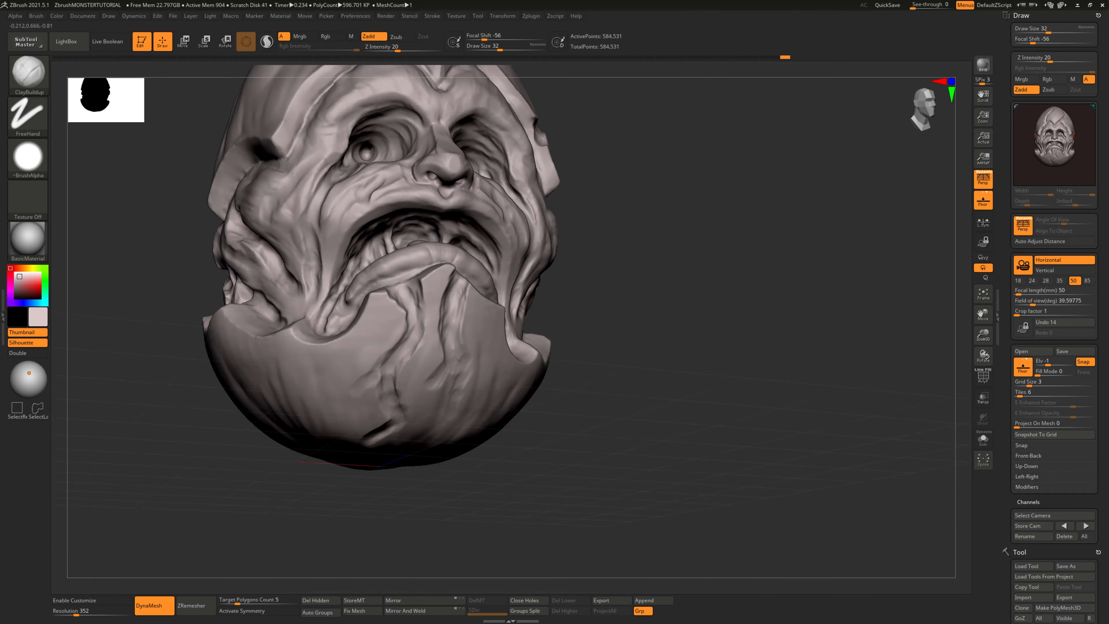
{"action": "mouse_move", "coordinate": [652, 438]}
{"action": "right_mouse_down"}
{"action": "mouse_move", "coordinate": [701, 460]}
{"action": "mouse_move", "coordinate": [637, 510]}
{"action": "right_mouse_up"}
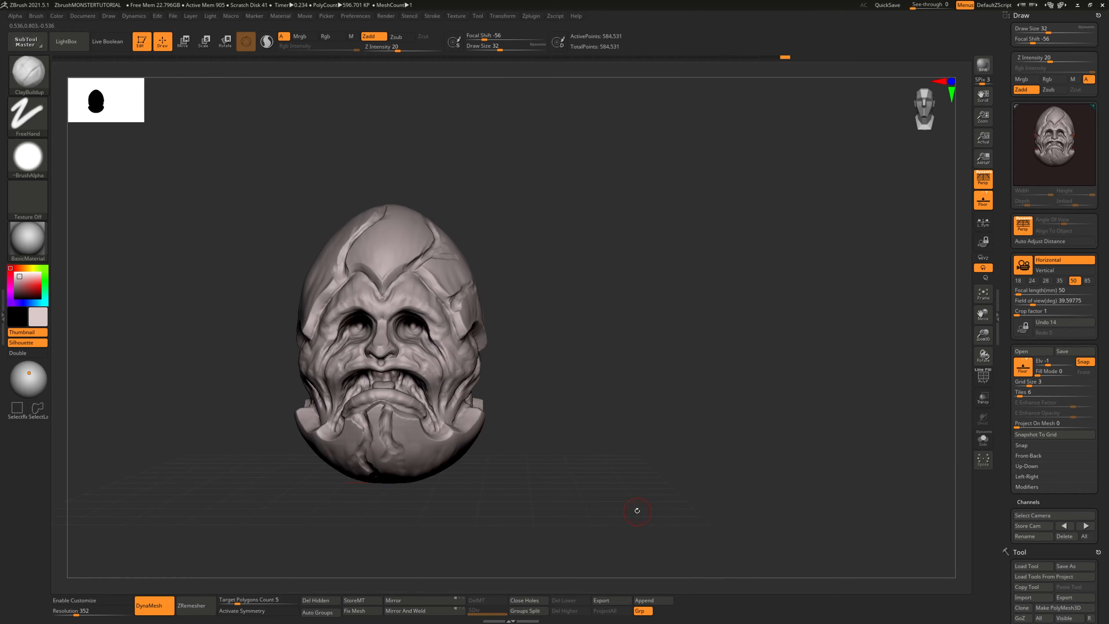
Step: Sculpt a crack from the lower shell's side rim down toward the underside, on the left as seen from the front
{"action": "mouse_move", "coordinate": [647, 449]}
{"action": "right_mouse_down"}
{"action": "mouse_move", "coordinate": [614, 460]}
{"action": "mouse_move", "coordinate": [683, 459]}
{"action": "right_mouse_up"}
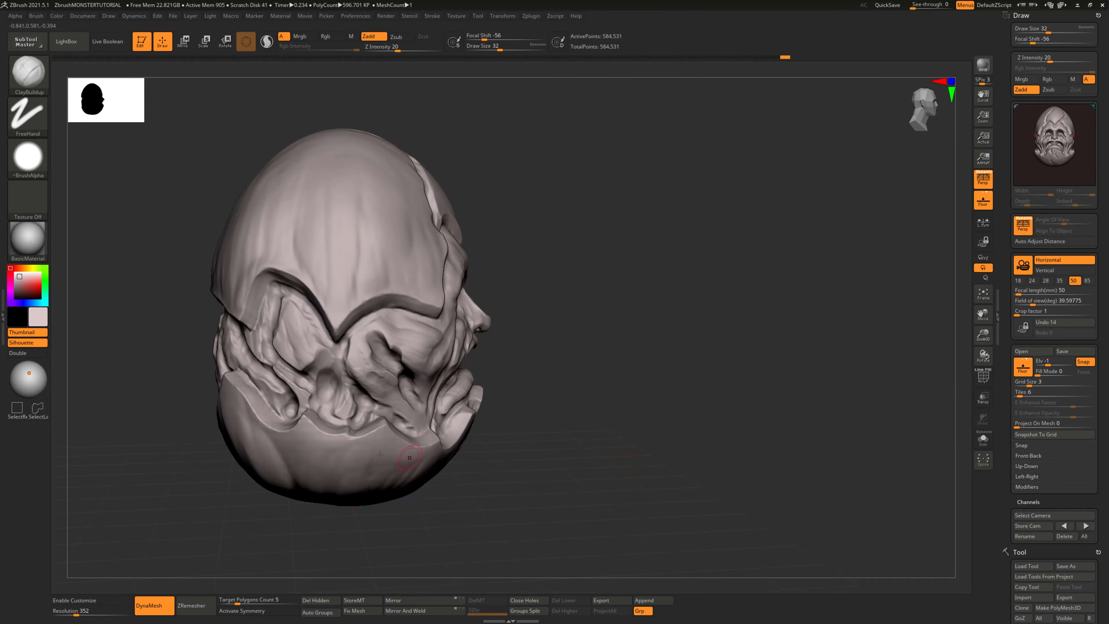
{"action": "mouse_move", "coordinate": [347, 430]}
{"action": "left_mouse_down"}
{"action": "mouse_move", "coordinate": [345, 460]}
{"action": "mouse_move", "coordinate": [326, 478]}
{"action": "left_mouse_up"}
{"action": "left_click_drag", "start_coordinate": [343, 459], "coordinate": [309, 495]}
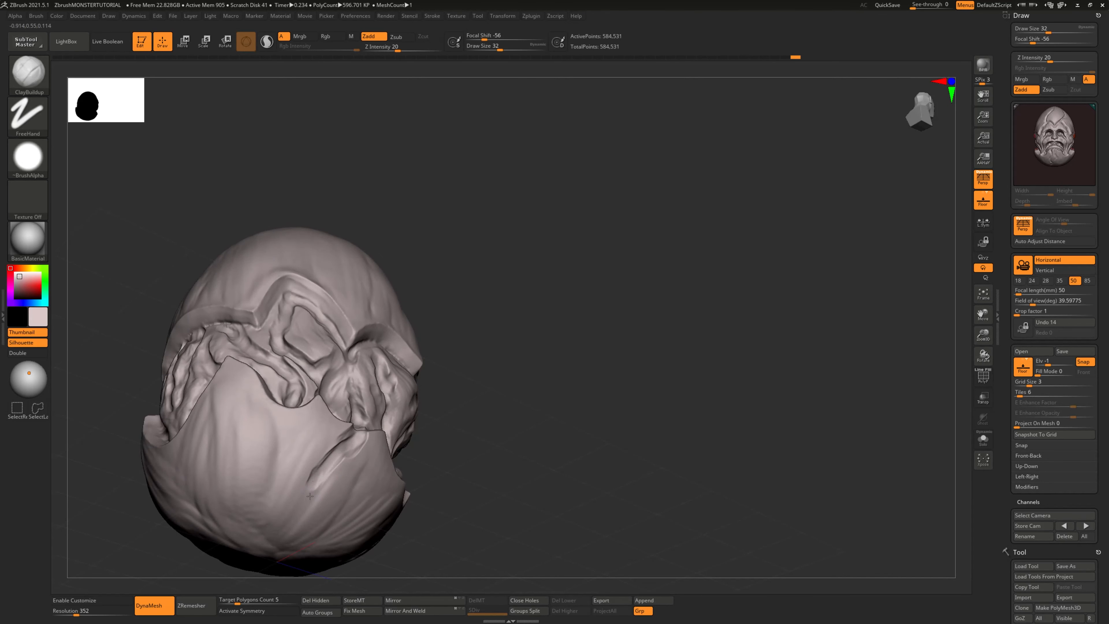
{"action": "right_click_drag", "start_coordinate": [312, 507], "coordinate": [380, 495]}
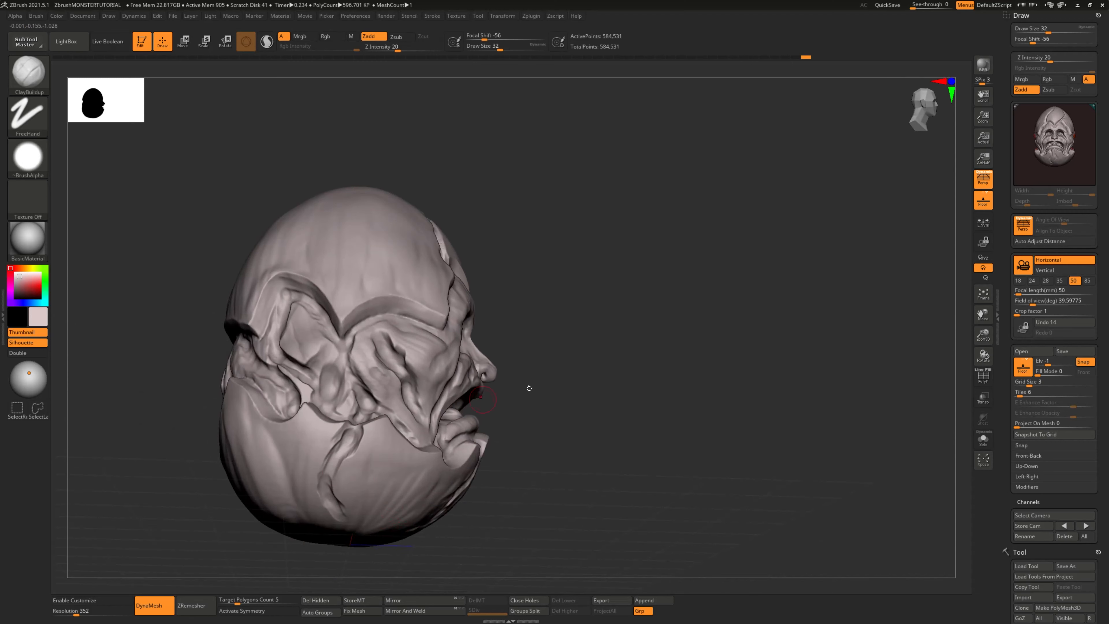
Step: Sculpt a branching crack from the upper shell's rim at the left temple up the side of the dome
{"action": "mouse_move", "coordinate": [482, 398]}
{"action": "right_mouse_down"}
{"action": "mouse_move", "coordinate": [597, 429]}
{"action": "mouse_move", "coordinate": [502, 325]}
{"action": "right_mouse_up"}
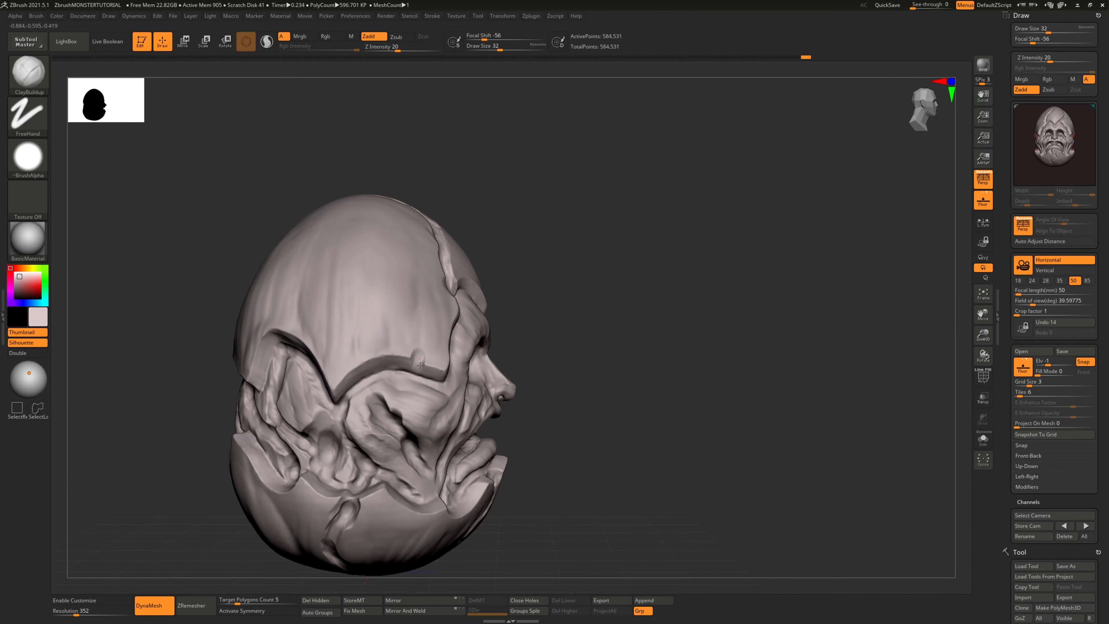
{"action": "mouse_move", "coordinate": [410, 344]}
{"action": "left_mouse_down"}
{"action": "mouse_move", "coordinate": [414, 362]}
{"action": "mouse_move", "coordinate": [404, 291]}
{"action": "left_mouse_up"}
{"action": "right_click_drag", "start_coordinate": [523, 224], "coordinate": [567, 303]}
{"action": "left_click_drag", "start_coordinate": [383, 291], "coordinate": [363, 263]}
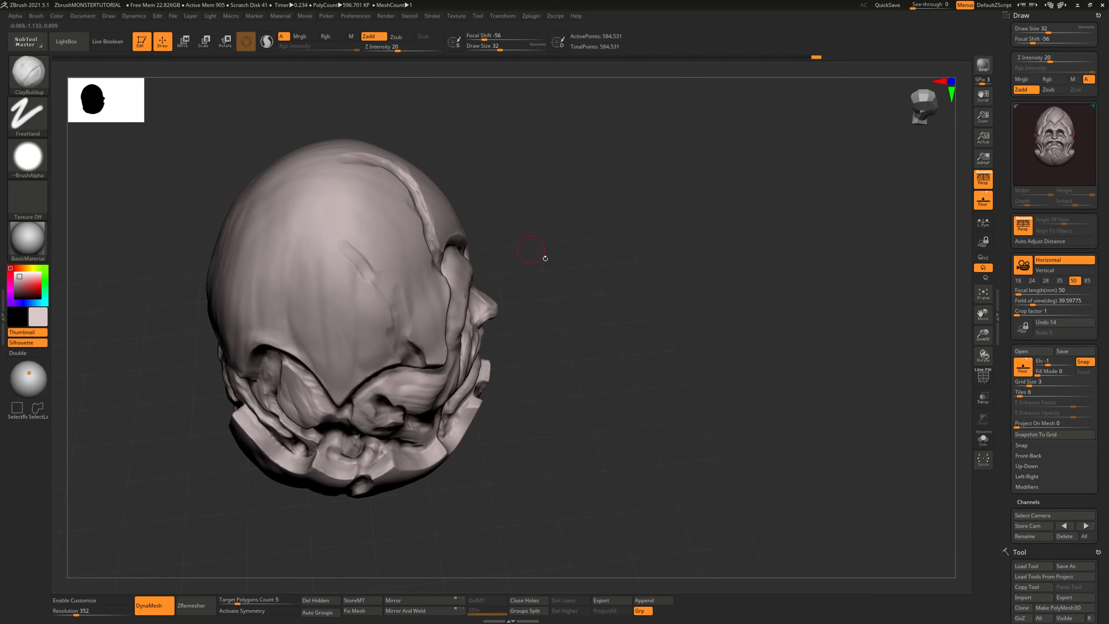
{"action": "right_click_drag", "start_coordinate": [545, 258], "coordinate": [492, 206]}
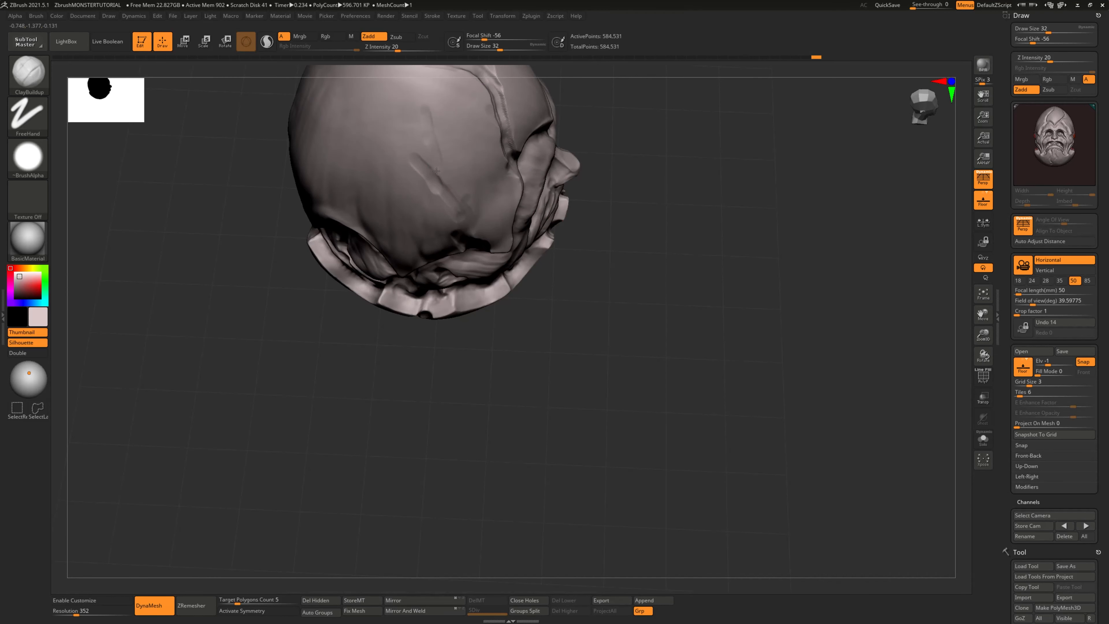
{"action": "right_click_drag", "start_coordinate": [655, 210], "coordinate": [461, 258]}
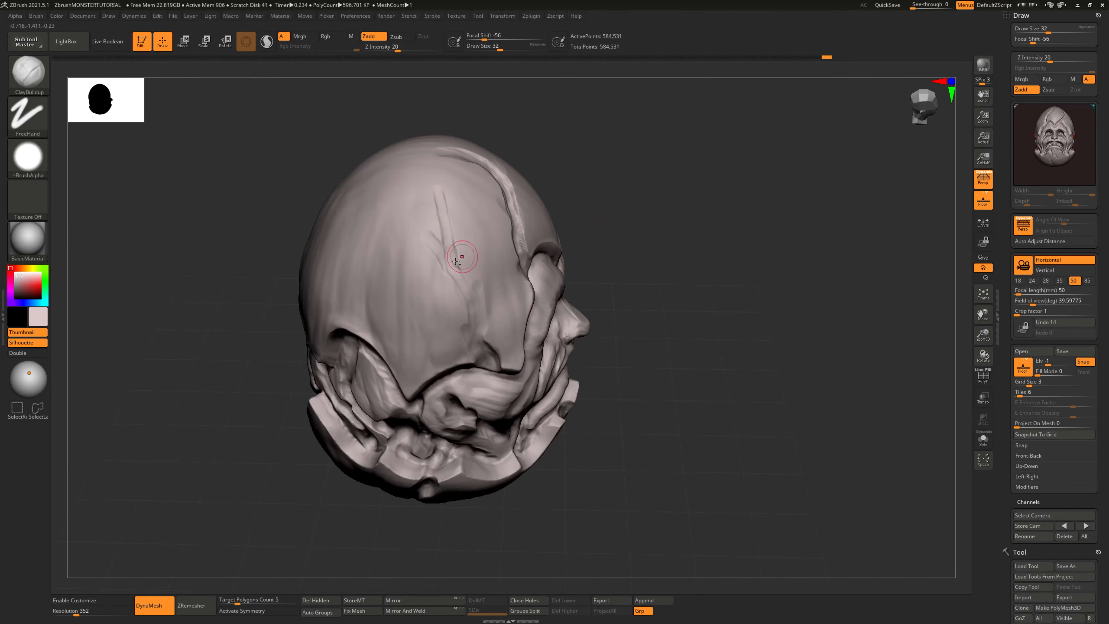
{"action": "left_click_drag", "start_coordinate": [460, 257], "coordinate": [466, 306]}
Step: Sculpt a long crack from the peak of the upper shell's rear side arch up toward the crown
{"action": "mouse_move", "coordinate": [672, 367]}
{"action": "right_mouse_down"}
{"action": "mouse_move", "coordinate": [688, 312]}
{"action": "mouse_move", "coordinate": [686, 344]}
{"action": "mouse_move", "coordinate": [459, 284]}
{"action": "right_mouse_up"}
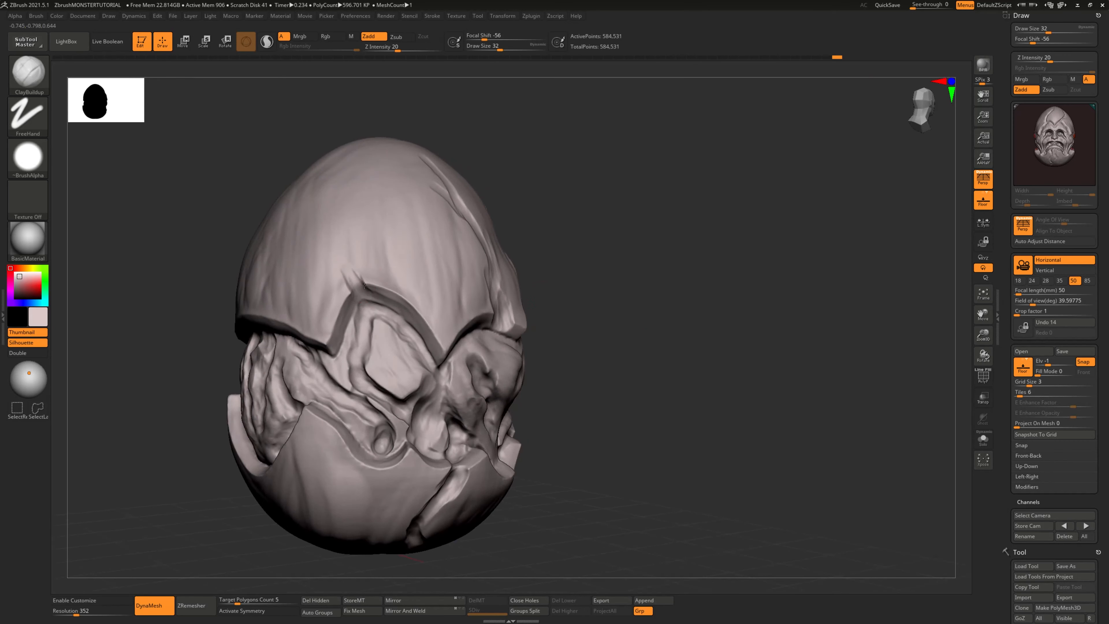
{"action": "left_click_drag", "start_coordinate": [364, 286], "coordinate": [355, 246]}
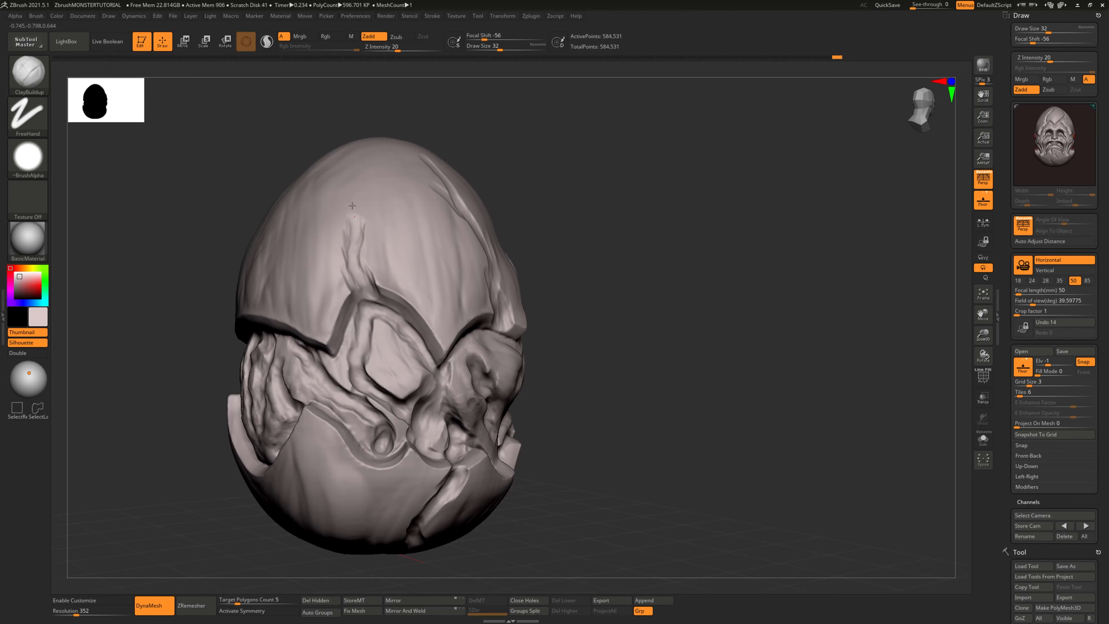
{"action": "right_click_drag", "start_coordinate": [548, 179], "coordinate": [556, 262]}
{"action": "mouse_move", "coordinate": [346, 197]}
{"action": "left_mouse_down"}
{"action": "mouse_move", "coordinate": [363, 155]}
{"action": "mouse_move", "coordinate": [350, 251]}
{"action": "left_mouse_up"}
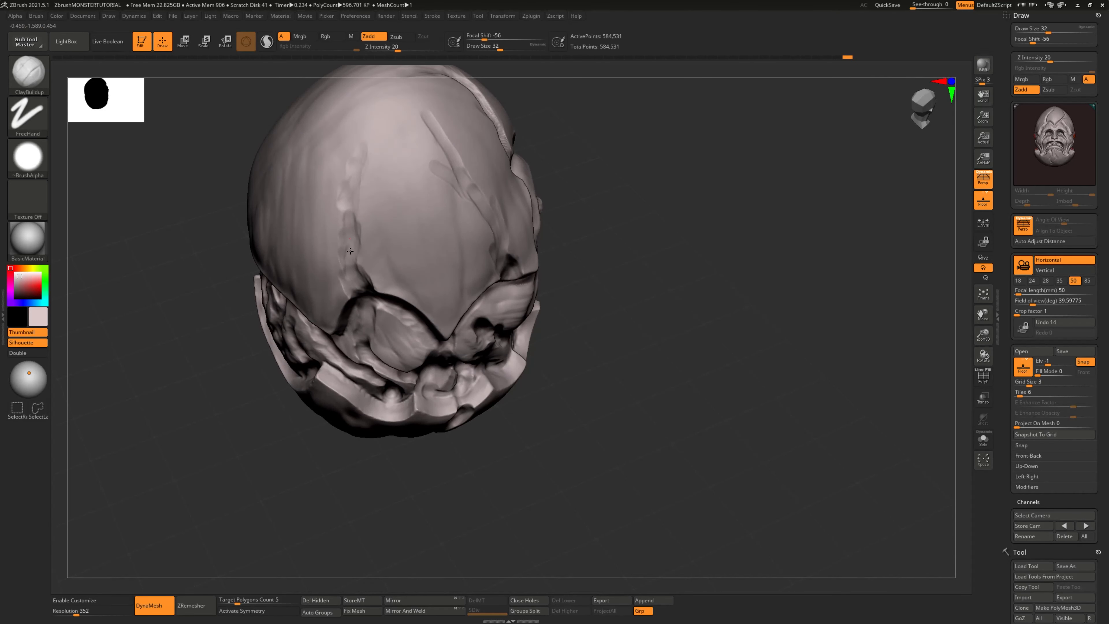
{"action": "right_click_drag", "start_coordinate": [593, 253], "coordinate": [531, 461]}
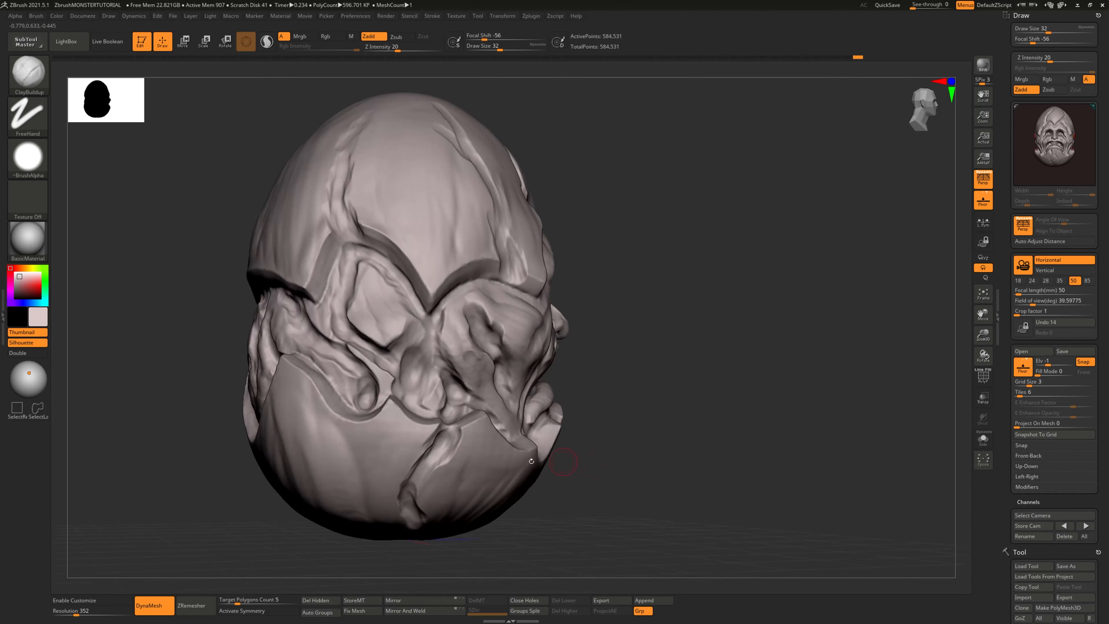
Step: Add a rearward branch to the lower shell's side crack and join it to a second crack from the rim
{"action": "left_click_drag", "start_coordinate": [426, 456], "coordinate": [387, 467]}
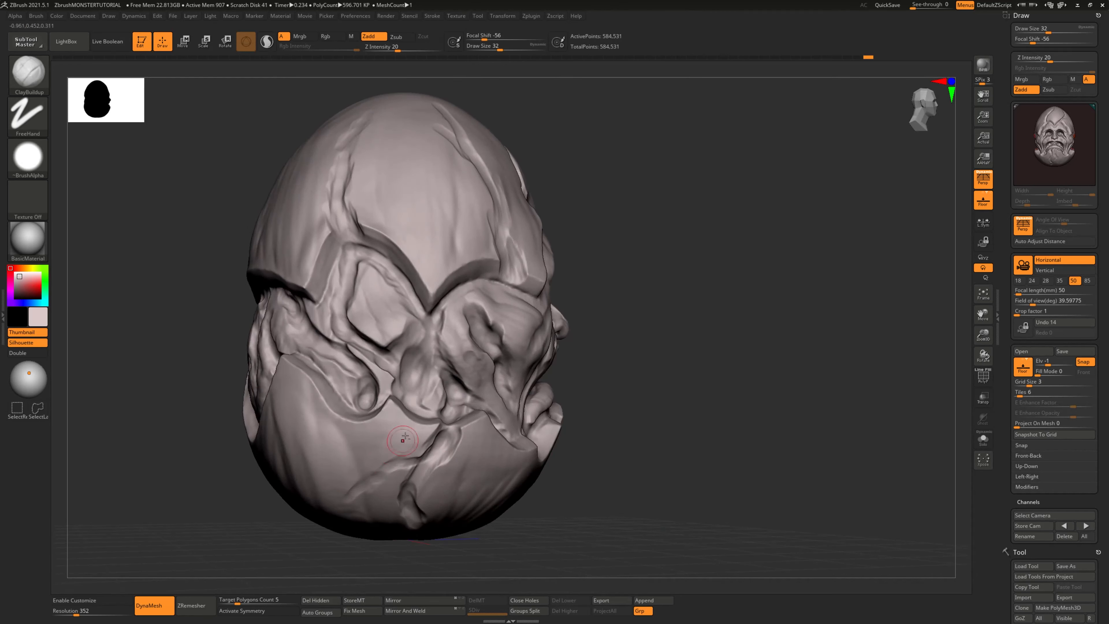
{"action": "left_click_drag", "start_coordinate": [410, 417], "coordinate": [399, 445]}
{"action": "left_click_drag", "start_coordinate": [397, 448], "coordinate": [404, 427]}
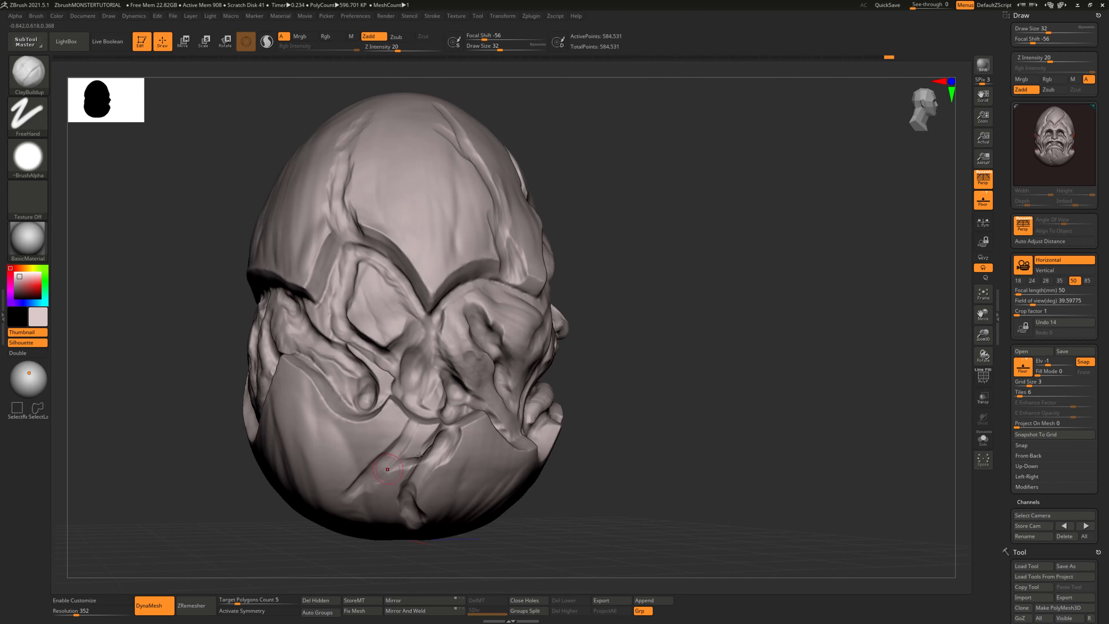
{"action": "right_click_drag", "start_coordinate": [404, 427], "coordinate": [403, 407]}
{"action": "left_click_drag", "start_coordinate": [405, 465], "coordinate": [371, 486]}
Step: Deepen the new side branch and extend it across the underside of the lower shell
{"action": "right_click_drag", "start_coordinate": [371, 486], "coordinate": [678, 424]}
{"action": "left_click_drag", "start_coordinate": [378, 448], "coordinate": [351, 462]}
{"action": "right_click_drag", "start_coordinate": [352, 461], "coordinate": [495, 411]}
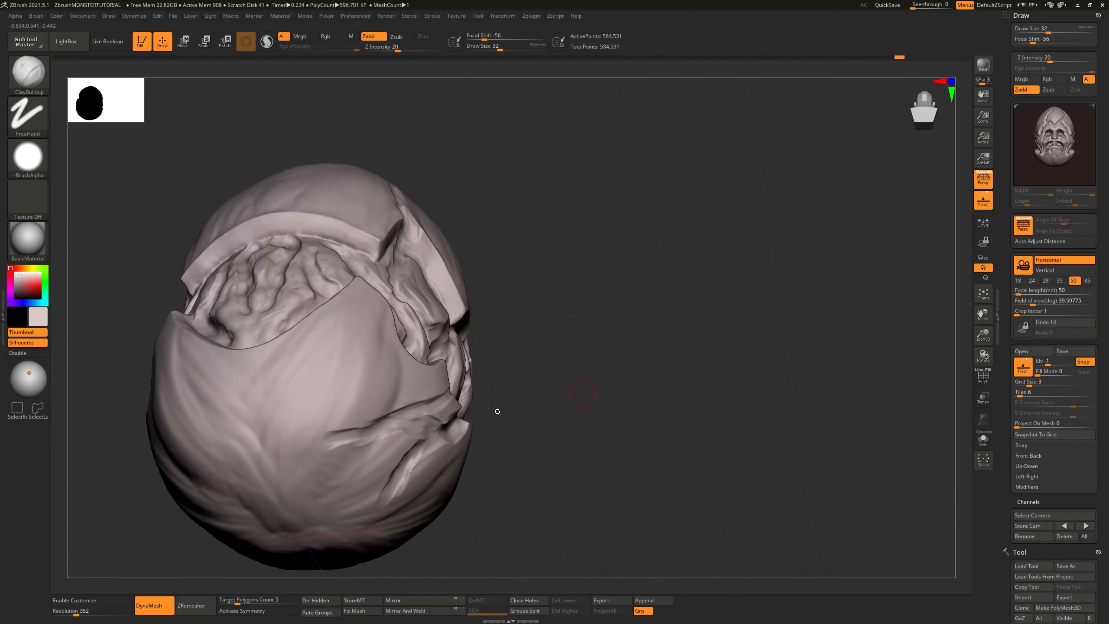
{"action": "mouse_move", "coordinate": [353, 439]}
{"action": "left_mouse_down"}
{"action": "mouse_move", "coordinate": [299, 478]}
{"action": "mouse_move", "coordinate": [395, 423]}
{"action": "left_mouse_up"}
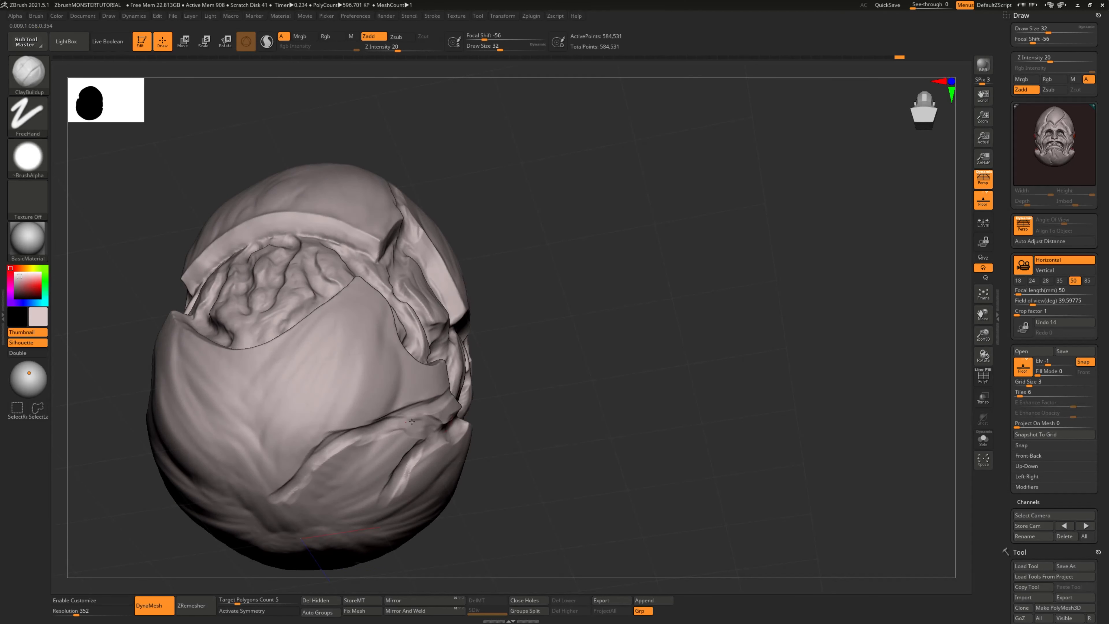
Step: Sculpt a crack running down from the lower shell's back rim, right of the rear opening's centre
{"action": "right_click_drag", "start_coordinate": [620, 400], "coordinate": [510, 420]}
{"action": "mouse_move", "coordinate": [307, 403]}
{"action": "left_mouse_down", "text": "alt"}
{"action": "mouse_move", "coordinate": [326, 356]}
{"action": "mouse_move", "coordinate": [294, 413]}
{"action": "left_mouse_up", "text": "alt"}
{"action": "mouse_move", "coordinate": [296, 412]}
{"action": "right_mouse_down"}
{"action": "mouse_move", "coordinate": [571, 446]}
{"action": "mouse_move", "coordinate": [602, 461]}
{"action": "mouse_move", "coordinate": [567, 451]}
{"action": "mouse_move", "coordinate": [609, 438]}
{"action": "mouse_move", "coordinate": [594, 417]}
{"action": "right_mouse_up"}
{"action": "right_click_drag", "start_coordinate": [292, 426], "coordinate": [266, 405]}
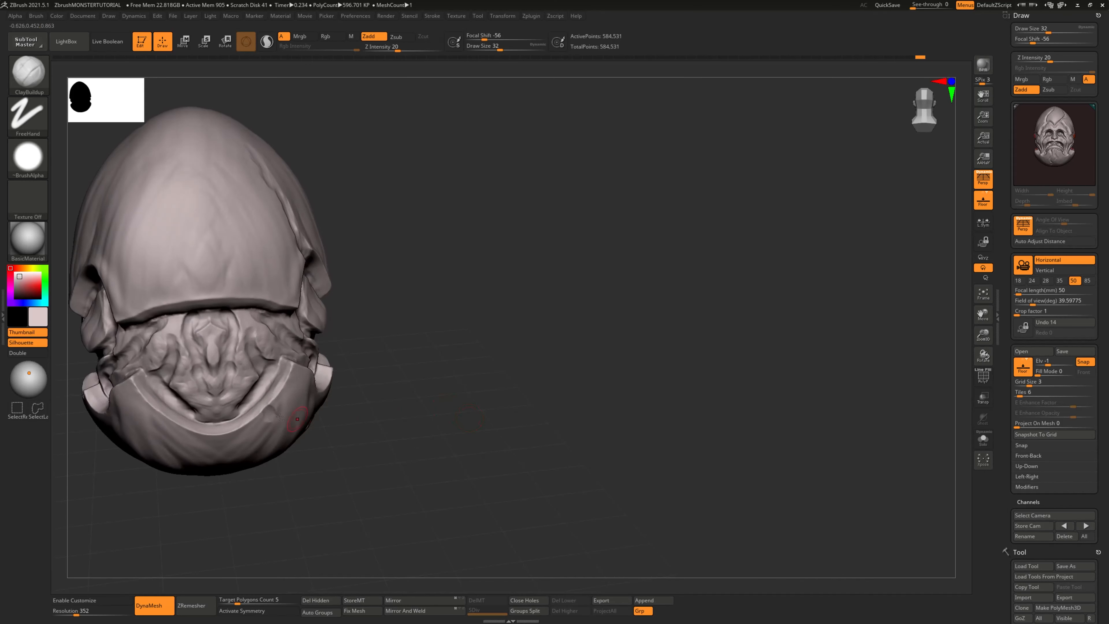
{"action": "left_click_drag", "start_coordinate": [273, 423], "coordinate": [271, 433]}
{"action": "right_click_drag", "start_coordinate": [272, 433], "coordinate": [278, 411]}
{"action": "left_click_drag", "start_coordinate": [278, 420], "coordinate": [267, 463]}
Step: Extend the back crack with a bend down toward the lower shell's underside
{"action": "right_click_drag", "start_coordinate": [384, 455], "coordinate": [353, 429]}
{"action": "left_click_drag", "start_coordinate": [264, 461], "coordinate": [225, 490]}
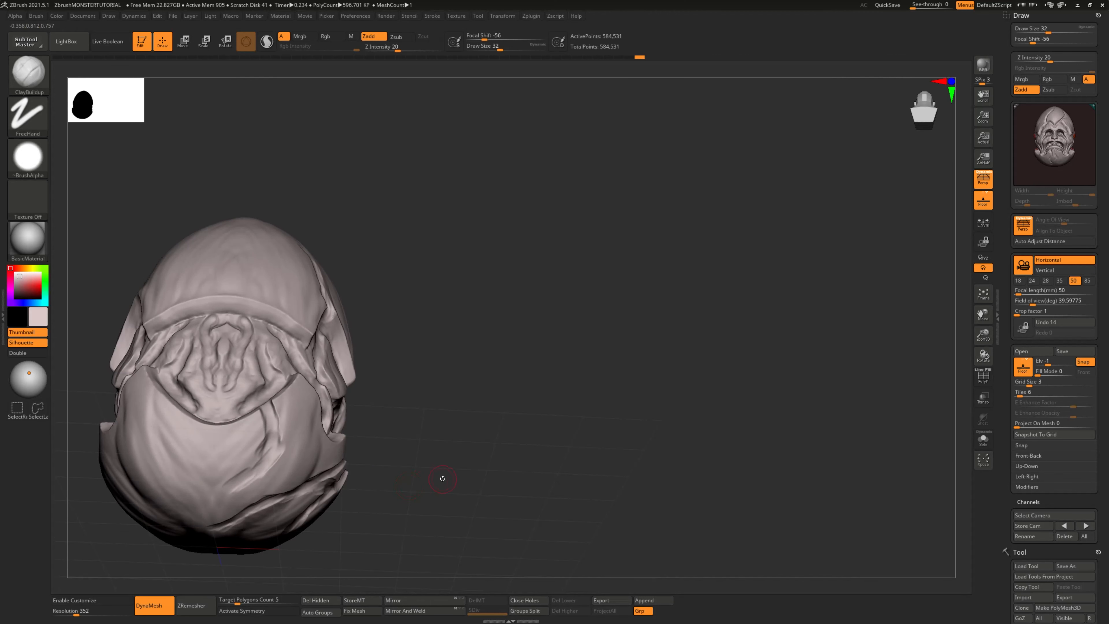
{"action": "right_click_drag", "start_coordinate": [442, 478], "coordinate": [426, 509]}
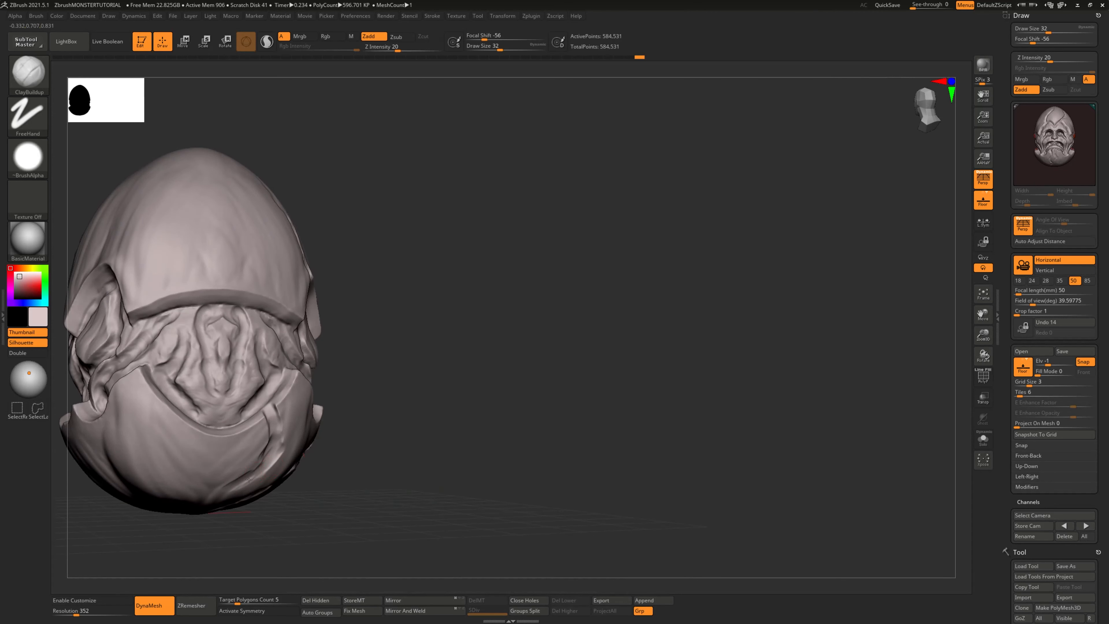
{"action": "left_click_drag", "start_coordinate": [258, 477], "coordinate": [236, 497]}
{"action": "right_click_drag", "start_coordinate": [367, 461], "coordinate": [354, 459]}
{"action": "left_click_drag", "start_coordinate": [205, 457], "coordinate": [202, 462], "text": "ctrl"}
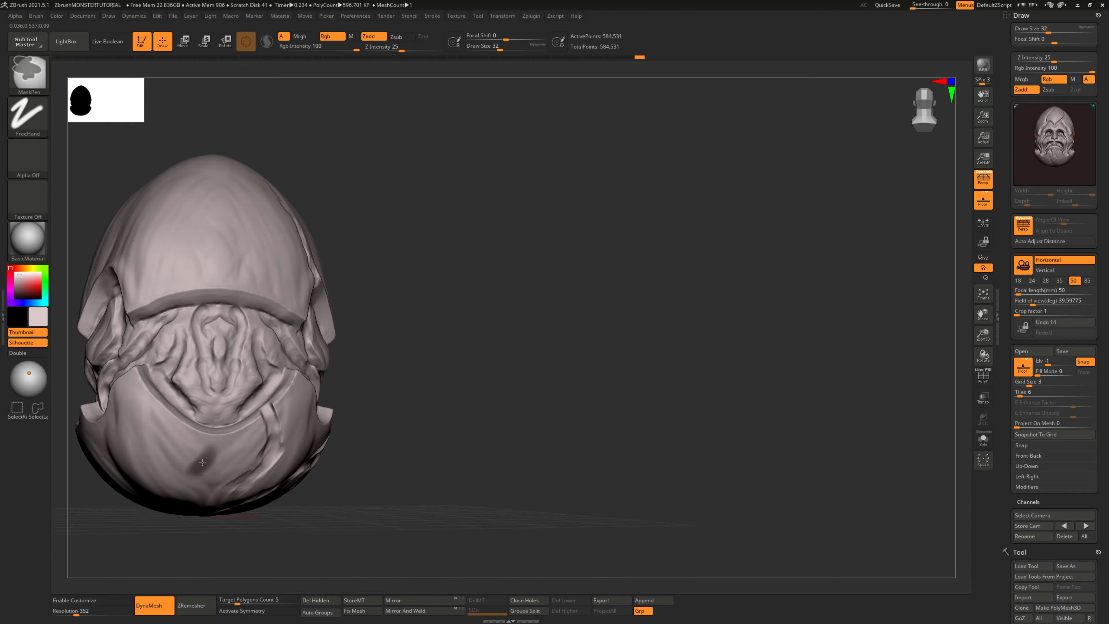
{"action": "left_click", "coordinate": [475, 476], "text": "ctrl"}
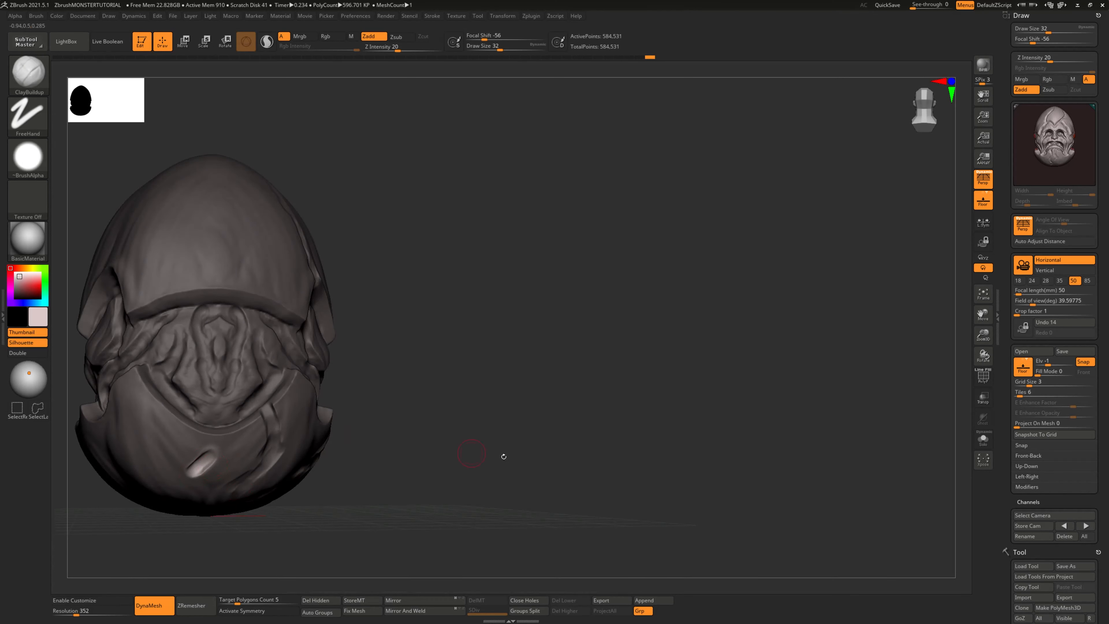
{"action": "right_click_drag", "start_coordinate": [504, 457], "coordinate": [574, 461]}
{"action": "left_click", "coordinate": [501, 493], "text": "ctrl"}
{"action": "key", "text": "ctrl+z"}
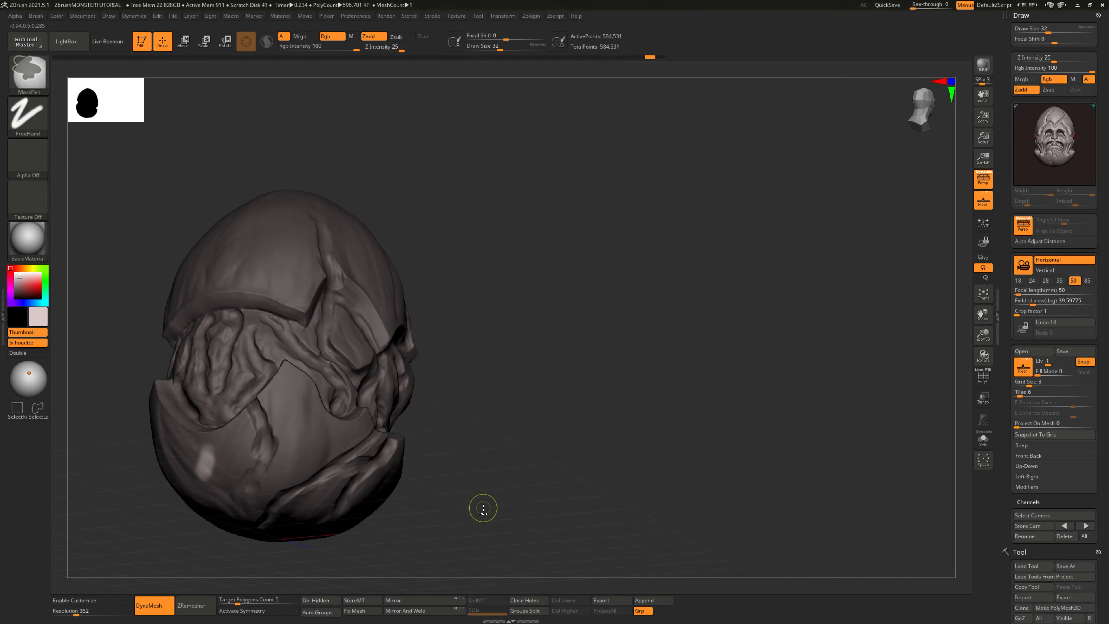
Step: Clear the mask and remesh the whole head with DynaMesh at resolution 352
{"action": "left_click_drag", "start_coordinate": [581, 472], "coordinate": [515, 493], "text": "ctrl"}
{"action": "right_click_drag", "start_coordinate": [515, 485], "coordinate": [567, 476], "text": "shift"}
{"action": "left_click_drag", "start_coordinate": [566, 461], "coordinate": [528, 480], "text": "ctrl"}
Step: Sculpt a crack with ClayBuildup at draw size 44, rising from the upper shell's back rim, right of centre, toward the crown
{"action": "mouse_move", "coordinate": [445, 474]}
{"action": "right_mouse_down", "text": "alt"}
{"action": "mouse_move", "coordinate": [535, 452]}
{"action": "mouse_move", "coordinate": [552, 502]}
{"action": "right_mouse_up", "text": "alt"}
{"action": "mouse_move", "coordinate": [476, 301]}
{"action": "right_mouse_down"}
{"action": "mouse_move", "coordinate": [456, 292]}
{"action": "mouse_move", "coordinate": [499, 248]}
{"action": "mouse_move", "coordinate": [537, 247]}
{"action": "right_mouse_up"}
{"action": "mouse_move", "coordinate": [317, 318]}
{"action": "left_mouse_down"}
{"action": "mouse_move", "coordinate": [338, 292]}
{"action": "mouse_move", "coordinate": [330, 305]}
{"action": "mouse_move", "coordinate": [343, 311]}
{"action": "mouse_move", "coordinate": [345, 275]}
{"action": "left_mouse_up"}
{"action": "right_click_drag", "start_coordinate": [345, 274], "coordinate": [392, 260]}
{"action": "mouse_move", "coordinate": [351, 276]}
{"action": "left_mouse_down"}
{"action": "mouse_move", "coordinate": [367, 248]}
{"action": "mouse_move", "coordinate": [363, 202]}
{"action": "left_mouse_up"}
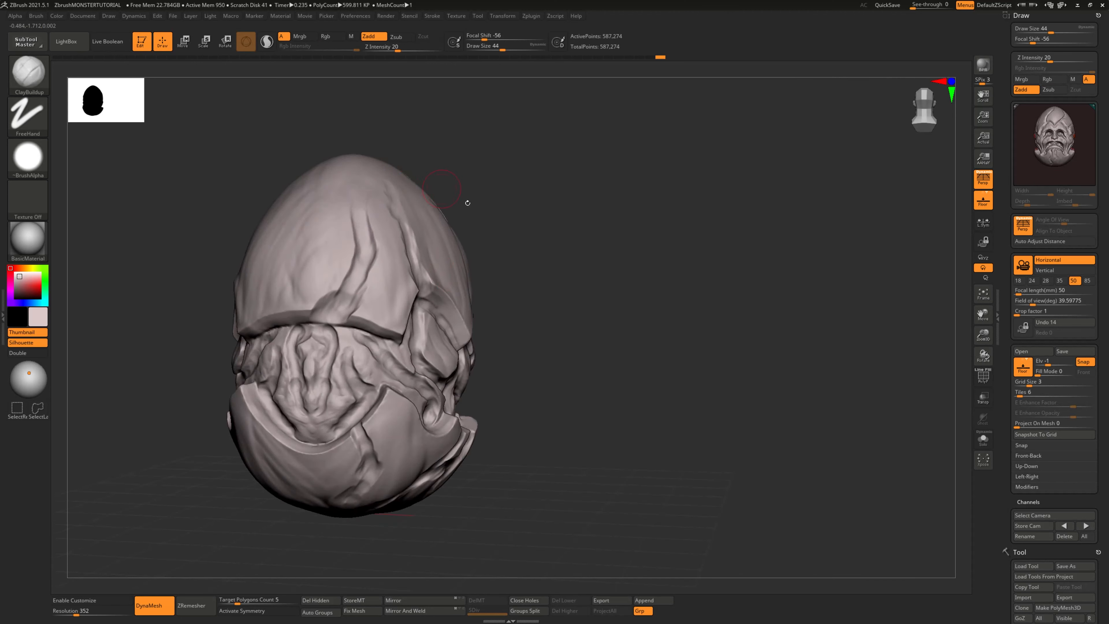
{"action": "right_click_drag", "start_coordinate": [467, 203], "coordinate": [442, 264]}
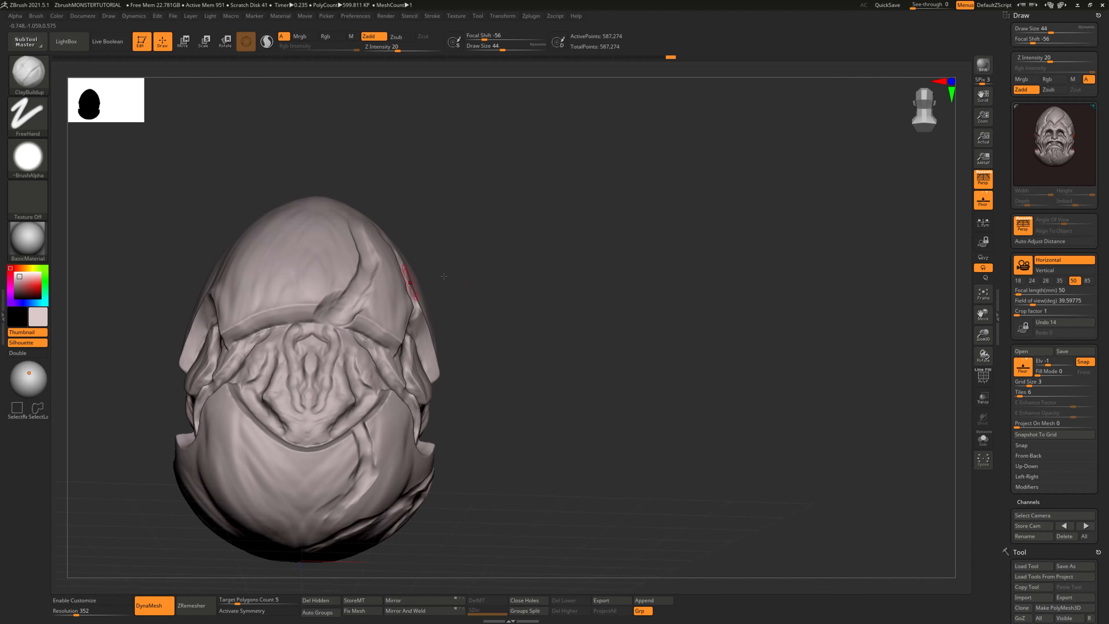
{"action": "left_click_drag", "start_coordinate": [334, 313], "coordinate": [358, 272]}
Step: Sculpt a second, forked crack rising from the upper shell's back rim, left of centre
{"action": "right_click_drag", "start_coordinate": [550, 347], "coordinate": [551, 402], "text": "alt"}
{"action": "right_click_drag", "start_coordinate": [551, 402], "coordinate": [574, 394]}
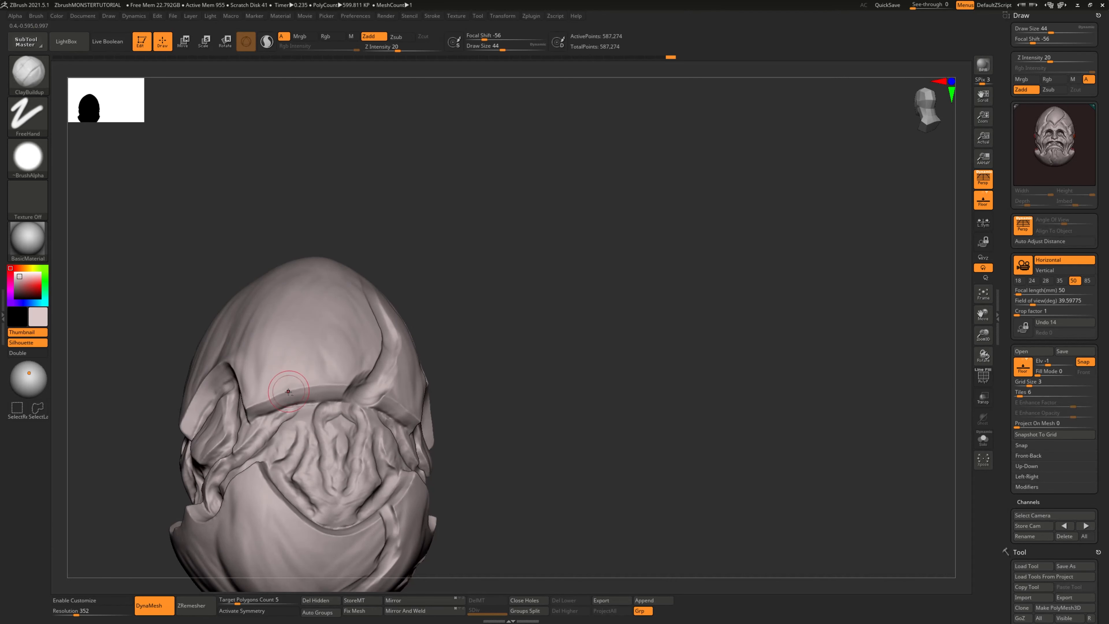
{"action": "mouse_move", "coordinate": [283, 386]}
{"action": "left_mouse_down"}
{"action": "mouse_move", "coordinate": [284, 397]}
{"action": "mouse_move", "coordinate": [294, 308]}
{"action": "left_mouse_up"}
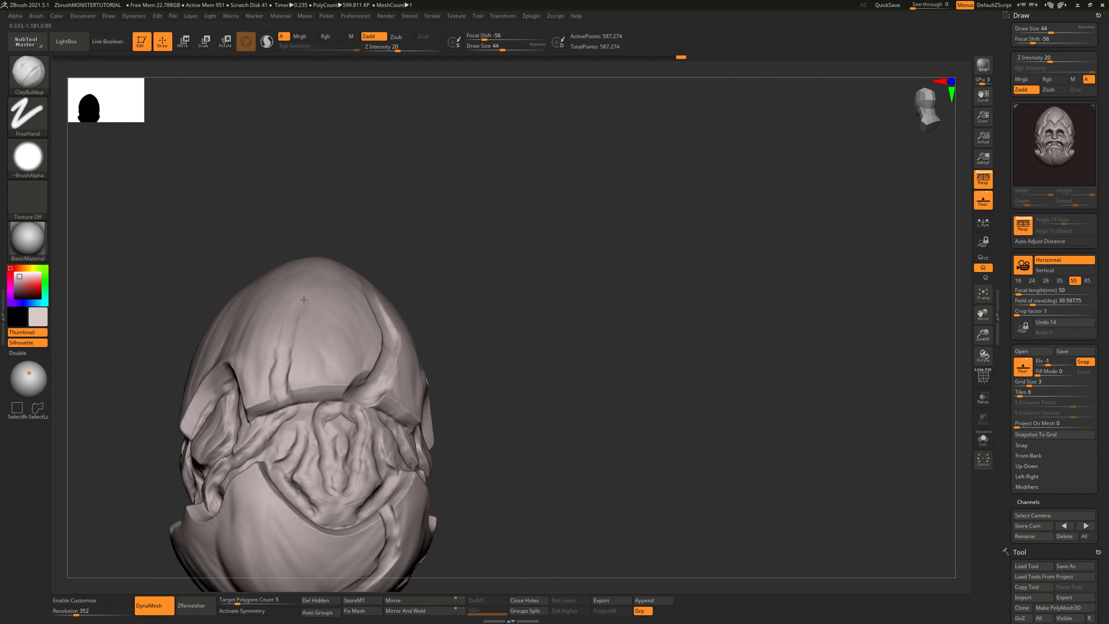
{"action": "right_click_drag", "start_coordinate": [413, 273], "coordinate": [439, 264]}
{"action": "left_click_drag", "start_coordinate": [298, 371], "coordinate": [315, 291]}
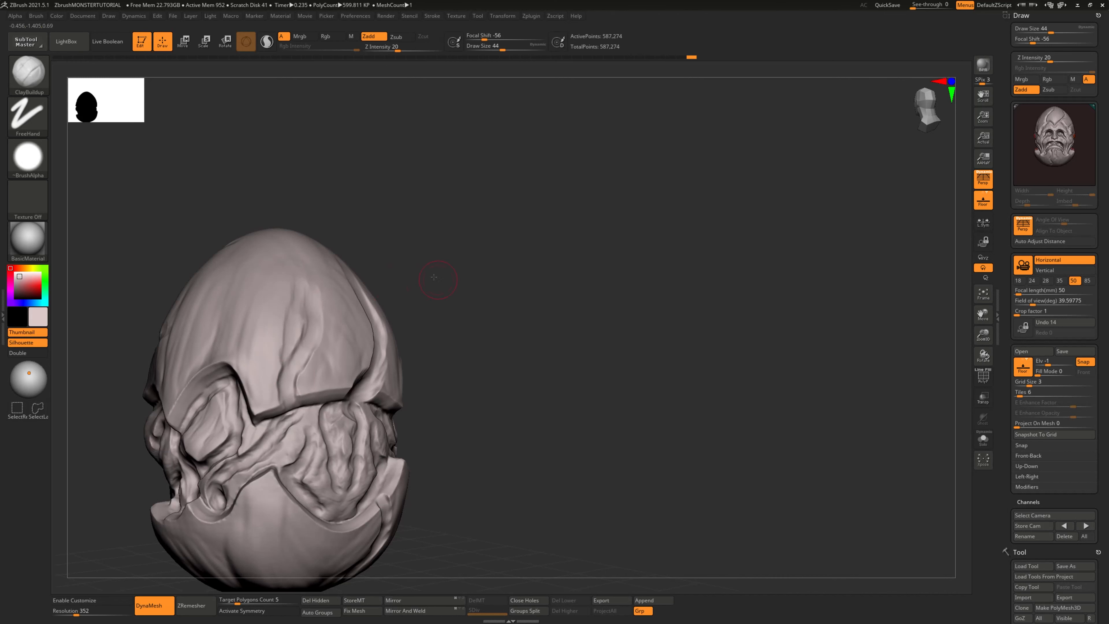
{"action": "right_click_drag", "start_coordinate": [436, 266], "coordinate": [413, 272]}
{"action": "mouse_move", "coordinate": [299, 374]}
{"action": "left_mouse_down"}
{"action": "mouse_move", "coordinate": [300, 363]}
{"action": "mouse_move", "coordinate": [296, 385]}
{"action": "mouse_move", "coordinate": [283, 328]}
{"action": "left_mouse_up"}
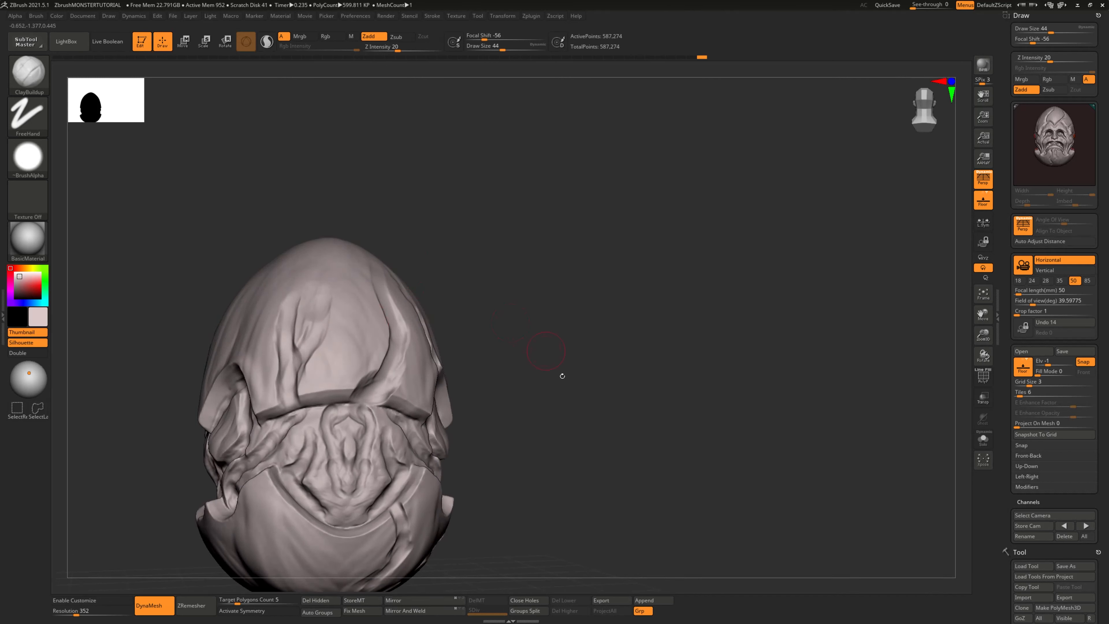
Step: Sculpt a crack from the centre of the lower shell's back rim down to its underside
{"action": "mouse_move", "coordinate": [562, 376]}
{"action": "right_mouse_down"}
{"action": "mouse_move", "coordinate": [572, 369]}
{"action": "mouse_move", "coordinate": [552, 382]}
{"action": "mouse_move", "coordinate": [562, 373]}
{"action": "right_mouse_up"}
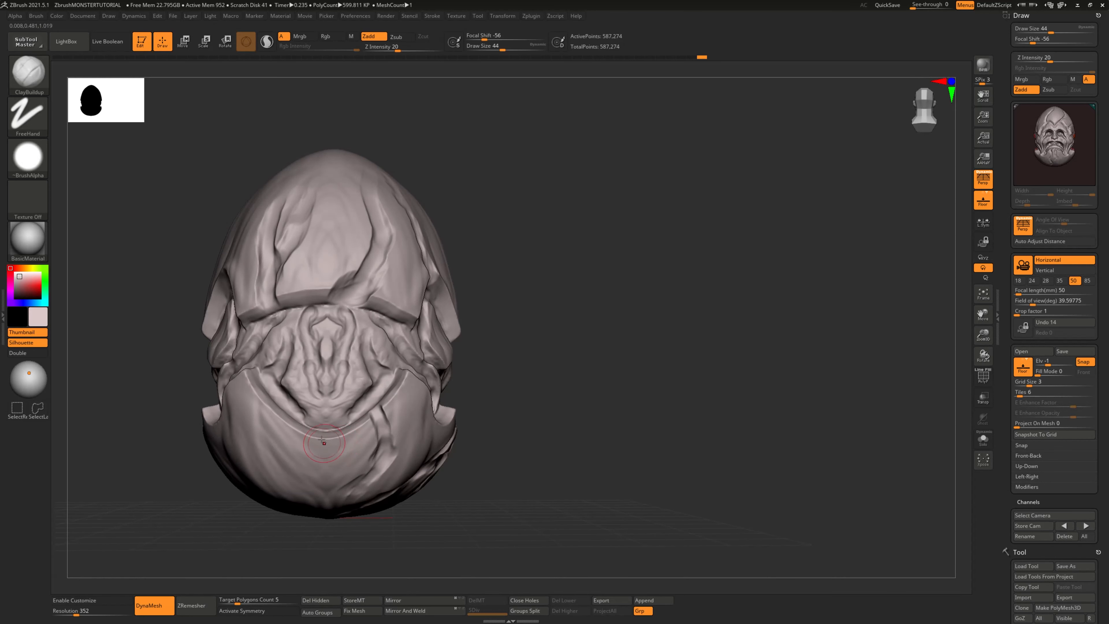
{"action": "left_click_drag", "start_coordinate": [321, 439], "coordinate": [337, 500]}
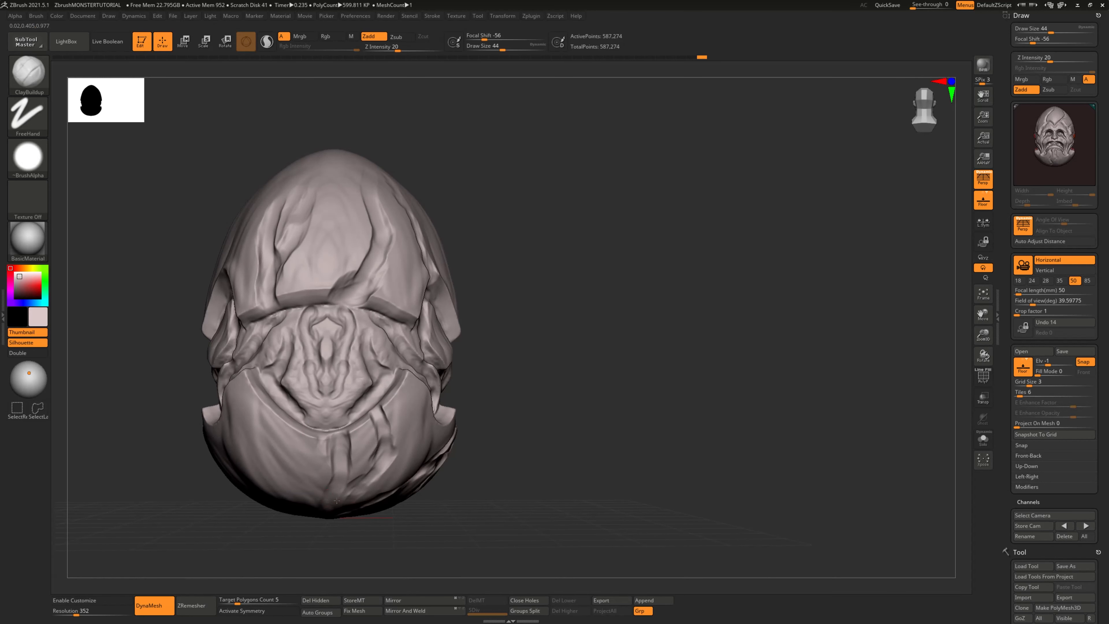
{"action": "right_click_drag", "start_coordinate": [336, 501], "coordinate": [373, 445]}
{"action": "left_click_drag", "start_coordinate": [332, 502], "coordinate": [310, 547]}
Step: Sculpt a crack up the side of the upper shell, starting at the pointed rim in front of the ear notch
{"action": "mouse_move", "coordinate": [564, 489]}
{"action": "right_mouse_down"}
{"action": "mouse_move", "coordinate": [576, 475]}
{"action": "mouse_move", "coordinate": [601, 486]}
{"action": "mouse_move", "coordinate": [572, 446]}
{"action": "mouse_move", "coordinate": [512, 300]}
{"action": "mouse_move", "coordinate": [527, 302]}
{"action": "right_mouse_up"}
{"action": "mouse_move", "coordinate": [227, 336]}
{"action": "left_mouse_down", "text": "alt"}
{"action": "mouse_move", "coordinate": [231, 353]}
{"action": "mouse_move", "coordinate": [248, 346]}
{"action": "mouse_move", "coordinate": [257, 273]}
{"action": "left_mouse_up", "text": "alt"}
{"action": "right_click_drag", "start_coordinate": [339, 264], "coordinate": [459, 235]}
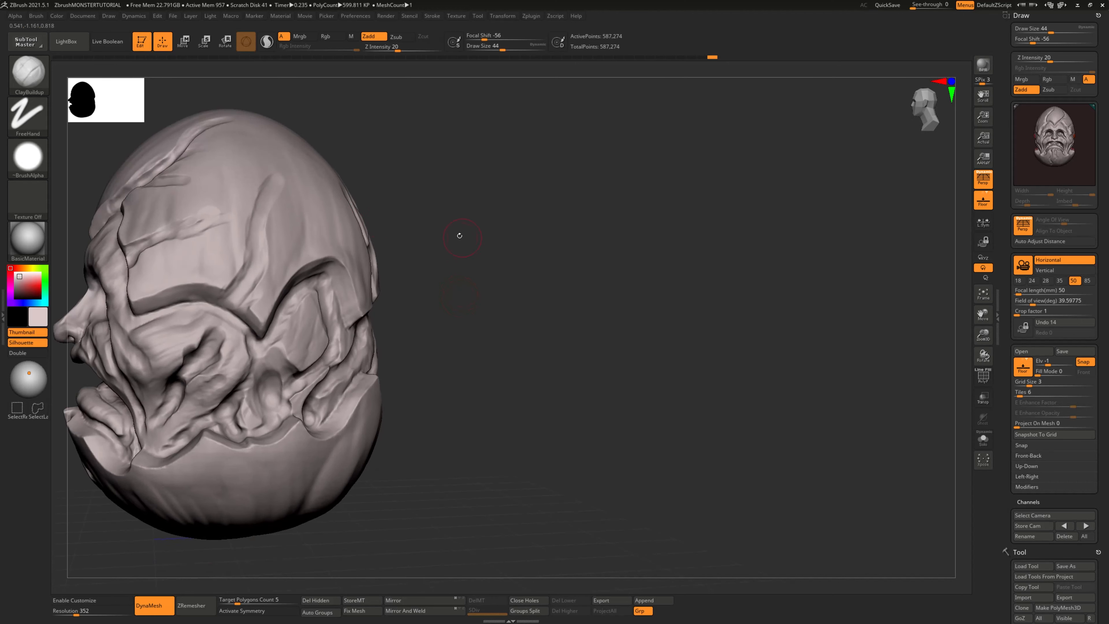
Step: Sculpt a crack from the lower shell's side rim below the ear, bending forward toward the underside
{"action": "right_click_drag", "start_coordinate": [480, 361], "coordinate": [450, 318]}
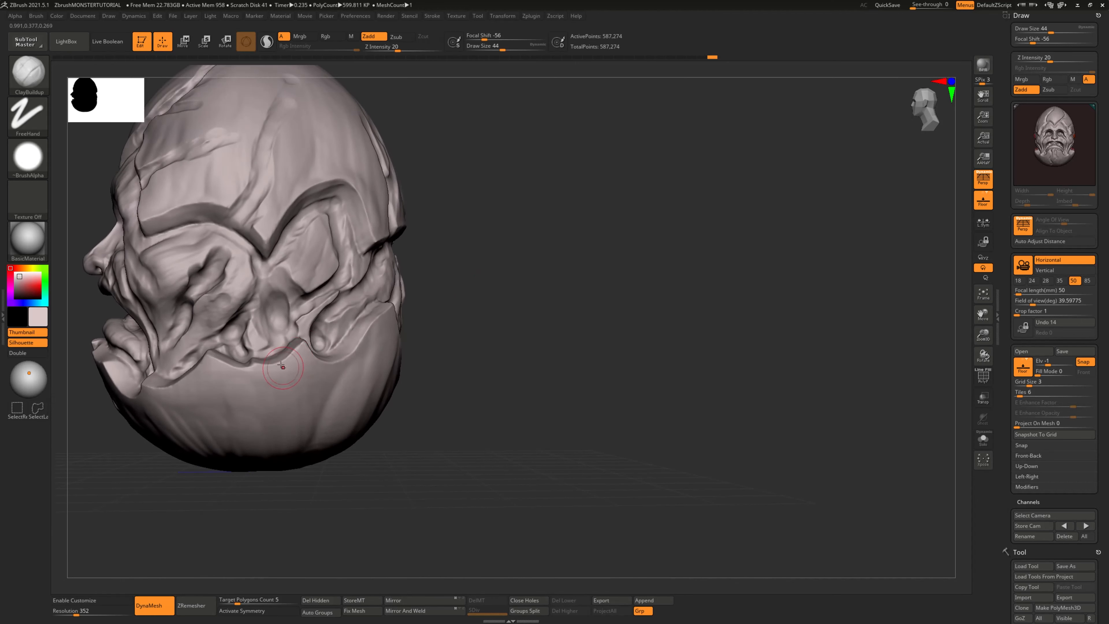
{"action": "mouse_move", "coordinate": [306, 372]}
{"action": "right_mouse_down"}
{"action": "mouse_move", "coordinate": [509, 370]}
{"action": "mouse_move", "coordinate": [469, 360]}
{"action": "right_mouse_up"}
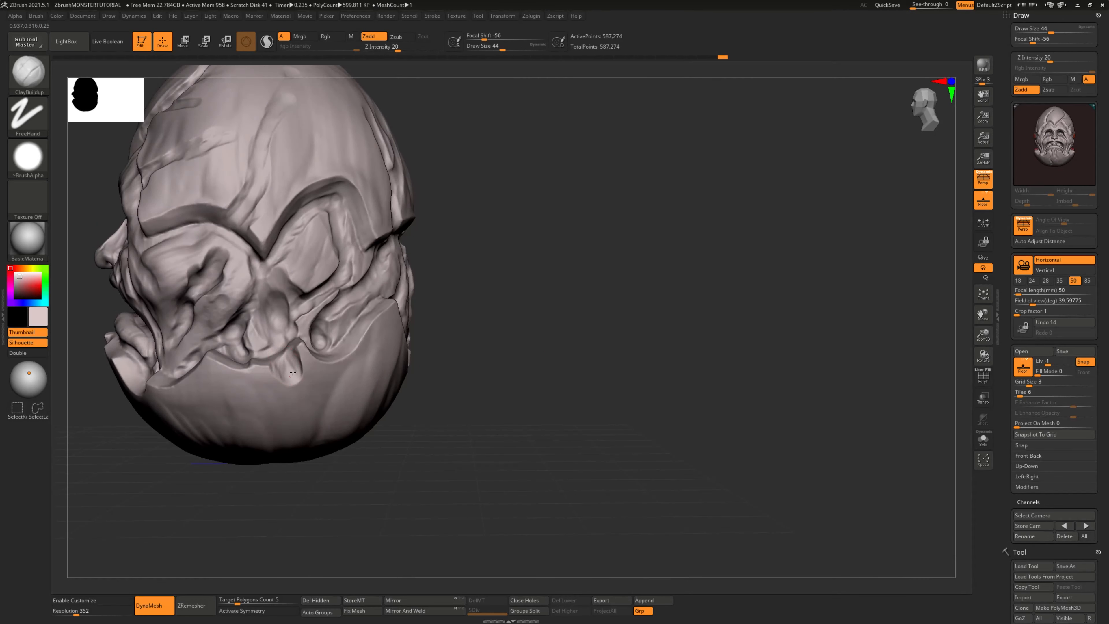
{"action": "left_click_drag", "start_coordinate": [293, 372], "coordinate": [295, 406]}
{"action": "right_click_drag", "start_coordinate": [295, 407], "coordinate": [282, 439], "text": "alt"}
{"action": "left_click_drag", "start_coordinate": [283, 424], "coordinate": [253, 458]}
Step: Deepen and widen the lower shell's side crack below the ear along its middle and lower bend
{"action": "right_click_drag", "start_coordinate": [428, 411], "coordinate": [459, 382]}
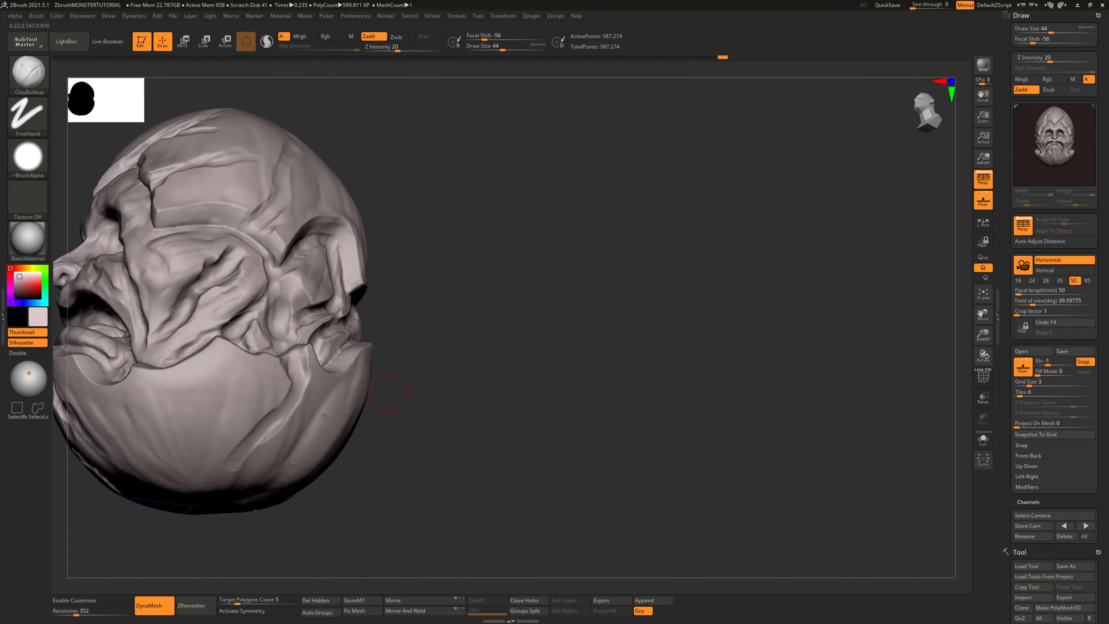
{"action": "left_click_drag", "start_coordinate": [280, 409], "coordinate": [257, 444]}
{"action": "right_click_drag", "start_coordinate": [266, 393], "coordinate": [275, 424]}
{"action": "left_click_drag", "start_coordinate": [291, 387], "coordinate": [279, 411]}
{"action": "mouse_move", "coordinate": [492, 415]}
{"action": "right_mouse_down", "text": "alt"}
{"action": "mouse_move", "coordinate": [525, 443]}
{"action": "mouse_move", "coordinate": [489, 423]}
{"action": "right_mouse_up", "text": "alt"}
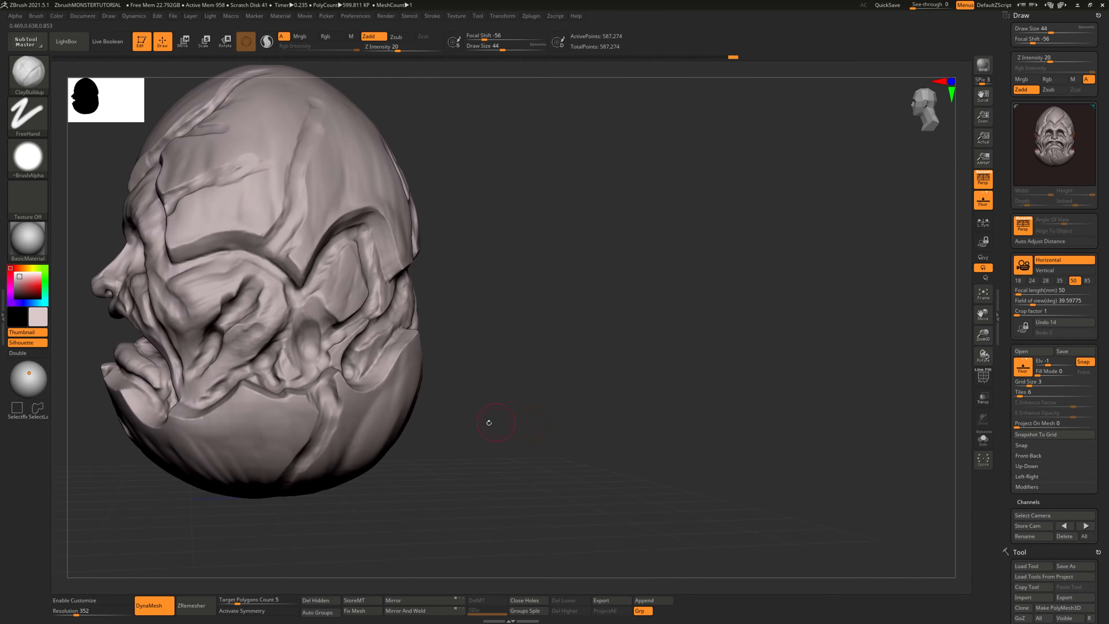
{"action": "right_click_drag", "start_coordinate": [518, 461], "coordinate": [510, 465]}
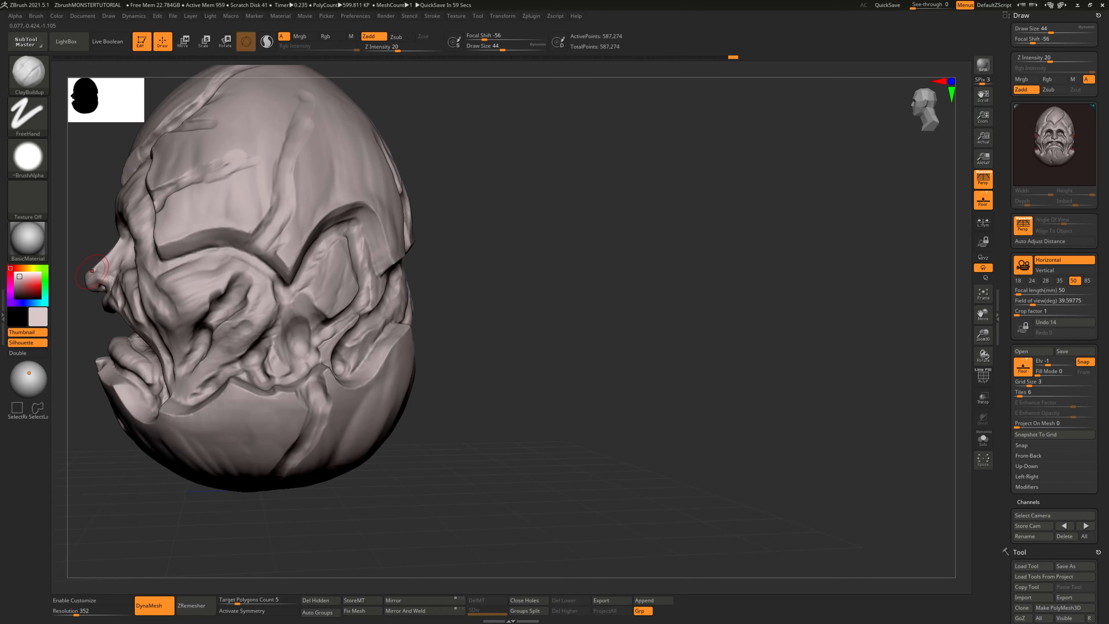
Step: Sculpt a crack from the lower shell's rim below the mouth corner and extend it toward the underside
{"action": "right_click_drag", "start_coordinate": [563, 442], "coordinate": [590, 418]}
{"action": "right_click_drag", "start_coordinate": [433, 371], "coordinate": [524, 366]}
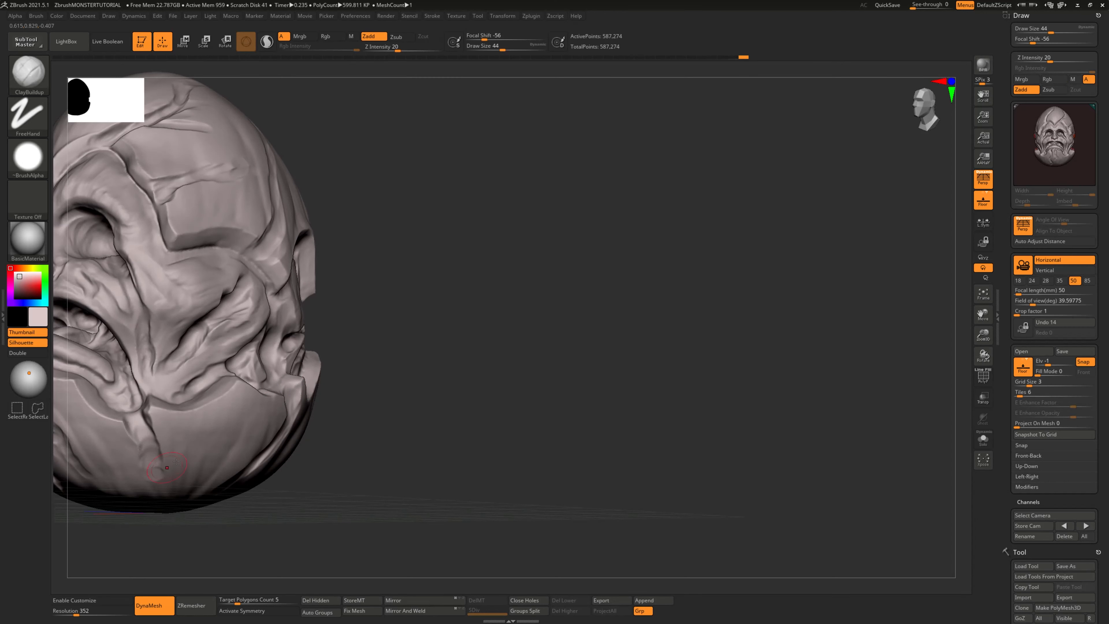
{"action": "right_click_drag", "start_coordinate": [453, 359], "coordinate": [489, 357]}
{"action": "right_click_drag", "start_coordinate": [196, 469], "coordinate": [227, 444]}
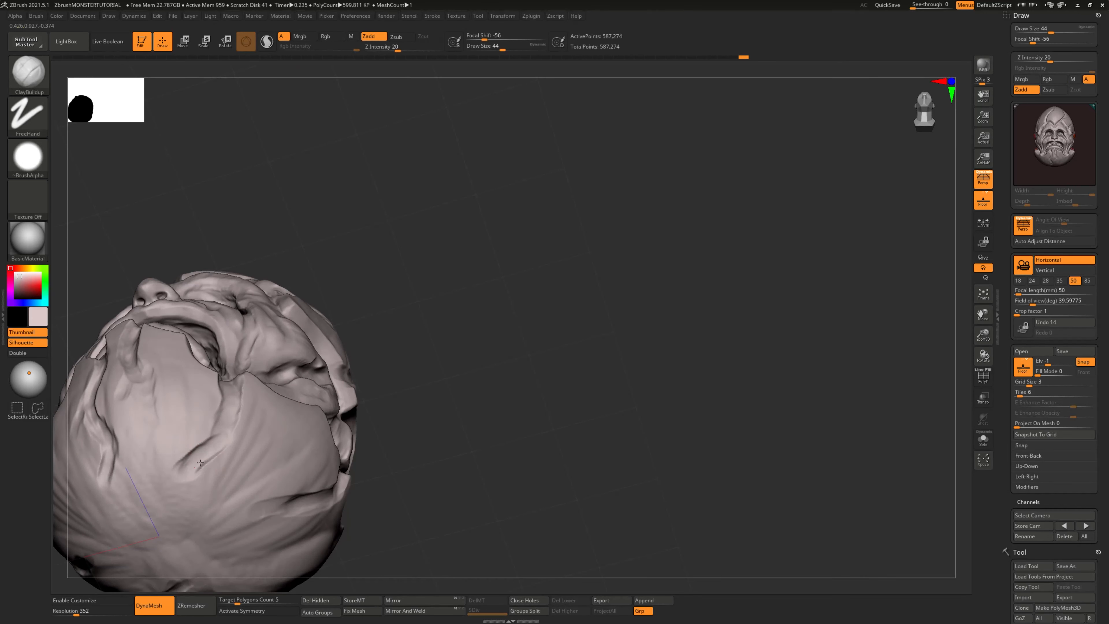
{"action": "right_click_drag", "start_coordinate": [463, 430], "coordinate": [393, 476]}
Step: Deepen the upper shell's side crack from the rim point and extend it further up
{"action": "mouse_move", "coordinate": [508, 467]}
{"action": "right_mouse_down", "text": "alt"}
{"action": "mouse_move", "coordinate": [544, 500]}
{"action": "mouse_move", "coordinate": [484, 493]}
{"action": "right_mouse_up", "text": "alt"}
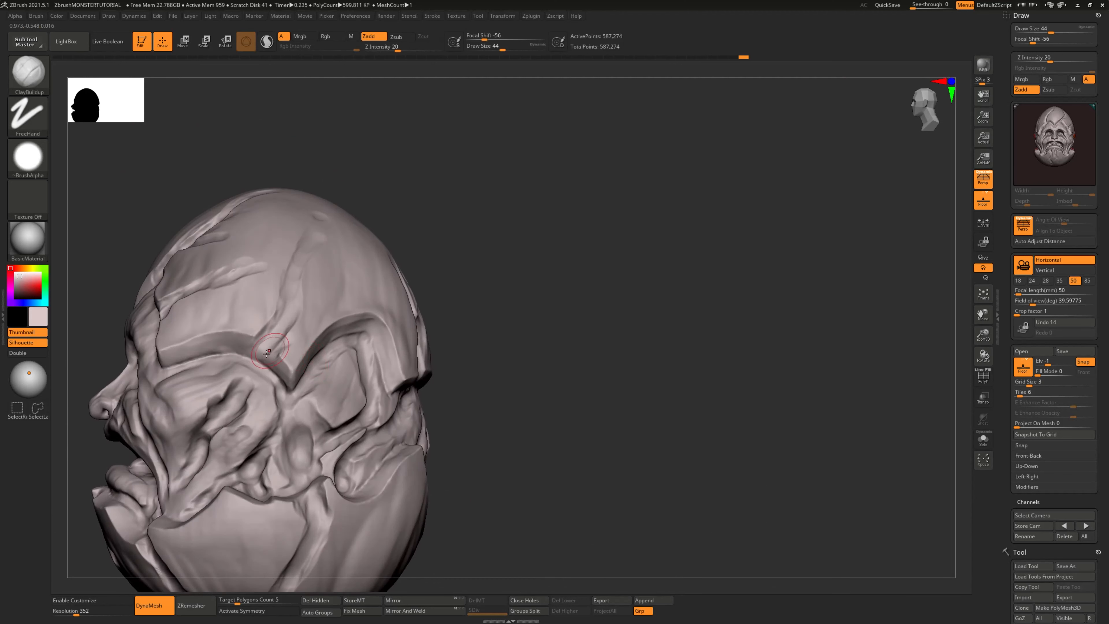
{"action": "left_click_drag", "start_coordinate": [272, 348], "coordinate": [313, 245]}
{"action": "left_click_drag", "start_coordinate": [273, 348], "coordinate": [309, 303]}
Step: Add a crack from the ear notch that meets the side crack, and extend their junction toward the crown
{"action": "right_click_drag", "start_coordinate": [535, 282], "coordinate": [477, 287]}
{"action": "mouse_move", "coordinate": [349, 313]}
{"action": "left_mouse_down"}
{"action": "mouse_move", "coordinate": [356, 292]}
{"action": "mouse_move", "coordinate": [324, 217]}
{"action": "left_mouse_up"}
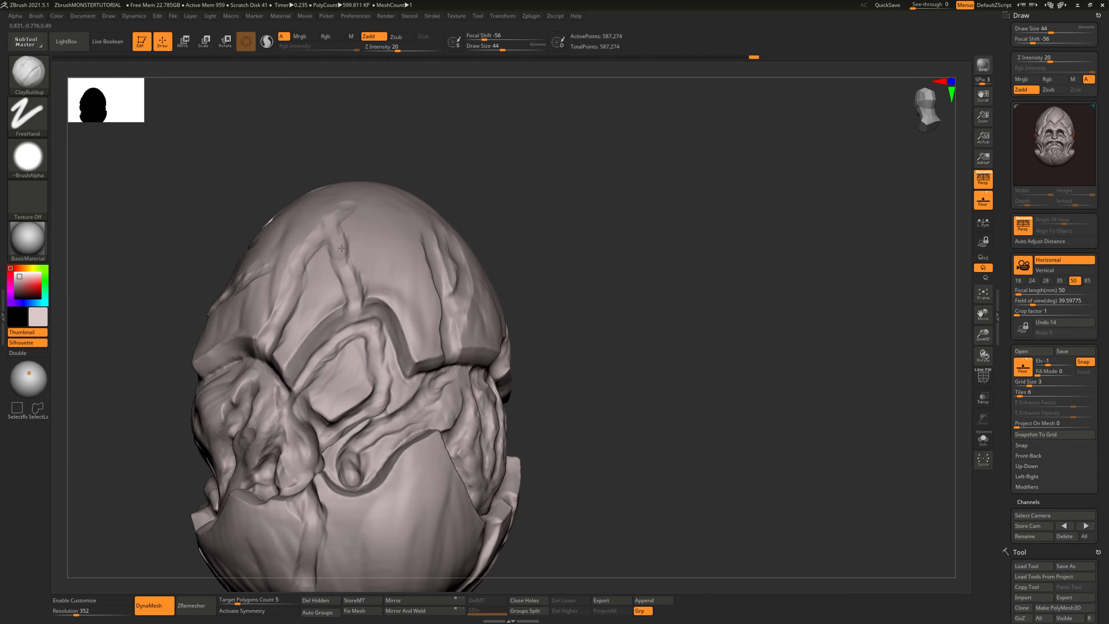
{"action": "mouse_move", "coordinate": [458, 241]}
{"action": "right_mouse_down"}
{"action": "mouse_move", "coordinate": [540, 334]}
{"action": "mouse_move", "coordinate": [609, 369]}
{"action": "mouse_move", "coordinate": [582, 326]}
{"action": "mouse_move", "coordinate": [567, 419]}
{"action": "right_mouse_up"}
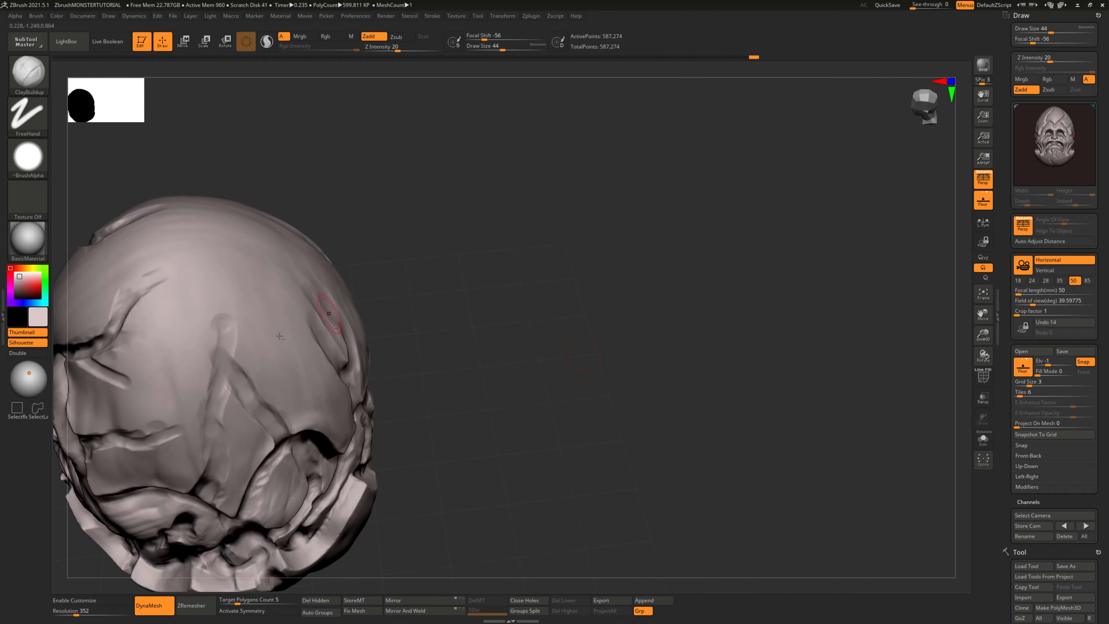
{"action": "left_click_drag", "start_coordinate": [223, 349], "coordinate": [226, 273]}
Step: Extend the upper shell's back-left crack up toward the crown and smooth its end
{"action": "right_click_drag", "start_coordinate": [489, 333], "coordinate": [425, 256]}
{"action": "left_click_drag", "start_coordinate": [310, 394], "coordinate": [326, 343]}
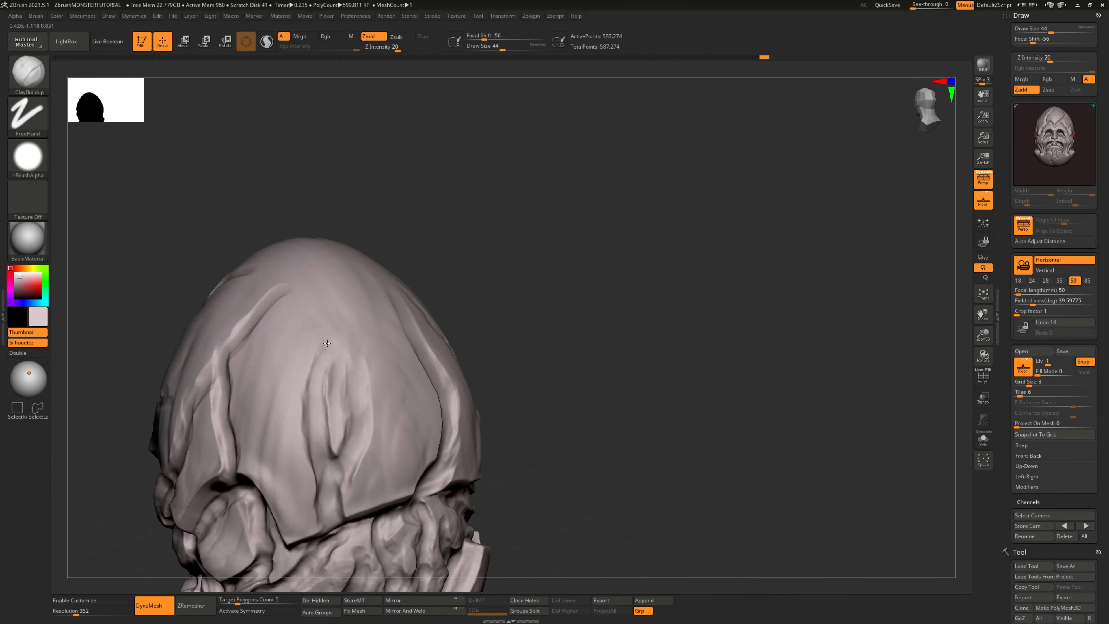
{"action": "right_click_drag", "start_coordinate": [532, 350], "coordinate": [515, 405]}
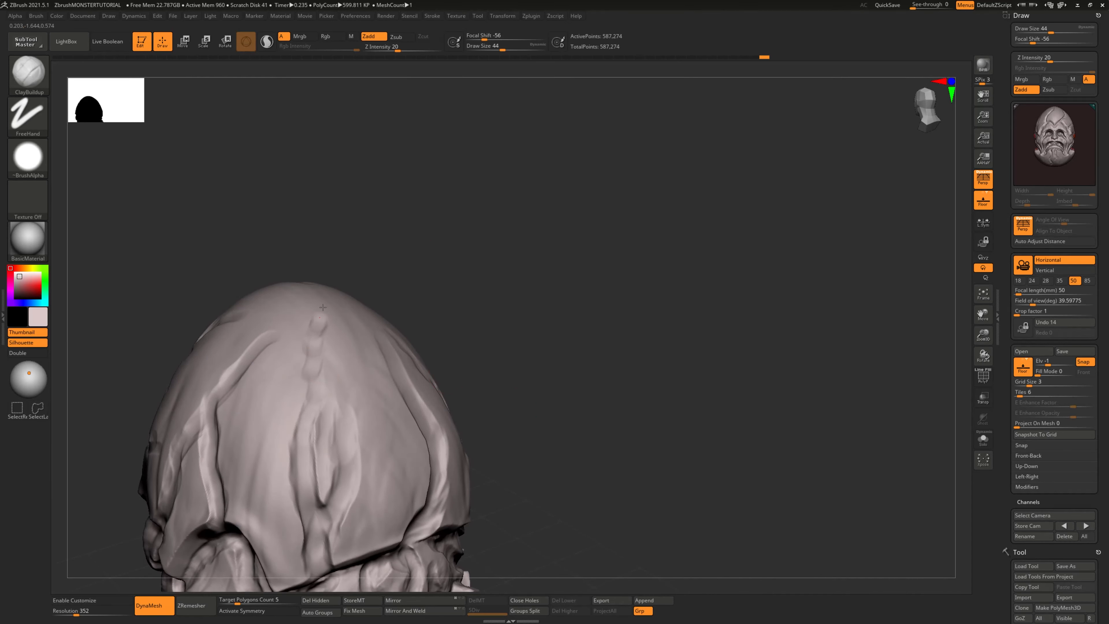
{"action": "mouse_move", "coordinate": [302, 314]}
{"action": "right_mouse_down"}
{"action": "mouse_move", "coordinate": [498, 367]}
{"action": "mouse_move", "coordinate": [453, 285]}
{"action": "right_mouse_up"}
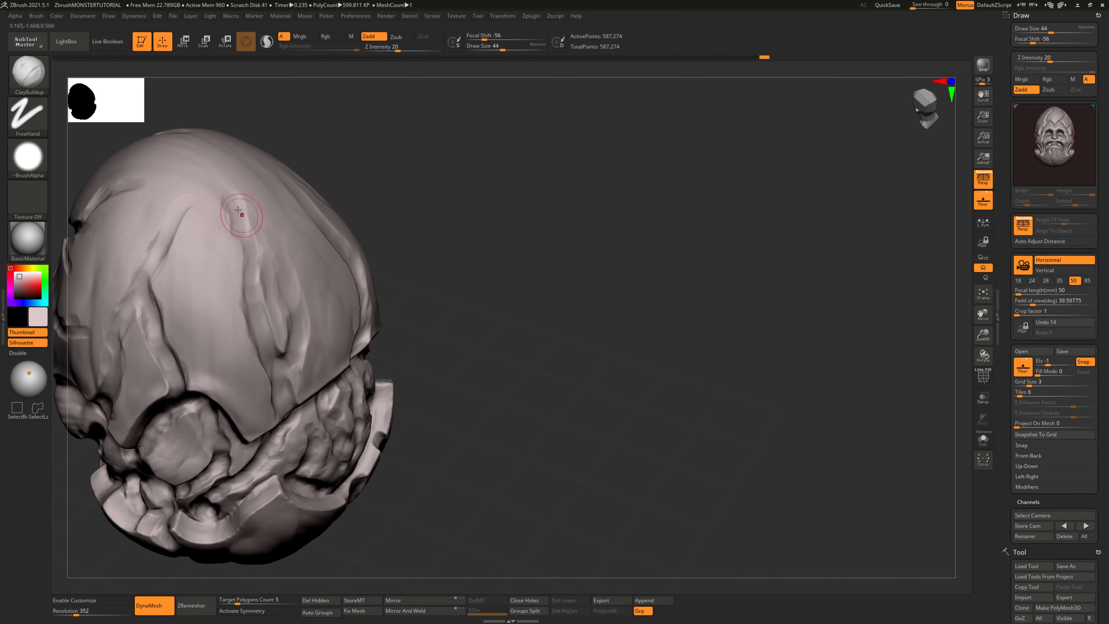
{"action": "key", "text": "shift"}
{"action": "mouse_move", "coordinate": [249, 207]}
{"action": "right_mouse_down"}
{"action": "mouse_move", "coordinate": [515, 294]}
{"action": "mouse_move", "coordinate": [244, 200]}
{"action": "right_mouse_up"}
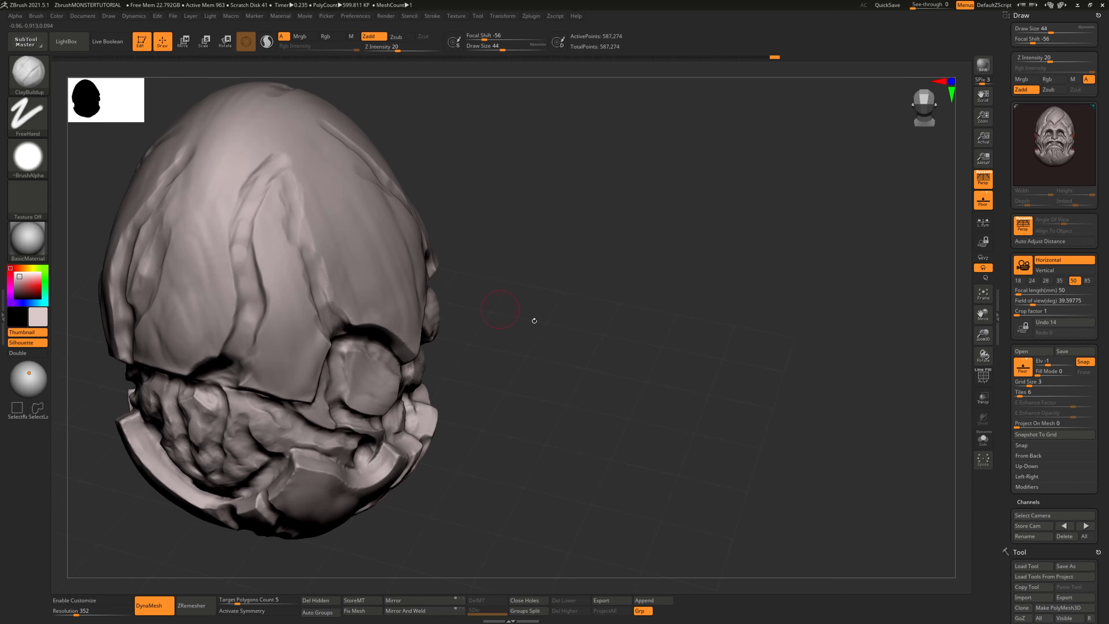
Step: Switch to the Move brush at draw size 116 and shift the cheek and upper lip on one side of the mouth
{"action": "right_click_drag", "start_coordinate": [533, 317], "coordinate": [559, 433]}
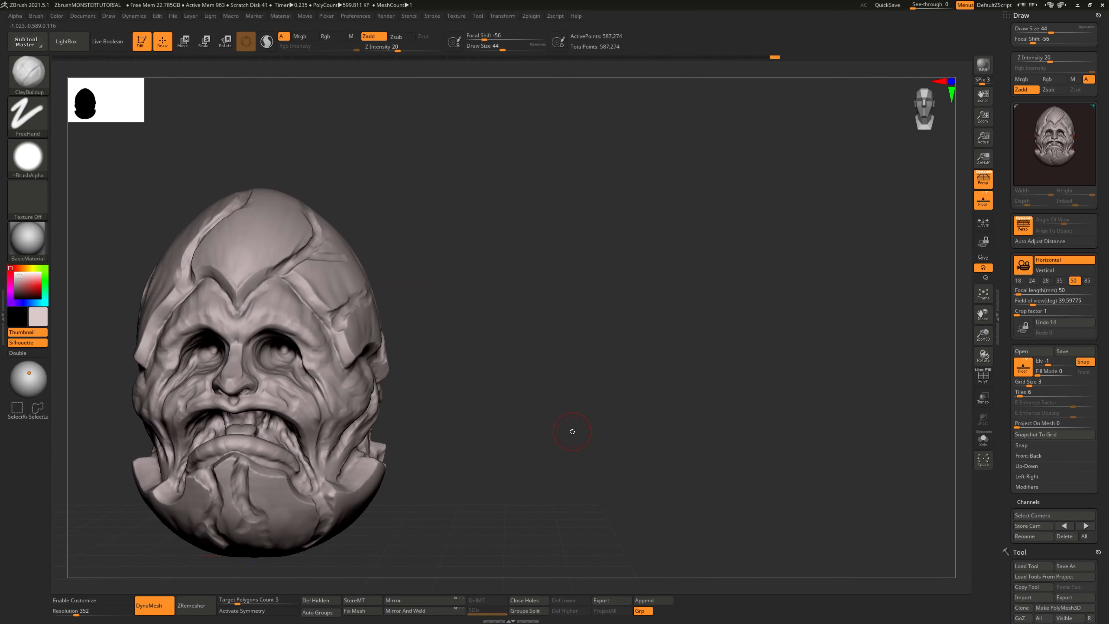
{"action": "key", "text": "b"}
{"action": "key", "text": "m"}
{"action": "key", "text": "v"}
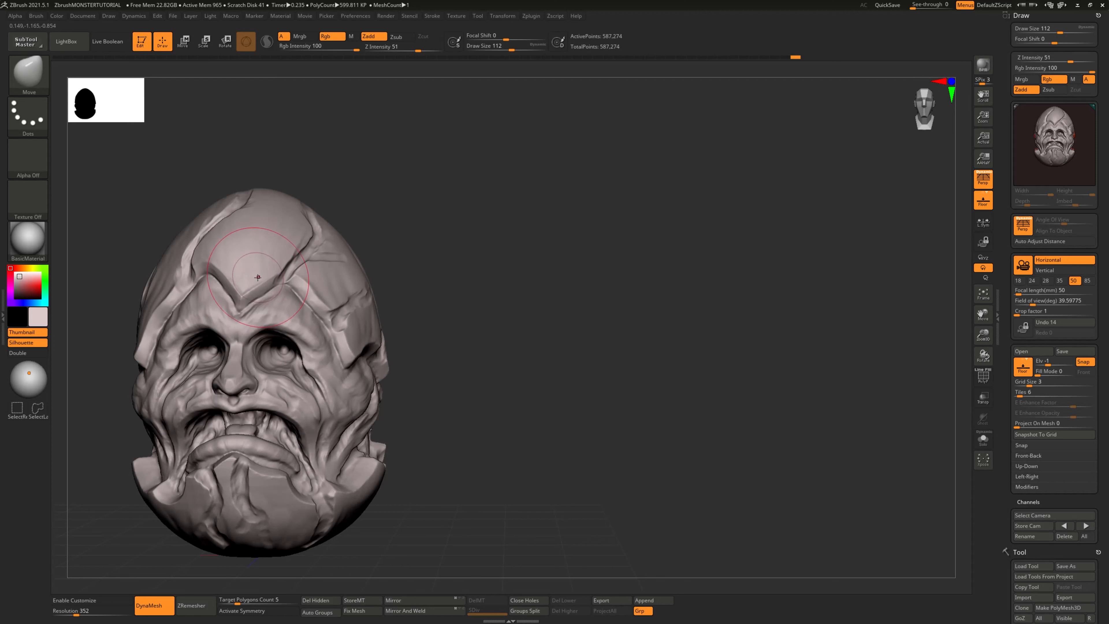
{"action": "mouse_move", "coordinate": [450, 285]}
{"action": "left_mouse_down"}
{"action": "mouse_move", "coordinate": [470, 292]}
{"action": "mouse_move", "coordinate": [482, 338]}
{"action": "left_mouse_up"}
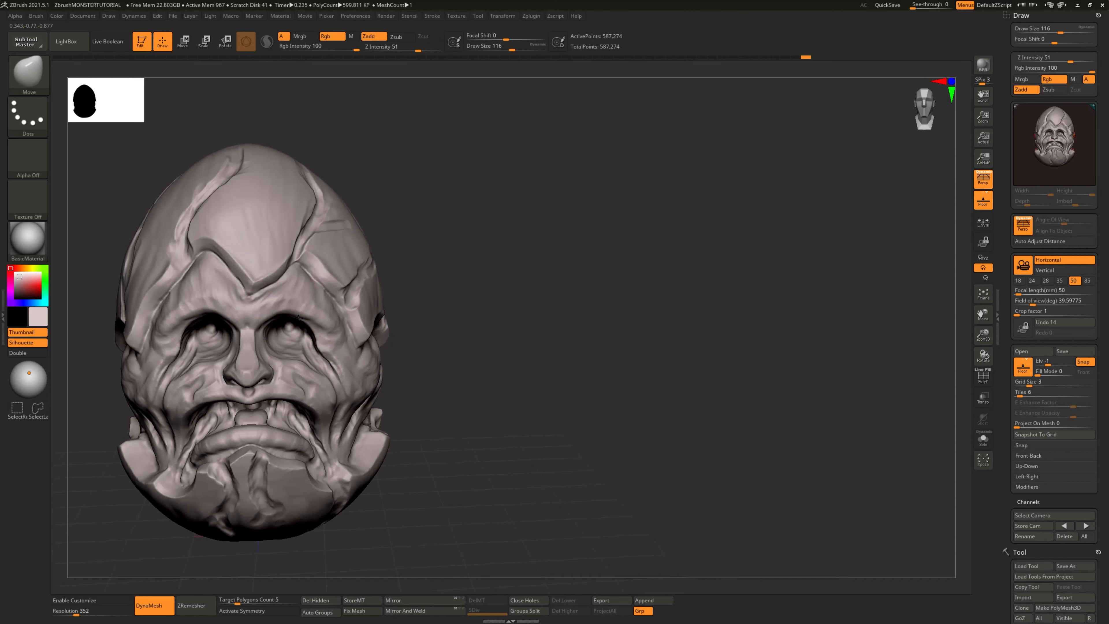
{"action": "left_click_drag", "start_coordinate": [469, 363], "coordinate": [524, 350]}
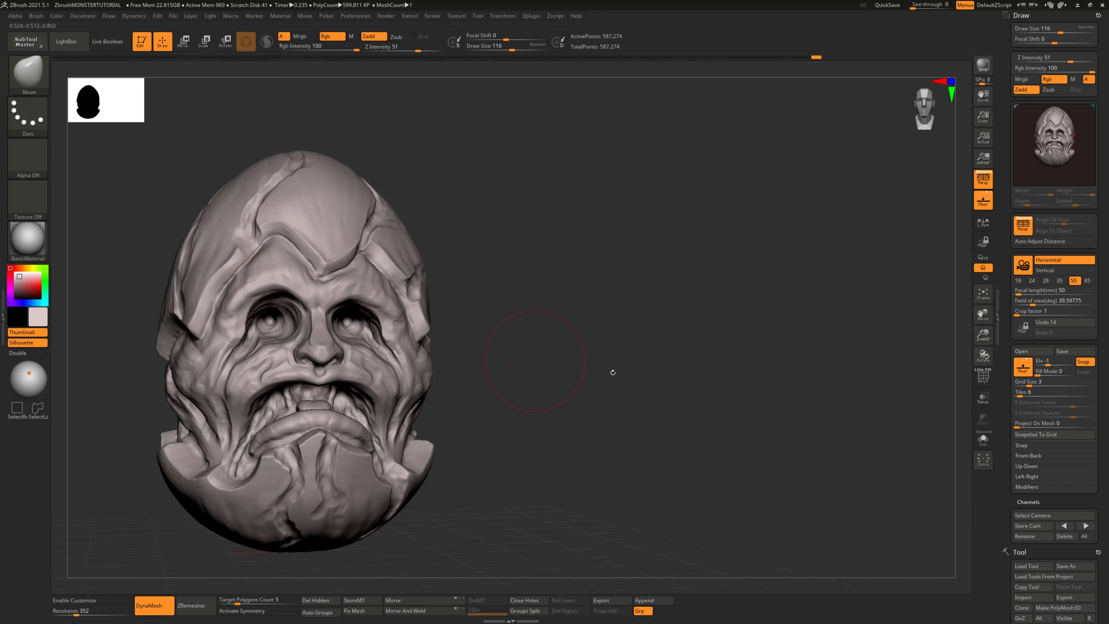
{"action": "left_click_drag", "start_coordinate": [612, 372], "coordinate": [416, 351]}
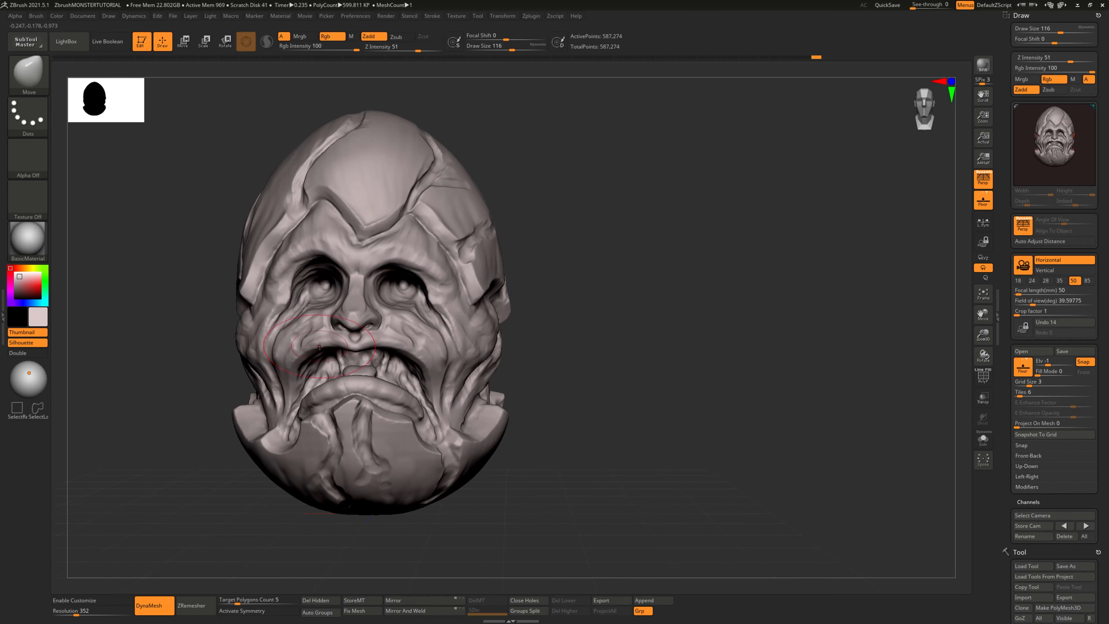
{"action": "left_click_drag", "start_coordinate": [319, 346], "coordinate": [358, 347]}
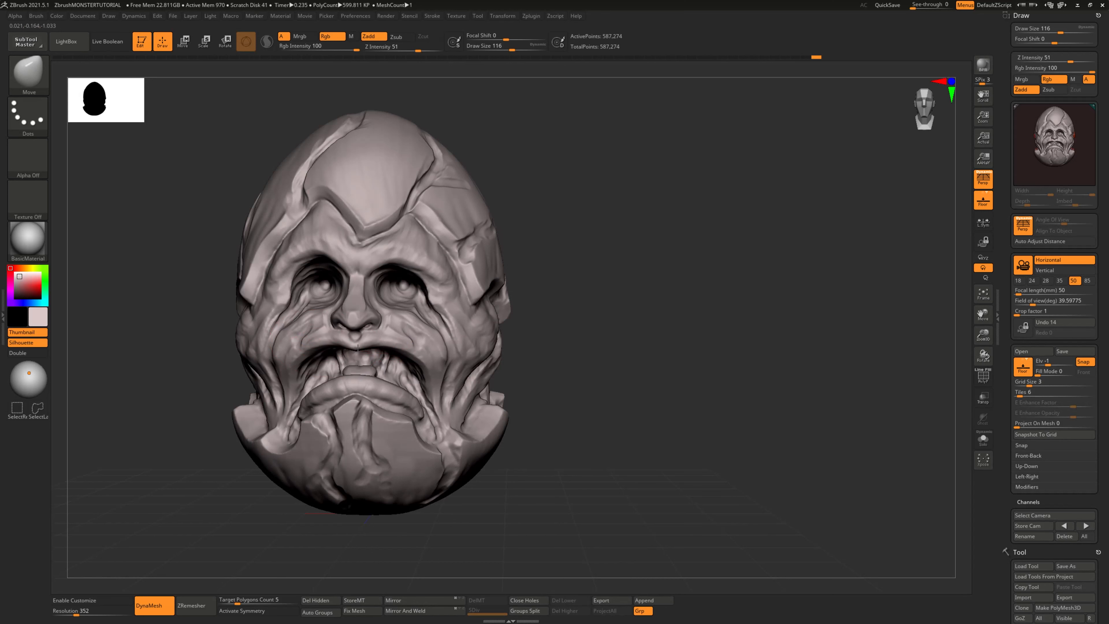
Step: Reshape the lower lip, one mouth corner and the opposite cheek with the Move brush to vary the face's symmetry
{"action": "left_click_drag", "start_coordinate": [591, 362], "coordinate": [681, 384]}
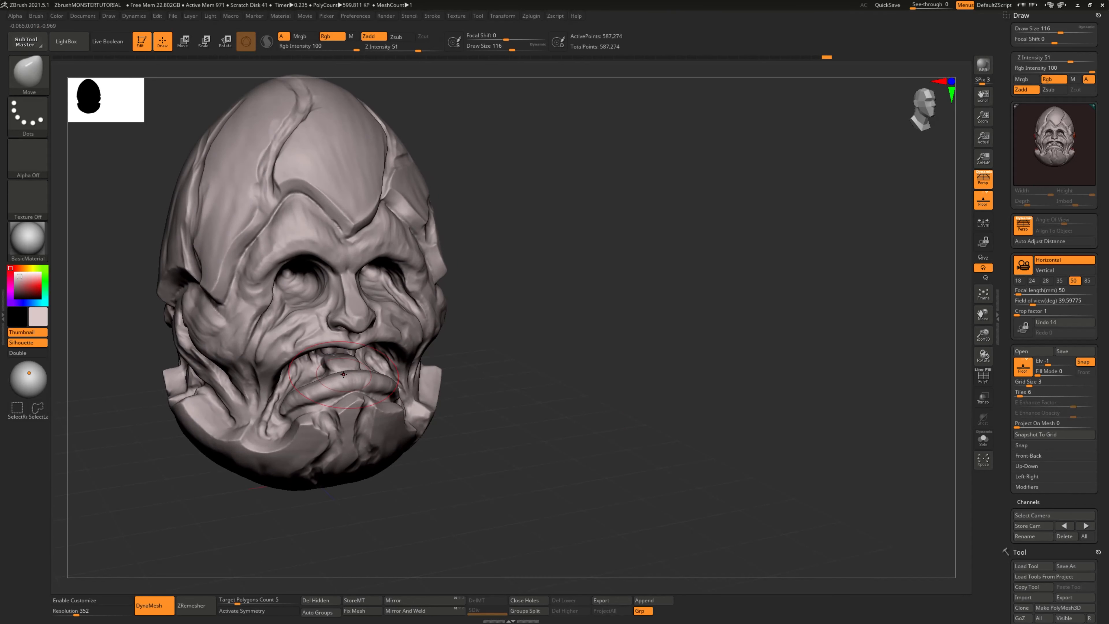
{"action": "left_click_drag", "start_coordinate": [343, 382], "coordinate": [342, 377]}
{"action": "left_click_drag", "start_coordinate": [507, 398], "coordinate": [484, 380]}
{"action": "left_click_drag", "start_coordinate": [278, 386], "coordinate": [298, 367]}
{"action": "left_click_drag", "start_coordinate": [655, 389], "coordinate": [562, 389]}
{"action": "left_click_drag", "start_coordinate": [417, 338], "coordinate": [405, 350]}
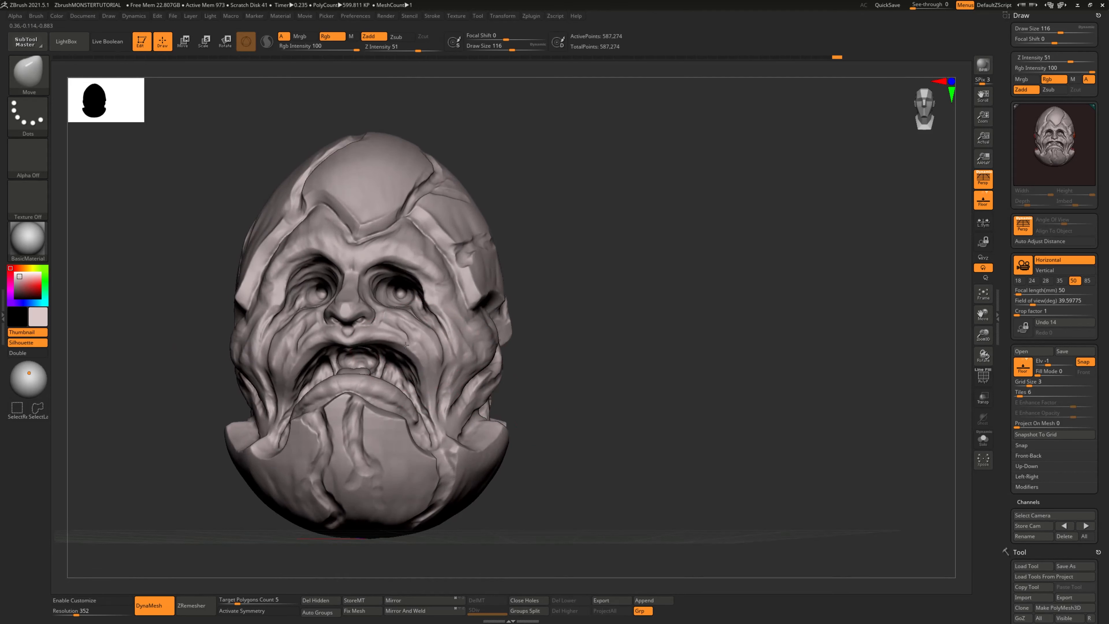
{"action": "mouse_move", "coordinate": [589, 367]}
{"action": "left_mouse_down"}
{"action": "mouse_move", "coordinate": [588, 384]}
{"action": "mouse_move", "coordinate": [549, 386]}
{"action": "left_mouse_up"}
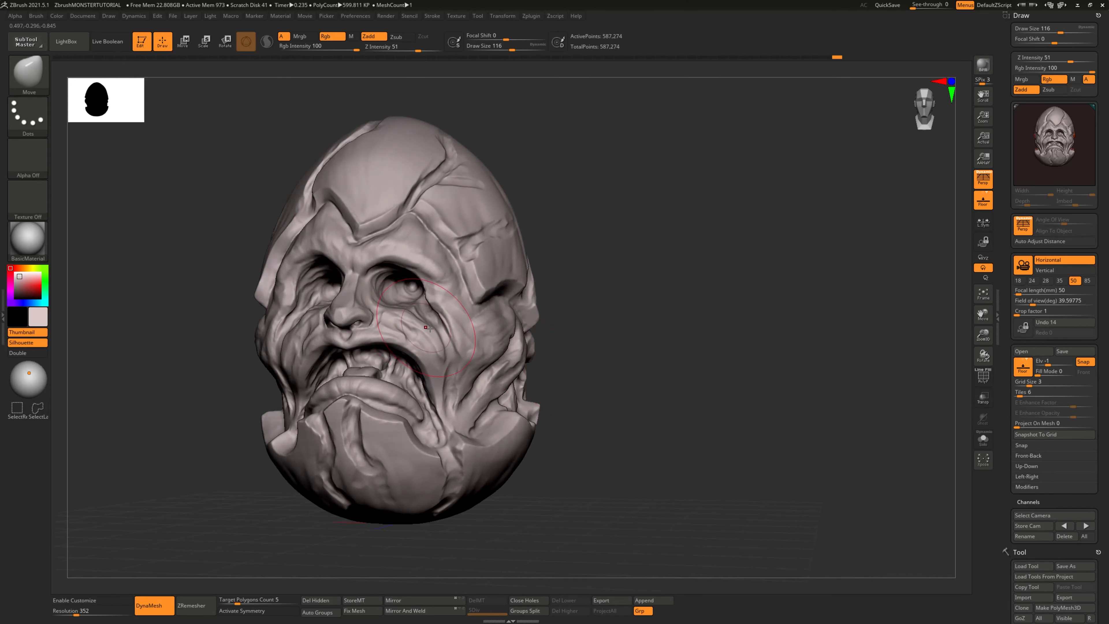
Step: Enlarge the Move brush to draw size 192 and shift the cheek beside the mouth, checking it from both sides
{"action": "key", "text": "bracketright"}
{"action": "key", "text": "bracketright"}
{"action": "left_click_drag", "start_coordinate": [449, 332], "coordinate": [458, 324]}
{"action": "left_click_drag", "start_coordinate": [576, 347], "coordinate": [638, 350]}
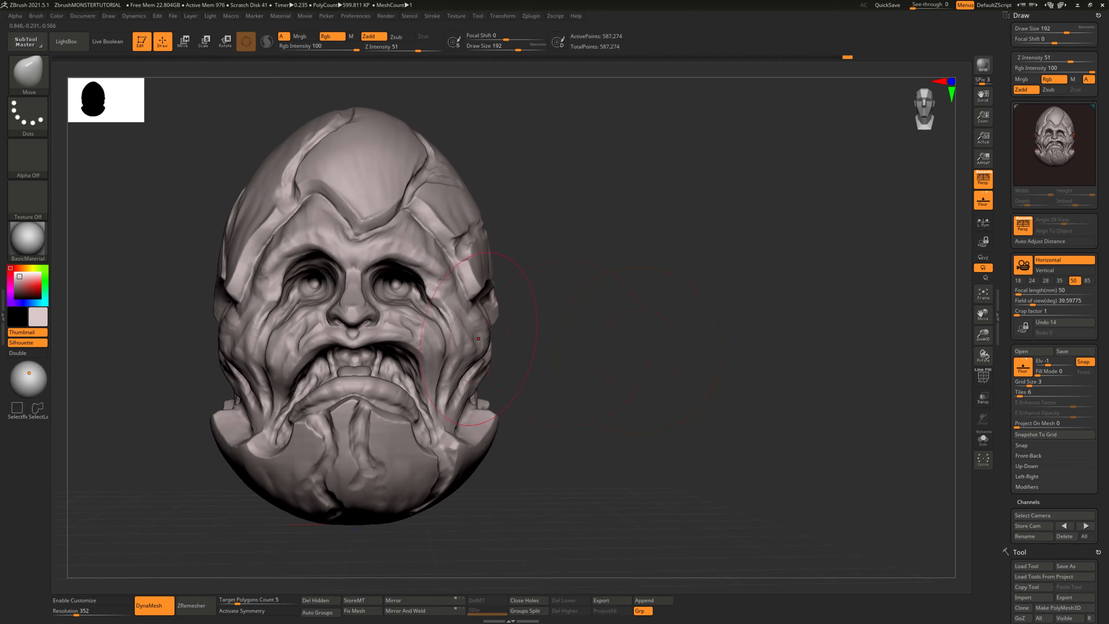
{"action": "left_click_drag", "start_coordinate": [452, 340], "coordinate": [456, 345]}
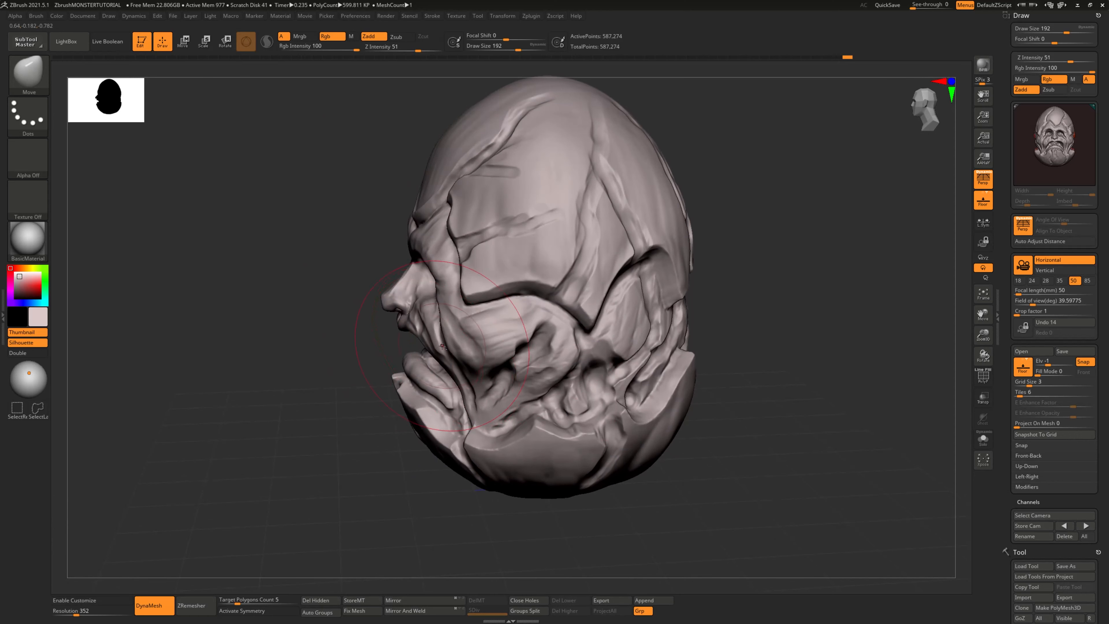
{"action": "left_click_drag", "start_coordinate": [355, 353], "coordinate": [433, 349]}
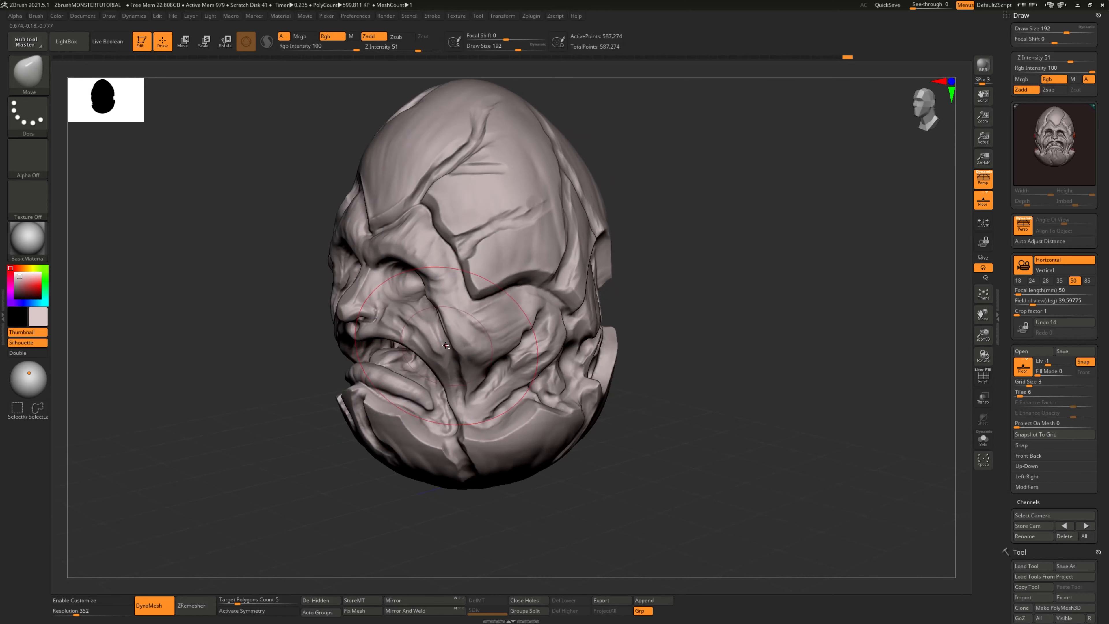
{"action": "mouse_move", "coordinate": [288, 340]}
{"action": "left_mouse_down"}
{"action": "mouse_move", "coordinate": [332, 343]}
{"action": "mouse_move", "coordinate": [353, 318]}
{"action": "mouse_move", "coordinate": [454, 340]}
{"action": "left_mouse_up"}
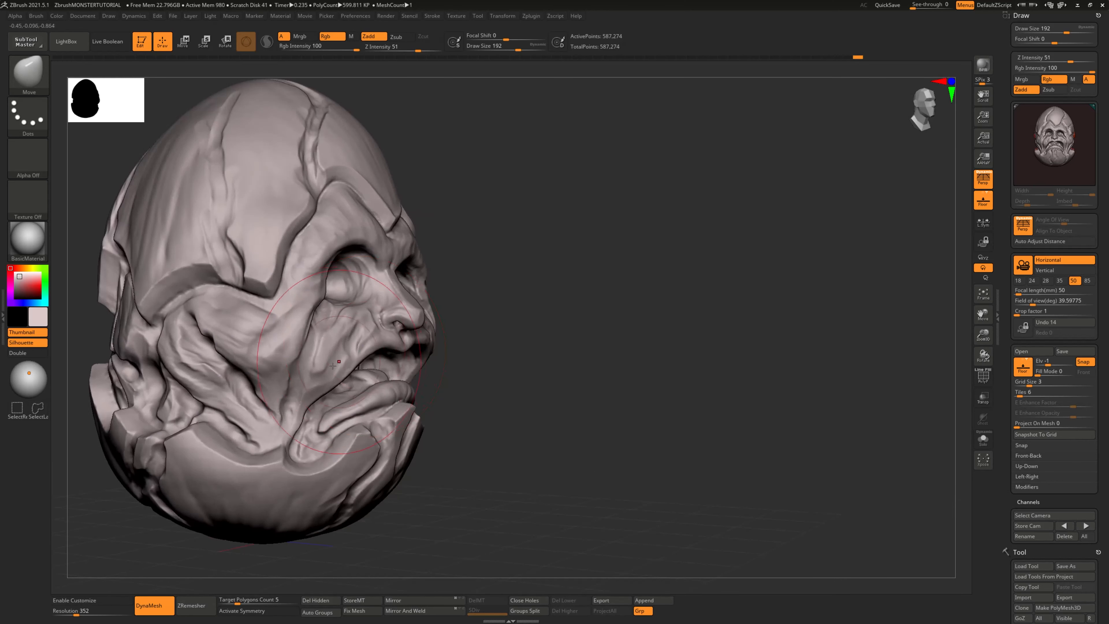
Step: Push the mouth corner and the lower shell's rim beside the jaw slightly inward on one side
{"action": "left_click_drag", "start_coordinate": [301, 419], "coordinate": [321, 415]}
{"action": "left_click_drag", "start_coordinate": [513, 431], "coordinate": [568, 430]}
{"action": "mouse_move", "coordinate": [292, 478]}
{"action": "left_mouse_down"}
{"action": "mouse_move", "coordinate": [276, 473]}
{"action": "mouse_move", "coordinate": [311, 467]}
{"action": "left_mouse_up"}
{"action": "mouse_move", "coordinate": [535, 496]}
{"action": "left_mouse_down"}
{"action": "mouse_move", "coordinate": [453, 505]}
{"action": "mouse_move", "coordinate": [388, 458]}
{"action": "left_mouse_up"}
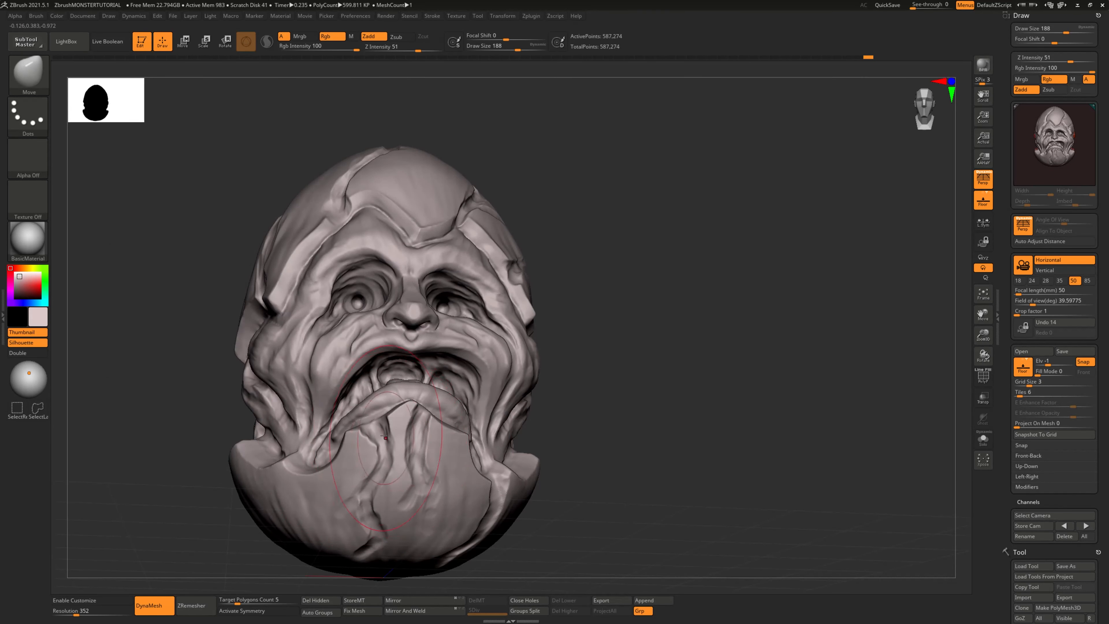
Step: Reduce the Move brush to draw size 124 and reshape the shell edge under the middle of the lower lip
{"action": "key", "text": "bracketleft"}
{"action": "key", "text": "bracketleft"}
{"action": "left_click_drag", "start_coordinate": [382, 434], "coordinate": [394, 427]}
{"action": "left_click_drag", "start_coordinate": [557, 420], "coordinate": [525, 427]}
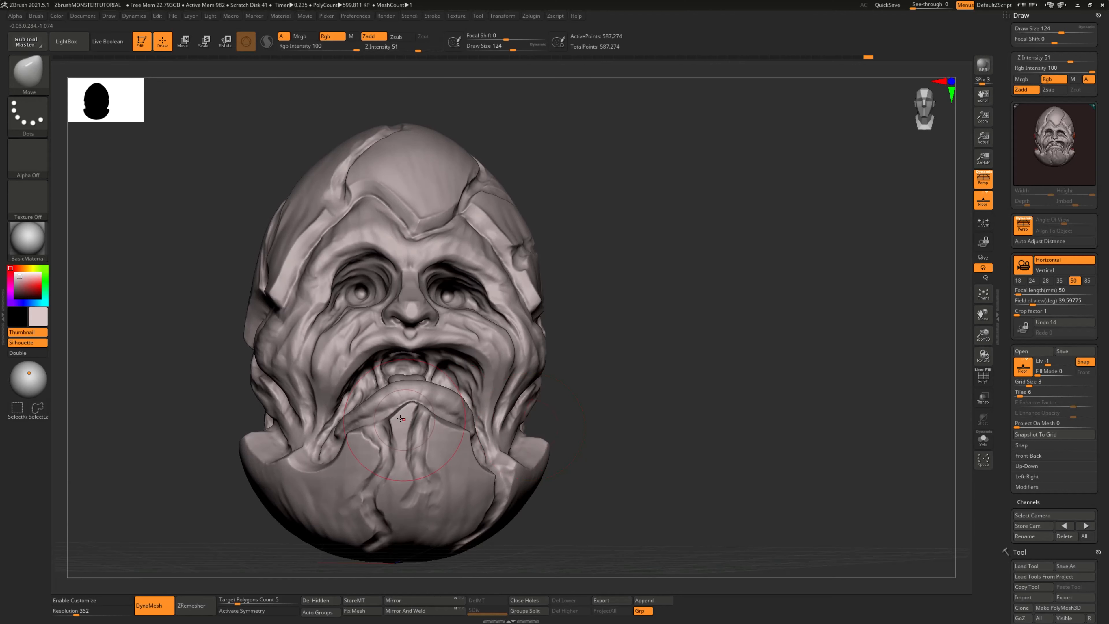
{"action": "left_click_drag", "start_coordinate": [400, 418], "coordinate": [381, 413]}
{"action": "mouse_move", "coordinate": [626, 404]}
{"action": "left_mouse_down"}
{"action": "mouse_move", "coordinate": [494, 365]}
{"action": "mouse_move", "coordinate": [484, 350]}
{"action": "mouse_move", "coordinate": [497, 350]}
{"action": "left_mouse_up"}
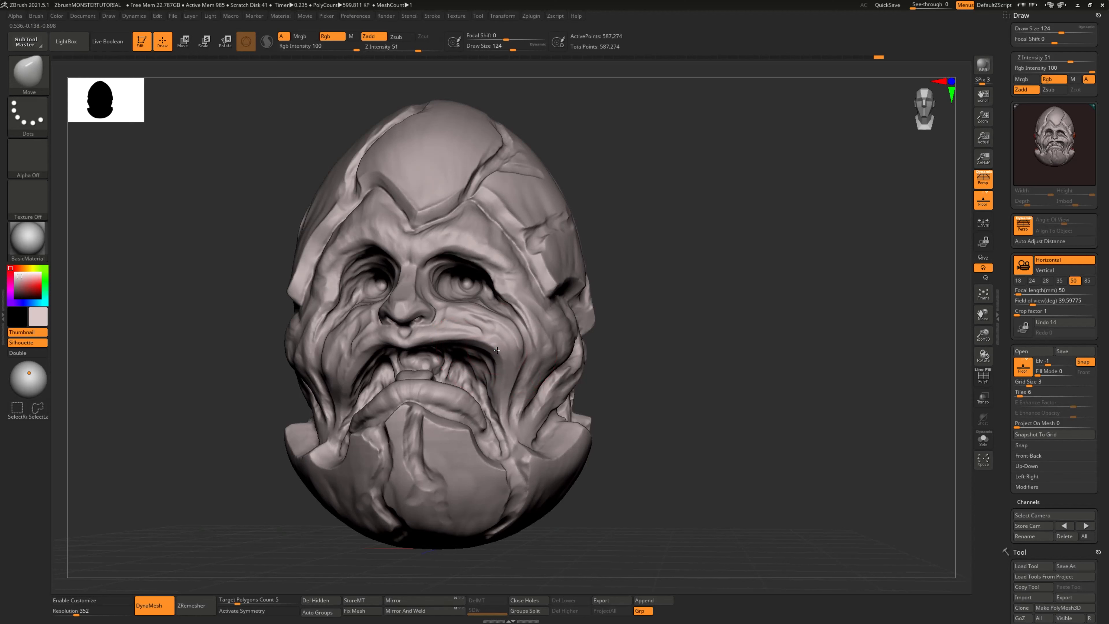
Step: Shift the outer corner of one eye and the opposite brow with the Move brush to make the eye area asymmetrical
{"action": "left_click_drag", "start_coordinate": [628, 361], "coordinate": [587, 300]}
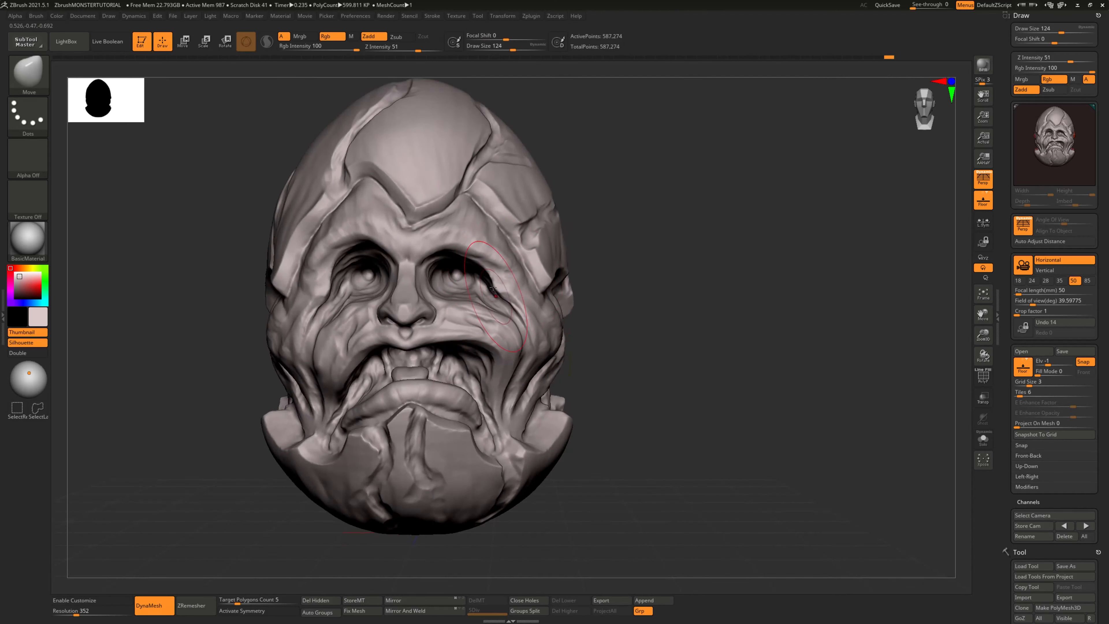
{"action": "left_click_drag", "start_coordinate": [488, 269], "coordinate": [486, 274]}
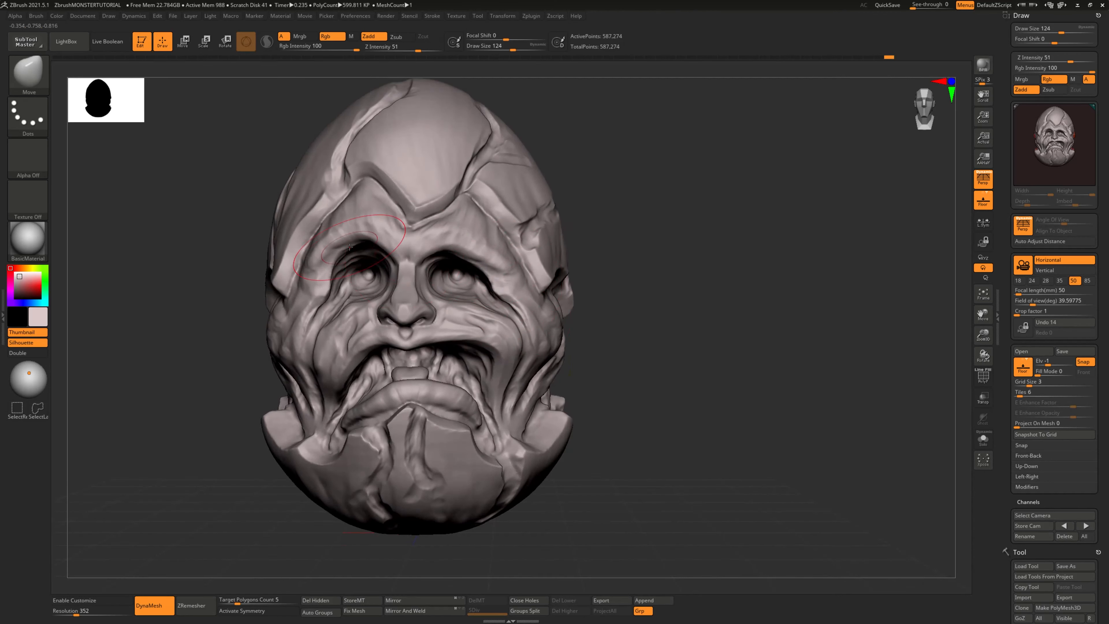
{"action": "left_click_drag", "start_coordinate": [363, 245], "coordinate": [429, 242]}
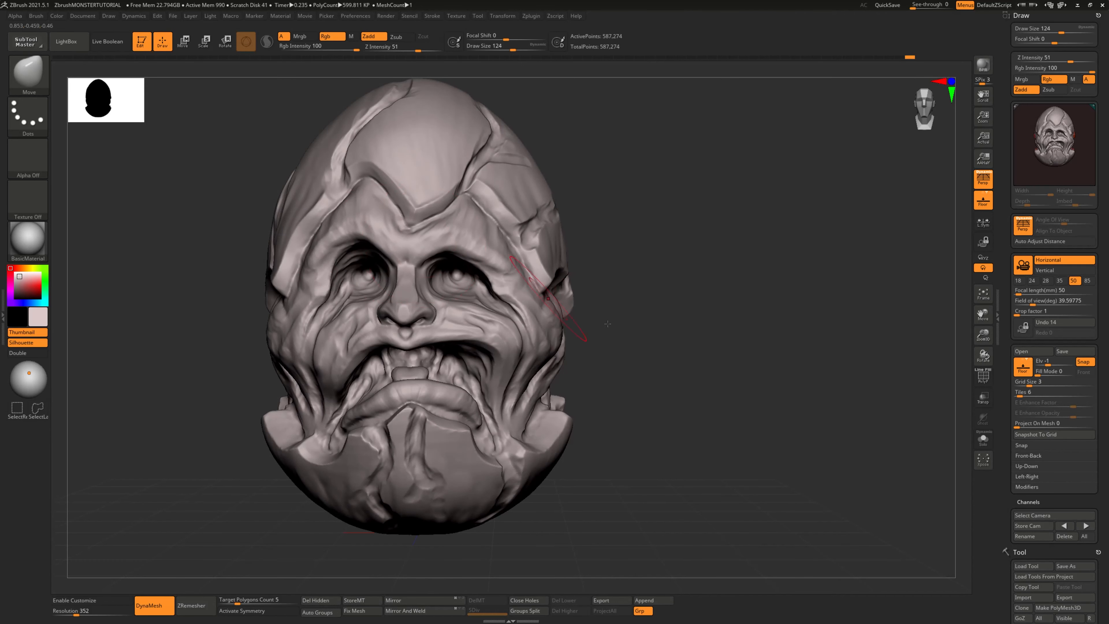
{"action": "left_click_drag", "start_coordinate": [602, 324], "coordinate": [586, 286], "text": "alt"}
Step: Remesh the head with DynaMesh and refine the mouth and chin area with the Move brush at draw sizes 96 and 72
{"action": "left_click_drag", "start_coordinate": [696, 332], "coordinate": [739, 372], "text": "ctrl"}
{"action": "left_click_drag", "start_coordinate": [641, 432], "coordinate": [324, 429], "text": "alt"}
{"action": "left_click_drag", "start_coordinate": [567, 431], "coordinate": [454, 428]}
{"action": "left_click_drag", "start_coordinate": [376, 350], "coordinate": [333, 351]}
{"action": "left_click_drag", "start_coordinate": [215, 431], "coordinate": [438, 441]}
{"action": "mouse_move", "coordinate": [536, 439]}
{"action": "left_mouse_down"}
{"action": "mouse_move", "coordinate": [389, 411]}
{"action": "mouse_move", "coordinate": [335, 373]}
{"action": "mouse_move", "coordinate": [409, 364]}
{"action": "left_mouse_up"}
{"action": "left_click_drag", "start_coordinate": [576, 484], "coordinate": [563, 447]}
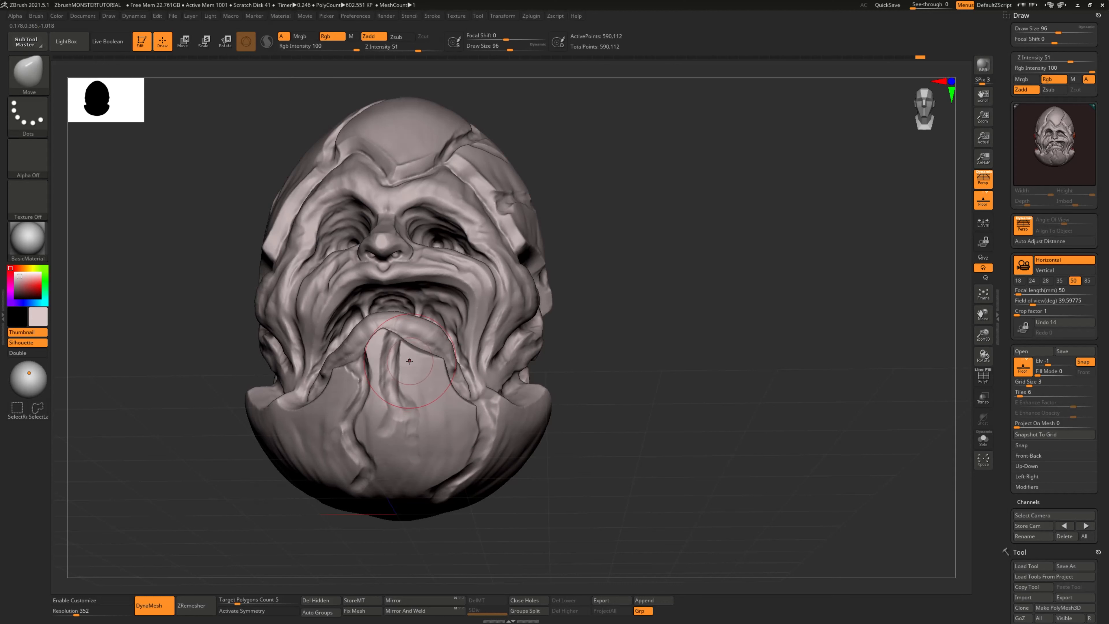
{"action": "key", "text": "bracketleft"}
{"action": "left_click_drag", "start_coordinate": [599, 349], "coordinate": [646, 476]}
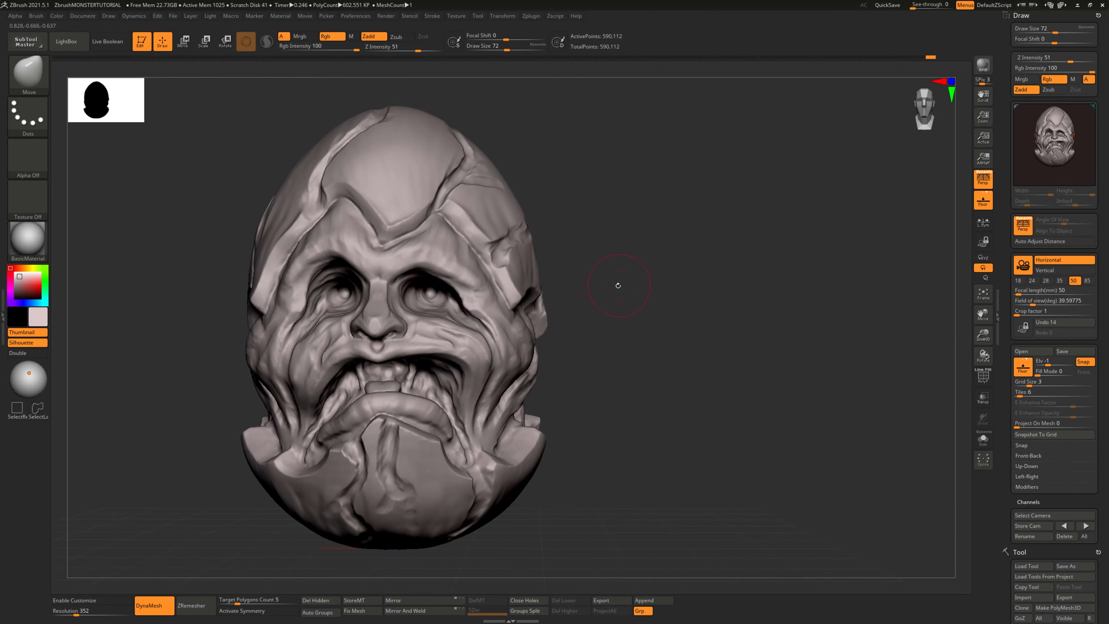
{"action": "left_click_drag", "start_coordinate": [616, 279], "coordinate": [555, 291]}
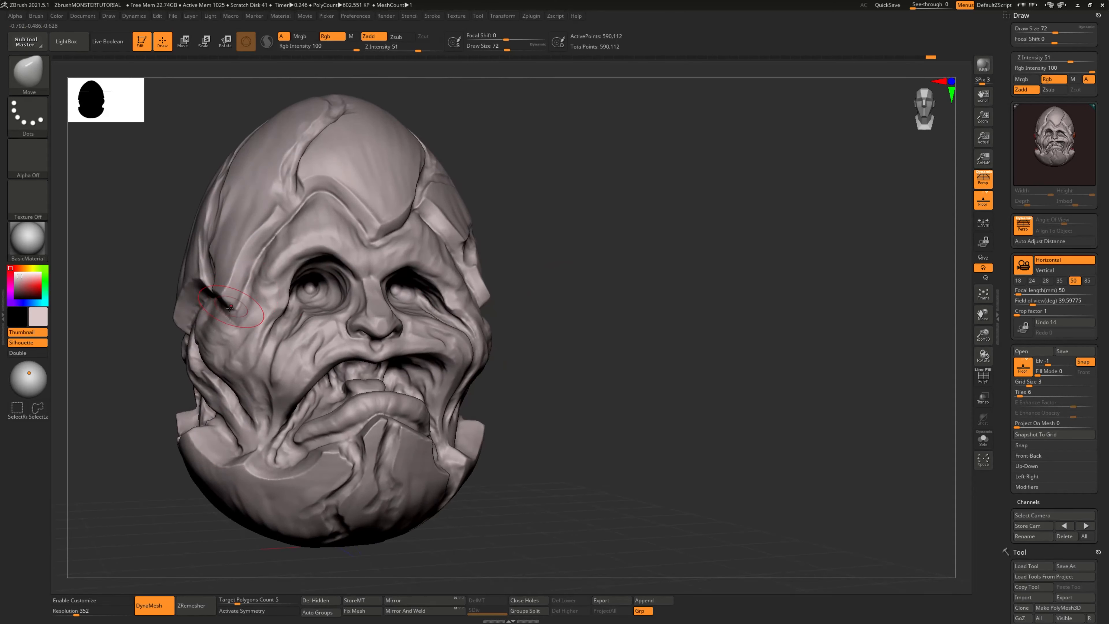
{"action": "left_click_drag", "start_coordinate": [733, 349], "coordinate": [660, 367]}
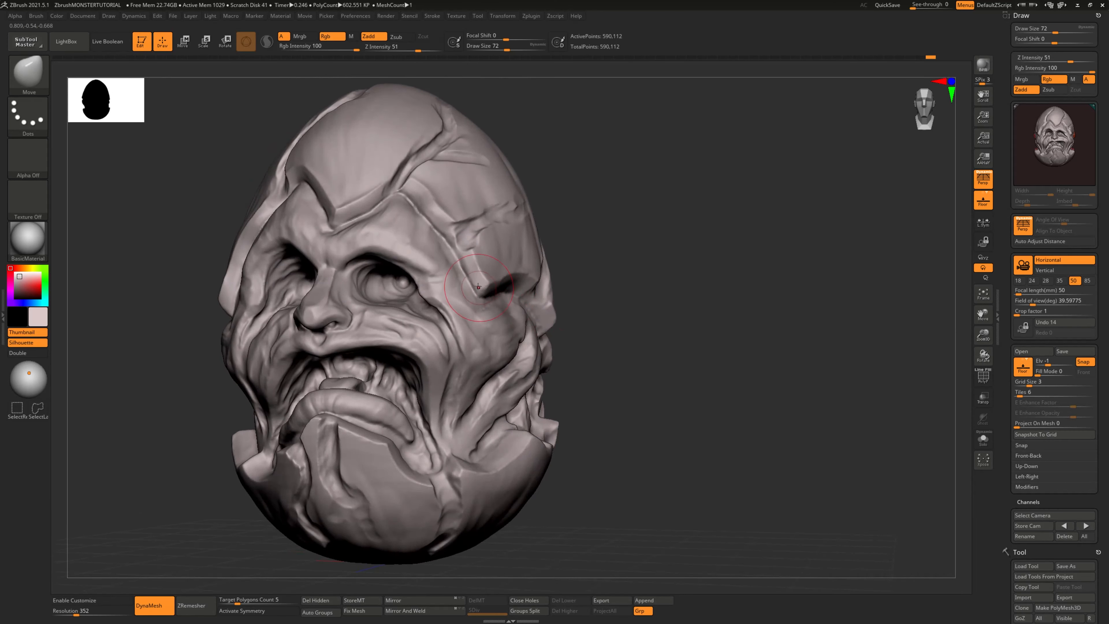
Step: Enlarge the Move brush to draw size 160 and shift the upper shell's corner at the temple
{"action": "key", "text": "bracketright"}
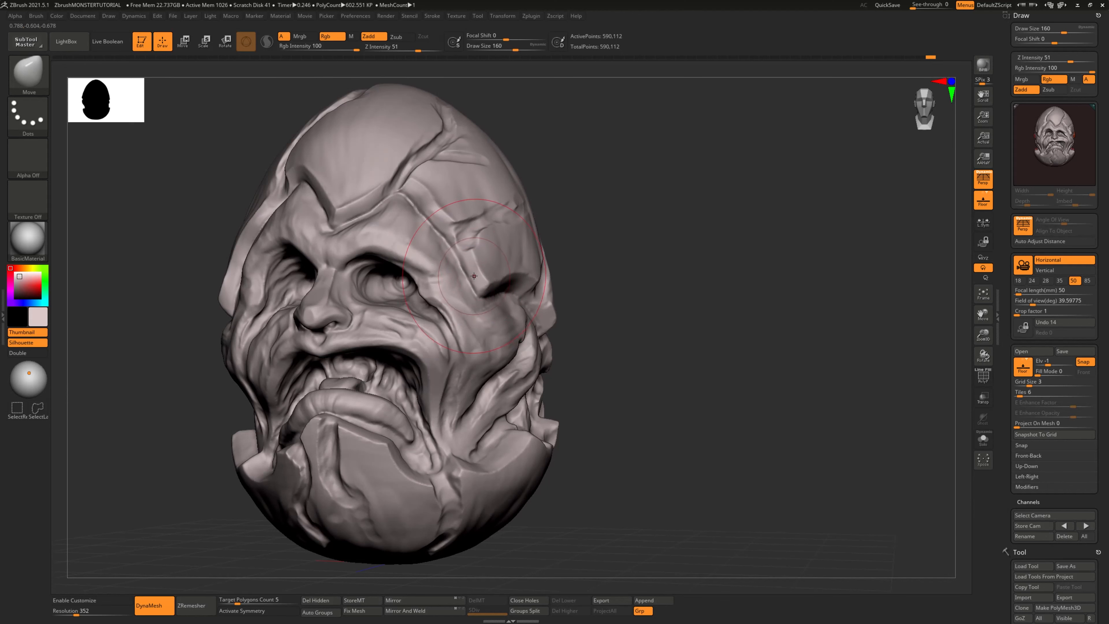
{"action": "left_click_drag", "start_coordinate": [474, 279], "coordinate": [483, 278]}
{"action": "mouse_move", "coordinate": [597, 283]}
{"action": "left_mouse_down"}
{"action": "mouse_move", "coordinate": [524, 245]}
{"action": "mouse_move", "coordinate": [478, 240]}
{"action": "mouse_move", "coordinate": [461, 208]}
{"action": "left_mouse_up"}
Step: Reduce the Move brush to draw size 72 and adjust the upper shell's edge above the cheek
{"action": "key", "text": "bracketleft"}
{"action": "key", "text": "bracketleft"}
{"action": "key", "text": "bracketleft"}
{"action": "key", "text": "bracketleft"}
{"action": "key", "text": "bracketleft"}
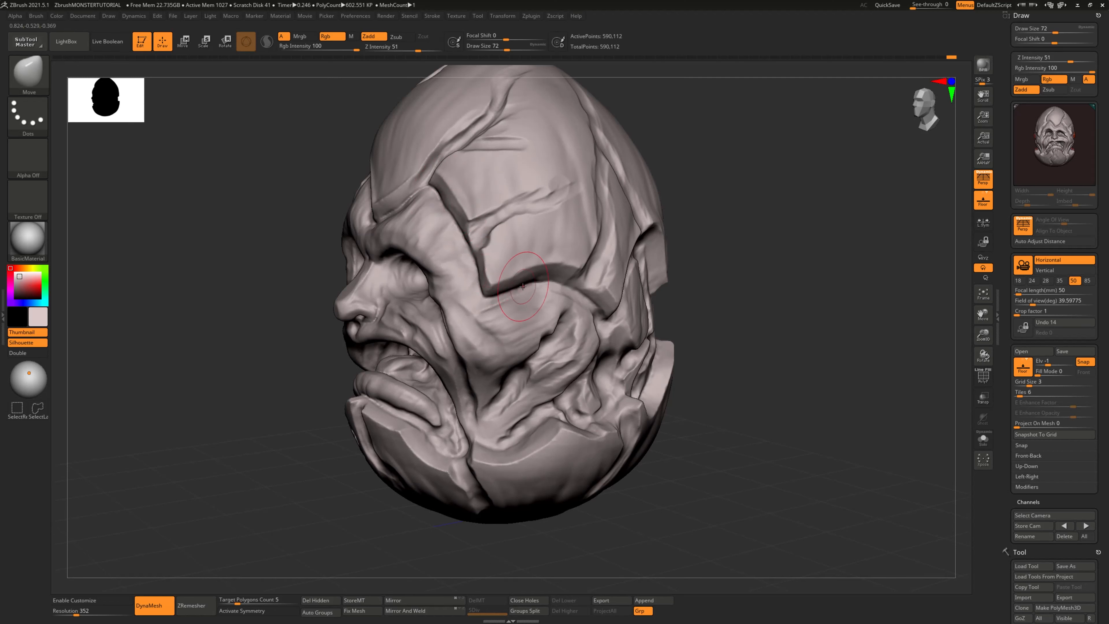
{"action": "left_click_drag", "start_coordinate": [523, 286], "coordinate": [521, 289]}
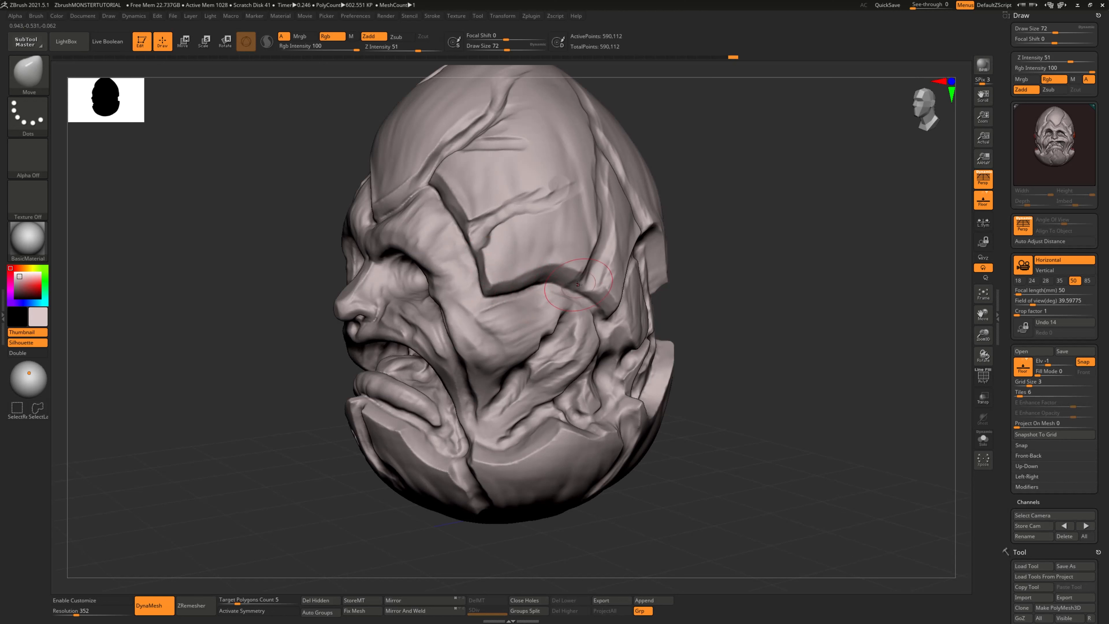
{"action": "mouse_move", "coordinate": [750, 320]}
{"action": "left_mouse_down"}
{"action": "mouse_move", "coordinate": [617, 308]}
{"action": "mouse_move", "coordinate": [620, 329]}
{"action": "left_mouse_up"}
Step: Set the Move brush to draw size 108 and raise the lower shell's rim below the ear
{"action": "key", "text": "bracketright"}
{"action": "left_click_drag", "start_coordinate": [437, 490], "coordinate": [559, 428]}
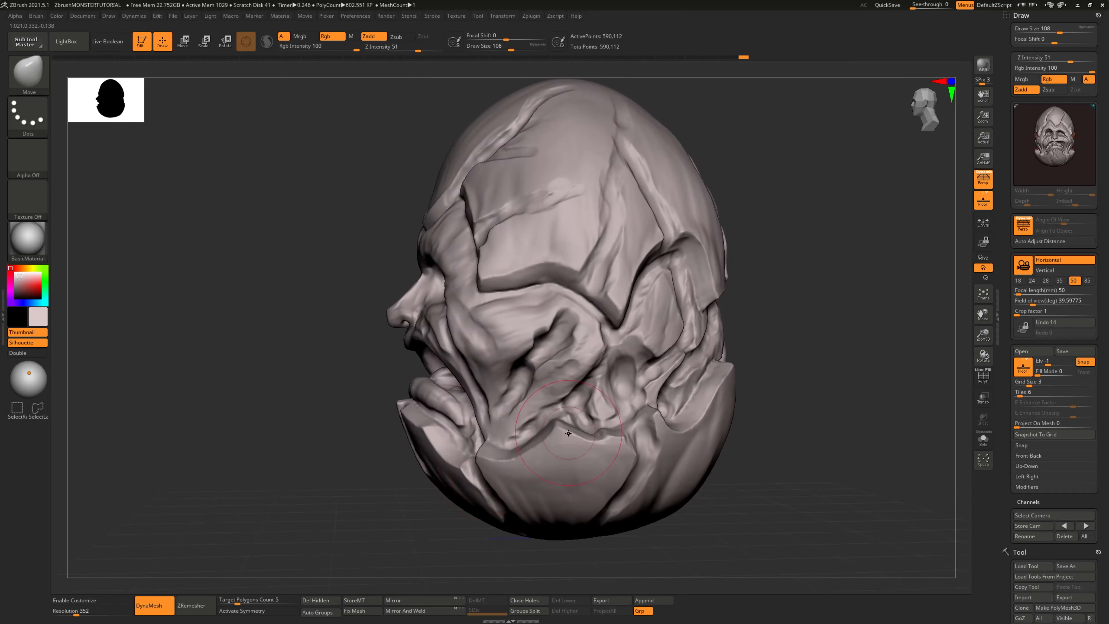
{"action": "left_click_drag", "start_coordinate": [807, 475], "coordinate": [552, 409]}
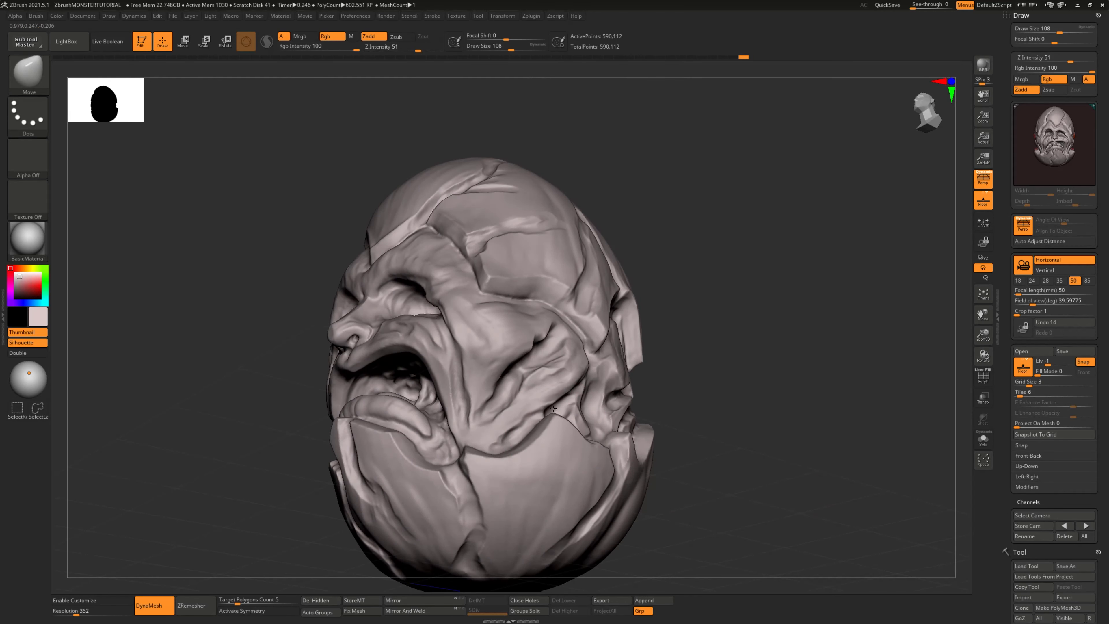
{"action": "left_click_drag", "start_coordinate": [807, 423], "coordinate": [581, 426]}
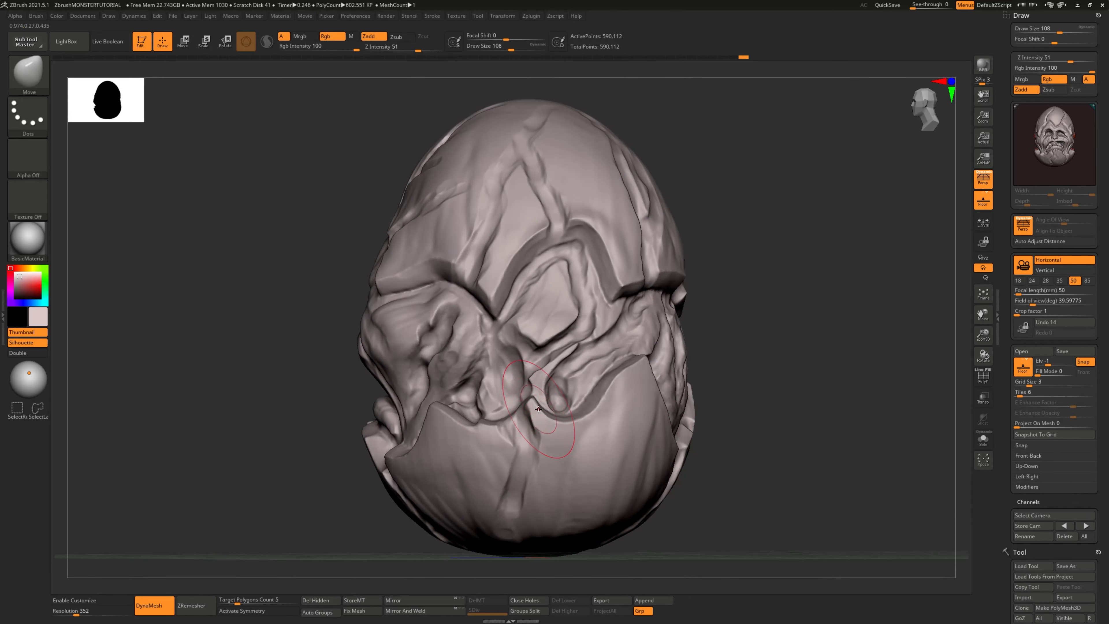
{"action": "mouse_move", "coordinate": [821, 391]}
{"action": "left_mouse_down"}
{"action": "mouse_move", "coordinate": [797, 403]}
{"action": "mouse_move", "coordinate": [769, 380]}
{"action": "left_mouse_up"}
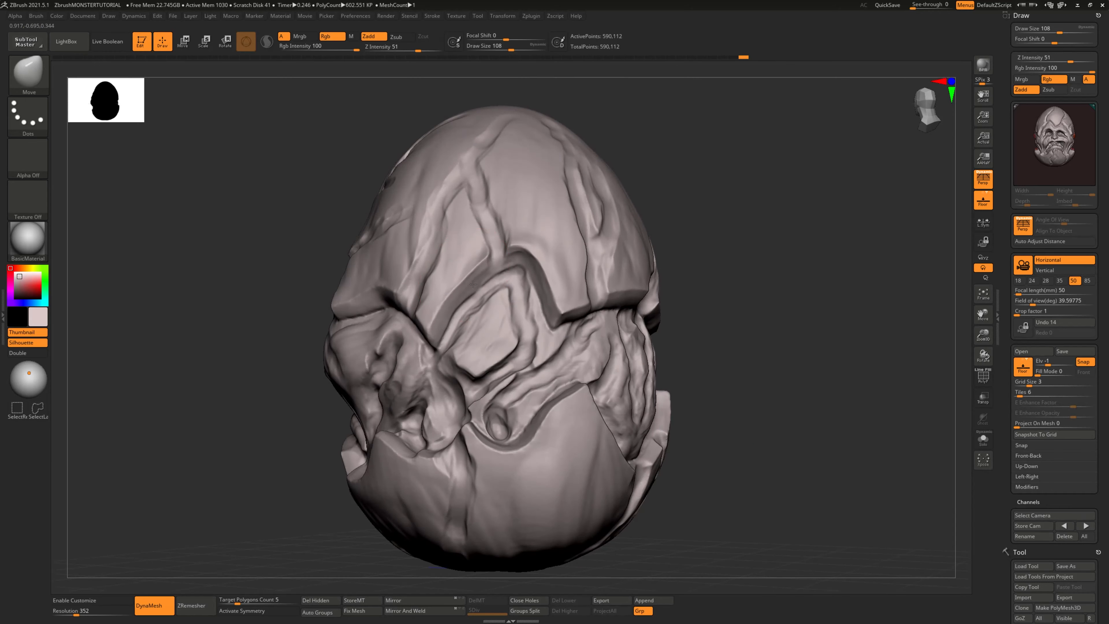
{"action": "mouse_move", "coordinate": [810, 349]}
{"action": "left_mouse_down", "text": "alt"}
{"action": "mouse_move", "coordinate": [771, 326]}
{"action": "mouse_move", "coordinate": [808, 319]}
{"action": "mouse_move", "coordinate": [744, 348]}
{"action": "mouse_move", "coordinate": [603, 354]}
{"action": "mouse_move", "coordinate": [769, 336]}
{"action": "left_mouse_up", "text": "alt"}
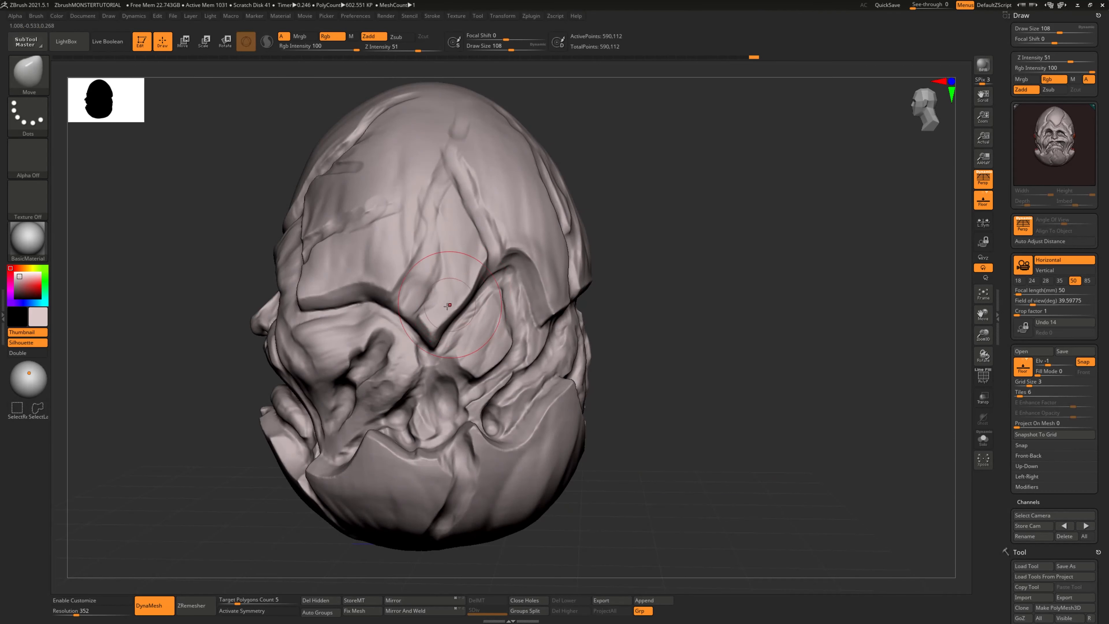
Step: Pull the upper shell's pointed tip and the adjacent notch behind the ear downward with the Move brush
{"action": "right_click_drag", "start_coordinate": [449, 315], "coordinate": [556, 376]}
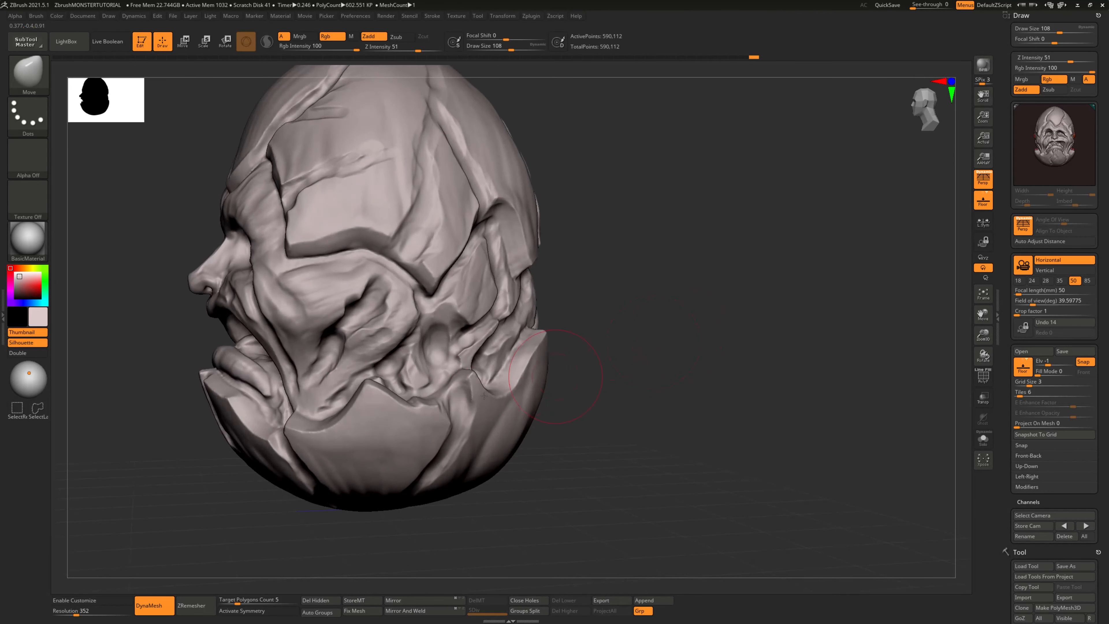
{"action": "right_click_drag", "start_coordinate": [350, 419], "coordinate": [440, 359]}
{"action": "left_click_drag", "start_coordinate": [722, 354], "coordinate": [748, 356]}
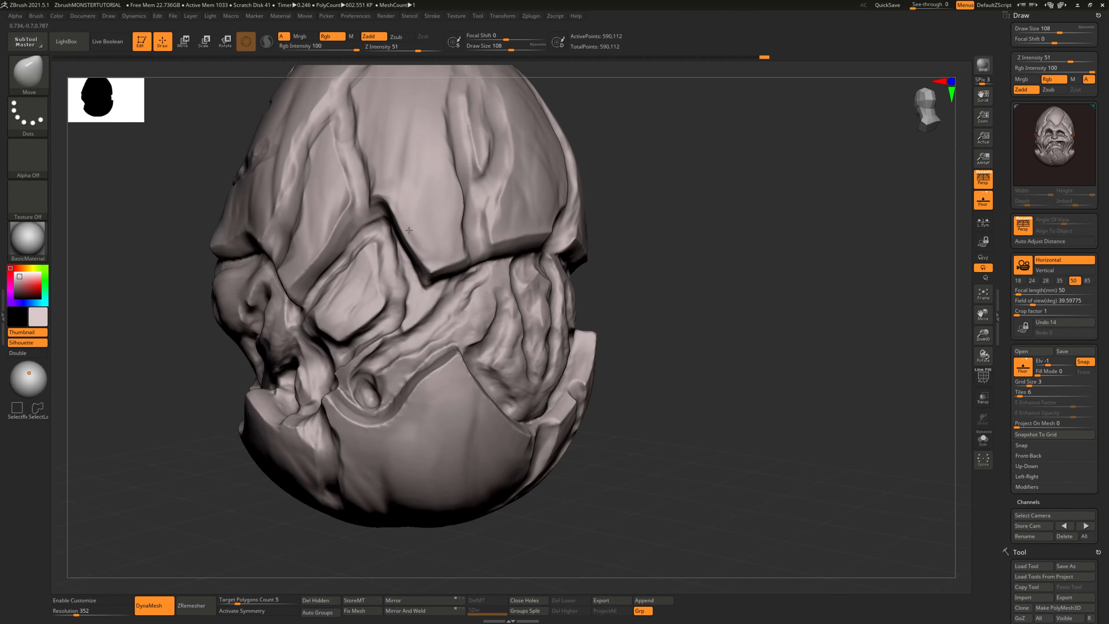
{"action": "left_click_drag", "start_coordinate": [427, 279], "coordinate": [423, 296]}
{"action": "left_click_drag", "start_coordinate": [683, 322], "coordinate": [693, 315]}
{"action": "left_click_drag", "start_coordinate": [373, 215], "coordinate": [376, 232]}
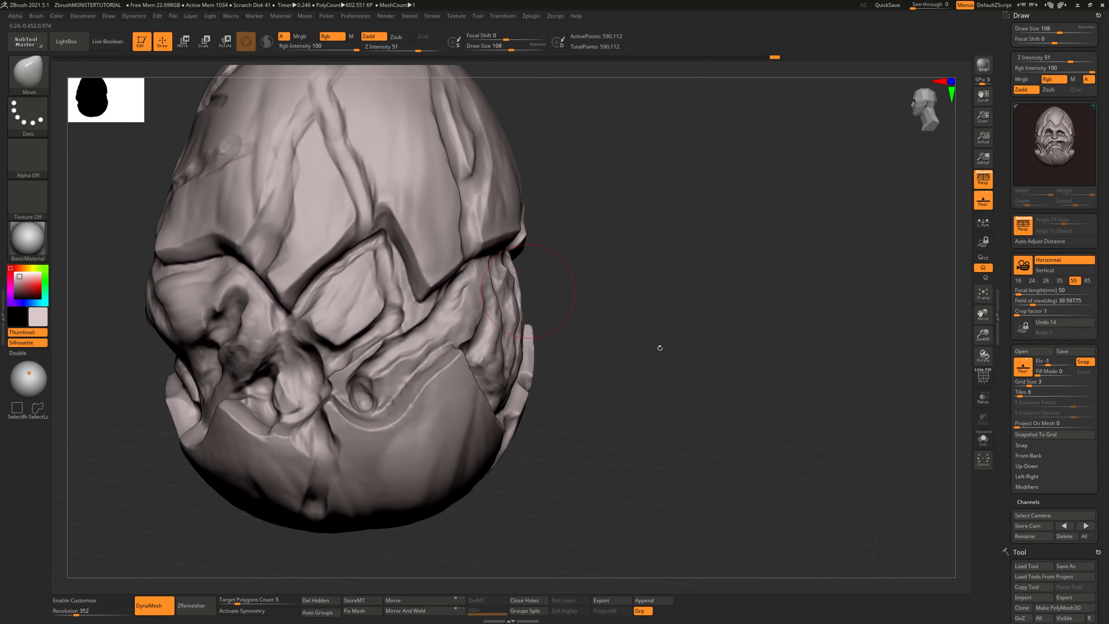
Step: Adjust the lower shell's rim behind the ears on both sides of the head with the Move brush
{"action": "left_click_drag", "start_coordinate": [658, 347], "coordinate": [535, 381]}
{"action": "left_click_drag", "start_coordinate": [364, 392], "coordinate": [362, 383]}
{"action": "left_click_drag", "start_coordinate": [621, 458], "coordinate": [502, 410]}
{"action": "left_click_drag", "start_coordinate": [206, 394], "coordinate": [301, 397]}
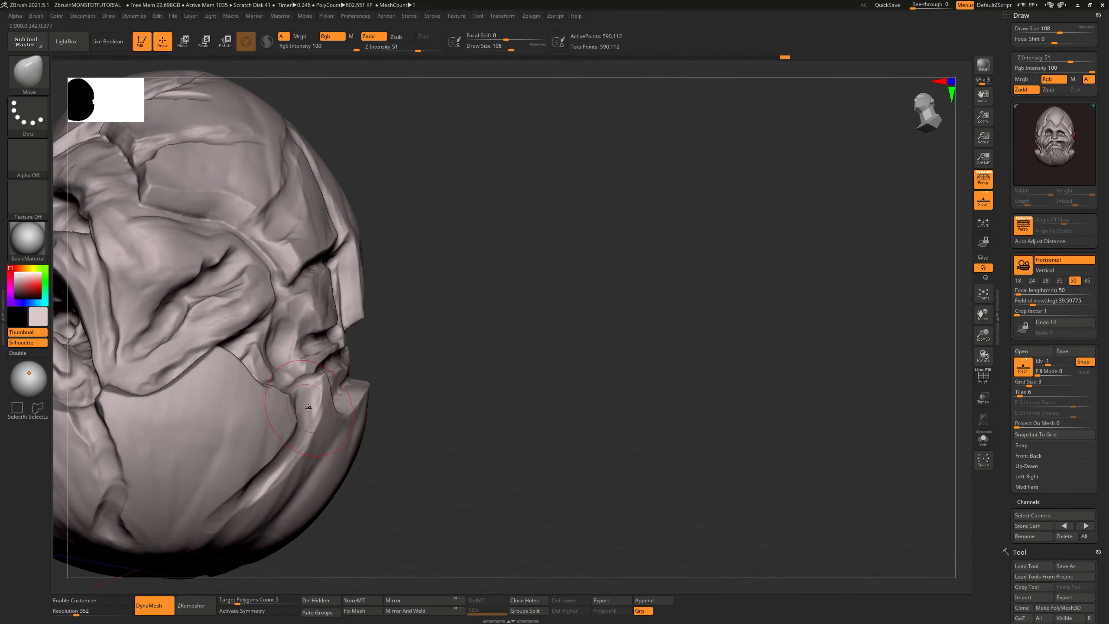
{"action": "right_click_drag", "start_coordinate": [264, 407], "coordinate": [522, 396], "text": "ctrl"}
{"action": "left_click_drag", "start_coordinate": [522, 396], "coordinate": [657, 385]}
{"action": "mouse_move", "coordinate": [620, 442]}
{"action": "left_mouse_down"}
{"action": "mouse_move", "coordinate": [559, 446]}
{"action": "mouse_move", "coordinate": [495, 426]}
{"action": "mouse_move", "coordinate": [463, 410]}
{"action": "mouse_move", "coordinate": [434, 362]}
{"action": "left_mouse_up"}
{"action": "left_click_drag", "start_coordinate": [548, 393], "coordinate": [625, 390]}
{"action": "left_click_drag", "start_coordinate": [282, 384], "coordinate": [325, 387]}
{"action": "left_click_drag", "start_coordinate": [493, 388], "coordinate": [546, 387]}
{"action": "left_click_drag", "start_coordinate": [419, 388], "coordinate": [472, 387]}
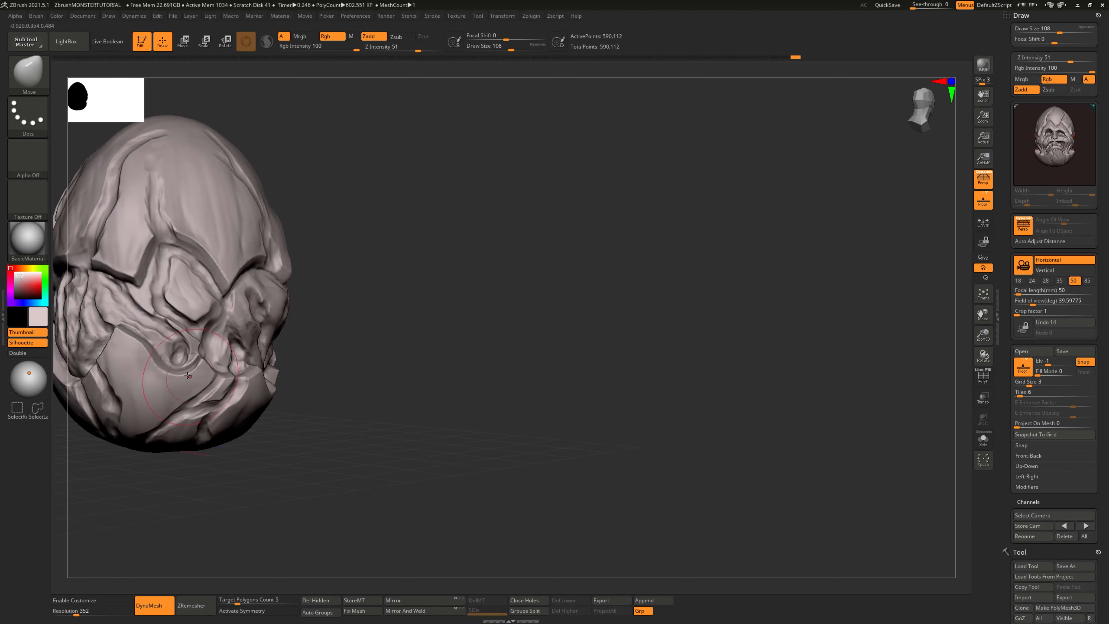
{"action": "left_click_drag", "start_coordinate": [191, 378], "coordinate": [183, 369]}
{"action": "left_click_drag", "start_coordinate": [411, 384], "coordinate": [555, 367]}
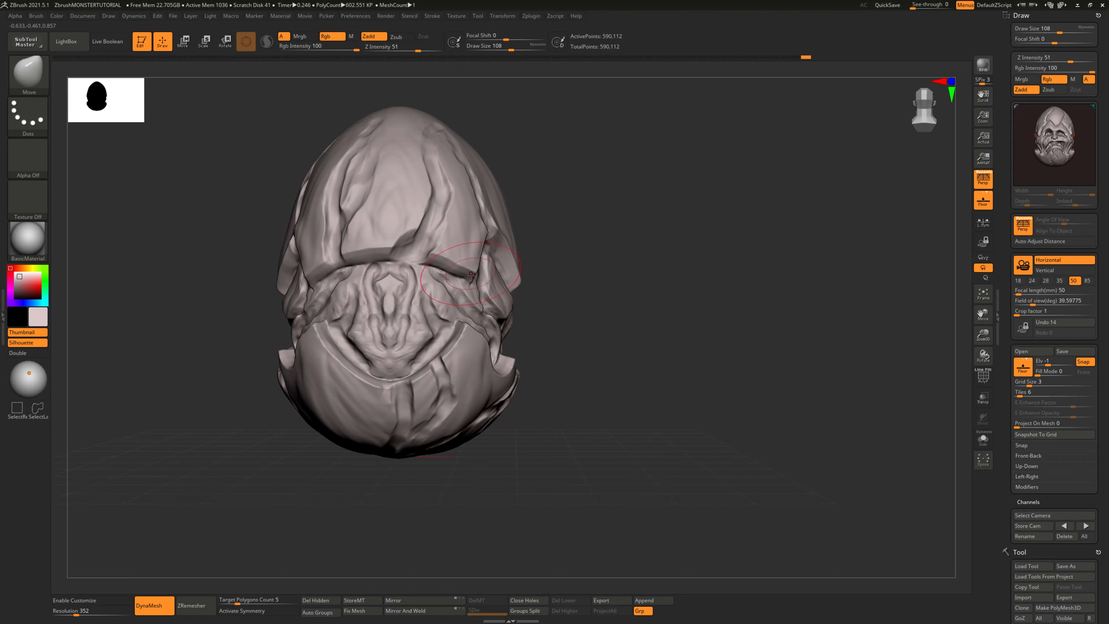
Step: Reshape the upper shell's corner and both sloping edges of the lower shell at the back of the head
{"action": "left_click_drag", "start_coordinate": [471, 274], "coordinate": [469, 284]}
{"action": "left_click_drag", "start_coordinate": [467, 331], "coordinate": [468, 342]}
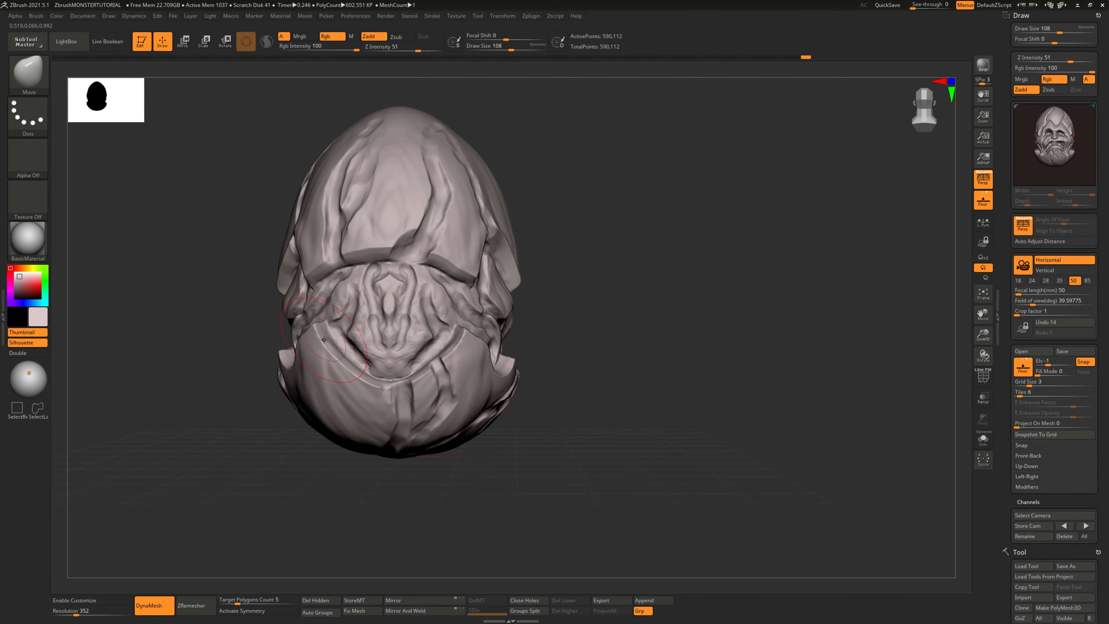
{"action": "left_click_drag", "start_coordinate": [355, 368], "coordinate": [359, 360]}
{"action": "left_click_drag", "start_coordinate": [655, 415], "coordinate": [737, 386]}
{"action": "left_click_drag", "start_coordinate": [329, 352], "coordinate": [335, 348]}
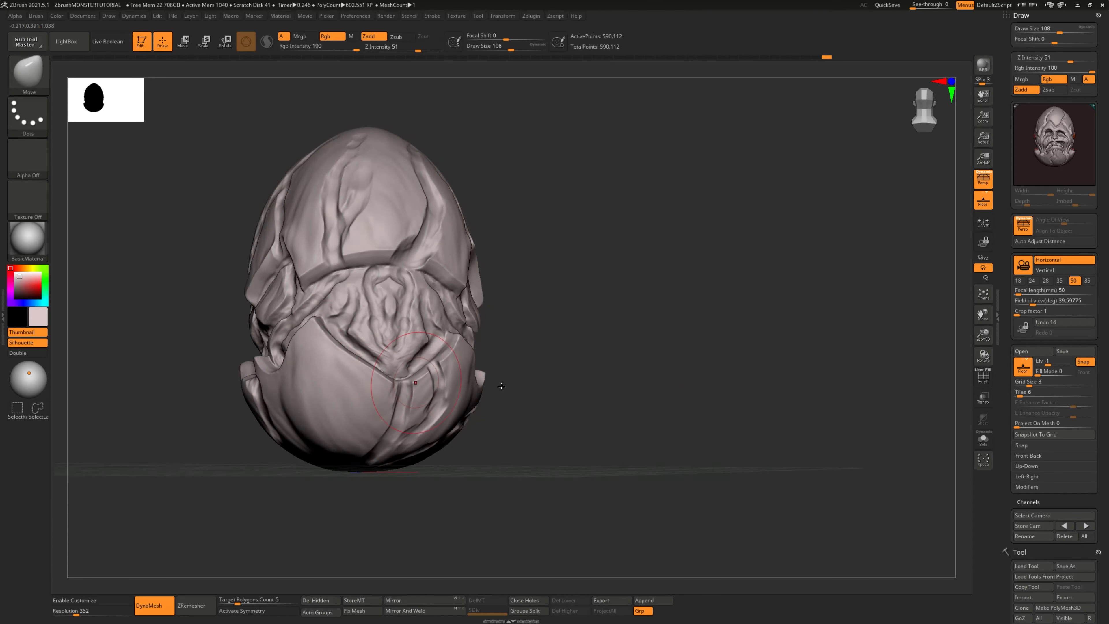
Step: Undo the last stroke and reshape the lower shell's V-shaped rim and its crack opening at the back
{"action": "left_click_drag", "start_coordinate": [567, 386], "coordinate": [507, 400]}
{"action": "key", "text": "ctrl+z"}
{"action": "left_click_drag", "start_coordinate": [370, 371], "coordinate": [381, 353]}
{"action": "mouse_move", "coordinate": [611, 376]}
{"action": "left_mouse_down"}
{"action": "mouse_move", "coordinate": [685, 376]}
{"action": "mouse_move", "coordinate": [672, 368]}
{"action": "left_mouse_up"}
{"action": "left_click_drag", "start_coordinate": [355, 356], "coordinate": [345, 365]}
{"action": "left_click_drag", "start_coordinate": [382, 397], "coordinate": [384, 386]}
{"action": "left_click_drag", "start_coordinate": [602, 384], "coordinate": [537, 371]}
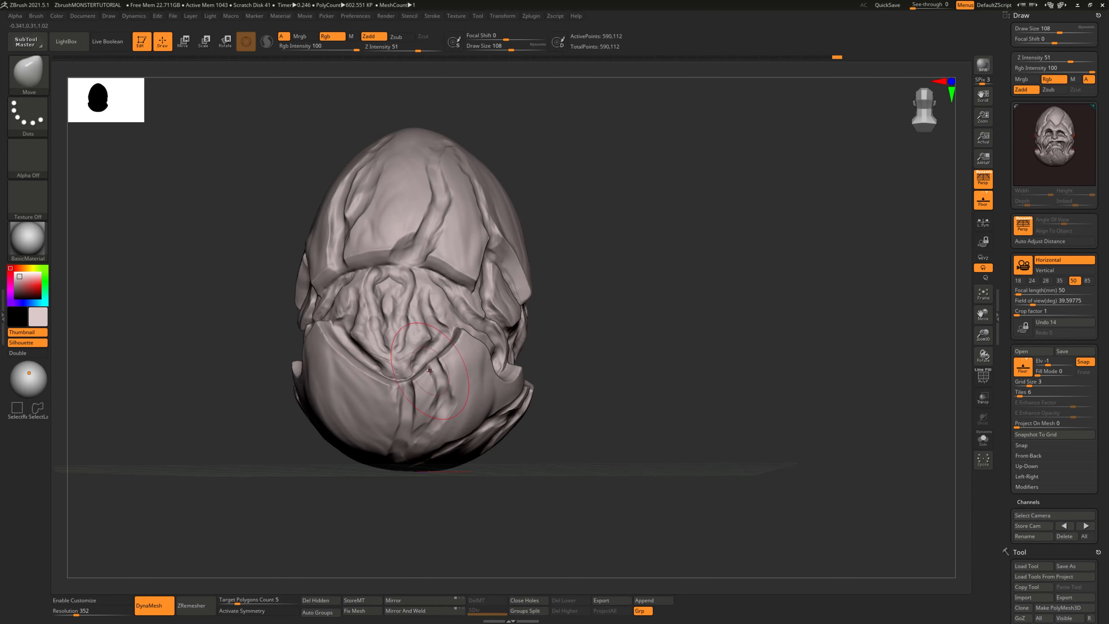
{"action": "left_click_drag", "start_coordinate": [450, 363], "coordinate": [460, 349]}
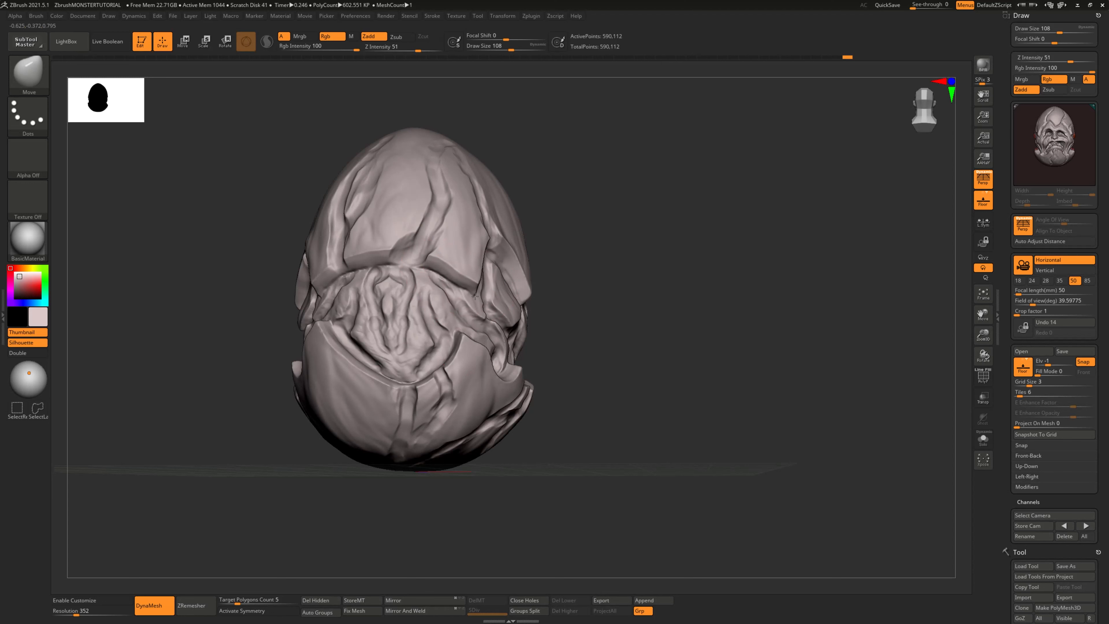
Step: Vary the upper shell's rim across the back of the head by pulling its middle up and its corners down
{"action": "mouse_move", "coordinate": [454, 269]}
{"action": "right_mouse_down"}
{"action": "mouse_move", "coordinate": [372, 265]}
{"action": "mouse_move", "coordinate": [430, 265]}
{"action": "right_mouse_up"}
{"action": "left_click_drag", "start_coordinate": [457, 267], "coordinate": [461, 279]}
{"action": "left_click_drag", "start_coordinate": [327, 315], "coordinate": [419, 312]}
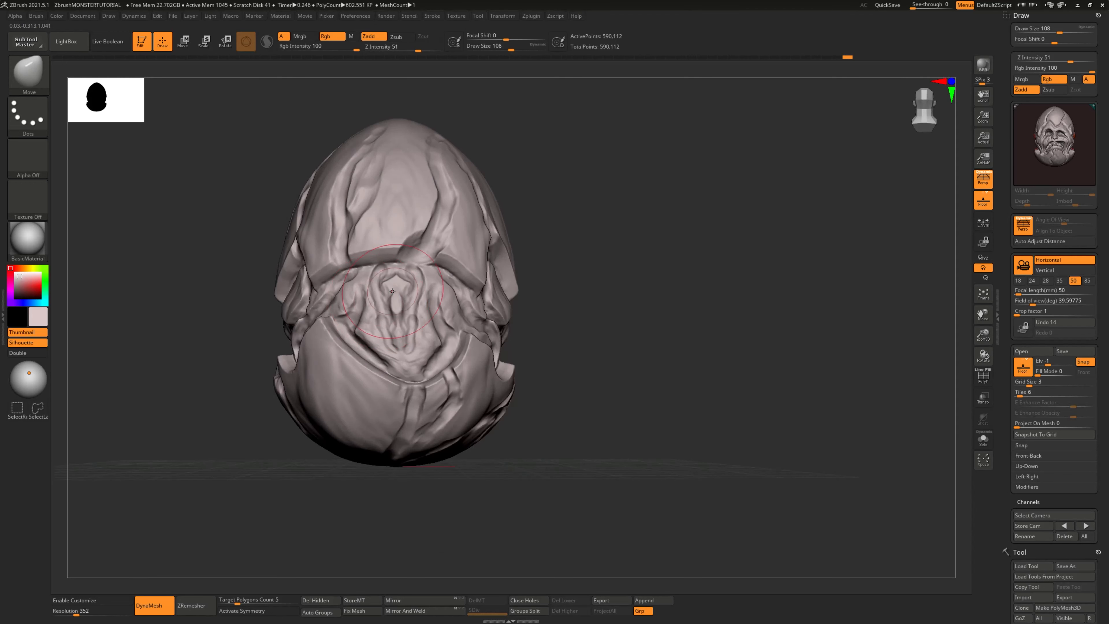
{"action": "left_click_drag", "start_coordinate": [384, 251], "coordinate": [386, 244]}
{"action": "left_click_drag", "start_coordinate": [625, 294], "coordinate": [654, 294]}
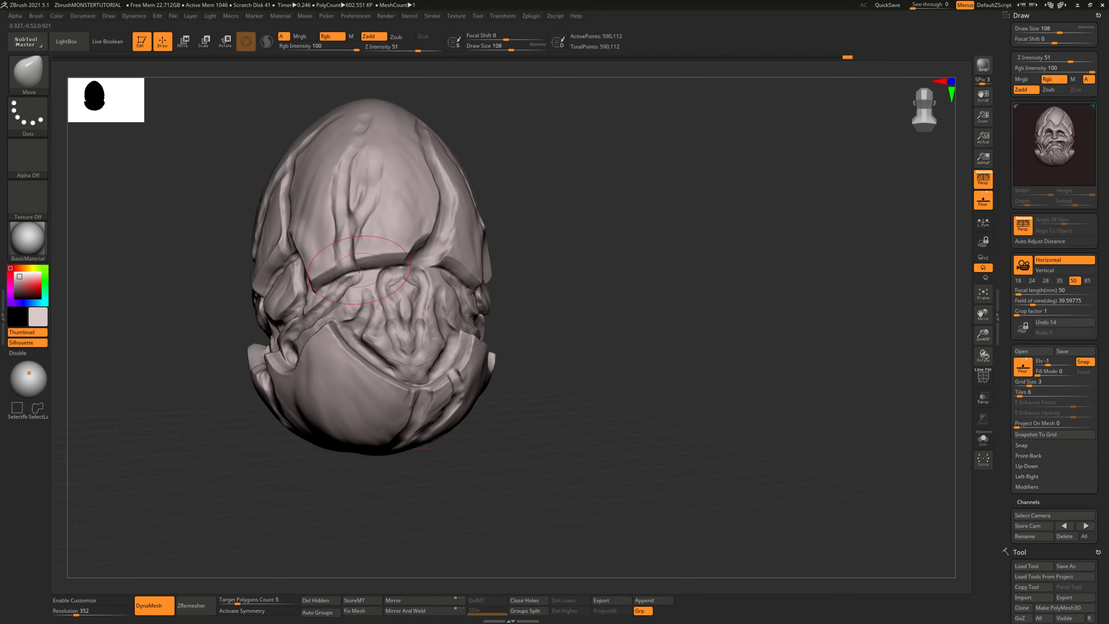
{"action": "left_click_drag", "start_coordinate": [359, 269], "coordinate": [362, 262]}
{"action": "left_click_drag", "start_coordinate": [506, 253], "coordinate": [585, 253]}
{"action": "left_click_drag", "start_coordinate": [327, 279], "coordinate": [332, 299]}
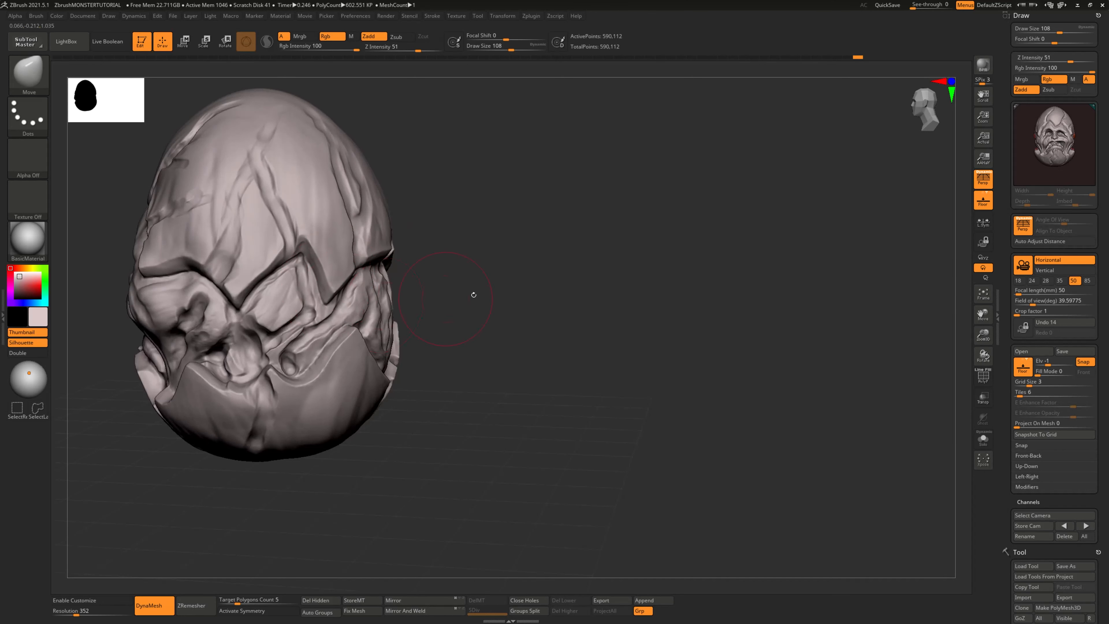
Step: Nudge the upper shell's rim at the side and its pointed edge over the forehead with the Move brush
{"action": "mouse_move", "coordinate": [473, 294]}
{"action": "left_mouse_down"}
{"action": "mouse_move", "coordinate": [432, 271]}
{"action": "mouse_move", "coordinate": [477, 304]}
{"action": "left_mouse_up"}
{"action": "left_click_drag", "start_coordinate": [277, 302], "coordinate": [284, 318]}
{"action": "mouse_move", "coordinate": [529, 327]}
{"action": "left_mouse_down"}
{"action": "mouse_move", "coordinate": [314, 332]}
{"action": "mouse_move", "coordinate": [245, 348]}
{"action": "mouse_move", "coordinate": [527, 314]}
{"action": "mouse_move", "coordinate": [205, 326]}
{"action": "mouse_move", "coordinate": [369, 305]}
{"action": "left_mouse_up"}
{"action": "left_click_drag", "start_coordinate": [472, 326], "coordinate": [449, 334]}
{"action": "left_click_drag", "start_coordinate": [221, 223], "coordinate": [214, 219]}
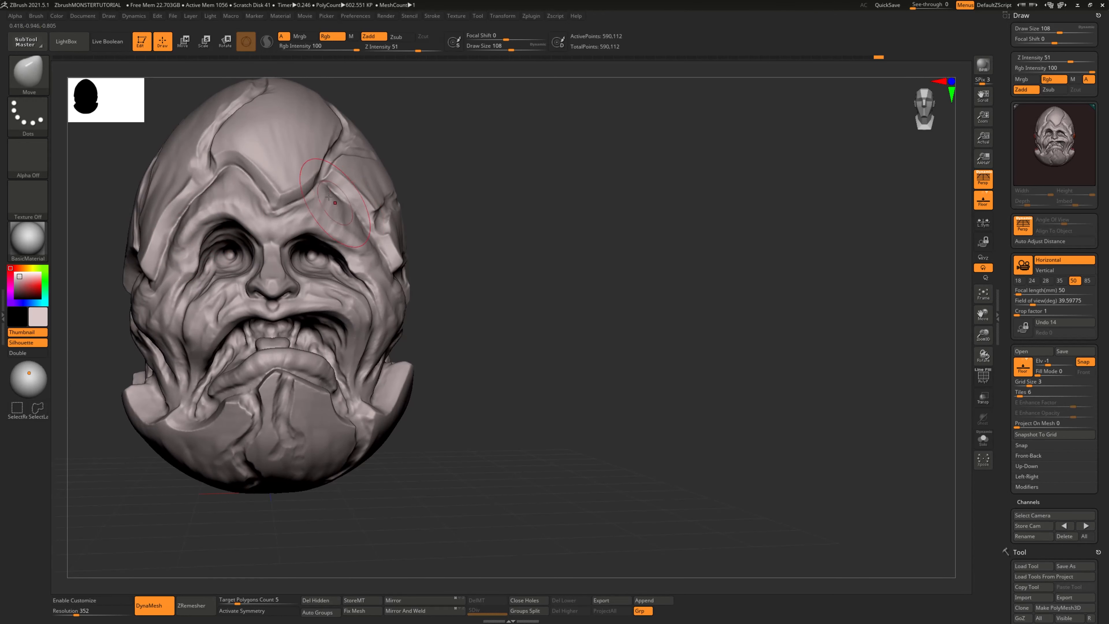
{"action": "left_click_drag", "start_coordinate": [292, 186], "coordinate": [290, 195]}
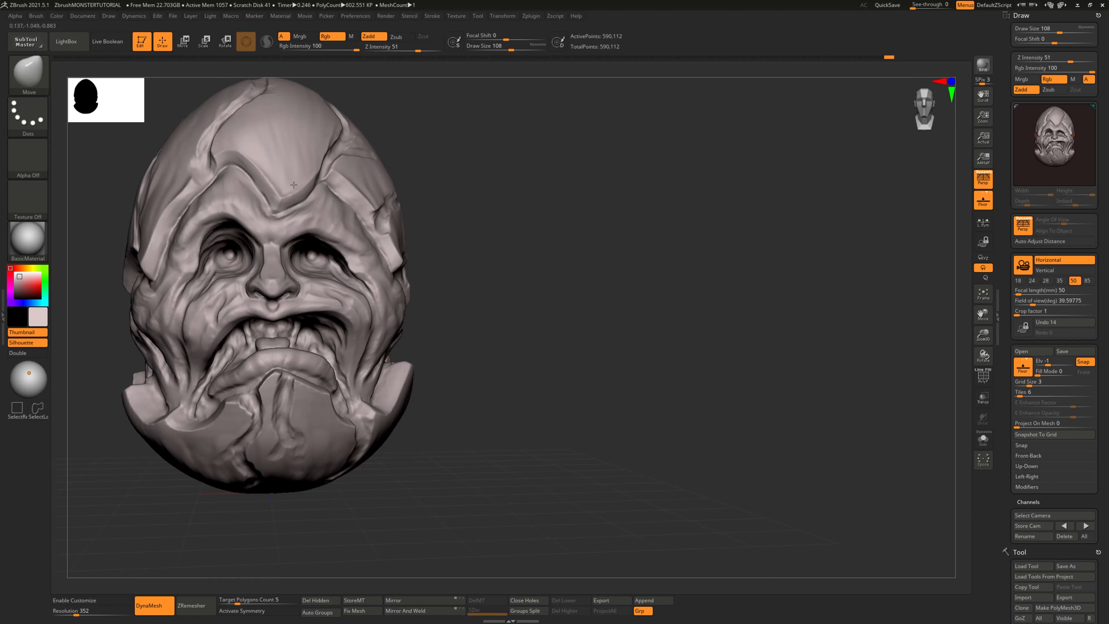
Step: Remesh the sculpt with DynaMesh at resolution 352 and save the project
{"action": "mouse_move", "coordinate": [472, 339]}
{"action": "left_mouse_down"}
{"action": "mouse_move", "coordinate": [520, 300]}
{"action": "mouse_move", "coordinate": [592, 350]}
{"action": "mouse_move", "coordinate": [647, 344]}
{"action": "mouse_move", "coordinate": [581, 347]}
{"action": "mouse_move", "coordinate": [578, 397]}
{"action": "left_mouse_up"}
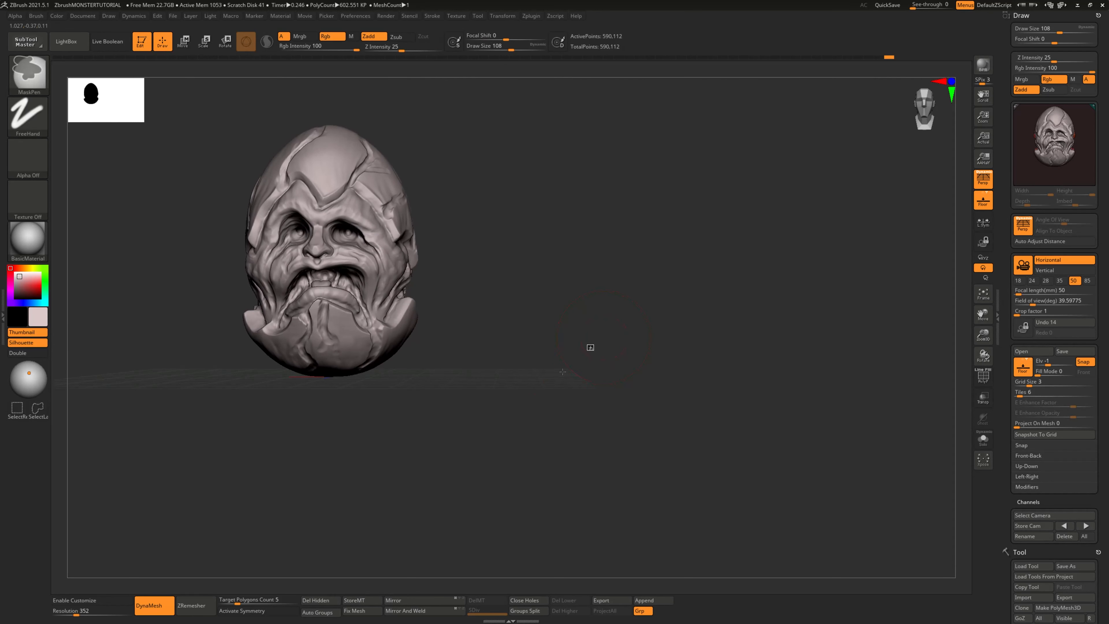
{"action": "left_click_drag", "start_coordinate": [592, 345], "coordinate": [514, 404], "text": "ctrl"}
{"action": "key", "text": "ctrl"}
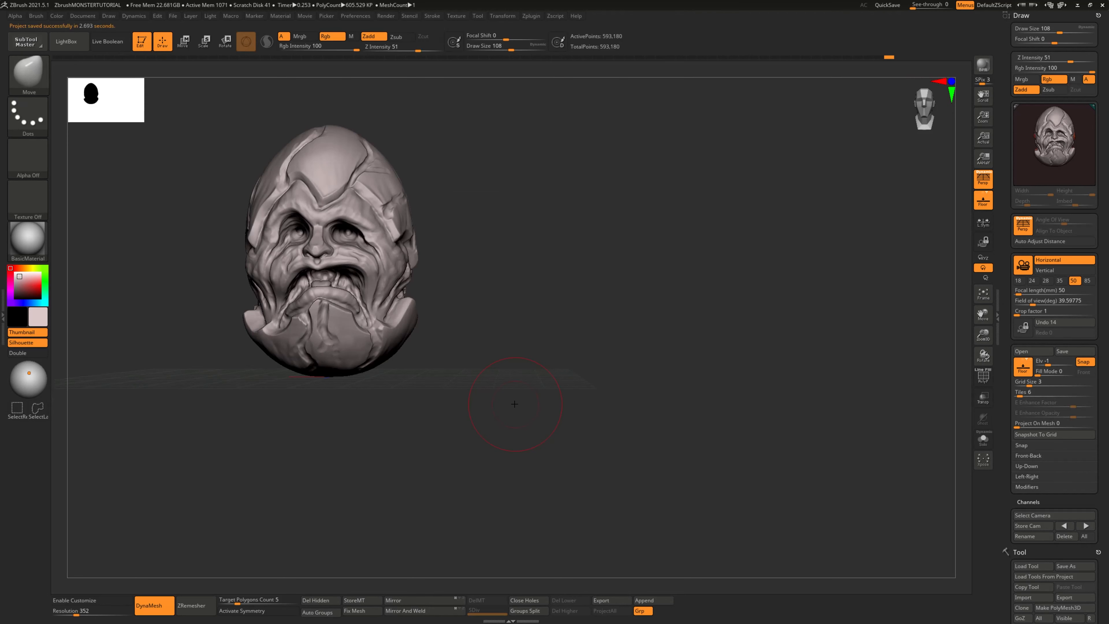
Step: Reshape the upper shell's rim above the ear and its edge beside the brow with the Move brush
{"action": "mouse_move", "coordinate": [526, 381]}
{"action": "left_mouse_down", "text": "alt"}
{"action": "mouse_move", "coordinate": [593, 353]}
{"action": "mouse_move", "coordinate": [597, 397]}
{"action": "mouse_move", "coordinate": [623, 397]}
{"action": "mouse_move", "coordinate": [593, 389]}
{"action": "left_mouse_up", "text": "alt"}
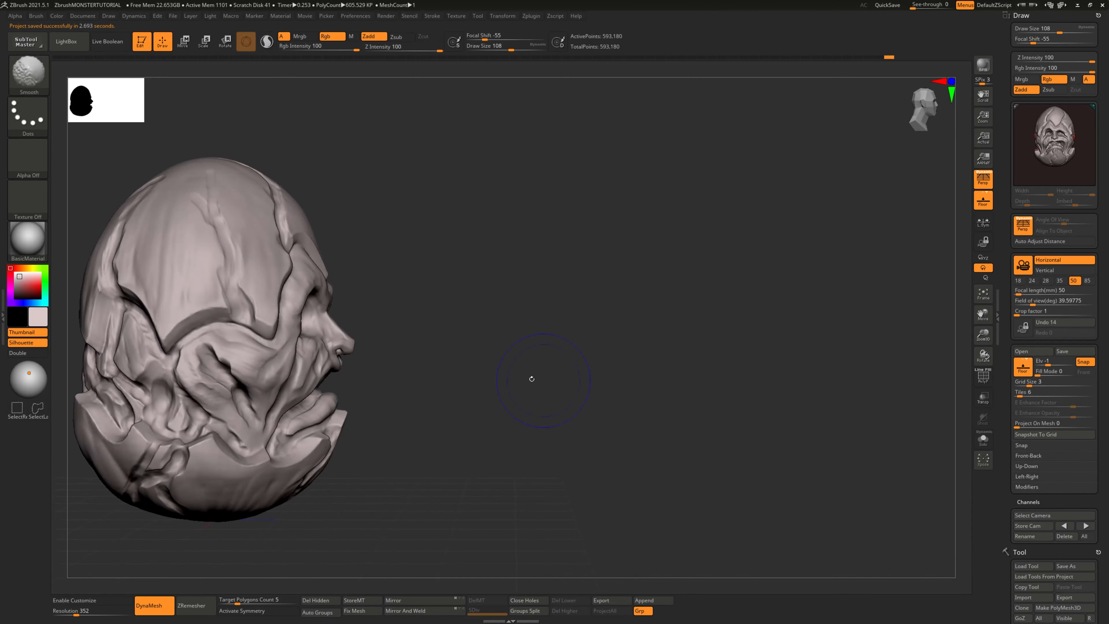
{"action": "mouse_move", "coordinate": [193, 332]}
{"action": "left_mouse_down"}
{"action": "mouse_move", "coordinate": [224, 315]}
{"action": "mouse_move", "coordinate": [266, 325]}
{"action": "left_mouse_up"}
{"action": "left_click_drag", "start_coordinate": [434, 339], "coordinate": [439, 271]}
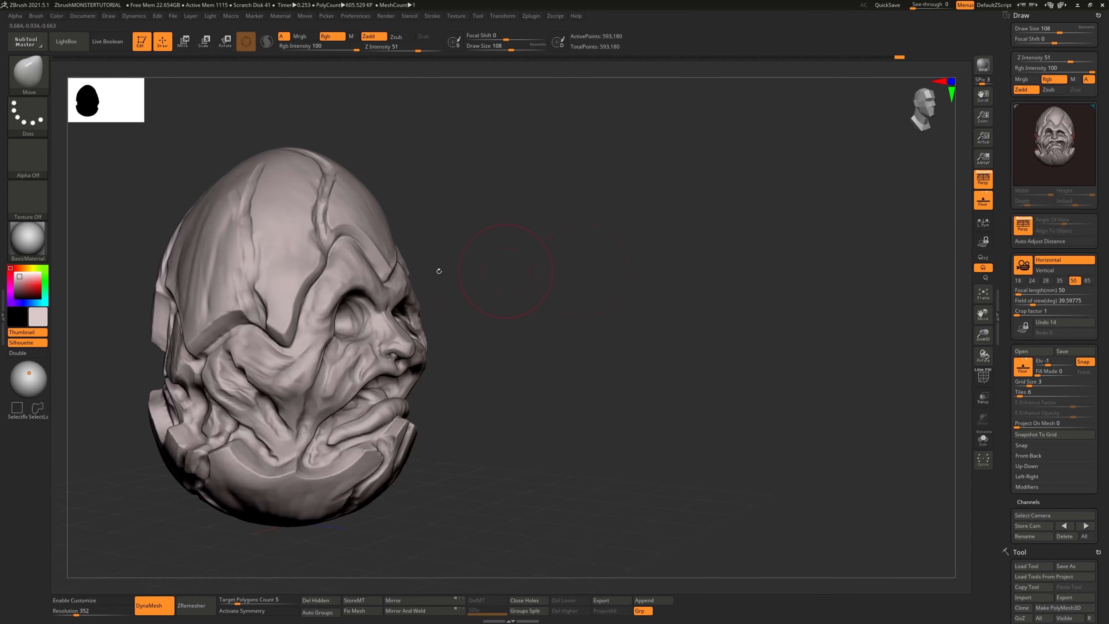
{"action": "left_click_drag", "start_coordinate": [346, 284], "coordinate": [329, 302]}
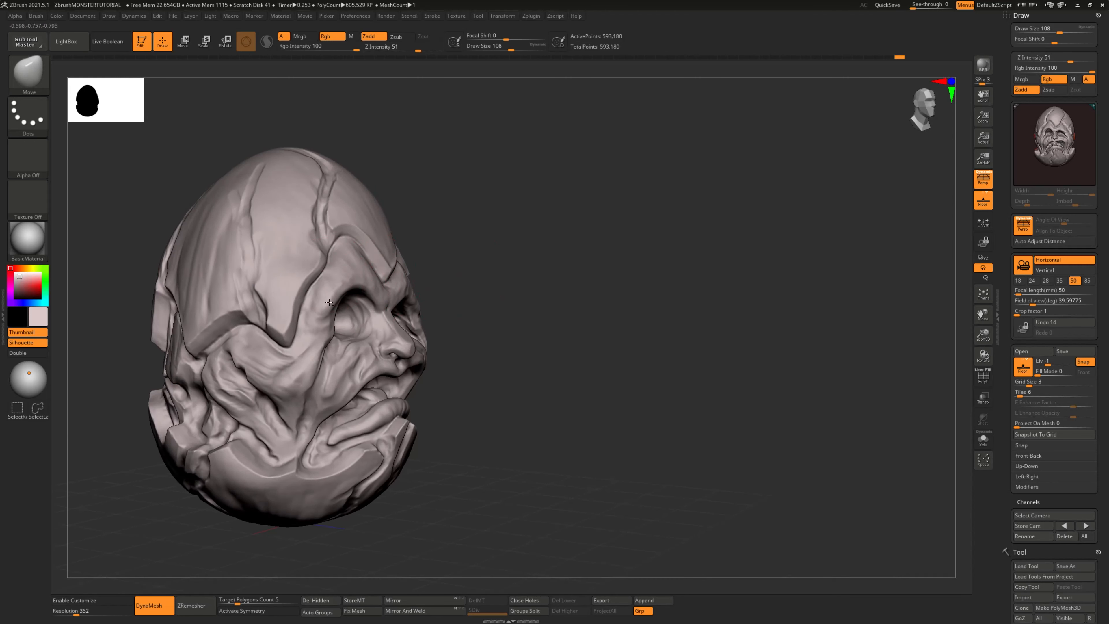
{"action": "left_click_drag", "start_coordinate": [530, 289], "coordinate": [440, 308]}
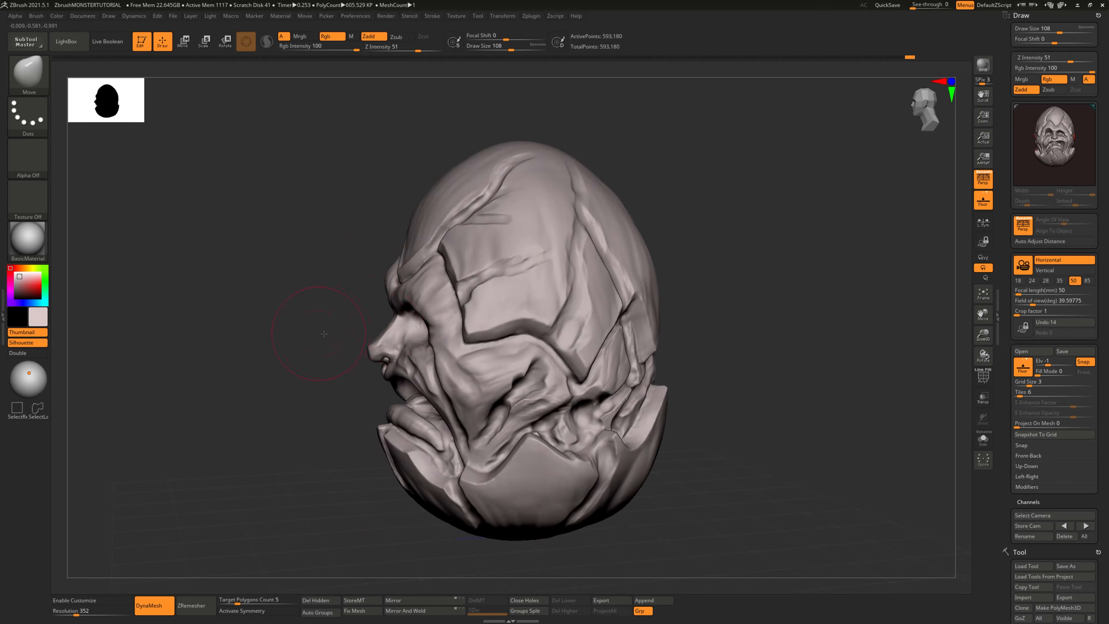
Step: Shift the middle of the upper shell's back rim and refine the lower shell's crack opening using a smaller Move brush
{"action": "left_click_drag", "start_coordinate": [324, 334], "coordinate": [688, 388]}
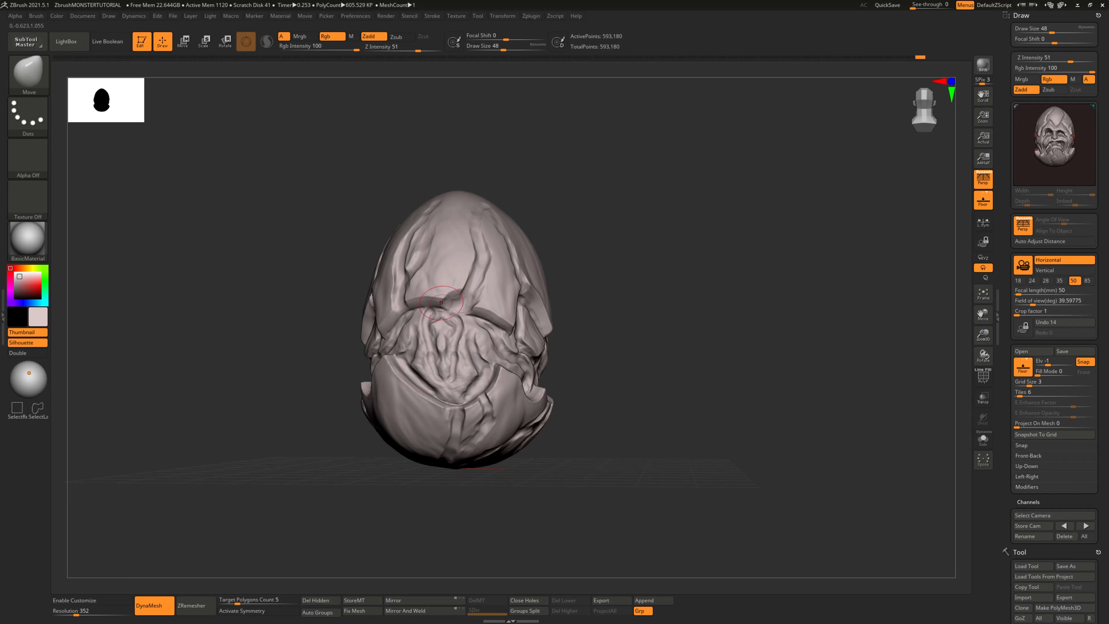
{"action": "left_click_drag", "start_coordinate": [442, 303], "coordinate": [474, 304]}
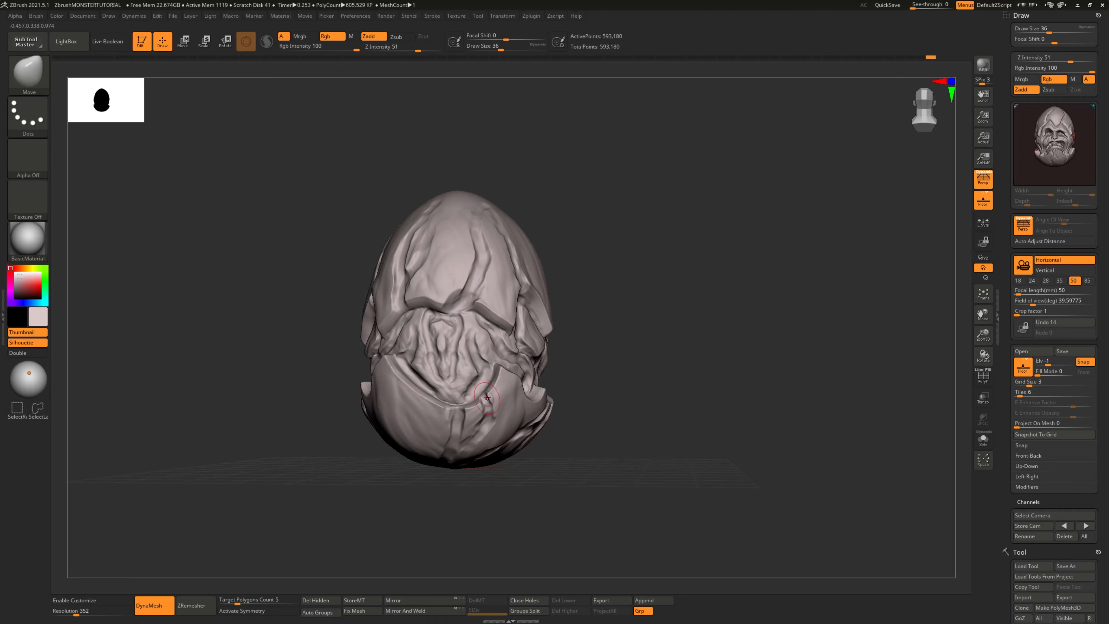
{"action": "mouse_move", "coordinate": [612, 396]}
{"action": "left_mouse_down"}
{"action": "mouse_move", "coordinate": [712, 402]}
{"action": "mouse_move", "coordinate": [596, 409]}
{"action": "left_mouse_up"}
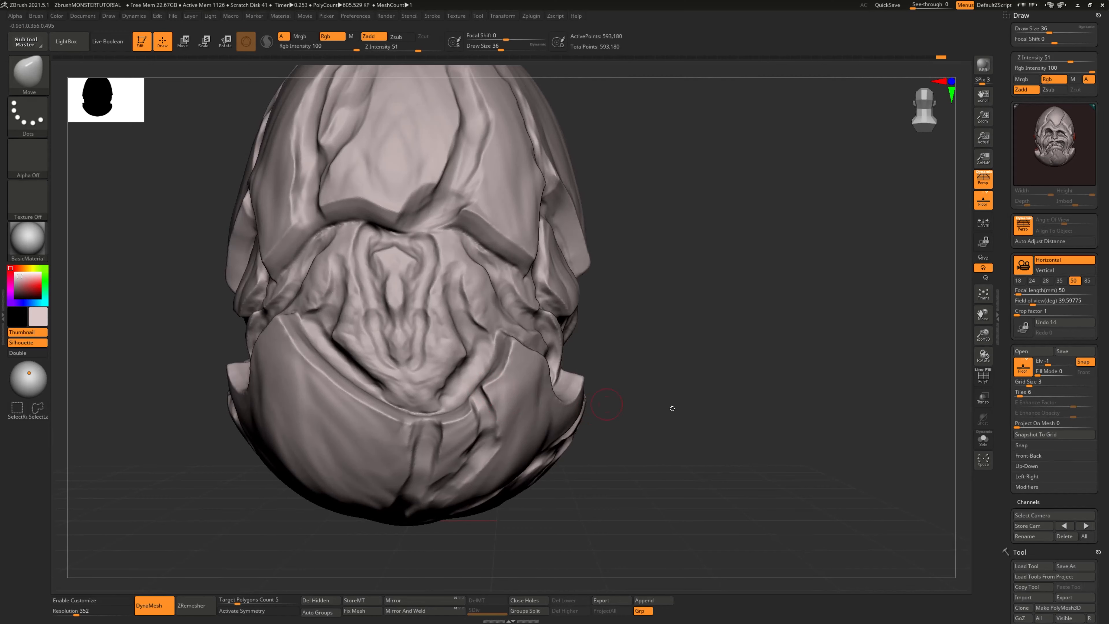
{"action": "left_click_drag", "start_coordinate": [672, 408], "coordinate": [480, 408]}
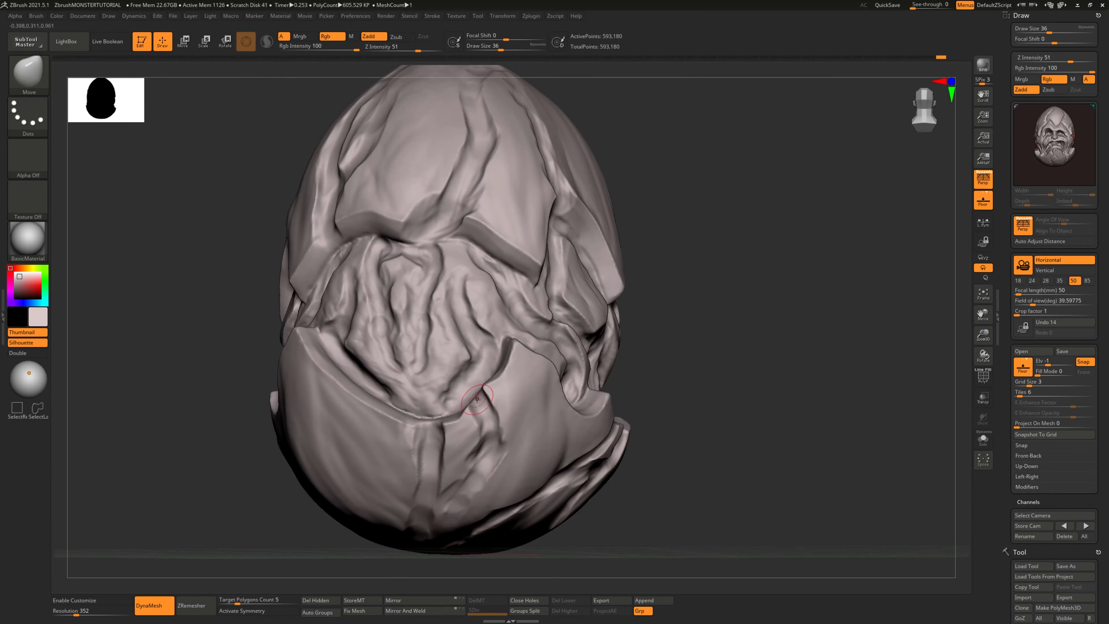
{"action": "left_click_drag", "start_coordinate": [747, 357], "coordinate": [704, 379]}
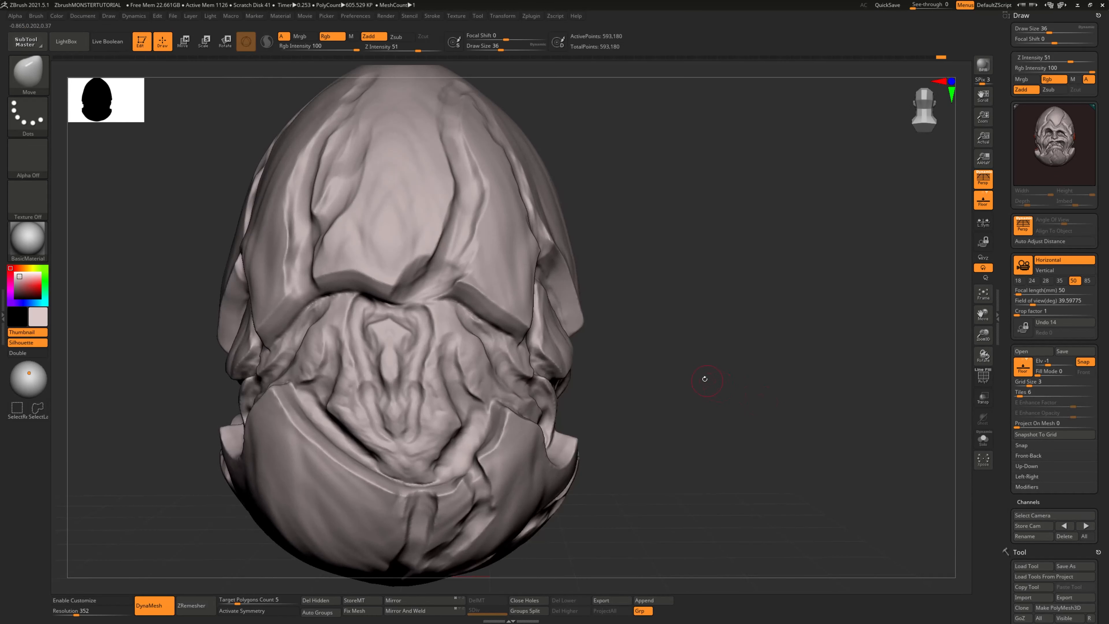
Step: Enlarge the Move brush and pull up parts of the upper shell's broken rim at the back
{"action": "key", "text": "bracketright"}
{"action": "key", "text": "bracketright"}
{"action": "key", "text": "bracketright"}
{"action": "key", "text": "bracketright"}
{"action": "left_click_drag", "start_coordinate": [430, 302], "coordinate": [438, 282]}
{"action": "mouse_move", "coordinate": [612, 337]}
{"action": "left_mouse_down"}
{"action": "mouse_move", "coordinate": [742, 343]}
{"action": "mouse_move", "coordinate": [638, 365]}
{"action": "left_mouse_up"}
{"action": "key", "text": "bracketleft"}
{"action": "left_click_drag", "start_coordinate": [308, 297], "coordinate": [304, 285]}
{"action": "right_click_drag", "start_coordinate": [258, 297], "coordinate": [323, 302]}
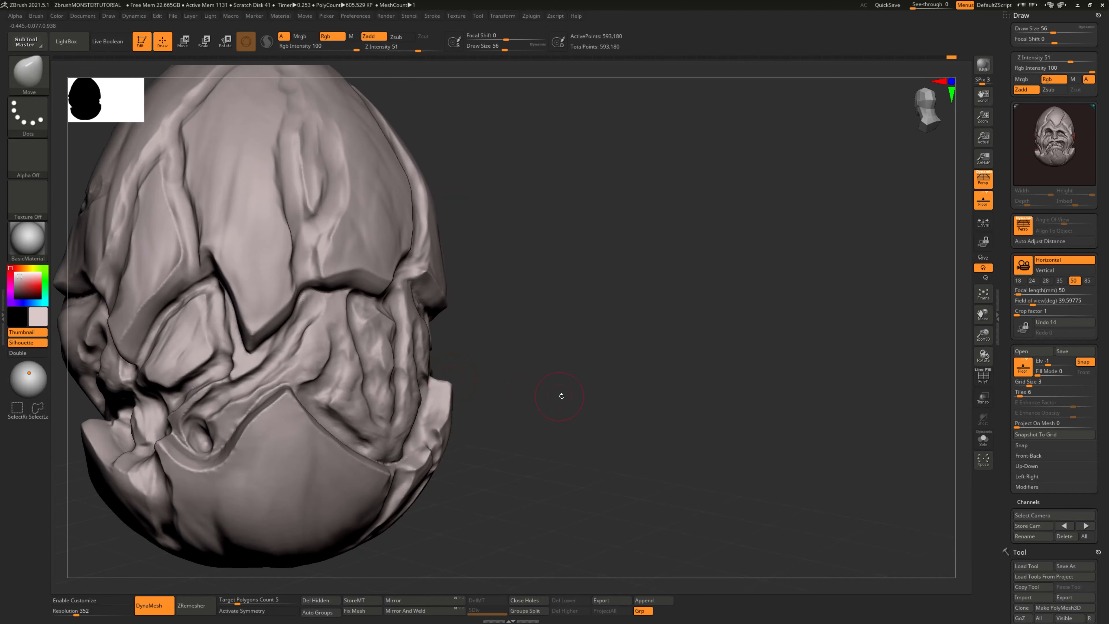
Step: Adjust the notch and pointed tips of the upper shell's rim behind the ear with the Move brush
{"action": "left_click_drag", "start_coordinate": [563, 391], "coordinate": [535, 379]}
{"action": "left_click_drag", "start_coordinate": [192, 278], "coordinate": [195, 278]}
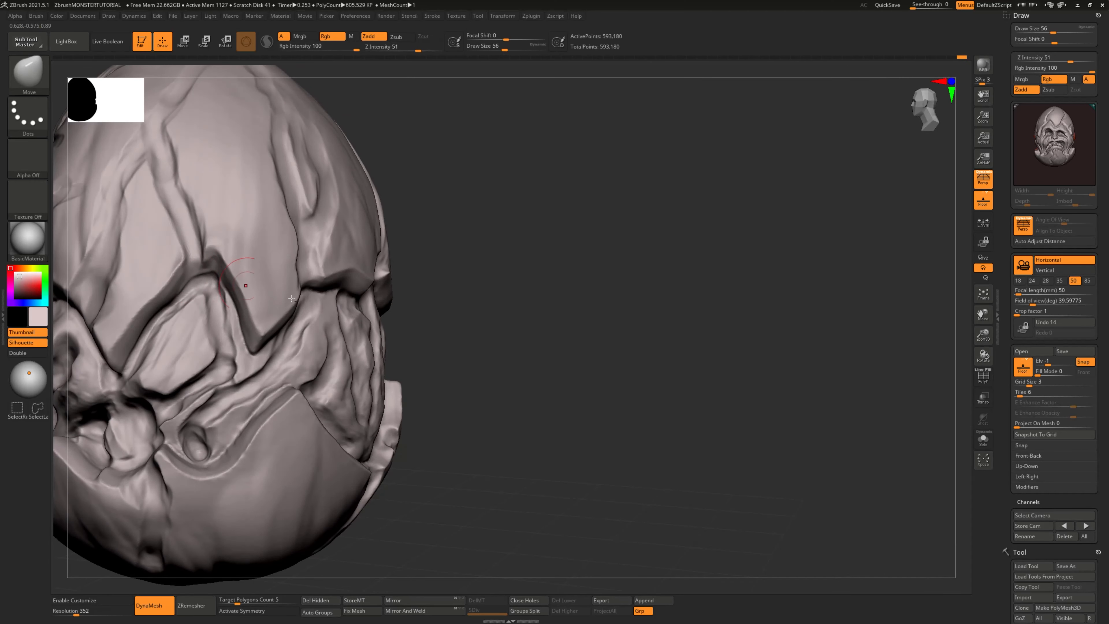
{"action": "mouse_move", "coordinate": [543, 313]}
{"action": "left_mouse_down"}
{"action": "mouse_move", "coordinate": [631, 309]}
{"action": "mouse_move", "coordinate": [609, 316]}
{"action": "left_mouse_up"}
{"action": "mouse_move", "coordinate": [350, 305]}
{"action": "left_mouse_down"}
{"action": "mouse_move", "coordinate": [227, 291]}
{"action": "mouse_move", "coordinate": [177, 295]}
{"action": "mouse_move", "coordinate": [180, 306]}
{"action": "left_mouse_up"}
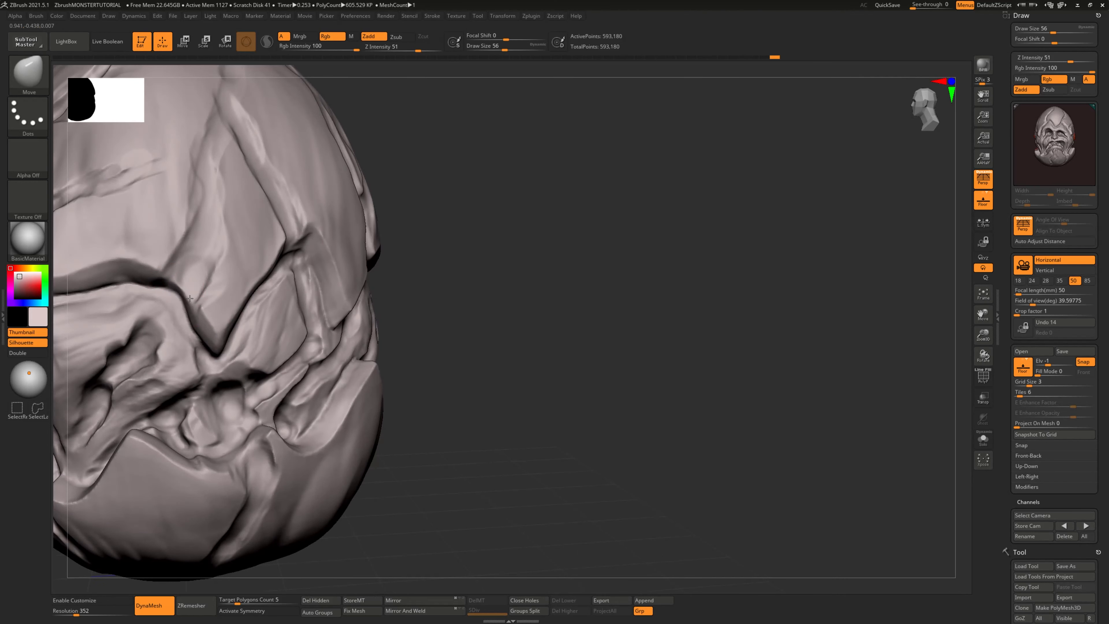
{"action": "mouse_move", "coordinate": [529, 410]}
{"action": "left_mouse_down", "text": "alt"}
{"action": "mouse_move", "coordinate": [681, 369]}
{"action": "mouse_move", "coordinate": [628, 358]}
{"action": "left_mouse_up", "text": "alt"}
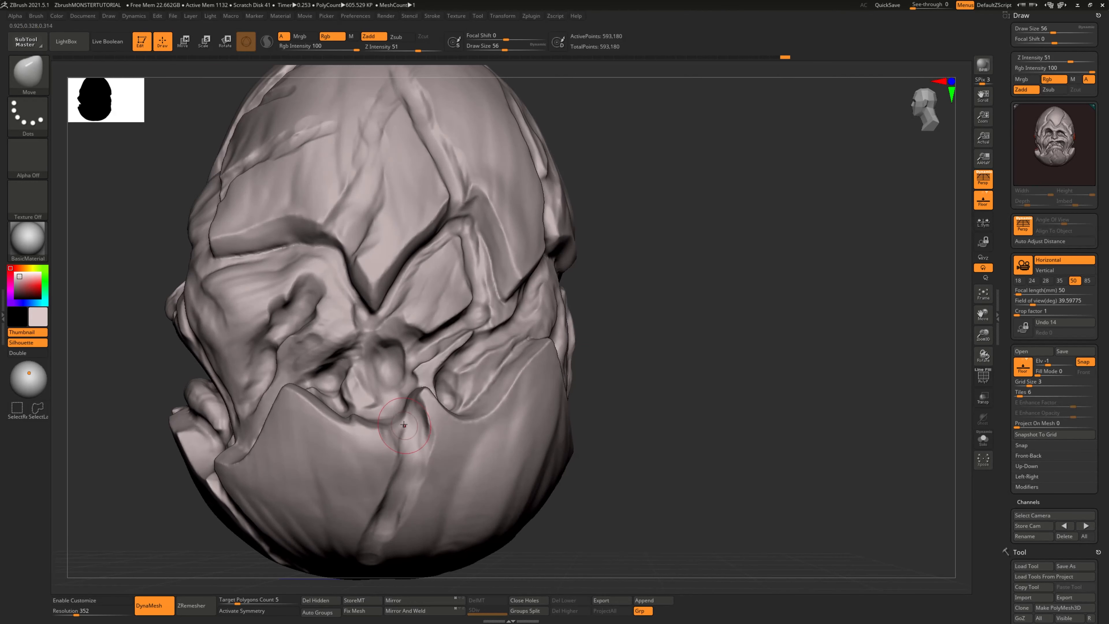
{"action": "mouse_move", "coordinate": [672, 498]}
{"action": "left_mouse_down", "text": "alt"}
{"action": "mouse_move", "coordinate": [686, 450]}
{"action": "mouse_move", "coordinate": [716, 446]}
{"action": "mouse_move", "coordinate": [621, 391]}
{"action": "mouse_move", "coordinate": [593, 405]}
{"action": "left_mouse_up", "text": "alt"}
{"action": "left_click_drag", "start_coordinate": [257, 296], "coordinate": [267, 282]}
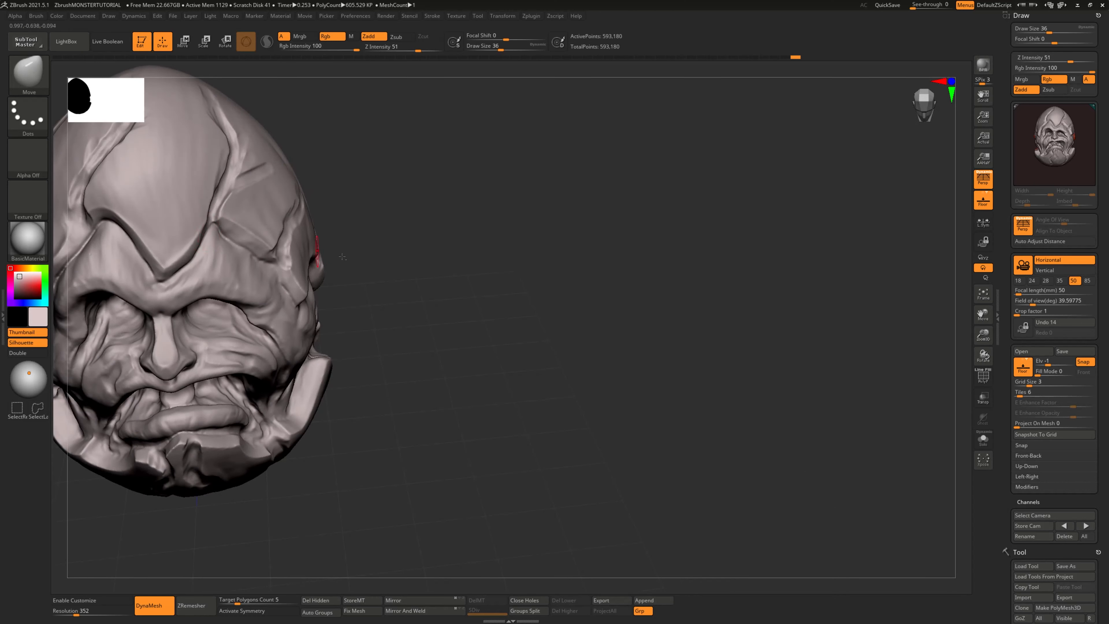
Step: Pull the upper shell's lower rim upward and shift its edge sideways on the side of the head
{"action": "left_click_drag", "start_coordinate": [342, 256], "coordinate": [603, 302]}
{"action": "key", "text": "bracketright"}
{"action": "mouse_move", "coordinate": [220, 293]}
{"action": "left_mouse_down"}
{"action": "mouse_move", "coordinate": [205, 281]}
{"action": "mouse_move", "coordinate": [202, 325]}
{"action": "mouse_move", "coordinate": [220, 276]}
{"action": "left_mouse_up"}
{"action": "mouse_move", "coordinate": [545, 383]}
{"action": "left_mouse_down"}
{"action": "mouse_move", "coordinate": [606, 330]}
{"action": "mouse_move", "coordinate": [594, 332]}
{"action": "left_mouse_up"}
{"action": "left_click_drag", "start_coordinate": [168, 336], "coordinate": [178, 332]}
{"action": "left_click_drag", "start_coordinate": [389, 448], "coordinate": [540, 385]}
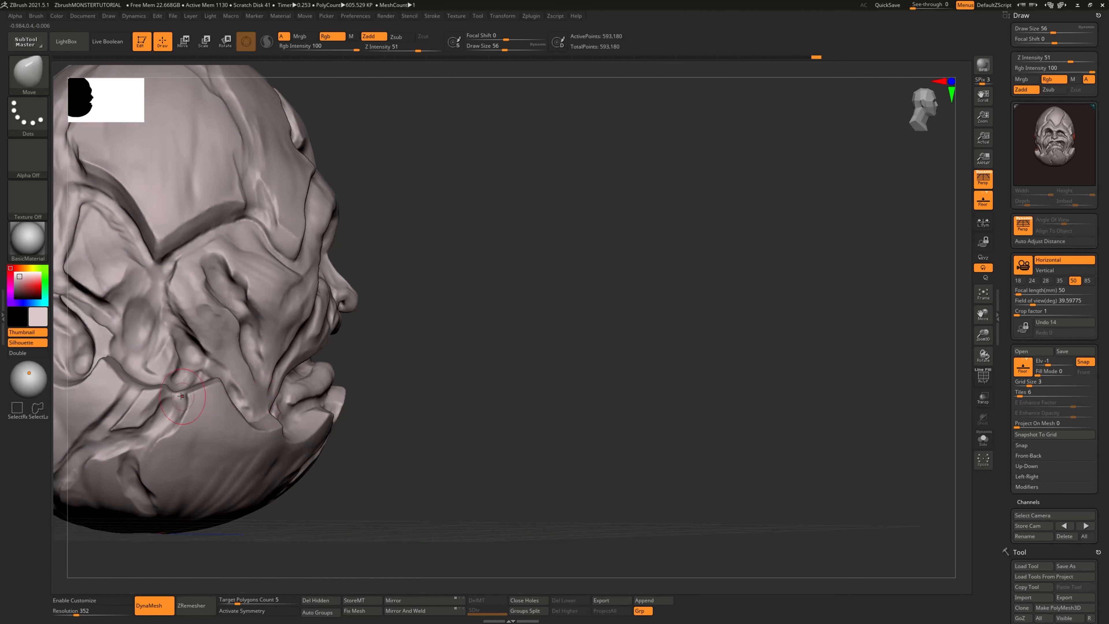
Step: Widen the lower shell's crack below the ear and extend the upper shell's V-shaped tip with a smaller Move brush
{"action": "mouse_move", "coordinate": [179, 395]}
{"action": "left_mouse_down"}
{"action": "mouse_move", "coordinate": [138, 389]}
{"action": "mouse_move", "coordinate": [154, 387]}
{"action": "left_mouse_up"}
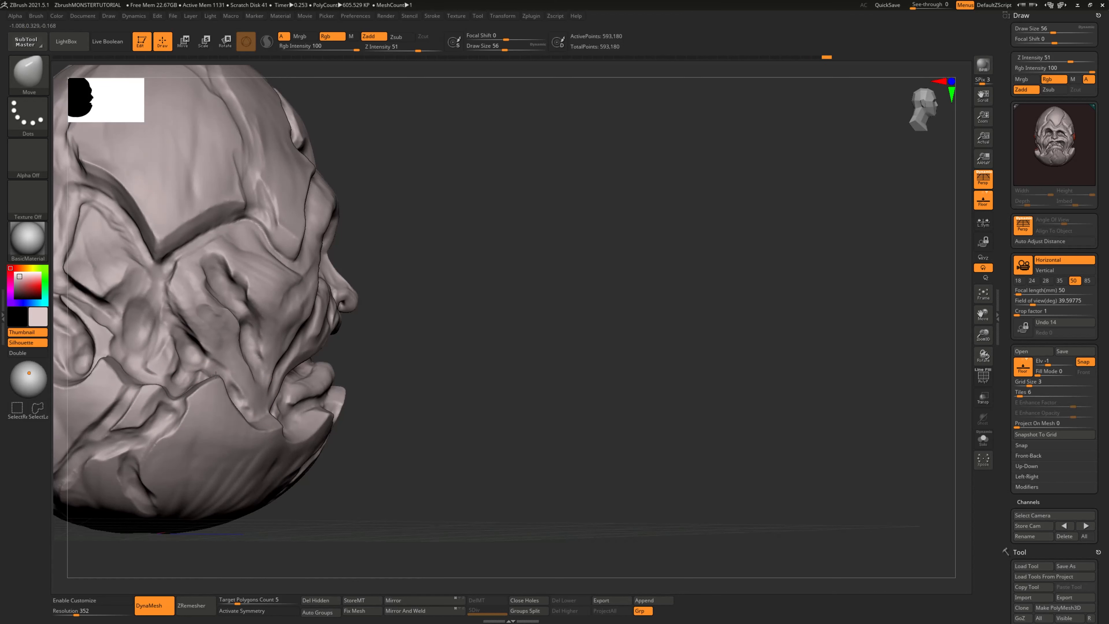
{"action": "left_click_drag", "start_coordinate": [476, 409], "coordinate": [540, 418]}
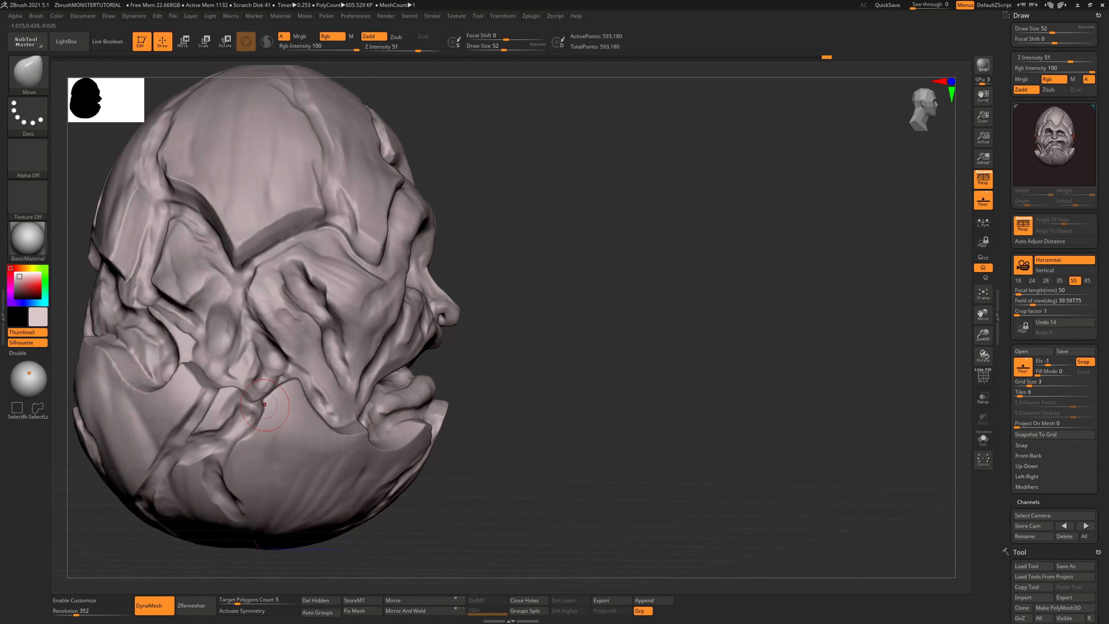
{"action": "key", "text": "bracketleft"}
{"action": "key", "text": "bracketleft"}
{"action": "left_click_drag", "start_coordinate": [542, 378], "coordinate": [556, 378]}
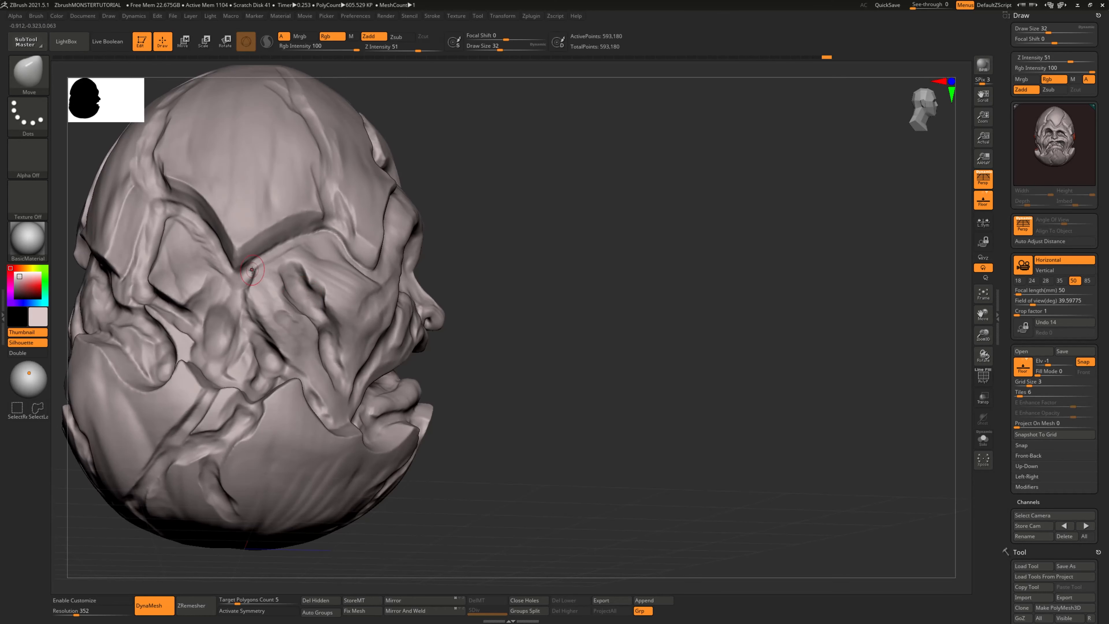
{"action": "left_click_drag", "start_coordinate": [239, 252], "coordinate": [234, 262]}
Step: Remesh the reshaped head and shell again with DynaMesh
{"action": "left_click_drag", "start_coordinate": [438, 293], "coordinate": [332, 251], "text": "alt"}
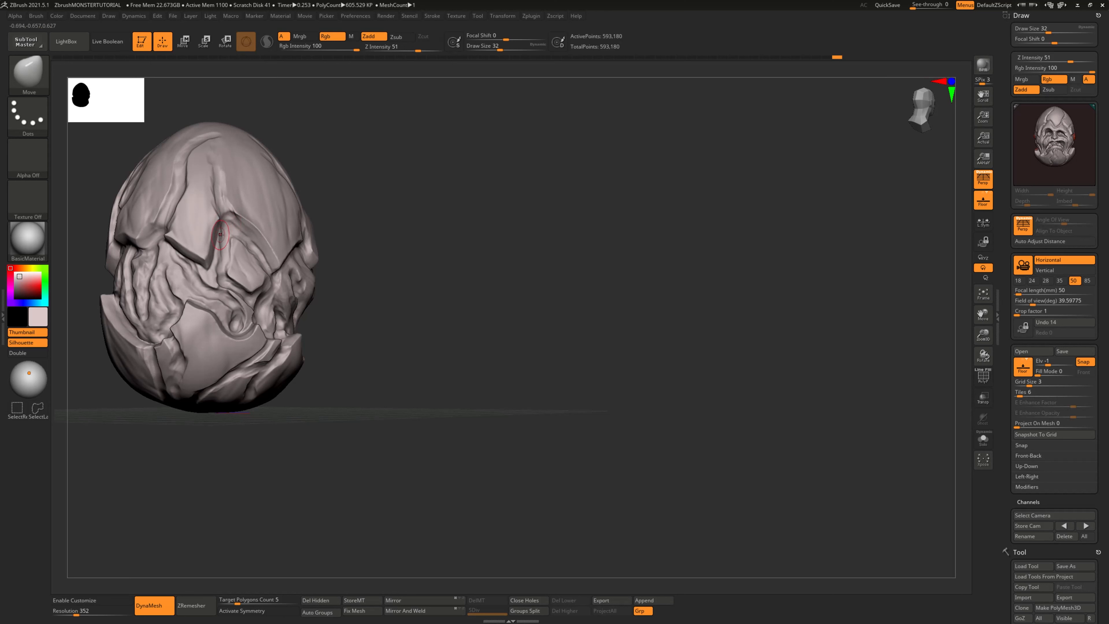
{"action": "left_click_drag", "start_coordinate": [337, 276], "coordinate": [416, 289]}
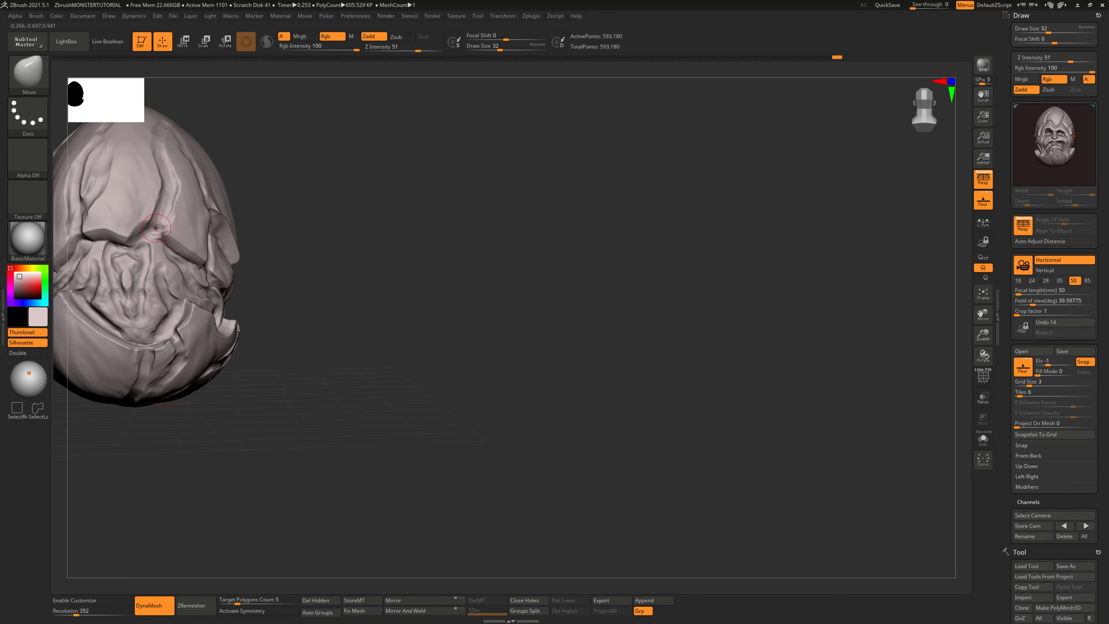
{"action": "left_click_drag", "start_coordinate": [288, 280], "coordinate": [367, 281], "text": "alt"}
{"action": "mouse_move", "coordinate": [560, 322]}
{"action": "left_mouse_down", "text": "ctrl"}
{"action": "mouse_move", "coordinate": [456, 387]}
{"action": "mouse_move", "coordinate": [485, 404]}
{"action": "mouse_move", "coordinate": [414, 386]}
{"action": "left_mouse_up", "text": "ctrl"}
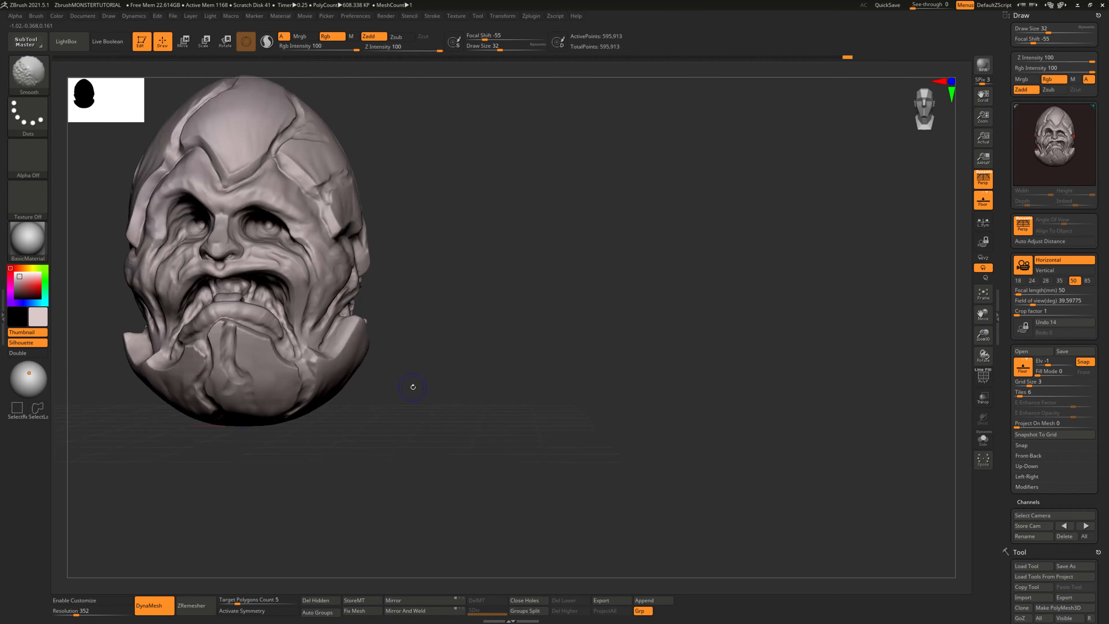
{"action": "mouse_move", "coordinate": [549, 378]}
{"action": "left_mouse_down", "text": "alt"}
{"action": "mouse_move", "coordinate": [515, 386]}
{"action": "mouse_move", "coordinate": [550, 408]}
{"action": "left_mouse_up", "text": "alt"}
{"action": "mouse_move", "coordinate": [476, 394]}
{"action": "left_mouse_down"}
{"action": "mouse_move", "coordinate": [537, 393]}
{"action": "mouse_move", "coordinate": [477, 396]}
{"action": "left_mouse_up"}
Step: Switch to the DamStandard brush
{"action": "key", "text": "b"}
{"action": "key", "text": "d"}
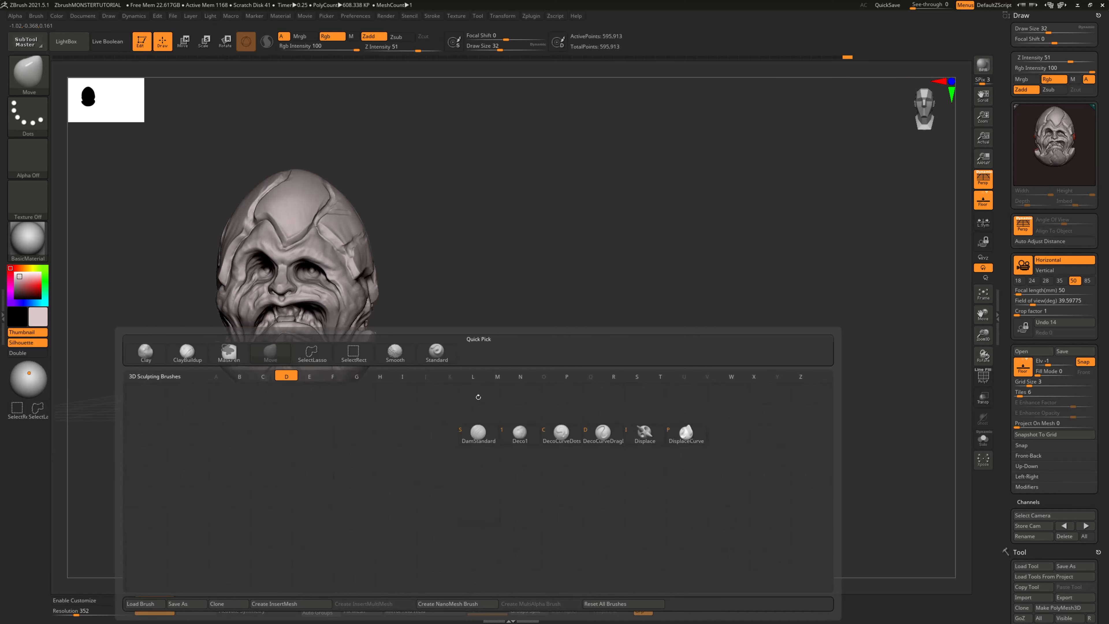
{"action": "key", "text": "s"}
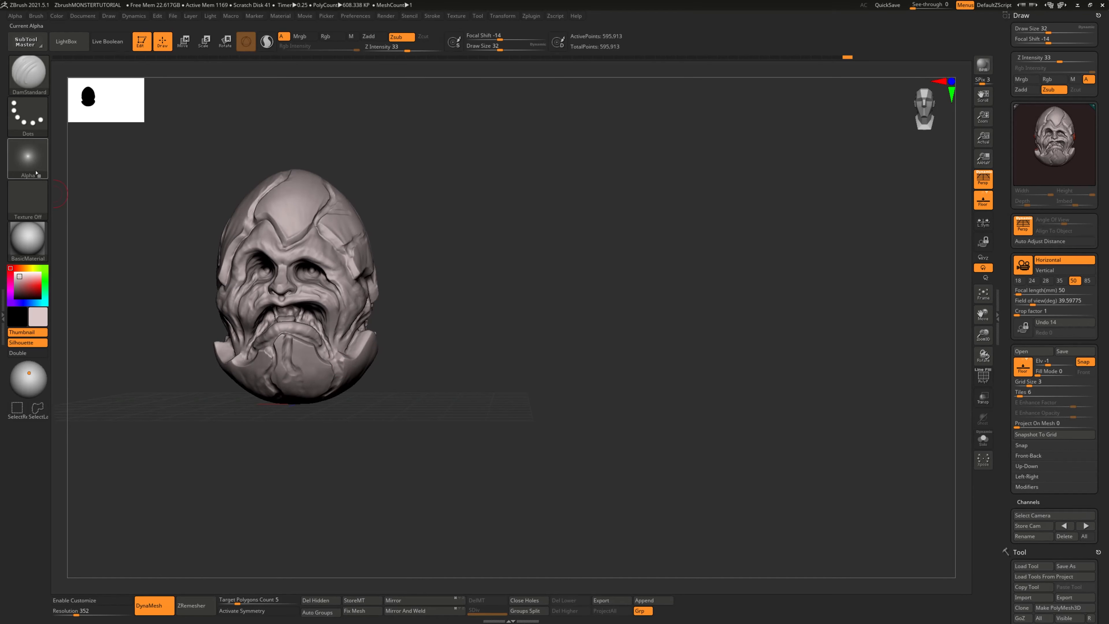
Step: Try the DamStandard brush with Alpha 45 on the shell plate below the lower lip
{"action": "left_click", "coordinate": [28, 158]}
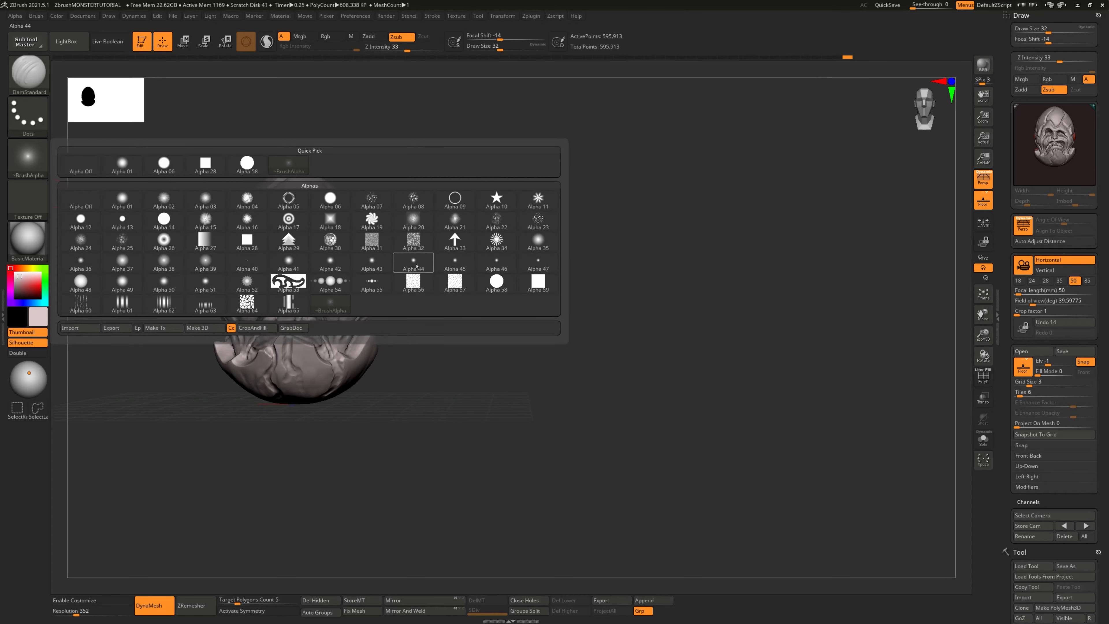
{"action": "mouse_move", "coordinate": [417, 265]}
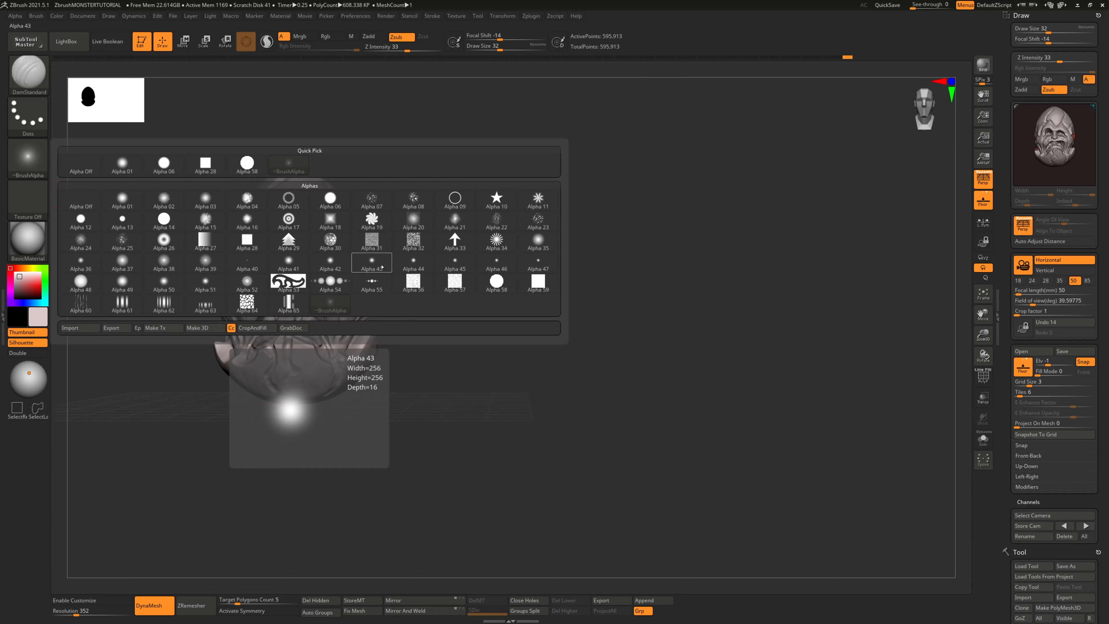
{"action": "left_click", "coordinate": [464, 261]}
{"action": "right_click_drag", "start_coordinate": [446, 273], "coordinate": [518, 303], "text": "ctrl"}
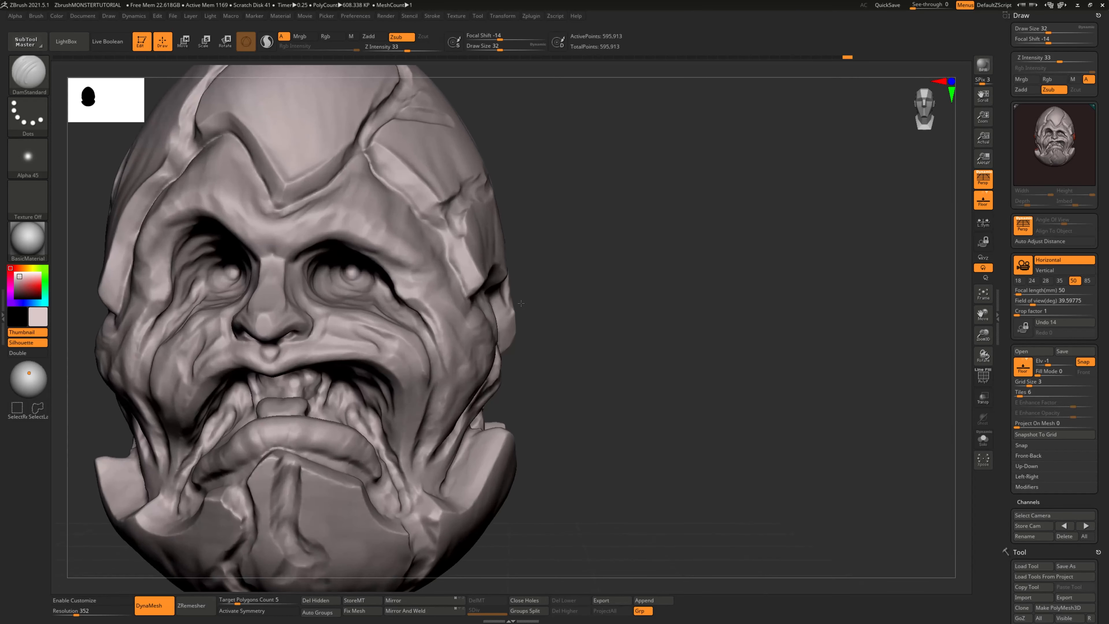
{"action": "key", "text": "bracketleft"}
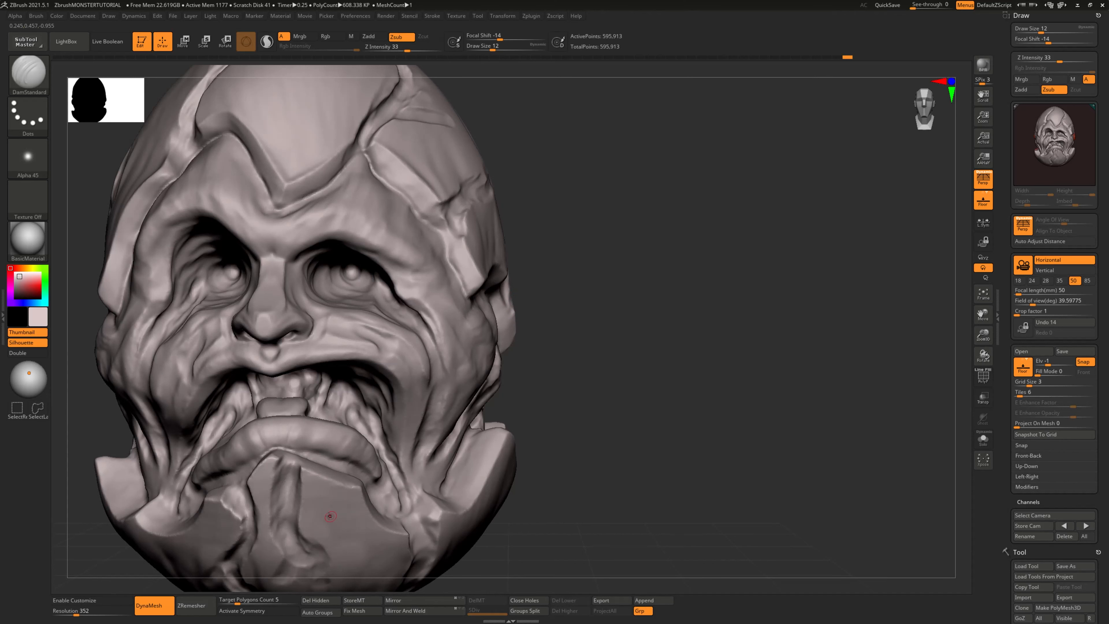
{"action": "key", "text": "bracketright"}
{"action": "left_click_drag", "start_coordinate": [329, 496], "coordinate": [322, 549]}
{"action": "right_click_drag", "start_coordinate": [598, 460], "coordinate": [589, 303], "text": "alt"}
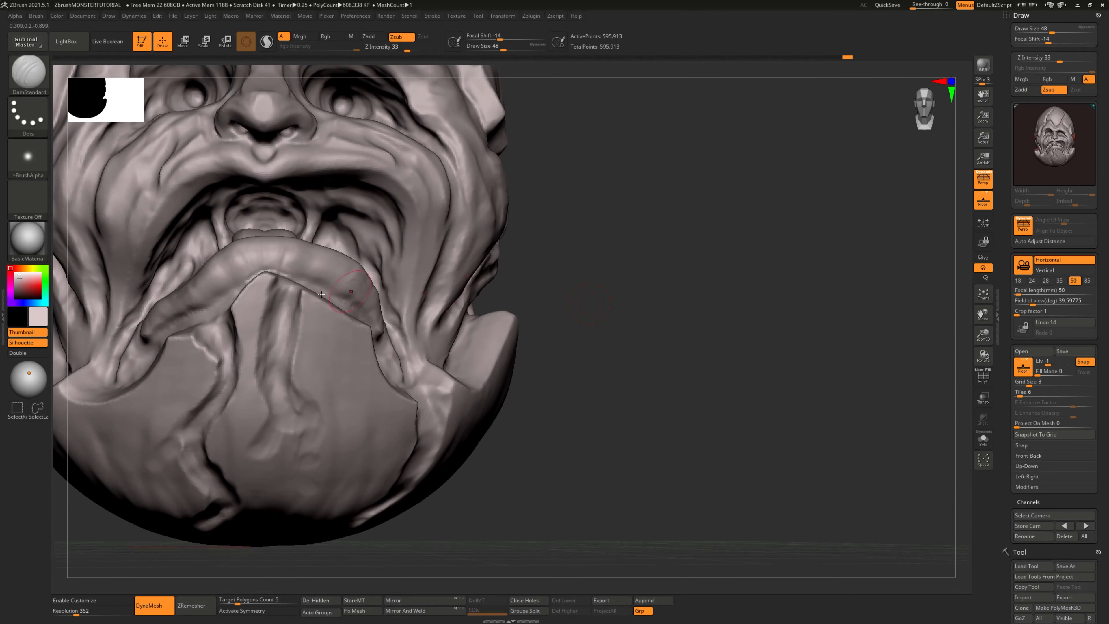
Step: Try carving along the front crack below the lower lip with DamStandard at draw size 48
{"action": "mouse_move", "coordinate": [279, 266]}
{"action": "left_mouse_down"}
{"action": "mouse_move", "coordinate": [262, 376]}
{"action": "mouse_move", "coordinate": [271, 418]}
{"action": "left_mouse_up"}
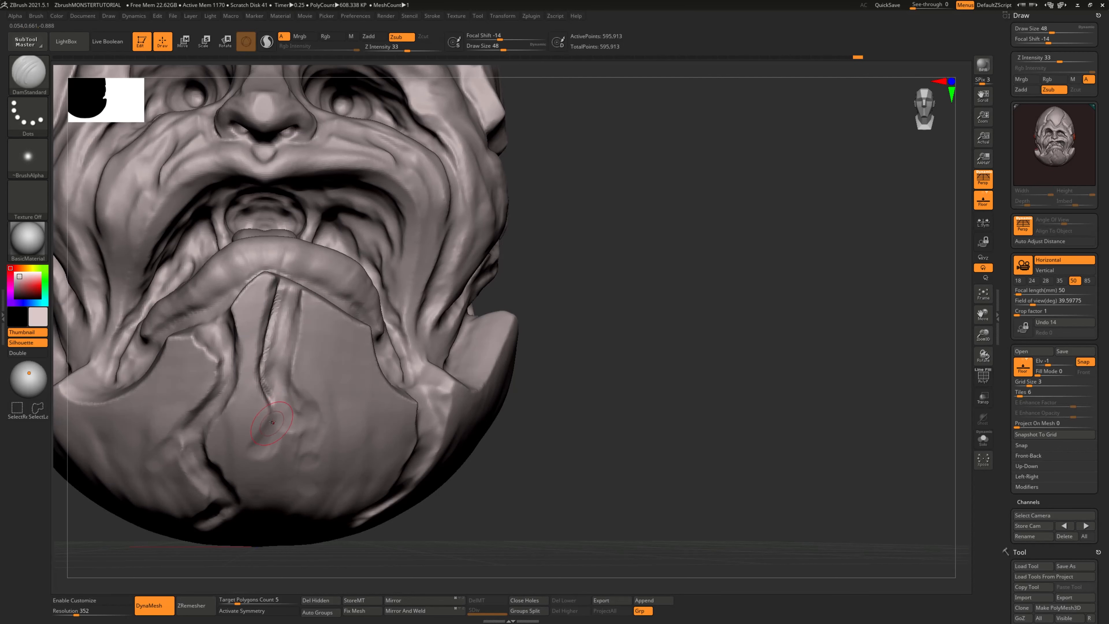
{"action": "left_click_drag", "start_coordinate": [629, 429], "coordinate": [661, 434]}
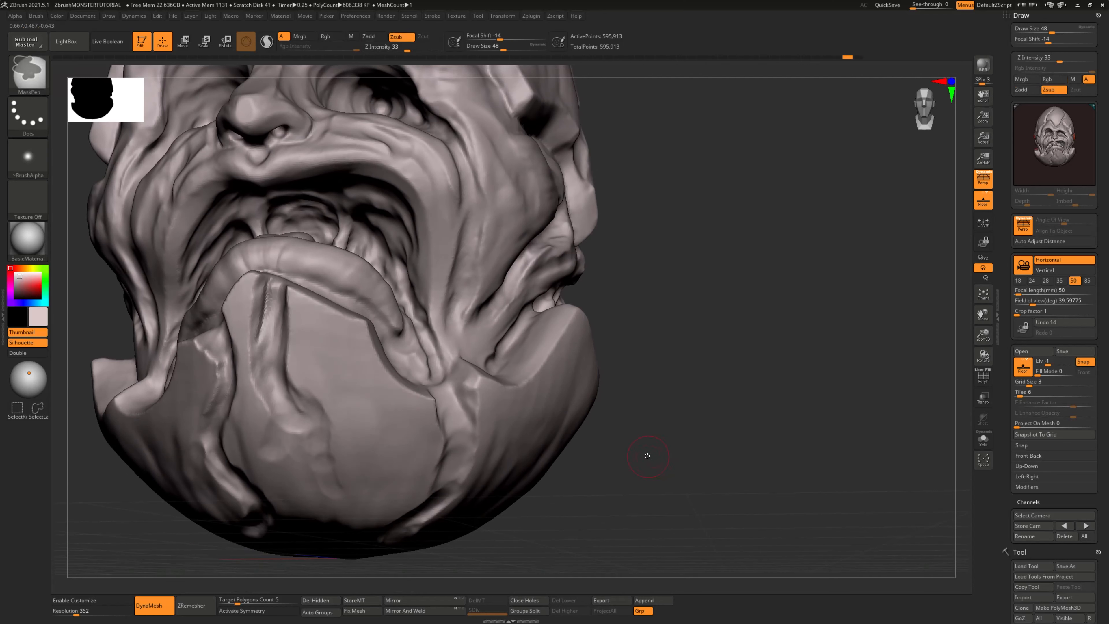
{"action": "left_click_drag", "start_coordinate": [682, 461], "coordinate": [470, 293]}
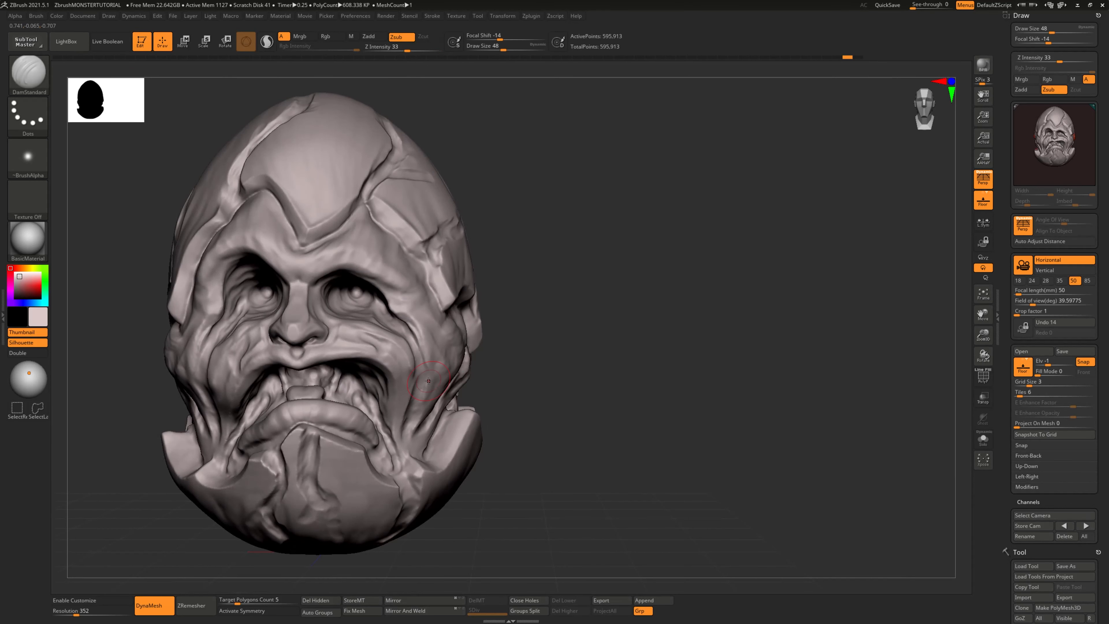
Step: Open the subtool list and set its visible count to 4
{"action": "scroll", "coordinate": [1009, 474], "scroll_direction": "down", "scroll_amount": 5}
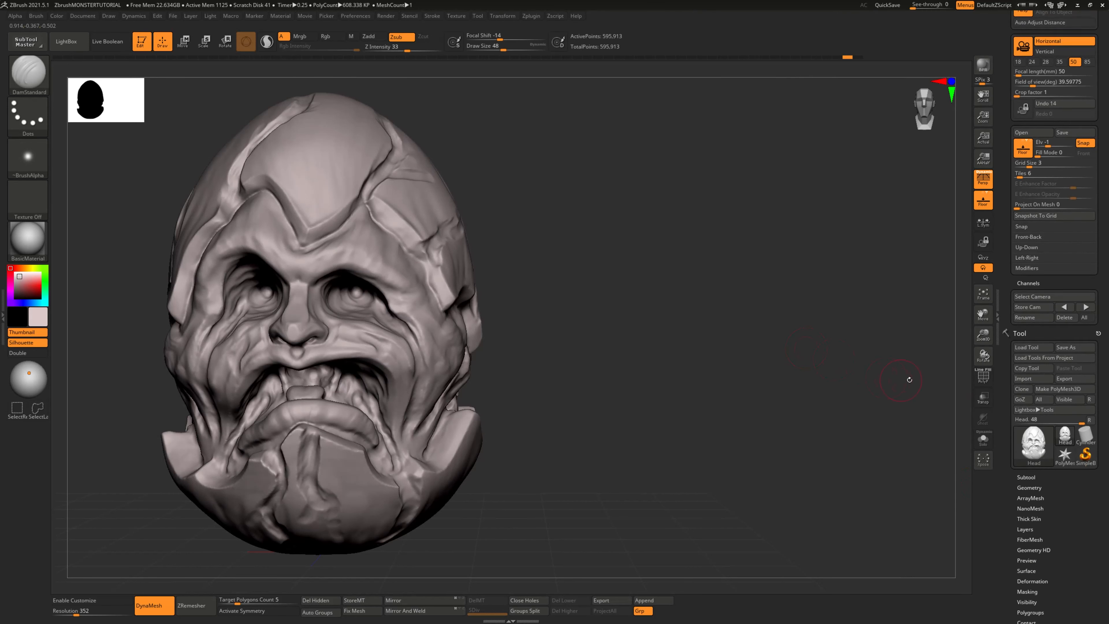
{"action": "left_click", "coordinate": [1026, 478]}
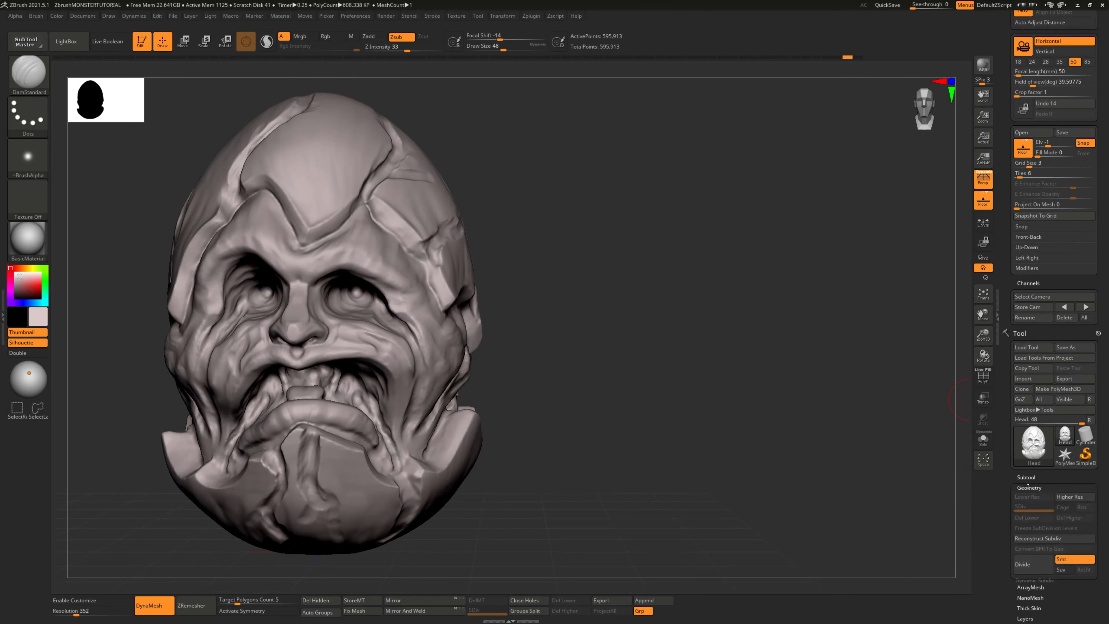
{"action": "scroll", "coordinate": [1016, 427], "scroll_direction": "down", "scroll_amount": 3}
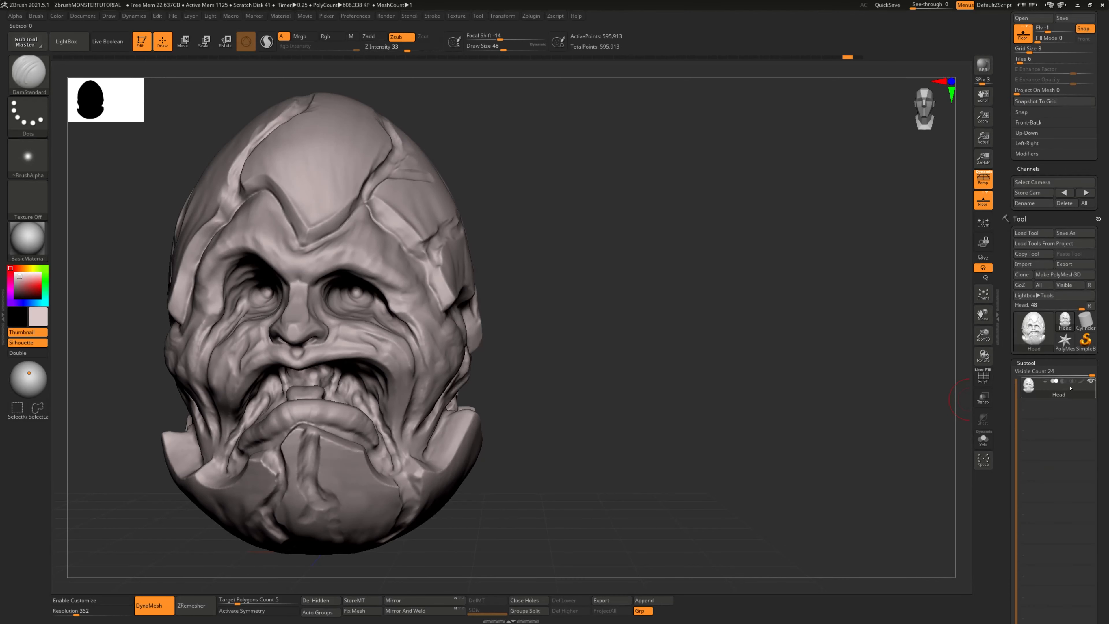
{"action": "left_click_drag", "start_coordinate": [1054, 373], "coordinate": [1025, 372]}
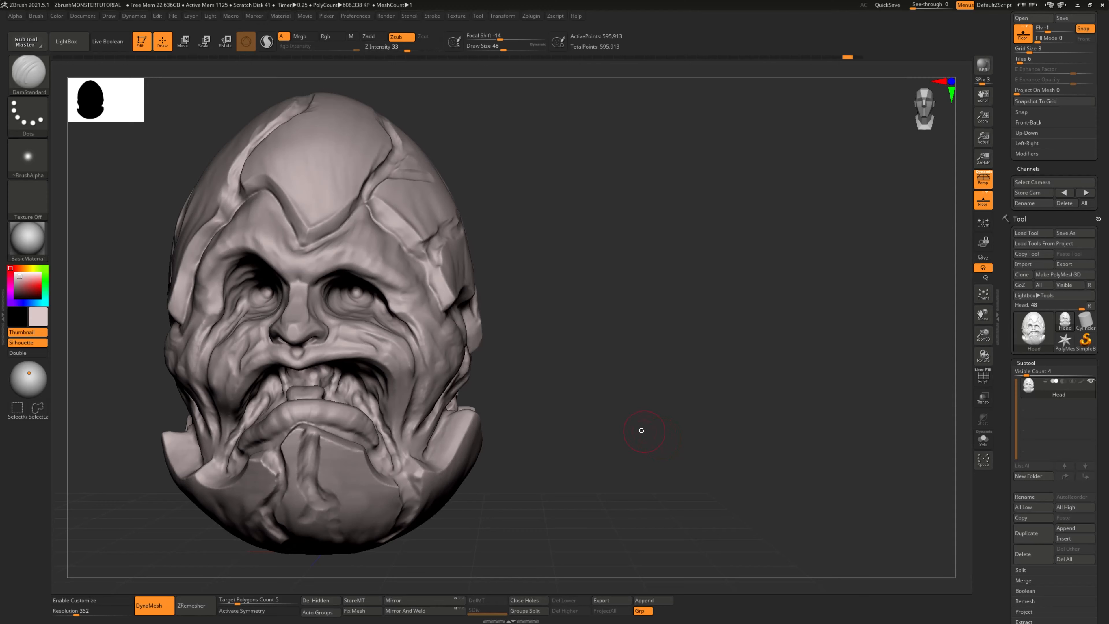
Step: Try carving along the central crack below the lower lip with DamStandard at draw size 32
{"action": "left_click_drag", "start_coordinate": [641, 430], "coordinate": [705, 475], "text": "alt"}
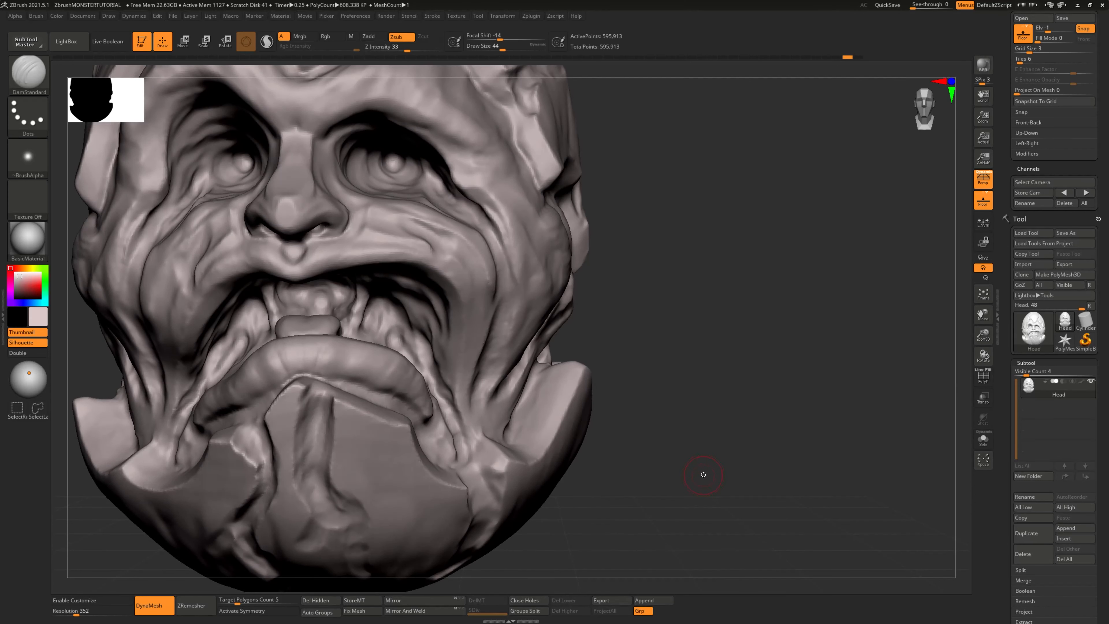
{"action": "left_click_drag", "start_coordinate": [309, 400], "coordinate": [306, 475]}
{"action": "left_click_drag", "start_coordinate": [646, 389], "coordinate": [642, 349]}
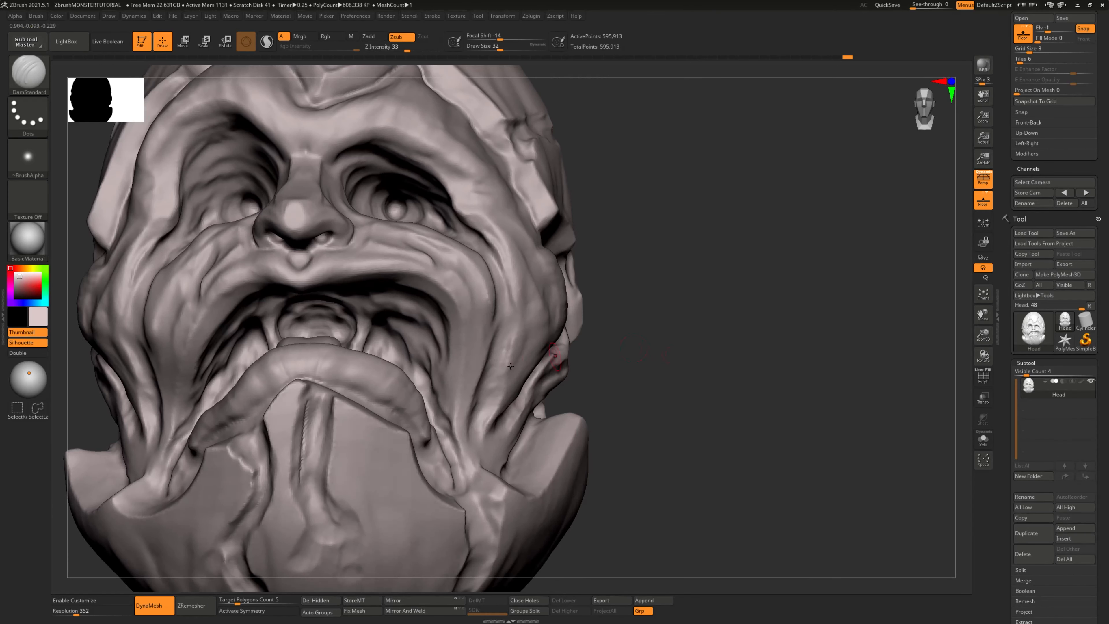
{"action": "key", "text": "ctrl+z"}
{"action": "left_click_drag", "start_coordinate": [300, 427], "coordinate": [305, 496]}
{"action": "mouse_move", "coordinate": [617, 410]}
{"action": "left_mouse_down"}
{"action": "mouse_move", "coordinate": [601, 399]}
{"action": "mouse_move", "coordinate": [785, 446]}
{"action": "left_mouse_up"}
{"action": "key", "text": "ctrl+z"}
{"action": "key", "text": "ctrl+z"}
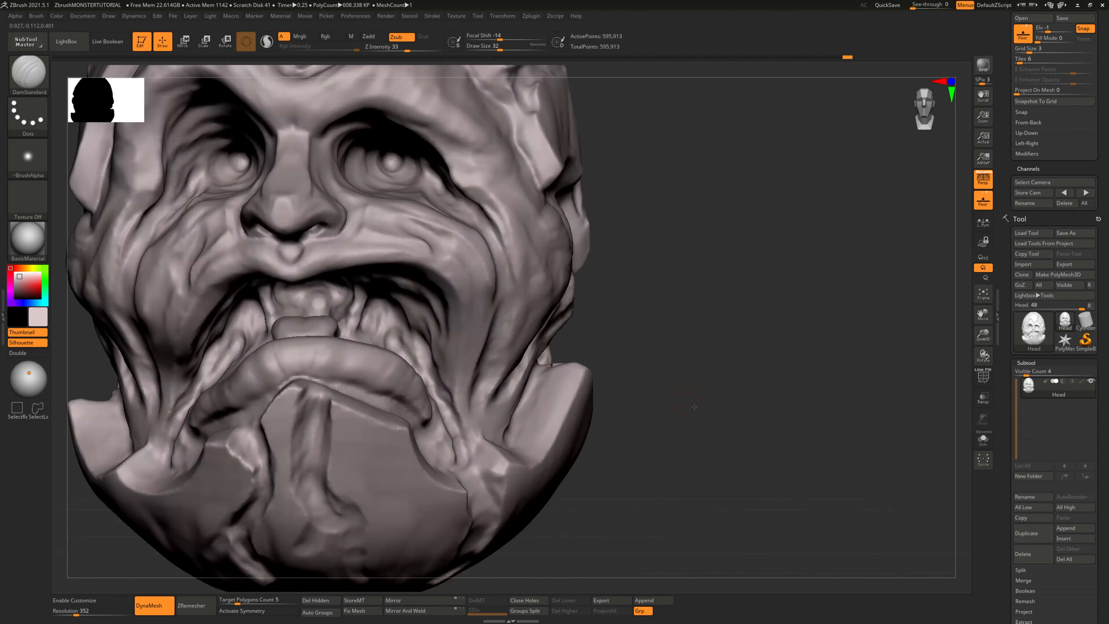
Step: Set the DynaMesh resolution to 504 and remesh the head and shell
{"action": "left_click", "coordinate": [1001, 507]}
{"action": "left_click_drag", "start_coordinate": [1004, 507], "coordinate": [1007, 388]}
{"action": "left_click", "coordinate": [1021, 512]}
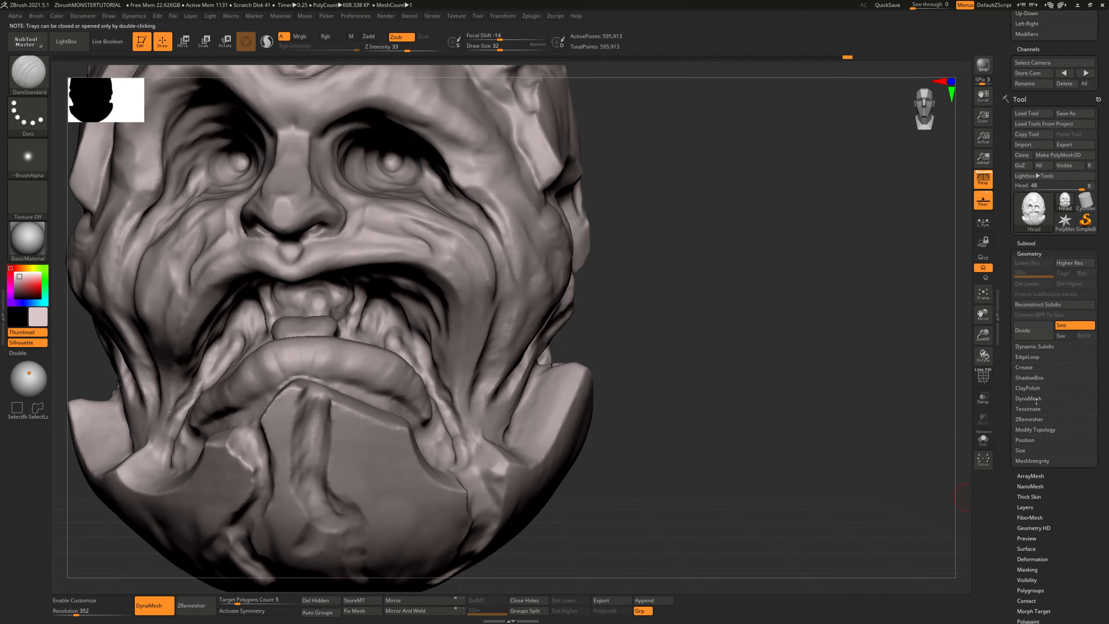
{"action": "left_click", "coordinate": [1028, 398]}
{"action": "left_click", "coordinate": [1045, 429]}
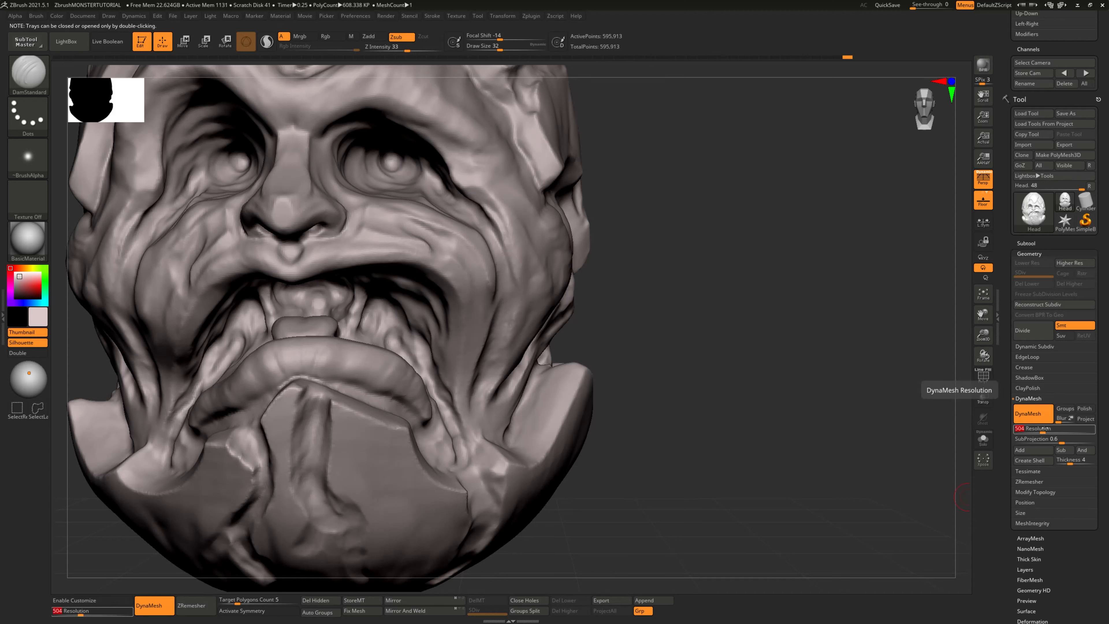
{"action": "key", "text": "Return"}
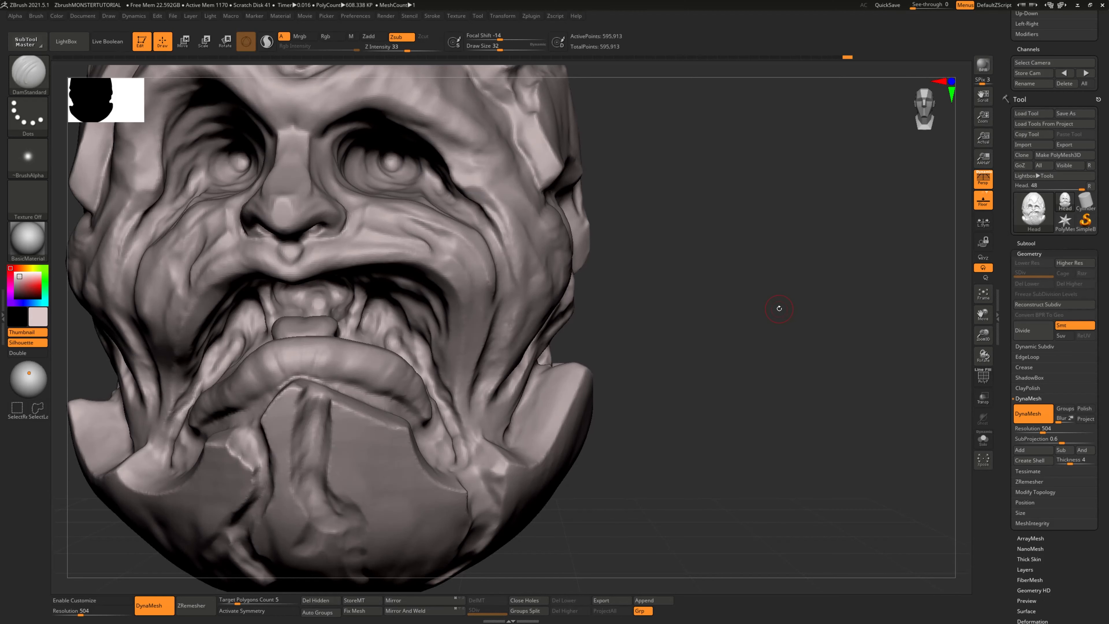
{"action": "right_click_drag", "start_coordinate": [336, 394], "coordinate": [301, 435]}
{"action": "right_click_drag", "start_coordinate": [623, 459], "coordinate": [614, 426]}
{"action": "left_click_drag", "start_coordinate": [748, 400], "coordinate": [606, 471], "text": "ctrl"}
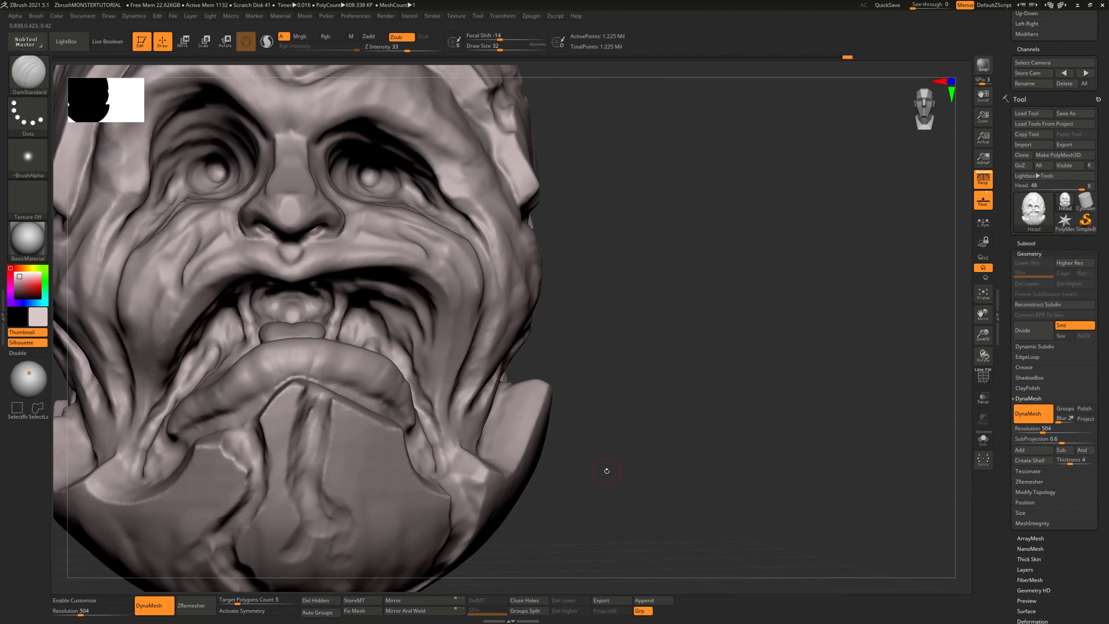
Step: Undo the remesh, set the DynaMesh resolution to 448 and remesh the head and shell
{"action": "mouse_move", "coordinate": [601, 466]}
{"action": "right_mouse_down"}
{"action": "mouse_move", "coordinate": [651, 448]}
{"action": "mouse_move", "coordinate": [580, 425]}
{"action": "mouse_move", "coordinate": [616, 428]}
{"action": "right_mouse_up"}
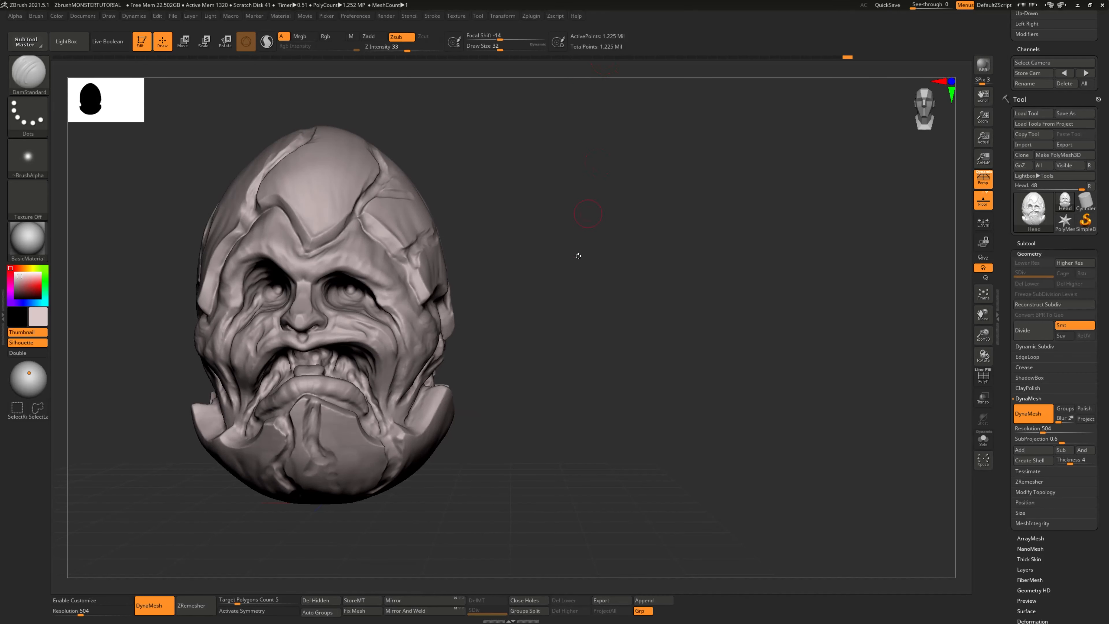
{"action": "mouse_move", "coordinate": [577, 251]}
{"action": "right_mouse_down", "text": "ctrl"}
{"action": "mouse_move", "coordinate": [673, 362]}
{"action": "mouse_move", "coordinate": [684, 345]}
{"action": "right_mouse_up", "text": "ctrl"}
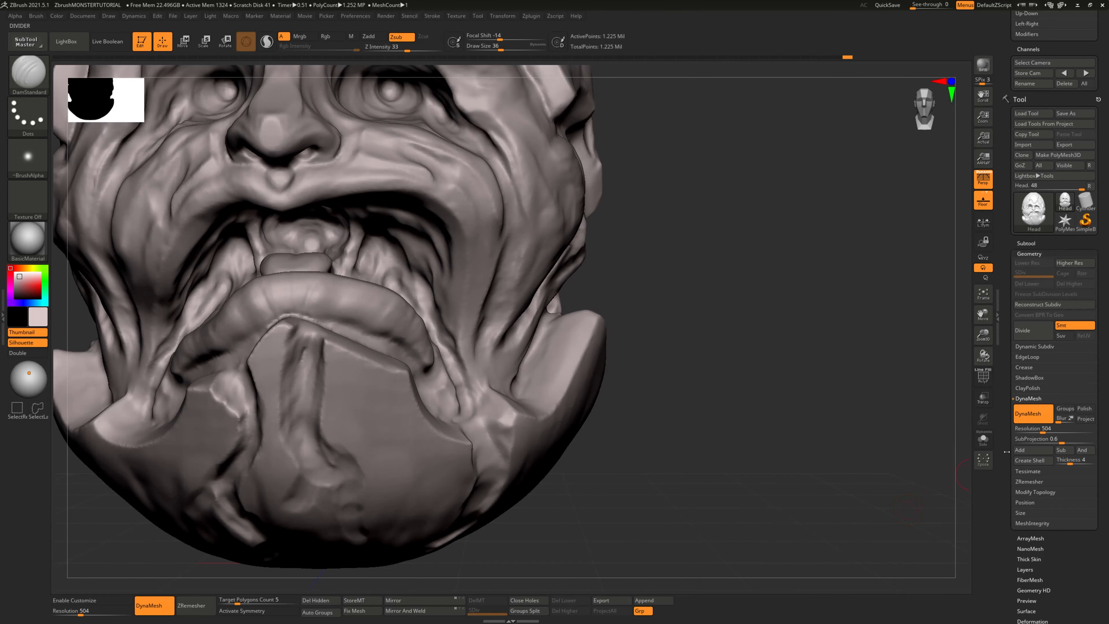
{"action": "right_click_drag", "start_coordinate": [732, 444], "coordinate": [727, 431]}
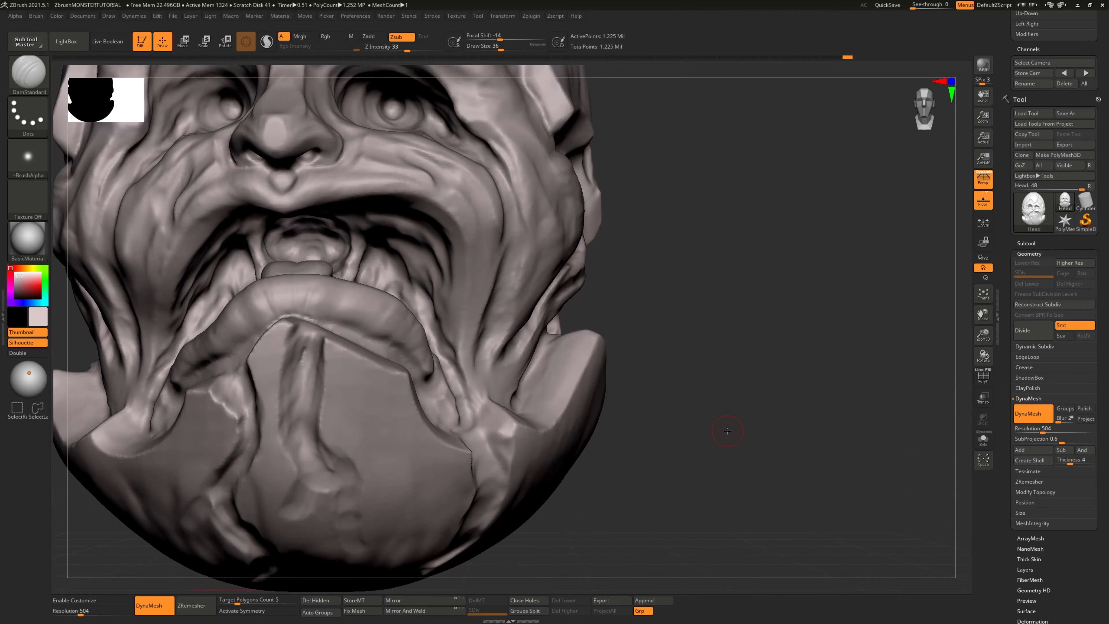
{"action": "left_click_drag", "start_coordinate": [727, 430], "coordinate": [738, 437], "text": "ctrl"}
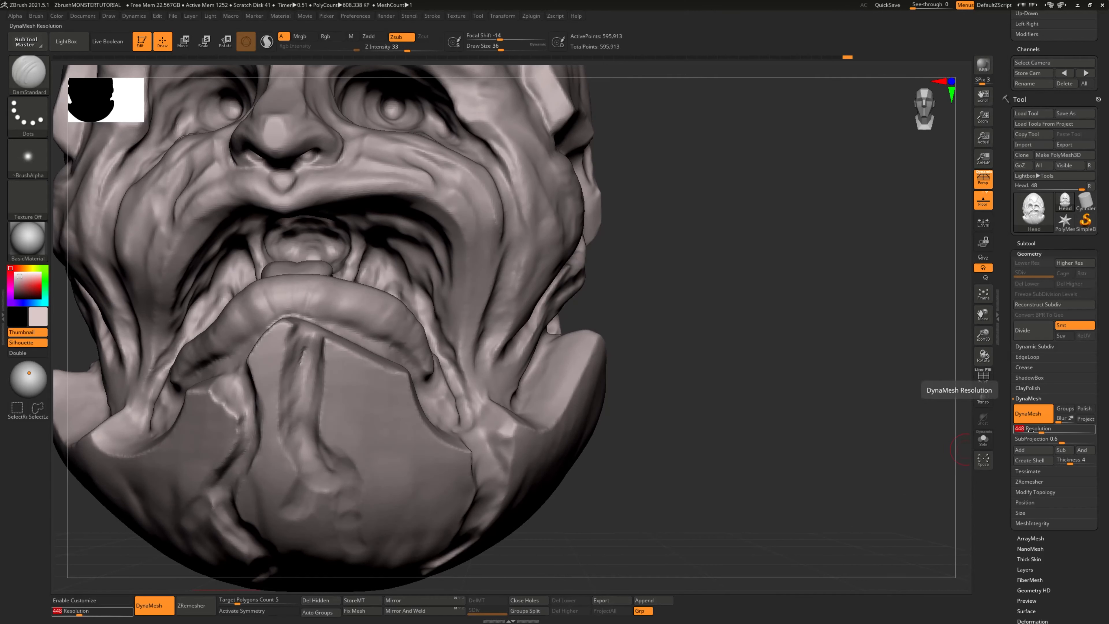
{"action": "mouse_move", "coordinate": [762, 382]}
{"action": "left_mouse_down", "text": "ctrl"}
{"action": "mouse_move", "coordinate": [755, 396]}
{"action": "mouse_move", "coordinate": [713, 360]}
{"action": "left_mouse_up", "text": "ctrl"}
Step: Try a DamStandard cut at draw size 36 down the left edge of the central crack below the lip
{"action": "left_click_drag", "start_coordinate": [306, 272], "coordinate": [317, 259]}
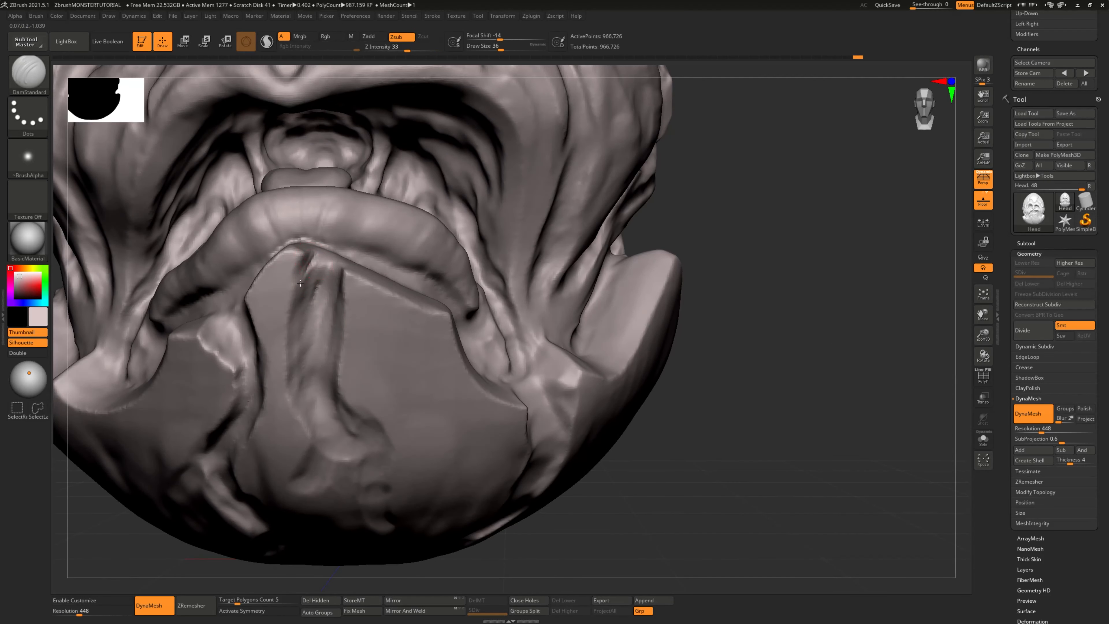
{"action": "left_click_drag", "start_coordinate": [736, 345], "coordinate": [740, 316]}
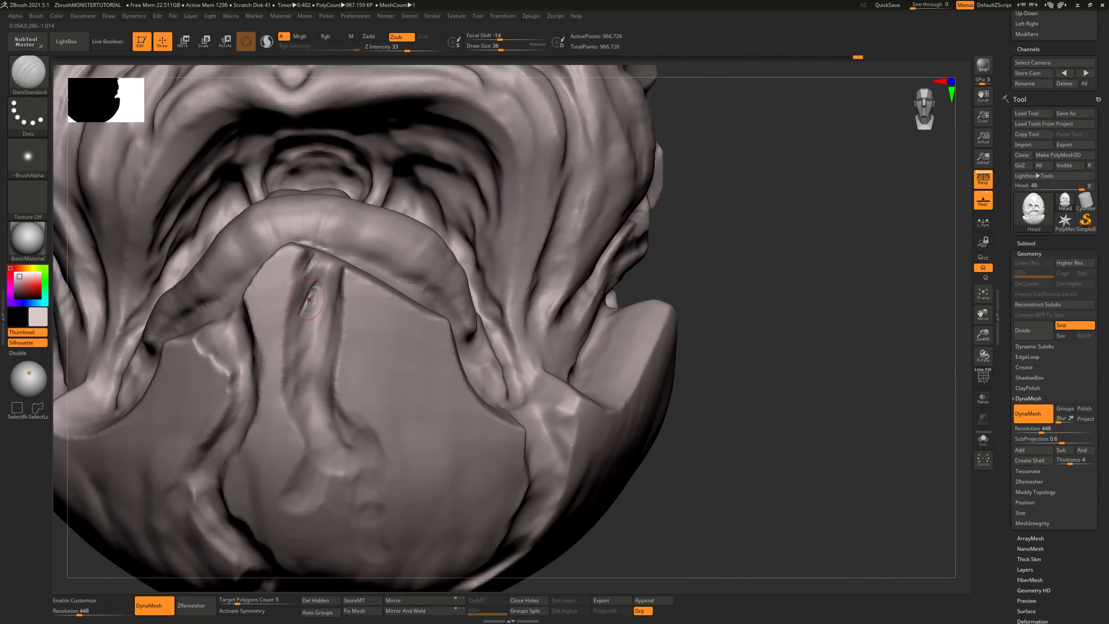
{"action": "left_click_drag", "start_coordinate": [317, 282], "coordinate": [284, 408]}
{"action": "key", "text": "ctrl+z"}
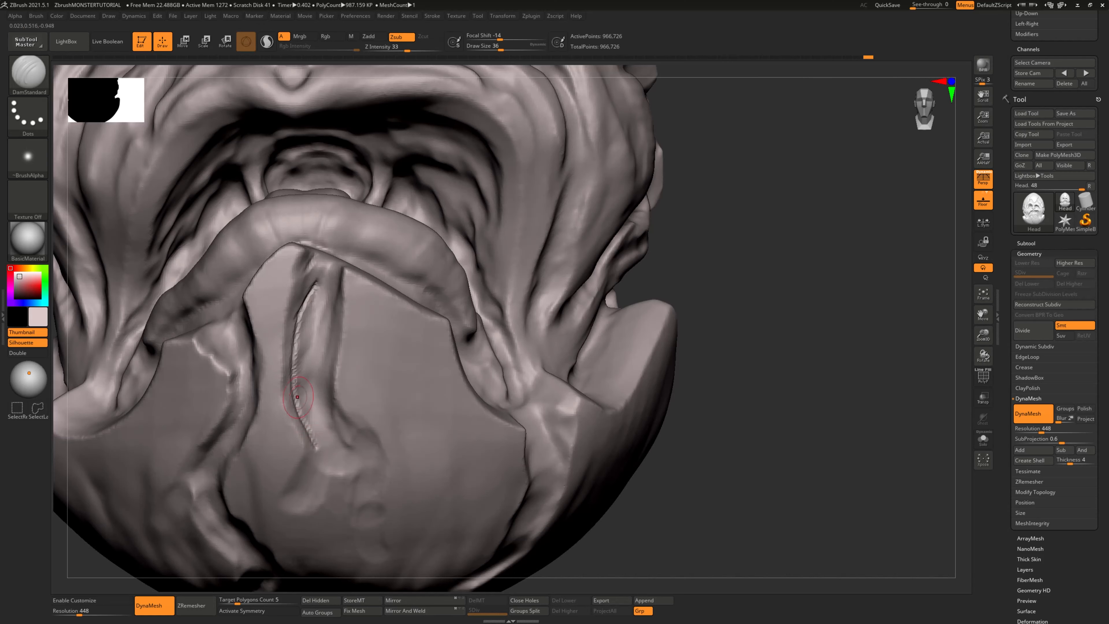
{"action": "left_click_drag", "start_coordinate": [779, 361], "coordinate": [799, 367]}
{"action": "key", "text": "ctrl+z"}
Step: Carve a jagged DamStandard line down the left edge of the central crack, from the lip toward the chin
{"action": "left_click_drag", "start_coordinate": [804, 476], "coordinate": [723, 323]}
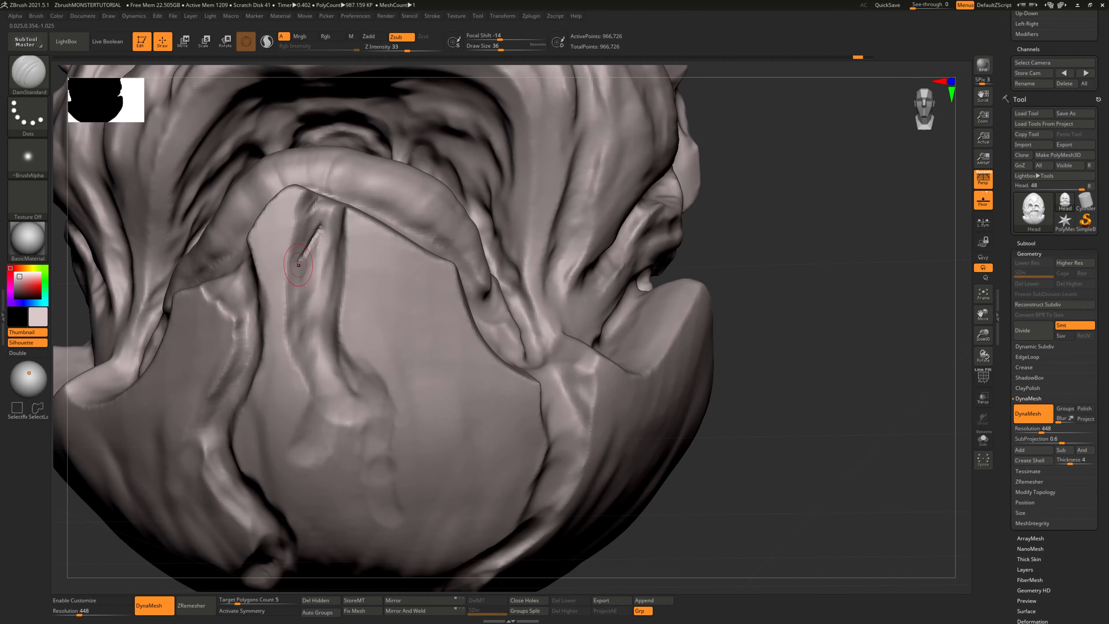
{"action": "mouse_move", "coordinate": [305, 257]}
{"action": "left_mouse_down"}
{"action": "mouse_move", "coordinate": [295, 323]}
{"action": "mouse_move", "coordinate": [317, 376]}
{"action": "left_mouse_up"}
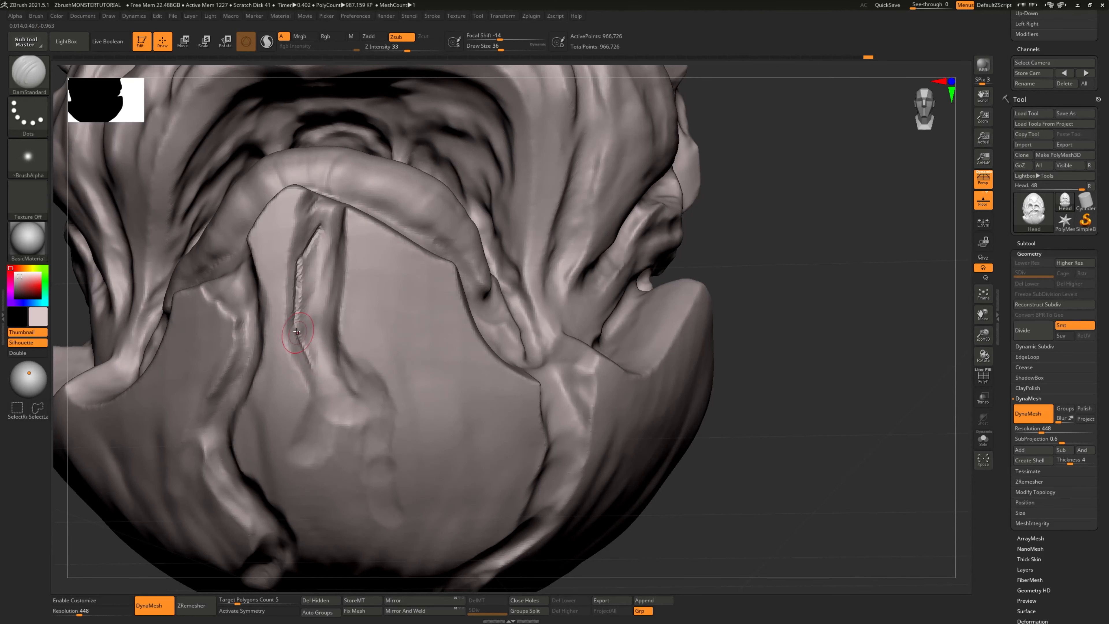
{"action": "mouse_move", "coordinate": [297, 332]}
{"action": "left_mouse_down"}
{"action": "mouse_move", "coordinate": [322, 386]}
{"action": "mouse_move", "coordinate": [307, 424]}
{"action": "left_mouse_up"}
{"action": "left_click_drag", "start_coordinate": [770, 418], "coordinate": [766, 347]}
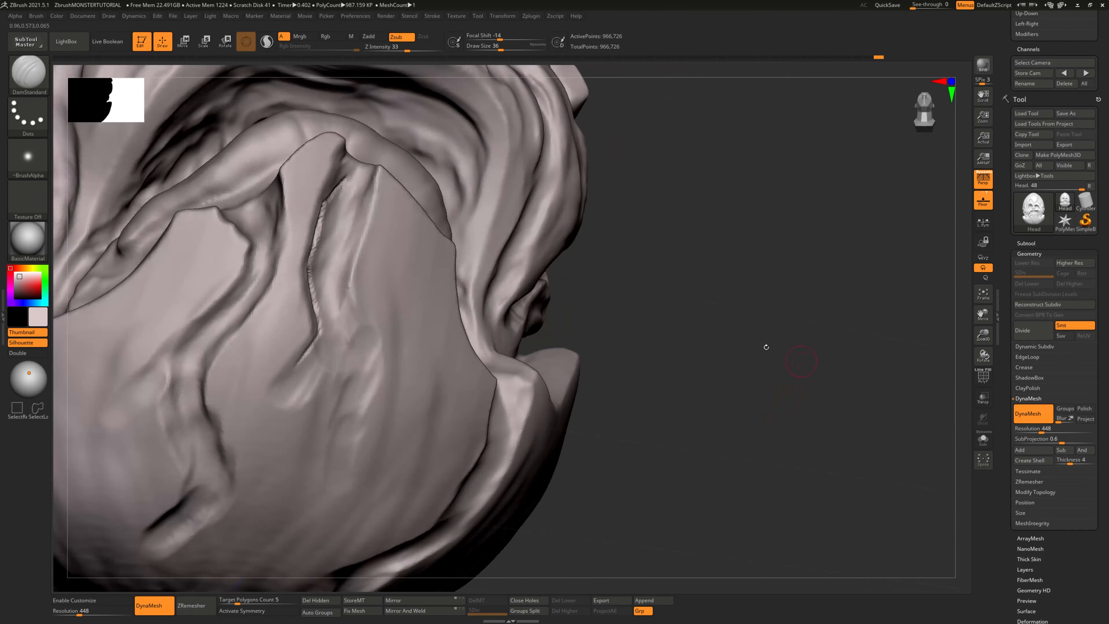
{"action": "left_click_drag", "start_coordinate": [551, 340], "coordinate": [489, 333]}
{"action": "left_click_drag", "start_coordinate": [319, 352], "coordinate": [290, 378]}
{"action": "left_click_drag", "start_coordinate": [725, 370], "coordinate": [690, 367]}
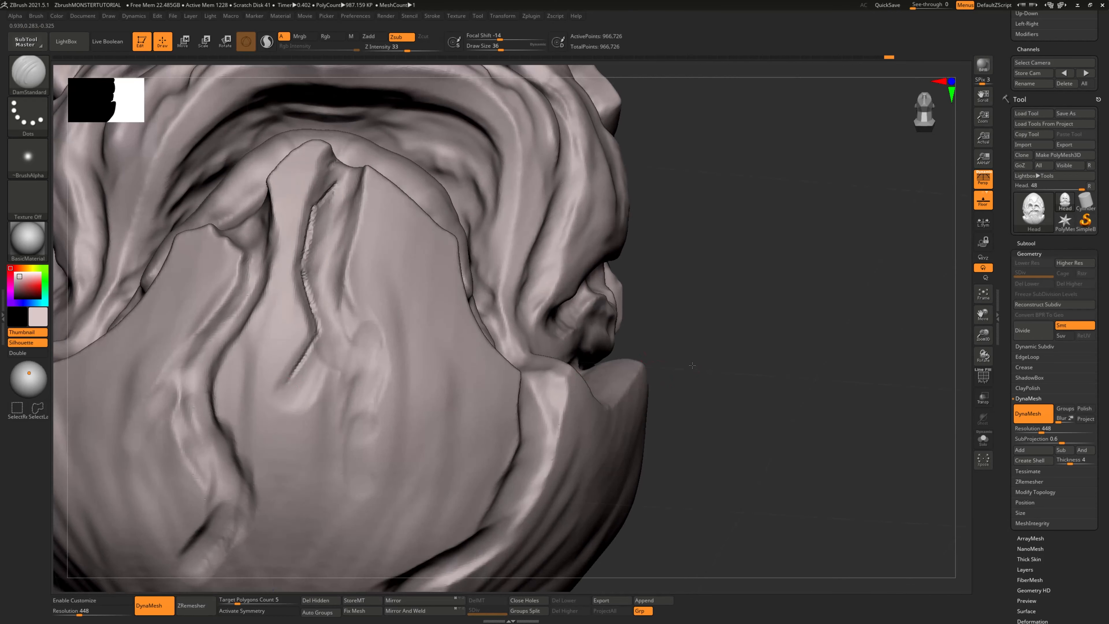
{"action": "mouse_move", "coordinate": [288, 373]}
{"action": "left_mouse_down"}
{"action": "mouse_move", "coordinate": [278, 390]}
{"action": "mouse_move", "coordinate": [290, 438]}
{"action": "left_mouse_up"}
Step: Carve a matching jagged DamStandard line down the right edge of the central crack toward the chin
{"action": "left_click_drag", "start_coordinate": [749, 380], "coordinate": [678, 339], "text": "alt"}
{"action": "left_click_drag", "start_coordinate": [778, 284], "coordinate": [735, 280]}
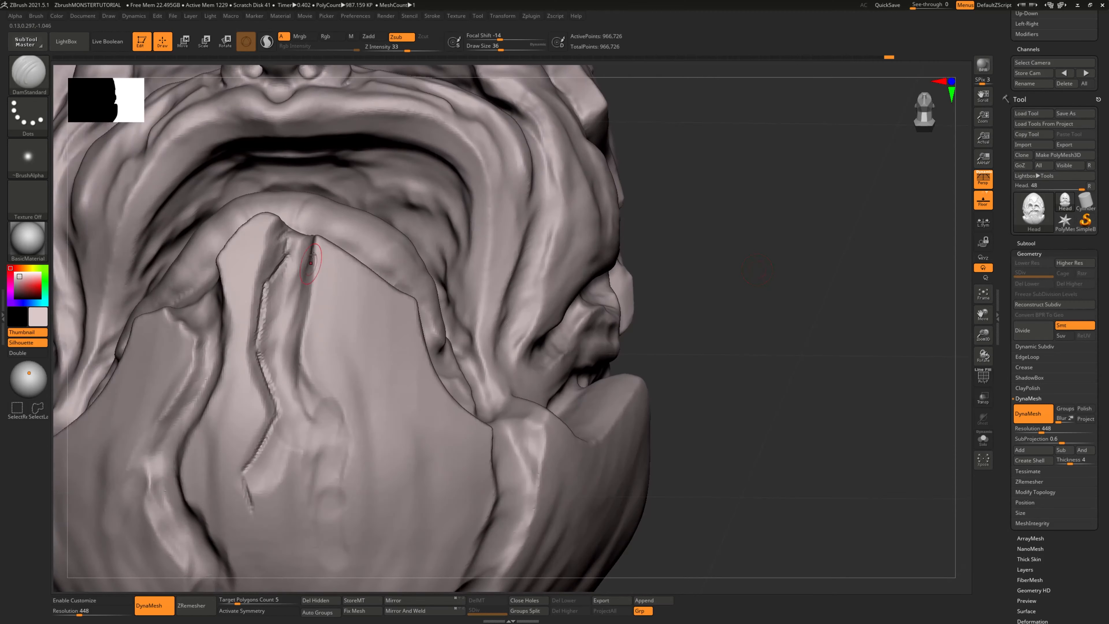
{"action": "mouse_move", "coordinate": [315, 249]}
{"action": "left_mouse_down"}
{"action": "mouse_move", "coordinate": [297, 293]}
{"action": "mouse_move", "coordinate": [300, 342]}
{"action": "left_mouse_up"}
{"action": "left_click_drag", "start_coordinate": [689, 259], "coordinate": [605, 266]}
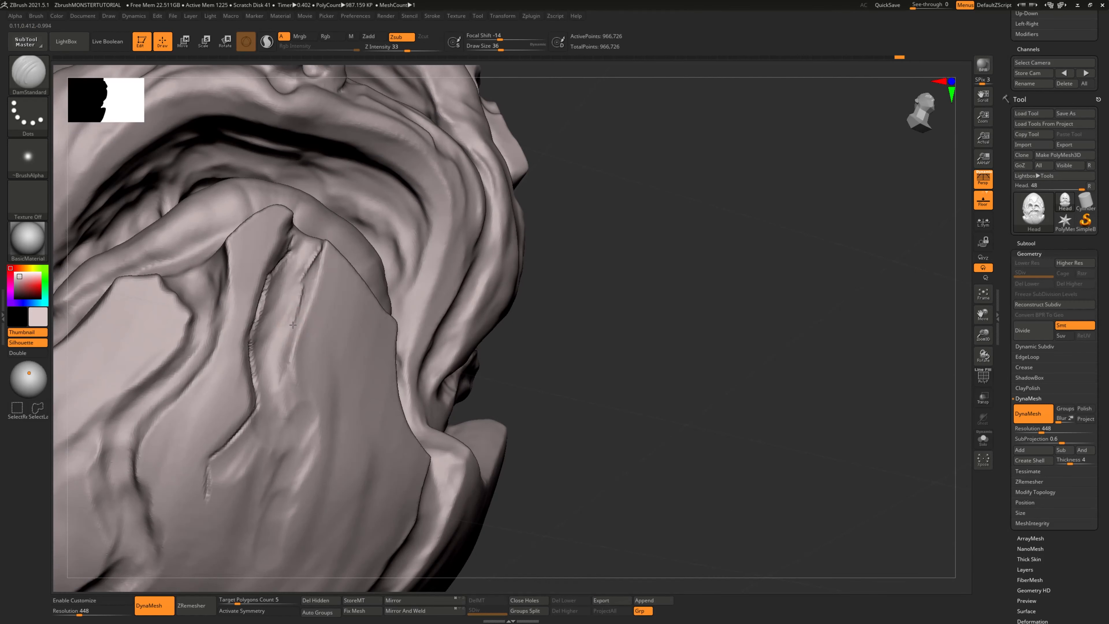
{"action": "mouse_move", "coordinate": [297, 319]}
{"action": "left_mouse_down"}
{"action": "mouse_move", "coordinate": [278, 352]}
{"action": "mouse_move", "coordinate": [284, 381]}
{"action": "left_mouse_up"}
{"action": "left_click_drag", "start_coordinate": [629, 352], "coordinate": [613, 321]}
{"action": "left_click_drag", "start_coordinate": [286, 378], "coordinate": [300, 426]}
{"action": "left_click_drag", "start_coordinate": [698, 411], "coordinate": [663, 353]}
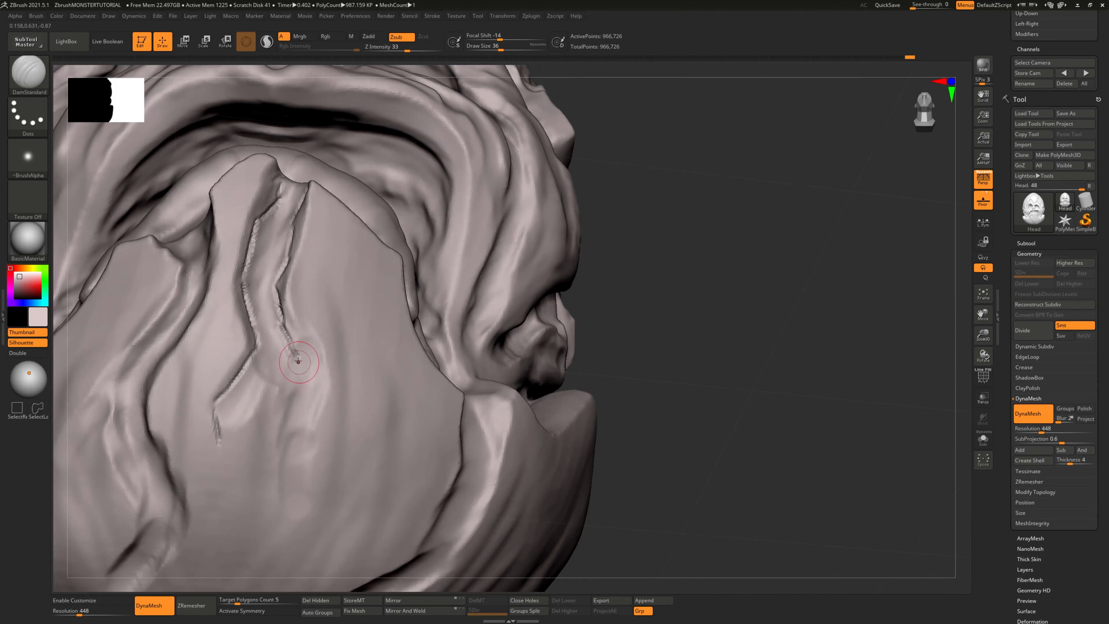
{"action": "mouse_move", "coordinate": [298, 357]}
{"action": "left_mouse_down"}
{"action": "mouse_move", "coordinate": [317, 370]}
{"action": "mouse_move", "coordinate": [308, 428]}
{"action": "left_mouse_up"}
{"action": "left_click_drag", "start_coordinate": [313, 374], "coordinate": [305, 481]}
Step: Try remeshing the carved crack with DynaMesh at resolution 448 without Polish
{"action": "left_click_drag", "start_coordinate": [611, 419], "coordinate": [619, 384]}
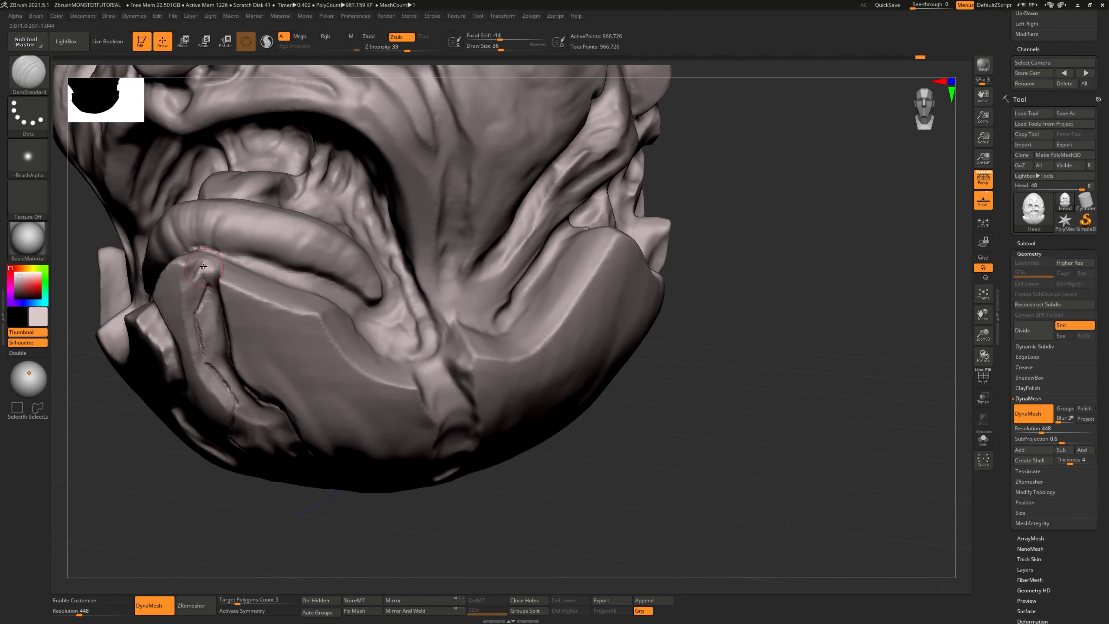
{"action": "left_click_drag", "start_coordinate": [760, 396], "coordinate": [673, 358]}
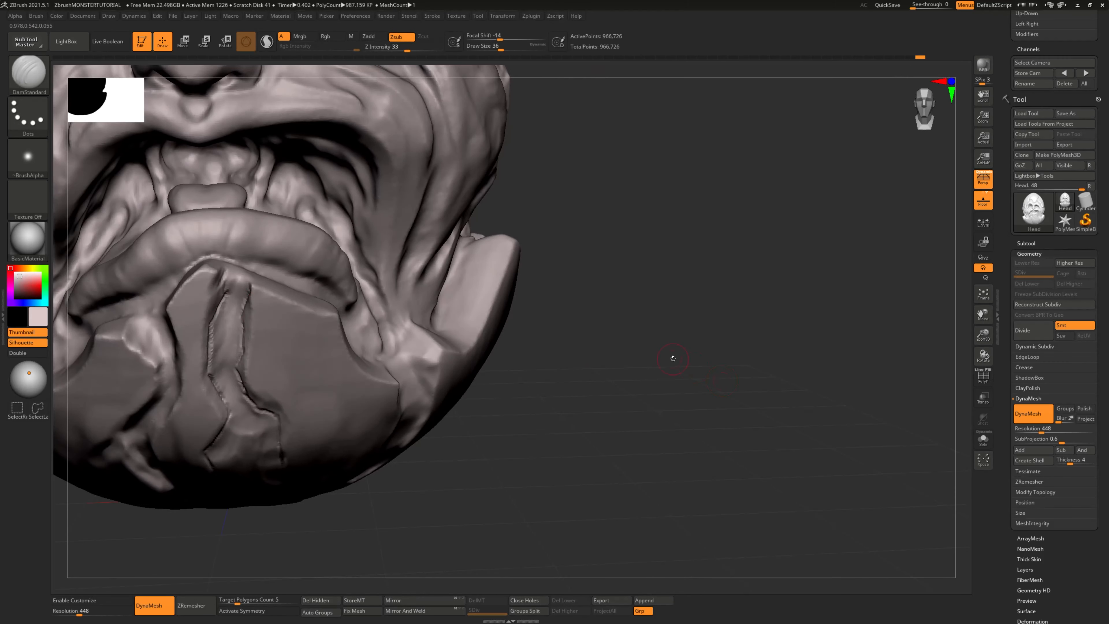
{"action": "left_click_drag", "start_coordinate": [546, 363], "coordinate": [524, 345]}
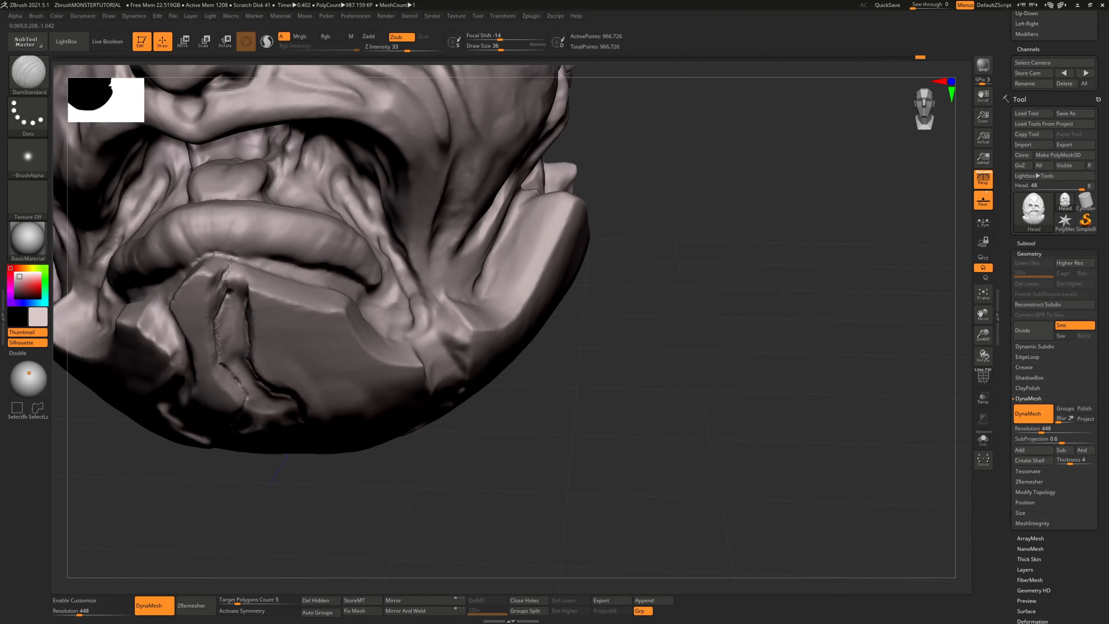
{"action": "left_click_drag", "start_coordinate": [151, 524], "coordinate": [244, 270]}
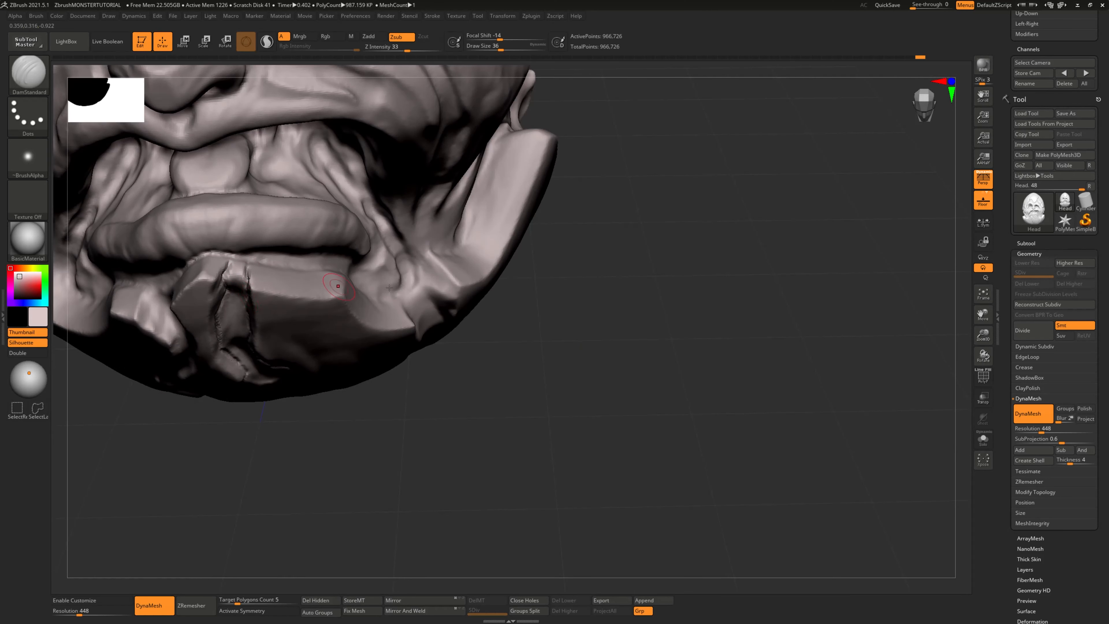
{"action": "left_click_drag", "start_coordinate": [629, 386], "coordinate": [701, 416], "text": "ctrl"}
{"action": "left_click_drag", "start_coordinate": [557, 451], "coordinate": [554, 403]}
{"action": "key", "text": "ctrl+z"}
{"action": "left_click_drag", "start_coordinate": [646, 428], "coordinate": [696, 471], "text": "shift"}
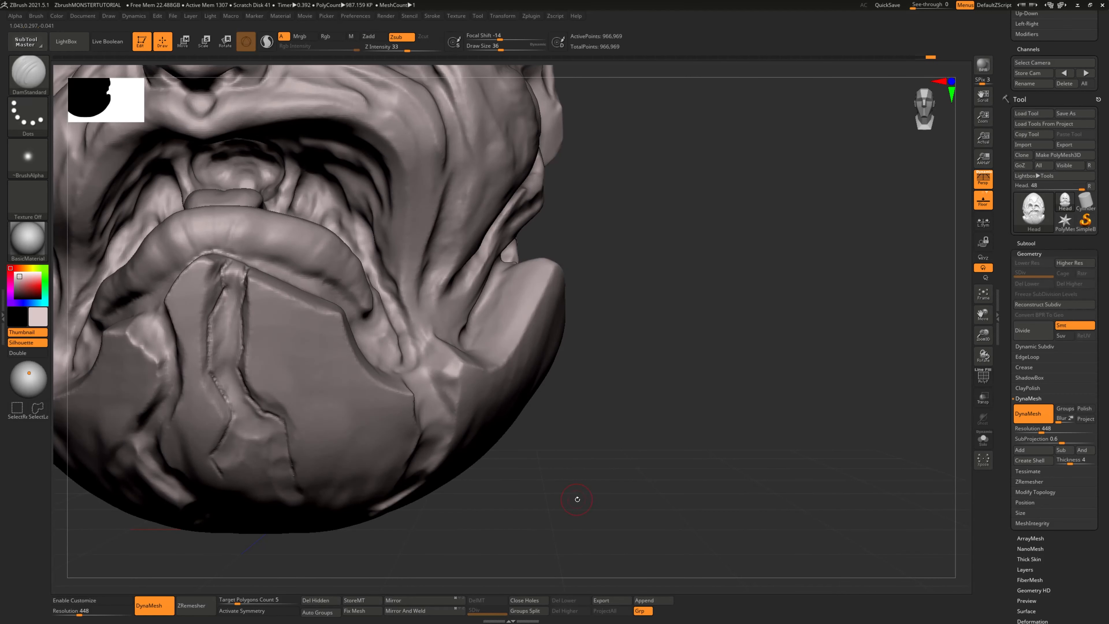
{"action": "key", "text": "ctrl+z"}
Step: Turn on Polish for DynaMesh, remesh the head and shell, and compare the crack before and after remeshing
{"action": "mouse_move", "coordinate": [650, 456]}
{"action": "left_mouse_down"}
{"action": "mouse_move", "coordinate": [712, 419]}
{"action": "mouse_move", "coordinate": [715, 438]}
{"action": "left_mouse_up"}
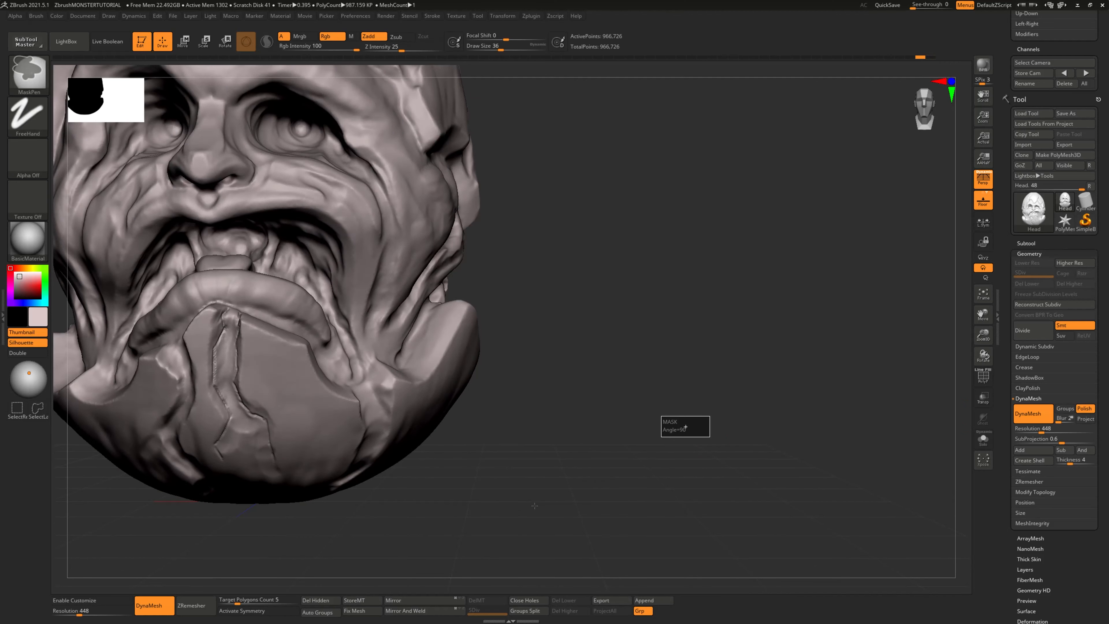
{"action": "left_click_drag", "start_coordinate": [535, 507], "coordinate": [538, 520]}
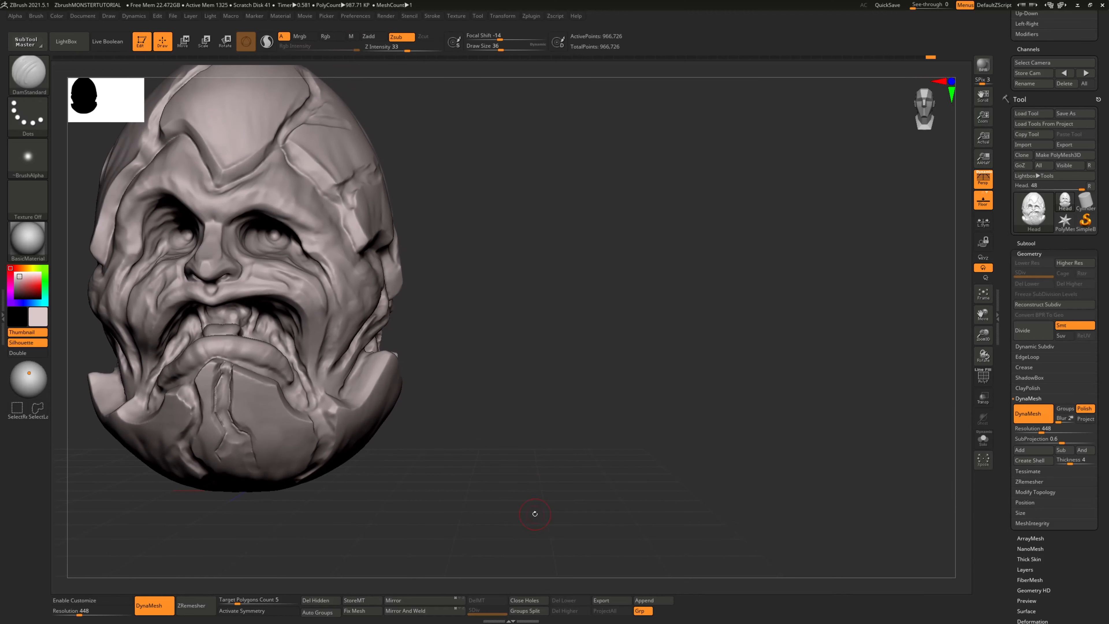
{"action": "left_click_drag", "start_coordinate": [557, 483], "coordinate": [524, 514], "text": "ctrl"}
{"action": "key", "text": "ctrl+z"}
{"action": "mouse_move", "coordinate": [517, 518]}
{"action": "right_mouse_down", "text": "ctrl"}
{"action": "mouse_move", "coordinate": [573, 508]}
{"action": "mouse_move", "coordinate": [611, 458]}
{"action": "right_mouse_up", "text": "ctrl"}
{"action": "key", "text": "ctrl+shift+z"}
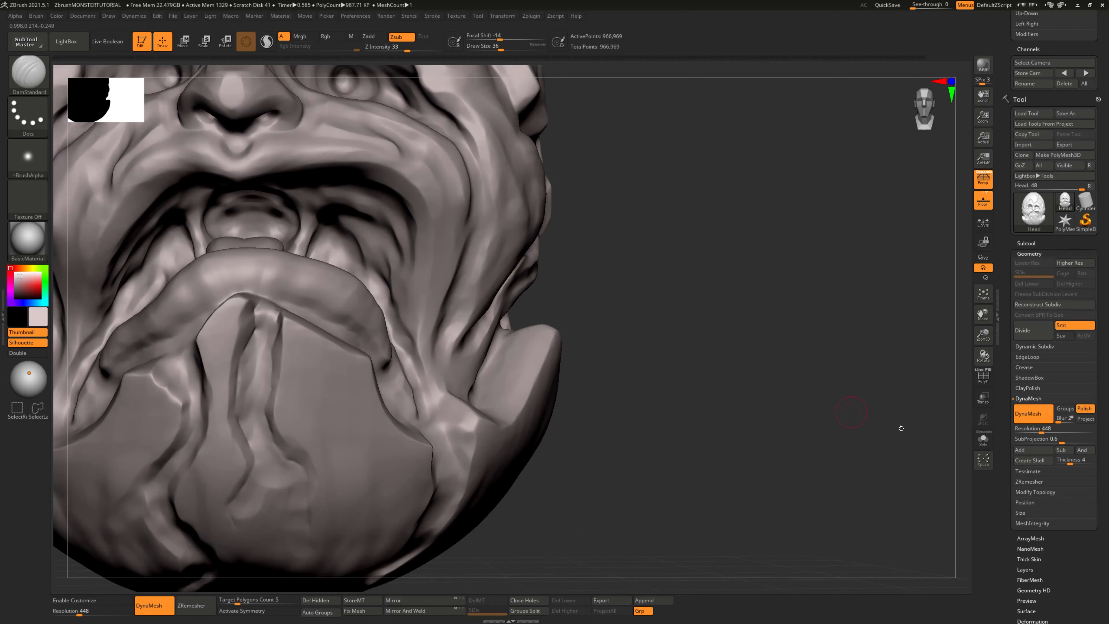
Step: Undo the polished remesh, show the polygon wireframe, and remesh with DynaMesh again
{"action": "key", "text": "ctrl+z"}
{"action": "key", "text": "shift+f"}
{"action": "key", "text": "ctrl+shift+z"}
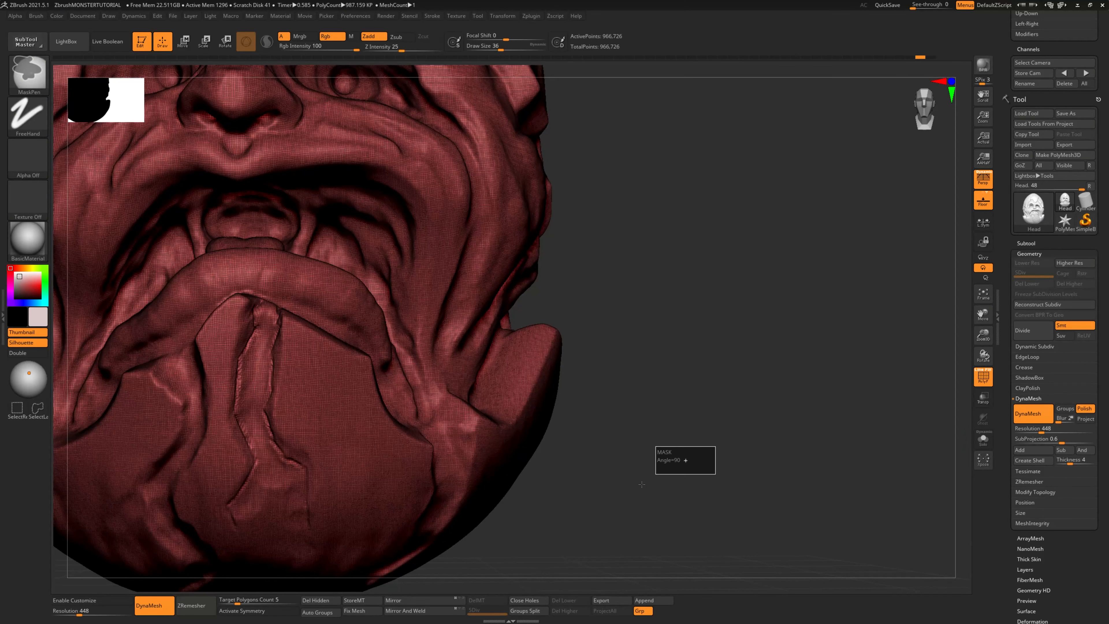
{"action": "key", "text": "ctrl+z"}
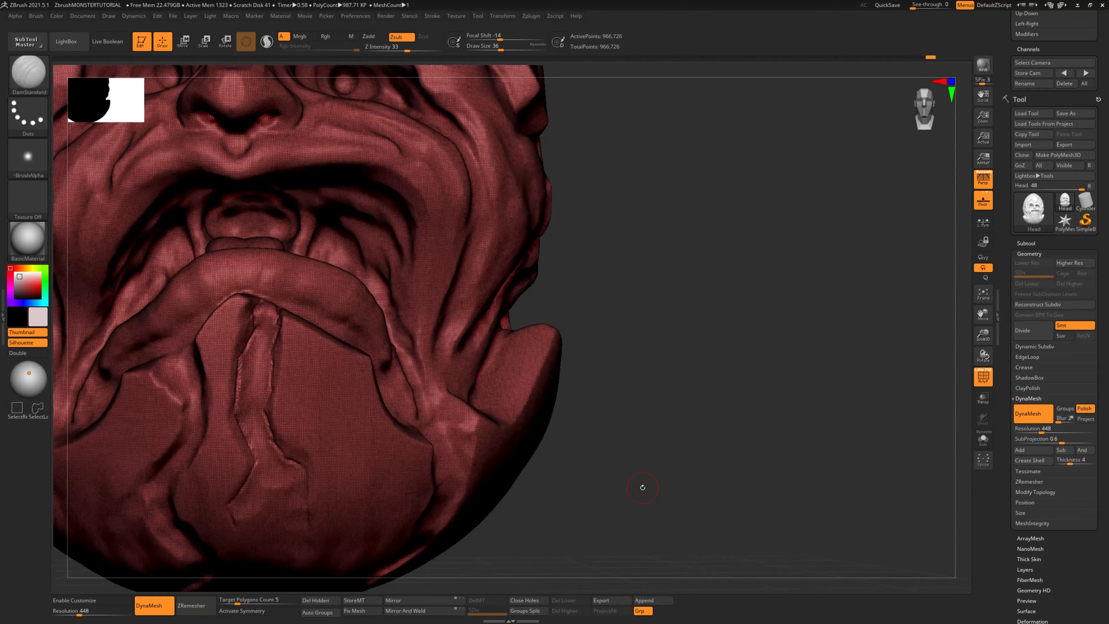
Step: Toggle between the head before and after the polished DynaMesh remesh to compare the crack detail, ending on the unremeshed version
{"action": "key", "text": "ctrl"}
{"action": "key", "text": "ctrl+shift+z"}
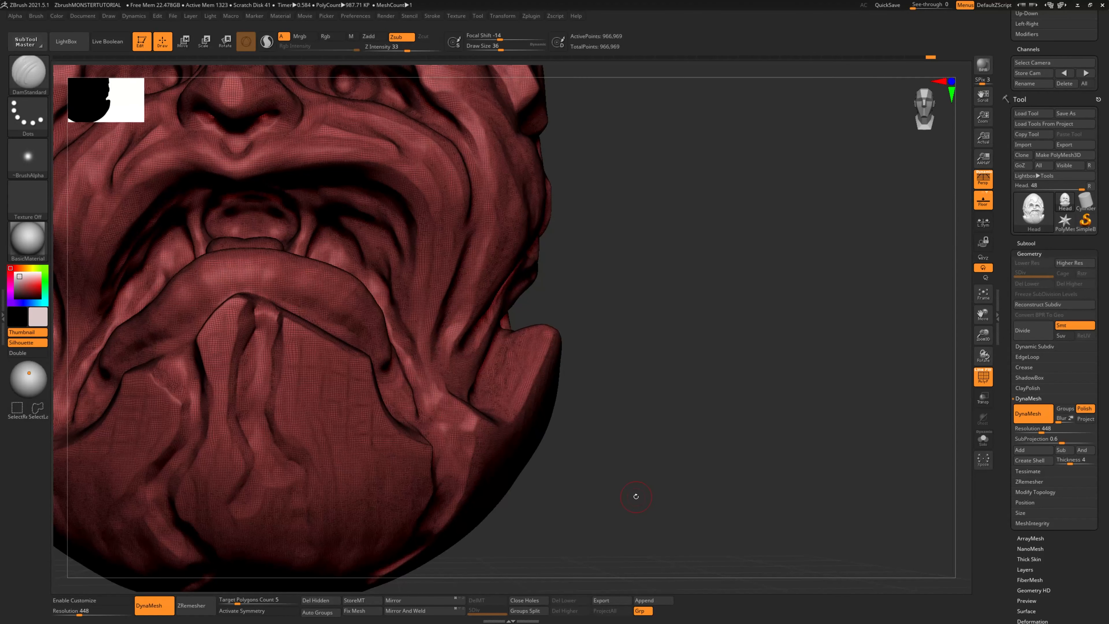
{"action": "key", "text": "ctrl+z"}
{"action": "key", "text": "ctrl+shift+z"}
{"action": "key", "text": "ctrl+z"}
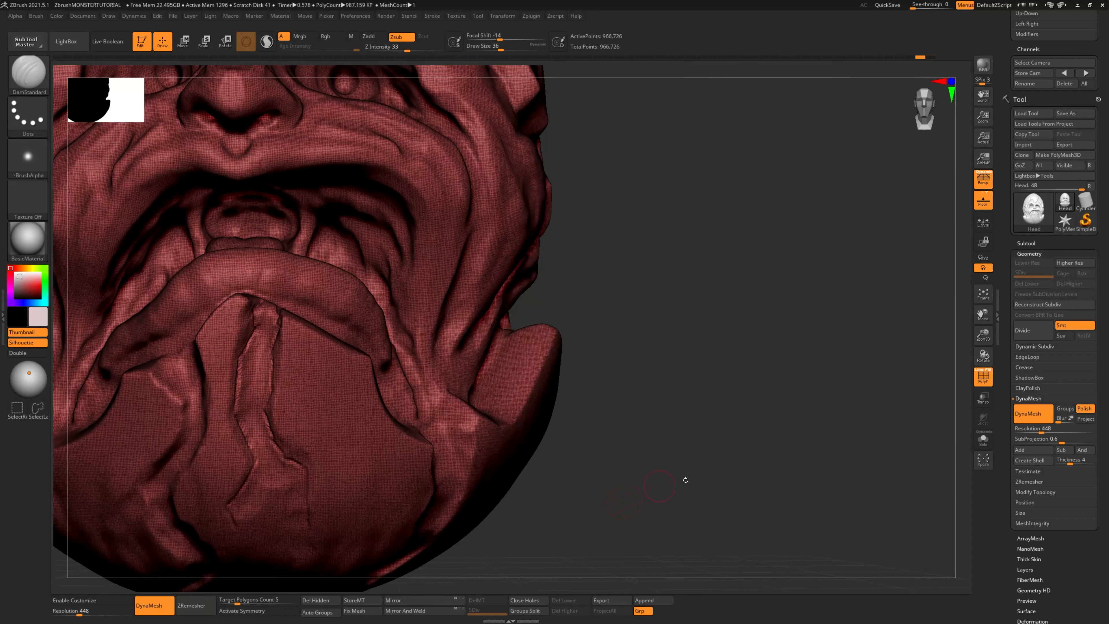
Step: Hide the polygon wireframe, turn off Polish, and remesh the head and shell with DynaMesh at resolution 600
{"action": "left_click", "coordinate": [981, 381]}
{"action": "left_click_drag", "start_coordinate": [738, 436], "coordinate": [683, 489]}
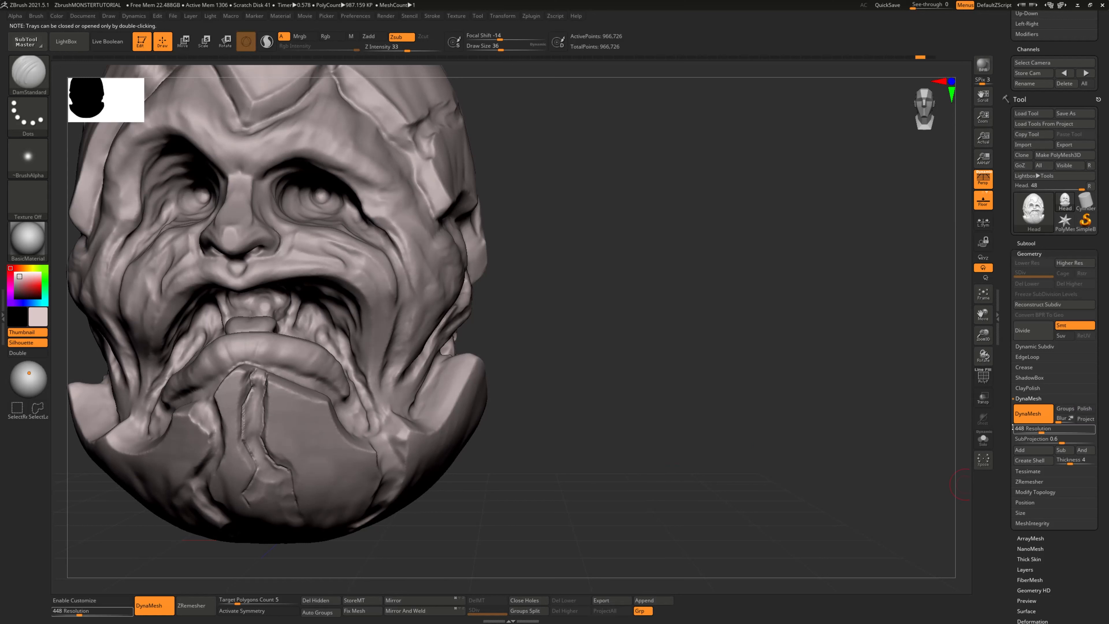
{"action": "left_click", "coordinate": [1041, 429]}
{"action": "type", "text": "600"}
{"action": "key", "text": "Return"}
{"action": "left_click_drag", "start_coordinate": [743, 308], "coordinate": [741, 399], "text": "ctrl"}
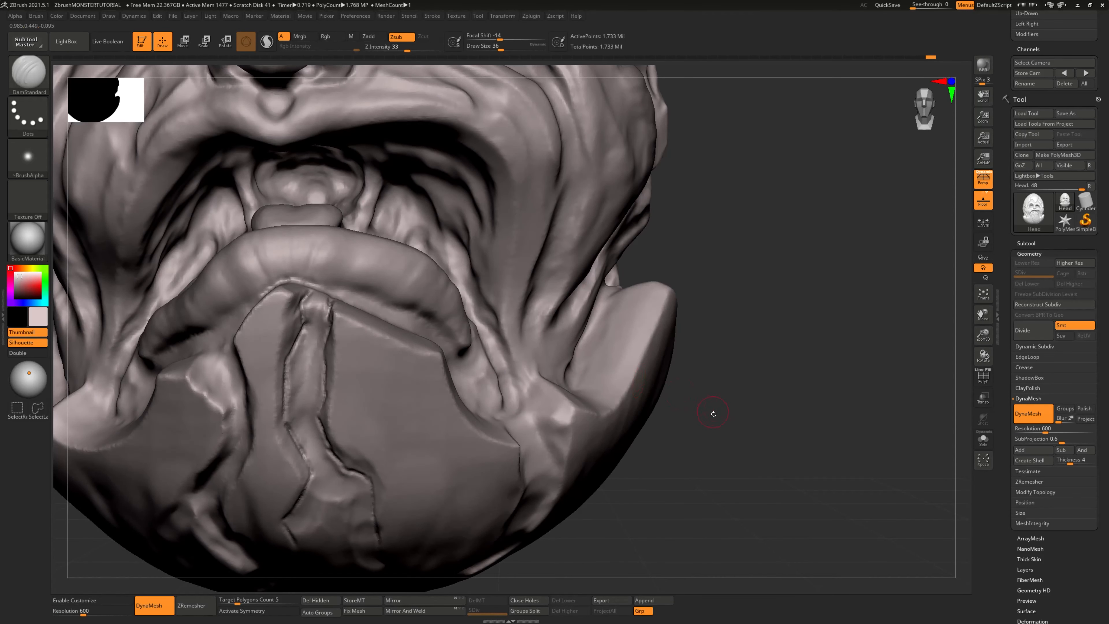
Step: Carve short DamStandard grooves inside the upper part of the left crack, just below the lower lip
{"action": "left_click_drag", "start_coordinate": [756, 402], "coordinate": [743, 341]}
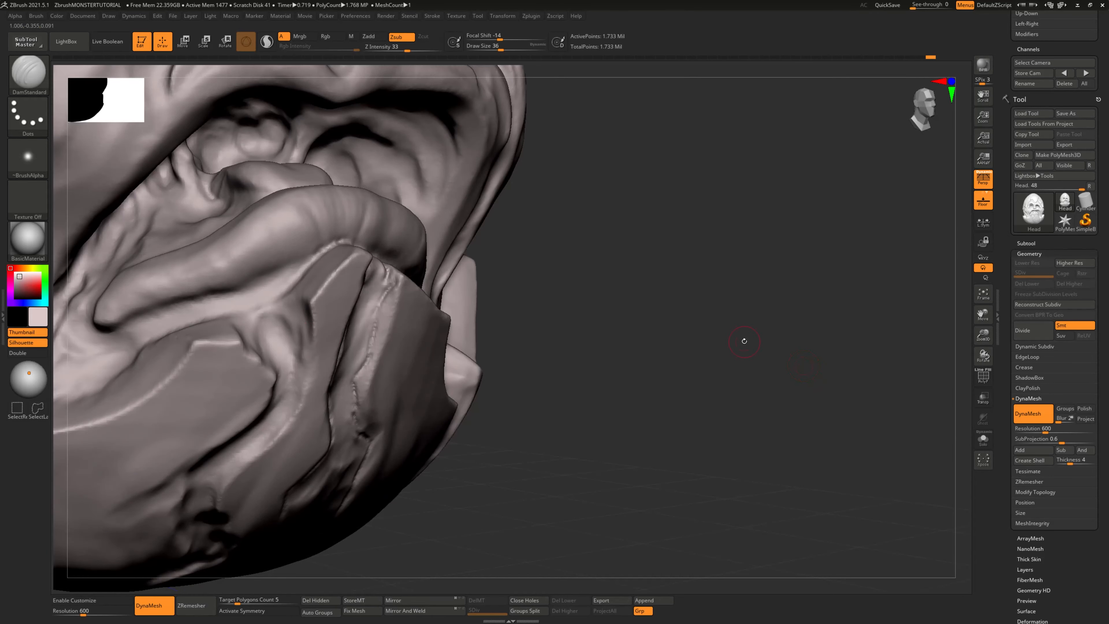
{"action": "left_click_drag", "start_coordinate": [295, 343], "coordinate": [298, 380]}
{"action": "left_click_drag", "start_coordinate": [522, 350], "coordinate": [535, 319]}
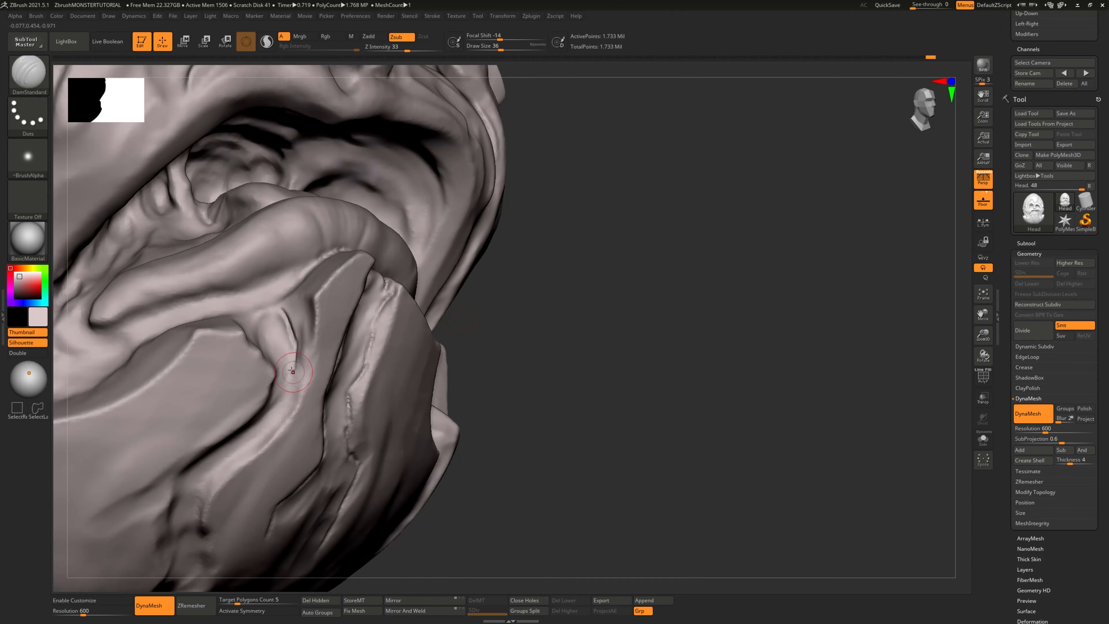
{"action": "left_click_drag", "start_coordinate": [286, 338], "coordinate": [297, 377]}
{"action": "left_click_drag", "start_coordinate": [738, 379], "coordinate": [559, 493], "text": "ctrl"}
{"action": "mouse_move", "coordinate": [267, 320]}
{"action": "left_mouse_down"}
{"action": "mouse_move", "coordinate": [280, 324]}
{"action": "mouse_move", "coordinate": [272, 344]}
{"action": "left_mouse_up"}
{"action": "mouse_move", "coordinate": [688, 379]}
{"action": "left_mouse_down", "text": "ctrl"}
{"action": "mouse_move", "coordinate": [617, 421]}
{"action": "mouse_move", "coordinate": [459, 473]}
{"action": "left_mouse_up", "text": "ctrl"}
{"action": "left_click_drag", "start_coordinate": [646, 426], "coordinate": [650, 430], "text": "shift"}
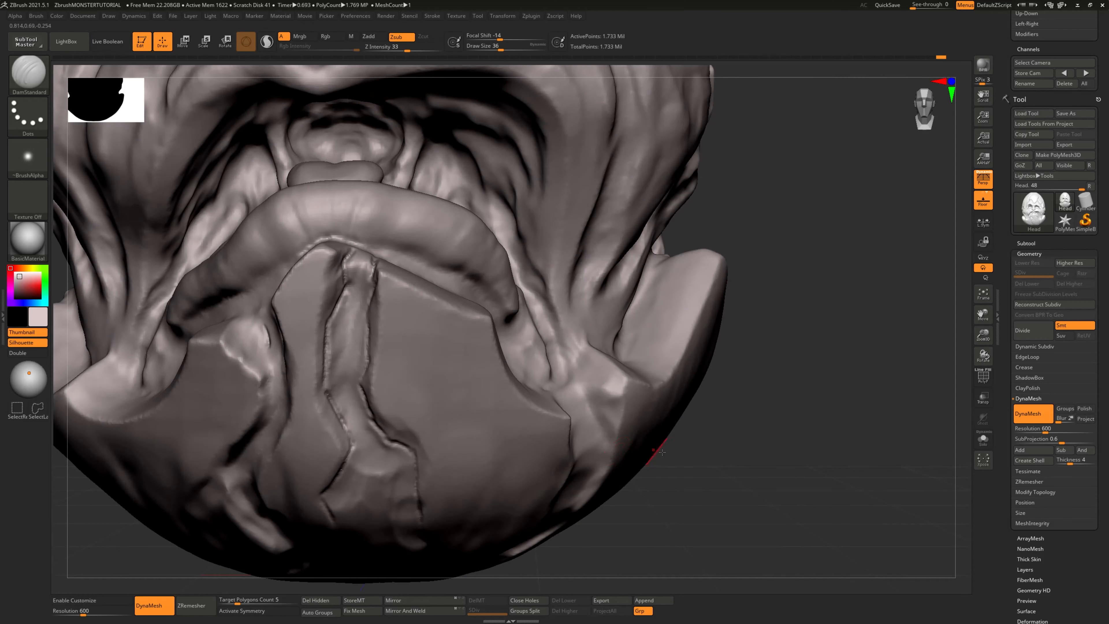
Step: Carve the left crack's outer edge from the shell rim downward, adding a sharp notch at its lower bend
{"action": "left_click_drag", "start_coordinate": [719, 466], "coordinate": [594, 403]}
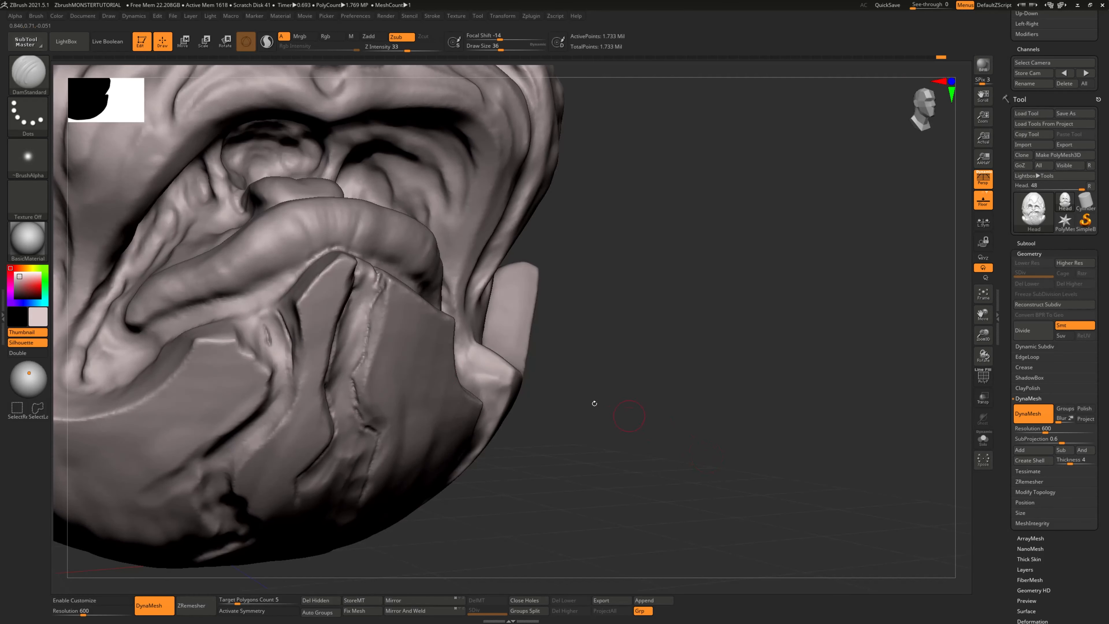
{"action": "left_click_drag", "start_coordinate": [603, 319], "coordinate": [629, 307]}
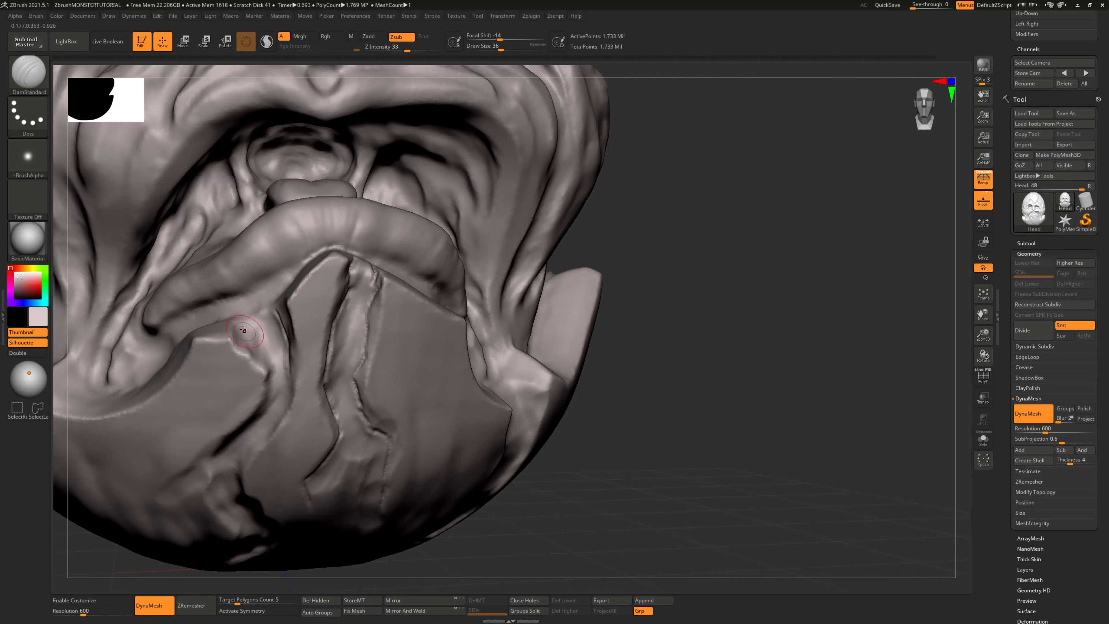
{"action": "right_click_drag", "start_coordinate": [256, 341], "coordinate": [205, 342]}
{"action": "left_click_drag", "start_coordinate": [236, 340], "coordinate": [258, 352]}
{"action": "left_click_drag", "start_coordinate": [750, 475], "coordinate": [782, 451]}
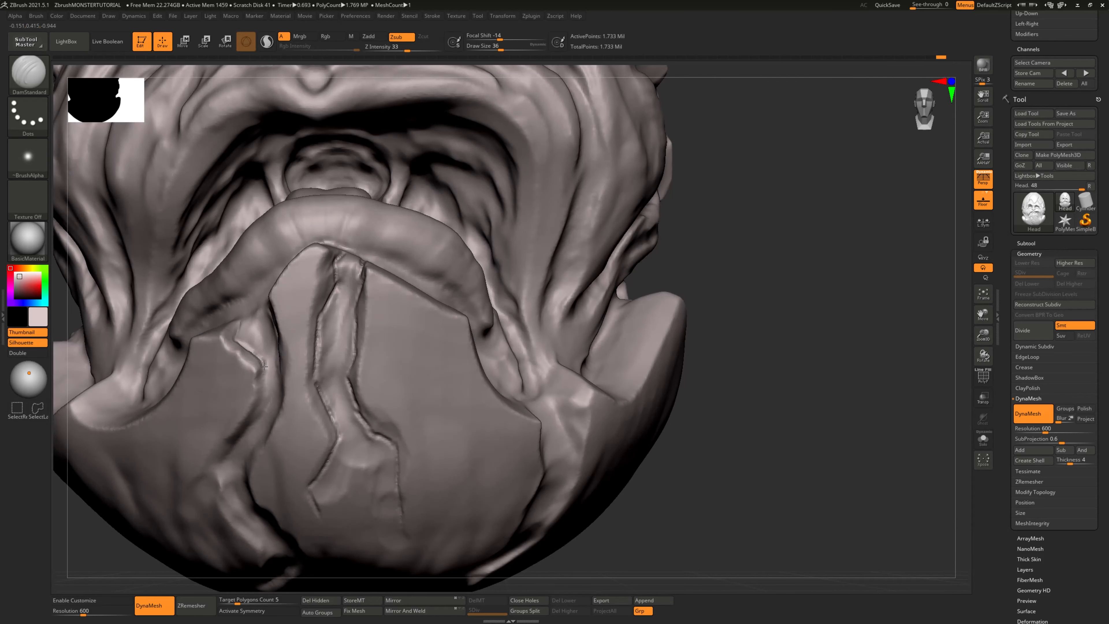
{"action": "right_click_drag", "start_coordinate": [264, 366], "coordinate": [270, 291]}
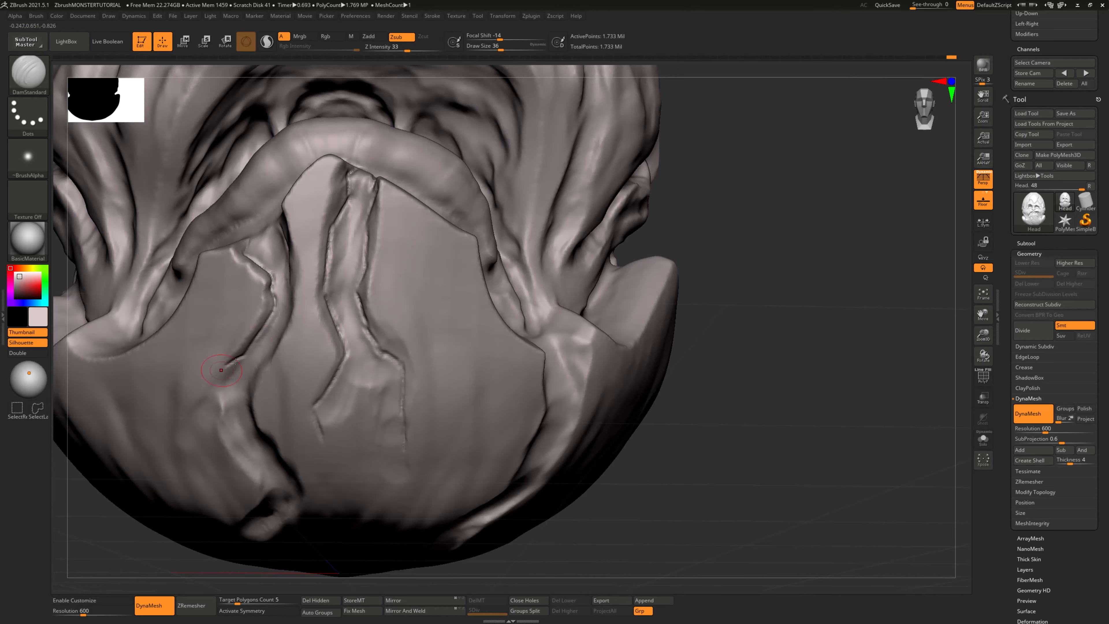
{"action": "mouse_move", "coordinate": [650, 439]}
{"action": "left_mouse_down", "text": "alt"}
{"action": "mouse_move", "coordinate": [603, 455]}
{"action": "mouse_move", "coordinate": [712, 474]}
{"action": "mouse_move", "coordinate": [728, 495]}
{"action": "mouse_move", "coordinate": [738, 403]}
{"action": "mouse_move", "coordinate": [706, 398]}
{"action": "left_mouse_up", "text": "alt"}
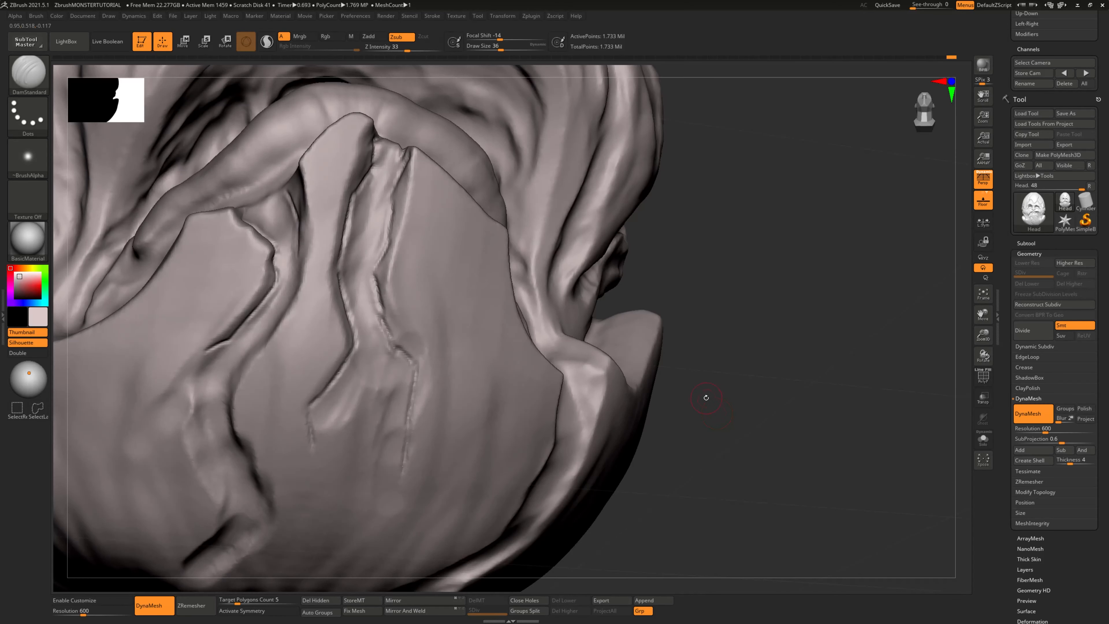
{"action": "left_click_drag", "start_coordinate": [226, 348], "coordinate": [192, 382]}
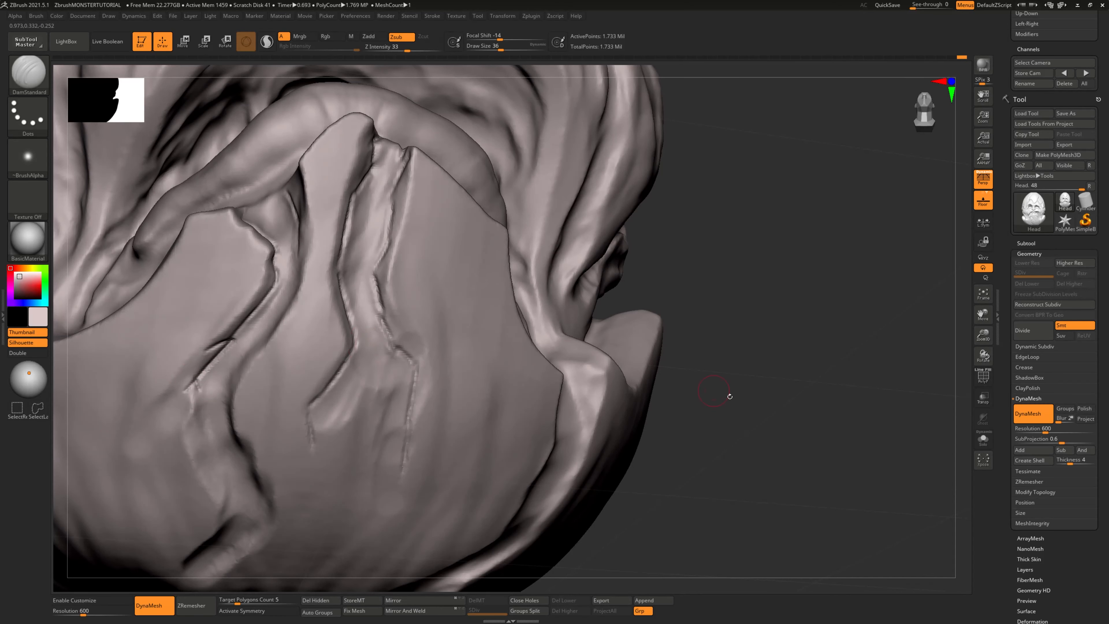
Step: Cut DamStandard grooves into the broken shell rim at the tops of the left and central cracks
{"action": "left_click_drag", "start_coordinate": [730, 396], "coordinate": [485, 287]}
{"action": "left_click_drag", "start_coordinate": [531, 231], "coordinate": [537, 261]}
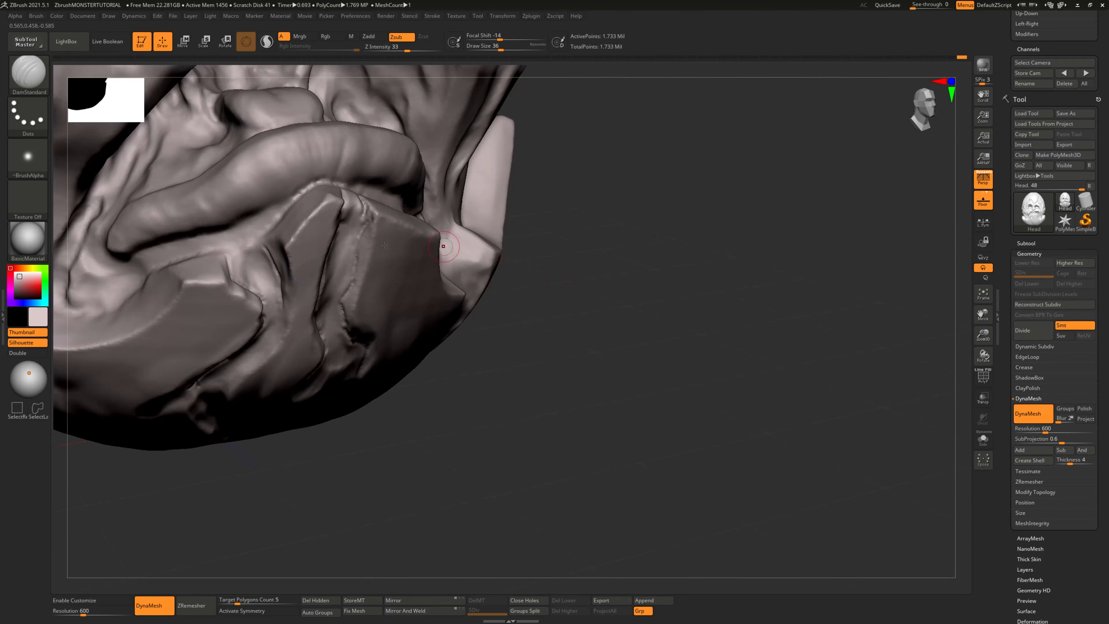
{"action": "left_click_drag", "start_coordinate": [227, 250], "coordinate": [248, 244]}
{"action": "left_click_drag", "start_coordinate": [527, 236], "coordinate": [512, 213]}
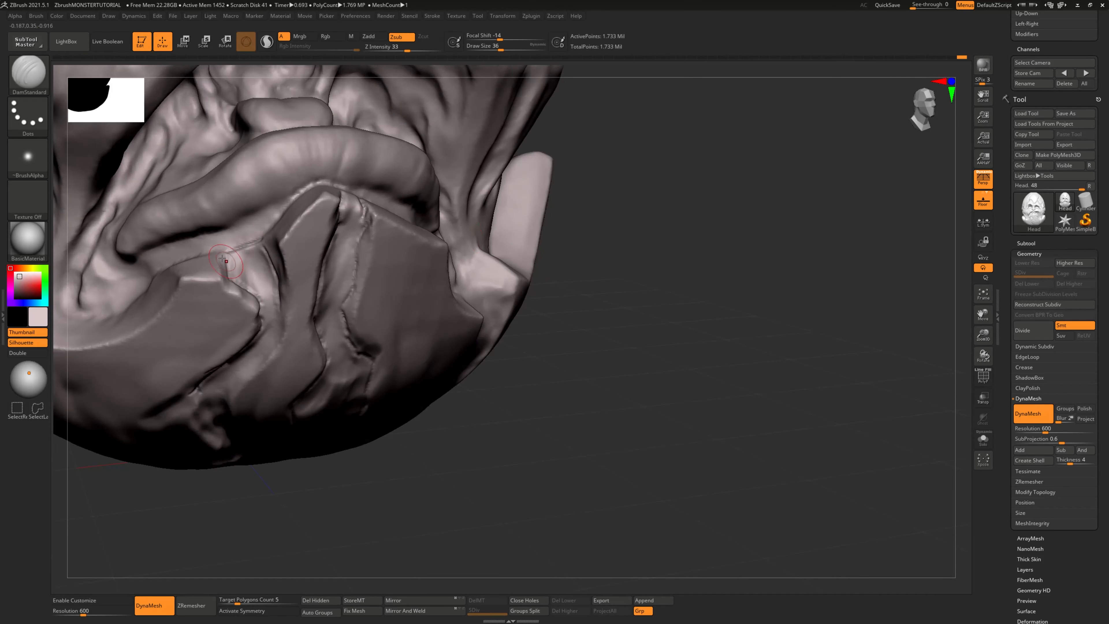
{"action": "left_click_drag", "start_coordinate": [546, 282], "coordinate": [366, 251]}
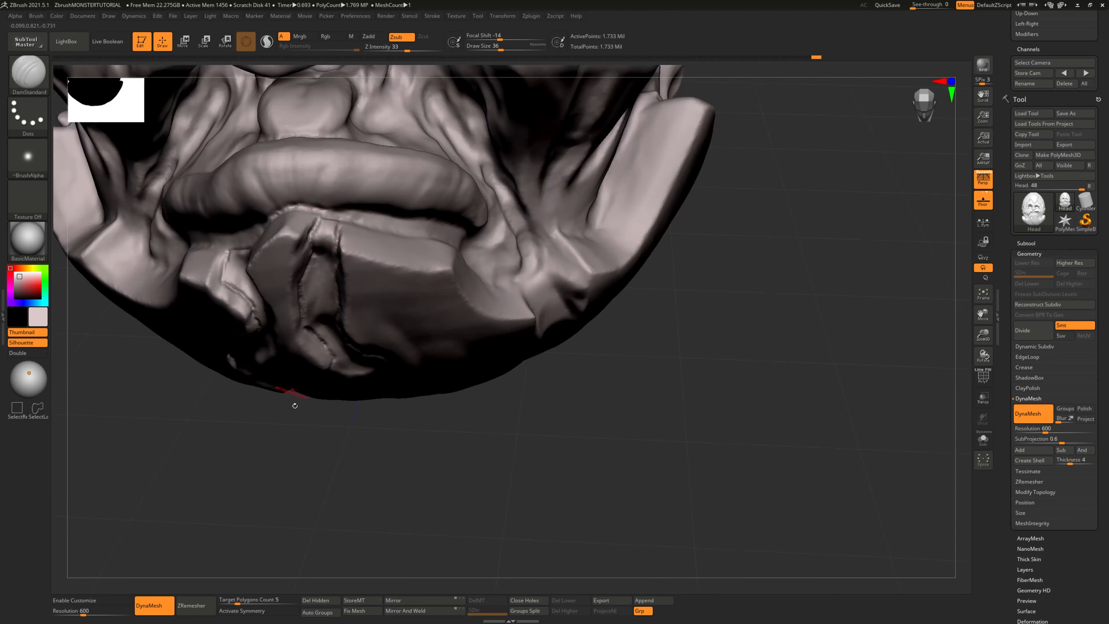
{"action": "left_click_drag", "start_coordinate": [294, 406], "coordinate": [301, 385]}
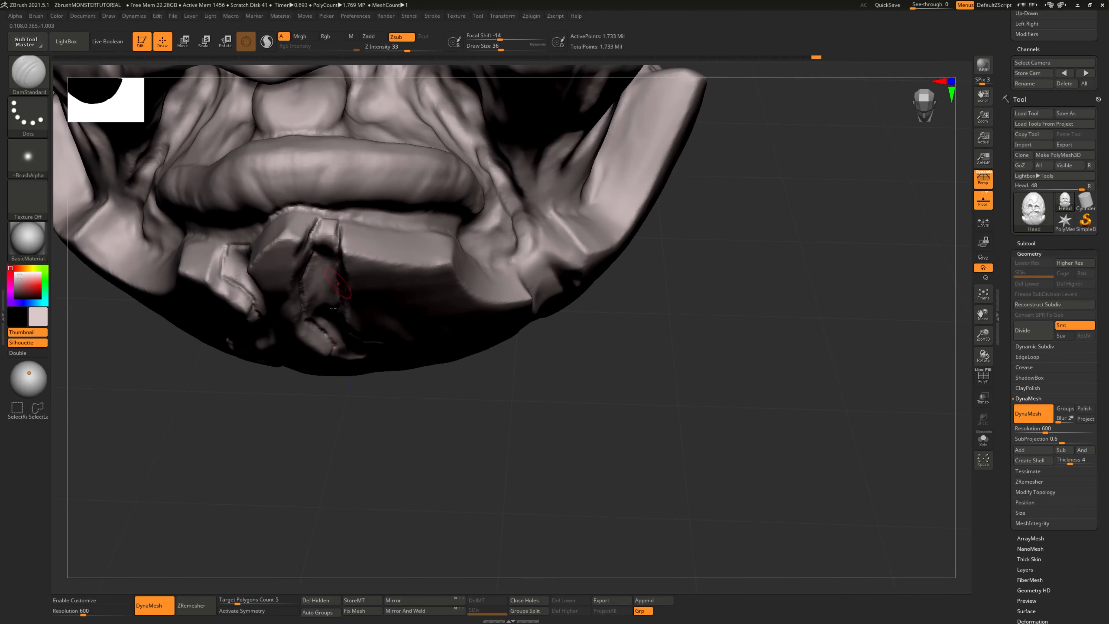
{"action": "left_click_drag", "start_coordinate": [308, 432], "coordinate": [305, 329]}
{"action": "left_click_drag", "start_coordinate": [337, 230], "coordinate": [330, 262]}
{"action": "left_click_drag", "start_coordinate": [736, 385], "coordinate": [734, 345], "text": "alt"}
{"action": "mouse_move", "coordinate": [642, 267]}
{"action": "left_mouse_down"}
{"action": "mouse_move", "coordinate": [659, 283]}
{"action": "mouse_move", "coordinate": [651, 276]}
{"action": "left_mouse_up"}
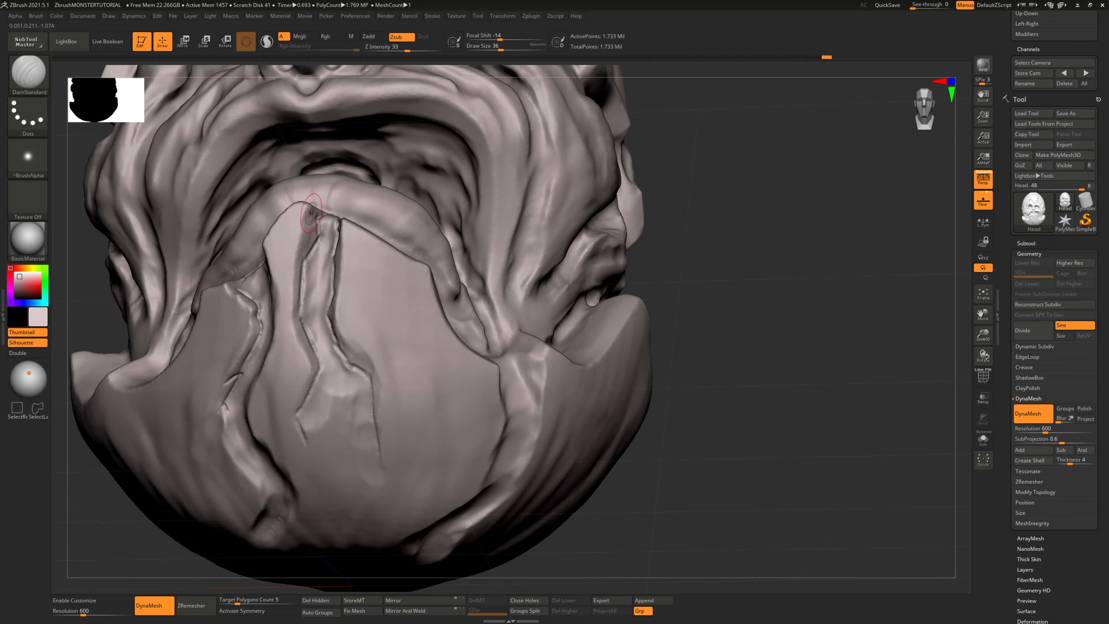
Step: Deepen both jagged edges of the central crack from the lip down the chin, undoing the unwanted stroke
{"action": "mouse_move", "coordinate": [294, 234]}
{"action": "left_mouse_down"}
{"action": "mouse_move", "coordinate": [300, 224]}
{"action": "mouse_move", "coordinate": [290, 289]}
{"action": "mouse_move", "coordinate": [311, 377]}
{"action": "left_mouse_up"}
{"action": "key", "text": "ctrl+z"}
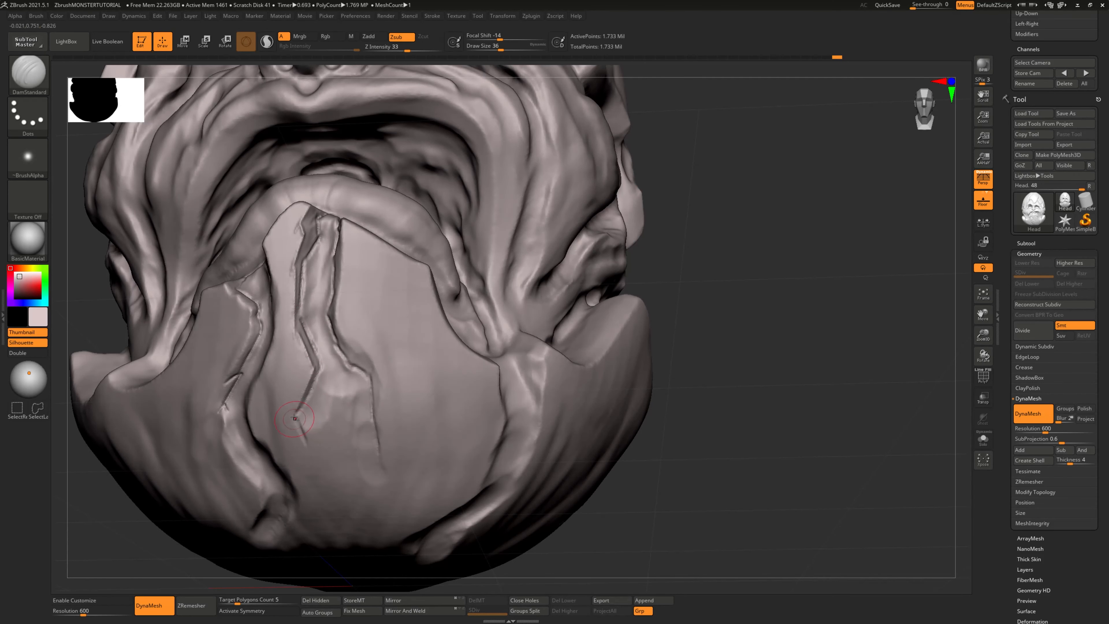
{"action": "left_click_drag", "start_coordinate": [678, 364], "coordinate": [671, 359]}
{"action": "mouse_move", "coordinate": [346, 226]}
{"action": "left_mouse_down"}
{"action": "mouse_move", "coordinate": [339, 328]}
{"action": "mouse_move", "coordinate": [376, 377]}
{"action": "left_mouse_up"}
{"action": "left_click_drag", "start_coordinate": [651, 419], "coordinate": [566, 259]}
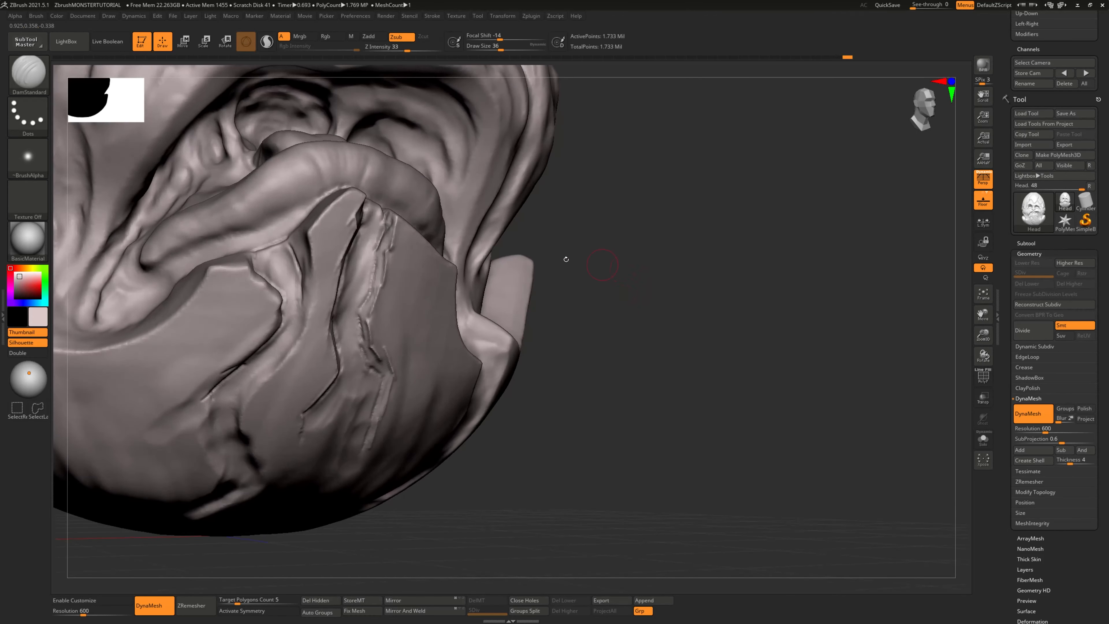
Step: Sharpen the left crack's outer edge from the shell rim down to its branching lower end
{"action": "mouse_move", "coordinate": [310, 246]}
{"action": "left_mouse_down"}
{"action": "mouse_move", "coordinate": [320, 303]}
{"action": "mouse_move", "coordinate": [273, 379]}
{"action": "left_mouse_up"}
{"action": "left_click_drag", "start_coordinate": [624, 338], "coordinate": [558, 336]}
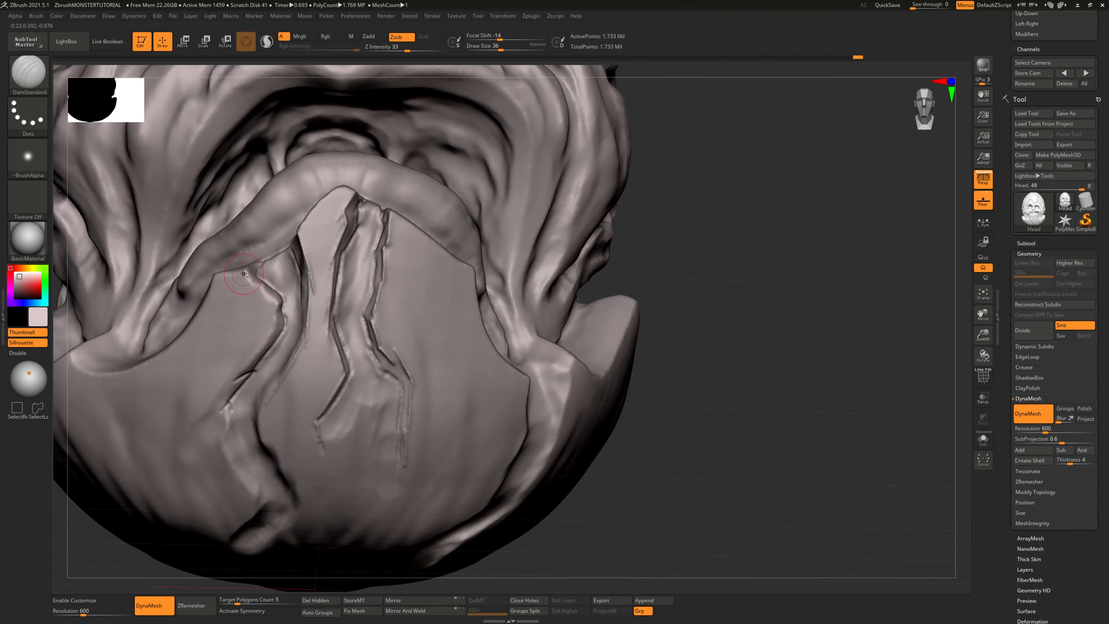
{"action": "mouse_move", "coordinate": [245, 272]}
{"action": "left_mouse_down"}
{"action": "mouse_move", "coordinate": [277, 307]}
{"action": "mouse_move", "coordinate": [274, 326]}
{"action": "mouse_move", "coordinate": [209, 391]}
{"action": "left_mouse_up"}
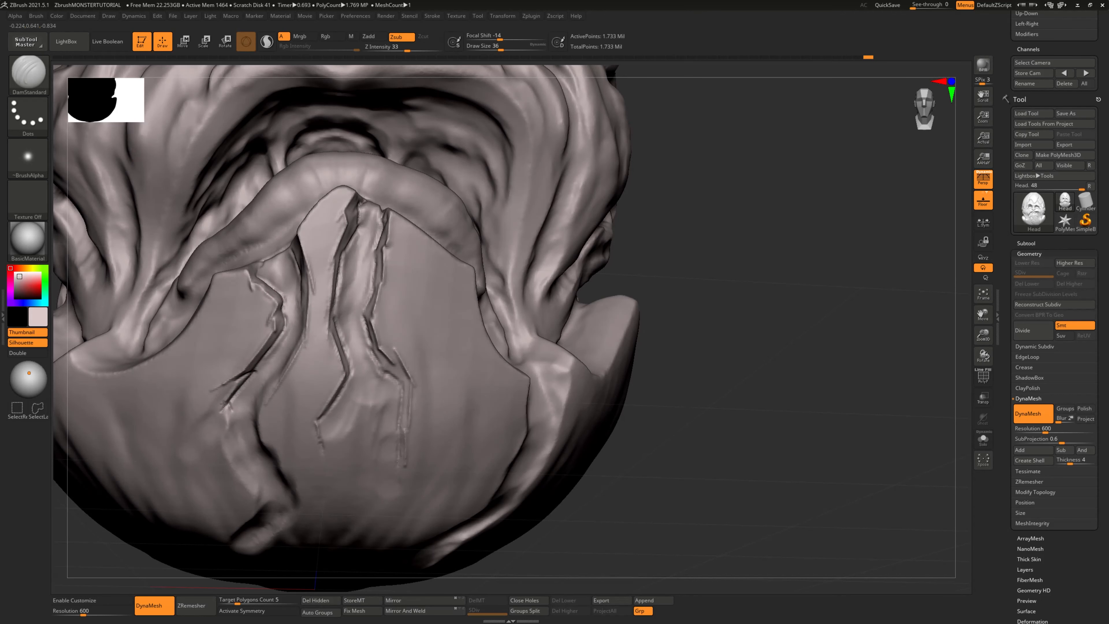
{"action": "left_click_drag", "start_coordinate": [592, 444], "coordinate": [627, 448], "text": "alt"}
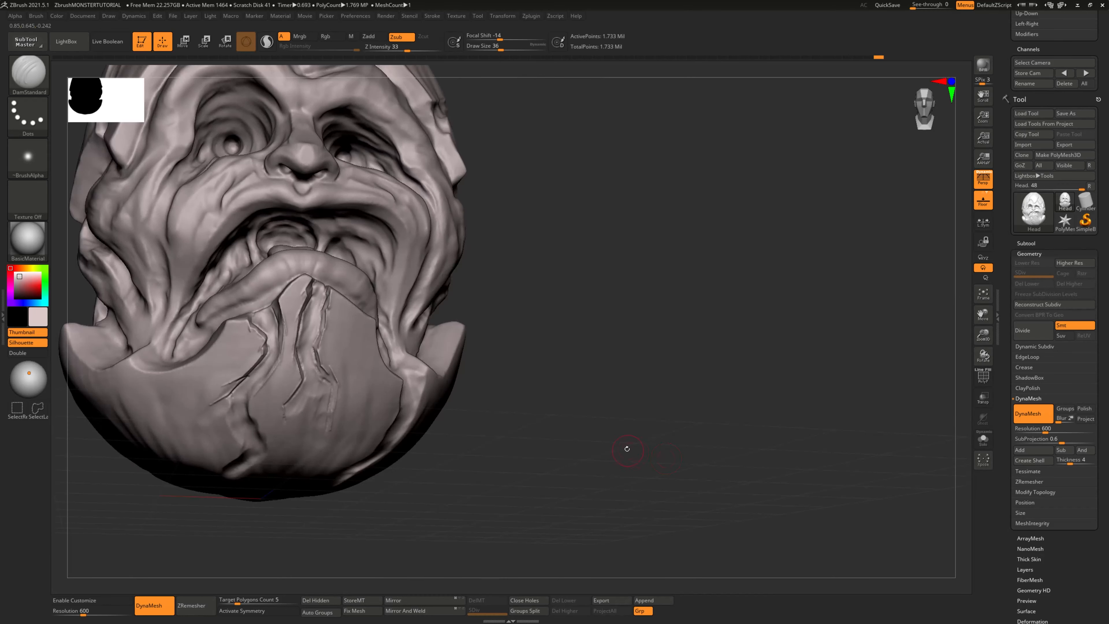
{"action": "left_click_drag", "start_coordinate": [534, 414], "coordinate": [550, 367], "text": "alt"}
Step: Carve the left crack's inner edge as a sharp line continuing down toward the underside of the chin
{"action": "right_click_drag", "start_coordinate": [291, 306], "coordinate": [386, 293]}
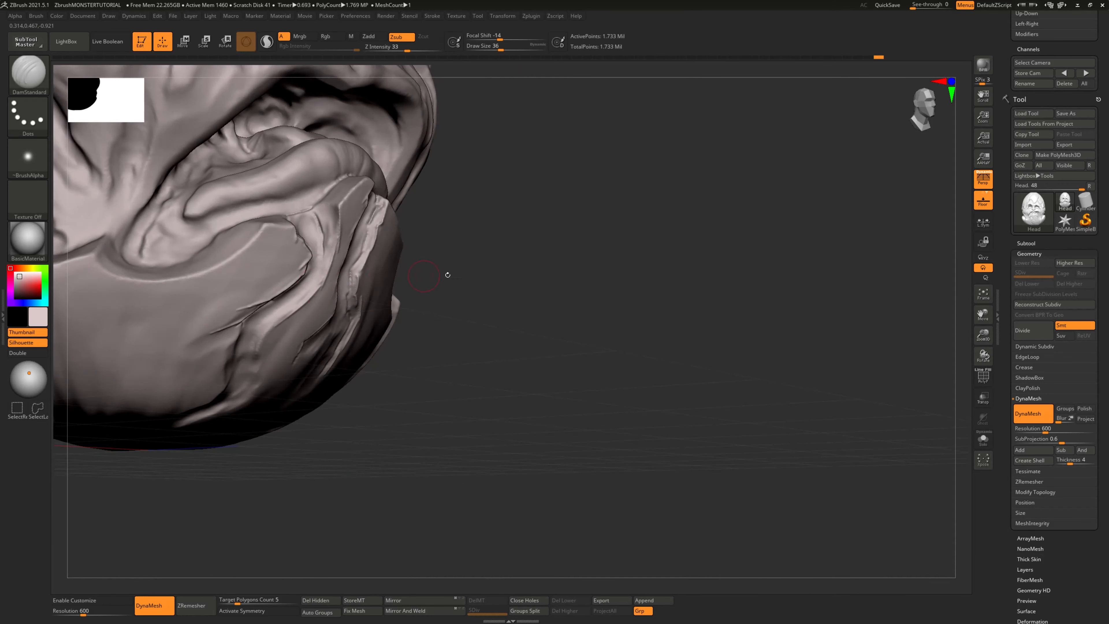
{"action": "right_click_drag", "start_coordinate": [448, 274], "coordinate": [474, 274]}
{"action": "mouse_move", "coordinate": [314, 237]}
{"action": "left_mouse_down"}
{"action": "mouse_move", "coordinate": [318, 282]}
{"action": "mouse_move", "coordinate": [271, 328]}
{"action": "left_mouse_up"}
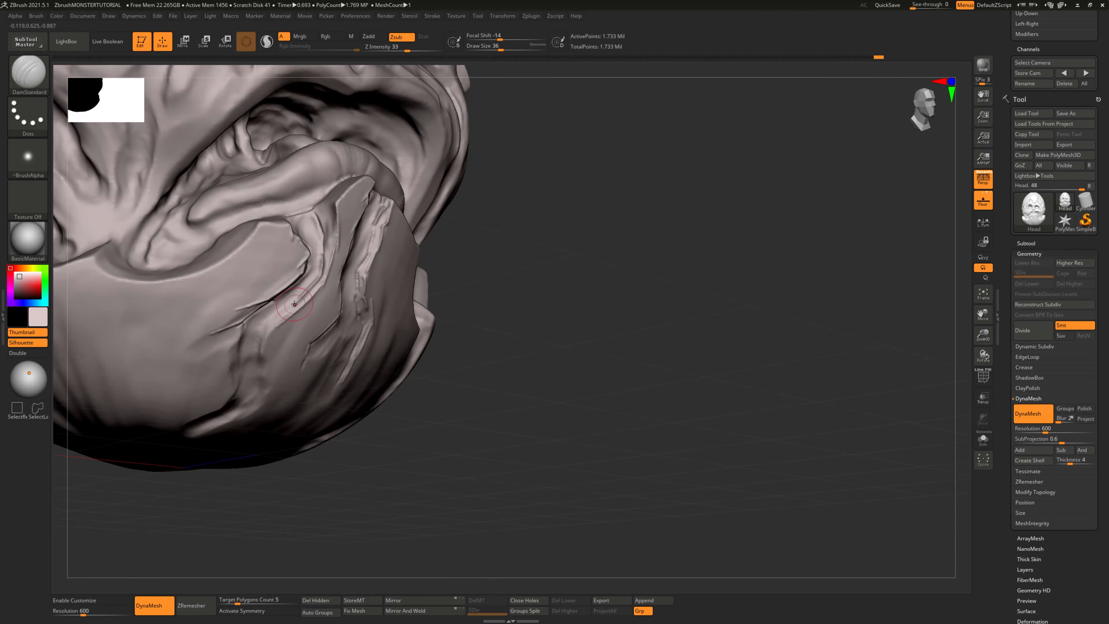
{"action": "right_click_drag", "start_coordinate": [318, 343], "coordinate": [320, 313]}
{"action": "mouse_move", "coordinate": [279, 322]}
{"action": "left_mouse_down"}
{"action": "mouse_move", "coordinate": [257, 367]}
{"action": "mouse_move", "coordinate": [262, 398]}
{"action": "left_mouse_up"}
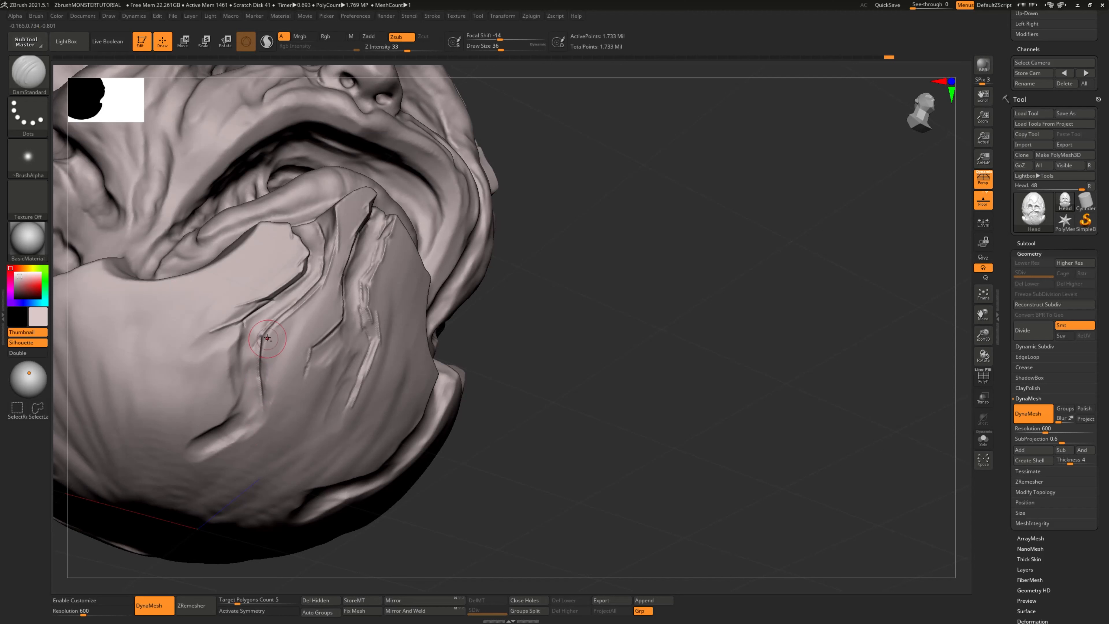
{"action": "left_click_drag", "start_coordinate": [266, 338], "coordinate": [263, 380]}
{"action": "left_click_drag", "start_coordinate": [267, 336], "coordinate": [266, 439]}
{"action": "right_click_drag", "start_coordinate": [266, 439], "coordinate": [268, 368]}
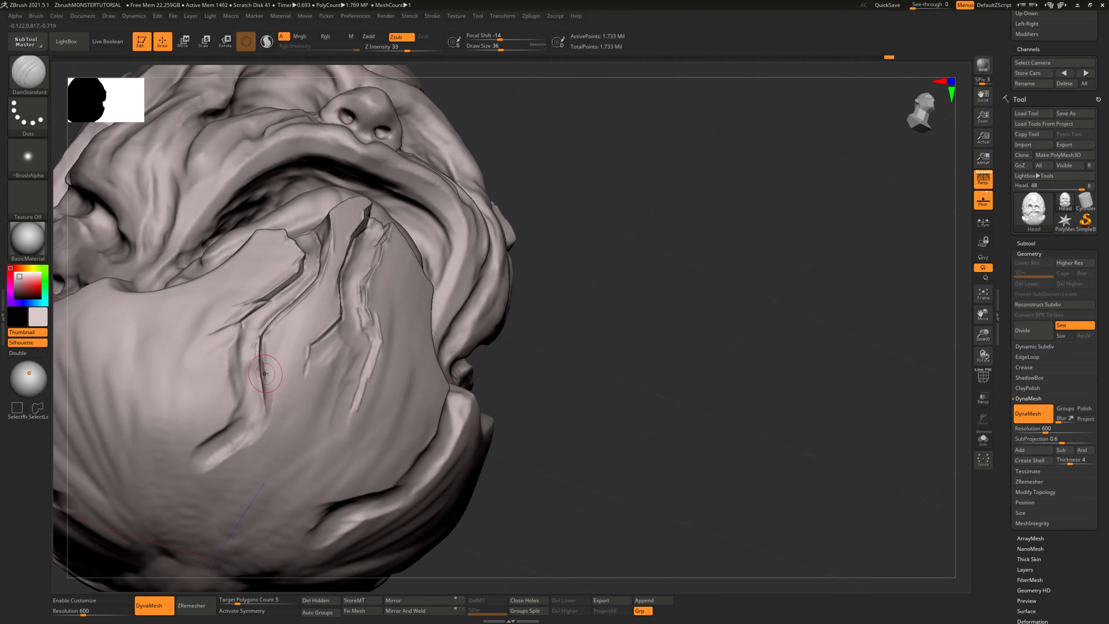
{"action": "left_click_drag", "start_coordinate": [265, 373], "coordinate": [269, 406]}
Step: Smooth the surface around the central crack's lower ends and recarve them as tapering DamStandard lines
{"action": "left_click_drag", "start_coordinate": [637, 389], "coordinate": [376, 329]}
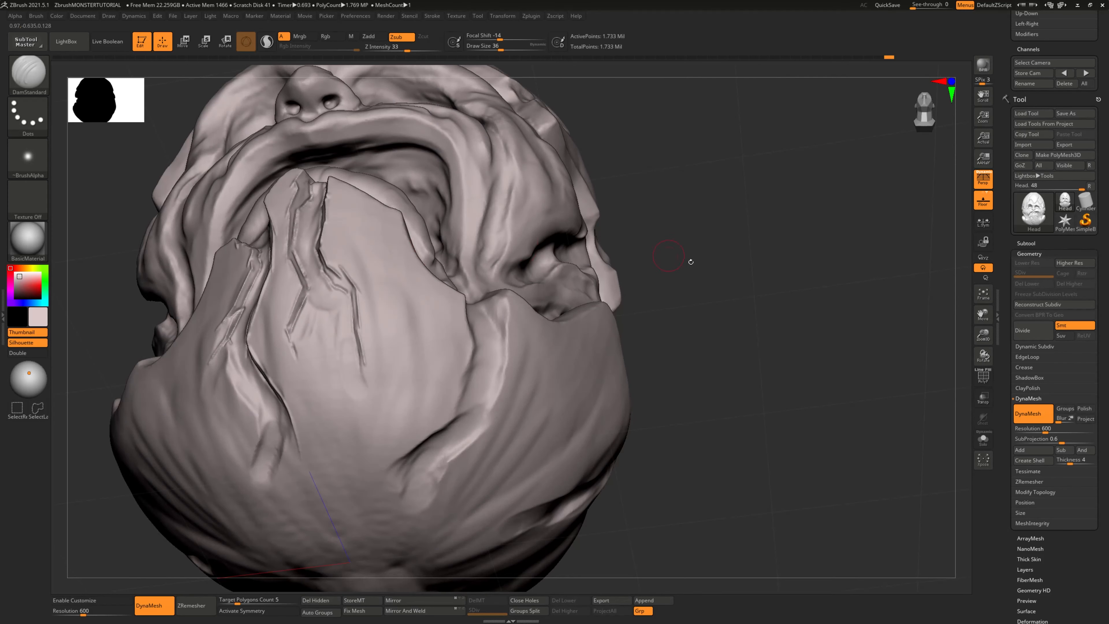
{"action": "left_click_drag", "start_coordinate": [691, 260], "coordinate": [620, 258]}
{"action": "left_click_drag", "start_coordinate": [281, 322], "coordinate": [283, 356]}
{"action": "mouse_move", "coordinate": [611, 358]}
{"action": "left_mouse_down"}
{"action": "mouse_move", "coordinate": [636, 315]}
{"action": "mouse_move", "coordinate": [699, 308]}
{"action": "left_mouse_up"}
{"action": "left_click_drag", "start_coordinate": [686, 262], "coordinate": [607, 252]}
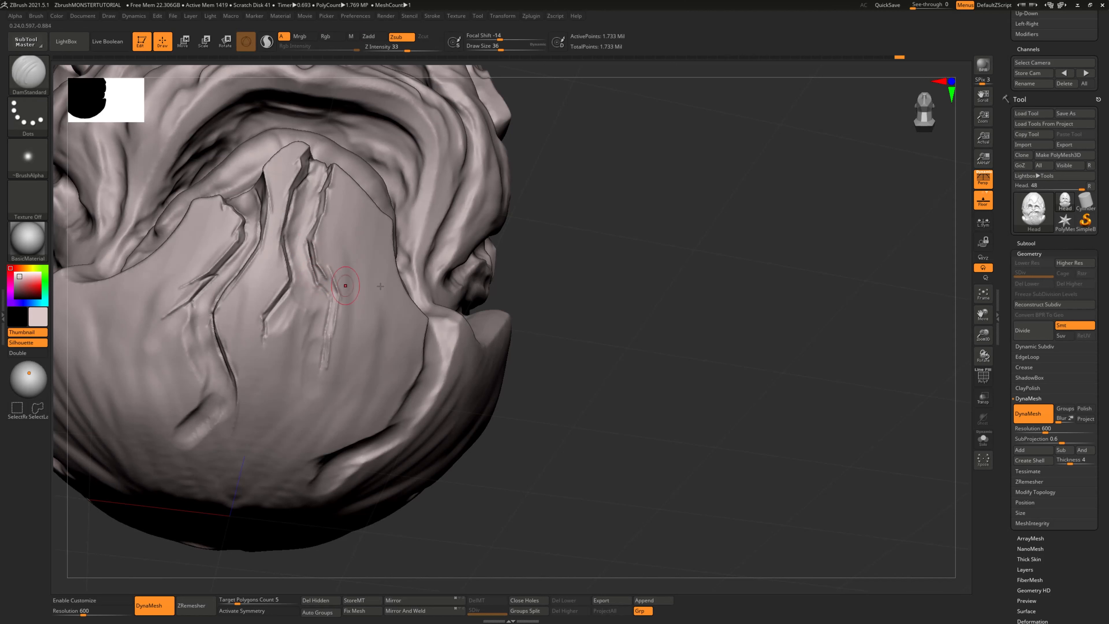
{"action": "left_click_drag", "start_coordinate": [567, 343], "coordinate": [493, 332]}
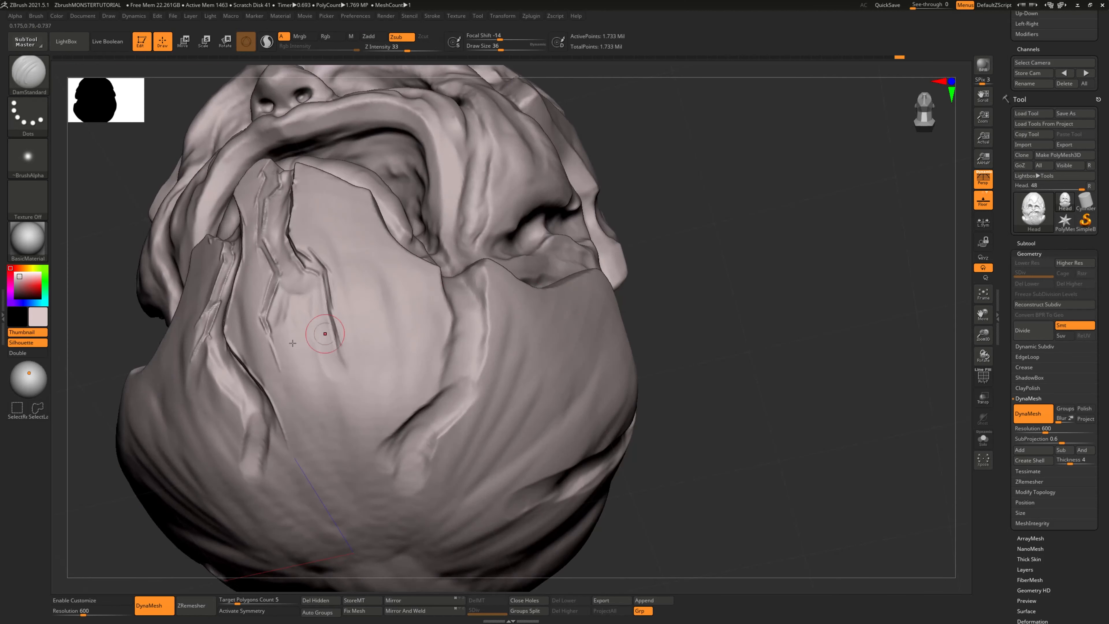
{"action": "mouse_move", "coordinate": [280, 343]}
{"action": "left_mouse_down", "text": "shift"}
{"action": "mouse_move", "coordinate": [270, 330]}
{"action": "mouse_move", "coordinate": [268, 349]}
{"action": "left_mouse_up", "text": "shift"}
{"action": "mouse_move", "coordinate": [655, 334]}
{"action": "left_mouse_down"}
{"action": "mouse_move", "coordinate": [698, 322]}
{"action": "mouse_move", "coordinate": [681, 323]}
{"action": "left_mouse_up"}
{"action": "left_click_drag", "start_coordinate": [264, 318], "coordinate": [266, 363]}
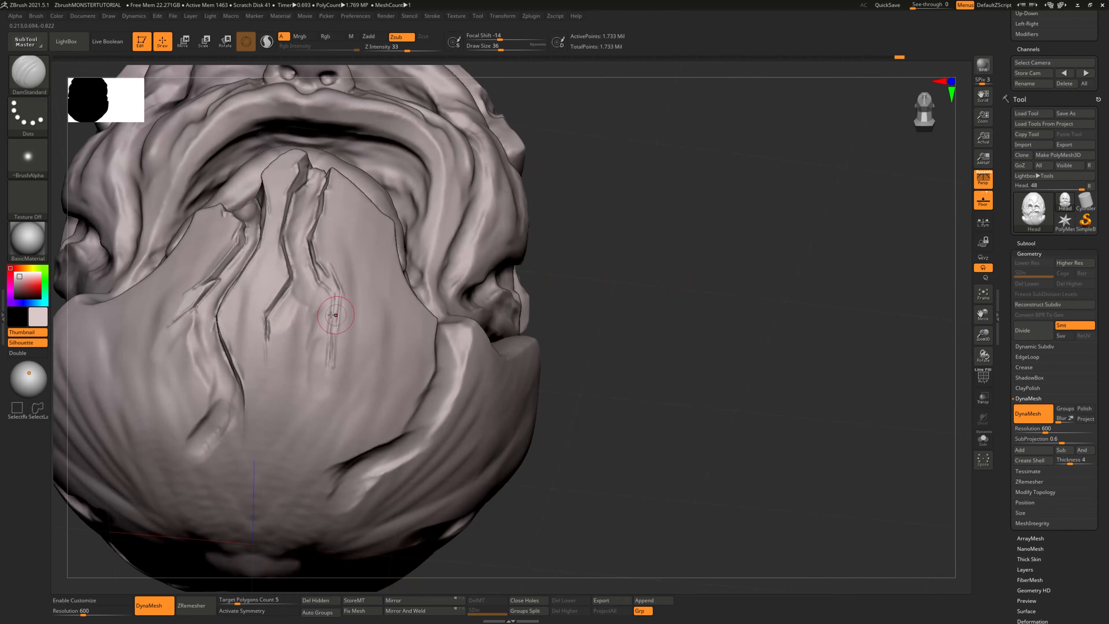
{"action": "left_click_drag", "start_coordinate": [332, 309], "coordinate": [328, 363]}
Step: Redefine the left crack's inner edge, extend its outer edge downward, and carve a short side branch at the bend
{"action": "left_click_drag", "start_coordinate": [537, 285], "coordinate": [489, 262]}
{"action": "left_click_drag", "start_coordinate": [218, 289], "coordinate": [272, 234]}
{"action": "left_click_drag", "start_coordinate": [463, 262], "coordinate": [502, 279]}
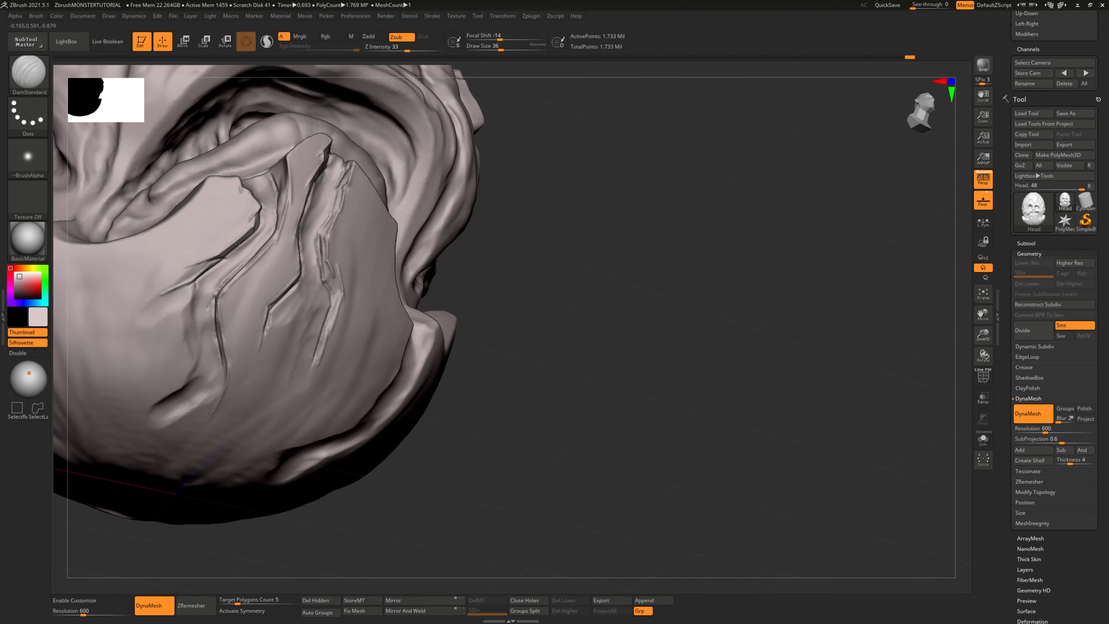
{"action": "left_click_drag", "start_coordinate": [196, 292], "coordinate": [196, 329]}
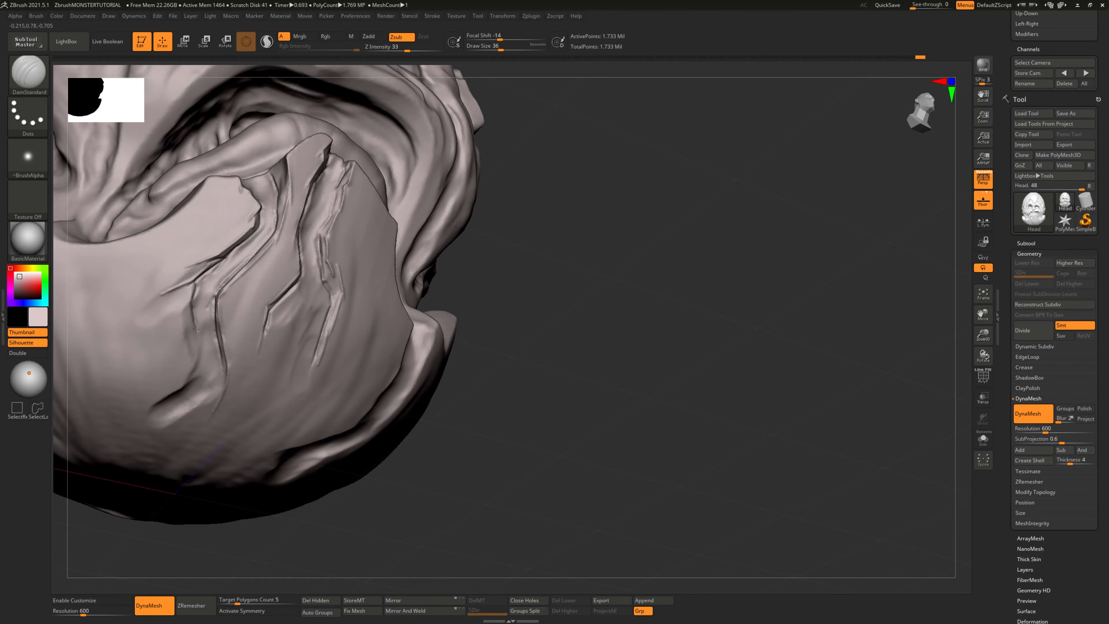
{"action": "right_click_drag", "start_coordinate": [307, 343], "coordinate": [257, 333]}
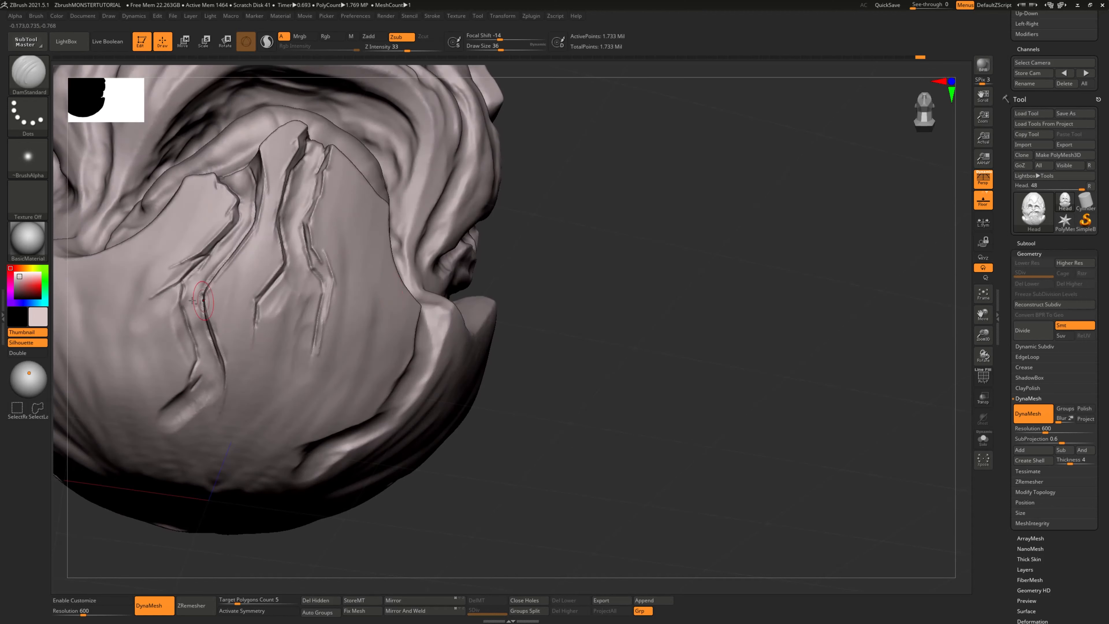
{"action": "left_click_drag", "start_coordinate": [184, 295], "coordinate": [159, 333]}
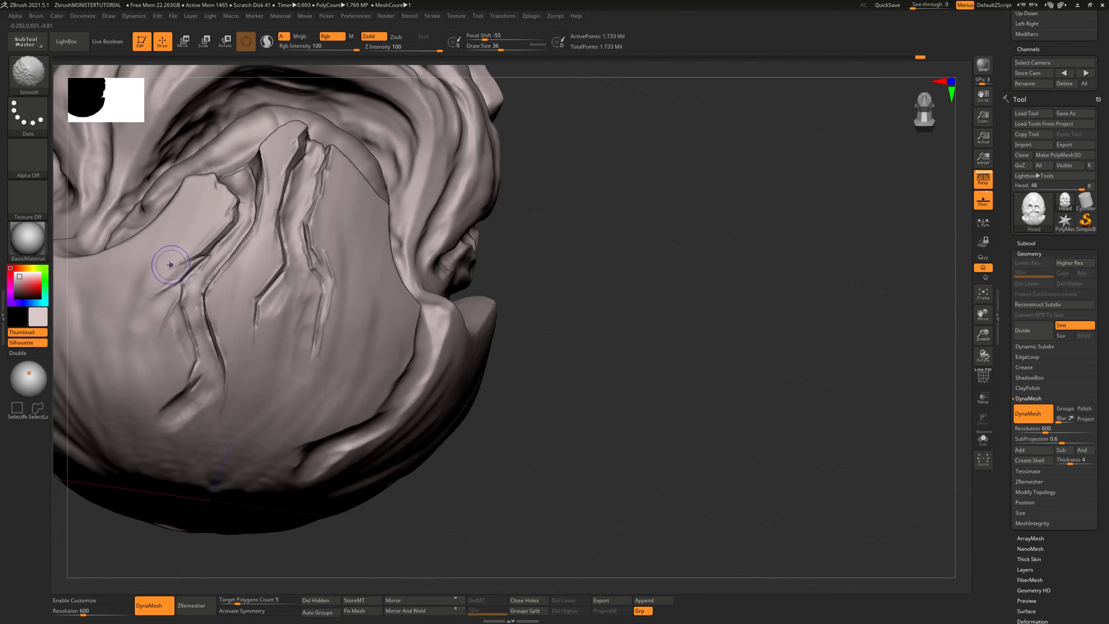
Step: Smooth the surface beside the left crack and recarve its lower end and inner edge as sharp DamStandard lines
{"action": "left_click_drag", "start_coordinate": [171, 265], "coordinate": [165, 307], "text": "shift"}
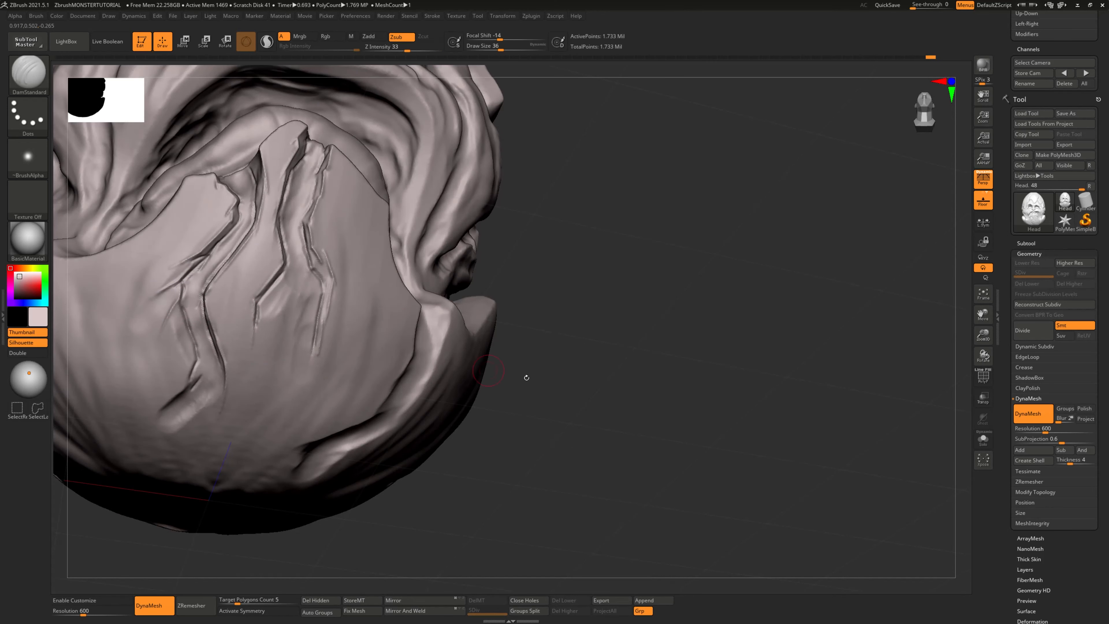
{"action": "right_click_drag", "start_coordinate": [527, 377], "coordinate": [506, 376]}
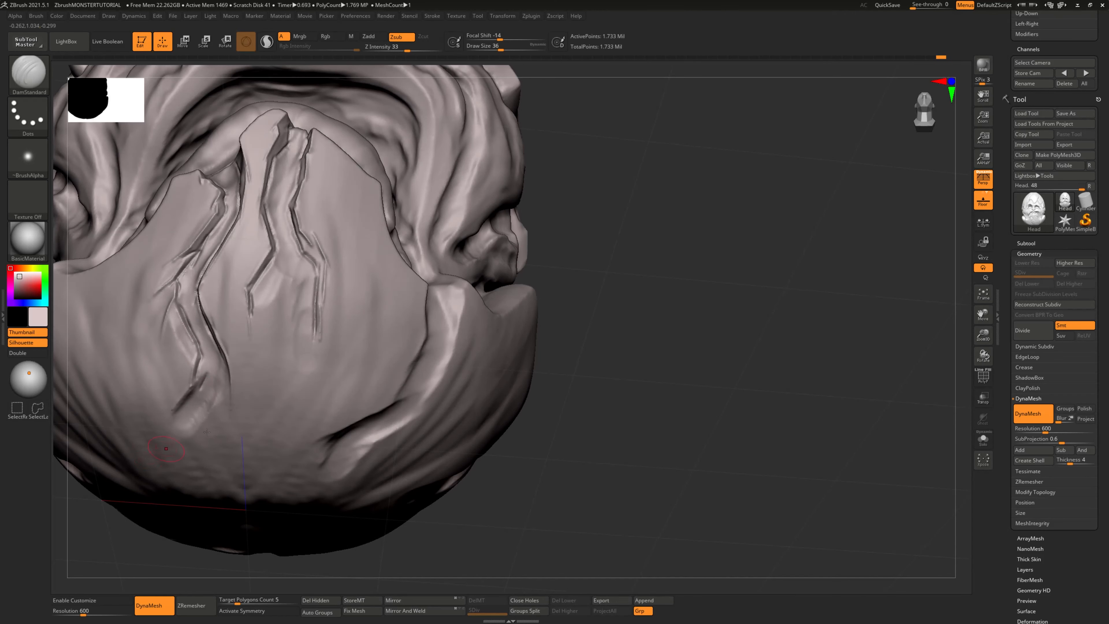
{"action": "left_click_drag", "start_coordinate": [613, 389], "coordinate": [608, 349]}
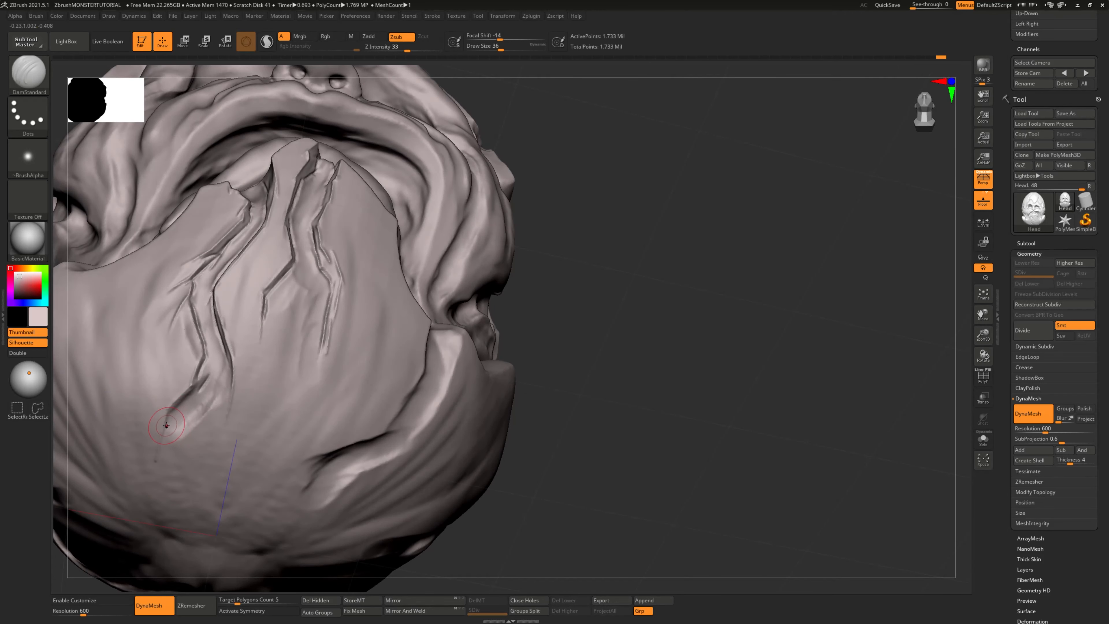
{"action": "key", "text": "ctrl+z"}
{"action": "left_click_drag", "start_coordinate": [187, 399], "coordinate": [174, 412]}
{"action": "left_click_drag", "start_coordinate": [215, 328], "coordinate": [230, 374]}
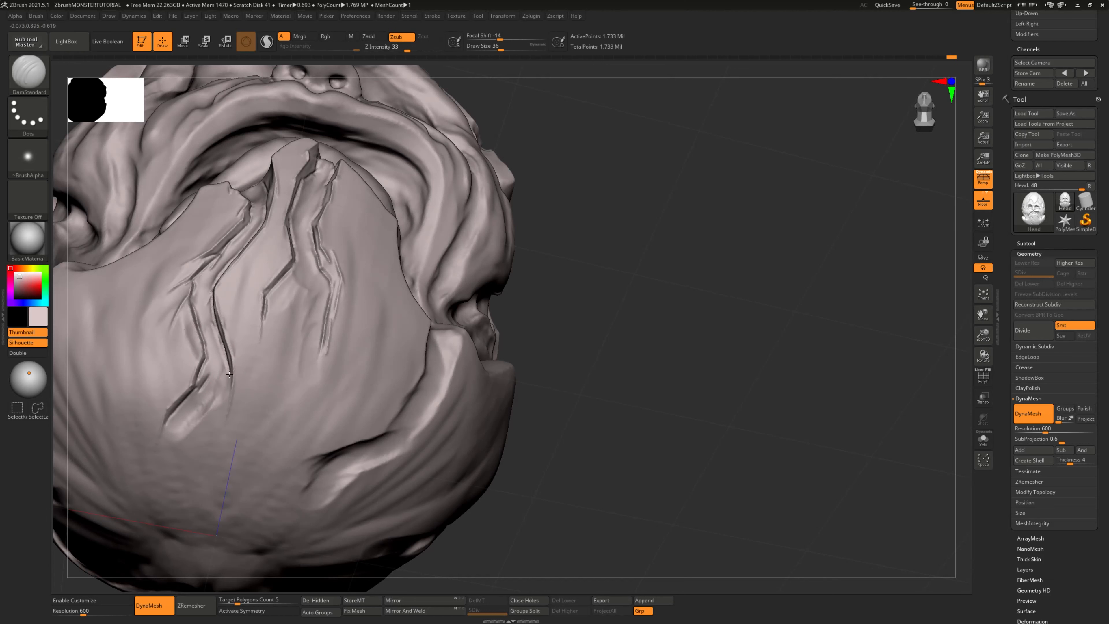
Step: Carve a thin seam where the flesh beside the mouth meets the inner edge of the lower shell's rim
{"action": "mouse_move", "coordinate": [607, 376]}
{"action": "left_mouse_down"}
{"action": "mouse_move", "coordinate": [623, 409]}
{"action": "mouse_move", "coordinate": [504, 436]}
{"action": "mouse_move", "coordinate": [448, 401]}
{"action": "mouse_move", "coordinate": [503, 384]}
{"action": "mouse_move", "coordinate": [510, 399]}
{"action": "mouse_move", "coordinate": [578, 402]}
{"action": "mouse_move", "coordinate": [495, 349]}
{"action": "mouse_move", "coordinate": [297, 305]}
{"action": "left_mouse_up"}
{"action": "left_click_drag", "start_coordinate": [454, 336], "coordinate": [488, 353]}
{"action": "left_click_drag", "start_coordinate": [283, 306], "coordinate": [392, 248]}
{"action": "left_click_drag", "start_coordinate": [485, 297], "coordinate": [491, 319]}
{"action": "mouse_move", "coordinate": [253, 484]}
{"action": "left_mouse_down"}
{"action": "mouse_move", "coordinate": [223, 470]}
{"action": "mouse_move", "coordinate": [187, 423]}
{"action": "left_mouse_up"}
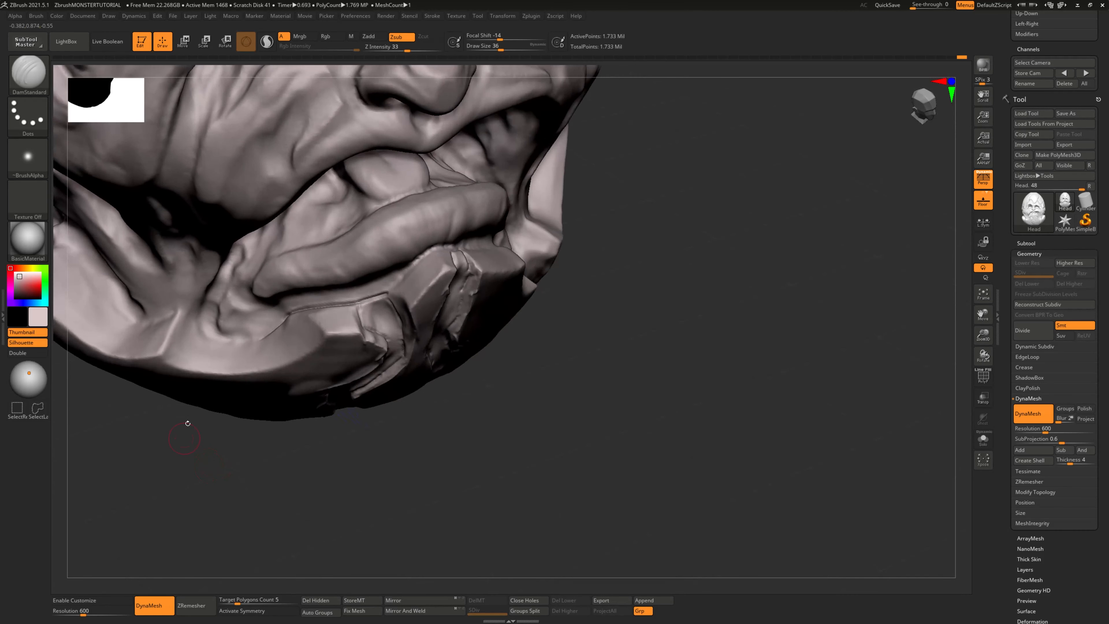
{"action": "left_click_drag", "start_coordinate": [181, 312], "coordinate": [208, 344]}
{"action": "mouse_move", "coordinate": [229, 452]}
{"action": "left_mouse_down"}
{"action": "mouse_move", "coordinate": [202, 441]}
{"action": "mouse_move", "coordinate": [199, 325]}
{"action": "left_mouse_up"}
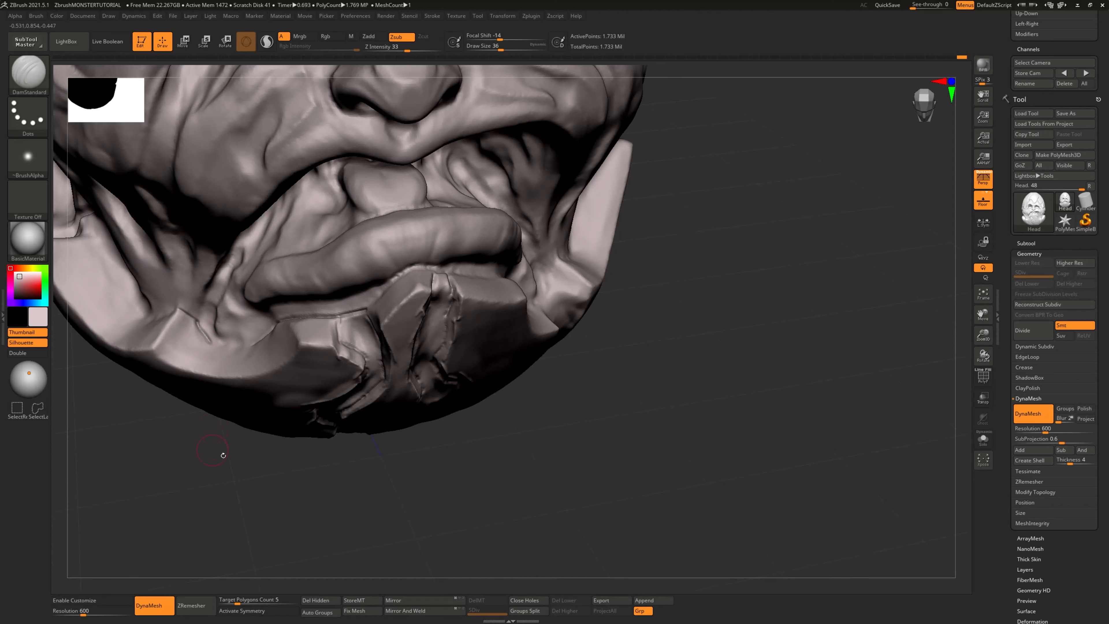
{"action": "left_click_drag", "start_coordinate": [224, 455], "coordinate": [237, 347]}
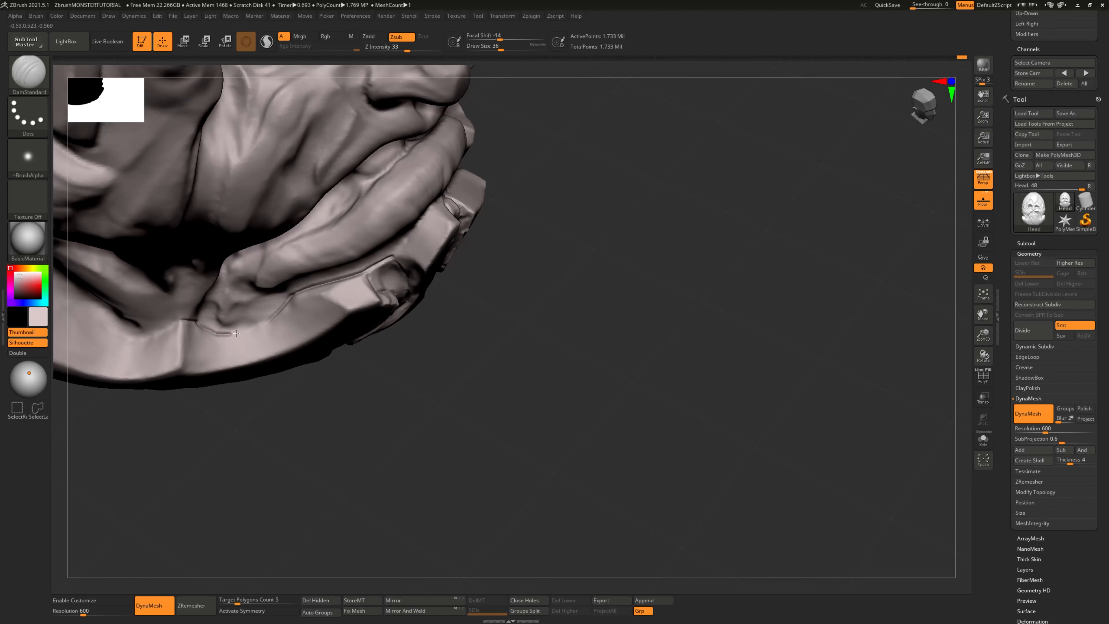
{"action": "left_click_drag", "start_coordinate": [292, 412], "coordinate": [437, 402]}
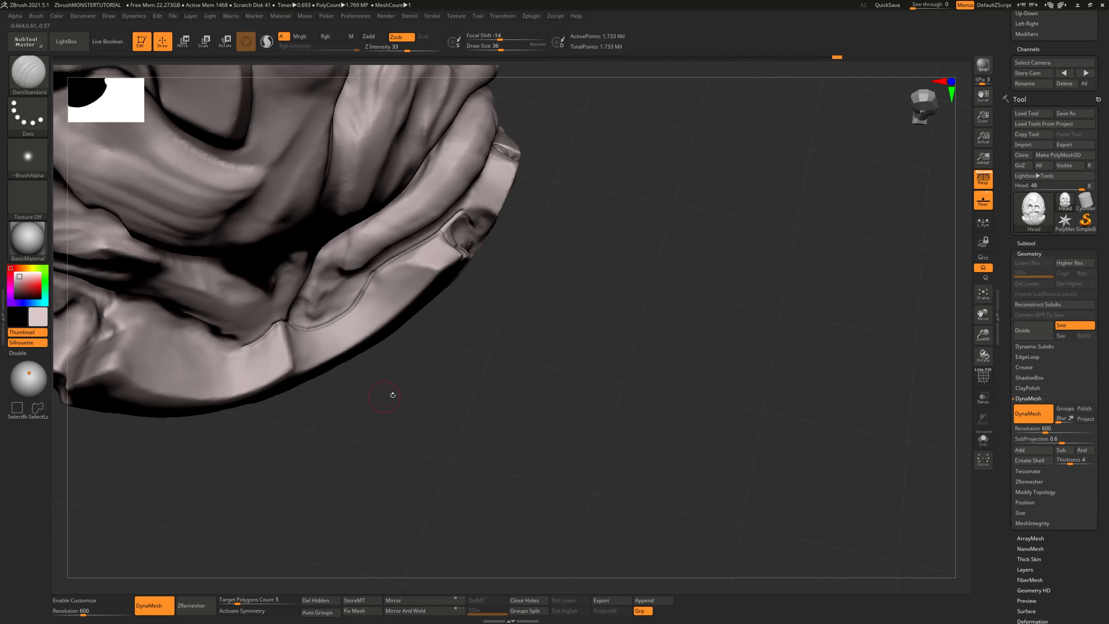
Step: Extend the inner rim seam around the side of the jaw, past the notched section of the shell
{"action": "mouse_move", "coordinate": [392, 391]}
{"action": "left_mouse_down"}
{"action": "mouse_move", "coordinate": [375, 380]}
{"action": "mouse_move", "coordinate": [340, 391]}
{"action": "left_mouse_up"}
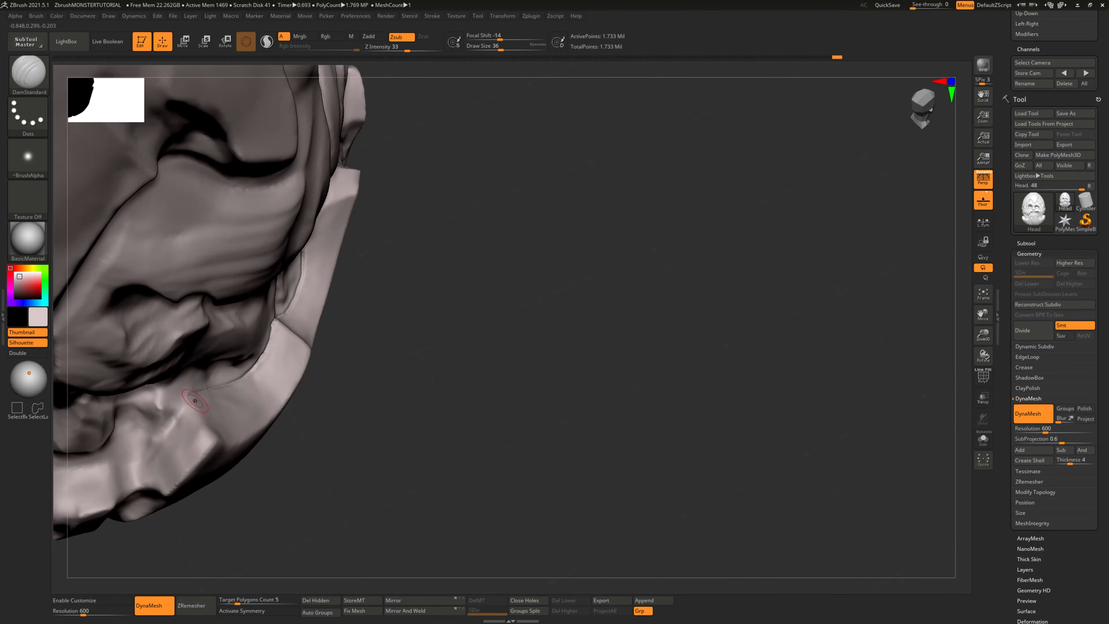
{"action": "left_click_drag", "start_coordinate": [253, 368], "coordinate": [229, 387]}
{"action": "left_click_drag", "start_coordinate": [359, 399], "coordinate": [384, 371]}
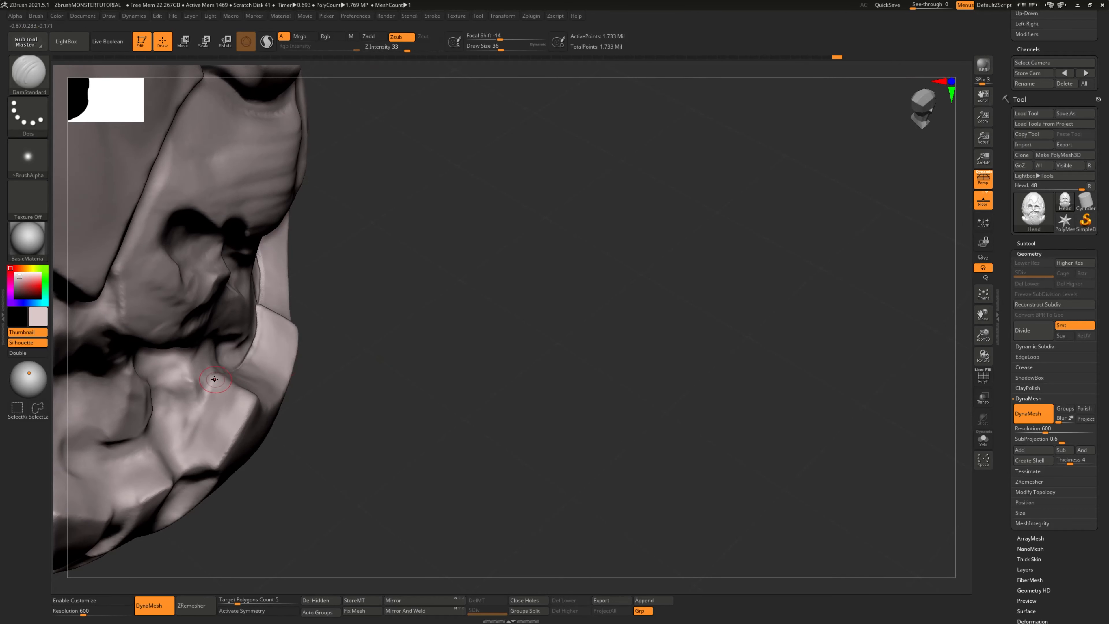
{"action": "left_click_drag", "start_coordinate": [216, 374], "coordinate": [189, 436]}
{"action": "left_click_drag", "start_coordinate": [326, 411], "coordinate": [360, 395]}
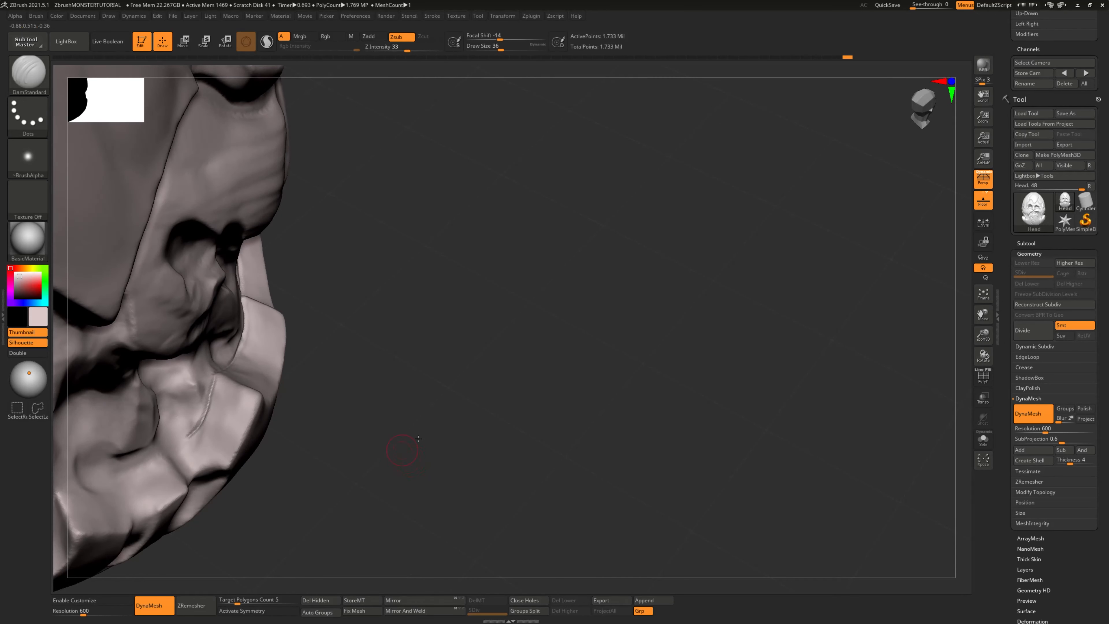
{"action": "left_click_drag", "start_coordinate": [418, 439], "coordinate": [463, 418]}
{"action": "left_click_drag", "start_coordinate": [293, 338], "coordinate": [259, 390]}
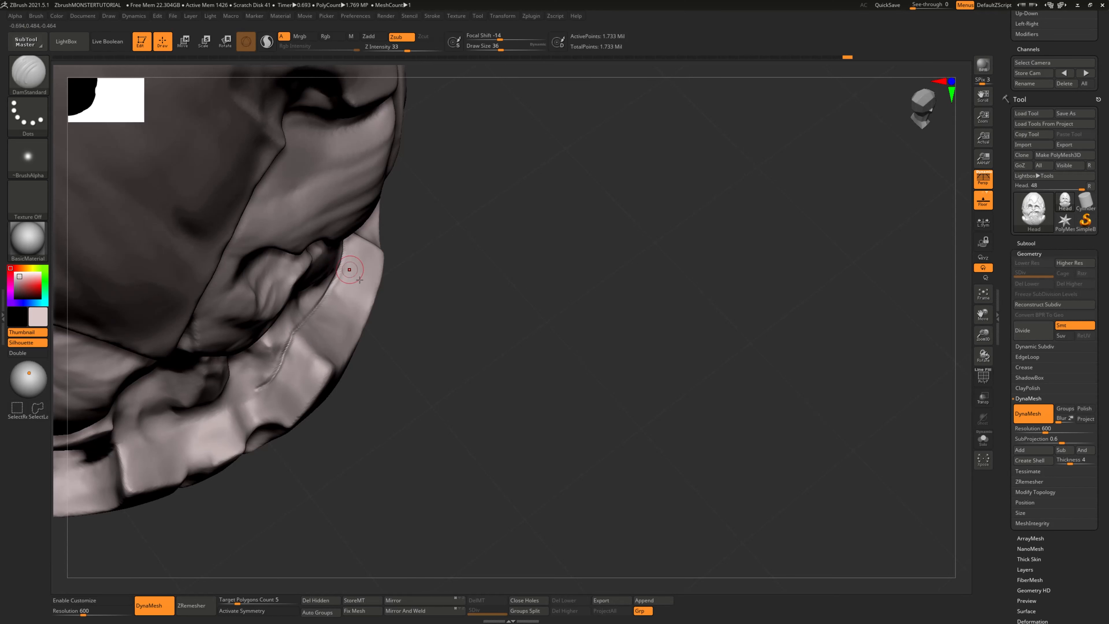
{"action": "mouse_move", "coordinate": [422, 385]}
{"action": "left_mouse_down"}
{"action": "mouse_move", "coordinate": [463, 351]}
{"action": "mouse_move", "coordinate": [452, 373]}
{"action": "left_mouse_up"}
{"action": "left_click_drag", "start_coordinate": [316, 345], "coordinate": [232, 388]}
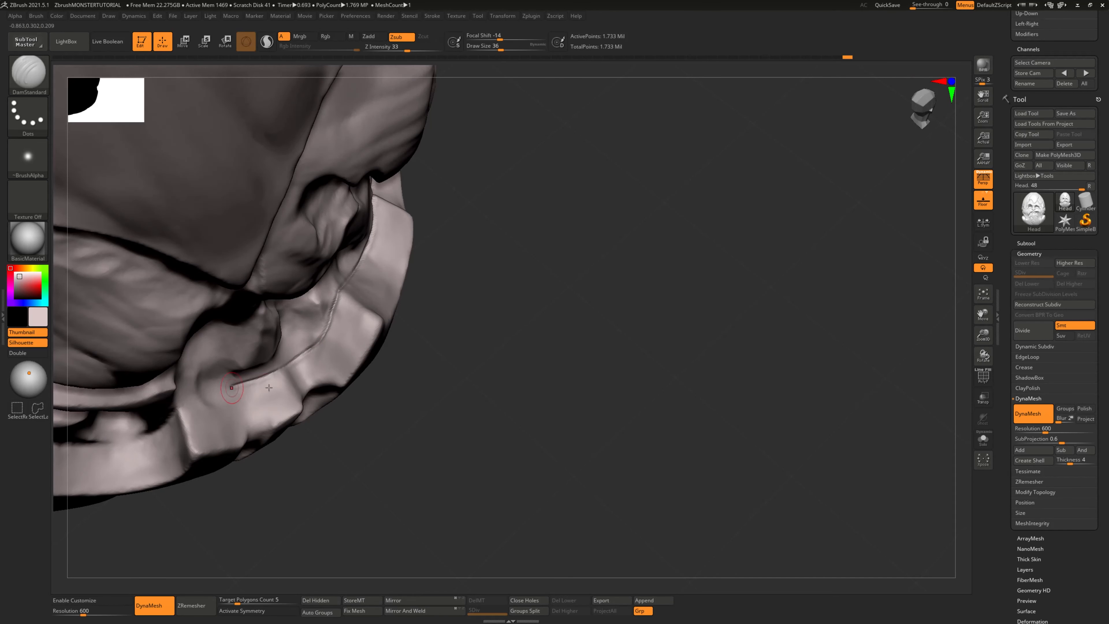
Step: Continue the seam along the shell's inner edge through the curved dip beneath the round lump of flesh
{"action": "mouse_move", "coordinate": [417, 409]}
{"action": "left_mouse_down"}
{"action": "mouse_move", "coordinate": [383, 417]}
{"action": "mouse_move", "coordinate": [527, 434]}
{"action": "mouse_move", "coordinate": [395, 414]}
{"action": "left_mouse_up"}
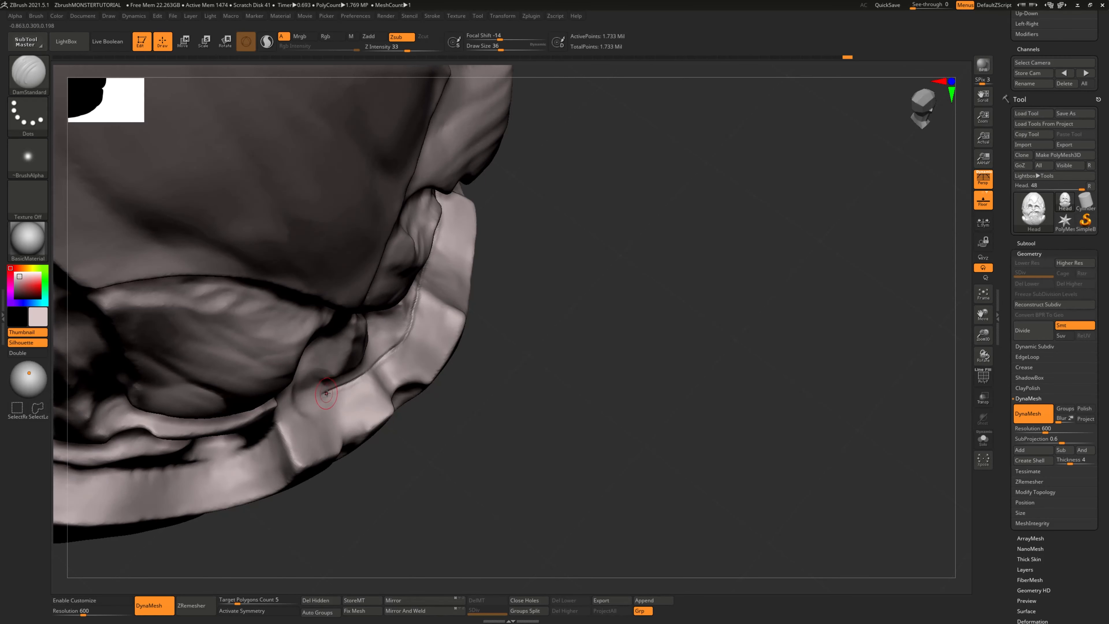
{"action": "left_click_drag", "start_coordinate": [470, 463], "coordinate": [471, 423]}
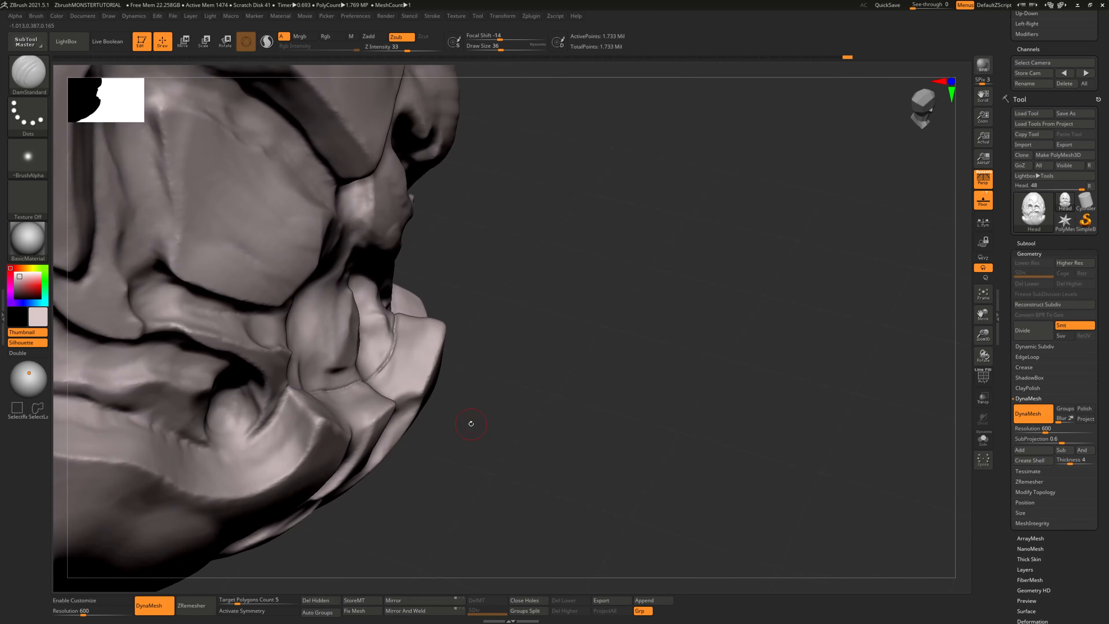
{"action": "left_click_drag", "start_coordinate": [288, 389], "coordinate": [267, 438]}
{"action": "mouse_move", "coordinate": [459, 433]}
{"action": "left_mouse_down"}
{"action": "mouse_move", "coordinate": [470, 465]}
{"action": "mouse_move", "coordinate": [566, 388]}
{"action": "mouse_move", "coordinate": [566, 401]}
{"action": "mouse_move", "coordinate": [332, 485]}
{"action": "mouse_move", "coordinate": [200, 397]}
{"action": "mouse_move", "coordinate": [287, 302]}
{"action": "mouse_move", "coordinate": [287, 362]}
{"action": "left_mouse_up"}
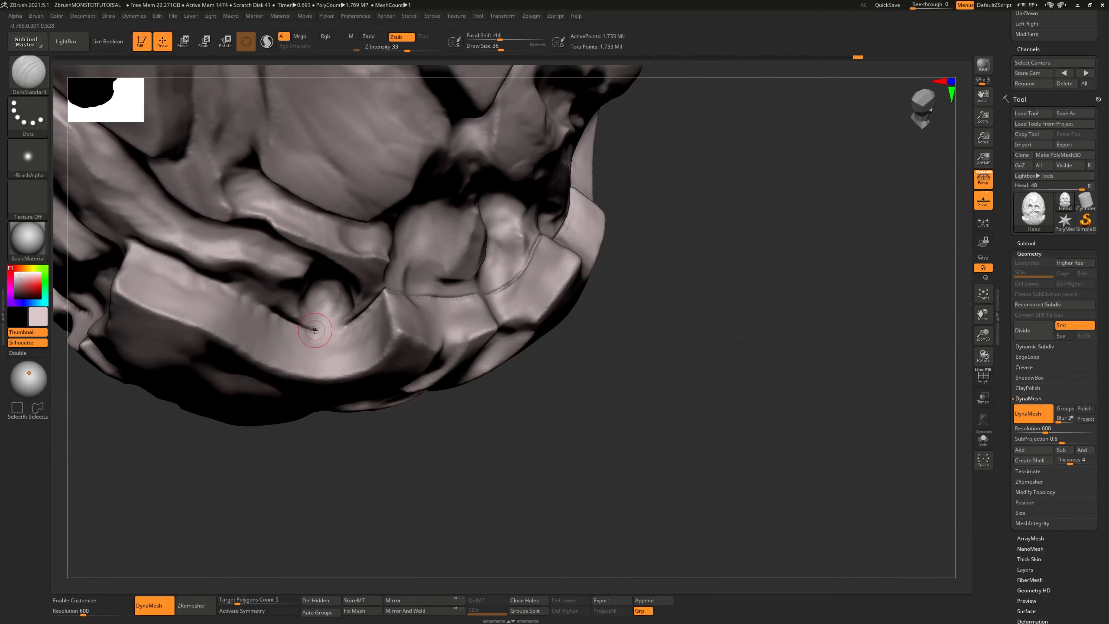
{"action": "left_click_drag", "start_coordinate": [315, 330], "coordinate": [350, 328]}
{"action": "mouse_move", "coordinate": [332, 476]}
{"action": "left_mouse_down"}
{"action": "mouse_move", "coordinate": [410, 457]}
{"action": "mouse_move", "coordinate": [369, 483]}
{"action": "mouse_move", "coordinate": [374, 459]}
{"action": "left_mouse_up"}
{"action": "left_click_drag", "start_coordinate": [440, 312], "coordinate": [405, 328]}
{"action": "key", "text": "ctrl+z"}
{"action": "left_click_drag", "start_coordinate": [409, 453], "coordinate": [337, 259]}
{"action": "left_click_drag", "start_coordinate": [328, 217], "coordinate": [352, 250]}
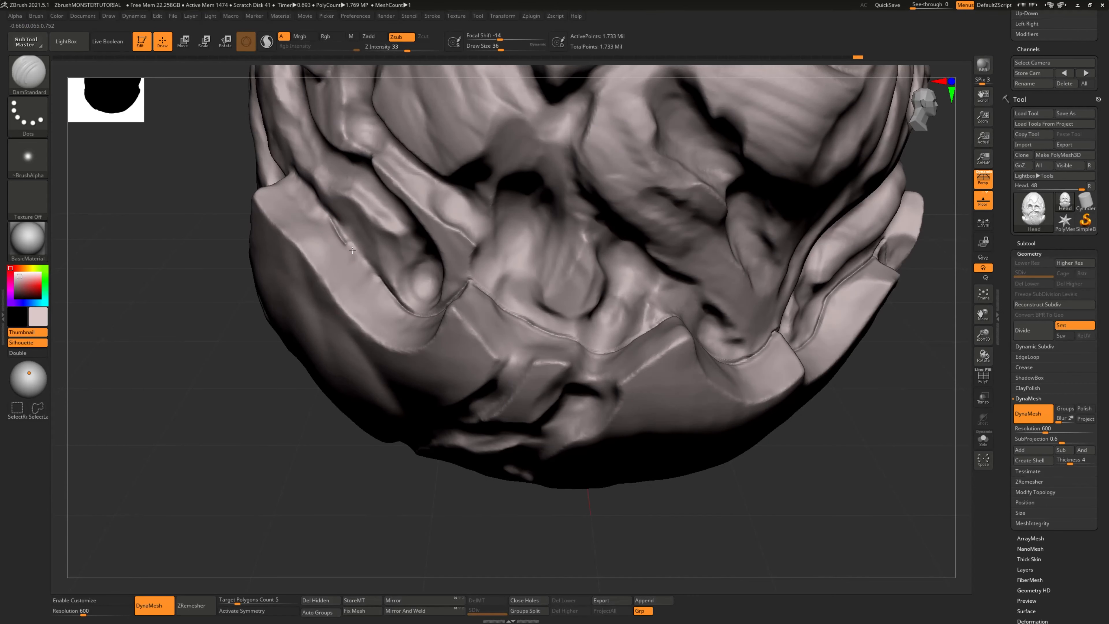
Step: Carve the seam along the top of the raised shell piece near the back and re-DynaMesh the head at resolution 600
{"action": "mouse_move", "coordinate": [389, 516]}
{"action": "left_mouse_down"}
{"action": "mouse_move", "coordinate": [404, 566]}
{"action": "mouse_move", "coordinate": [658, 460]}
{"action": "mouse_move", "coordinate": [414, 366]}
{"action": "left_mouse_up"}
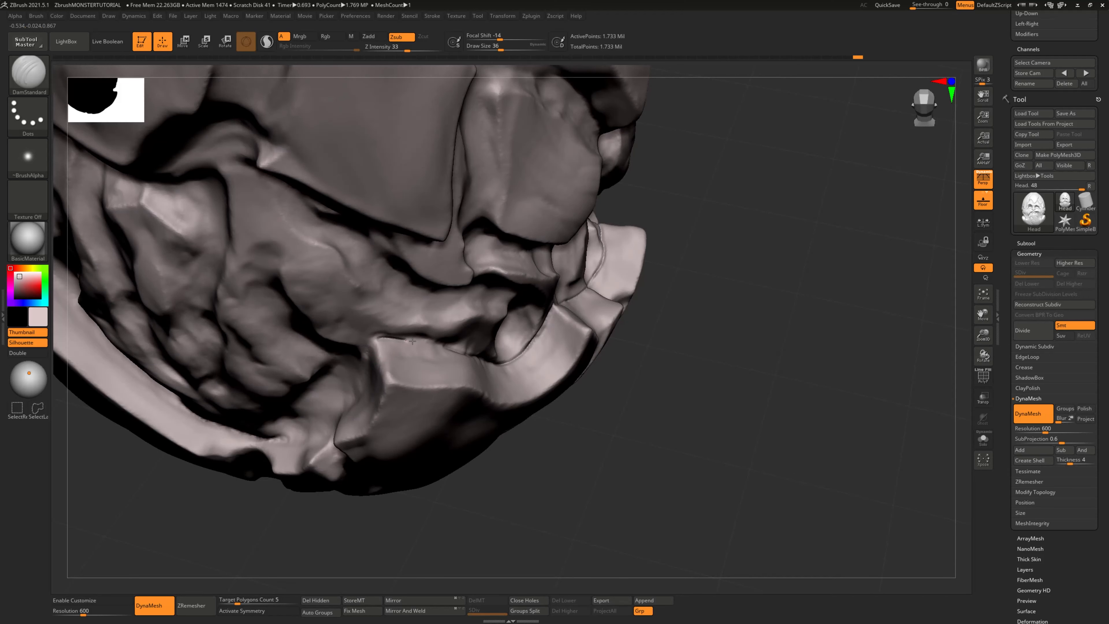
{"action": "mouse_move", "coordinate": [555, 454]}
{"action": "left_mouse_down"}
{"action": "mouse_move", "coordinate": [584, 438]}
{"action": "mouse_move", "coordinate": [454, 395]}
{"action": "left_mouse_up"}
{"action": "left_click_drag", "start_coordinate": [174, 345], "coordinate": [359, 428]}
{"action": "mouse_move", "coordinate": [469, 389]}
{"action": "left_mouse_down"}
{"action": "mouse_move", "coordinate": [495, 401]}
{"action": "mouse_move", "coordinate": [487, 342]}
{"action": "mouse_move", "coordinate": [450, 345]}
{"action": "left_mouse_up"}
{"action": "mouse_move", "coordinate": [375, 361]}
{"action": "left_mouse_down"}
{"action": "mouse_move", "coordinate": [494, 339]}
{"action": "mouse_move", "coordinate": [378, 345]}
{"action": "mouse_move", "coordinate": [454, 353]}
{"action": "left_mouse_up"}
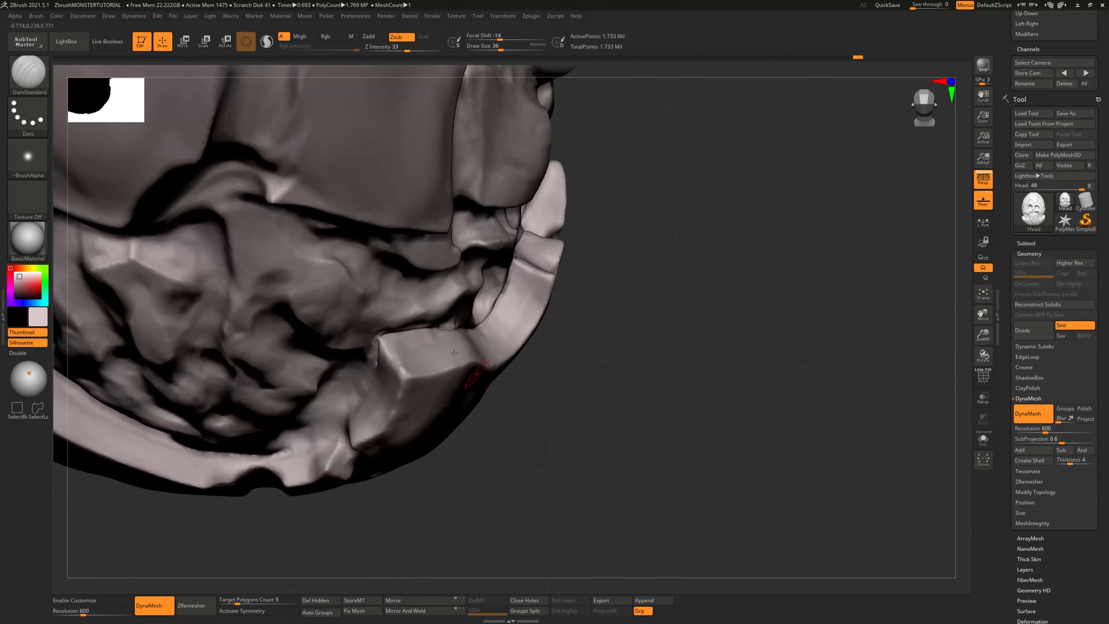
{"action": "left_click_drag", "start_coordinate": [685, 418], "coordinate": [694, 426], "text": "ctrl"}
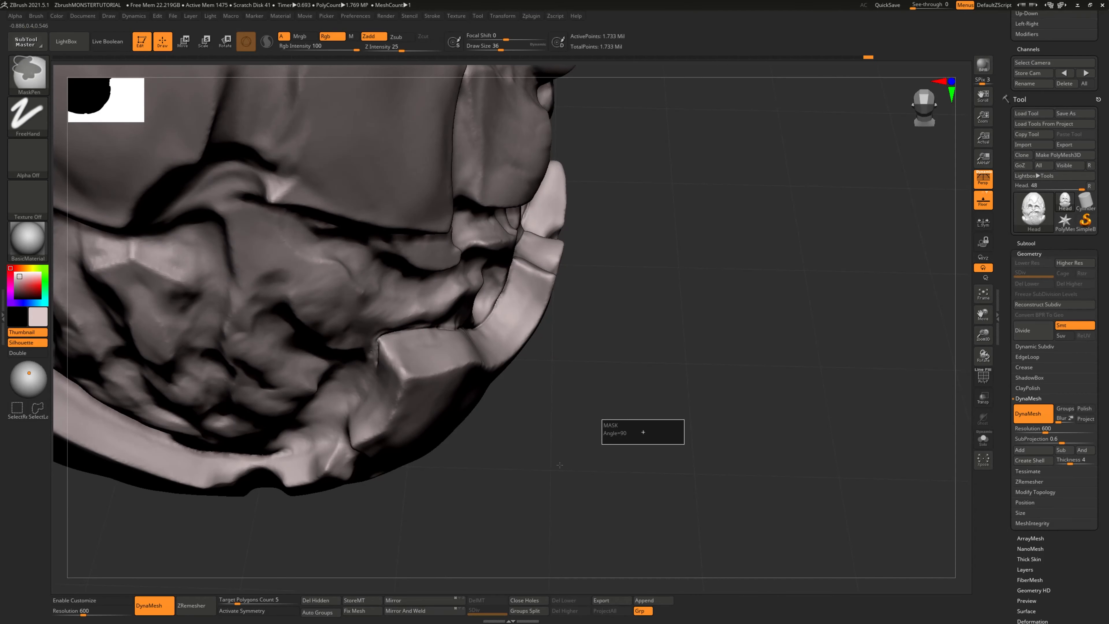
{"action": "mouse_move", "coordinate": [559, 465]}
{"action": "left_mouse_down"}
{"action": "mouse_move", "coordinate": [542, 407]}
{"action": "mouse_move", "coordinate": [494, 364]}
{"action": "left_mouse_up"}
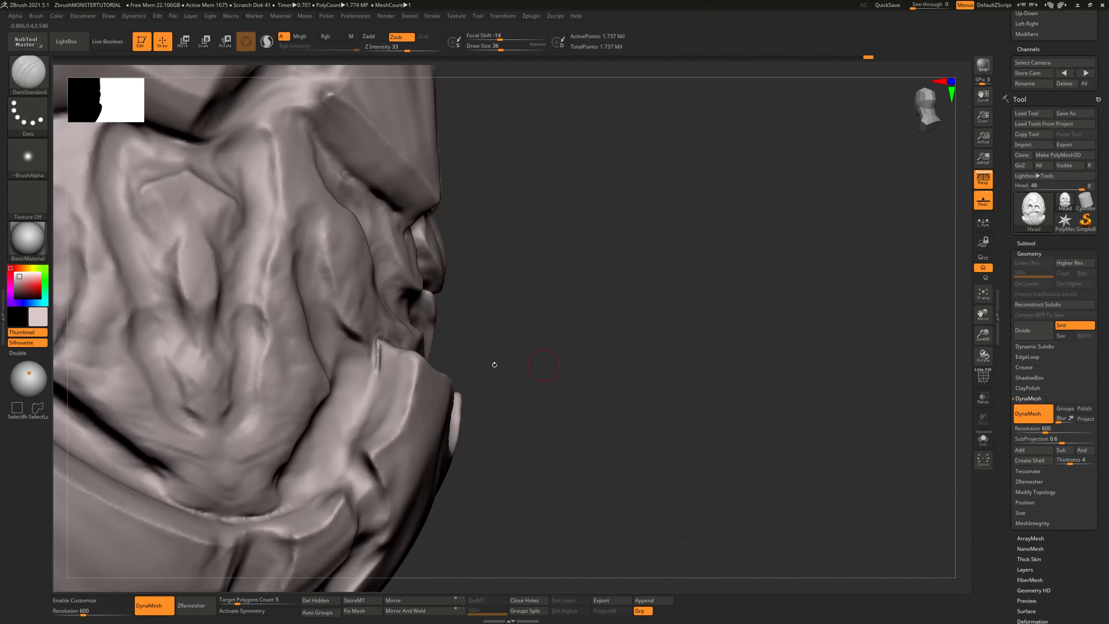
Step: Carve the seam down the raised shell piece's inner side and along the rim to the back of the neck
{"action": "left_click_drag", "start_coordinate": [376, 351], "coordinate": [374, 378]}
{"action": "left_click_drag", "start_coordinate": [504, 402], "coordinate": [379, 349]}
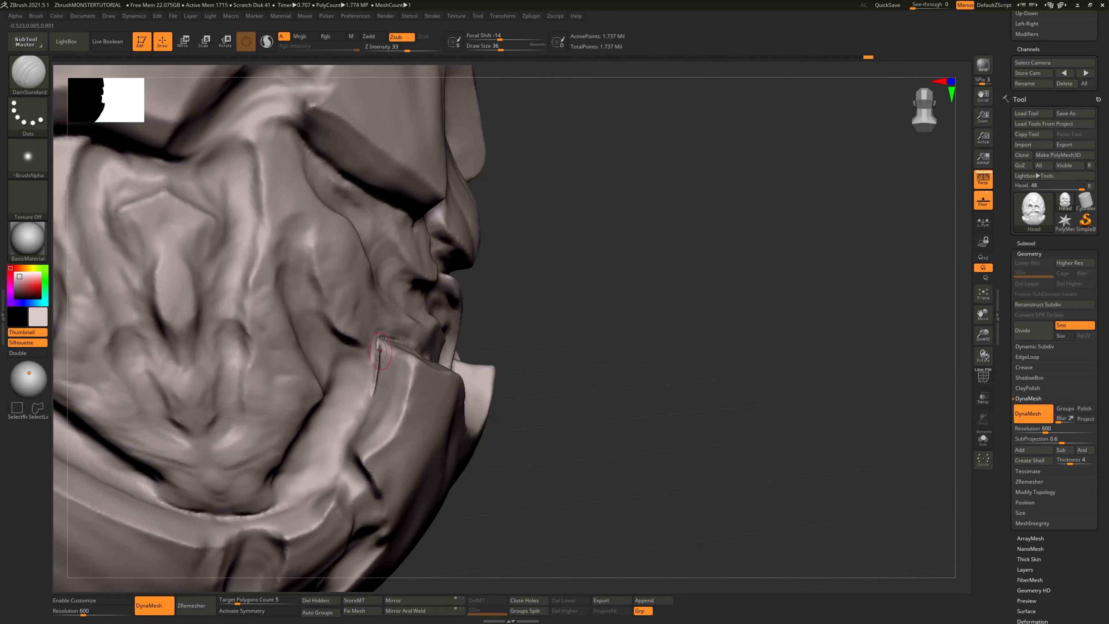
{"action": "mouse_move", "coordinate": [497, 402]}
{"action": "left_mouse_down"}
{"action": "mouse_move", "coordinate": [535, 384]}
{"action": "mouse_move", "coordinate": [419, 323]}
{"action": "mouse_move", "coordinate": [396, 346]}
{"action": "left_mouse_up"}
{"action": "mouse_move", "coordinate": [495, 345]}
{"action": "left_mouse_down"}
{"action": "mouse_move", "coordinate": [376, 374]}
{"action": "mouse_move", "coordinate": [455, 370]}
{"action": "left_mouse_up"}
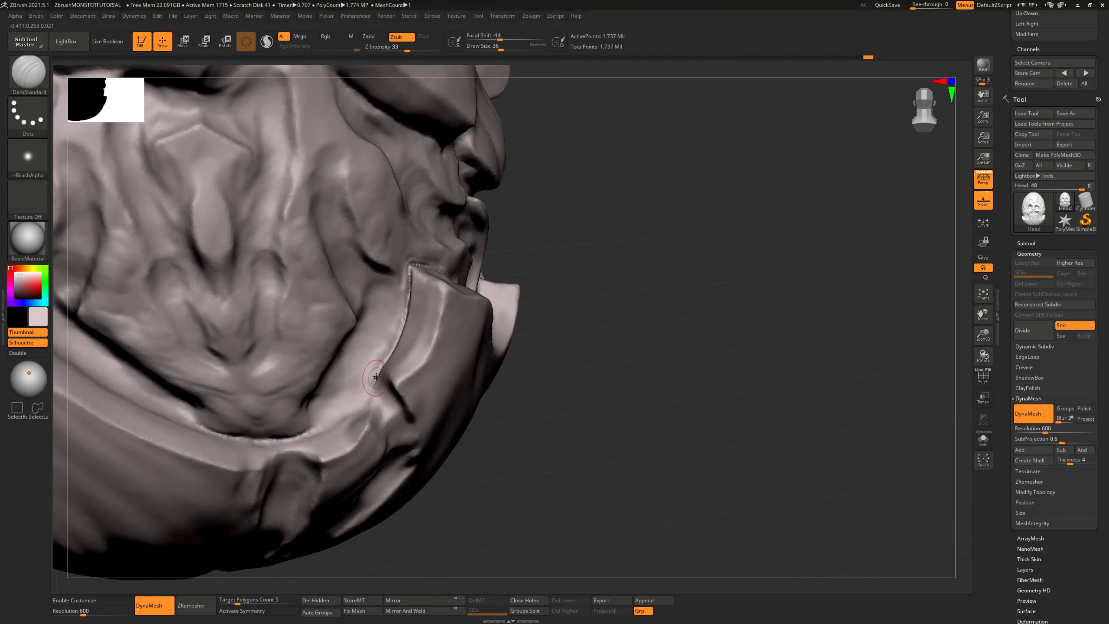
{"action": "left_click_drag", "start_coordinate": [376, 376], "coordinate": [550, 409]}
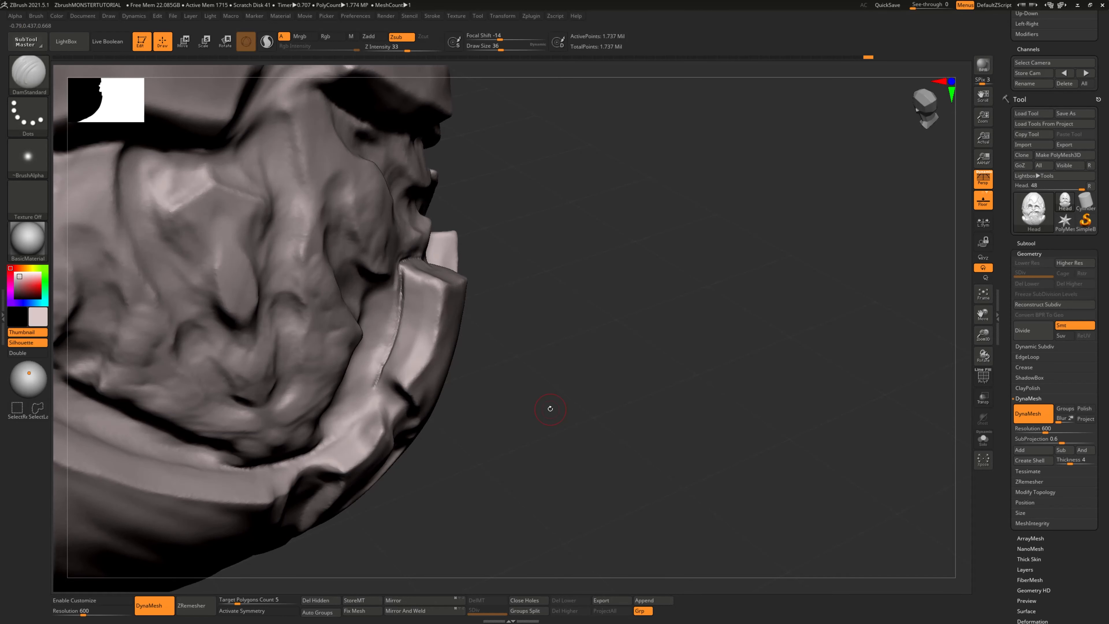
{"action": "left_click_drag", "start_coordinate": [502, 381], "coordinate": [533, 398]}
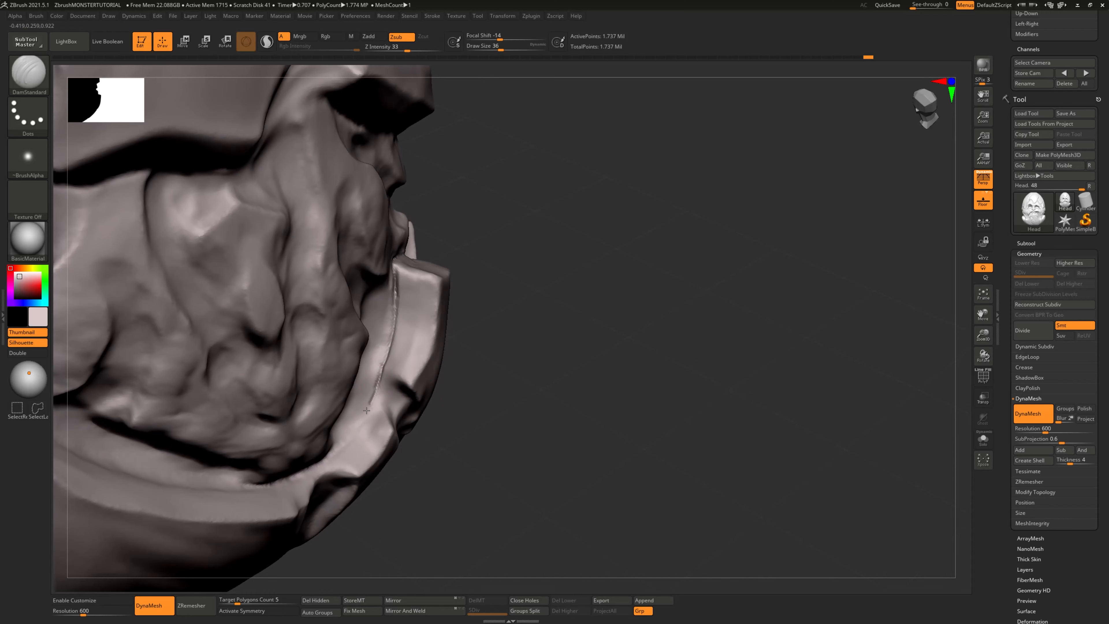
{"action": "mouse_move", "coordinate": [384, 437]}
{"action": "left_mouse_down"}
{"action": "mouse_move", "coordinate": [460, 466]}
{"action": "mouse_move", "coordinate": [524, 387]}
{"action": "left_mouse_up"}
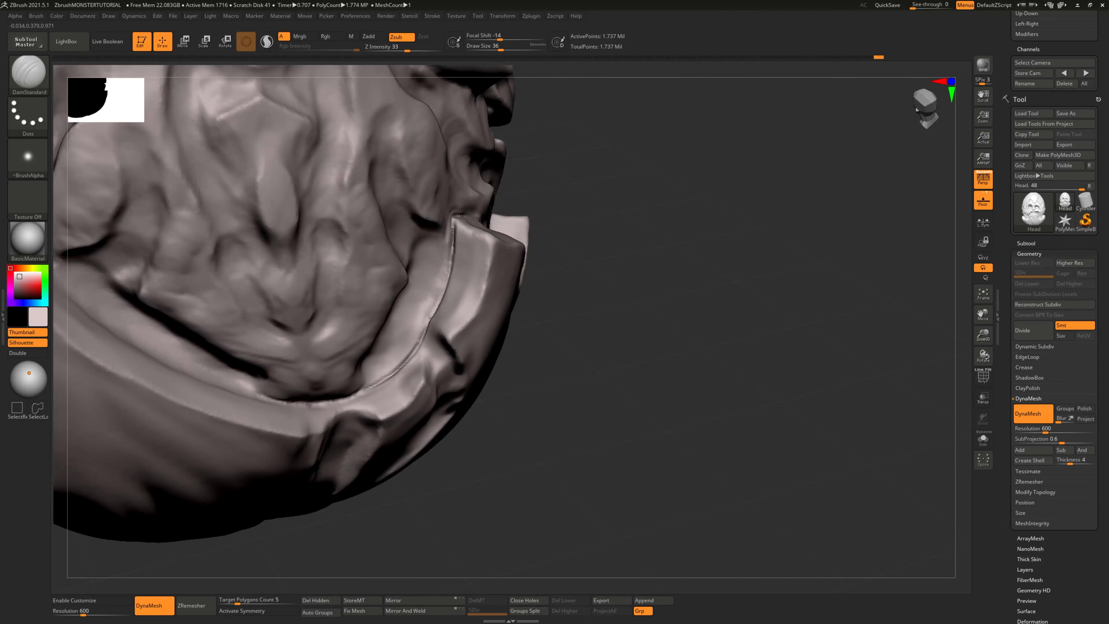
{"action": "left_click_drag", "start_coordinate": [546, 429], "coordinate": [428, 358]}
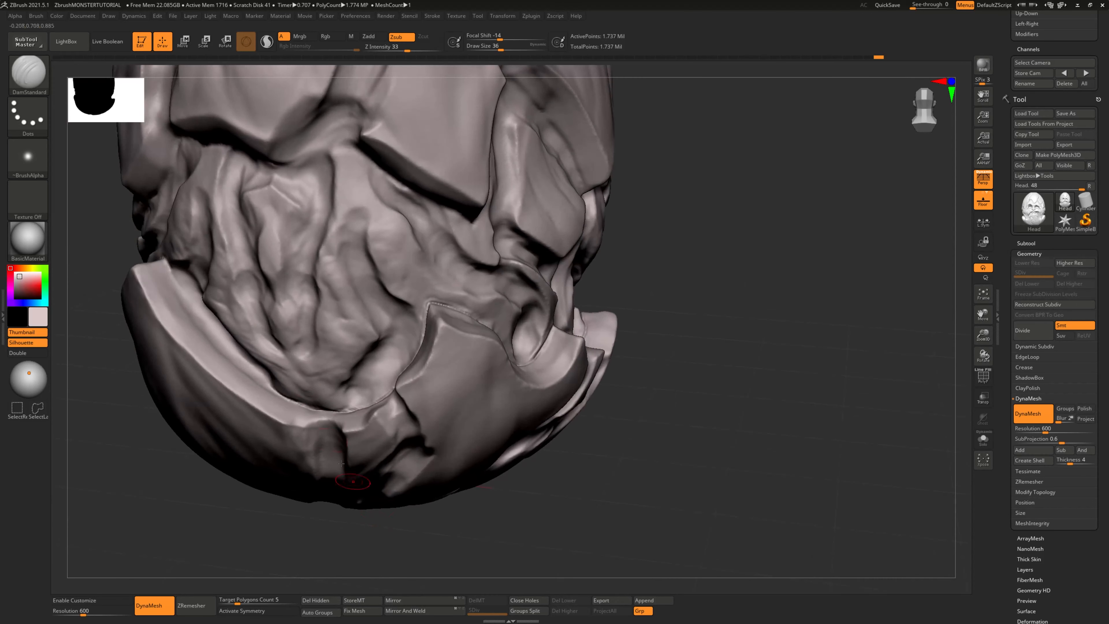
Step: Carve the matching seam between the flesh and the smooth rim on the opposite side of the shell's back
{"action": "left_click_drag", "start_coordinate": [167, 266], "coordinate": [207, 345]}
{"action": "left_click_drag", "start_coordinate": [222, 483], "coordinate": [186, 491]}
{"action": "key", "text": "ctrl+z"}
{"action": "left_click_drag", "start_coordinate": [145, 446], "coordinate": [159, 439]}
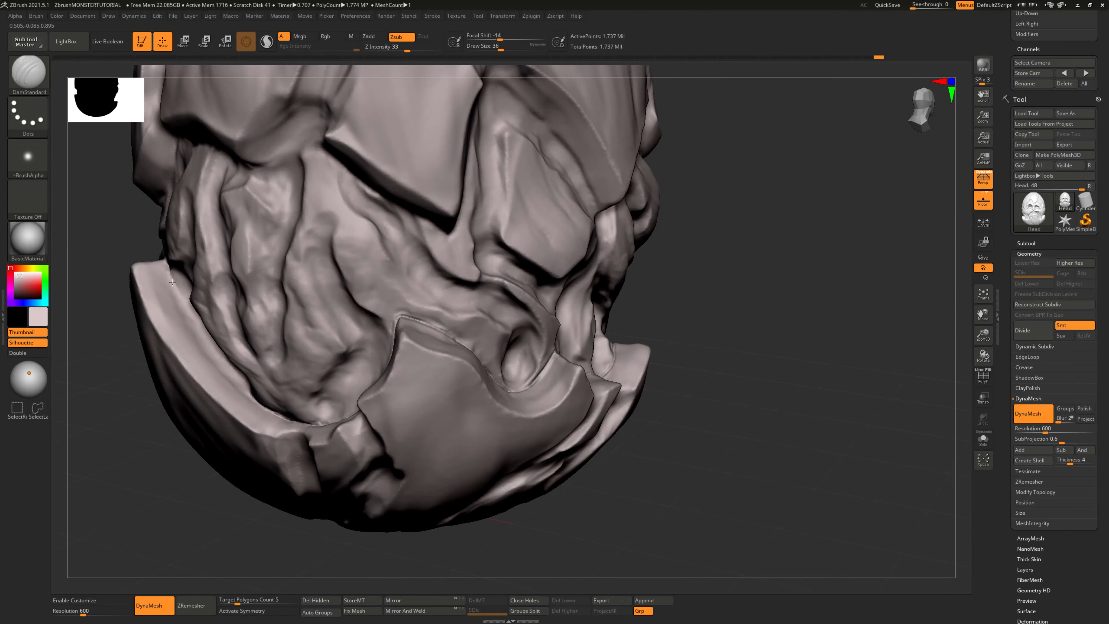
{"action": "left_click_drag", "start_coordinate": [173, 282], "coordinate": [186, 312]}
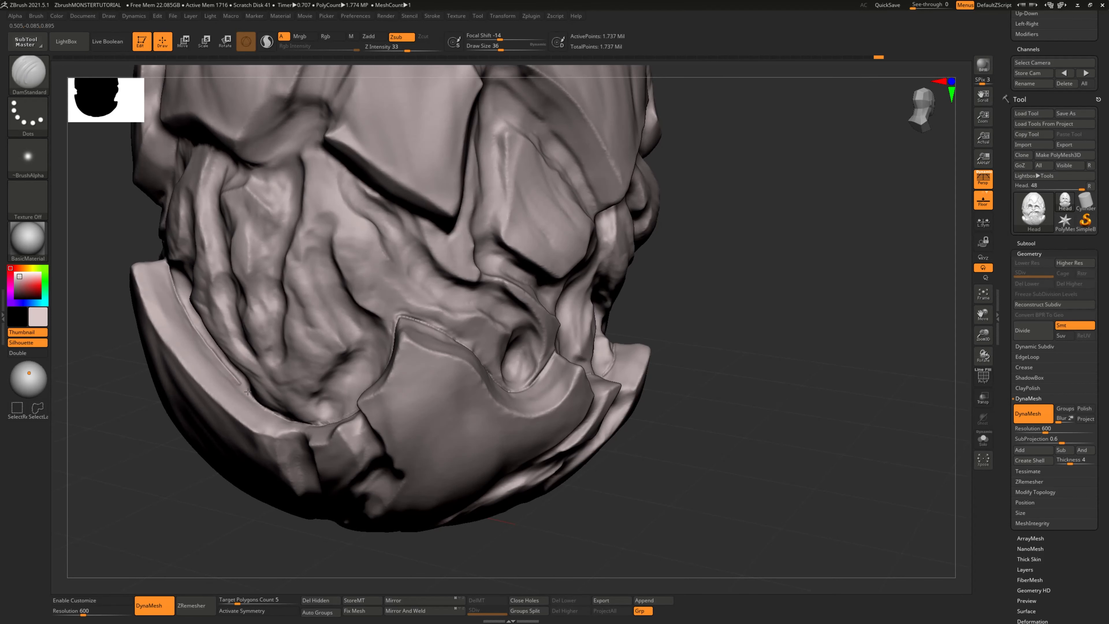
{"action": "mouse_move", "coordinate": [196, 531]}
{"action": "left_mouse_down"}
{"action": "mouse_move", "coordinate": [134, 550]}
{"action": "mouse_move", "coordinate": [207, 546]}
{"action": "left_mouse_up"}
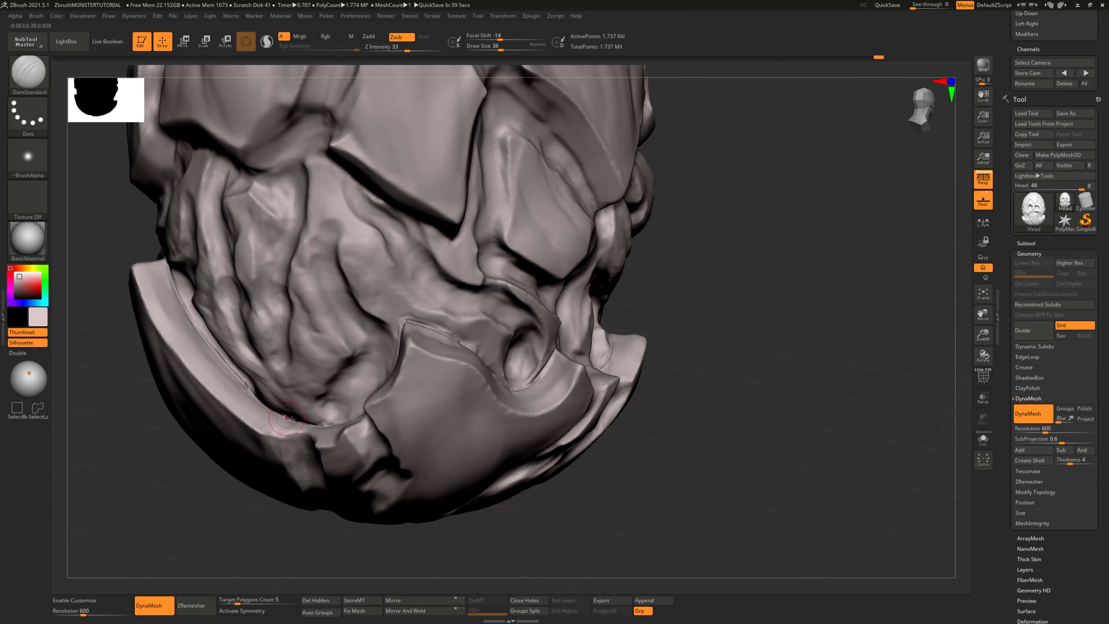
{"action": "mouse_move", "coordinate": [162, 527]}
{"action": "left_mouse_down"}
{"action": "mouse_move", "coordinate": [284, 493]}
{"action": "mouse_move", "coordinate": [362, 507]}
{"action": "left_mouse_up"}
{"action": "left_click_drag", "start_coordinate": [245, 362], "coordinate": [151, 476]}
{"action": "mouse_move", "coordinate": [384, 236]}
{"action": "left_mouse_down"}
{"action": "mouse_move", "coordinate": [544, 213]}
{"action": "mouse_move", "coordinate": [633, 257]}
{"action": "left_mouse_up"}
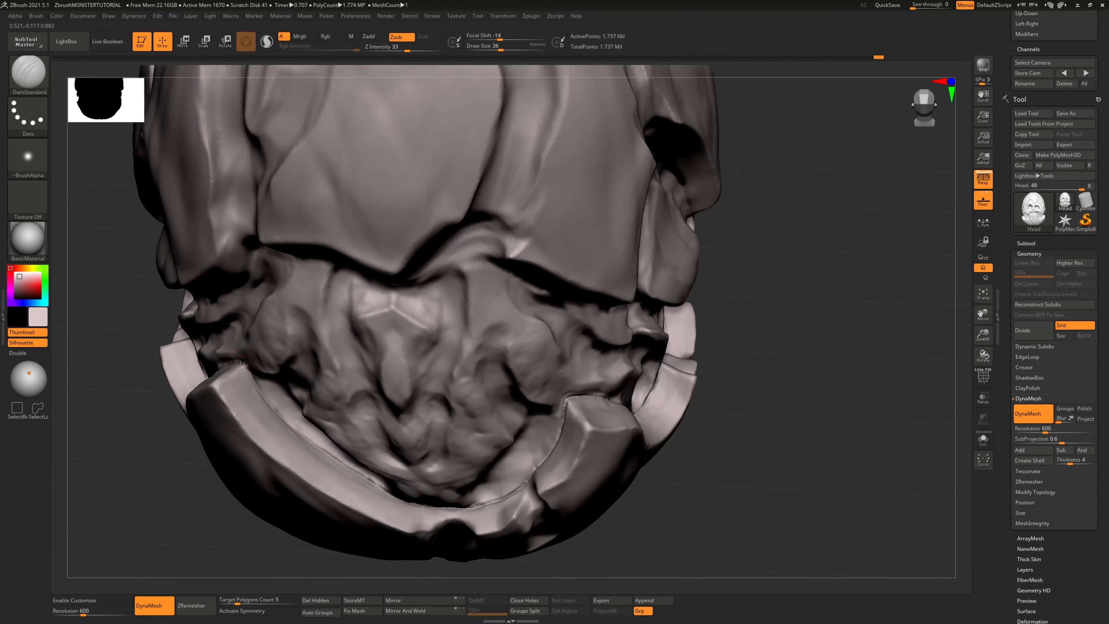
Step: Examine the whole cracked-shell head from the front and the lower shell's back rim up close
{"action": "mouse_move", "coordinate": [161, 555]}
{"action": "left_mouse_down"}
{"action": "mouse_move", "coordinate": [480, 498]}
{"action": "mouse_move", "coordinate": [497, 447]}
{"action": "left_mouse_up"}
{"action": "left_click_drag", "start_coordinate": [279, 454], "coordinate": [267, 367], "text": "alt"}
{"action": "left_click_drag", "start_coordinate": [625, 476], "coordinate": [493, 473]}
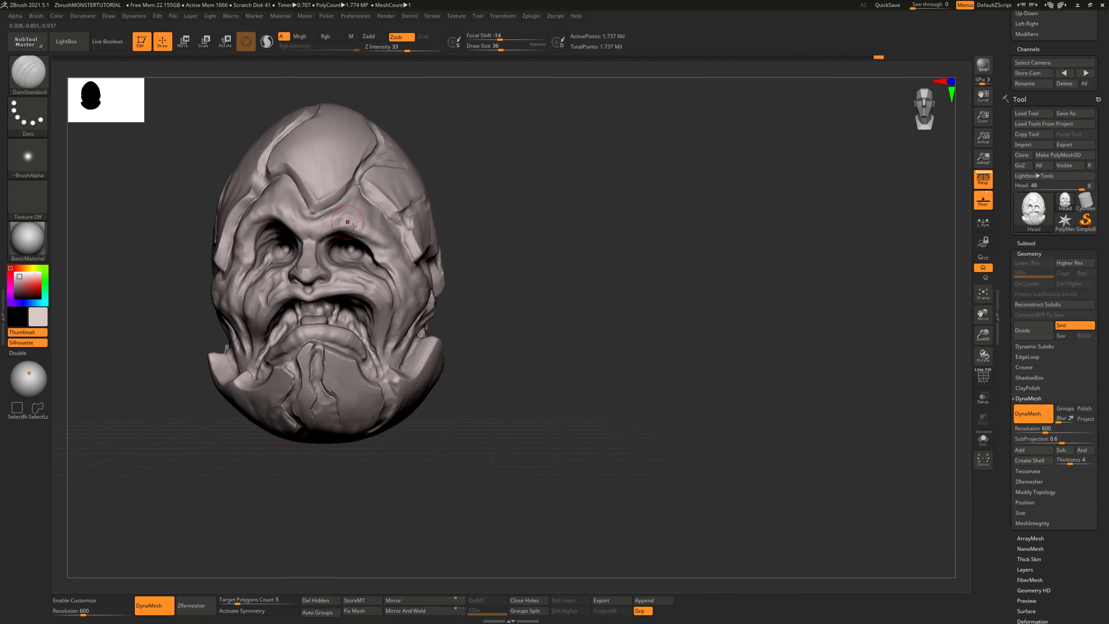
{"action": "left_click_drag", "start_coordinate": [539, 422], "coordinate": [567, 418], "text": "alt"}
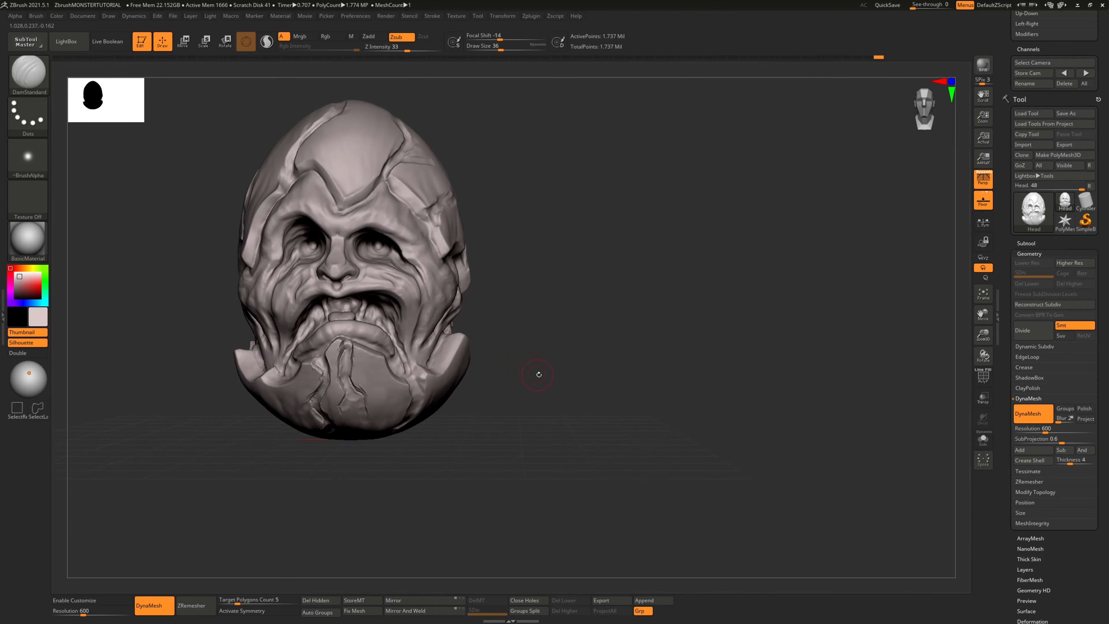
{"action": "left_click_drag", "start_coordinate": [539, 374], "coordinate": [549, 373]}
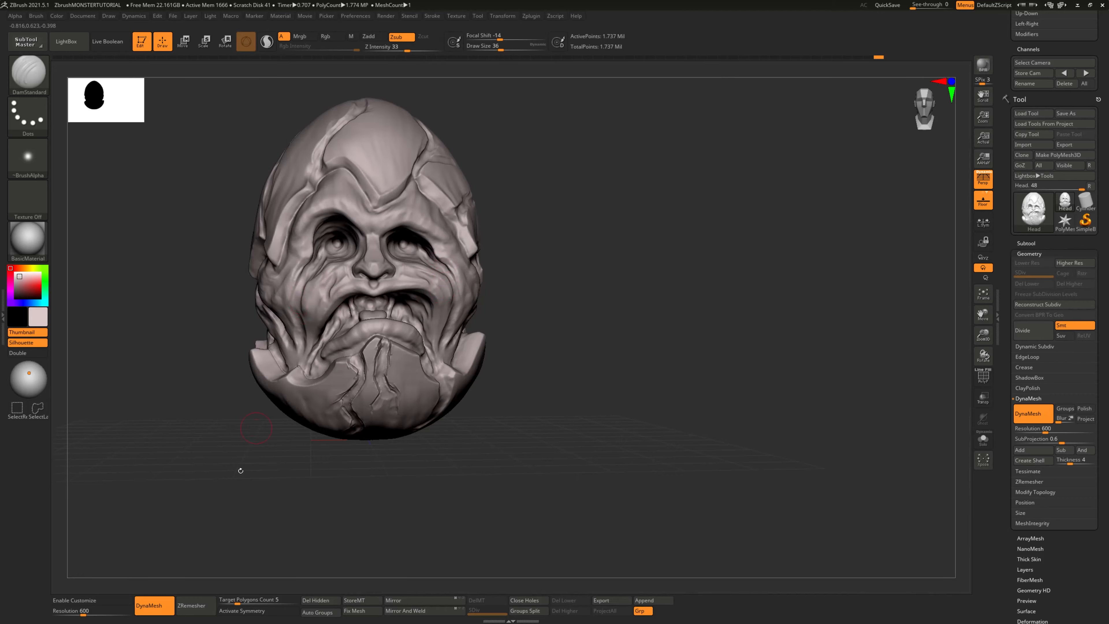
{"action": "mouse_move", "coordinate": [240, 471]}
{"action": "left_mouse_down"}
{"action": "mouse_move", "coordinate": [292, 488]}
{"action": "mouse_move", "coordinate": [323, 470]}
{"action": "left_mouse_up"}
{"action": "mouse_move", "coordinate": [323, 470]}
{"action": "left_mouse_down", "text": "alt"}
{"action": "mouse_move", "coordinate": [335, 480]}
{"action": "mouse_move", "coordinate": [311, 515]}
{"action": "mouse_move", "coordinate": [168, 501]}
{"action": "mouse_move", "coordinate": [188, 536]}
{"action": "mouse_move", "coordinate": [234, 525]}
{"action": "mouse_move", "coordinate": [212, 537]}
{"action": "left_mouse_up", "text": "alt"}
{"action": "left_click_drag", "start_coordinate": [610, 374], "coordinate": [618, 344]}
{"action": "mouse_move", "coordinate": [738, 372]}
{"action": "left_mouse_down"}
{"action": "mouse_move", "coordinate": [730, 466]}
{"action": "mouse_move", "coordinate": [713, 446]}
{"action": "mouse_move", "coordinate": [316, 489]}
{"action": "mouse_move", "coordinate": [293, 473]}
{"action": "left_mouse_up"}
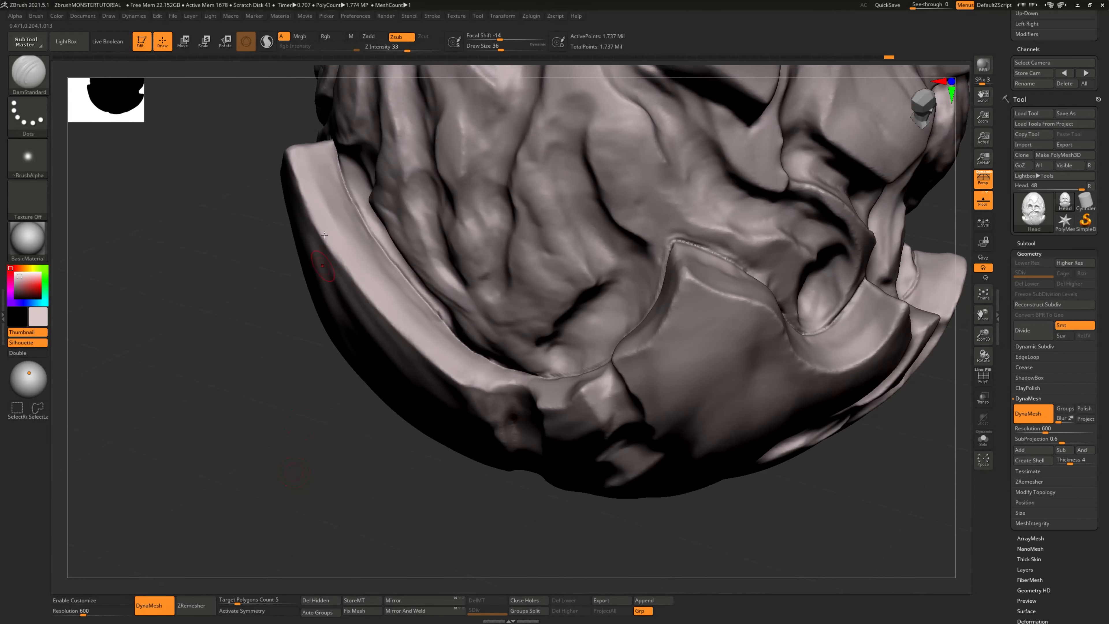
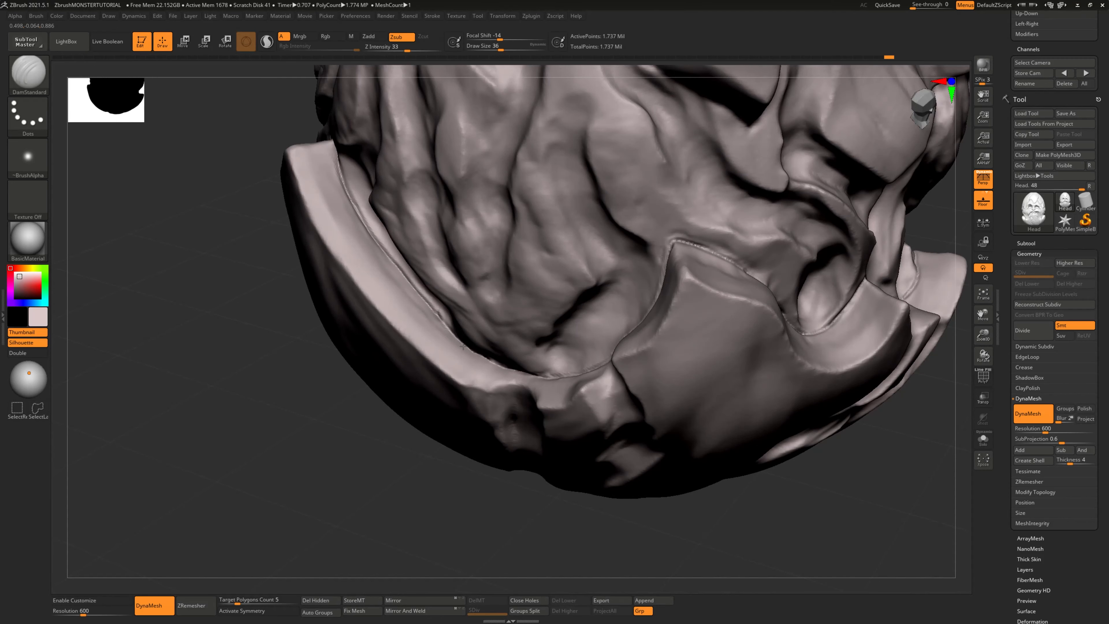
Step: Carve the seam between the flesh and the lower shell's rim around the side of the head toward the mouth corner
{"action": "left_click_drag", "start_coordinate": [501, 365], "coordinate": [496, 373]}
{"action": "mouse_move", "coordinate": [354, 448]}
{"action": "left_mouse_down", "text": "alt"}
{"action": "mouse_move", "coordinate": [411, 540]}
{"action": "mouse_move", "coordinate": [262, 534]}
{"action": "mouse_move", "coordinate": [383, 538]}
{"action": "left_mouse_up", "text": "alt"}
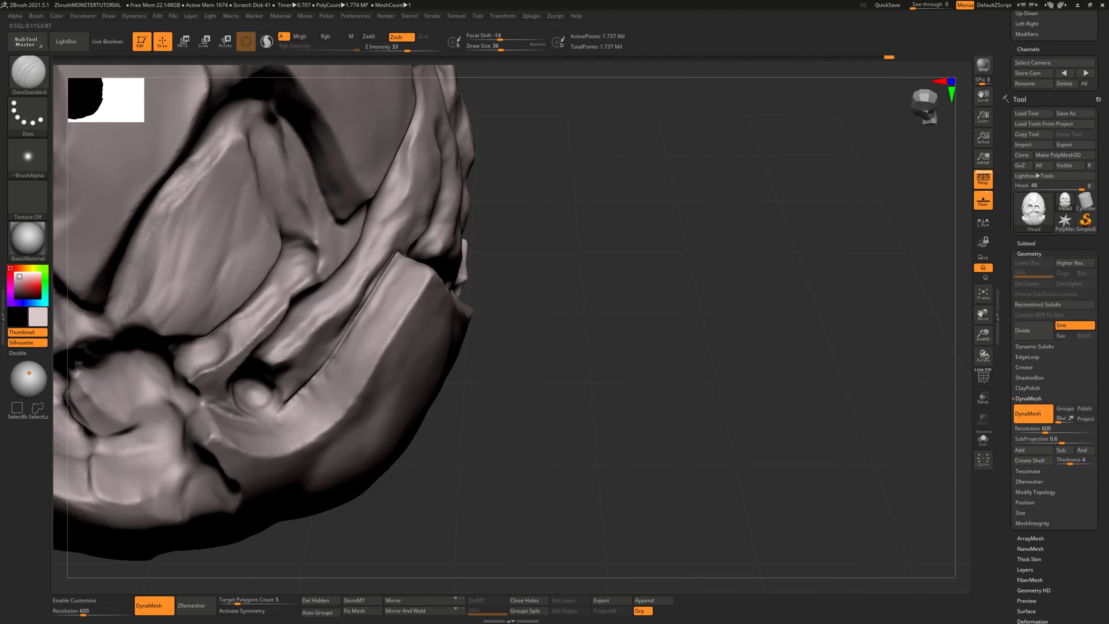
{"action": "mouse_move", "coordinate": [258, 552]}
{"action": "left_mouse_down"}
{"action": "mouse_move", "coordinate": [209, 555]}
{"action": "mouse_move", "coordinate": [231, 552]}
{"action": "mouse_move", "coordinate": [245, 502]}
{"action": "mouse_move", "coordinate": [287, 469]}
{"action": "left_mouse_up"}
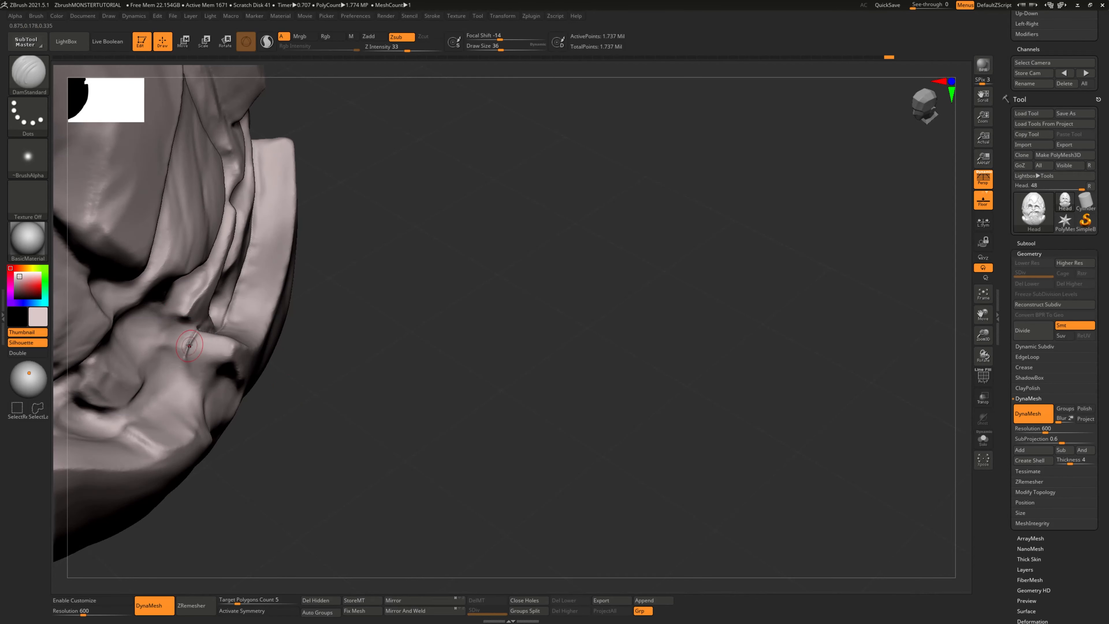
{"action": "mouse_move", "coordinate": [271, 407]}
{"action": "left_mouse_down"}
{"action": "mouse_move", "coordinate": [347, 424]}
{"action": "mouse_move", "coordinate": [432, 414]}
{"action": "mouse_move", "coordinate": [393, 396]}
{"action": "left_mouse_up"}
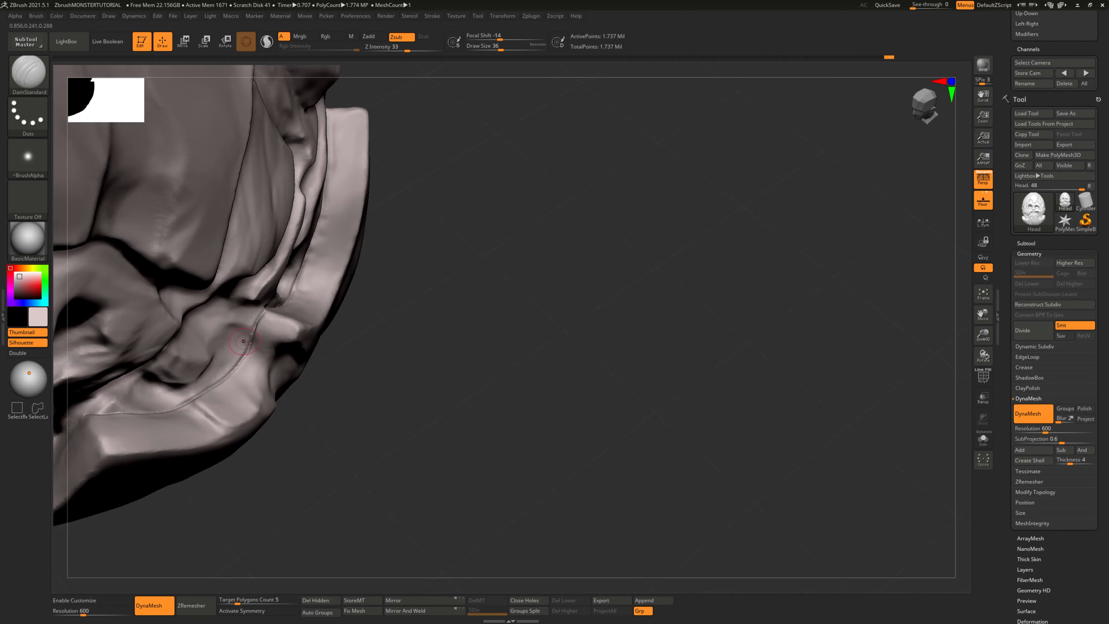
{"action": "mouse_move", "coordinate": [390, 453]}
{"action": "left_mouse_down"}
{"action": "mouse_move", "coordinate": [456, 387]}
{"action": "mouse_move", "coordinate": [468, 391]}
{"action": "mouse_move", "coordinate": [282, 379]}
{"action": "left_mouse_up"}
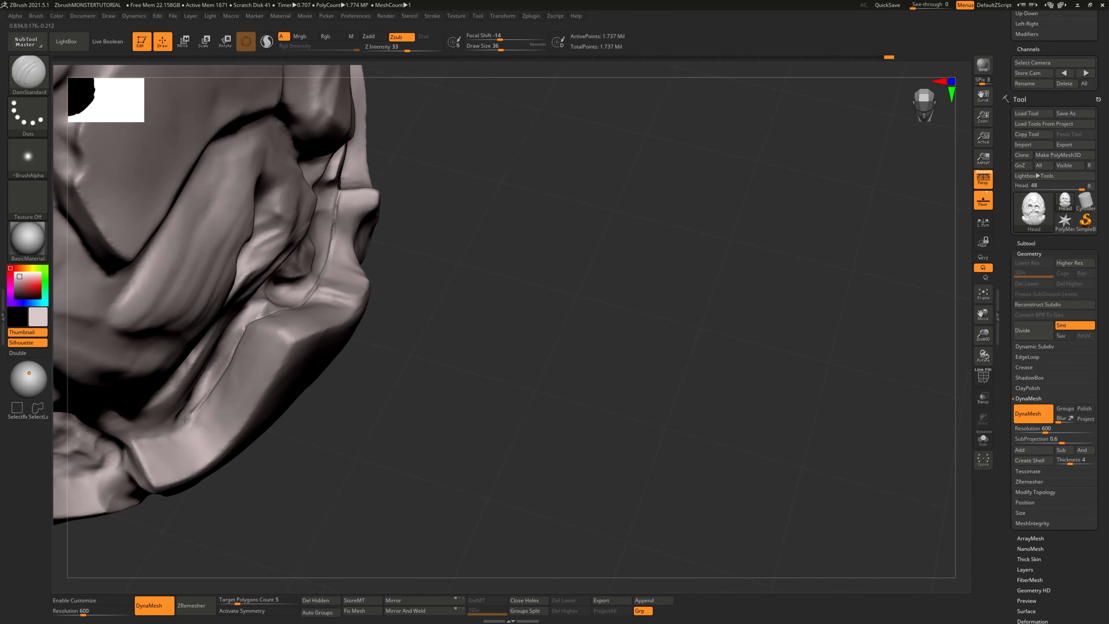
{"action": "mouse_move", "coordinate": [289, 423]}
{"action": "left_mouse_down"}
{"action": "mouse_move", "coordinate": [463, 367]}
{"action": "mouse_move", "coordinate": [273, 384]}
{"action": "left_mouse_up"}
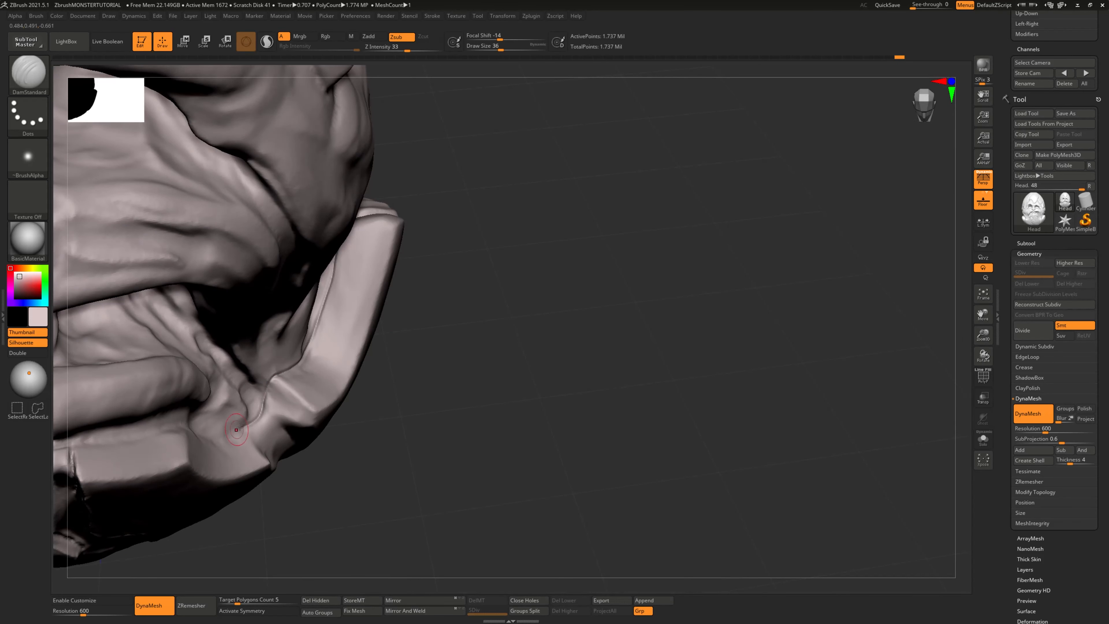
Step: Carve the seam from the mouth corner along the shell rim beneath the lower lip to the chin cracks
{"action": "left_click_drag", "start_coordinate": [236, 430], "coordinate": [410, 453]}
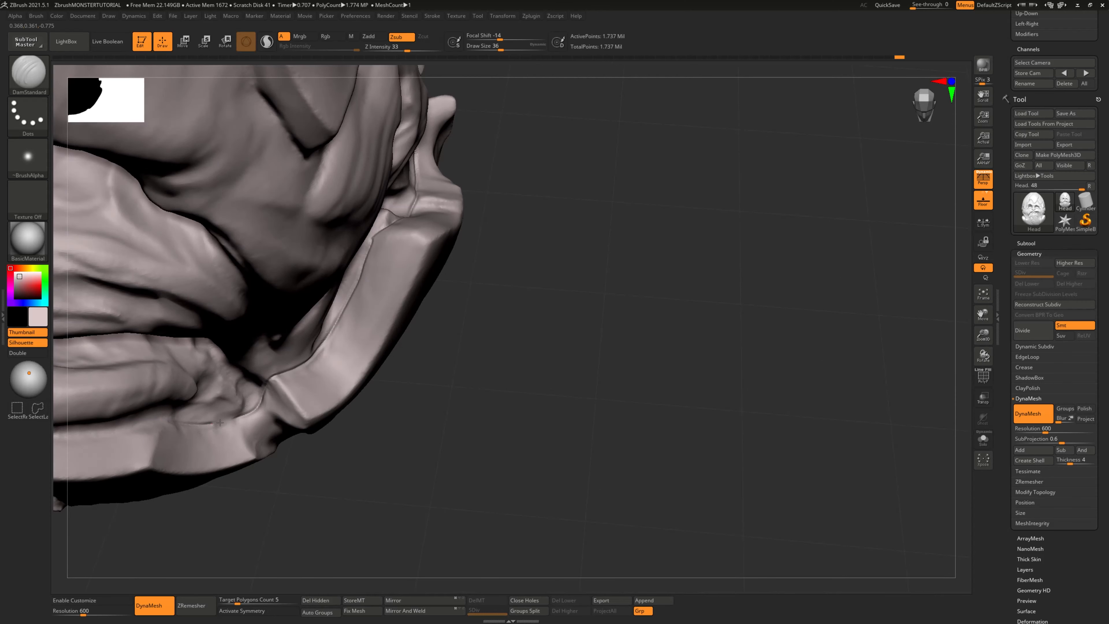
{"action": "mouse_move", "coordinate": [220, 423]}
{"action": "left_mouse_down"}
{"action": "mouse_move", "coordinate": [466, 449]}
{"action": "mouse_move", "coordinate": [434, 436]}
{"action": "left_mouse_up"}
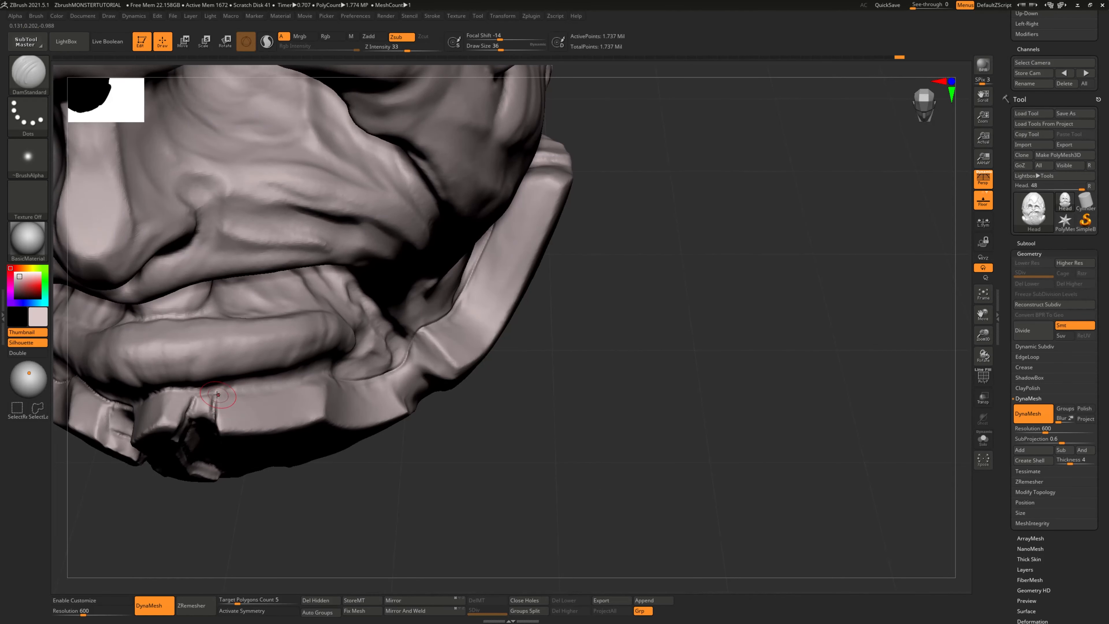
{"action": "mouse_move", "coordinate": [217, 395]}
{"action": "left_mouse_down"}
{"action": "mouse_move", "coordinate": [168, 388]}
{"action": "mouse_move", "coordinate": [287, 384]}
{"action": "left_mouse_up"}
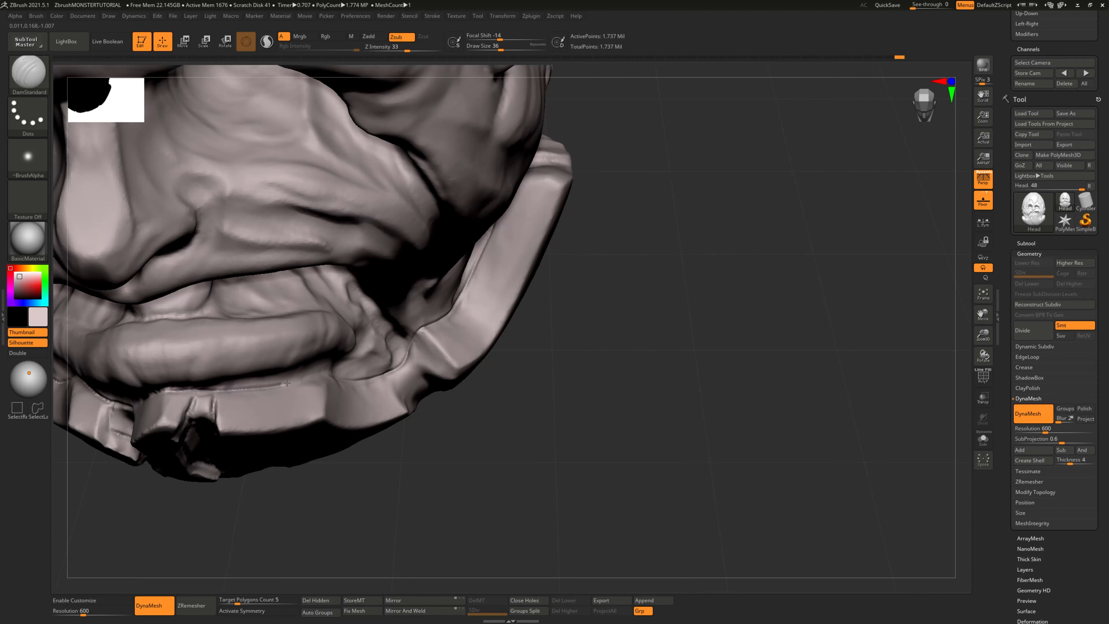
{"action": "left_click_drag", "start_coordinate": [278, 500], "coordinate": [324, 462]}
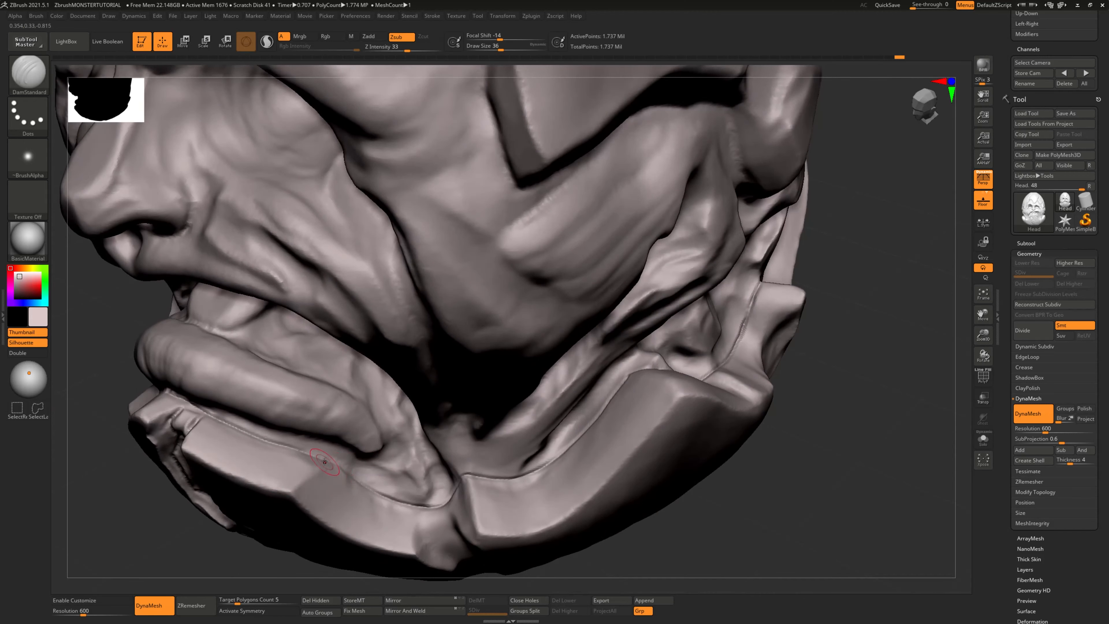
{"action": "left_click_drag", "start_coordinate": [134, 522], "coordinate": [213, 465]}
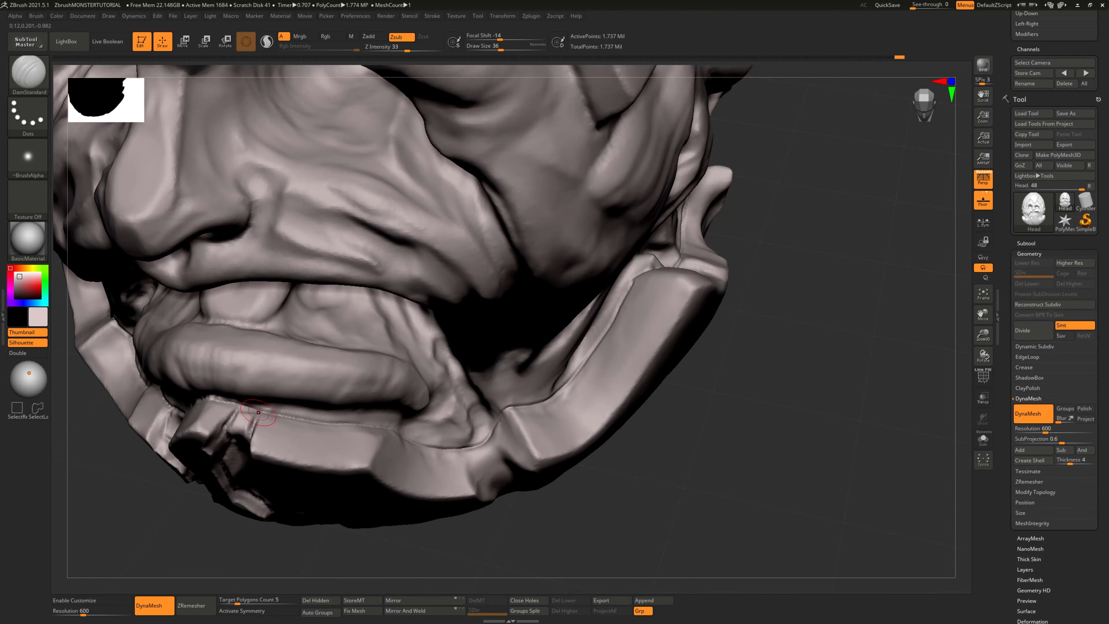
{"action": "left_click_drag", "start_coordinate": [168, 525], "coordinate": [171, 505]}
{"action": "right_click_drag", "start_coordinate": [171, 507], "coordinate": [186, 496]}
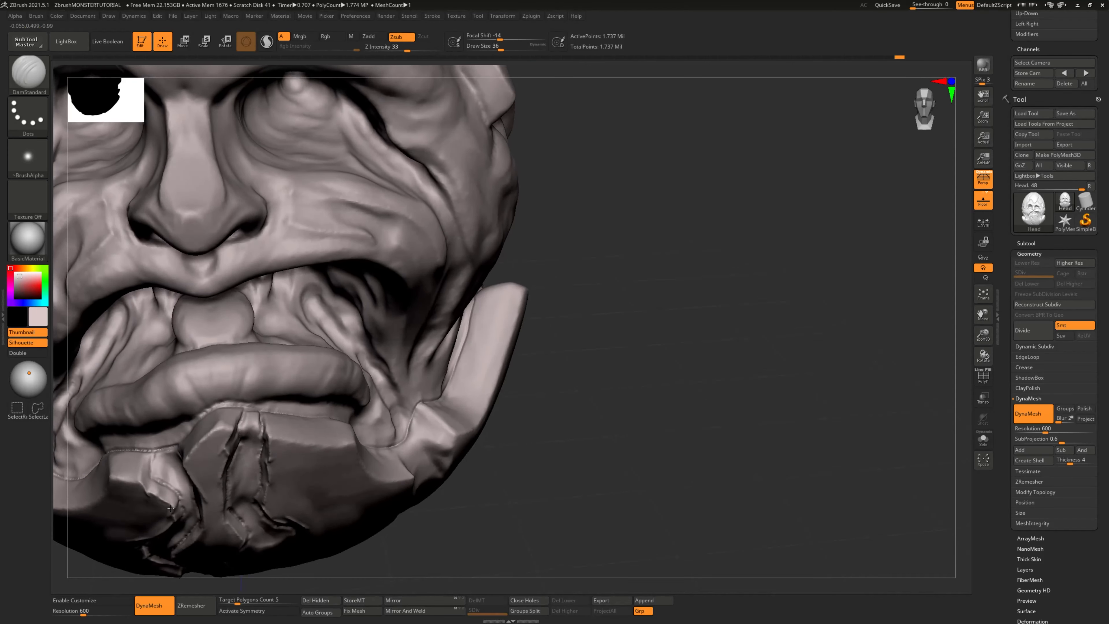
Step: Sharpen both edges of the crack running down the shell from below the mouth corner
{"action": "mouse_move", "coordinate": [602, 482]}
{"action": "right_mouse_down", "text": "shift"}
{"action": "mouse_move", "coordinate": [506, 466]}
{"action": "mouse_move", "coordinate": [639, 449]}
{"action": "mouse_move", "coordinate": [611, 474]}
{"action": "mouse_move", "coordinate": [659, 478]}
{"action": "mouse_move", "coordinate": [592, 406]}
{"action": "mouse_move", "coordinate": [532, 384]}
{"action": "mouse_move", "coordinate": [561, 411]}
{"action": "right_mouse_up", "text": "shift"}
{"action": "mouse_move", "coordinate": [593, 460]}
{"action": "right_mouse_down"}
{"action": "mouse_move", "coordinate": [609, 448]}
{"action": "mouse_move", "coordinate": [633, 461]}
{"action": "mouse_move", "coordinate": [666, 413]}
{"action": "mouse_move", "coordinate": [644, 424]}
{"action": "right_mouse_up"}
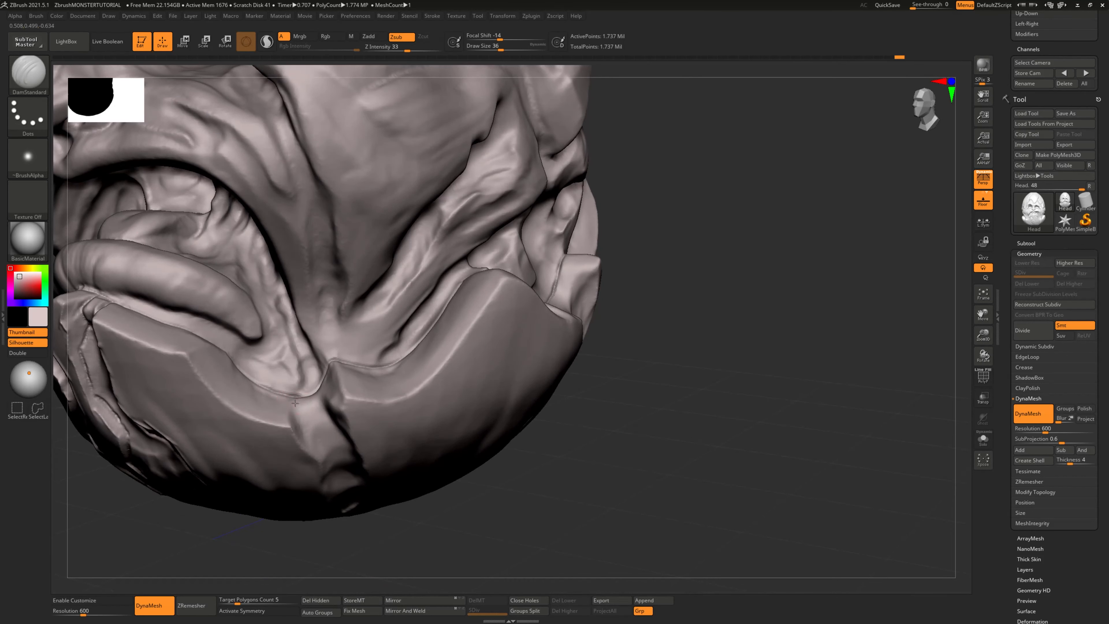
{"action": "right_click_drag", "start_coordinate": [299, 434], "coordinate": [230, 542]}
{"action": "mouse_move", "coordinate": [299, 415]}
{"action": "left_mouse_down"}
{"action": "mouse_move", "coordinate": [294, 432]}
{"action": "mouse_move", "coordinate": [320, 462]}
{"action": "left_mouse_up"}
{"action": "left_click_drag", "start_coordinate": [285, 536], "coordinate": [381, 458], "text": "alt"}
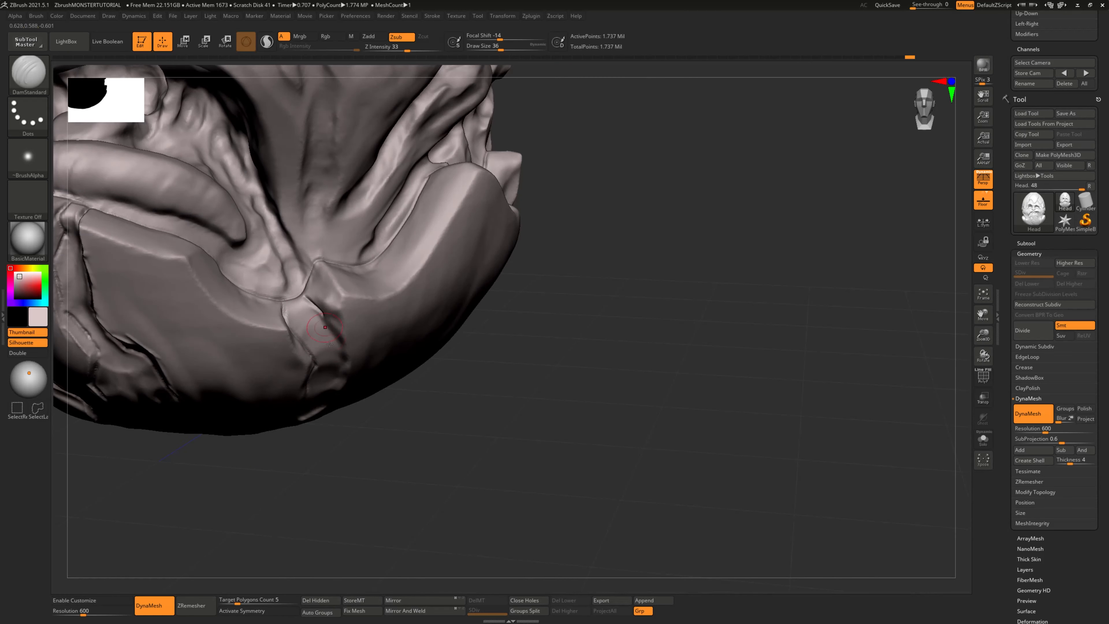
{"action": "left_click_drag", "start_coordinate": [306, 298], "coordinate": [332, 349]}
{"action": "left_click_drag", "start_coordinate": [280, 559], "coordinate": [275, 510]}
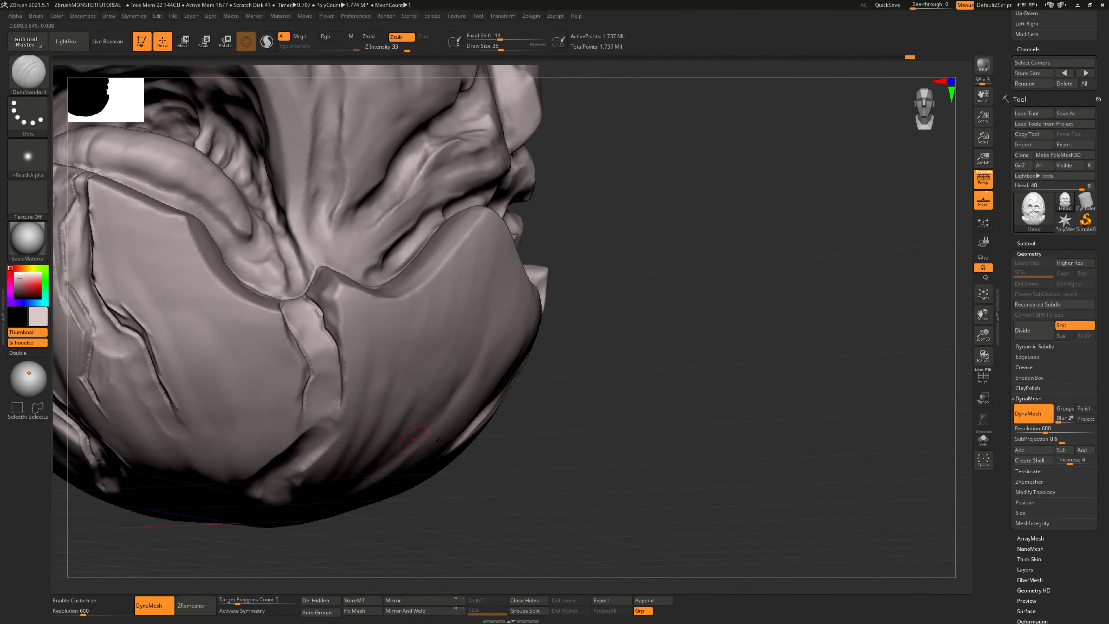
{"action": "left_click_drag", "start_coordinate": [554, 489], "coordinate": [576, 406]}
{"action": "left_click_drag", "start_coordinate": [283, 466], "coordinate": [240, 520]}
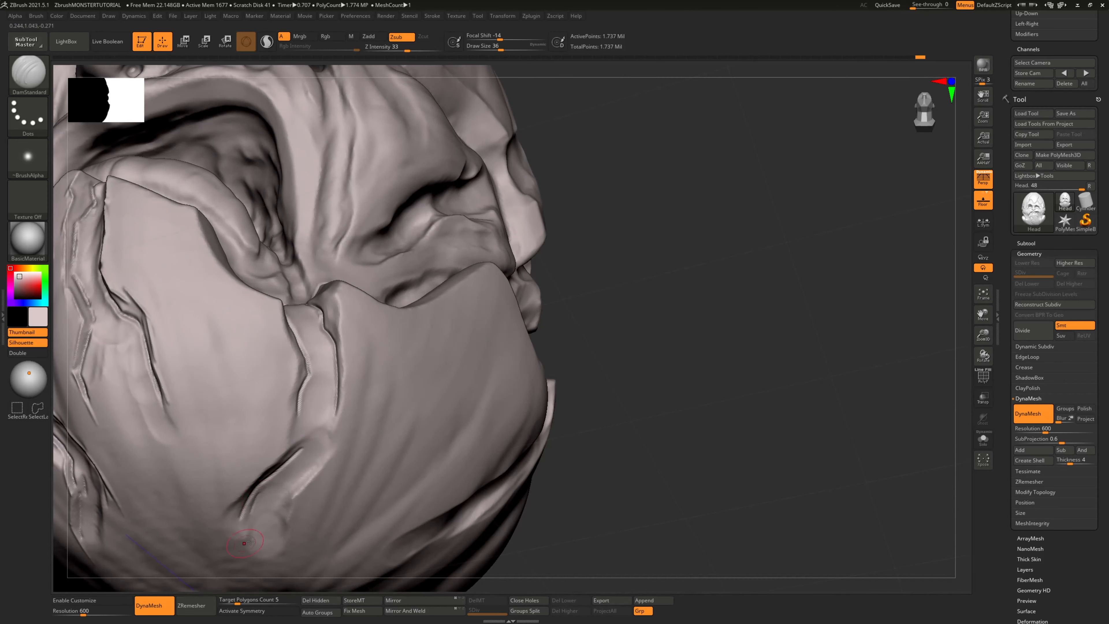
Step: Carve sharp lines along both edges of the crack running down the shell below the ear
{"action": "mouse_move", "coordinate": [620, 446]}
{"action": "left_mouse_down"}
{"action": "mouse_move", "coordinate": [684, 463]}
{"action": "mouse_move", "coordinate": [672, 495]}
{"action": "mouse_move", "coordinate": [705, 441]}
{"action": "mouse_move", "coordinate": [697, 369]}
{"action": "mouse_move", "coordinate": [586, 371]}
{"action": "left_mouse_up"}
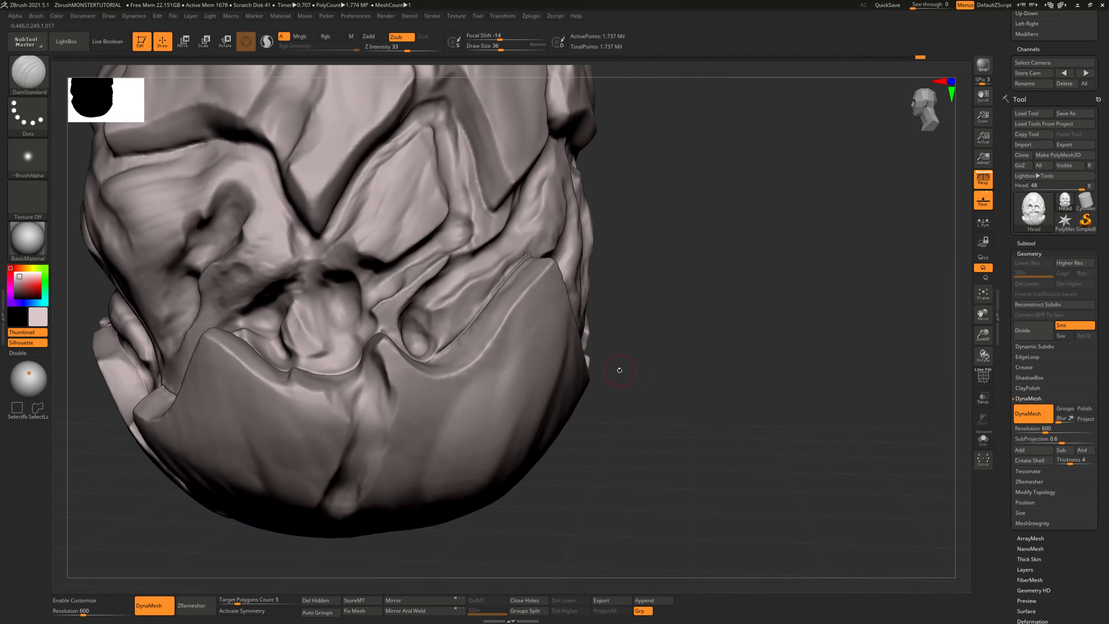
{"action": "left_click_drag", "start_coordinate": [333, 391], "coordinate": [334, 393]}
{"action": "left_click_drag", "start_coordinate": [668, 411], "coordinate": [652, 351]}
{"action": "left_click_drag", "start_coordinate": [328, 349], "coordinate": [344, 373]}
{"action": "mouse_move", "coordinate": [331, 520]}
{"action": "left_mouse_down"}
{"action": "mouse_move", "coordinate": [244, 507]}
{"action": "mouse_move", "coordinate": [282, 528]}
{"action": "mouse_move", "coordinate": [280, 470]}
{"action": "left_mouse_up"}
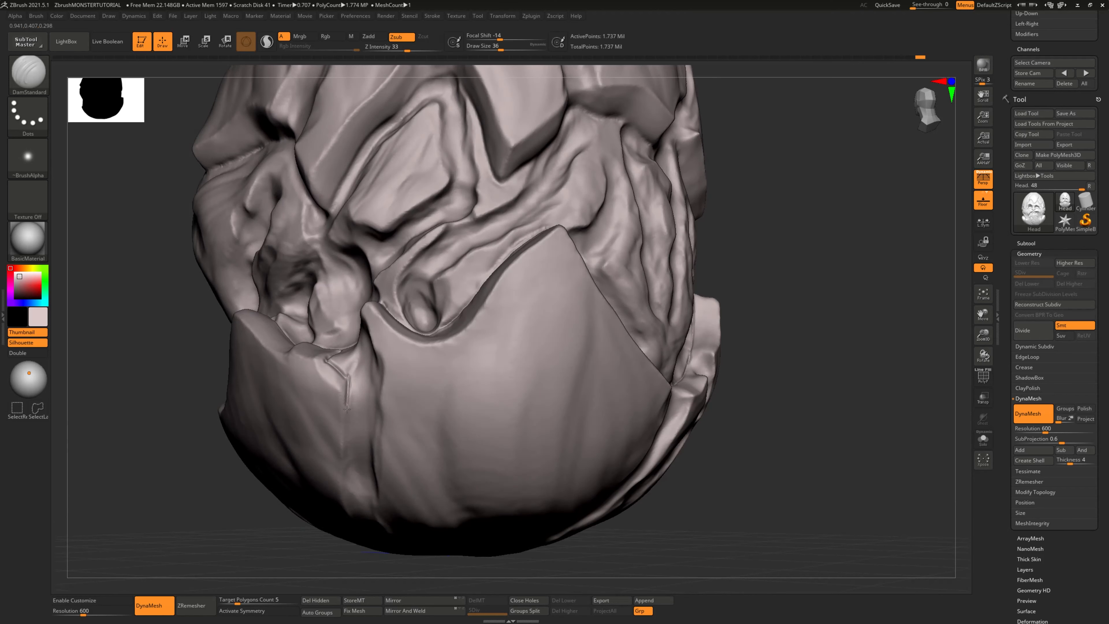
{"action": "left_click_drag", "start_coordinate": [344, 452], "coordinate": [345, 465]}
{"action": "left_click_drag", "start_coordinate": [279, 535], "coordinate": [367, 524]}
{"action": "left_click_drag", "start_coordinate": [574, 332], "coordinate": [606, 356]}
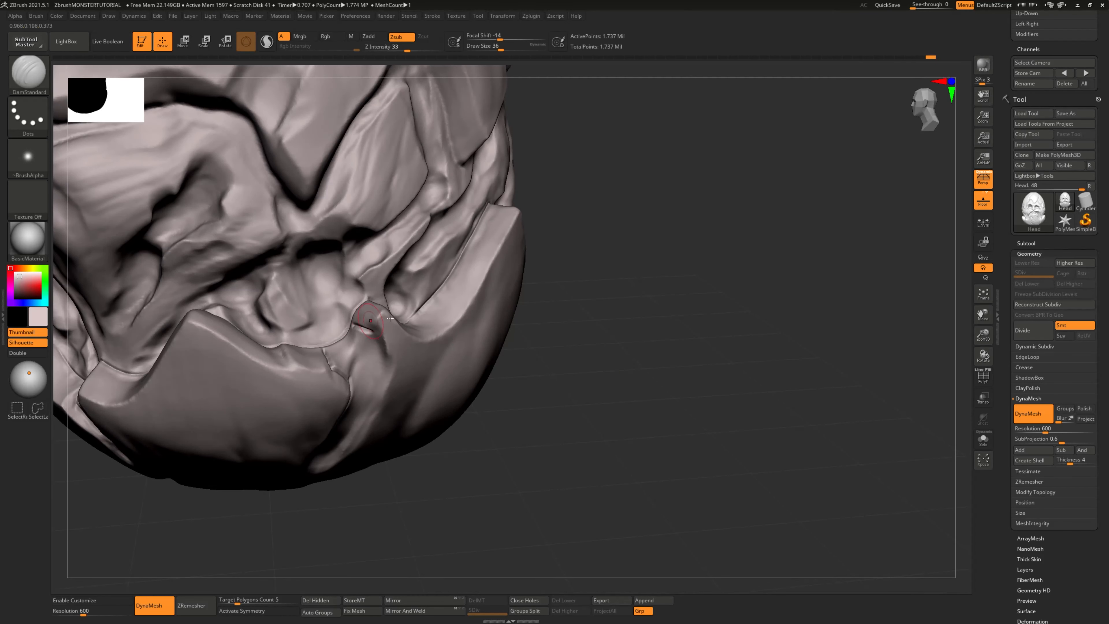
{"action": "right_click_drag", "start_coordinate": [390, 319], "coordinate": [384, 302]}
{"action": "mouse_move", "coordinate": [367, 328]}
{"action": "left_mouse_down"}
{"action": "mouse_move", "coordinate": [377, 343]}
{"action": "mouse_move", "coordinate": [367, 415]}
{"action": "left_mouse_up"}
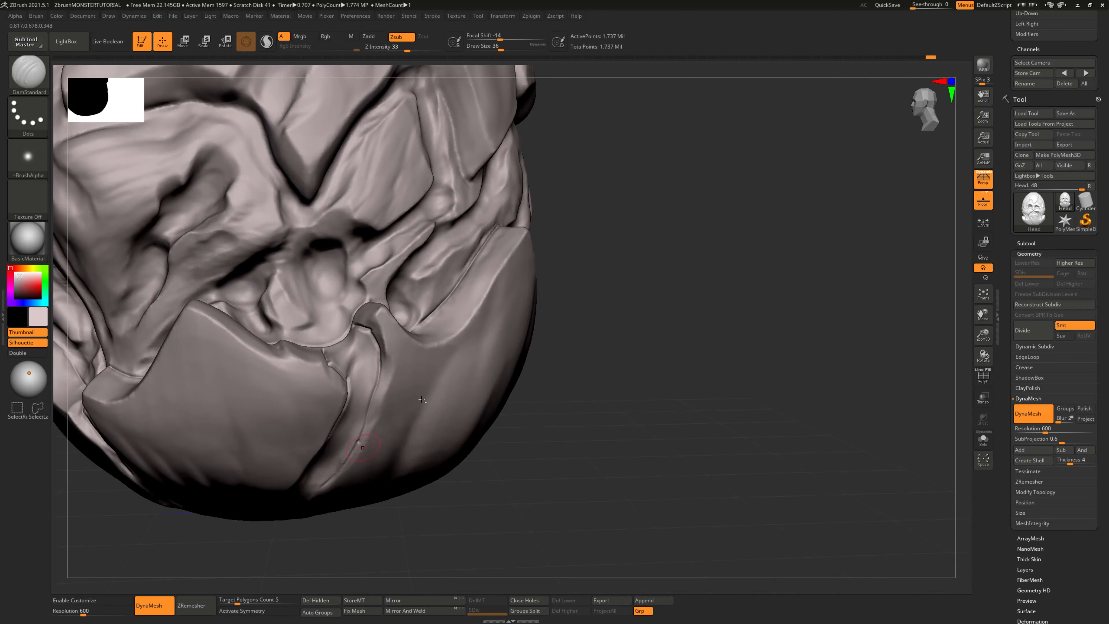
Step: Carve both edges of the narrow vertical crack at the back of the lower shell, from the rim downward
{"action": "left_click_drag", "start_coordinate": [581, 372], "coordinate": [639, 292]}
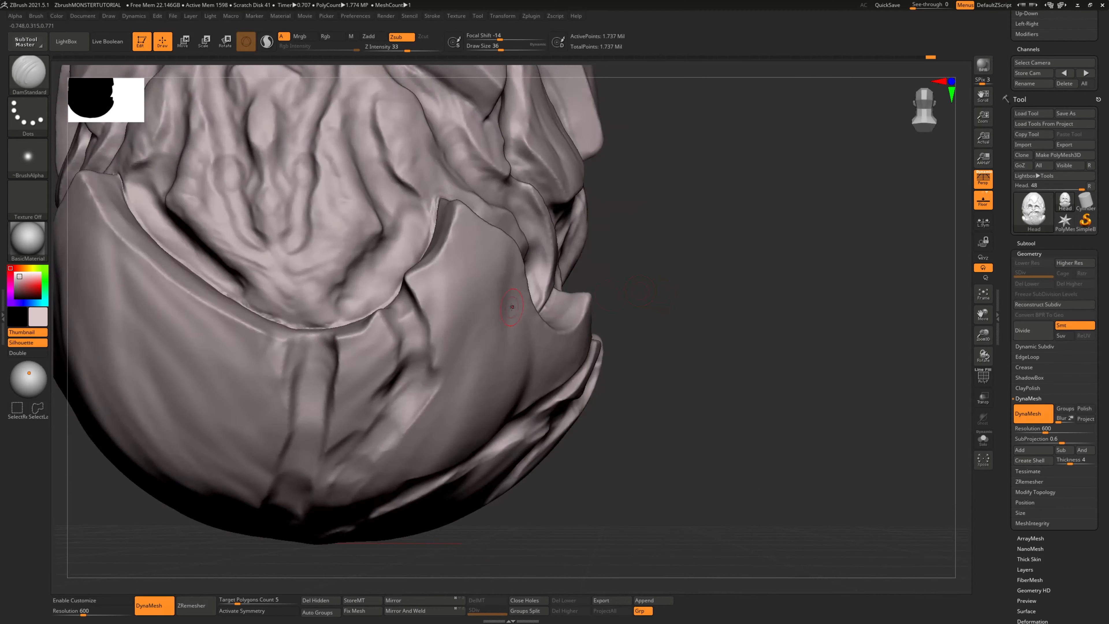
{"action": "left_click_drag", "start_coordinate": [306, 333], "coordinate": [300, 326]}
{"action": "left_click_drag", "start_coordinate": [615, 309], "coordinate": [337, 344]}
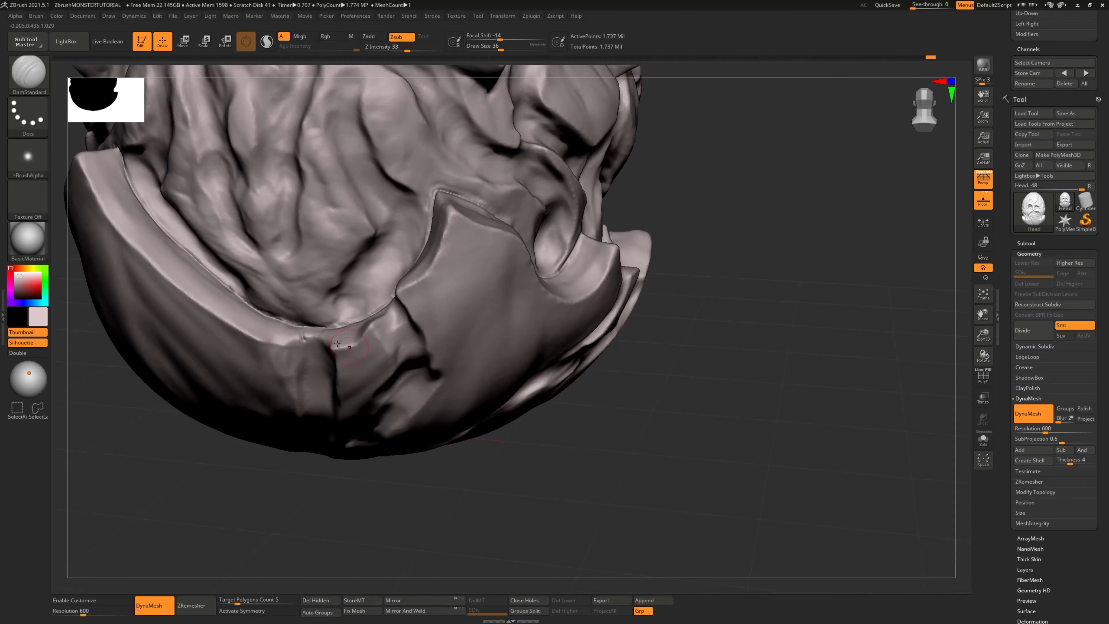
{"action": "mouse_move", "coordinate": [288, 491]}
{"action": "left_mouse_down"}
{"action": "mouse_move", "coordinate": [313, 358]}
{"action": "mouse_move", "coordinate": [298, 386]}
{"action": "left_mouse_up"}
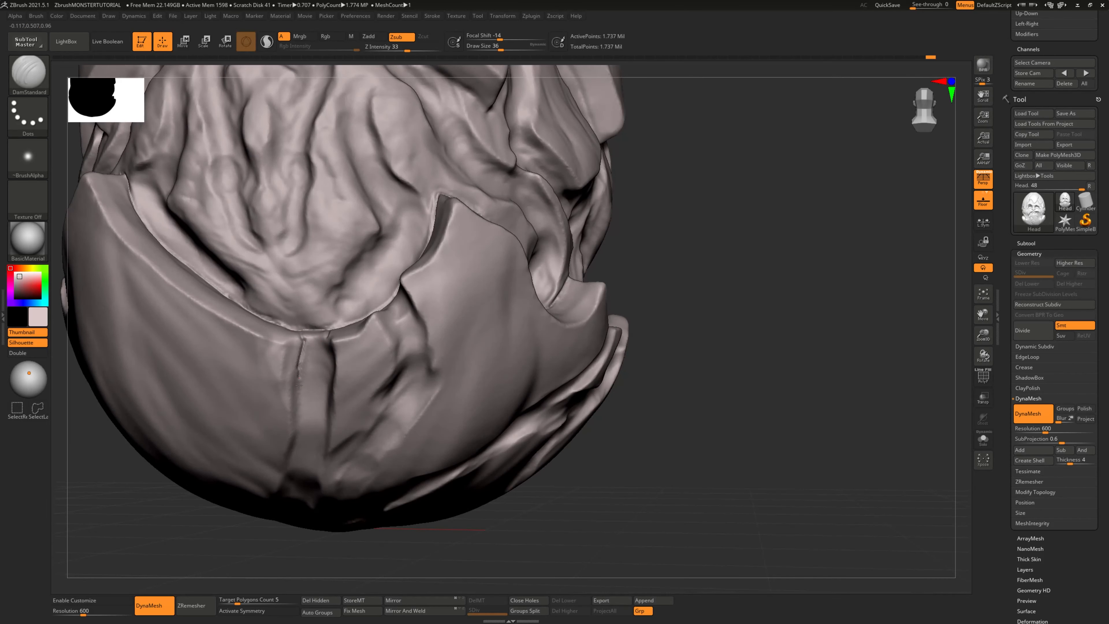
{"action": "mouse_move", "coordinate": [299, 546]}
{"action": "left_mouse_down"}
{"action": "mouse_move", "coordinate": [302, 433]}
{"action": "mouse_move", "coordinate": [276, 490]}
{"action": "left_mouse_up"}
{"action": "left_click_drag", "start_coordinate": [680, 345], "coordinate": [673, 382]}
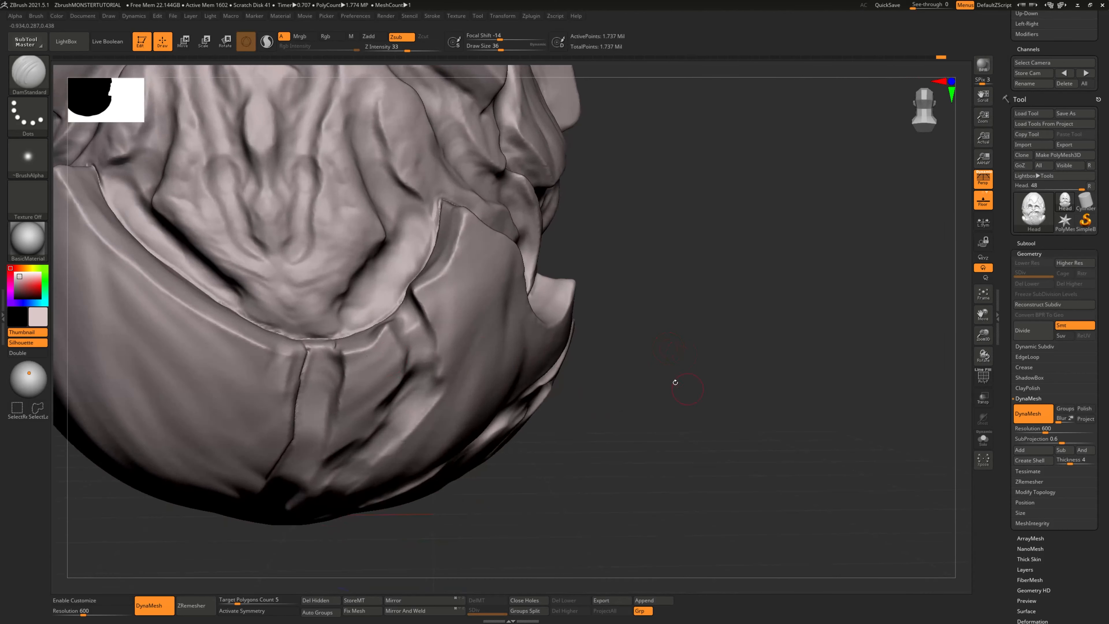
{"action": "left_click_drag", "start_coordinate": [335, 393], "coordinate": [335, 404]}
{"action": "left_click_drag", "start_coordinate": [635, 366], "coordinate": [666, 303]}
{"action": "left_click_drag", "start_coordinate": [326, 407], "coordinate": [290, 473]}
{"action": "left_click_drag", "start_coordinate": [589, 394], "coordinate": [650, 463]}
{"action": "left_click_drag", "start_coordinate": [266, 525], "coordinate": [305, 516]}
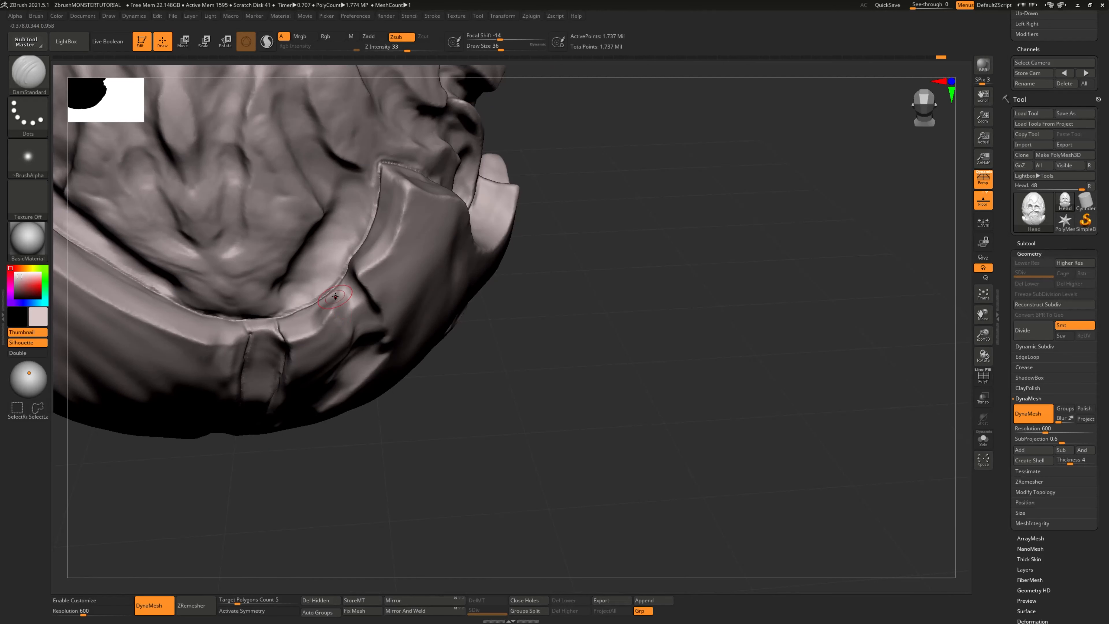
Step: Carve both jagged edges of the crack beside the narrow one at the back of the shell
{"action": "left_click_drag", "start_coordinate": [410, 437], "coordinate": [359, 406]}
{"action": "left_click_drag", "start_coordinate": [337, 292], "coordinate": [343, 319]}
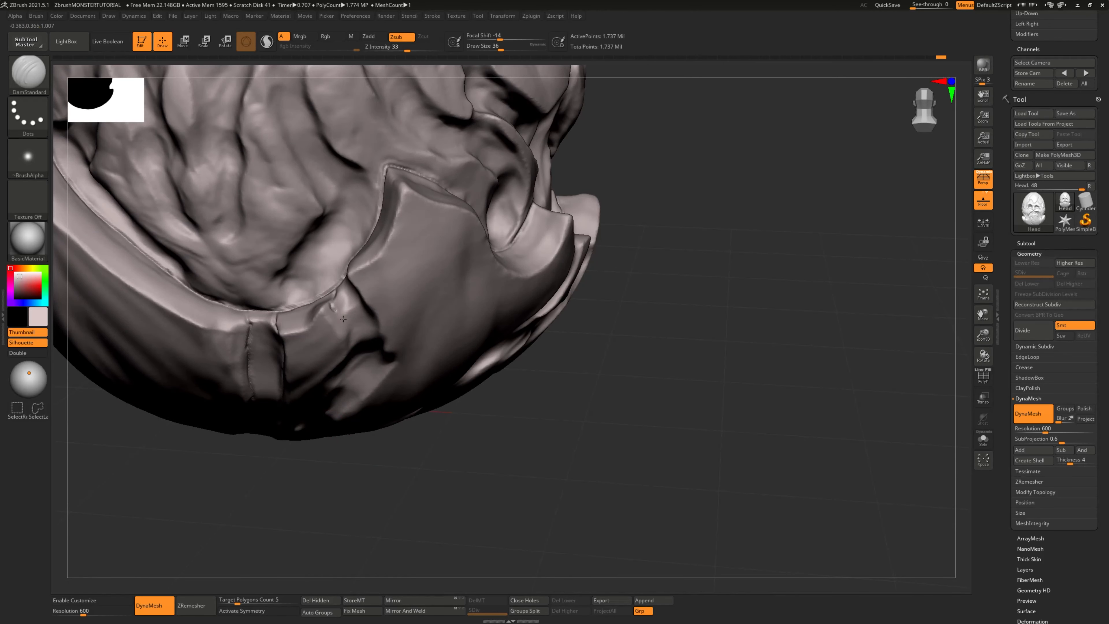
{"action": "mouse_move", "coordinate": [324, 498]}
{"action": "left_mouse_down"}
{"action": "mouse_move", "coordinate": [348, 343]}
{"action": "mouse_move", "coordinate": [343, 413]}
{"action": "mouse_move", "coordinate": [329, 441]}
{"action": "mouse_move", "coordinate": [305, 454]}
{"action": "left_mouse_up"}
{"action": "left_click_drag", "start_coordinate": [699, 411], "coordinate": [436, 282]}
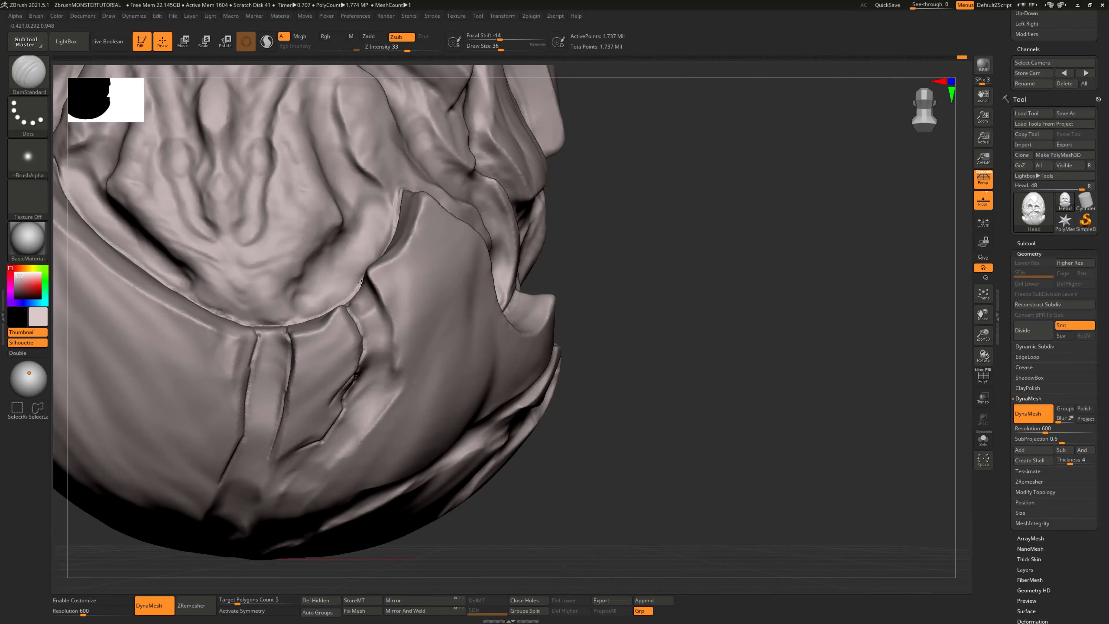
{"action": "left_click_drag", "start_coordinate": [593, 265], "coordinate": [375, 288]}
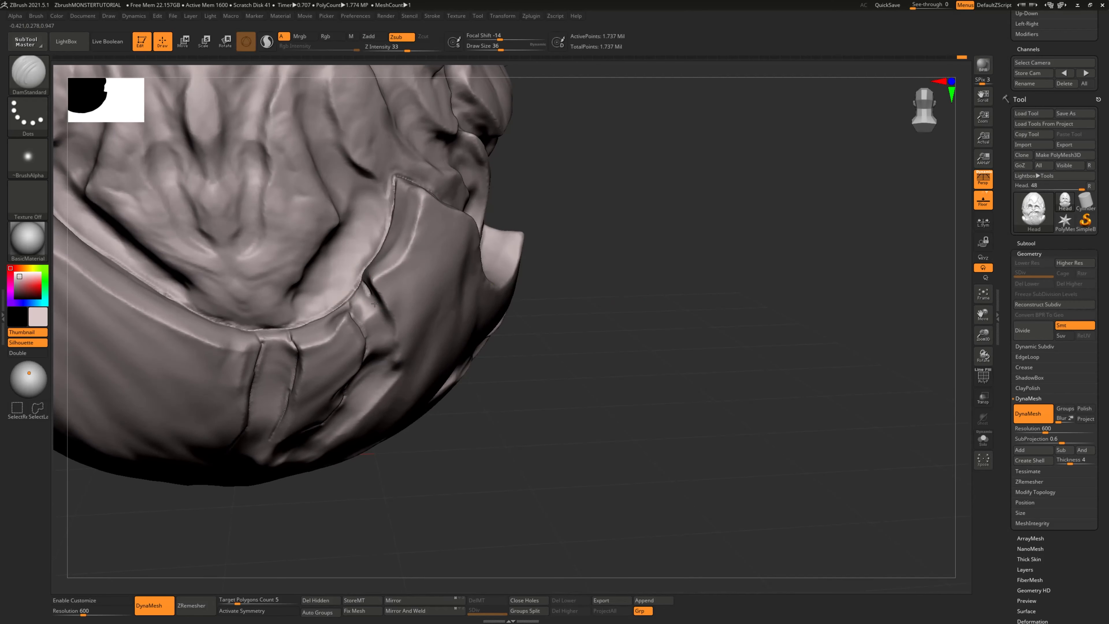
{"action": "left_click_drag", "start_coordinate": [567, 280], "coordinate": [389, 323]}
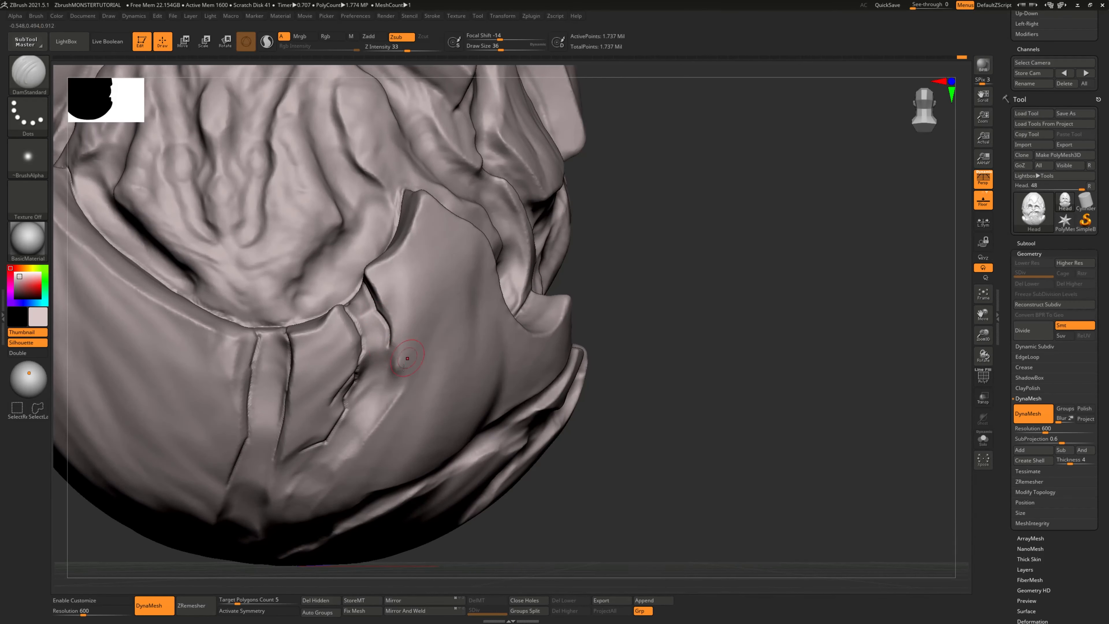
{"action": "mouse_move", "coordinate": [622, 481]}
{"action": "left_mouse_down"}
{"action": "mouse_move", "coordinate": [393, 322]}
{"action": "mouse_move", "coordinate": [361, 391]}
{"action": "left_mouse_up"}
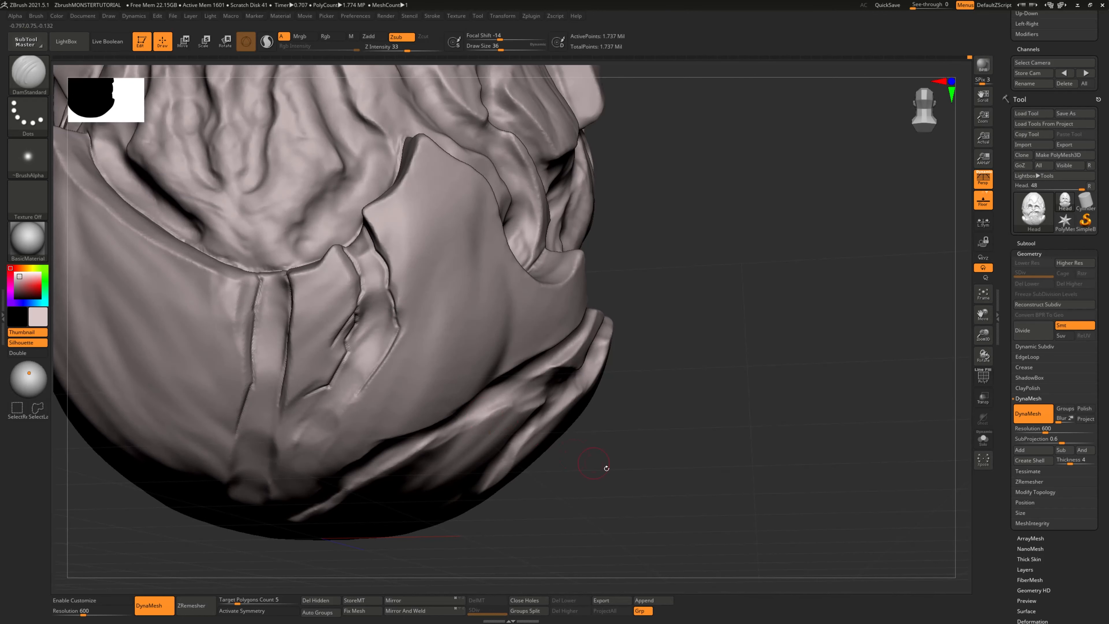
Step: Carve the edges of the narrow crack behind the ear on the opposite side of the shell
{"action": "mouse_move", "coordinate": [692, 405]}
{"action": "left_mouse_down"}
{"action": "mouse_move", "coordinate": [693, 458]}
{"action": "mouse_move", "coordinate": [715, 433]}
{"action": "mouse_move", "coordinate": [745, 456]}
{"action": "mouse_move", "coordinate": [734, 446]}
{"action": "mouse_move", "coordinate": [743, 439]}
{"action": "mouse_move", "coordinate": [745, 458]}
{"action": "mouse_move", "coordinate": [779, 453]}
{"action": "mouse_move", "coordinate": [449, 346]}
{"action": "left_mouse_up"}
{"action": "mouse_move", "coordinate": [618, 346]}
{"action": "left_mouse_down"}
{"action": "mouse_move", "coordinate": [681, 393]}
{"action": "mouse_move", "coordinate": [730, 396]}
{"action": "mouse_move", "coordinate": [691, 378]}
{"action": "left_mouse_up"}
{"action": "left_click_drag", "start_coordinate": [396, 299], "coordinate": [383, 328]}
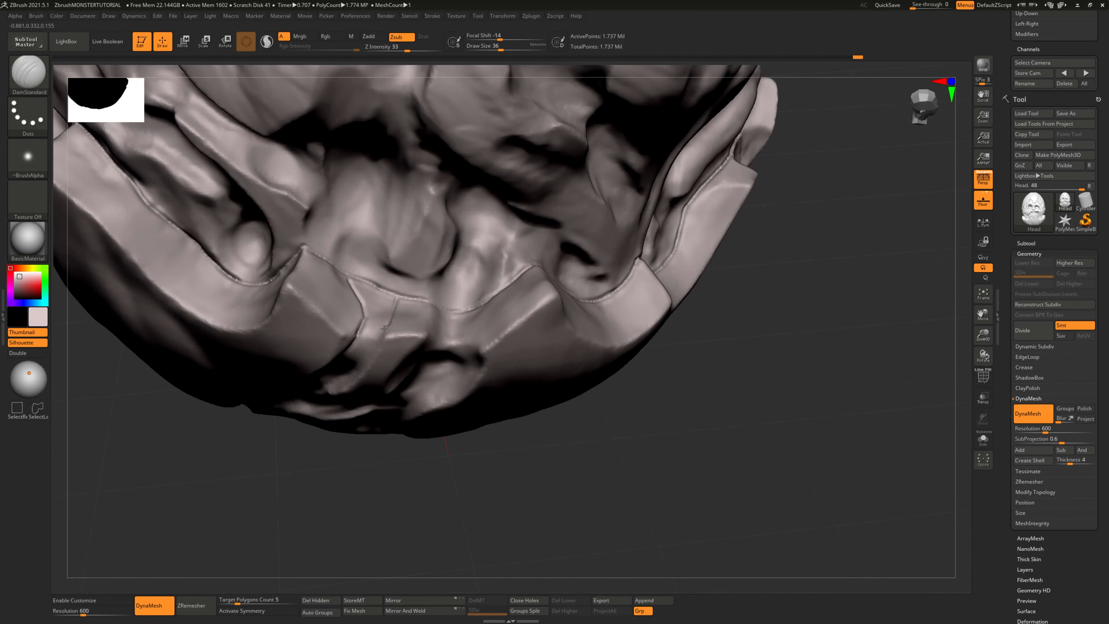
{"action": "mouse_move", "coordinate": [742, 411]}
{"action": "left_mouse_down"}
{"action": "mouse_move", "coordinate": [780, 465]}
{"action": "mouse_move", "coordinate": [769, 503]}
{"action": "left_mouse_up"}
{"action": "left_click_drag", "start_coordinate": [392, 303], "coordinate": [309, 399]}
{"action": "mouse_move", "coordinate": [694, 415]}
{"action": "left_mouse_down"}
{"action": "mouse_move", "coordinate": [806, 486]}
{"action": "mouse_move", "coordinate": [715, 473]}
{"action": "mouse_move", "coordinate": [620, 428]}
{"action": "left_mouse_up"}
Step: Carve a crisp seam along the lower shell's rim beside the wide crack on the side of the head
{"action": "mouse_move", "coordinate": [313, 318]}
{"action": "right_mouse_down"}
{"action": "mouse_move", "coordinate": [330, 422]}
{"action": "mouse_move", "coordinate": [209, 438]}
{"action": "mouse_move", "coordinate": [115, 509]}
{"action": "right_mouse_up"}
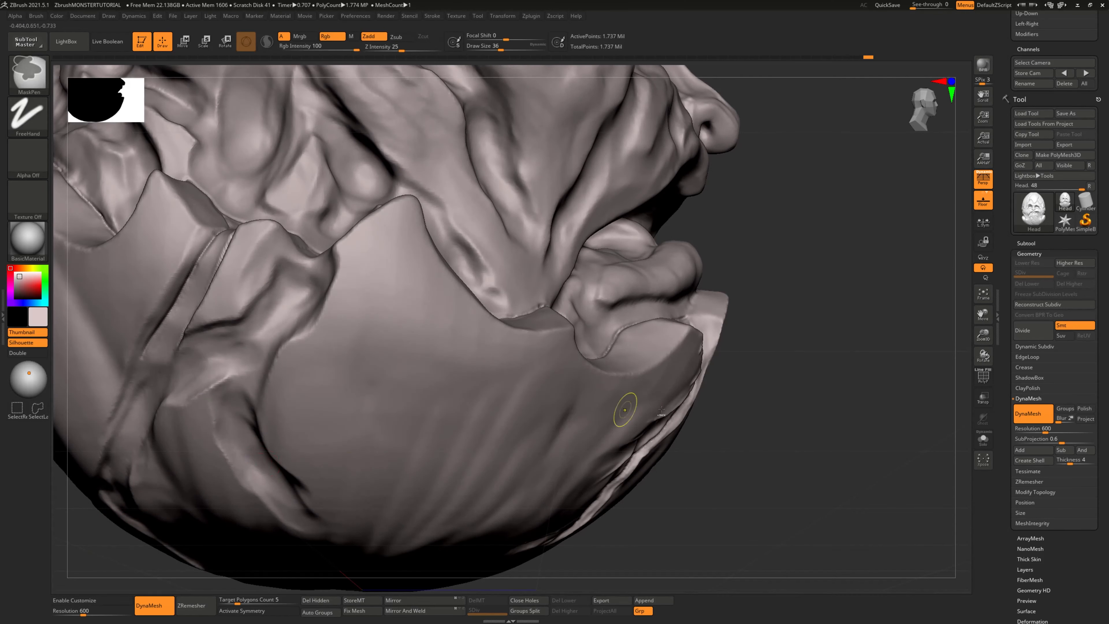
{"action": "mouse_move", "coordinate": [627, 408]}
{"action": "right_mouse_down"}
{"action": "mouse_move", "coordinate": [769, 468]}
{"action": "mouse_move", "coordinate": [722, 532]}
{"action": "right_mouse_up"}
{"action": "right_click_drag", "start_coordinate": [109, 538], "coordinate": [147, 498]}
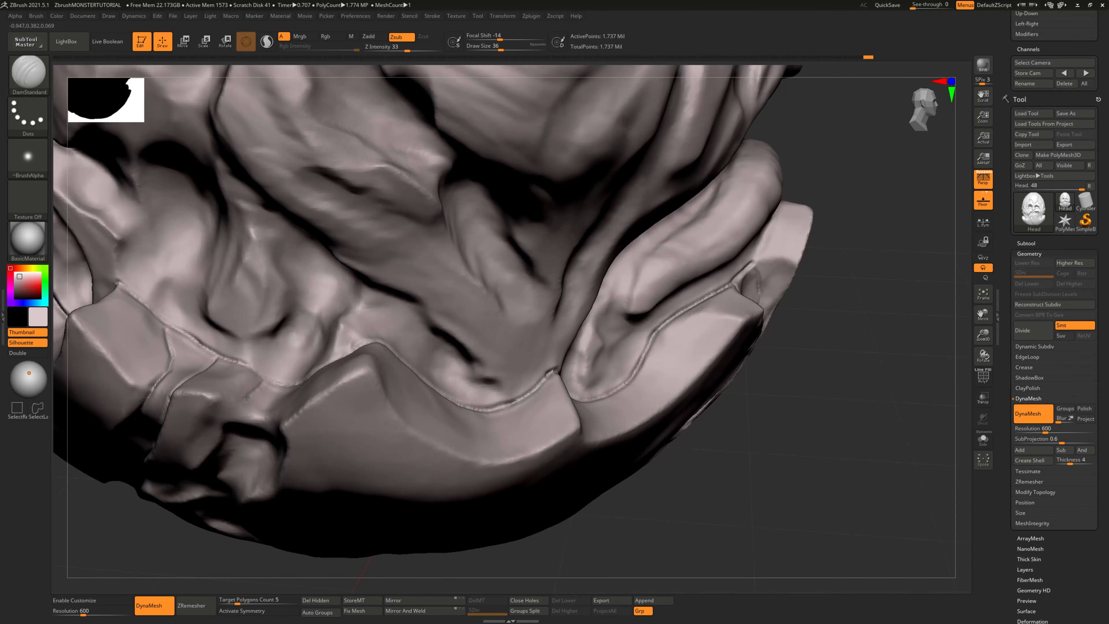
{"action": "right_click_drag", "start_coordinate": [274, 408], "coordinate": [231, 462]}
{"action": "left_click_drag", "start_coordinate": [264, 396], "coordinate": [298, 362]}
{"action": "mouse_move", "coordinate": [460, 480]}
{"action": "right_mouse_down"}
{"action": "mouse_move", "coordinate": [443, 418]}
{"action": "mouse_move", "coordinate": [568, 411]}
{"action": "right_mouse_up"}
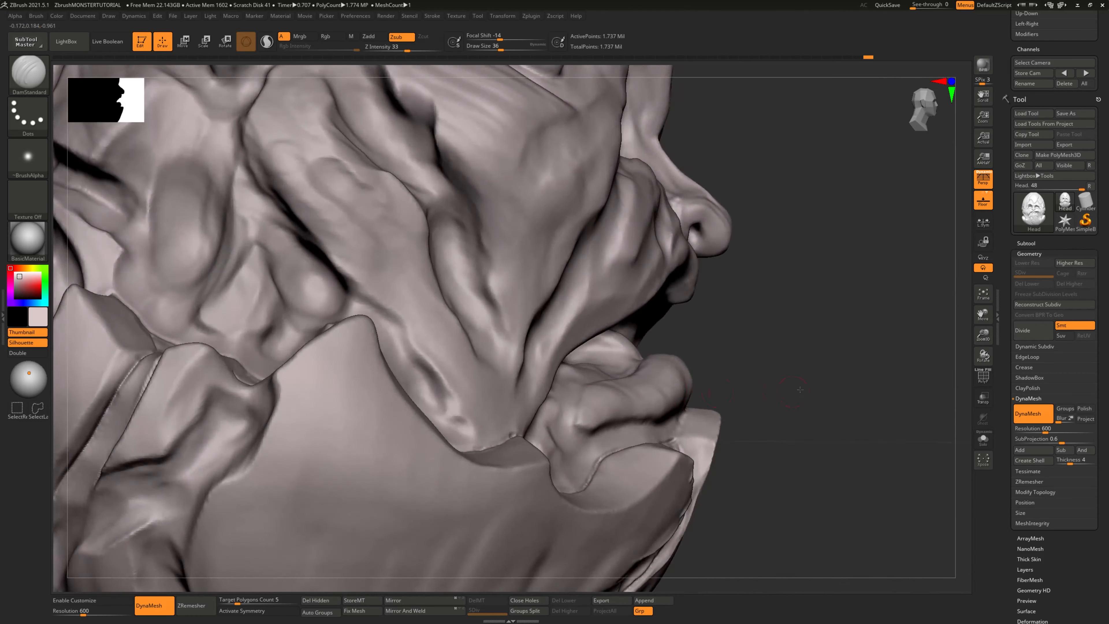
Step: Carve sharp lines around the jagged inner edges of the wide crack on the side of the lower shell
{"action": "right_click_drag", "start_coordinate": [807, 384], "coordinate": [703, 351]}
{"action": "left_click_drag", "start_coordinate": [242, 376], "coordinate": [202, 418]}
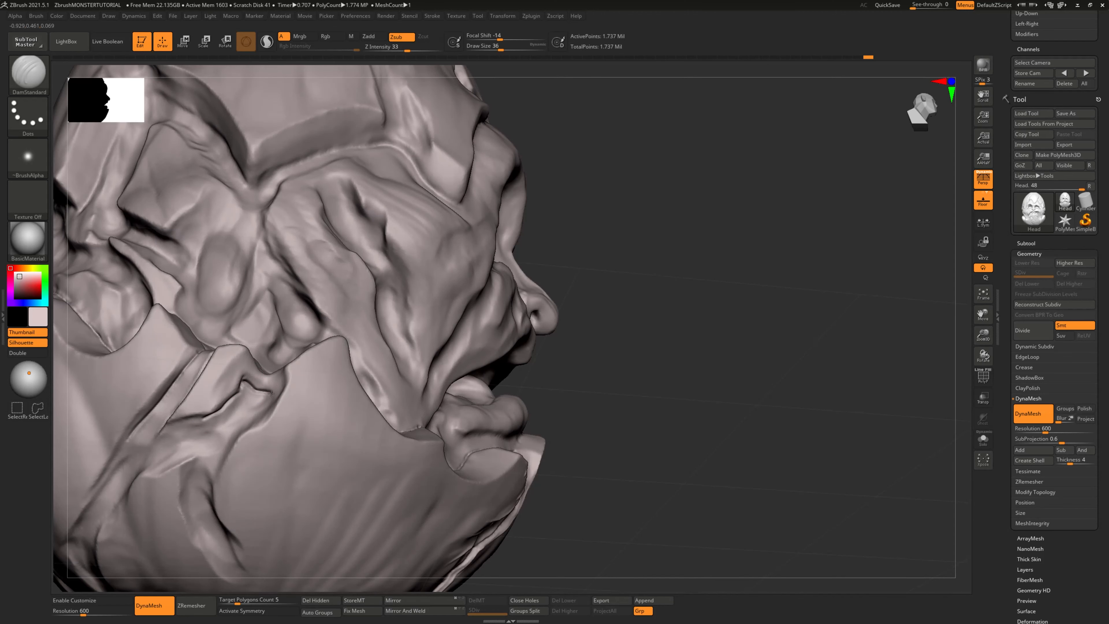
{"action": "left_click_drag", "start_coordinate": [271, 393], "coordinate": [276, 398]}
{"action": "right_click_drag", "start_coordinate": [563, 376], "coordinate": [633, 402]}
{"action": "left_click_drag", "start_coordinate": [286, 377], "coordinate": [286, 386]}
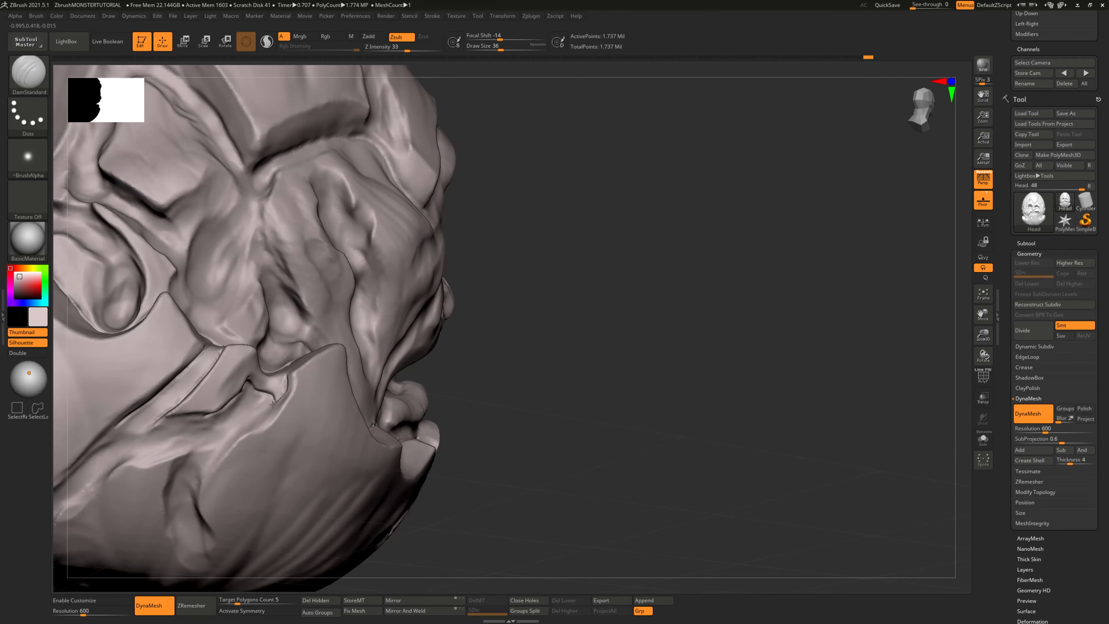
{"action": "left_click_drag", "start_coordinate": [231, 436], "coordinate": [206, 470]}
{"action": "mouse_move", "coordinate": [585, 419]}
{"action": "right_mouse_down", "text": "alt"}
{"action": "mouse_move", "coordinate": [619, 324]}
{"action": "mouse_move", "coordinate": [550, 314]}
{"action": "right_mouse_up", "text": "alt"}
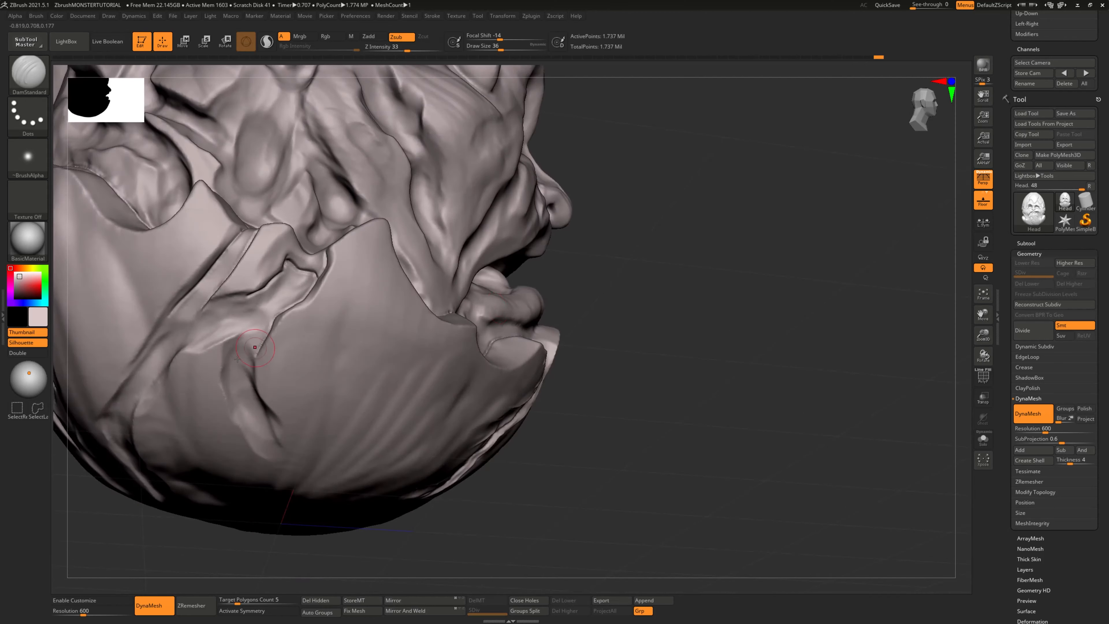
Step: Carve both edges of the short branch running down the shell from the wide side crack
{"action": "left_click_drag", "start_coordinate": [242, 333], "coordinate": [227, 359]}
{"action": "right_click_drag", "start_coordinate": [530, 332], "coordinate": [547, 362]}
{"action": "left_click_drag", "start_coordinate": [241, 337], "coordinate": [202, 351]}
{"action": "right_click_drag", "start_coordinate": [568, 398], "coordinate": [542, 350]}
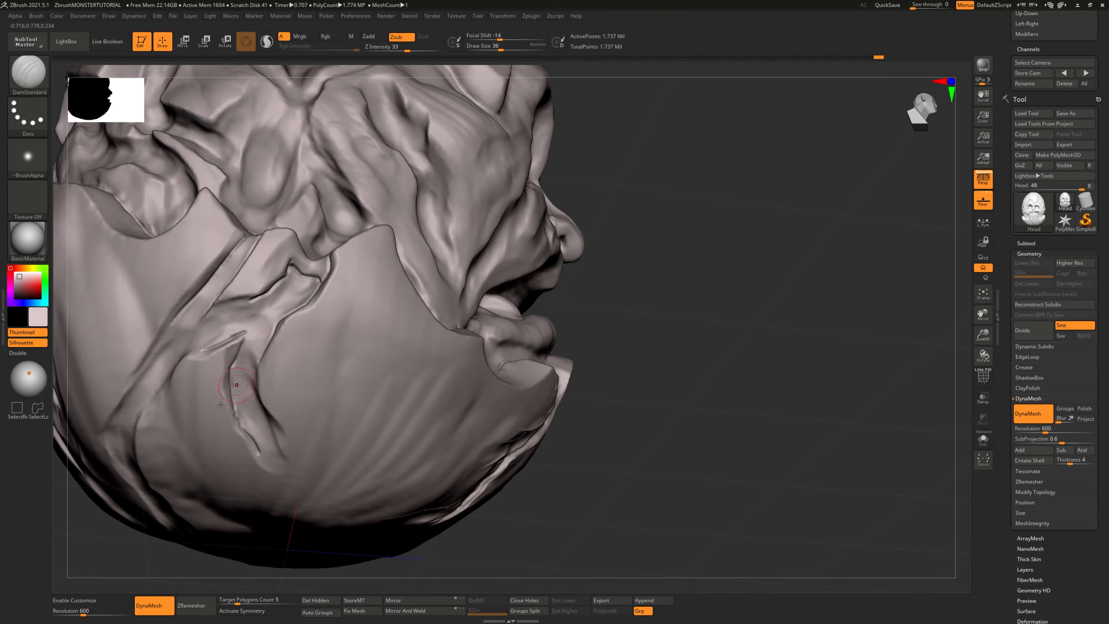
{"action": "mouse_move", "coordinate": [607, 426]}
{"action": "right_mouse_down"}
{"action": "mouse_move", "coordinate": [664, 371]}
{"action": "mouse_move", "coordinate": [698, 409]}
{"action": "right_mouse_up"}
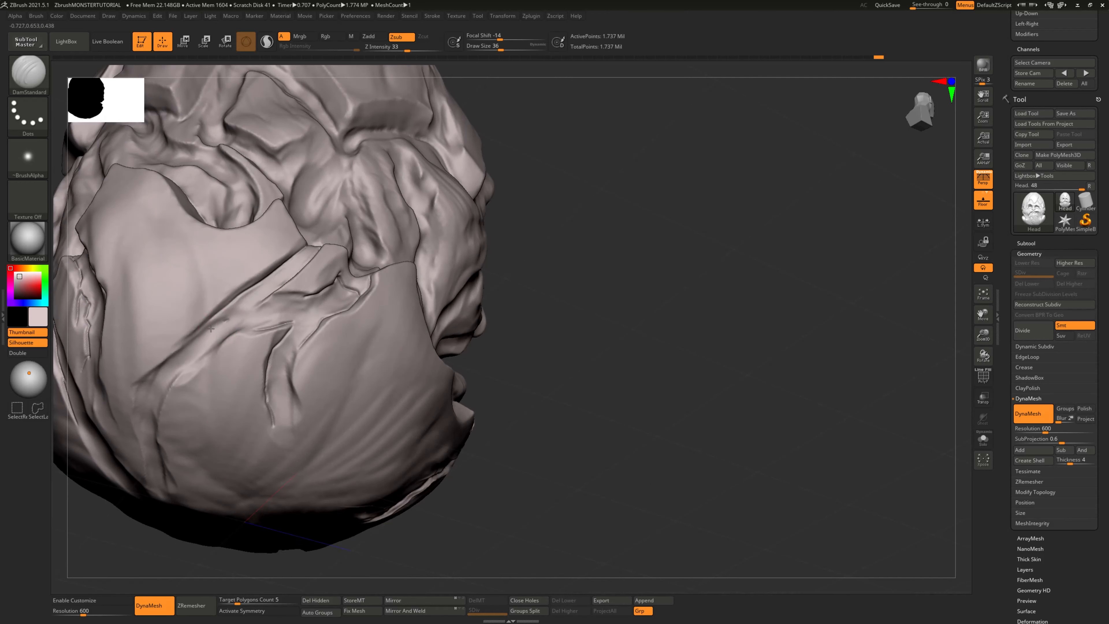
{"action": "right_click_drag", "start_coordinate": [616, 426], "coordinate": [596, 409]}
{"action": "left_click_drag", "start_coordinate": [299, 341], "coordinate": [288, 364]}
{"action": "mouse_move", "coordinate": [362, 401]}
{"action": "right_mouse_down"}
{"action": "mouse_move", "coordinate": [629, 431]}
{"action": "mouse_move", "coordinate": [636, 443]}
{"action": "mouse_move", "coordinate": [522, 400]}
{"action": "mouse_move", "coordinate": [576, 332]}
{"action": "mouse_move", "coordinate": [507, 349]}
{"action": "mouse_move", "coordinate": [603, 352]}
{"action": "right_mouse_up"}
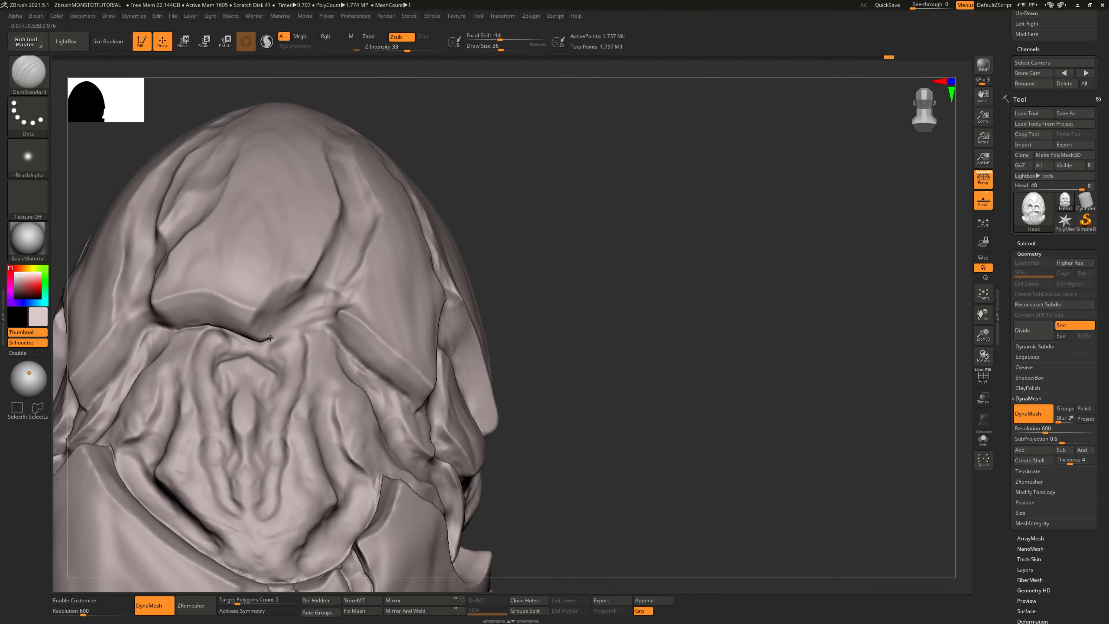
Step: Carve sharp lines along both edges of the crack rising from the upper shell's lower rim at the back of the head
{"action": "left_click_drag", "start_coordinate": [285, 328], "coordinate": [301, 298]}
{"action": "left_click_drag", "start_coordinate": [329, 251], "coordinate": [340, 230]}
{"action": "left_click_drag", "start_coordinate": [546, 254], "coordinate": [527, 254]}
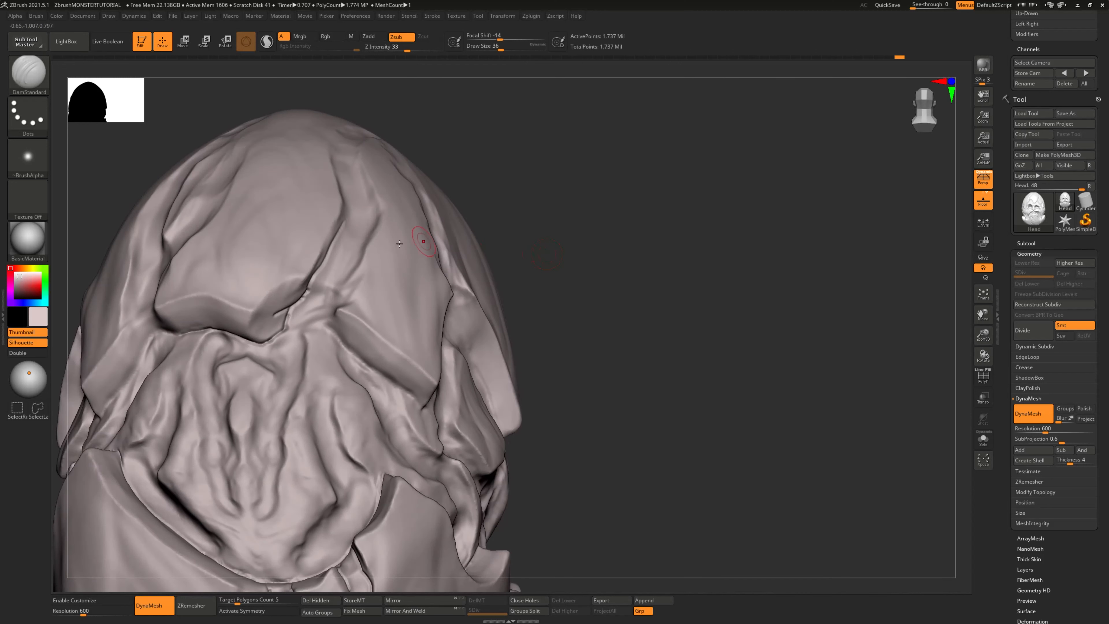
{"action": "left_click_drag", "start_coordinate": [374, 219], "coordinate": [370, 229]}
{"action": "left_click_drag", "start_coordinate": [348, 271], "coordinate": [334, 290]}
{"action": "right_click_drag", "start_coordinate": [383, 246], "coordinate": [371, 245]}
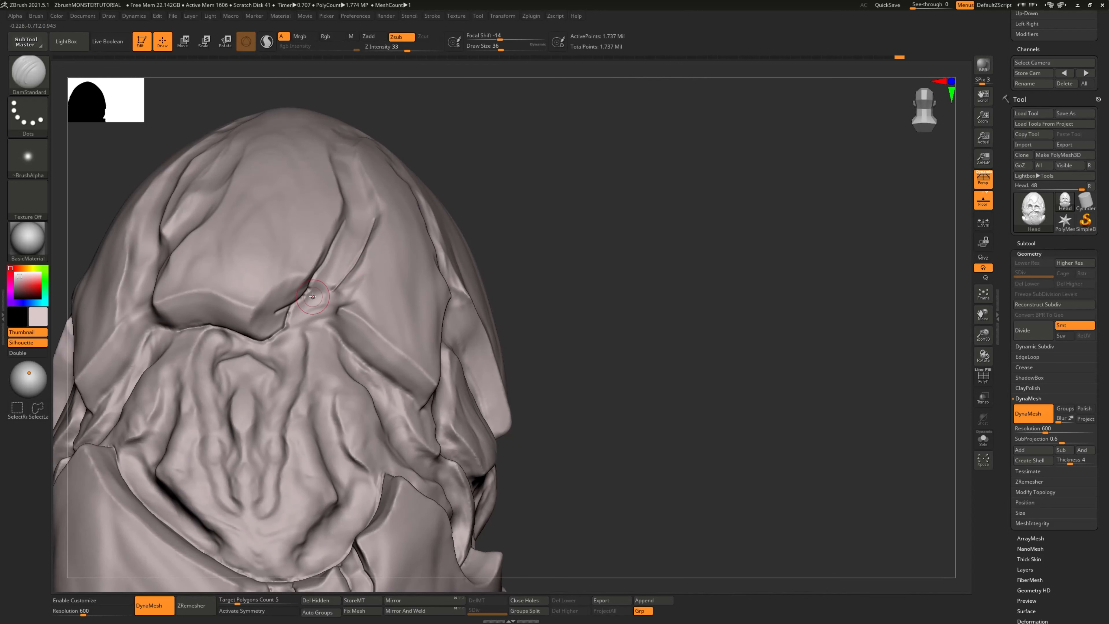
Step: Carve a crisp seam across the base of the rear upper-shell crack, where it meets the wrinkled flesh
{"action": "left_click_drag", "start_coordinate": [310, 297], "coordinate": [336, 307]}
{"action": "right_click_drag", "start_coordinate": [411, 284], "coordinate": [453, 270]}
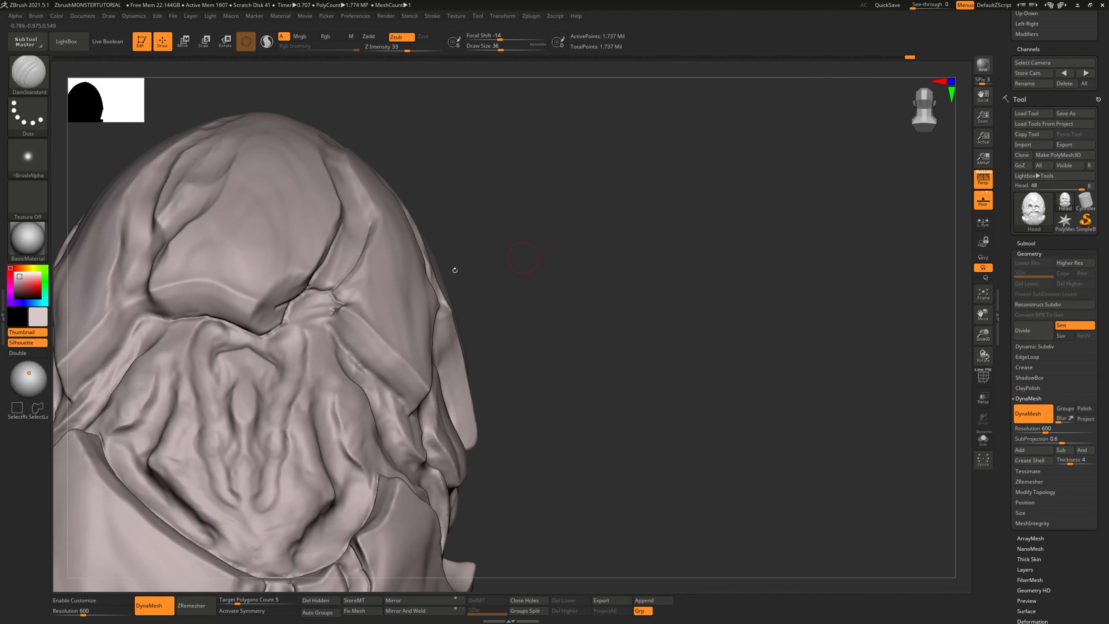
{"action": "left_click_drag", "start_coordinate": [333, 315], "coordinate": [334, 328]}
{"action": "right_click_drag", "start_coordinate": [503, 359], "coordinate": [485, 310], "text": "alt"}
{"action": "right_click_drag", "start_coordinate": [575, 276], "coordinate": [629, 170]}
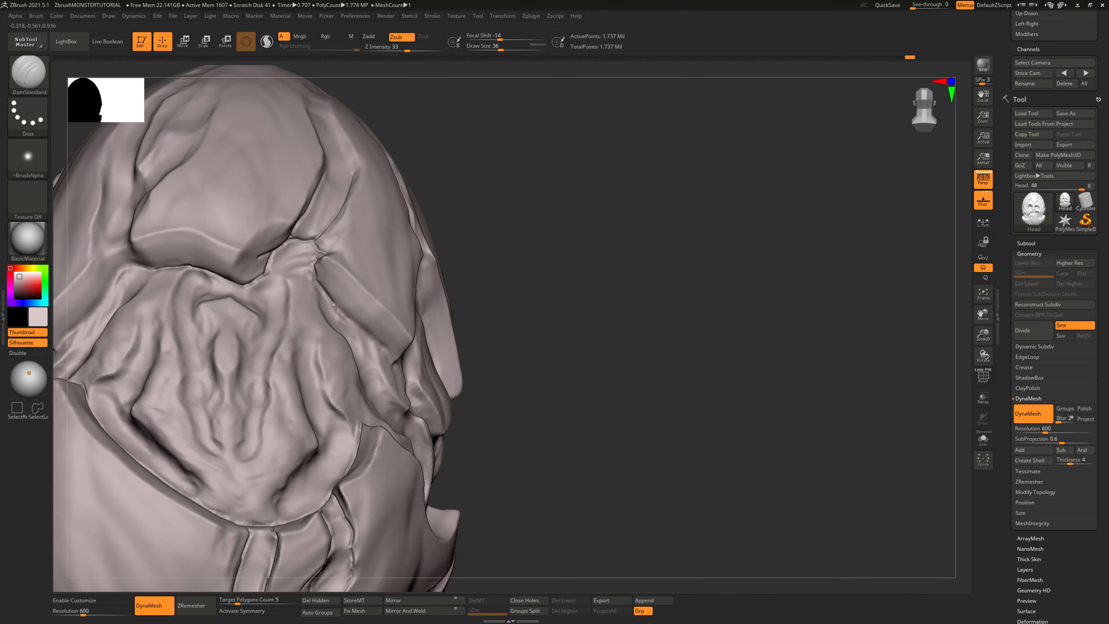
Step: Carve a crisp line across the base of the upper-shell crack on the side of the head
{"action": "mouse_move", "coordinate": [507, 393]}
{"action": "right_mouse_down"}
{"action": "mouse_move", "coordinate": [579, 431]}
{"action": "mouse_move", "coordinate": [602, 429]}
{"action": "mouse_move", "coordinate": [579, 409]}
{"action": "right_mouse_up"}
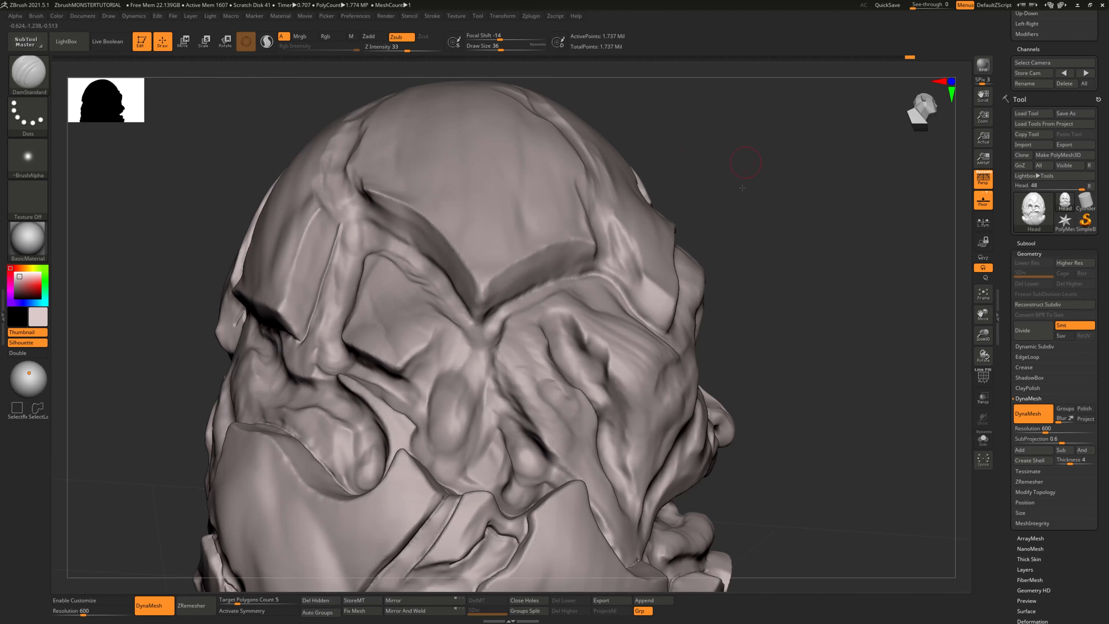
{"action": "right_click_drag", "start_coordinate": [742, 188], "coordinate": [716, 242]}
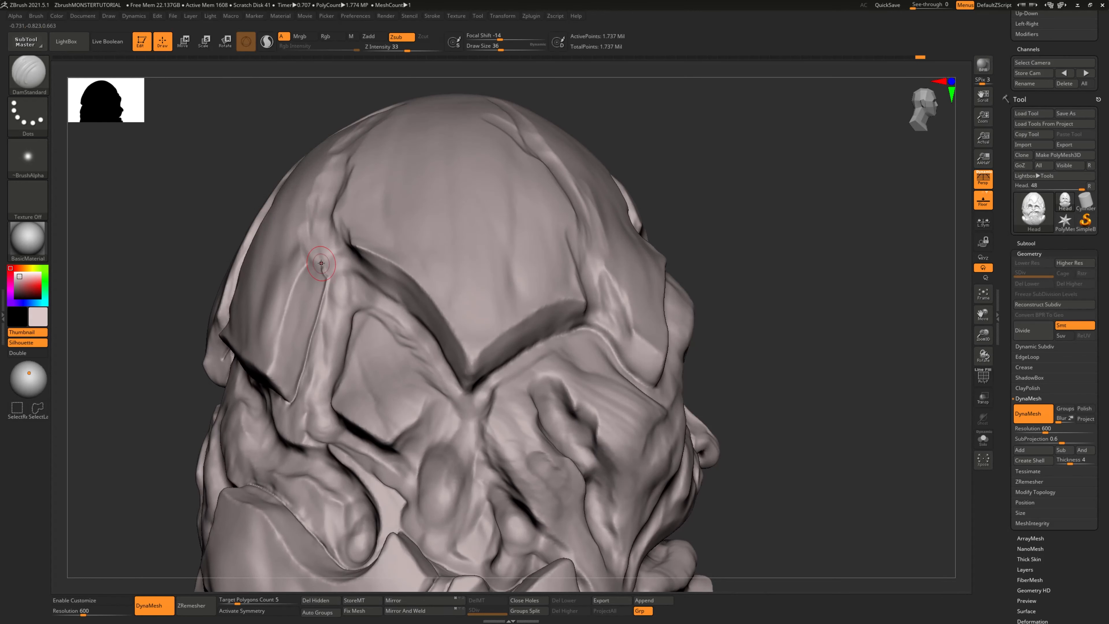
{"action": "left_click_drag", "start_coordinate": [143, 446], "coordinate": [166, 459]}
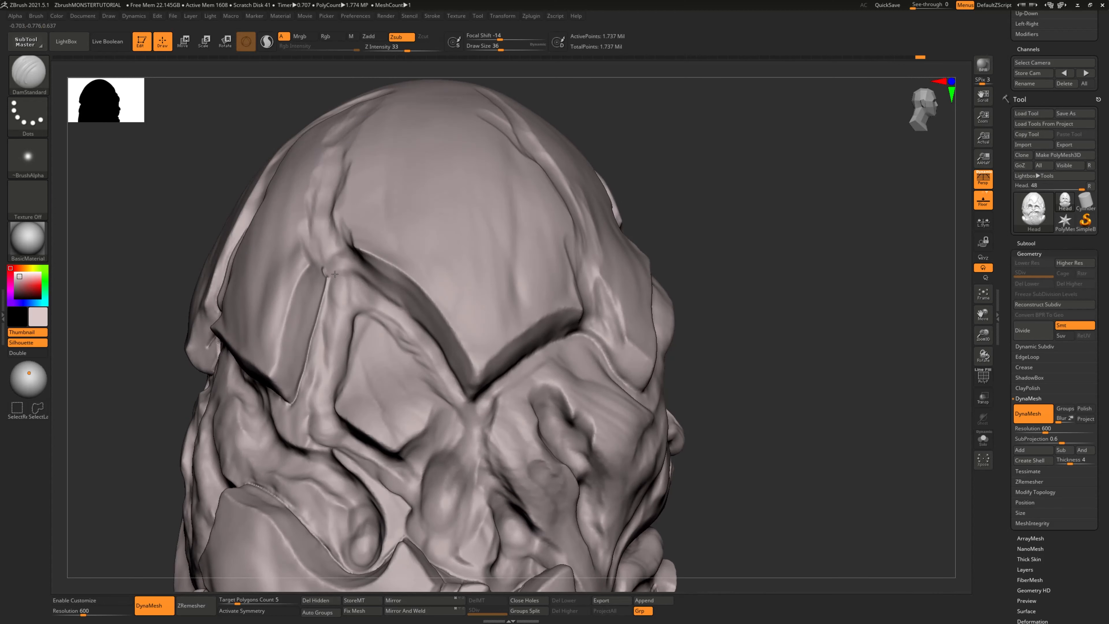
{"action": "left_click_drag", "start_coordinate": [806, 411], "coordinate": [690, 356], "text": "alt"}
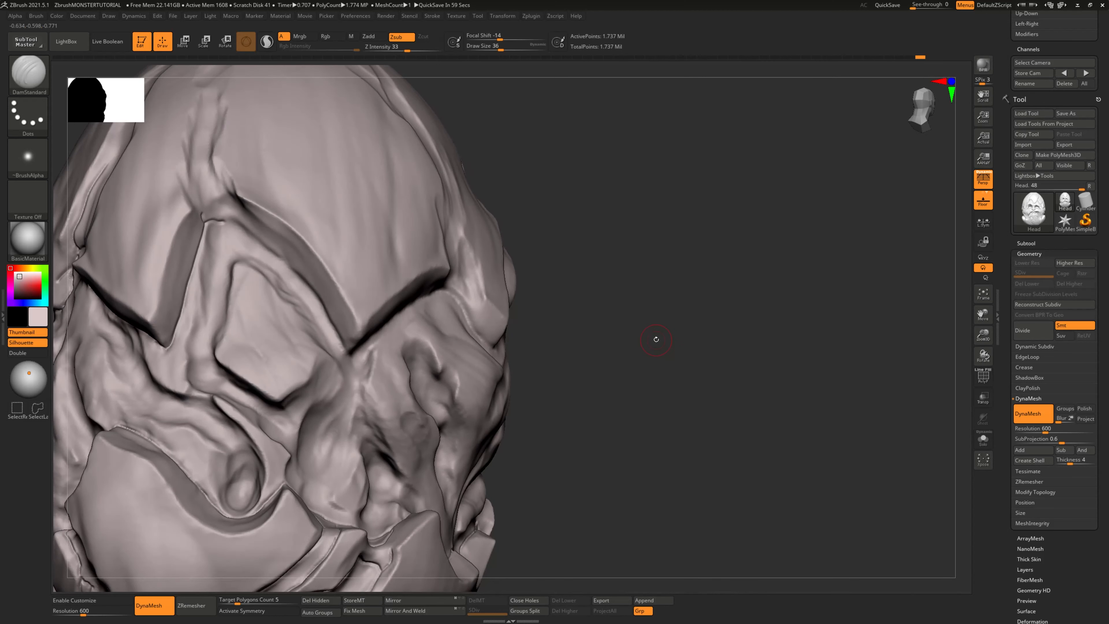
Step: Carve the seam between the flesh and the upper shell from the side crack's base down to the shell's pointed tip
{"action": "left_click_drag", "start_coordinate": [656, 340], "coordinate": [661, 381]}
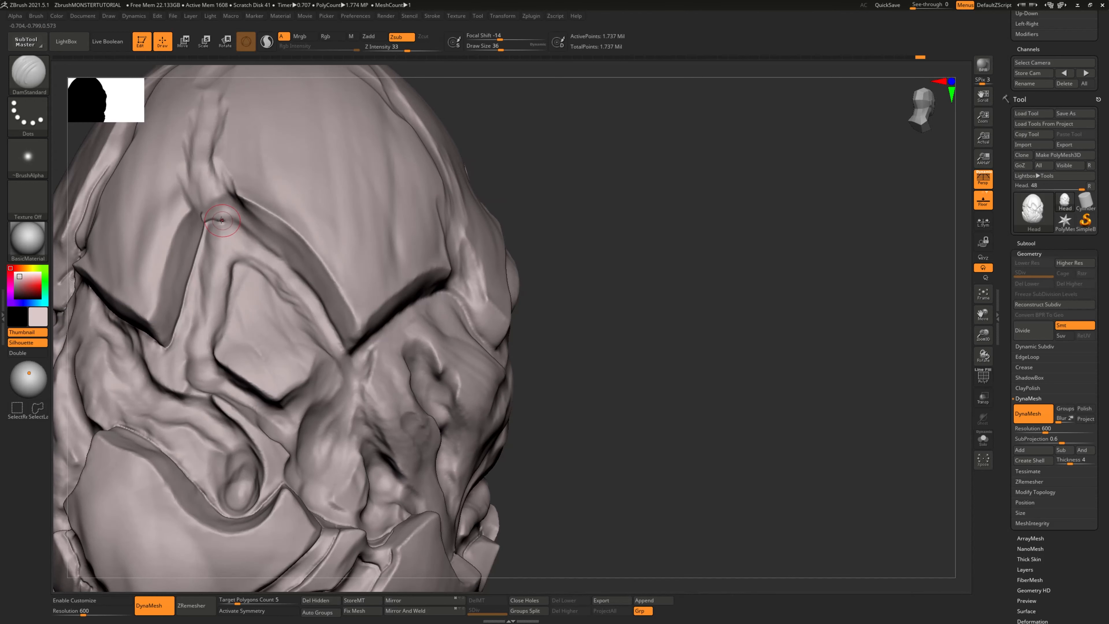
{"action": "left_click_drag", "start_coordinate": [214, 217], "coordinate": [301, 279]}
{"action": "left_click_drag", "start_coordinate": [612, 326], "coordinate": [640, 301]}
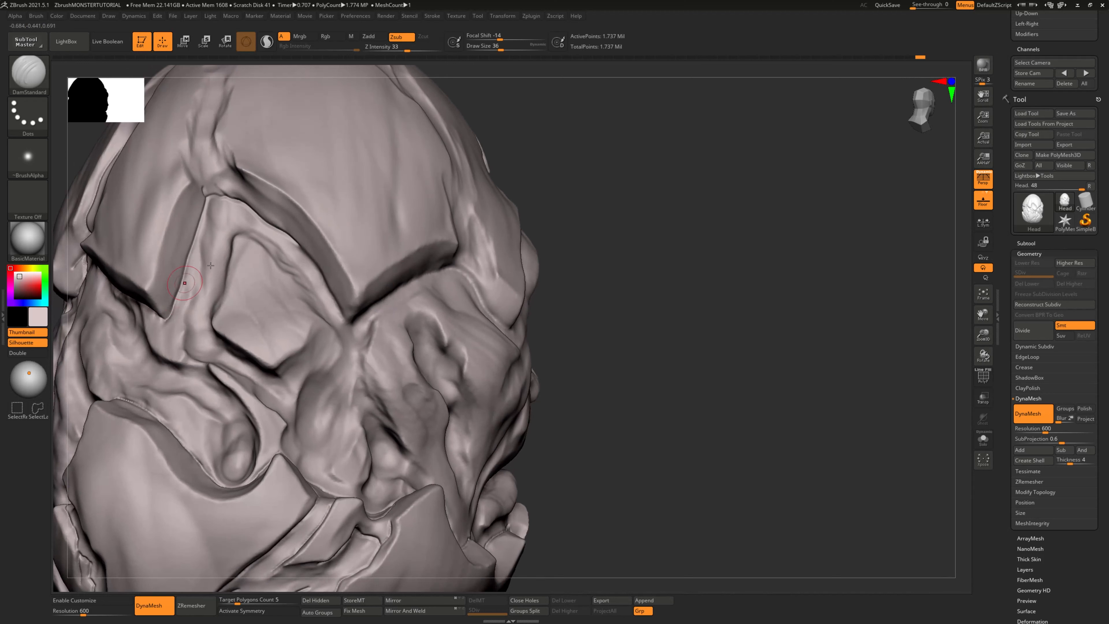
{"action": "left_click_drag", "start_coordinate": [303, 252], "coordinate": [301, 249]}
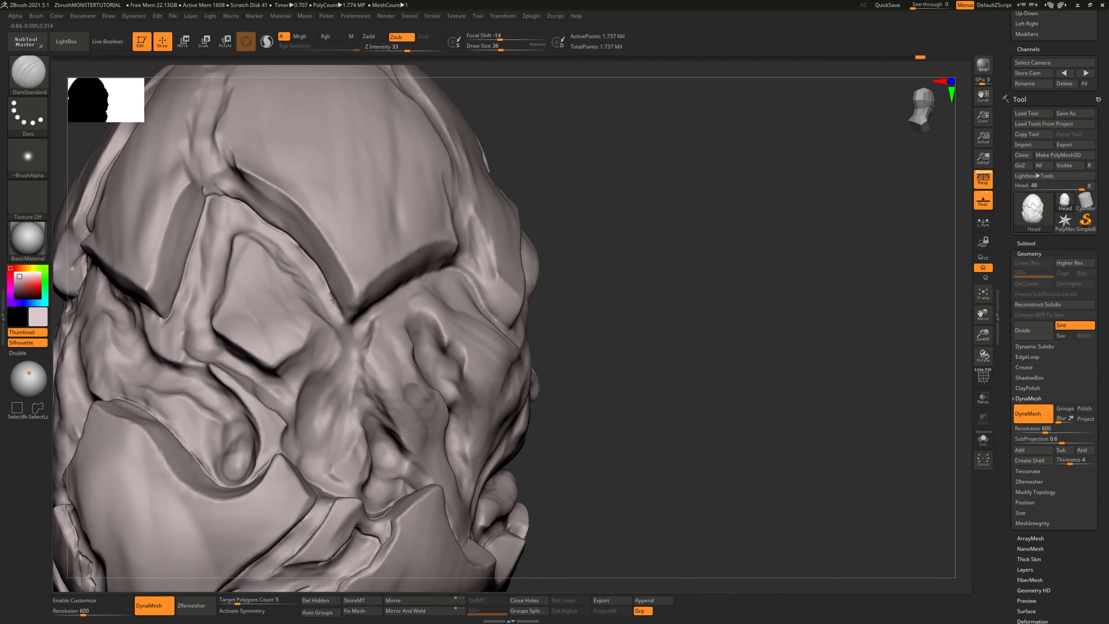
{"action": "left_click_drag", "start_coordinate": [333, 301], "coordinate": [347, 324]}
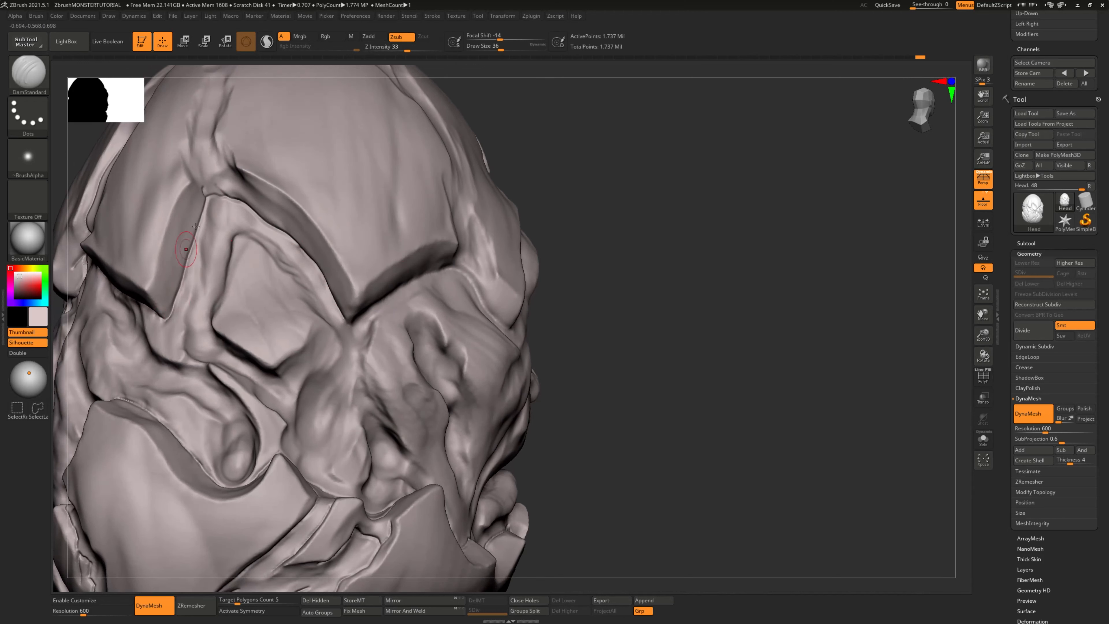
{"action": "mouse_move", "coordinate": [586, 463]}
{"action": "left_mouse_down"}
{"action": "mouse_move", "coordinate": [641, 411]}
{"action": "mouse_move", "coordinate": [658, 336]}
{"action": "left_mouse_up"}
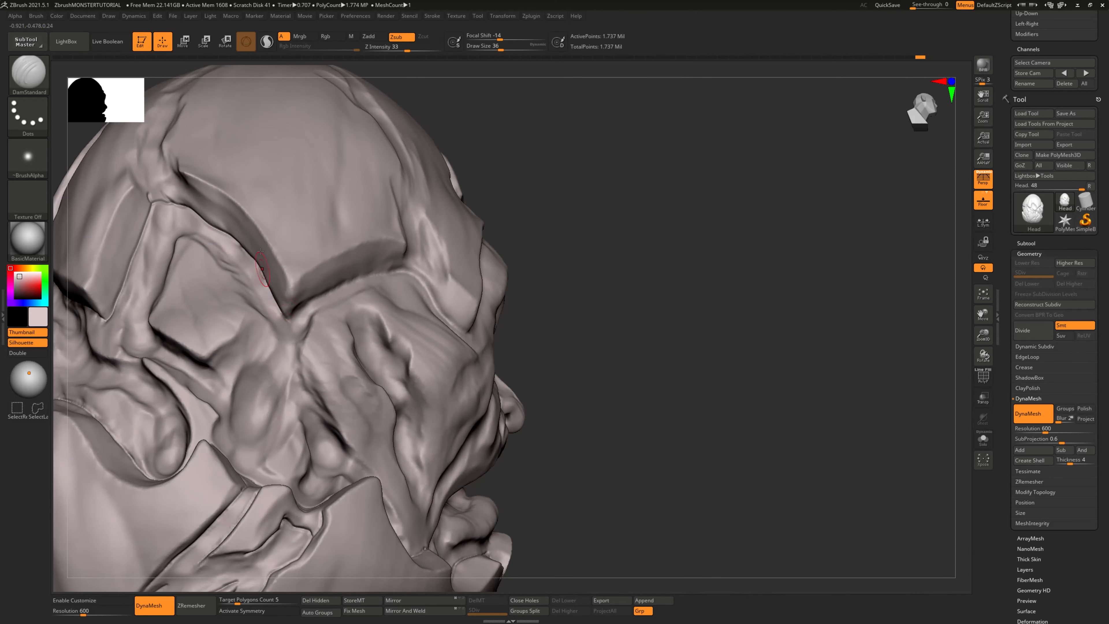
Step: Carve a sharp crease with the DamStandard brush along the lower edge of the cracked skull plate on the head's right side
{"action": "left_click_drag", "start_coordinate": [631, 342], "coordinate": [583, 339]}
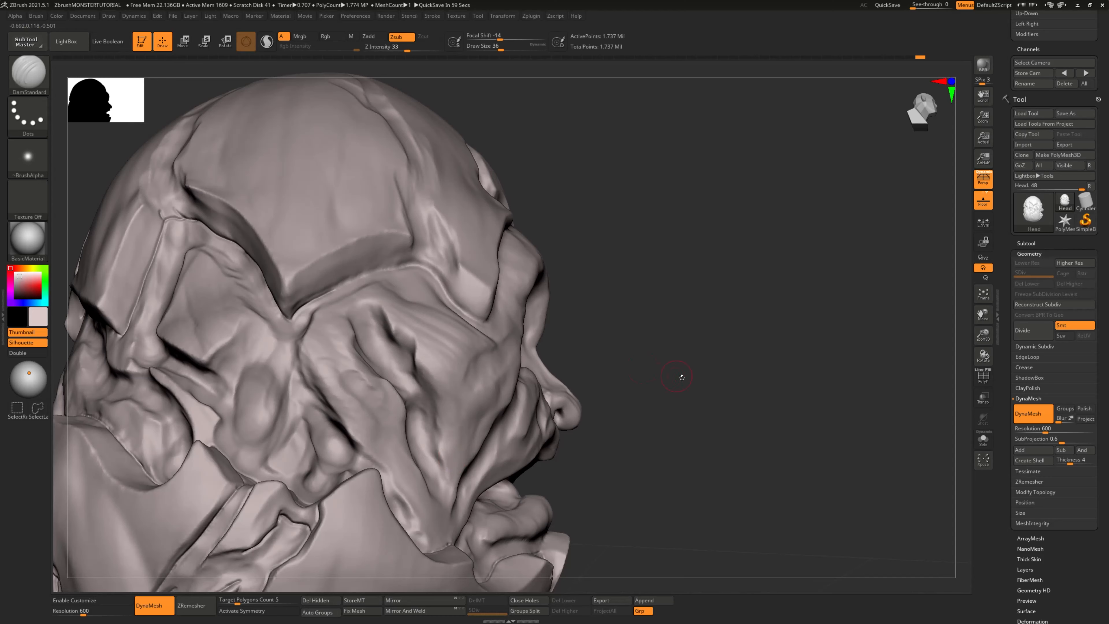
{"action": "left_click_drag", "start_coordinate": [682, 377], "coordinate": [664, 367]}
{"action": "left_click_drag", "start_coordinate": [325, 284], "coordinate": [363, 262]}
{"action": "left_click_drag", "start_coordinate": [690, 259], "coordinate": [710, 282]}
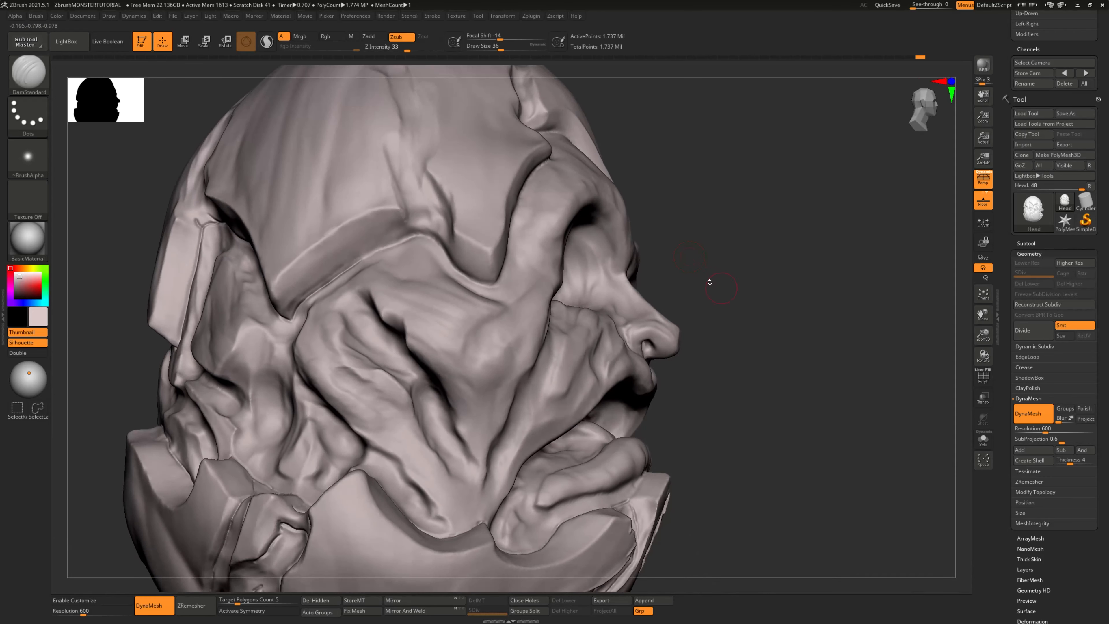
{"action": "left_click_drag", "start_coordinate": [357, 258], "coordinate": [416, 235]}
{"action": "left_click_drag", "start_coordinate": [747, 265], "coordinate": [786, 273]}
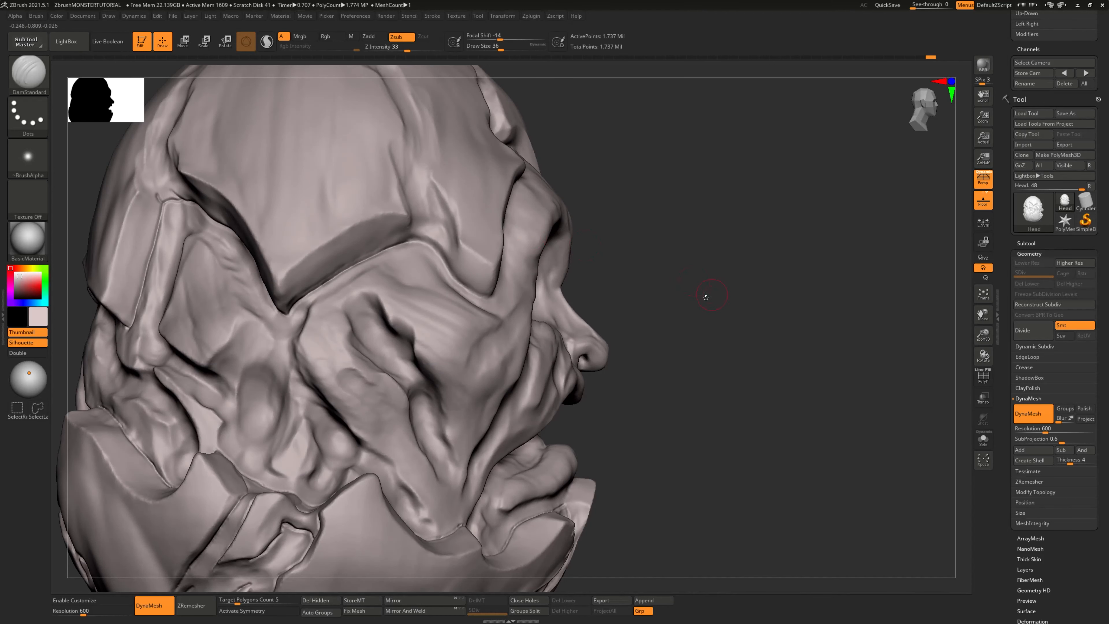
{"action": "left_click_drag", "start_coordinate": [706, 297], "coordinate": [644, 278]}
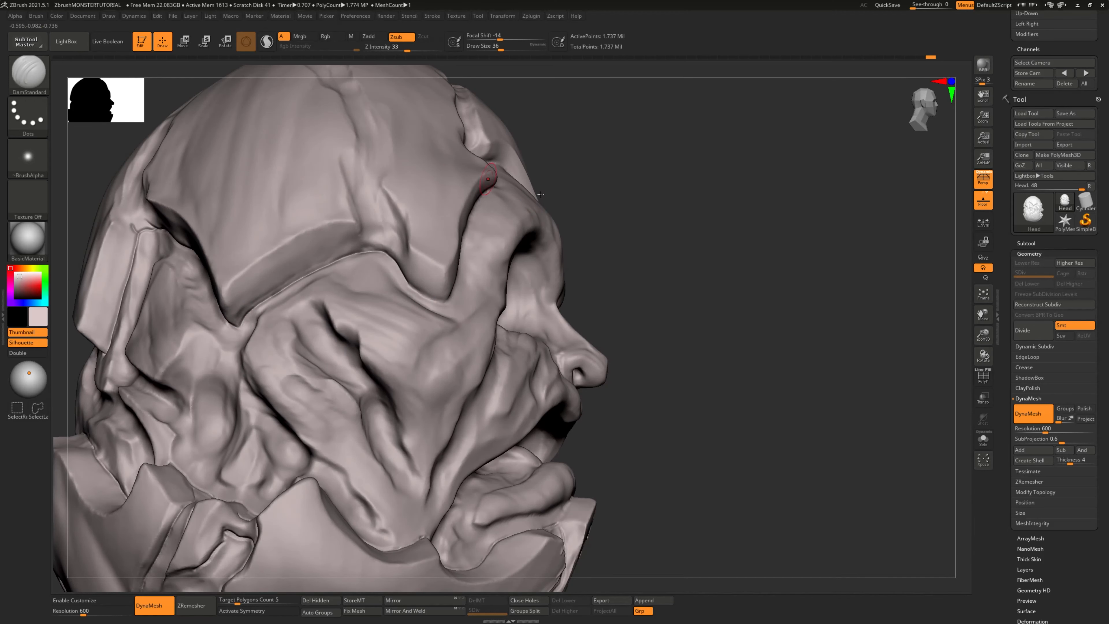
Step: Extend the crease along the pointed front portion of the right temple plate, where it overlaps the flesh beside the eye
{"action": "mouse_move", "coordinate": [741, 299]}
{"action": "left_mouse_down", "text": "alt"}
{"action": "mouse_move", "coordinate": [659, 307]}
{"action": "mouse_move", "coordinate": [609, 284]}
{"action": "mouse_move", "coordinate": [614, 191]}
{"action": "left_mouse_up", "text": "alt"}
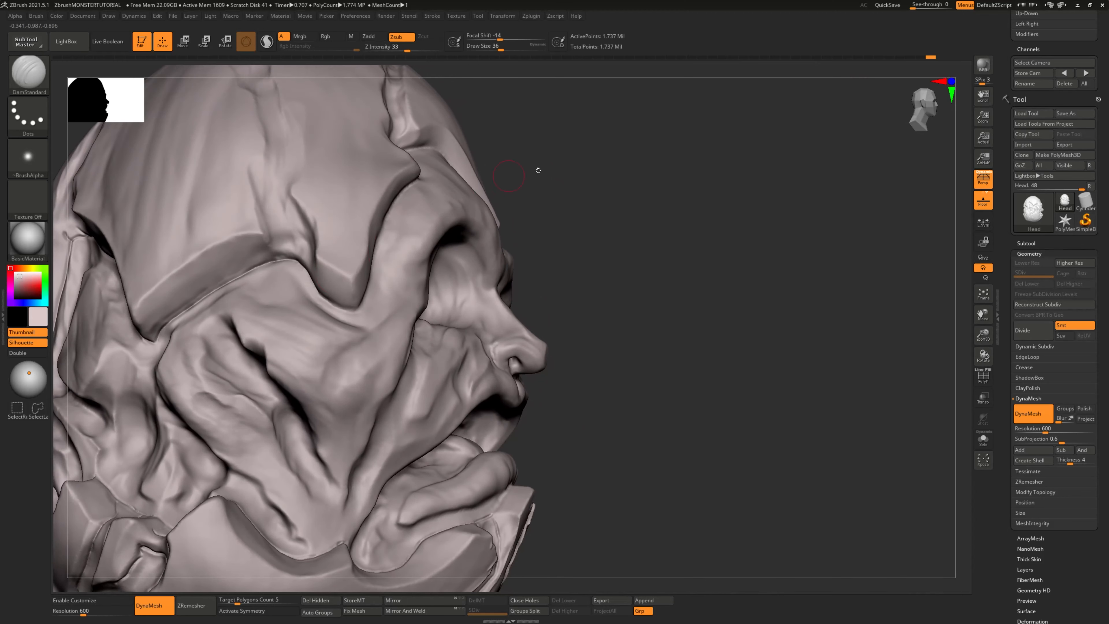
{"action": "left_click_drag", "start_coordinate": [538, 171], "coordinate": [563, 170]}
{"action": "left_click_drag", "start_coordinate": [484, 184], "coordinate": [546, 161]}
{"action": "left_click_drag", "start_coordinate": [308, 271], "coordinate": [318, 293]}
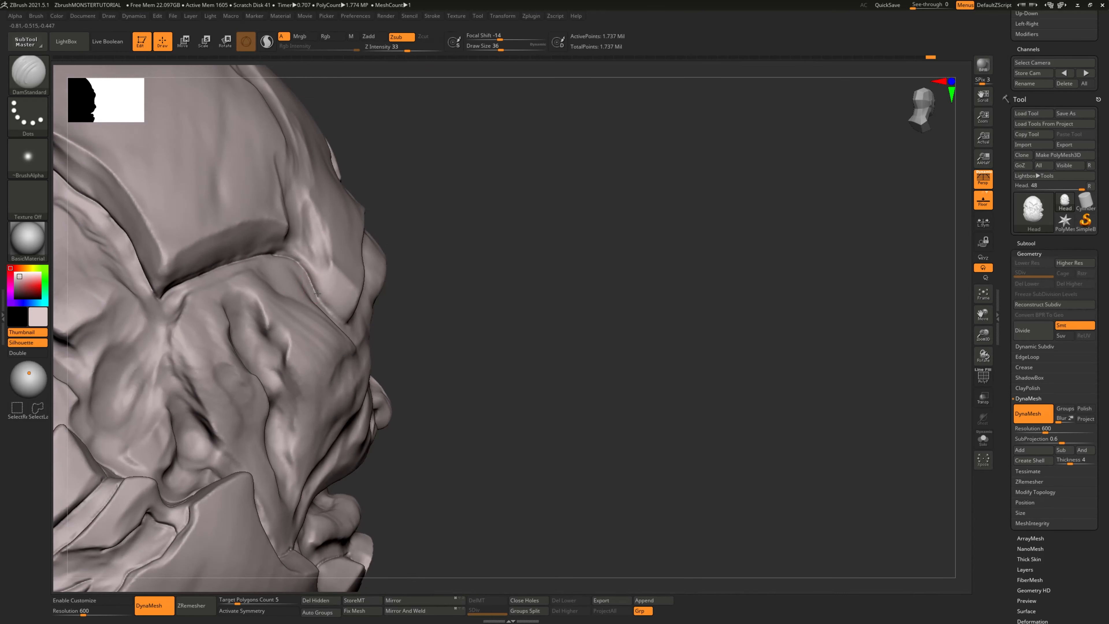
{"action": "mouse_move", "coordinate": [511, 422]}
{"action": "left_mouse_down"}
{"action": "mouse_move", "coordinate": [634, 389]}
{"action": "mouse_move", "coordinate": [681, 348]}
{"action": "left_mouse_up"}
{"action": "left_click_drag", "start_coordinate": [299, 363], "coordinate": [298, 363]}
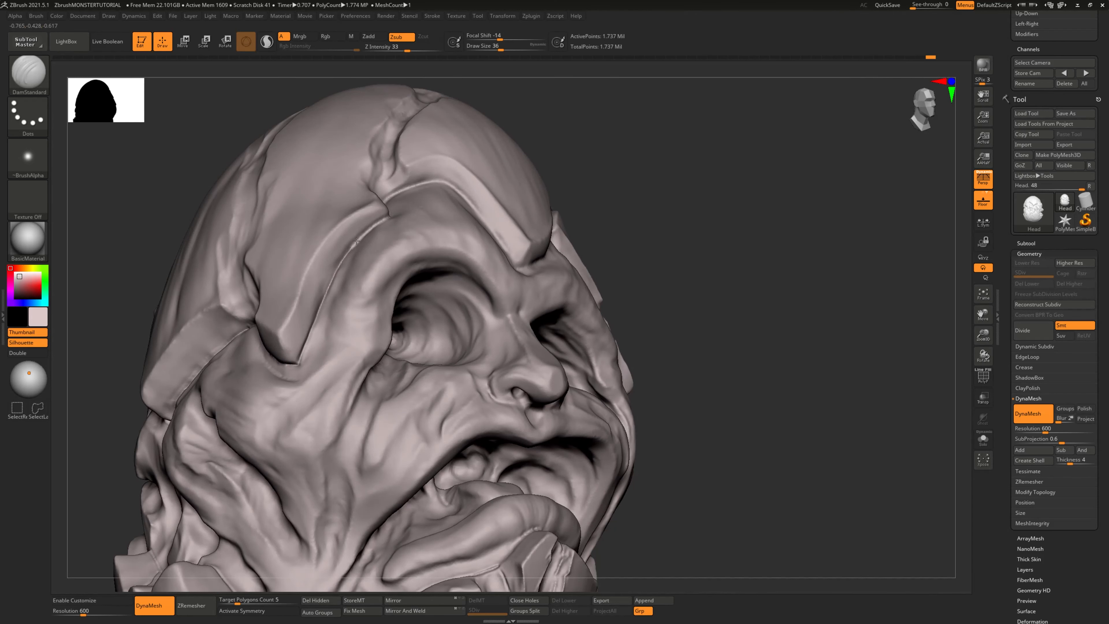
Step: Deepen the groove at the junction where the central forehead plate meets the right temple plate above the brow
{"action": "mouse_move", "coordinate": [699, 220]}
{"action": "left_mouse_down"}
{"action": "mouse_move", "coordinate": [718, 384]}
{"action": "mouse_move", "coordinate": [688, 372]}
{"action": "mouse_move", "coordinate": [689, 419]}
{"action": "left_mouse_up"}
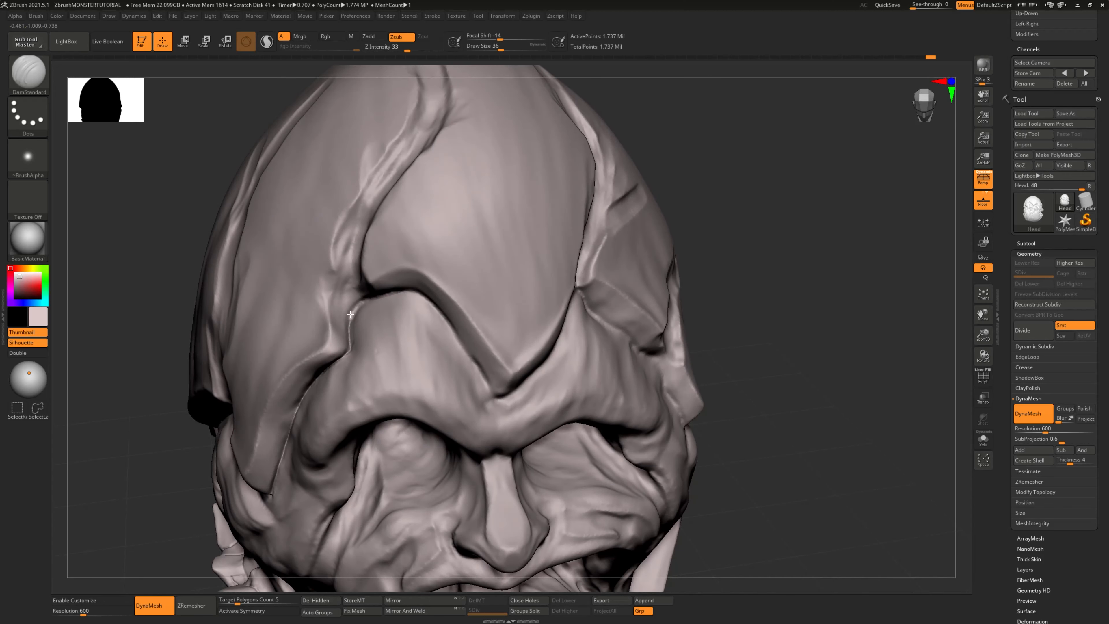
{"action": "left_click_drag", "start_coordinate": [138, 495], "coordinate": [262, 446]}
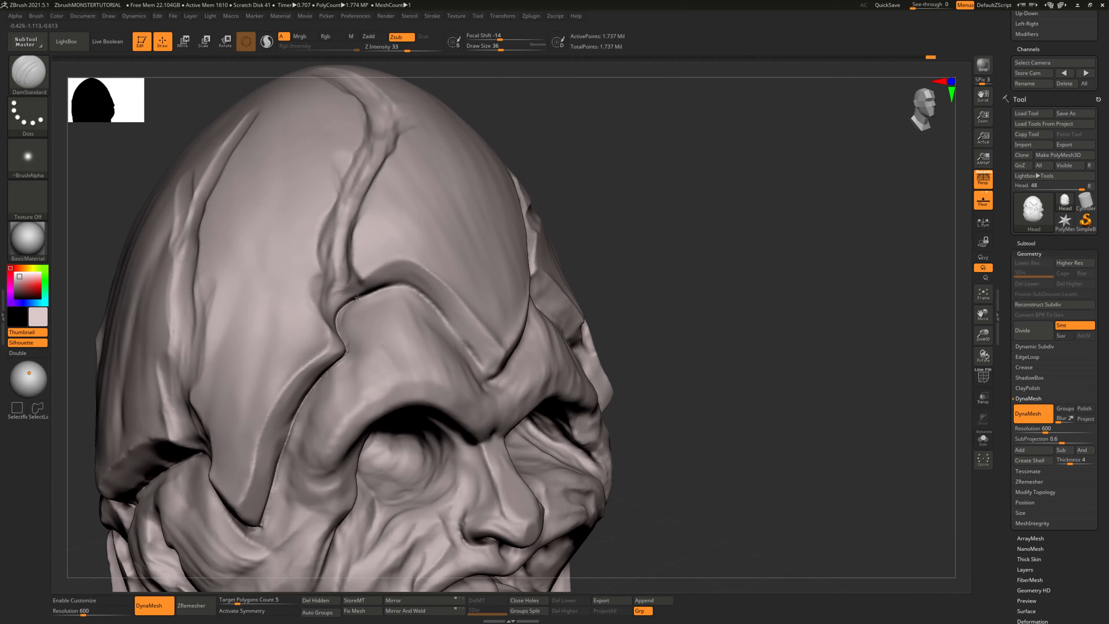
{"action": "left_click_drag", "start_coordinate": [688, 327], "coordinate": [673, 307], "text": "alt"}
{"action": "left_click_drag", "start_coordinate": [376, 266], "coordinate": [329, 288]}
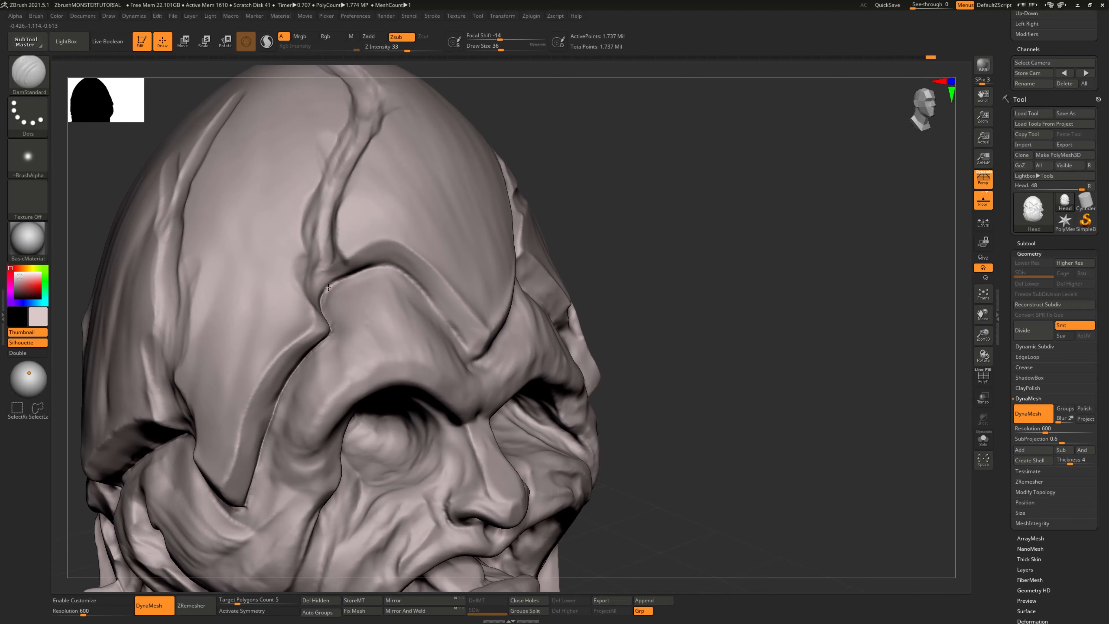
{"action": "left_click_drag", "start_coordinate": [695, 344], "coordinate": [601, 271]}
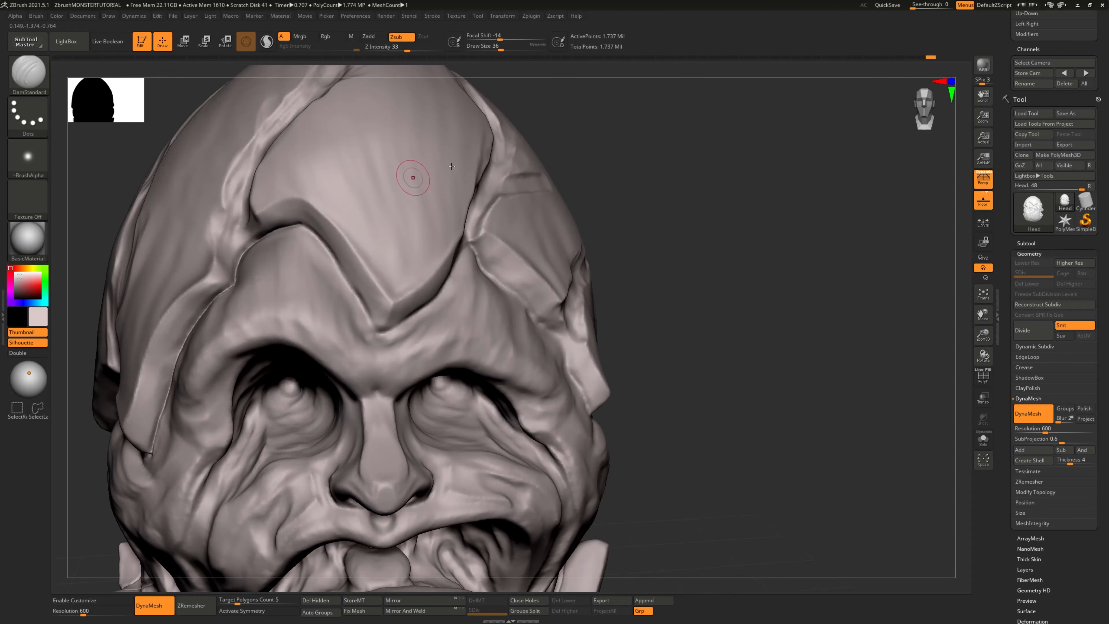
{"action": "left_click_drag", "start_coordinate": [563, 168], "coordinate": [633, 176]}
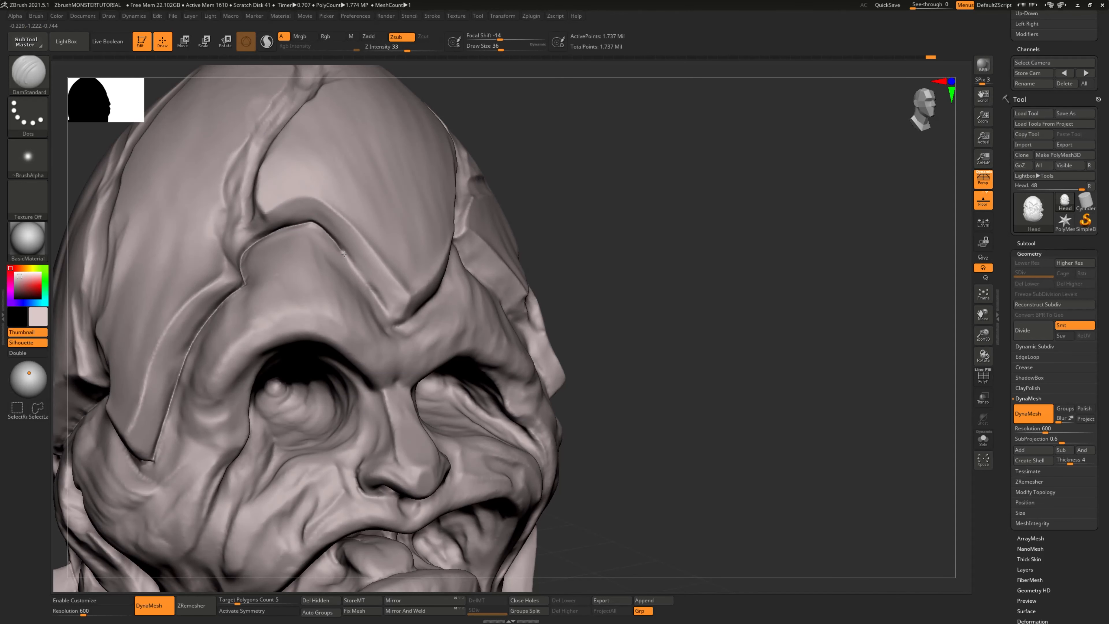
Step: Carve a clean crease beneath the central forehead plate's V-shaped lower edge, undoing the stray stroke
{"action": "left_click_drag", "start_coordinate": [360, 277], "coordinate": [388, 315]}
{"action": "left_click_drag", "start_coordinate": [743, 328], "coordinate": [149, 450]}
{"action": "key", "text": "ctrl+z"}
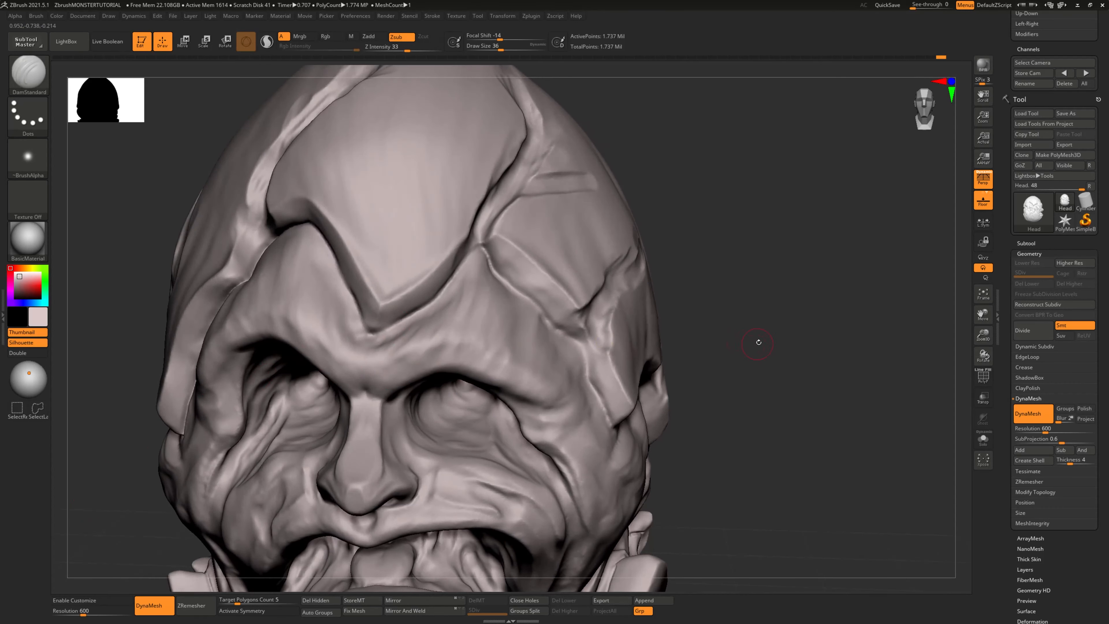
{"action": "left_click_drag", "start_coordinate": [757, 342], "coordinate": [790, 342]}
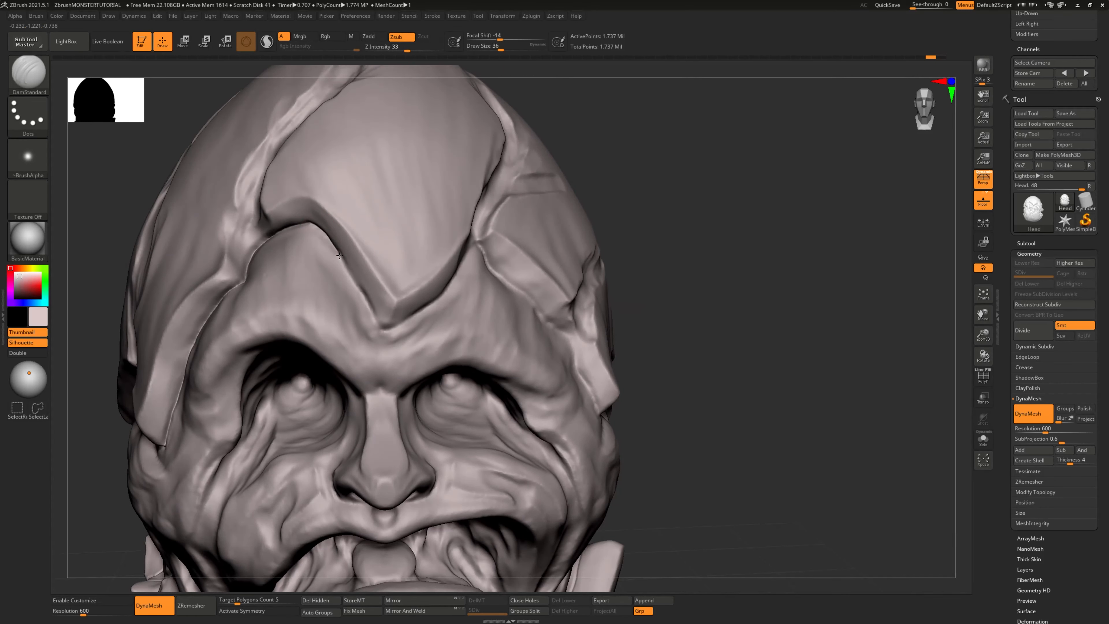
{"action": "left_click_drag", "start_coordinate": [369, 306], "coordinate": [383, 334]}
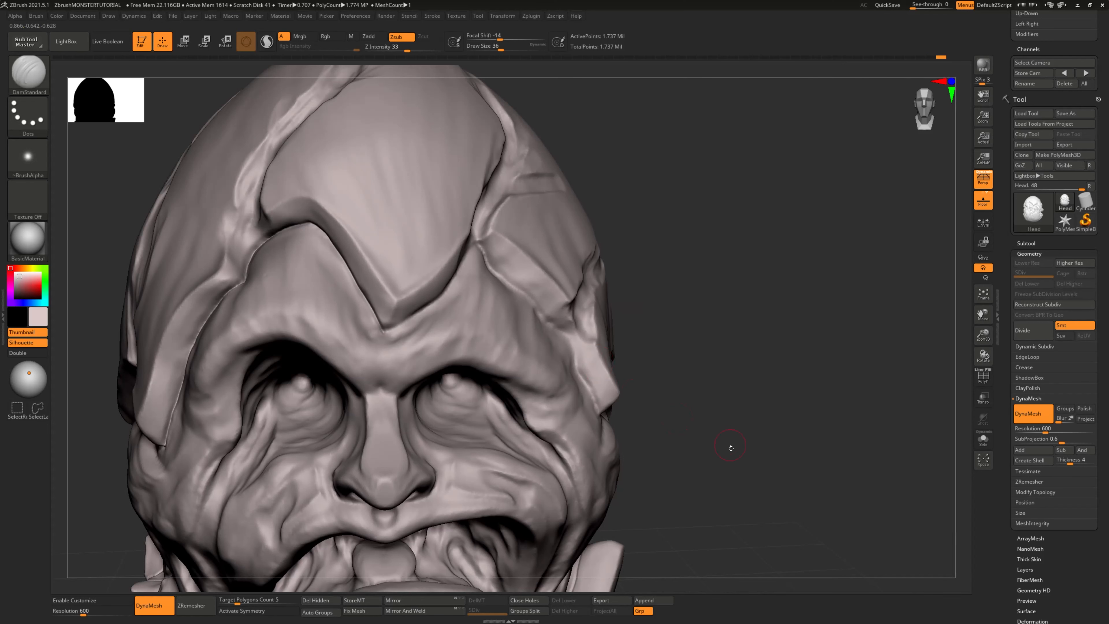
{"action": "left_click_drag", "start_coordinate": [731, 448], "coordinate": [705, 440], "text": "alt"}
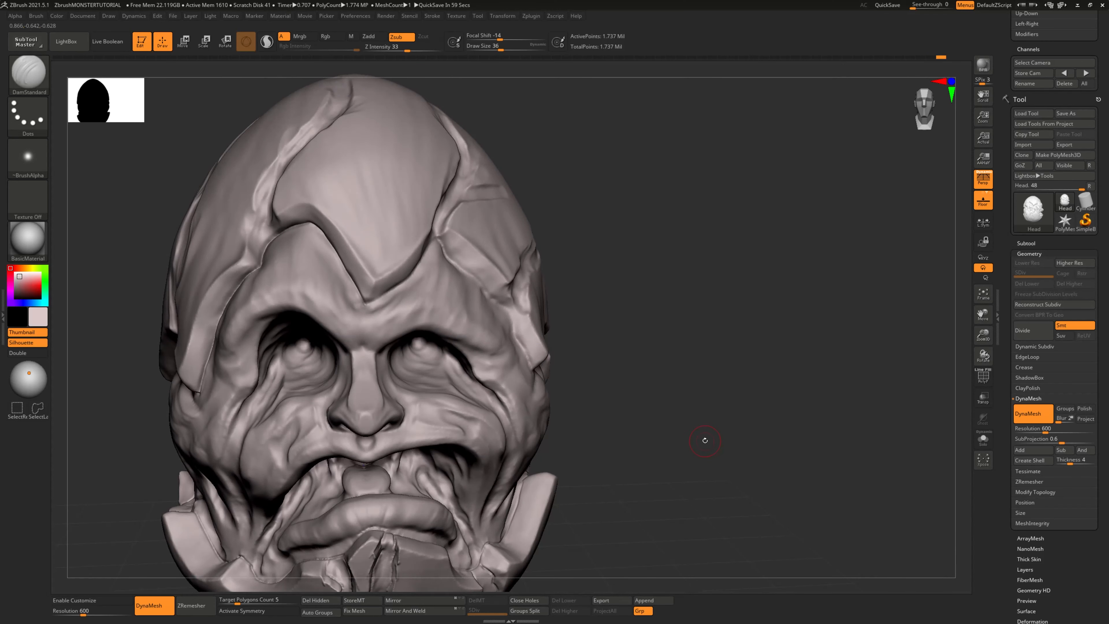
Step: Sharpen the crease along the left temple plate's front edge, from the forehead junction down to its lower corner
{"action": "left_click_drag", "start_coordinate": [688, 381], "coordinate": [713, 418], "text": "alt"}
{"action": "left_click_drag", "start_coordinate": [734, 374], "coordinate": [451, 326]}
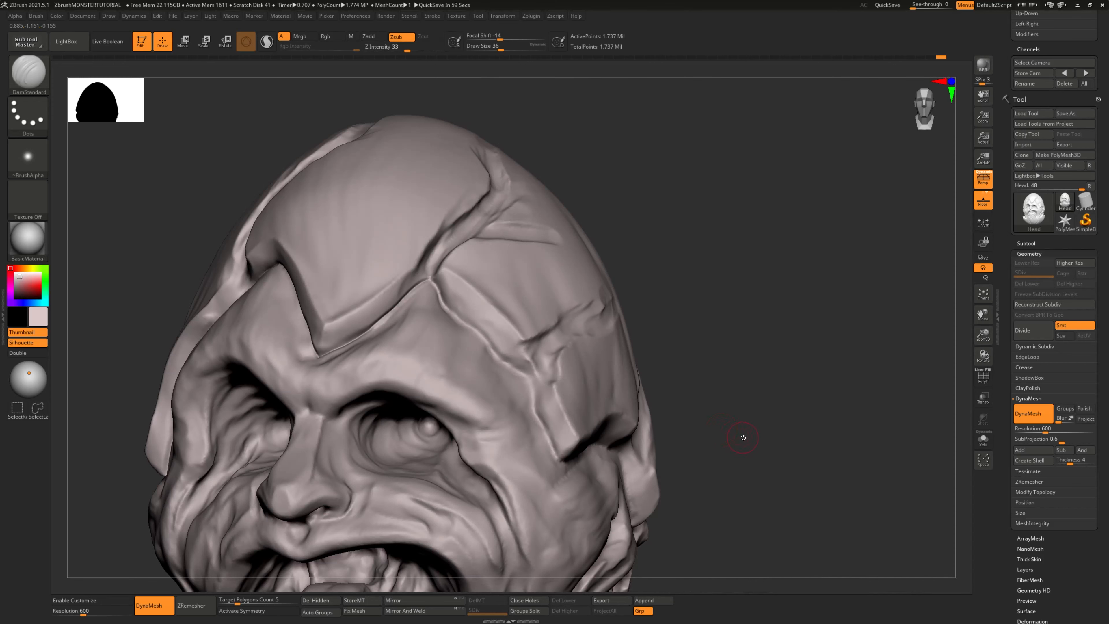
{"action": "left_click_drag", "start_coordinate": [741, 438], "coordinate": [678, 238], "text": "alt"}
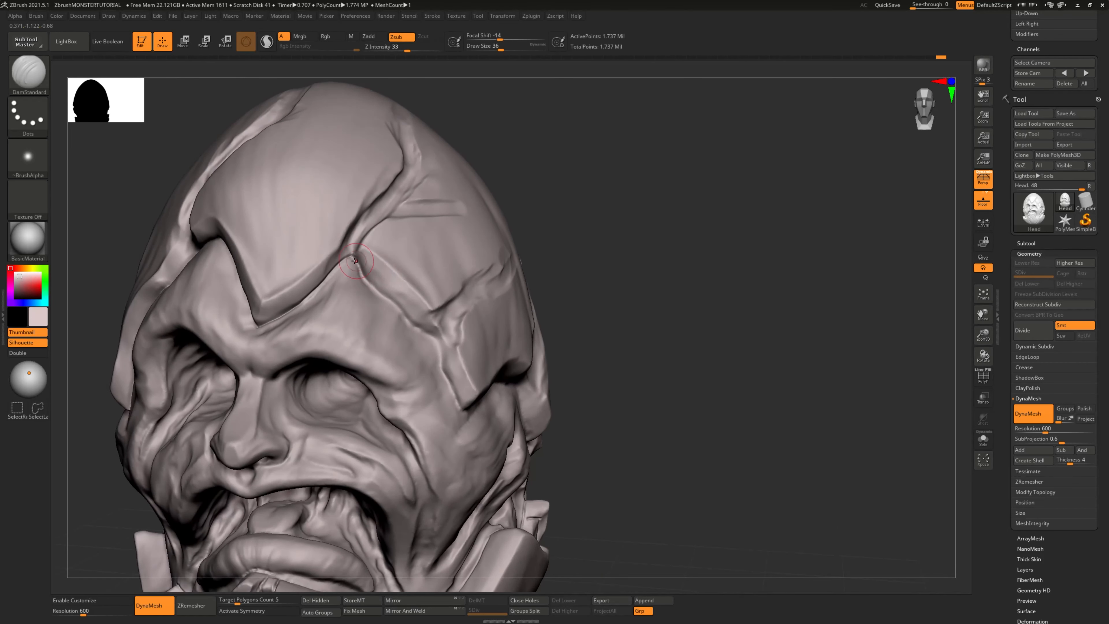
{"action": "left_click_drag", "start_coordinate": [355, 261], "coordinate": [365, 278]}
{"action": "left_click_drag", "start_coordinate": [604, 217], "coordinate": [542, 210]}
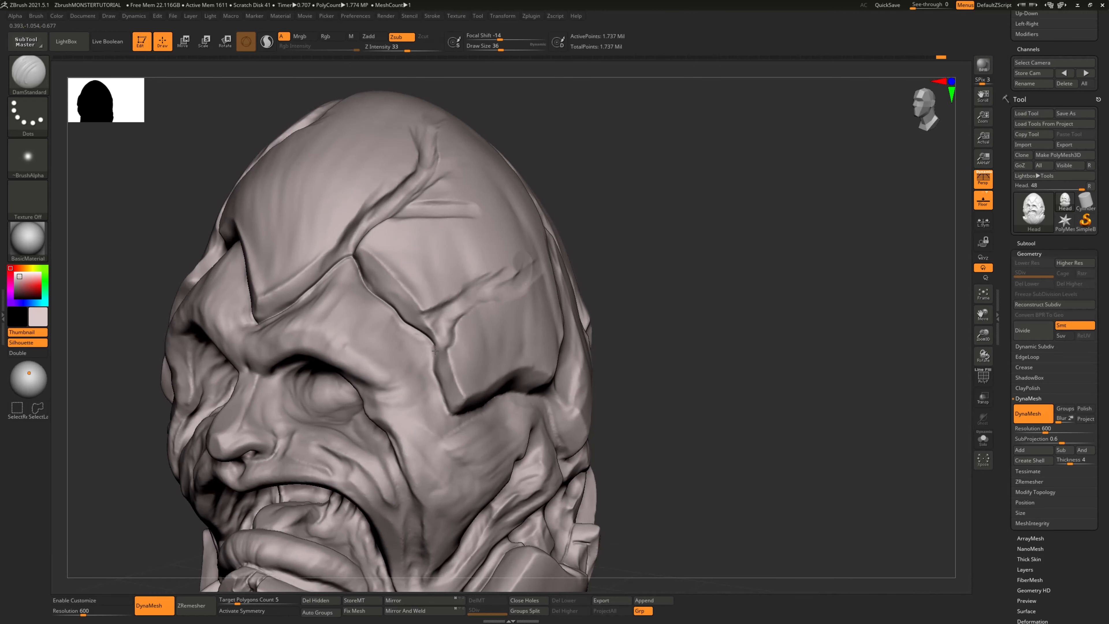
{"action": "left_click_drag", "start_coordinate": [683, 308], "coordinate": [592, 248]}
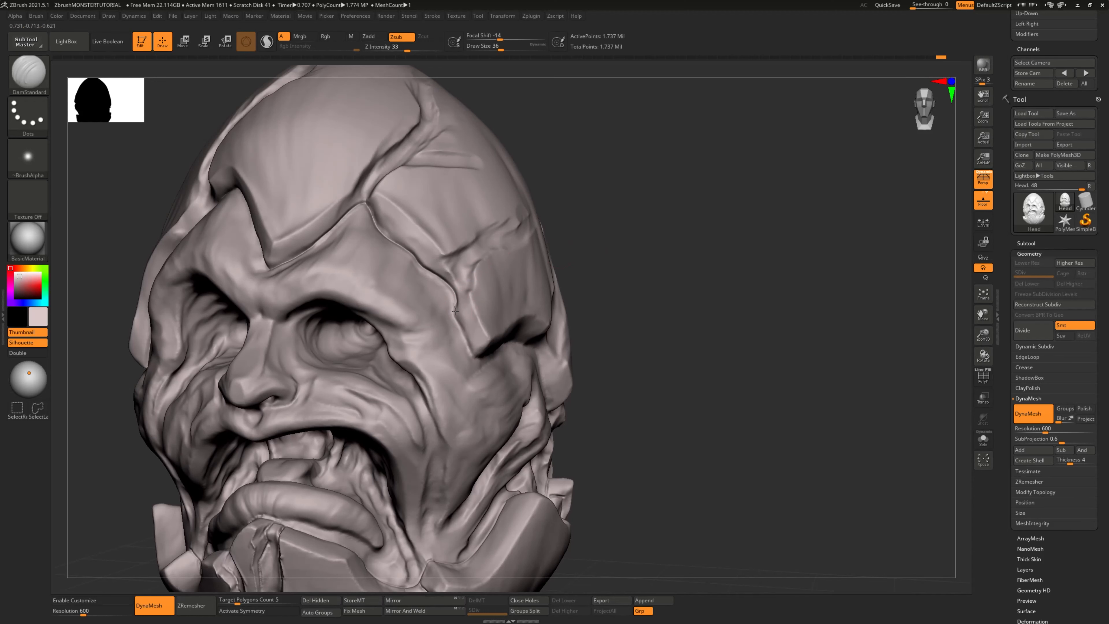
{"action": "left_click_drag", "start_coordinate": [456, 311], "coordinate": [462, 331]}
Step: Define the undercut below the left temple plate, continuing the crease from its front corner back toward the pointed side plate
{"action": "left_click_drag", "start_coordinate": [680, 387], "coordinate": [710, 328], "text": "alt"}
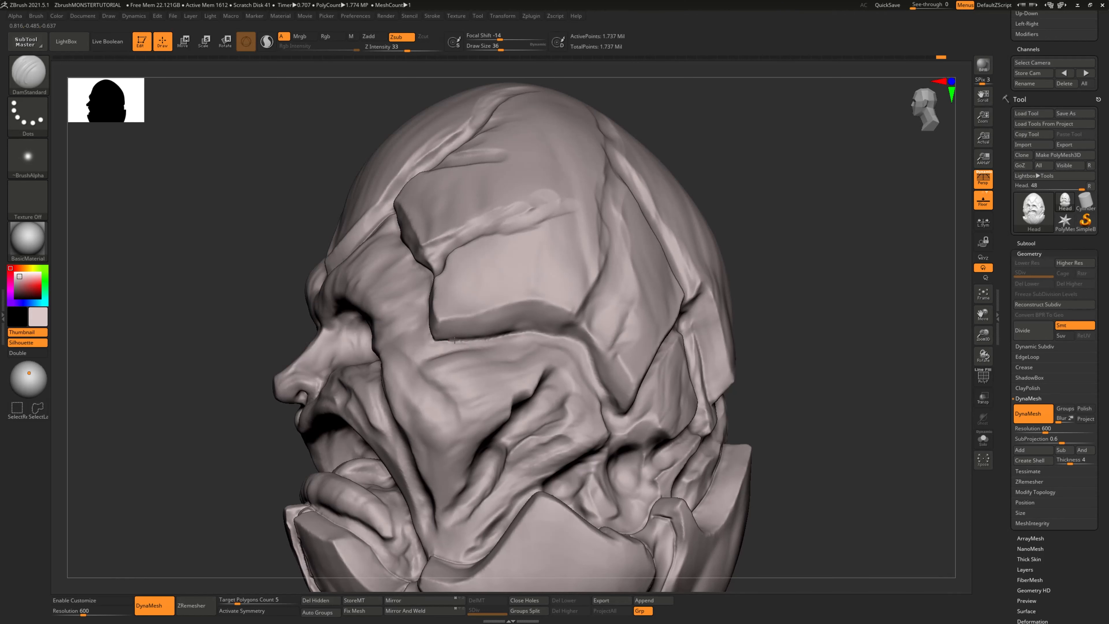
{"action": "left_click_drag", "start_coordinate": [503, 343], "coordinate": [462, 350], "text": "shift"}
{"action": "left_click_drag", "start_coordinate": [220, 455], "coordinate": [211, 466]}
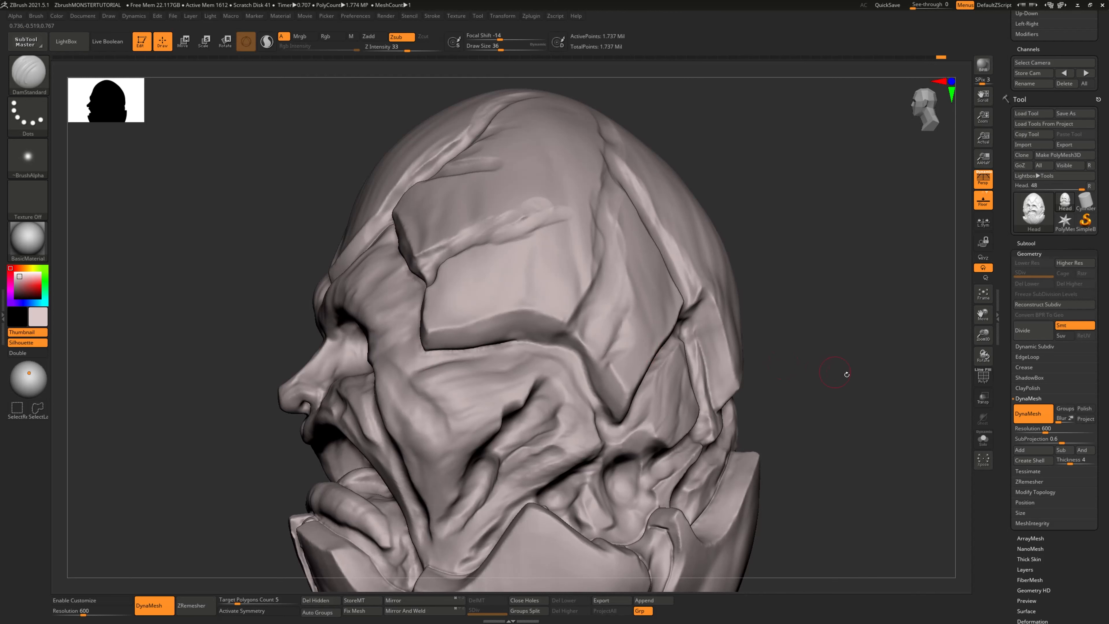
{"action": "left_click_drag", "start_coordinate": [847, 374], "coordinate": [750, 374]}
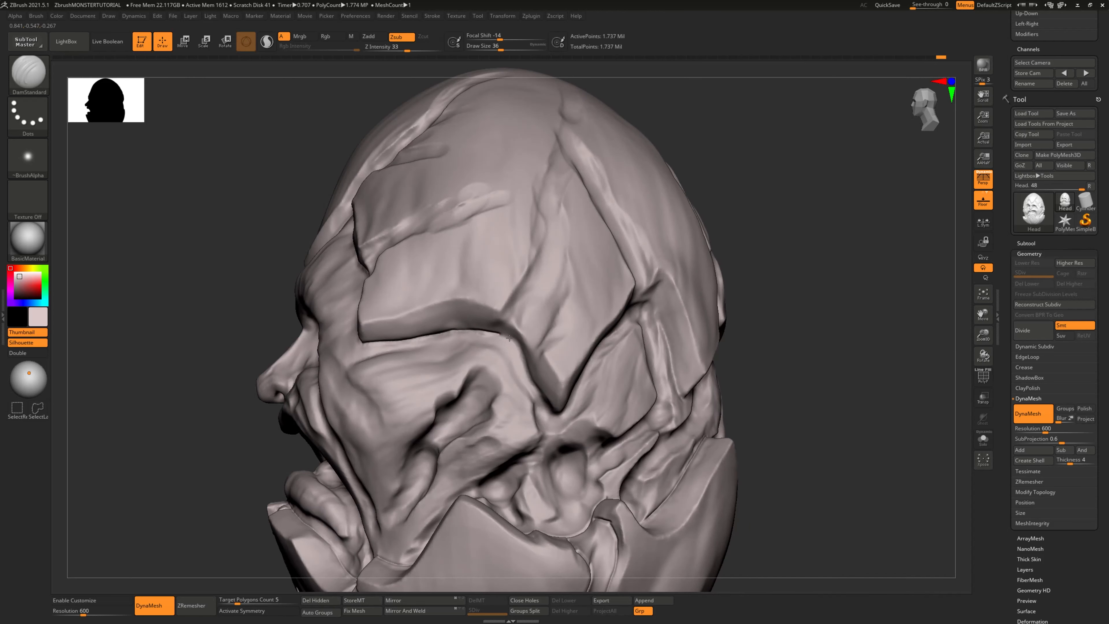
{"action": "left_click_drag", "start_coordinate": [819, 387], "coordinate": [782, 334], "text": "alt"}
{"action": "left_click_drag", "start_coordinate": [782, 334], "coordinate": [792, 329]}
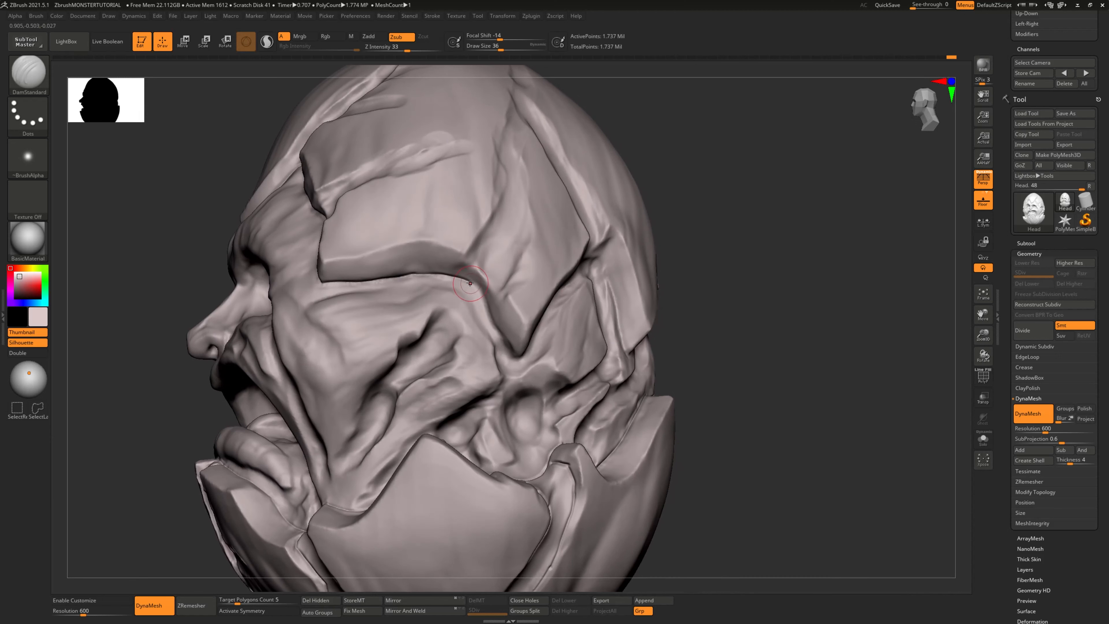
{"action": "left_click_drag", "start_coordinate": [708, 223], "coordinate": [668, 230]}
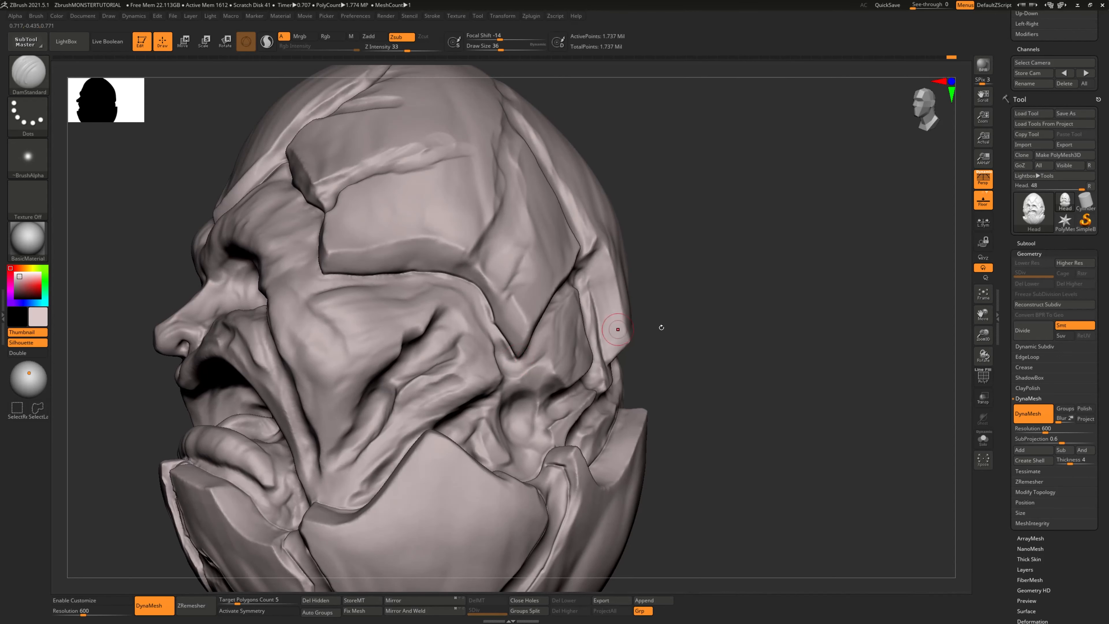
Step: Carve the crease along the lower edges of the pointed skull plates behind the left ear area
{"action": "left_click_drag", "start_coordinate": [617, 329], "coordinate": [679, 364]}
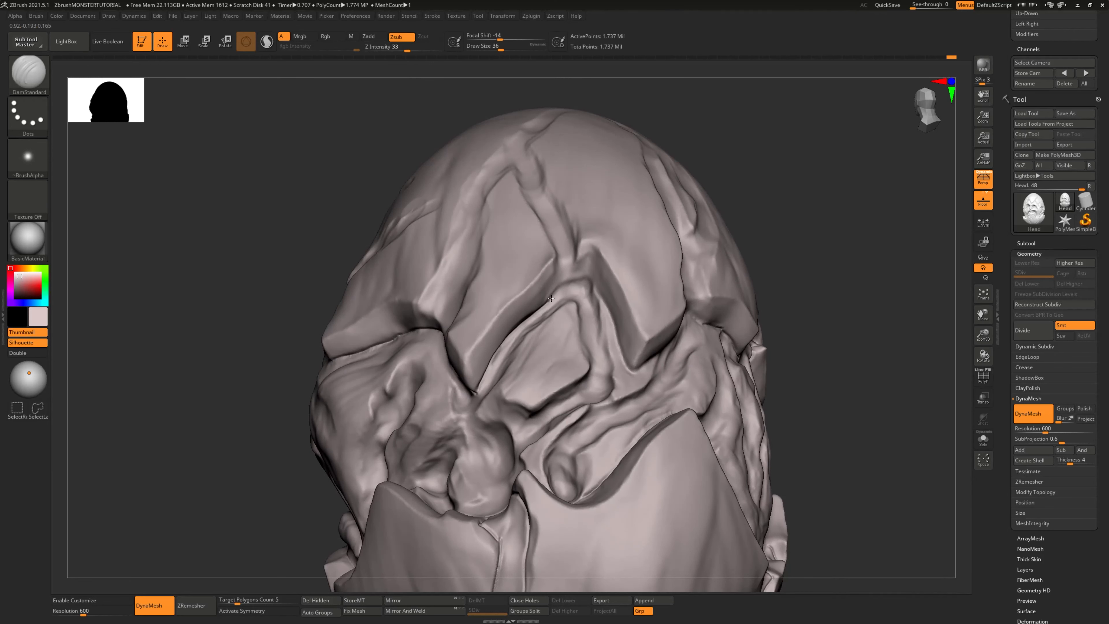
{"action": "mouse_move", "coordinate": [762, 334]}
{"action": "left_mouse_down"}
{"action": "mouse_move", "coordinate": [775, 359]}
{"action": "mouse_move", "coordinate": [790, 355]}
{"action": "left_mouse_up"}
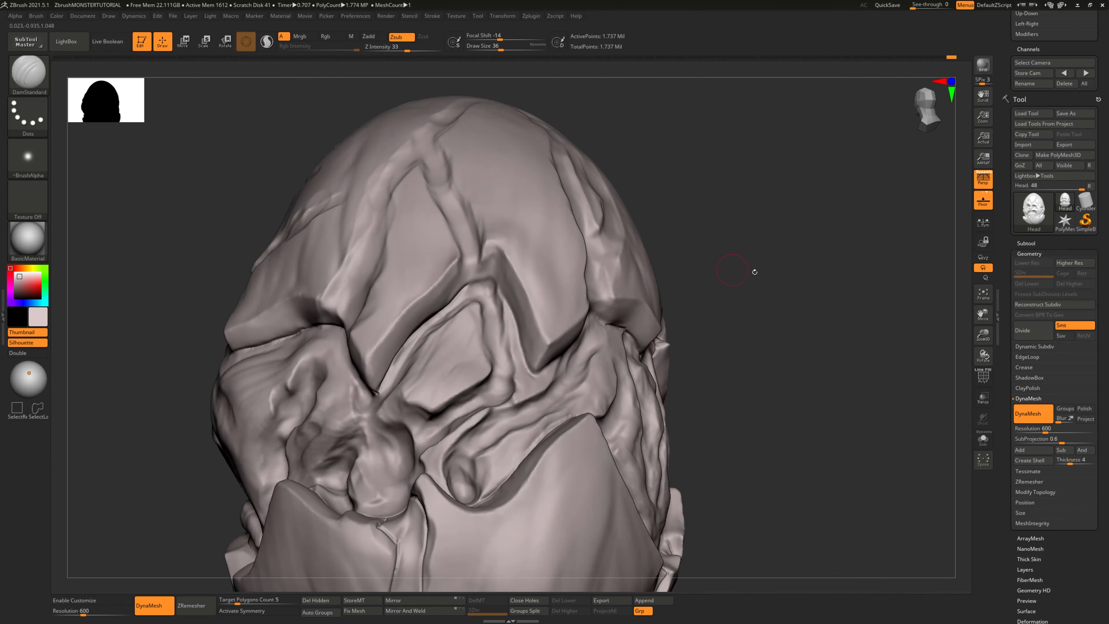
{"action": "left_click_drag", "start_coordinate": [733, 269], "coordinate": [716, 278]}
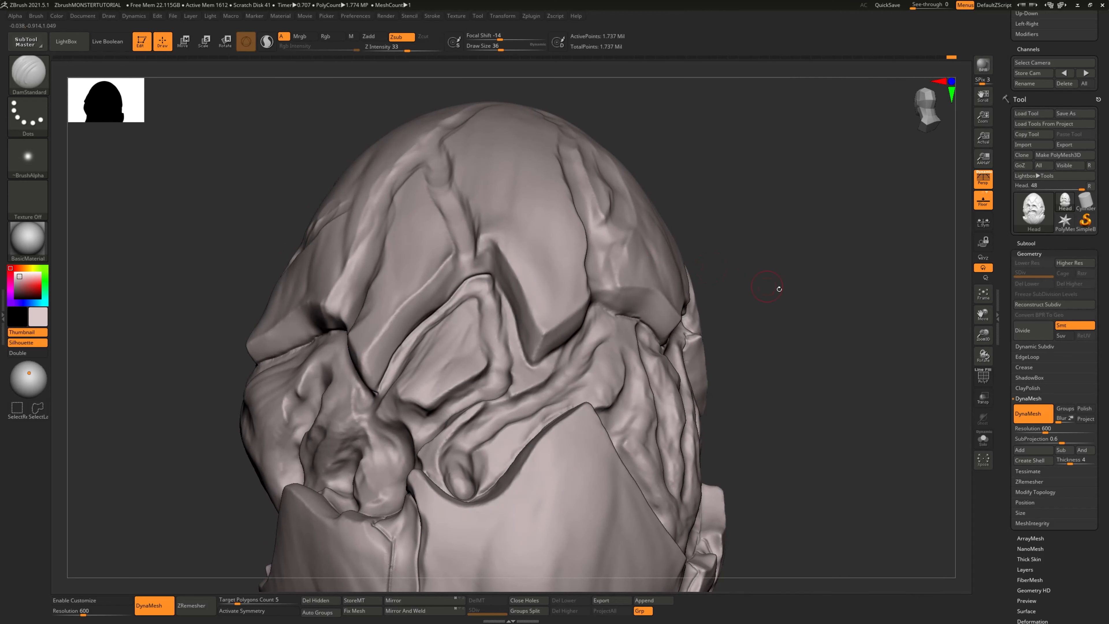
{"action": "mouse_move", "coordinate": [780, 290]}
{"action": "left_mouse_down"}
{"action": "mouse_move", "coordinate": [721, 275]}
{"action": "mouse_move", "coordinate": [617, 213]}
{"action": "left_mouse_up"}
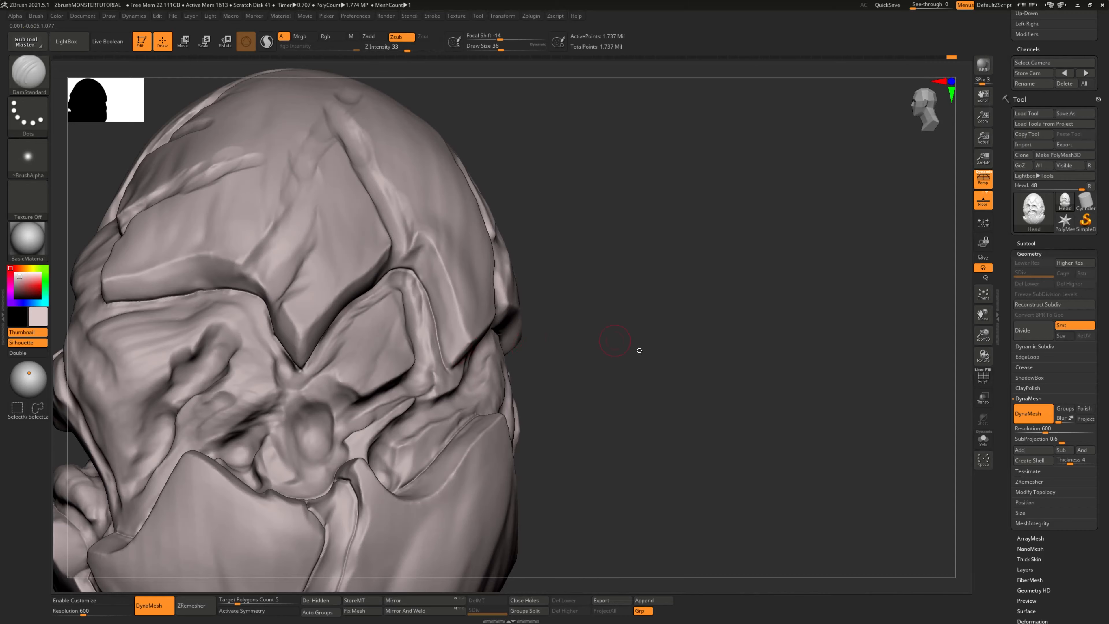
Step: Cut a sharp crease under the skull plates across the back of the head, including the central notch
{"action": "mouse_move", "coordinate": [639, 350]}
{"action": "left_mouse_down"}
{"action": "mouse_move", "coordinate": [609, 384]}
{"action": "mouse_move", "coordinate": [597, 366]}
{"action": "mouse_move", "coordinate": [651, 377]}
{"action": "mouse_move", "coordinate": [634, 380]}
{"action": "left_mouse_up"}
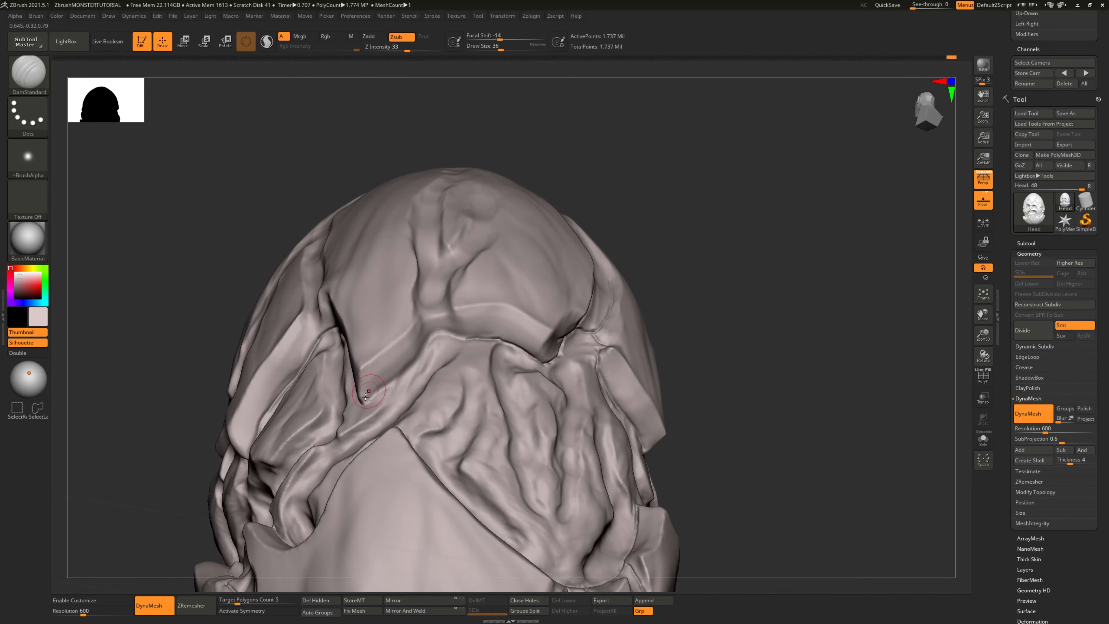
{"action": "left_click_drag", "start_coordinate": [362, 405], "coordinate": [364, 402]}
{"action": "left_click_drag", "start_coordinate": [429, 339], "coordinate": [476, 339]}
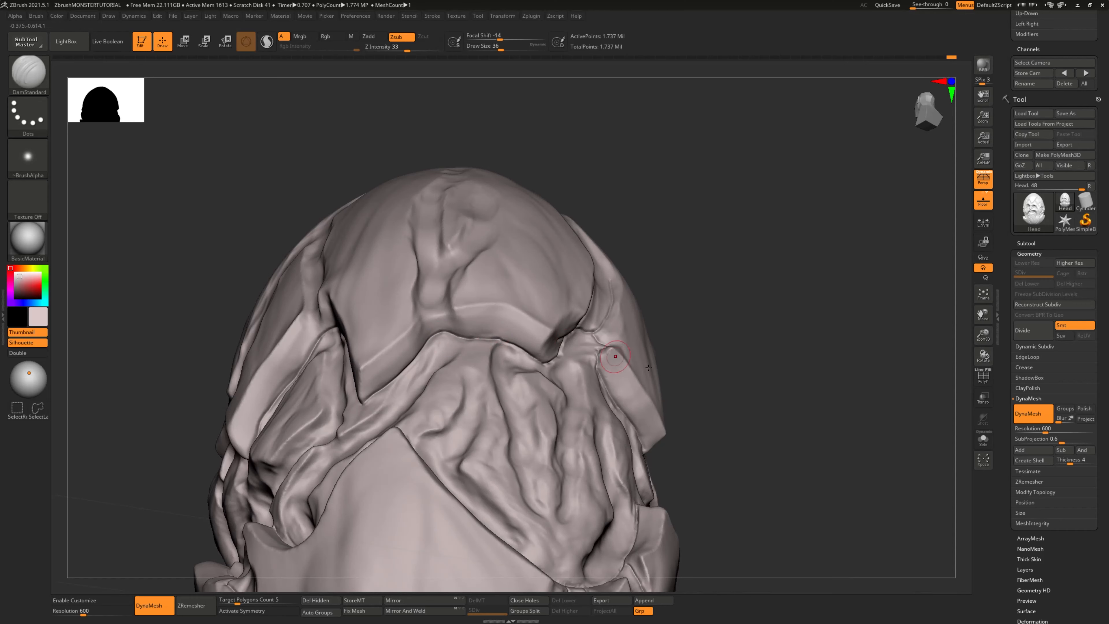
{"action": "mouse_move", "coordinate": [698, 404]}
{"action": "left_mouse_down"}
{"action": "mouse_move", "coordinate": [728, 430]}
{"action": "mouse_move", "coordinate": [720, 454]}
{"action": "mouse_move", "coordinate": [668, 459]}
{"action": "mouse_move", "coordinate": [703, 467]}
{"action": "mouse_move", "coordinate": [613, 453]}
{"action": "mouse_move", "coordinate": [651, 466]}
{"action": "left_mouse_up"}
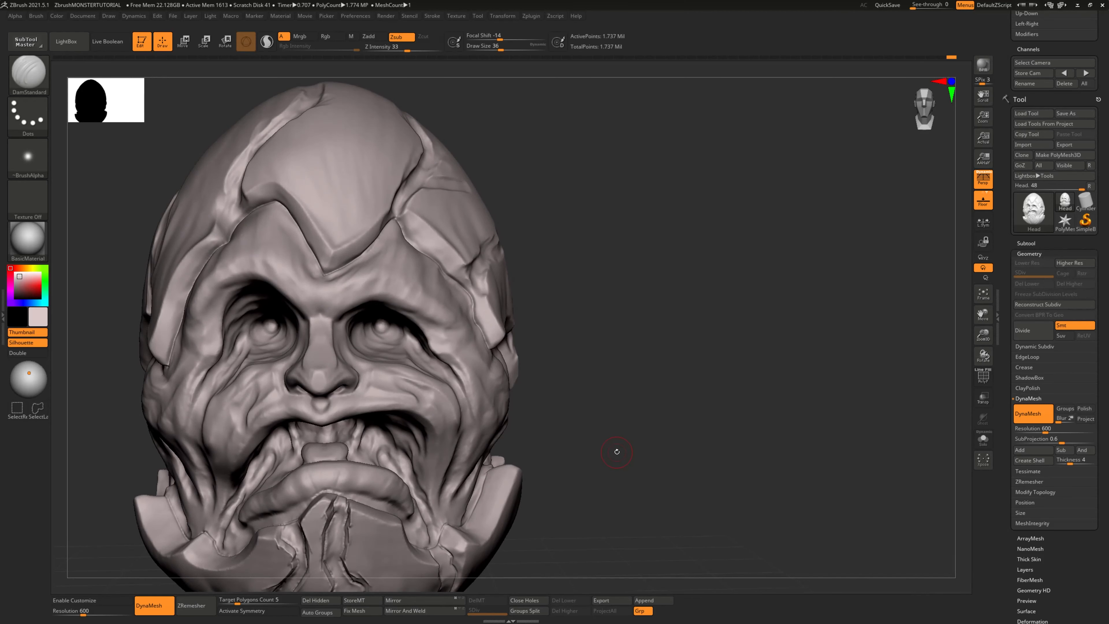
Step: Carve the outer edge of the crack beside the central forehead plate on the character's right, from the brow up toward the crown
{"action": "left_click_drag", "start_coordinate": [590, 433], "coordinate": [655, 367]}
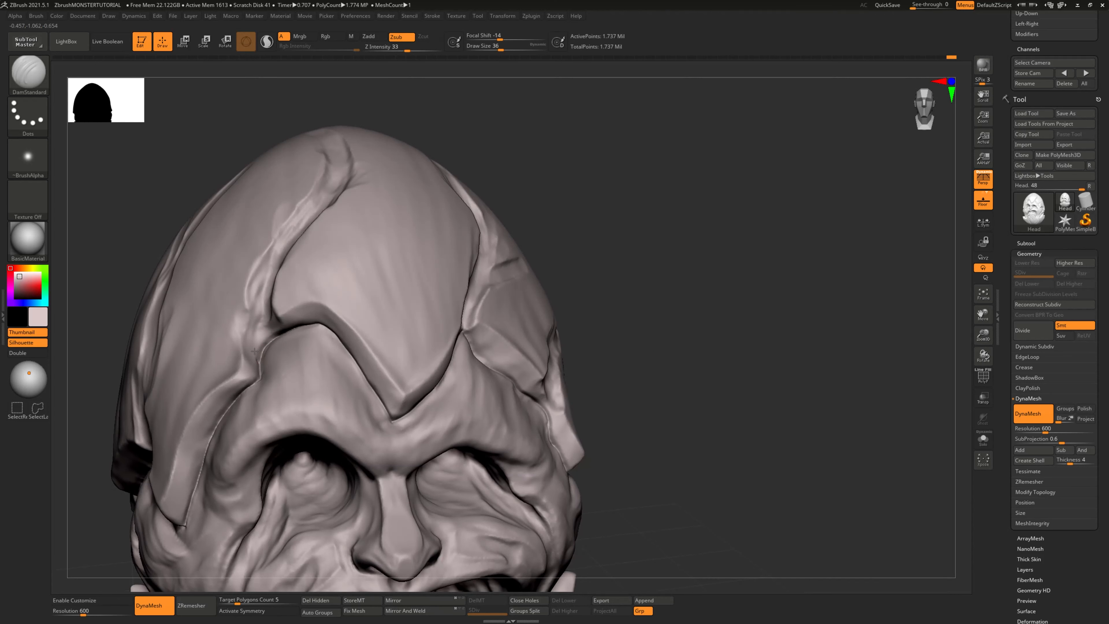
{"action": "left_click_drag", "start_coordinate": [255, 331], "coordinate": [279, 245]}
{"action": "mouse_move", "coordinate": [533, 190]}
{"action": "left_mouse_down"}
{"action": "mouse_move", "coordinate": [590, 263]}
{"action": "mouse_move", "coordinate": [537, 210]}
{"action": "left_mouse_up"}
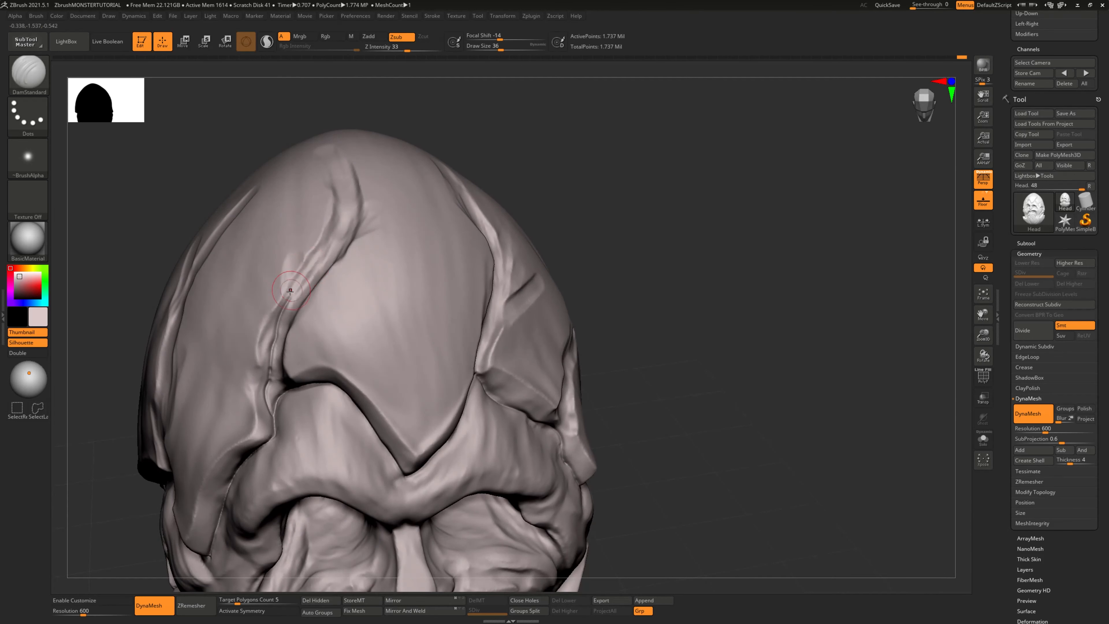
{"action": "left_click_drag", "start_coordinate": [287, 297], "coordinate": [290, 295]}
{"action": "left_click_drag", "start_coordinate": [326, 241], "coordinate": [328, 239]}
{"action": "left_click_drag", "start_coordinate": [520, 161], "coordinate": [622, 282]}
{"action": "left_click_drag", "start_coordinate": [334, 243], "coordinate": [332, 270]}
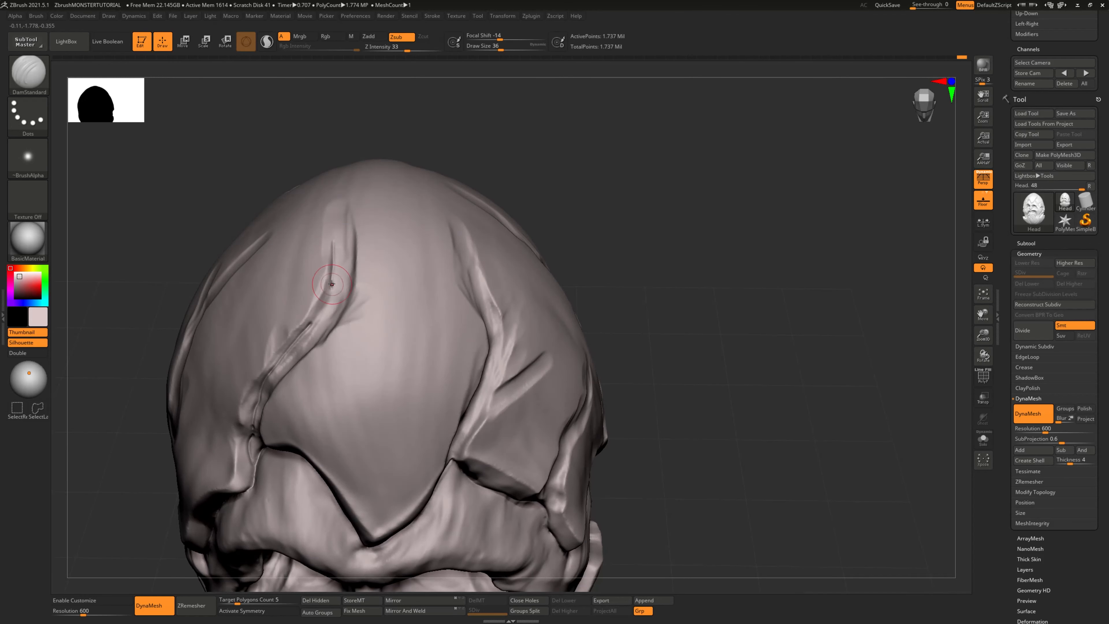
{"action": "left_click_drag", "start_coordinate": [639, 248], "coordinate": [617, 211]}
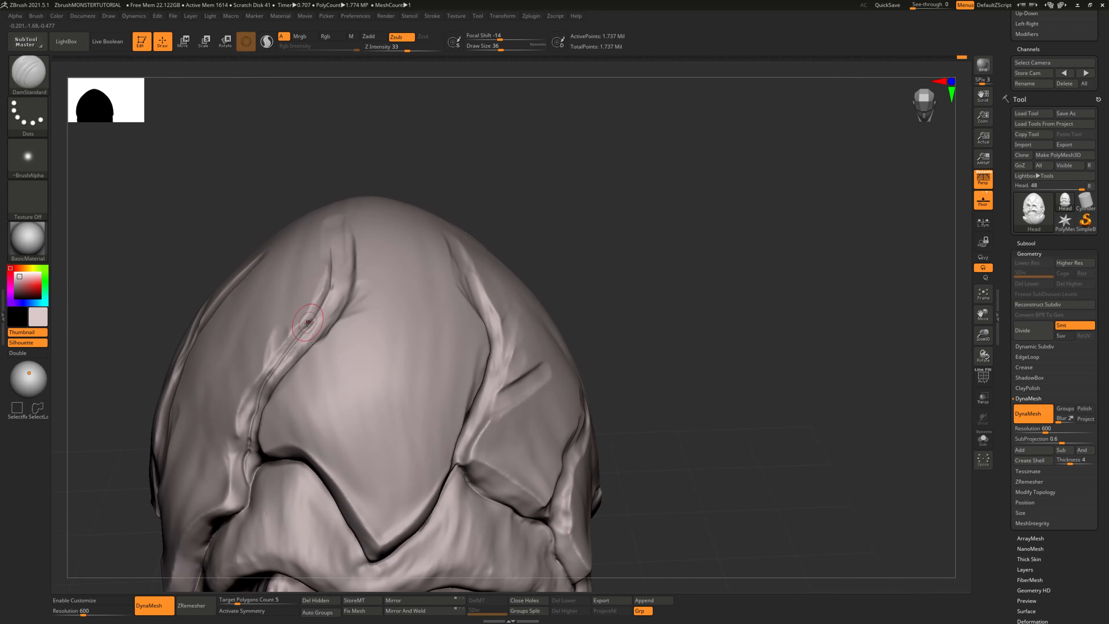
Step: Sharpen the inner edge of the same right-side crack, along the central forehead plate from the crown down to the brow
{"action": "left_click_drag", "start_coordinate": [550, 262], "coordinate": [326, 351]}
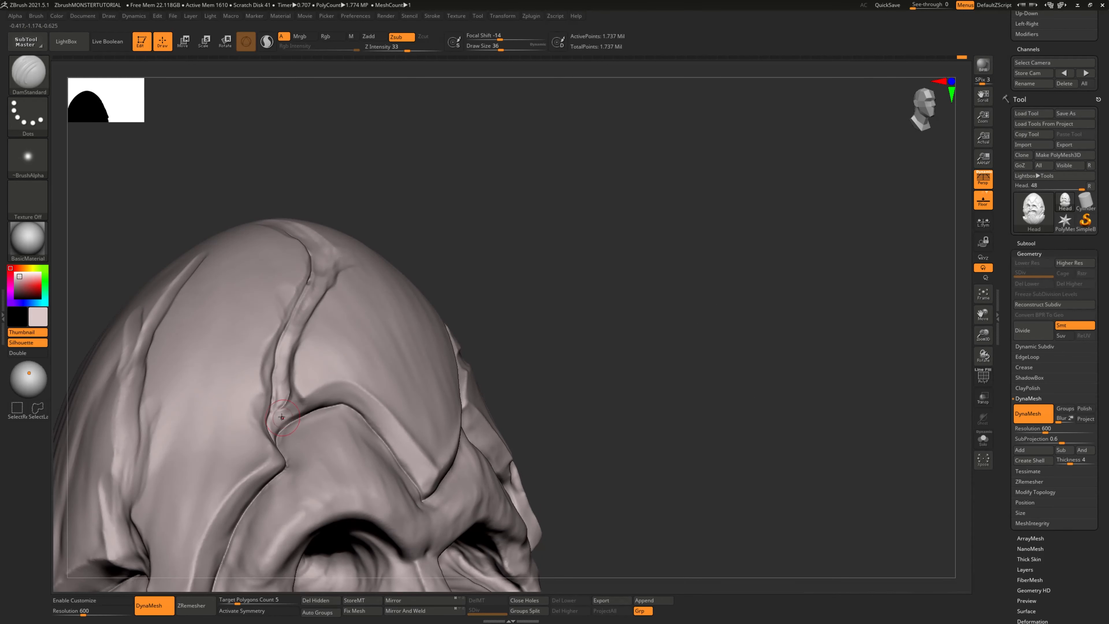
{"action": "left_click_drag", "start_coordinate": [594, 313], "coordinate": [572, 356], "text": "alt"}
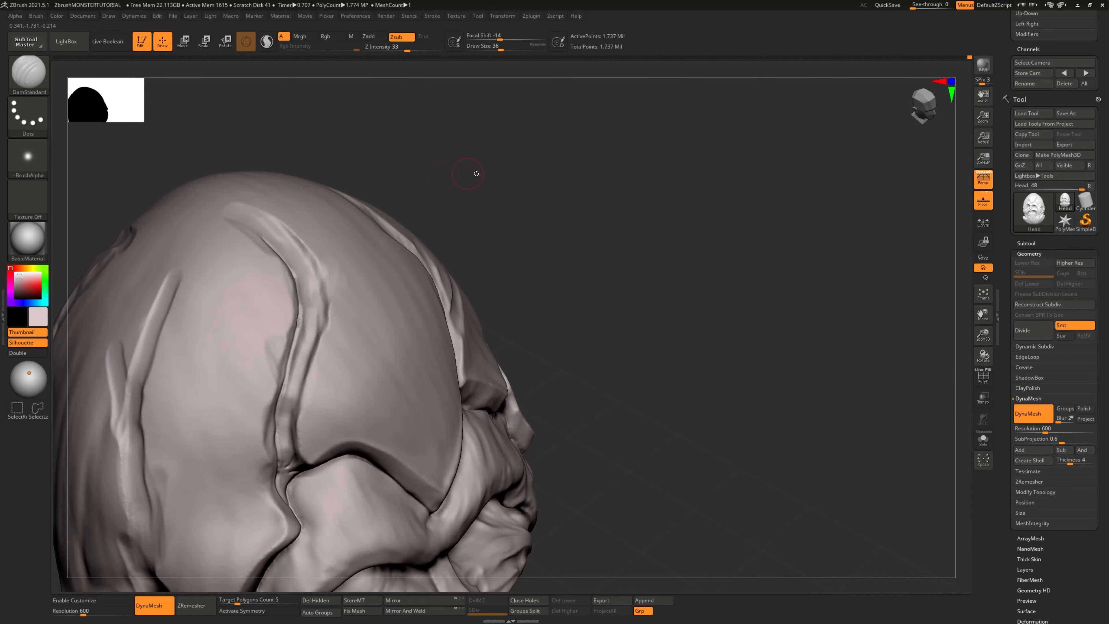
{"action": "left_click_drag", "start_coordinate": [475, 173], "coordinate": [445, 177]}
{"action": "left_click_drag", "start_coordinate": [309, 234], "coordinate": [322, 256]}
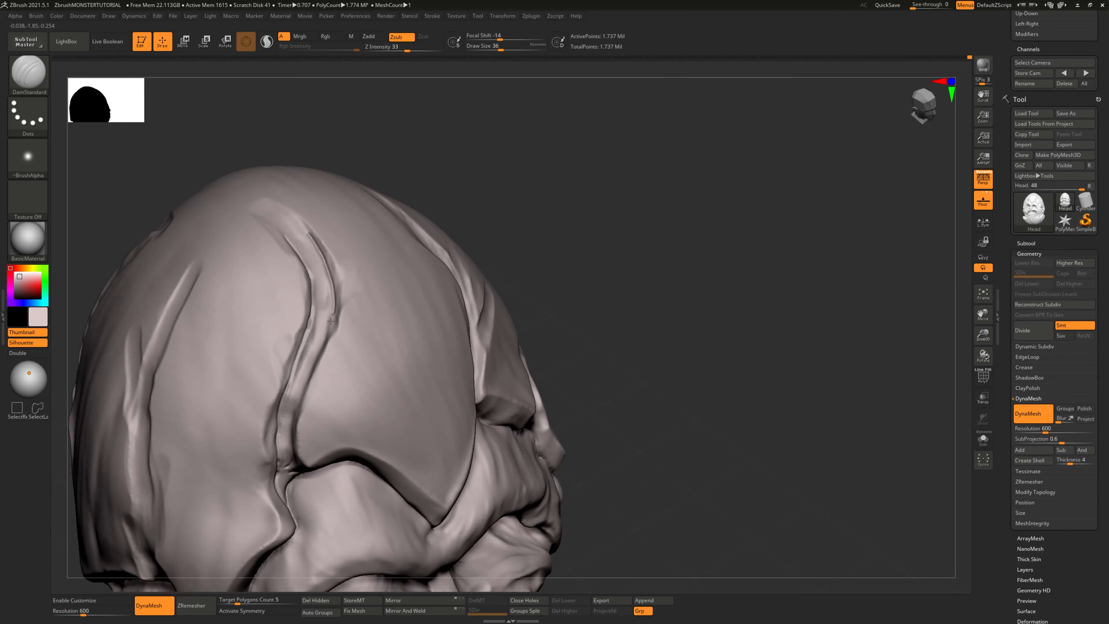
{"action": "left_click_drag", "start_coordinate": [299, 387], "coordinate": [301, 426]}
{"action": "mouse_move", "coordinate": [585, 277]}
{"action": "left_mouse_down"}
{"action": "mouse_move", "coordinate": [654, 344]}
{"action": "mouse_move", "coordinate": [631, 205]}
{"action": "left_mouse_up"}
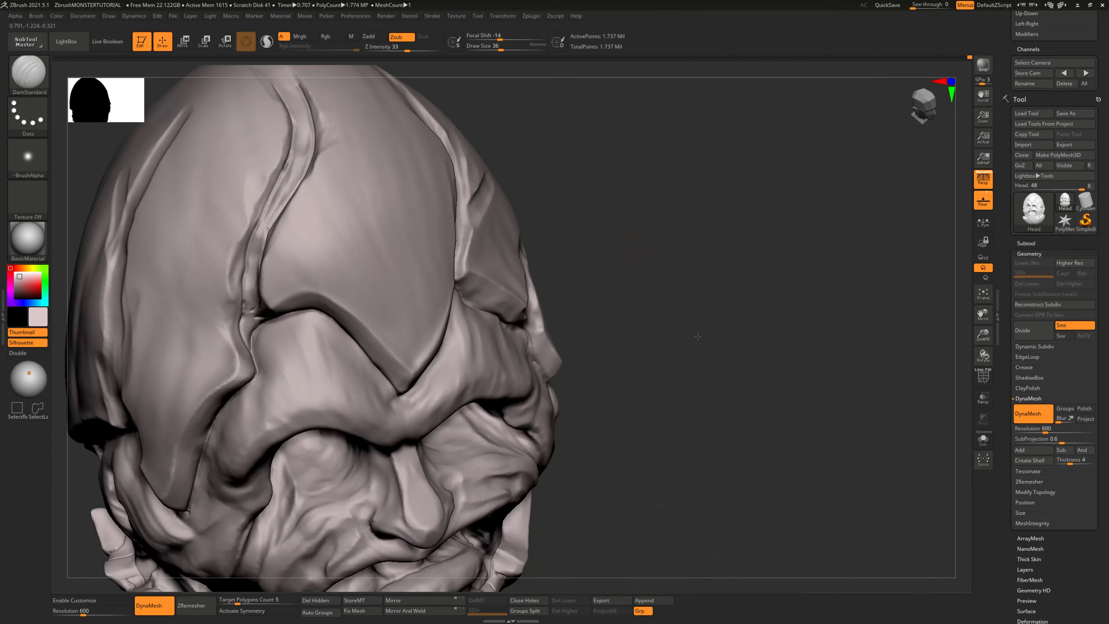
Step: Carve the crease along the central forehead plate's edge on the character's left, from the brow junction up toward the crown
{"action": "left_click_drag", "start_coordinate": [698, 337], "coordinate": [390, 343]}
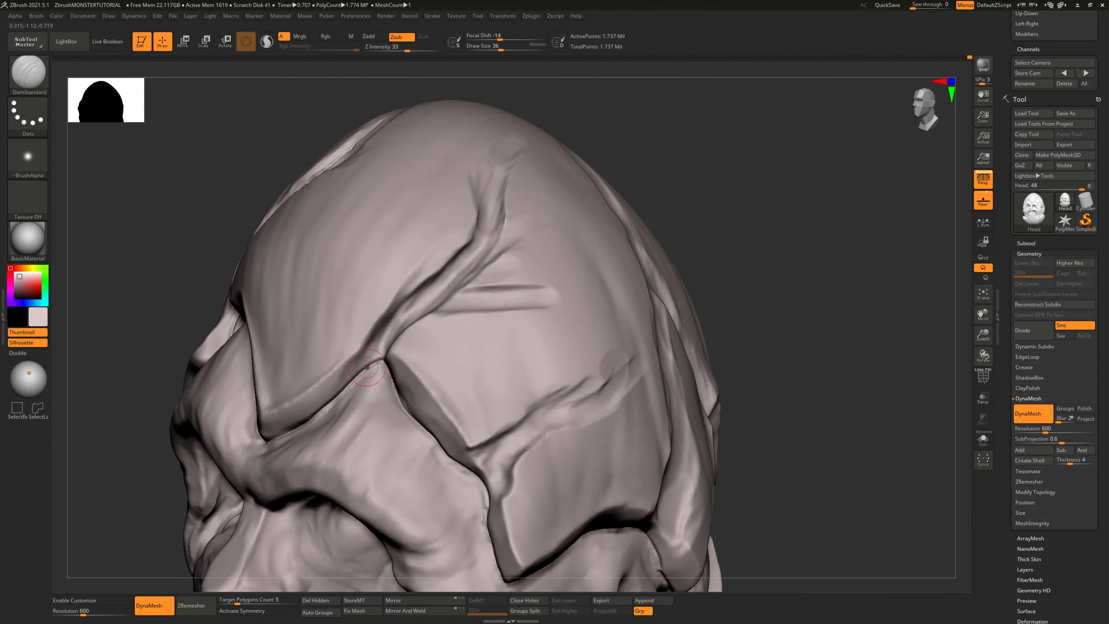
{"action": "left_click_drag", "start_coordinate": [398, 314], "coordinate": [469, 250]}
{"action": "right_click_drag", "start_coordinate": [511, 230], "coordinate": [530, 228]}
{"action": "left_click_drag", "start_coordinate": [474, 247], "coordinate": [478, 243]}
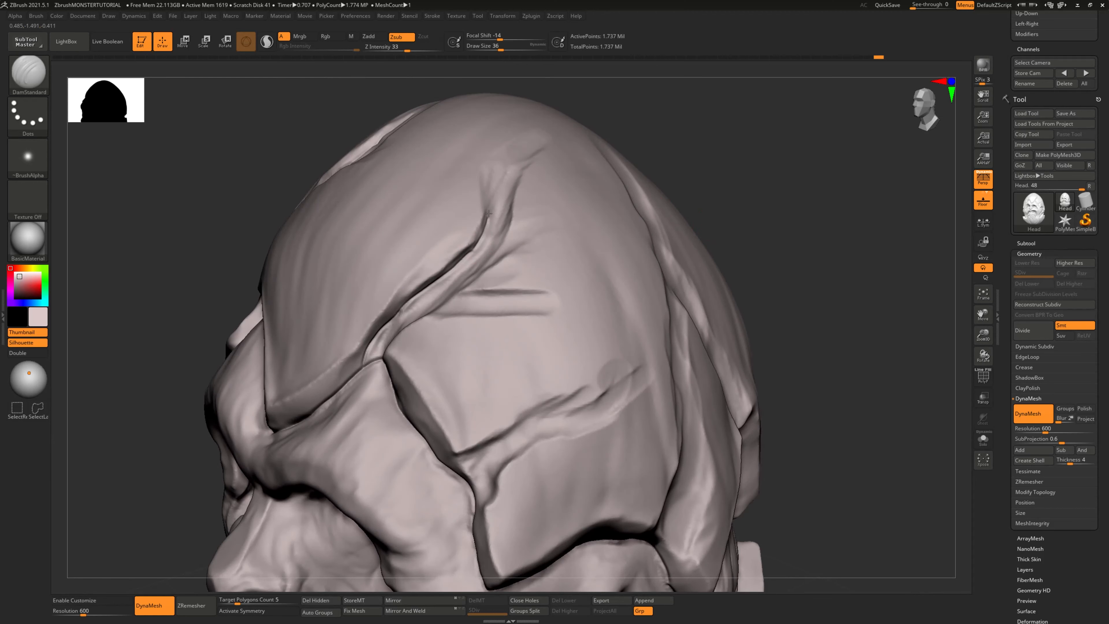
Step: Define the outer edge of the left forehead crack, from its upper end down to the brow junction
{"action": "left_click_drag", "start_coordinate": [695, 198], "coordinate": [830, 236]}
{"action": "left_click_drag", "start_coordinate": [489, 187], "coordinate": [493, 254]}
{"action": "left_click_drag", "start_coordinate": [656, 208], "coordinate": [681, 223]}
{"action": "left_click_drag", "start_coordinate": [494, 265], "coordinate": [485, 281]}
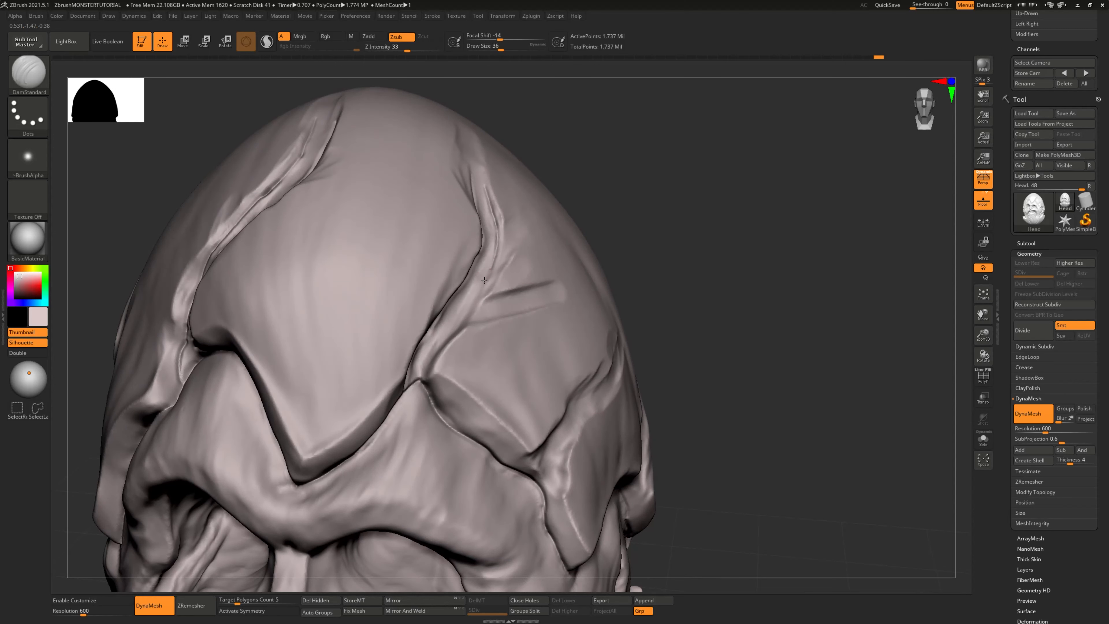
{"action": "left_click_drag", "start_coordinate": [426, 365], "coordinate": [423, 374]}
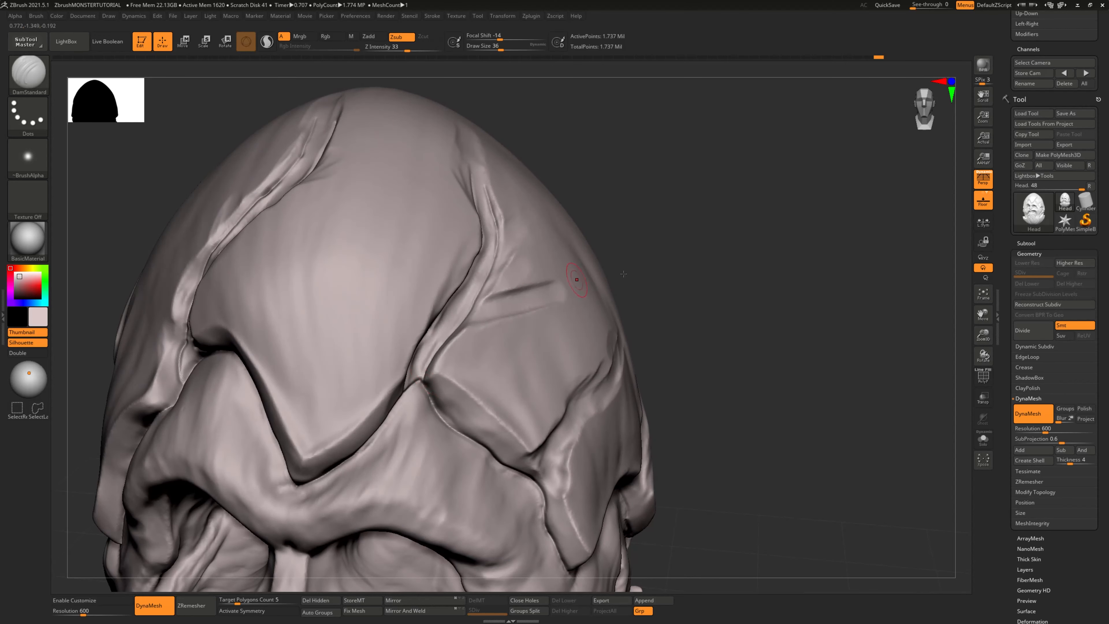
Step: Carve the short parallel side cracks that branch from the forehead crack across the upper left temple plate
{"action": "left_click_drag", "start_coordinate": [638, 279], "coordinate": [599, 277]}
{"action": "mouse_move", "coordinate": [448, 325]}
{"action": "left_mouse_down"}
{"action": "mouse_move", "coordinate": [479, 301]}
{"action": "mouse_move", "coordinate": [561, 286]}
{"action": "left_mouse_up"}
{"action": "mouse_move", "coordinate": [738, 341]}
{"action": "left_mouse_down", "text": "alt"}
{"action": "mouse_move", "coordinate": [748, 347]}
{"action": "mouse_move", "coordinate": [743, 301]}
{"action": "left_mouse_up", "text": "alt"}
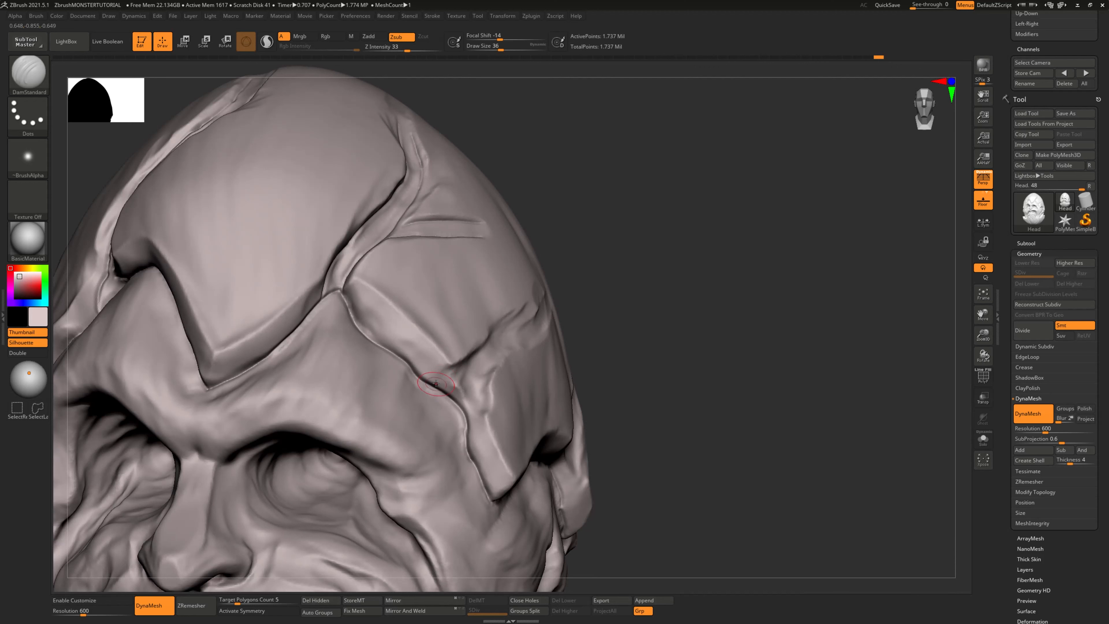
Step: Carve the upper edge of the branching crack between the two left temple plates, following it backward to its tapered end
{"action": "left_click_drag", "start_coordinate": [737, 350], "coordinate": [662, 345]}
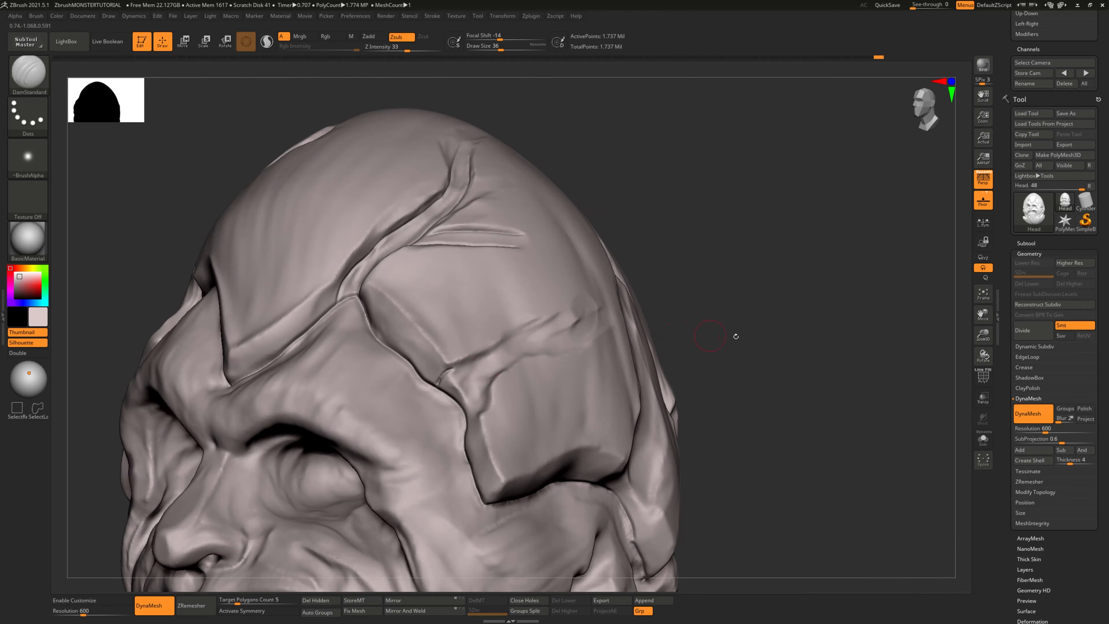
{"action": "left_click_drag", "start_coordinate": [736, 336], "coordinate": [458, 367]}
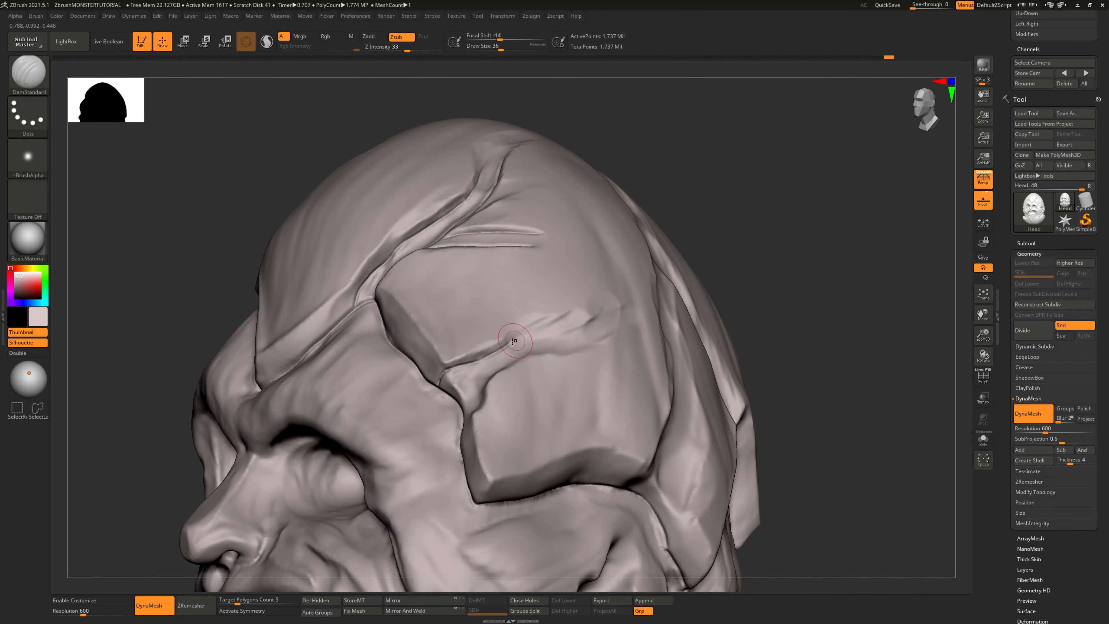
{"action": "mouse_move", "coordinate": [782, 321]}
{"action": "left_mouse_down"}
{"action": "mouse_move", "coordinate": [836, 322]}
{"action": "mouse_move", "coordinate": [812, 332]}
{"action": "left_mouse_up"}
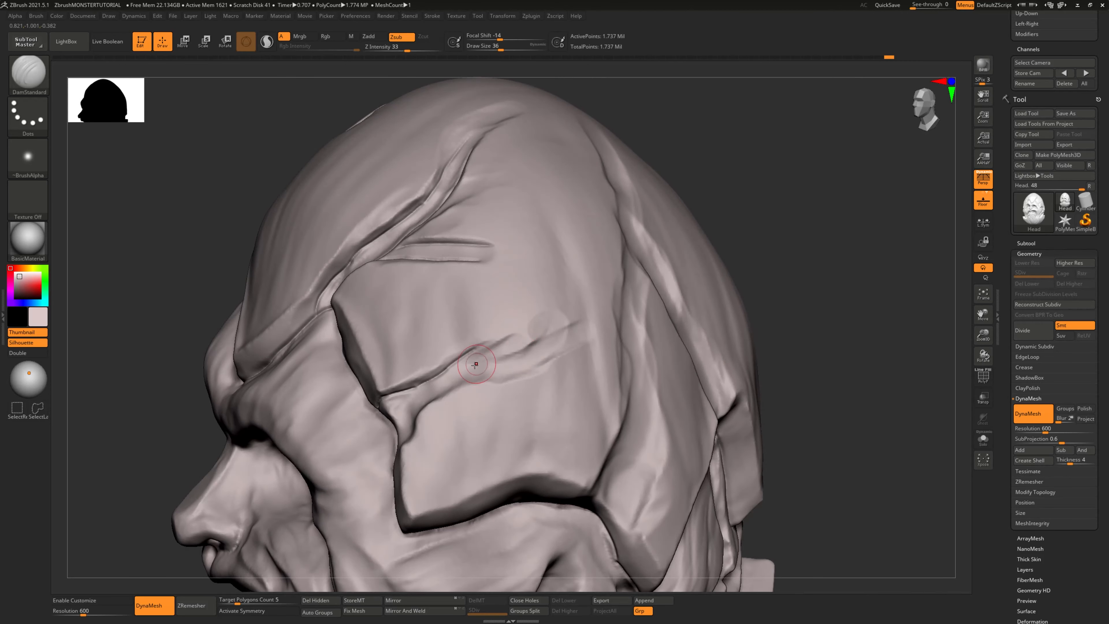
{"action": "left_click_drag", "start_coordinate": [466, 362], "coordinate": [566, 332]}
{"action": "mouse_move", "coordinate": [788, 385]}
{"action": "left_mouse_down"}
{"action": "mouse_move", "coordinate": [815, 342]}
{"action": "mouse_move", "coordinate": [786, 334]}
{"action": "left_mouse_up"}
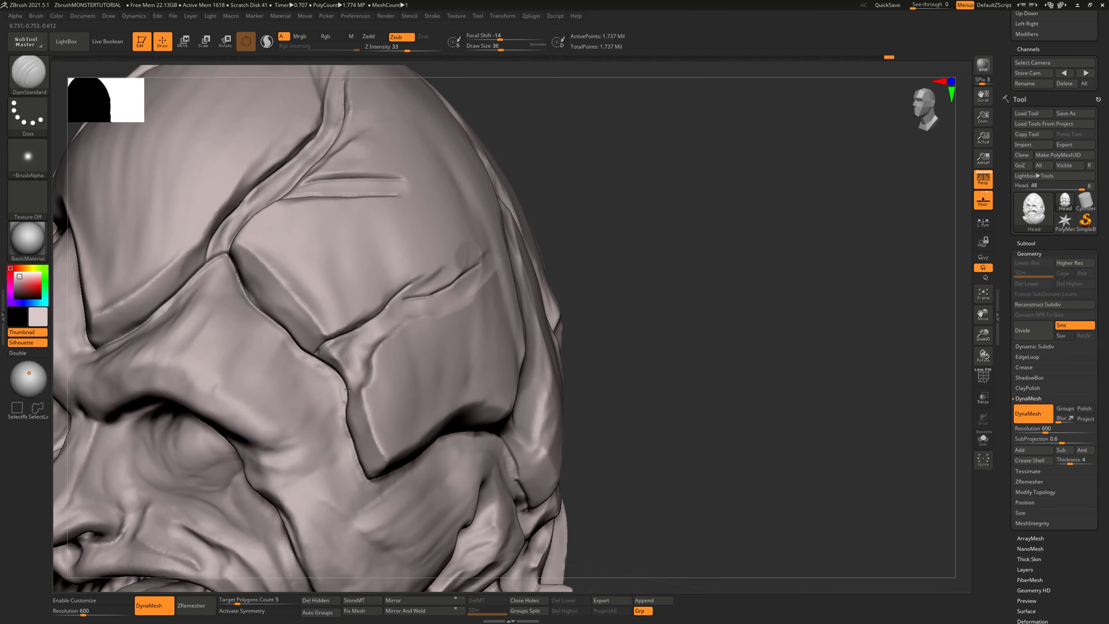
Step: Sharpen the lower edge of the branching temple crack, along the upper front corner of the lower plate
{"action": "left_click_drag", "start_coordinate": [365, 364], "coordinate": [371, 348]}
{"action": "left_click_drag", "start_coordinate": [634, 325], "coordinate": [609, 353]}
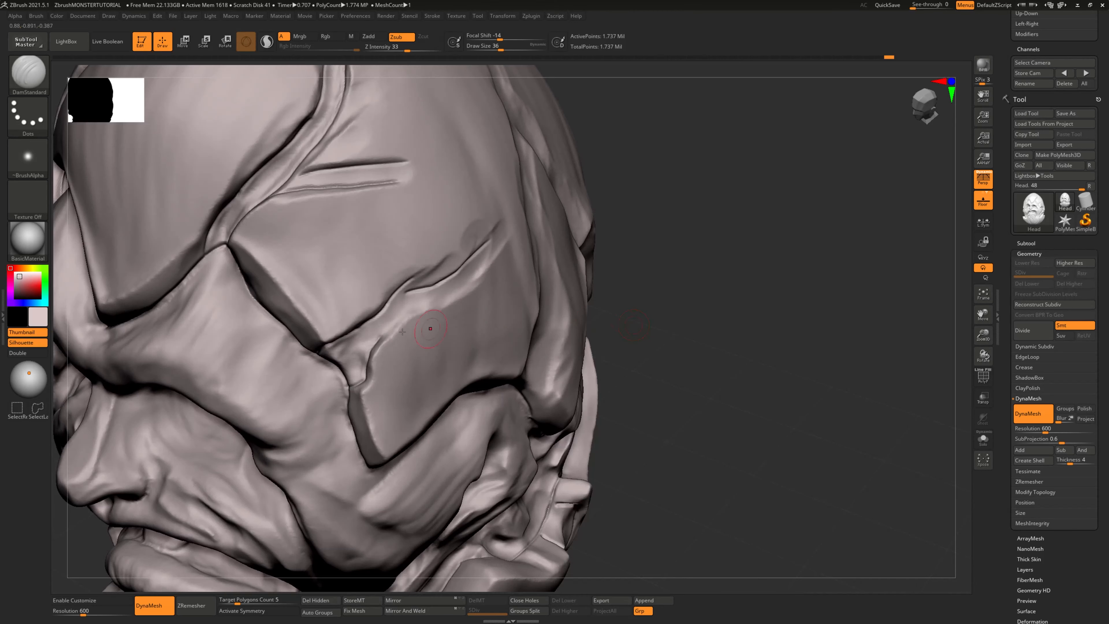
{"action": "left_click_drag", "start_coordinate": [370, 354], "coordinate": [411, 309]}
Step: Carve both edges of the lower part of the crack between the left temple plate and the pointed plate behind it
{"action": "left_click_drag", "start_coordinate": [733, 366], "coordinate": [655, 301]}
{"action": "left_click_drag", "start_coordinate": [827, 273], "coordinate": [495, 355], "text": "alt"}
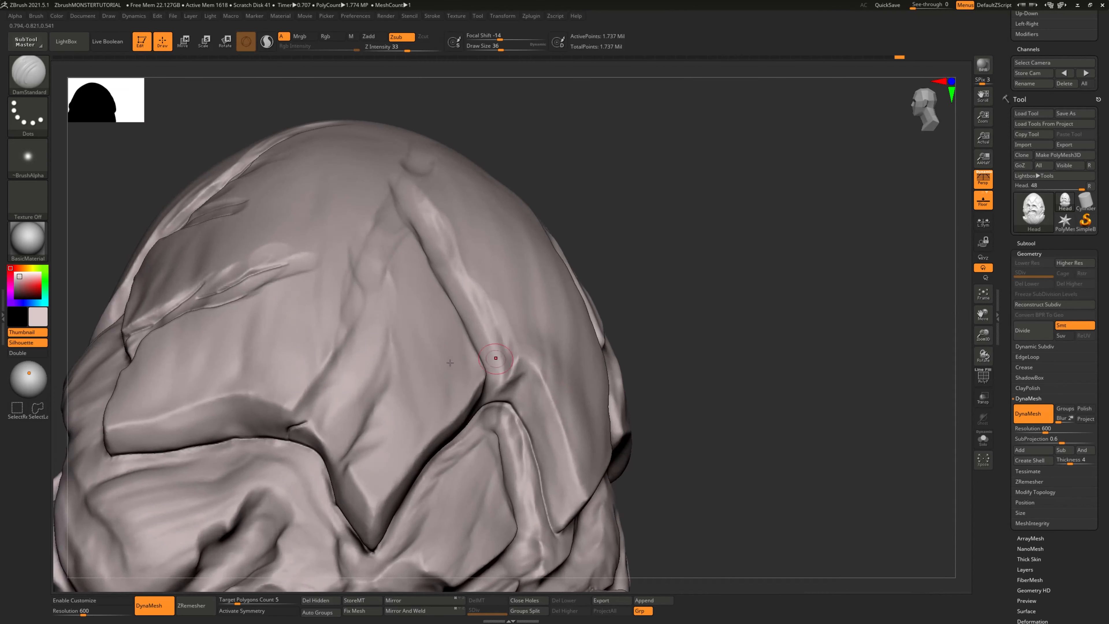
{"action": "left_click_drag", "start_coordinate": [346, 348], "coordinate": [361, 319]}
{"action": "mouse_move", "coordinate": [670, 336]}
{"action": "left_mouse_down"}
{"action": "mouse_move", "coordinate": [700, 276]}
{"action": "mouse_move", "coordinate": [702, 306]}
{"action": "left_mouse_up"}
{"action": "left_click_drag", "start_coordinate": [325, 463], "coordinate": [325, 465]}
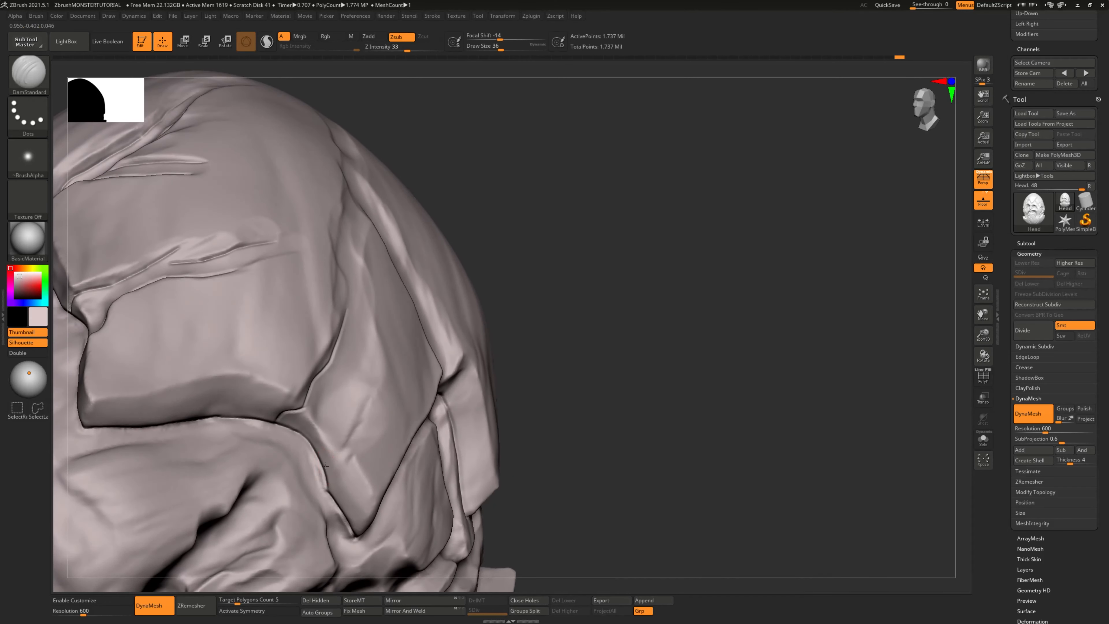
{"action": "left_click_drag", "start_coordinate": [563, 367], "coordinate": [585, 387]}
{"action": "mouse_move", "coordinate": [349, 454]}
{"action": "left_mouse_down", "text": "shift"}
{"action": "mouse_move", "coordinate": [327, 464]}
{"action": "mouse_move", "coordinate": [343, 451]}
{"action": "left_mouse_up", "text": "shift"}
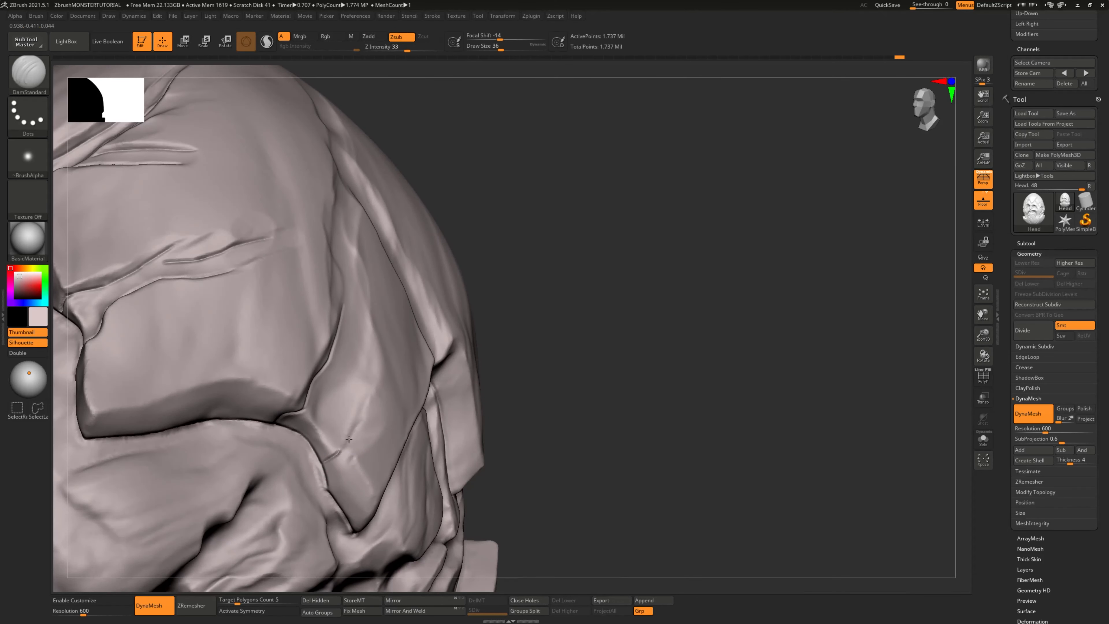
{"action": "left_click_drag", "start_coordinate": [576, 362], "coordinate": [528, 379]}
{"action": "left_click_drag", "start_coordinate": [354, 415], "coordinate": [360, 402]}
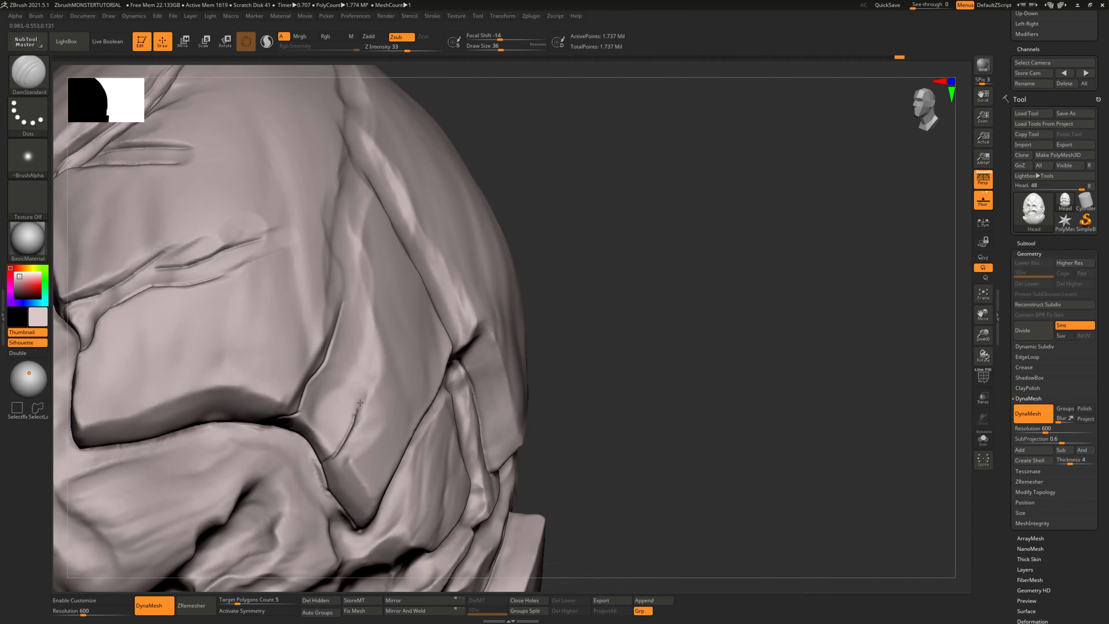
{"action": "left_click_drag", "start_coordinate": [372, 358], "coordinate": [372, 343]}
Step: Extend both edges of the crack in front of the pointed left side plate up to the plate's upper tip
{"action": "mouse_move", "coordinate": [686, 347]}
{"action": "left_mouse_down"}
{"action": "mouse_move", "coordinate": [649, 293]}
{"action": "mouse_move", "coordinate": [618, 292]}
{"action": "left_mouse_up"}
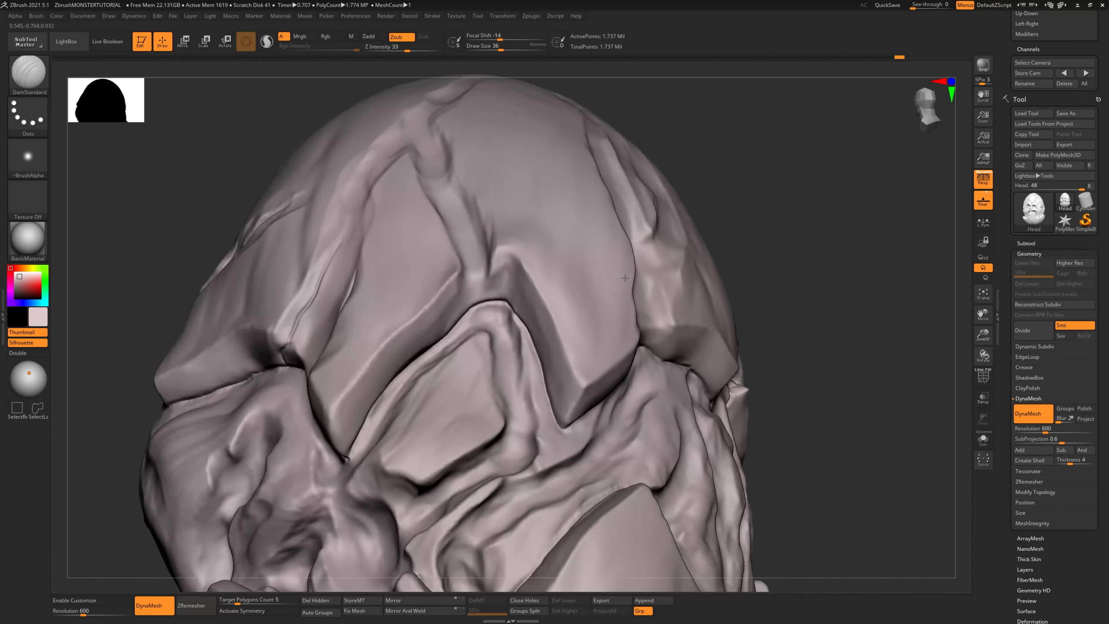
{"action": "mouse_move", "coordinate": [804, 284]}
{"action": "left_mouse_down"}
{"action": "mouse_move", "coordinate": [735, 362]}
{"action": "mouse_move", "coordinate": [680, 230]}
{"action": "mouse_move", "coordinate": [641, 218]}
{"action": "left_mouse_up"}
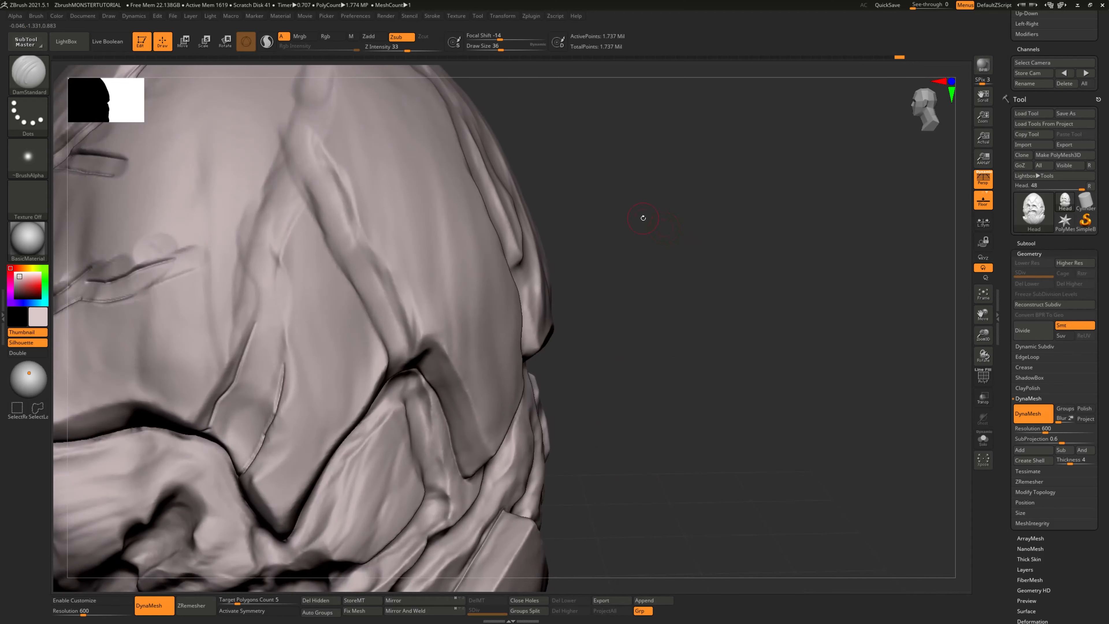
{"action": "mouse_move", "coordinate": [243, 331]}
{"action": "left_mouse_down"}
{"action": "mouse_move", "coordinate": [263, 288]}
{"action": "mouse_move", "coordinate": [264, 211]}
{"action": "mouse_move", "coordinate": [282, 155]}
{"action": "left_mouse_up"}
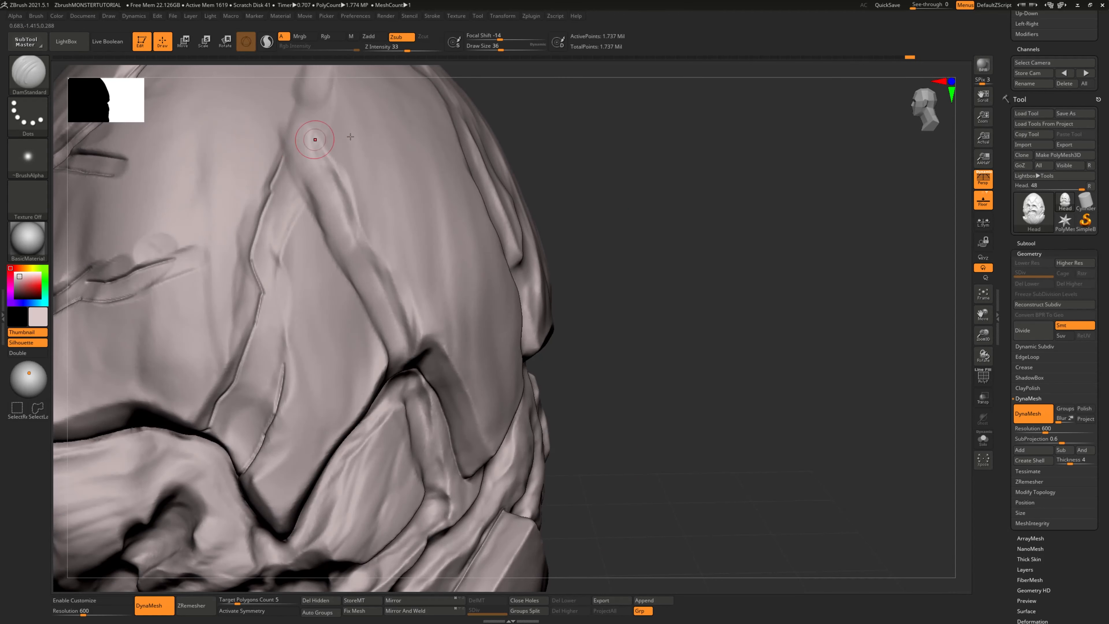
{"action": "mouse_move", "coordinate": [647, 231]}
{"action": "left_mouse_down"}
{"action": "mouse_move", "coordinate": [630, 213]}
{"action": "mouse_move", "coordinate": [572, 203]}
{"action": "left_mouse_up"}
{"action": "mouse_move", "coordinate": [285, 189]}
{"action": "left_mouse_down"}
{"action": "mouse_move", "coordinate": [268, 246]}
{"action": "mouse_move", "coordinate": [282, 369]}
{"action": "left_mouse_up"}
{"action": "left_click_drag", "start_coordinate": [620, 298], "coordinate": [718, 279]}
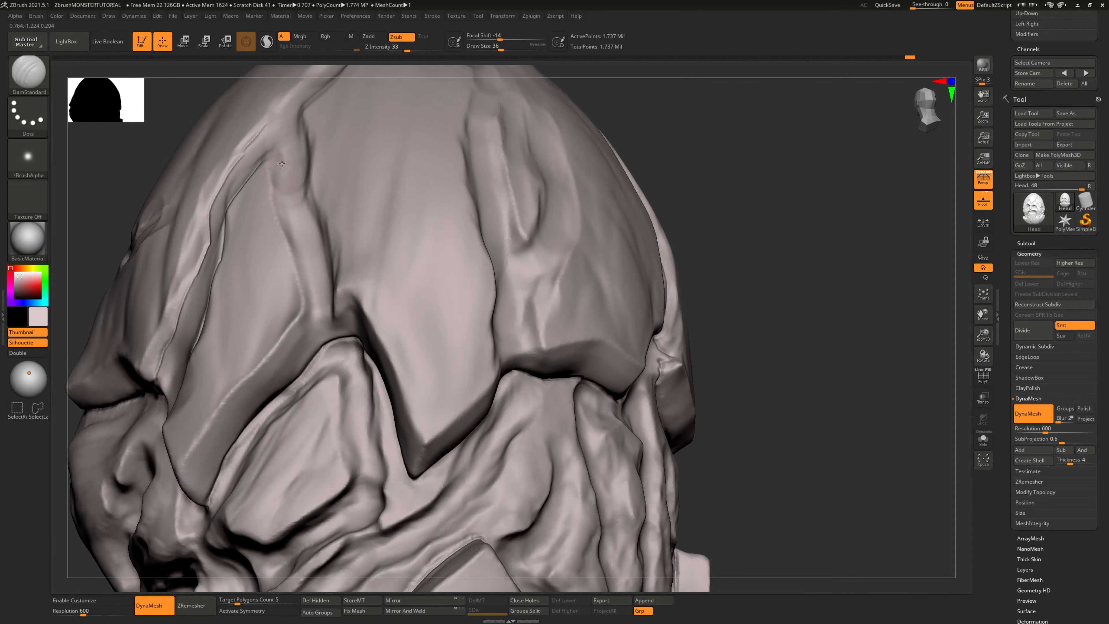
Step: Carve both edges of the crack behind the pointed left side plate, from its upper tip down to the notch
{"action": "left_click_drag", "start_coordinate": [303, 259], "coordinate": [318, 344]}
{"action": "left_click_drag", "start_coordinate": [721, 203], "coordinate": [636, 186]}
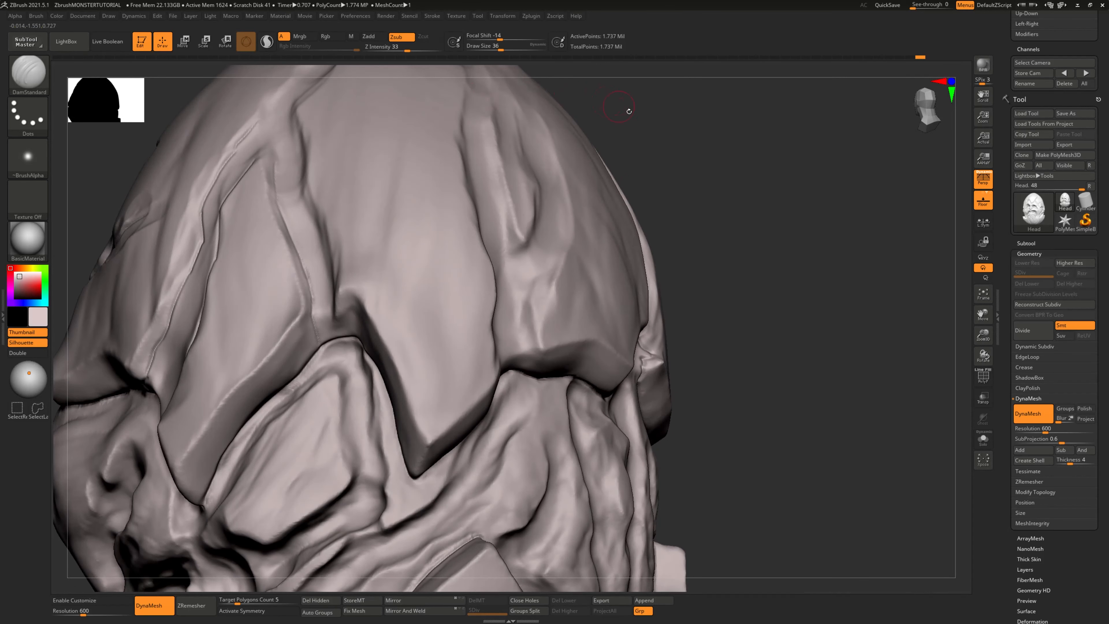
{"action": "left_click_drag", "start_coordinate": [629, 112], "coordinate": [546, 118]}
{"action": "left_click_drag", "start_coordinate": [289, 143], "coordinate": [291, 192]}
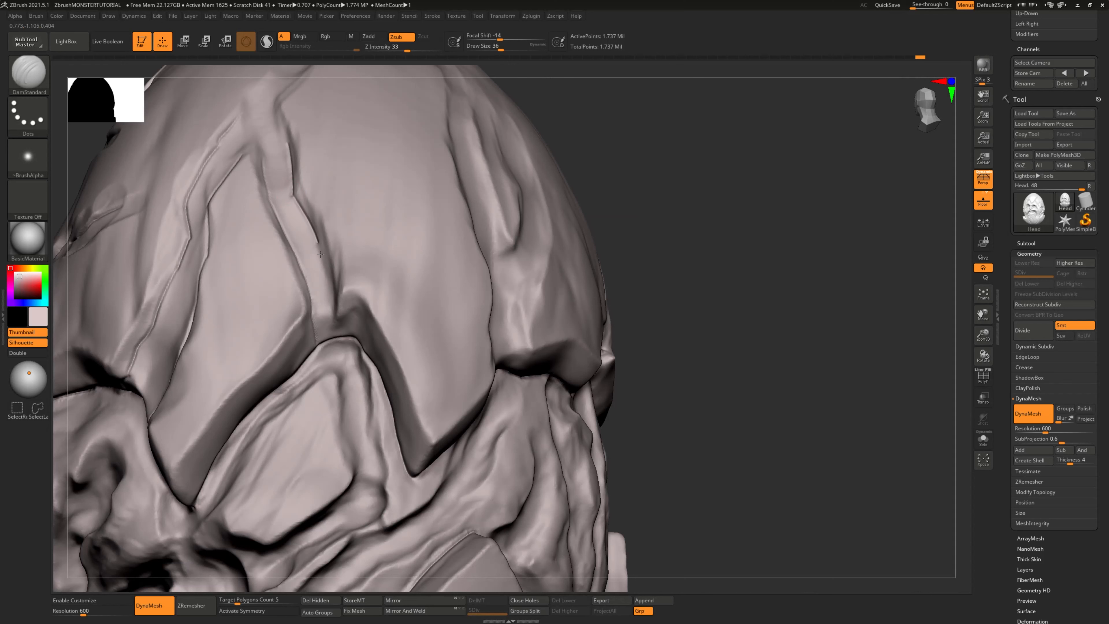
{"action": "left_click_drag", "start_coordinate": [321, 254], "coordinate": [334, 308]}
Step: Carve the edges of the forked crack on the back of the head, from the lower rim up around both branches
{"action": "left_click_drag", "start_coordinate": [716, 342], "coordinate": [572, 338]}
{"action": "left_click_drag", "start_coordinate": [406, 348], "coordinate": [420, 370]}
{"action": "left_click_drag", "start_coordinate": [127, 542], "coordinate": [120, 507], "text": "alt"}
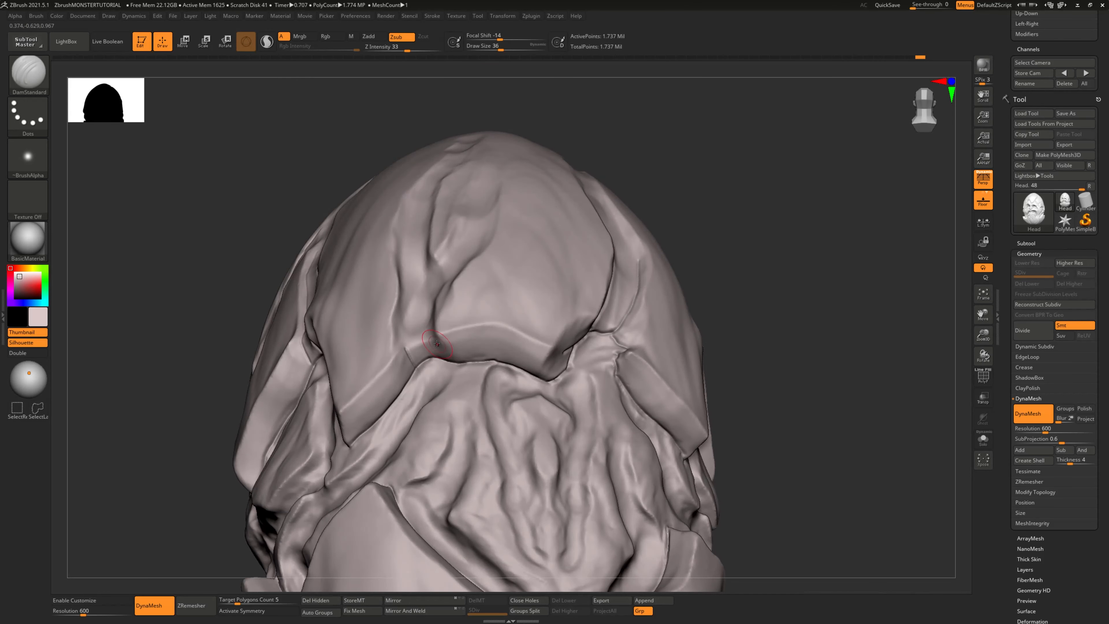
{"action": "left_click_drag", "start_coordinate": [699, 218], "coordinate": [716, 258]}
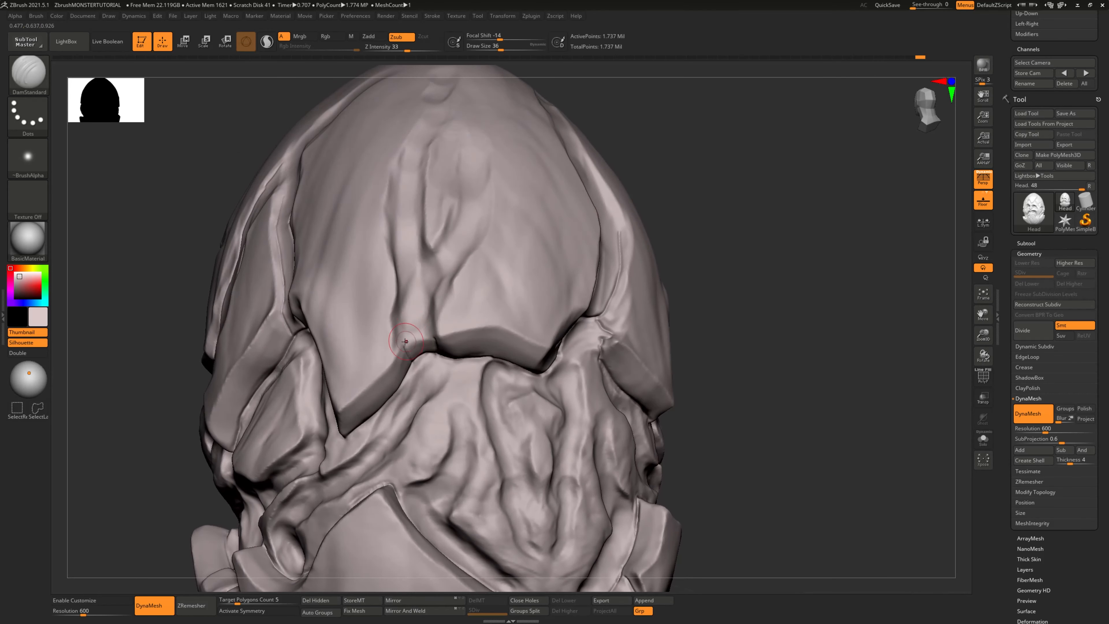
{"action": "left_click_drag", "start_coordinate": [783, 274], "coordinate": [713, 265]}
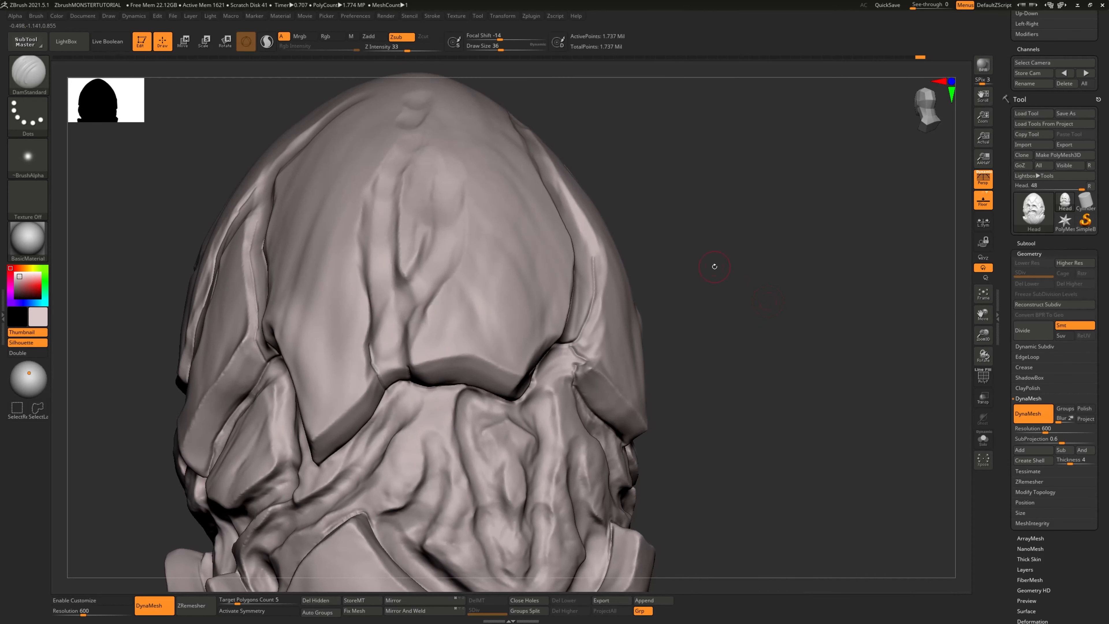
{"action": "left_click_drag", "start_coordinate": [372, 281], "coordinate": [376, 199]}
{"action": "left_click_drag", "start_coordinate": [650, 199], "coordinate": [607, 206]}
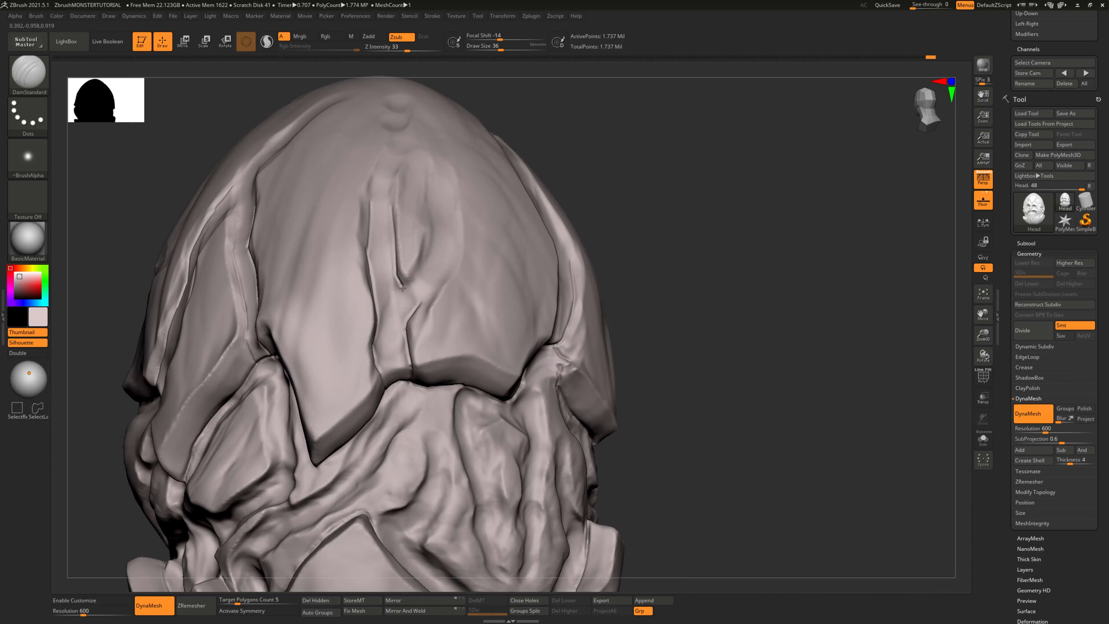
{"action": "left_click_drag", "start_coordinate": [418, 275], "coordinate": [433, 221]}
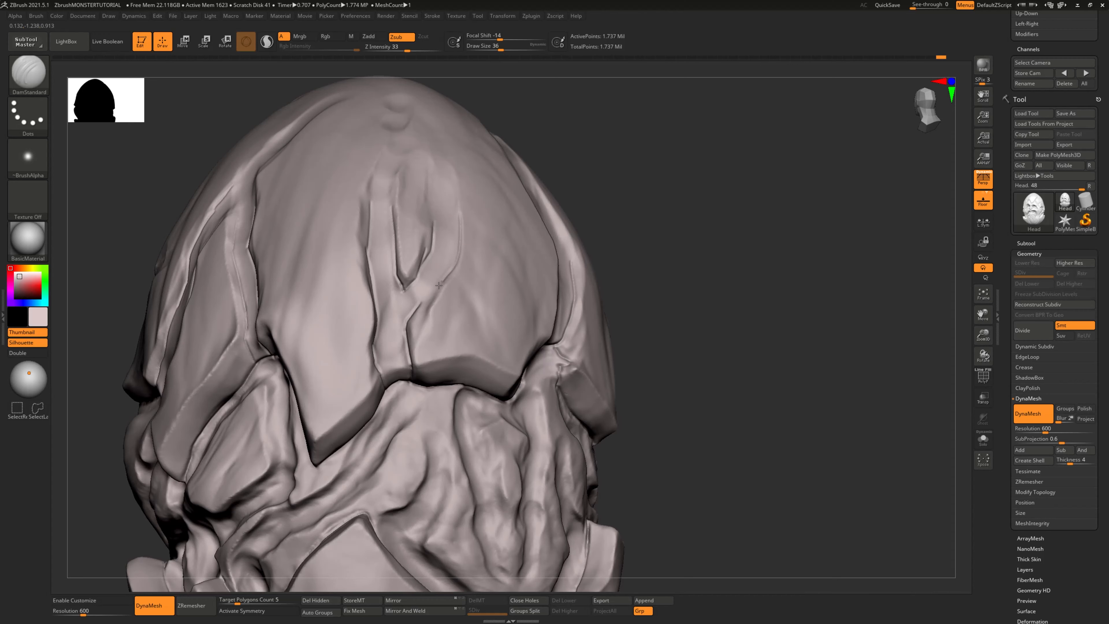
Step: Carve both edges of the crack behind the wide right side plate, from the rear notch up toward the crown
{"action": "mouse_move", "coordinate": [737, 312]}
{"action": "left_mouse_down"}
{"action": "mouse_move", "coordinate": [717, 320]}
{"action": "mouse_move", "coordinate": [700, 352]}
{"action": "mouse_move", "coordinate": [740, 363]}
{"action": "mouse_move", "coordinate": [706, 401]}
{"action": "mouse_move", "coordinate": [780, 397]}
{"action": "mouse_move", "coordinate": [780, 441]}
{"action": "mouse_move", "coordinate": [750, 403]}
{"action": "left_mouse_up"}
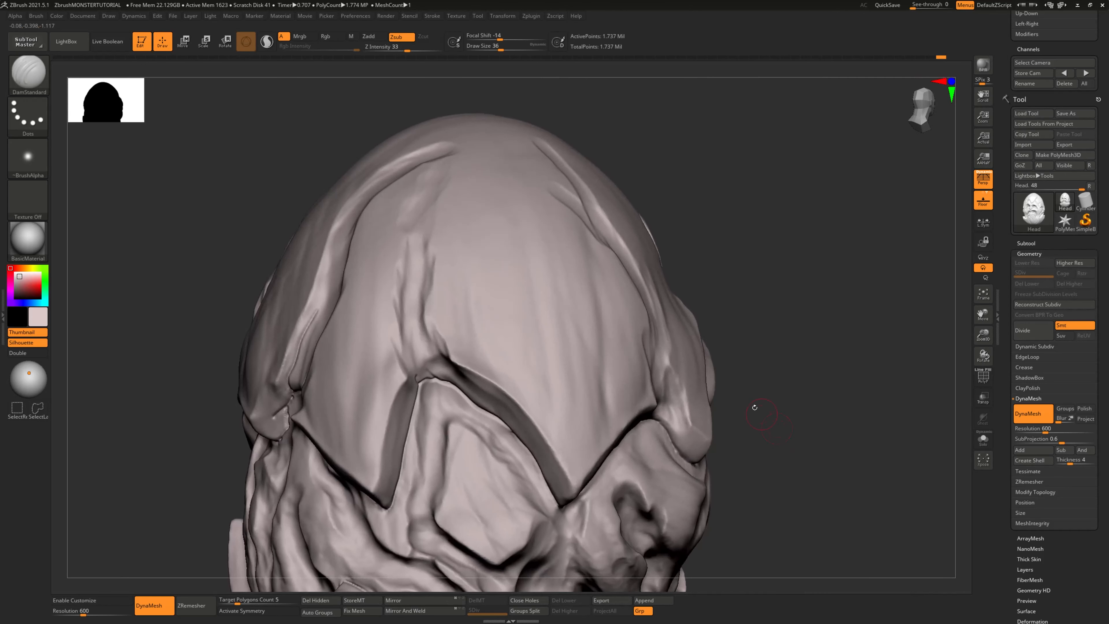
{"action": "mouse_move", "coordinate": [411, 269]}
{"action": "left_mouse_down"}
{"action": "mouse_move", "coordinate": [408, 247]}
{"action": "mouse_move", "coordinate": [402, 327]}
{"action": "left_mouse_up"}
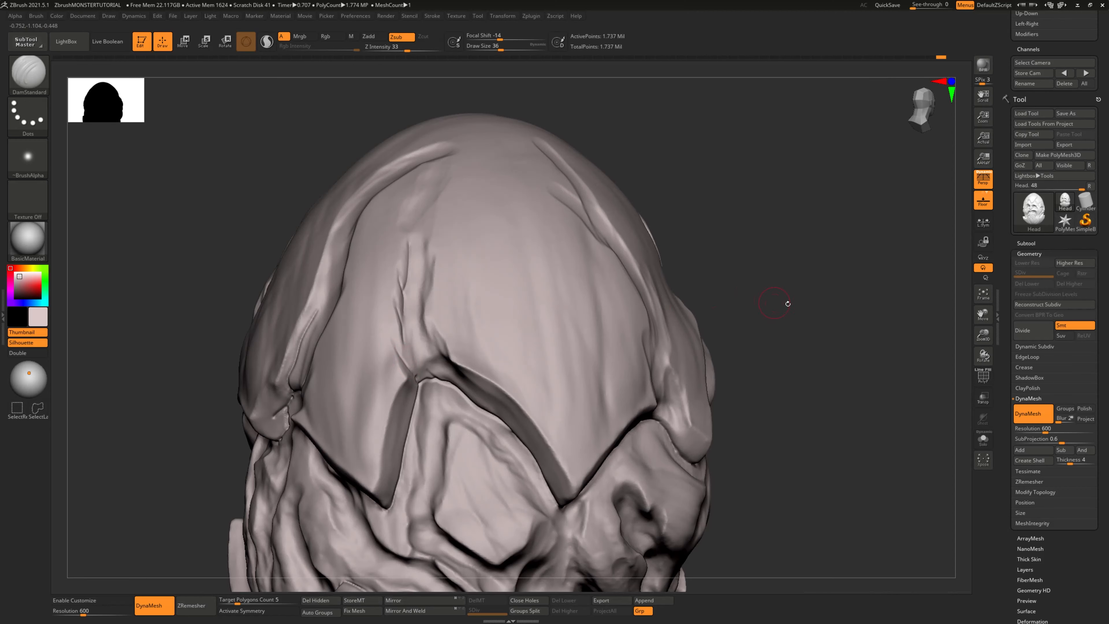
{"action": "left_click_drag", "start_coordinate": [787, 304], "coordinate": [747, 282]}
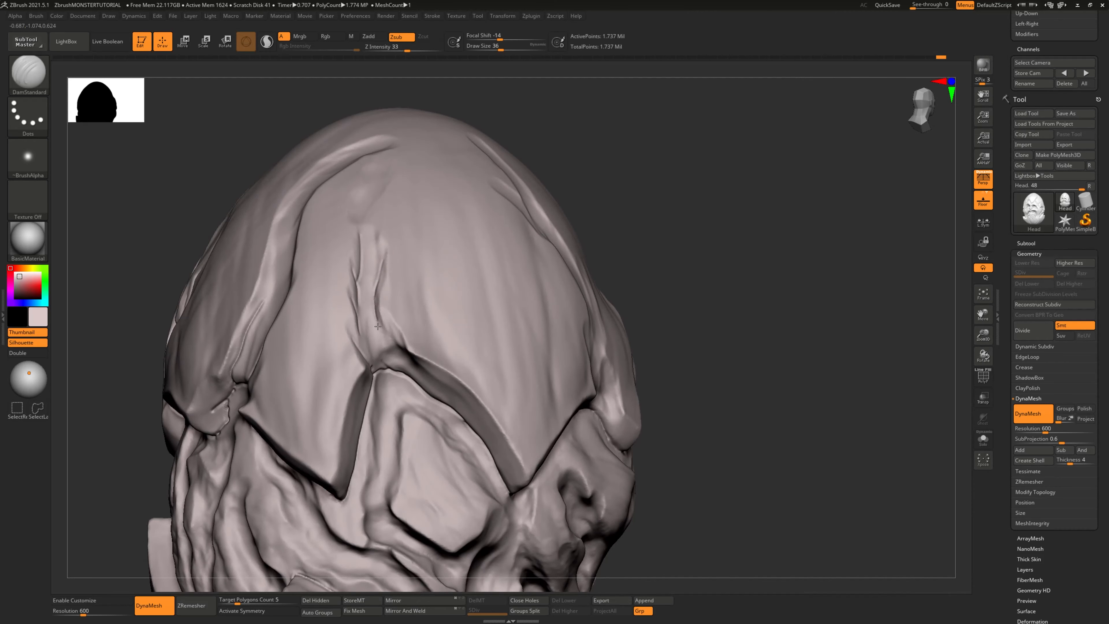
{"action": "left_click_drag", "start_coordinate": [379, 330], "coordinate": [382, 353]}
{"action": "mouse_move", "coordinate": [641, 251]}
{"action": "left_mouse_down"}
{"action": "mouse_move", "coordinate": [621, 223]}
{"action": "mouse_move", "coordinate": [628, 240]}
{"action": "left_mouse_up"}
{"action": "left_click_drag", "start_coordinate": [367, 219], "coordinate": [394, 182]}
{"action": "left_click_drag", "start_coordinate": [715, 188], "coordinate": [695, 174]}
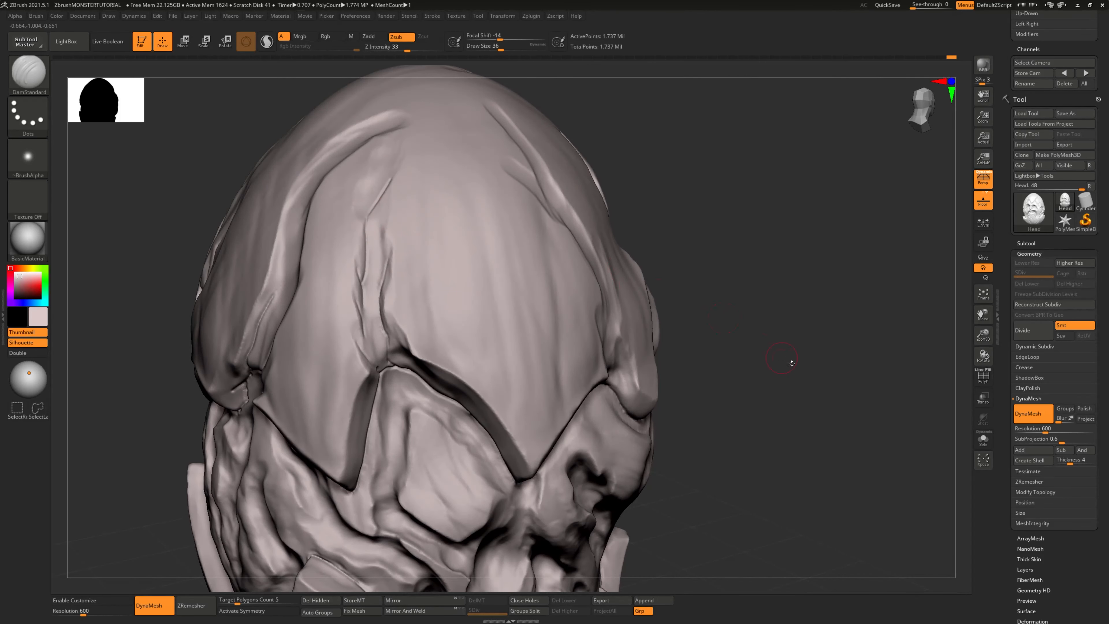
Step: Carve the rear edge of the lower part of the right side crack down to the notch in the plate rim
{"action": "left_click_drag", "start_coordinate": [790, 364], "coordinate": [563, 325]}
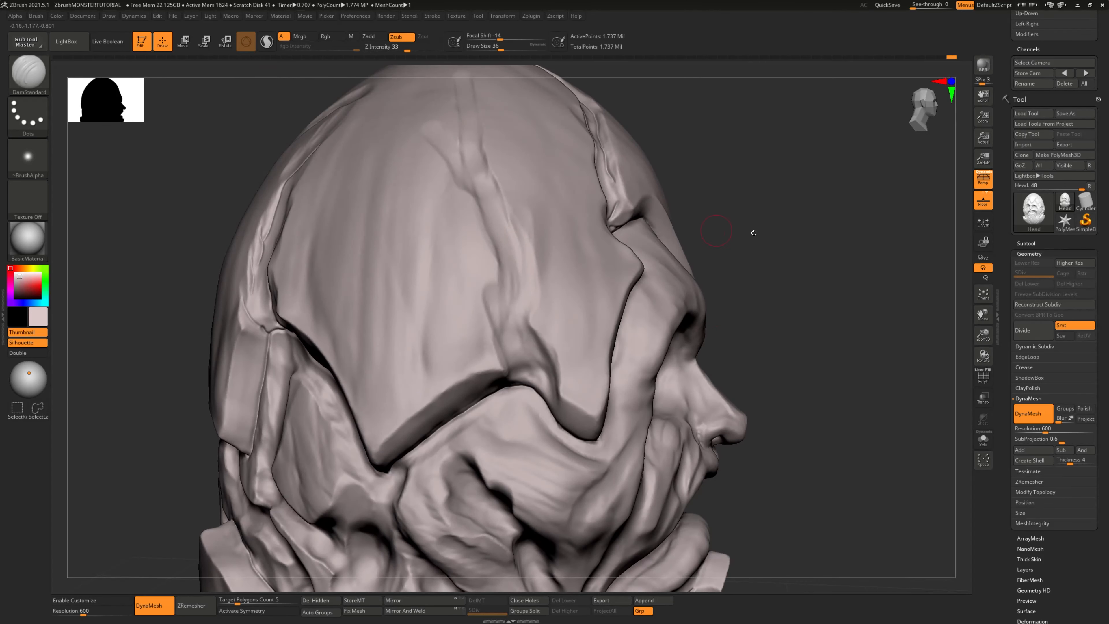
{"action": "left_click_drag", "start_coordinate": [750, 230], "coordinate": [458, 223]}
{"action": "key", "text": "shift"}
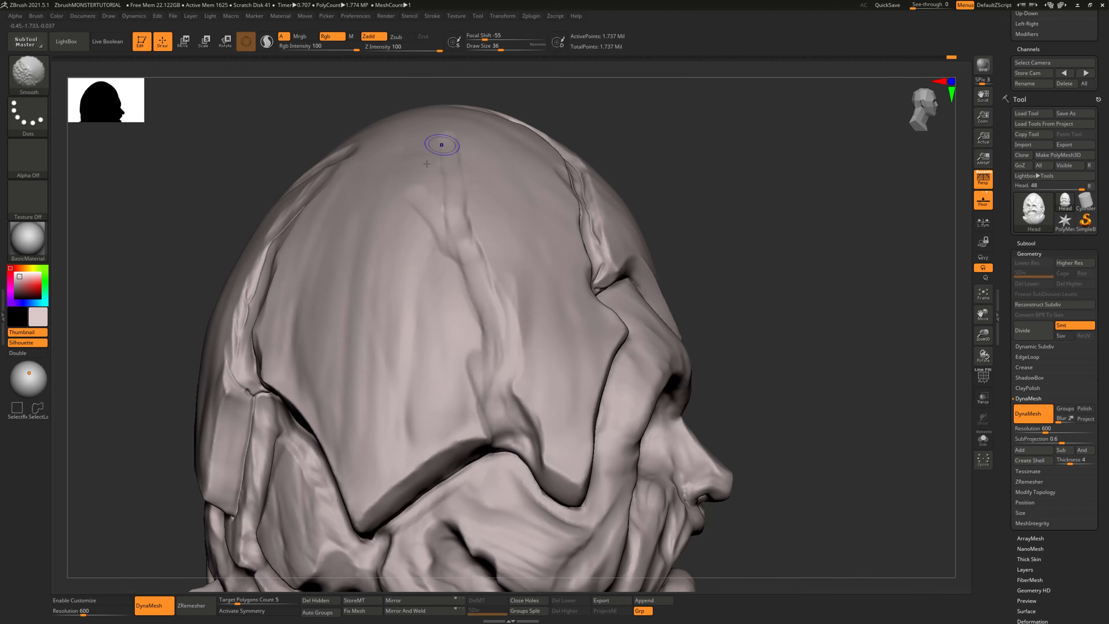
{"action": "mouse_move", "coordinate": [751, 245]}
{"action": "left_mouse_down"}
{"action": "mouse_move", "coordinate": [783, 300]}
{"action": "mouse_move", "coordinate": [747, 249]}
{"action": "mouse_move", "coordinate": [583, 158]}
{"action": "left_mouse_up"}
{"action": "key", "text": "shift"}
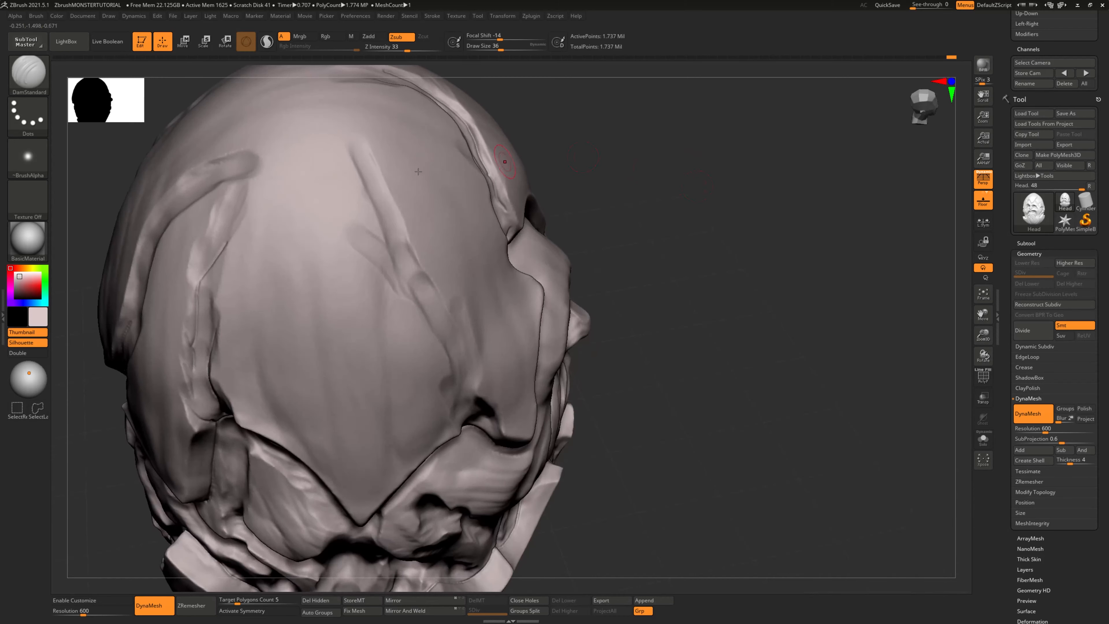
{"action": "left_click_drag", "start_coordinate": [710, 271], "coordinate": [637, 209]}
{"action": "left_click_drag", "start_coordinate": [708, 252], "coordinate": [653, 226]}
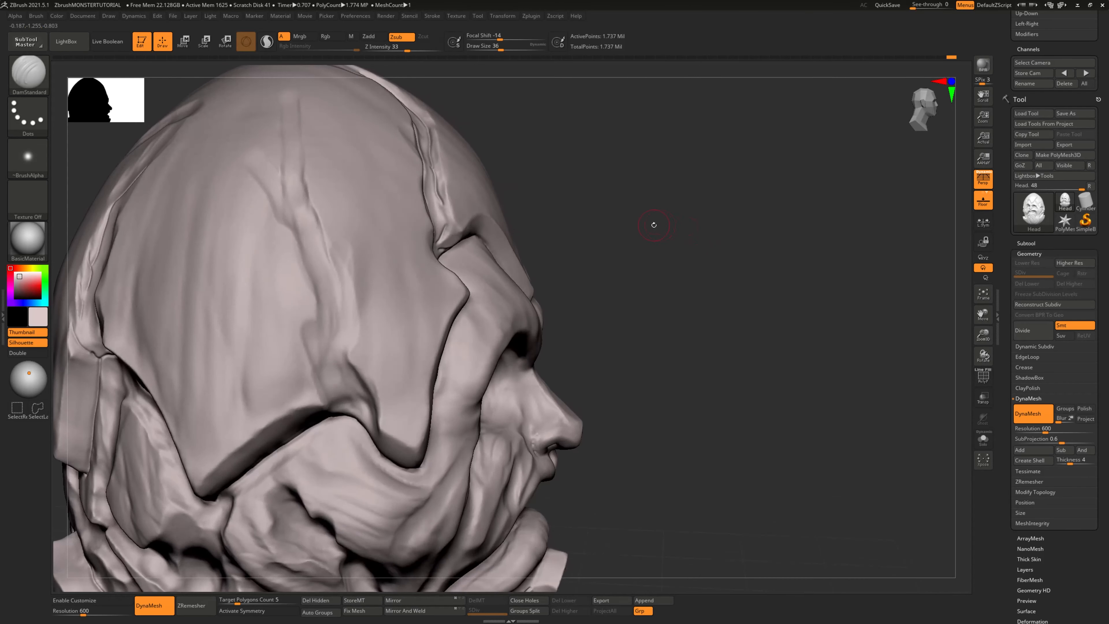
{"action": "left_click_drag", "start_coordinate": [304, 329], "coordinate": [330, 397]}
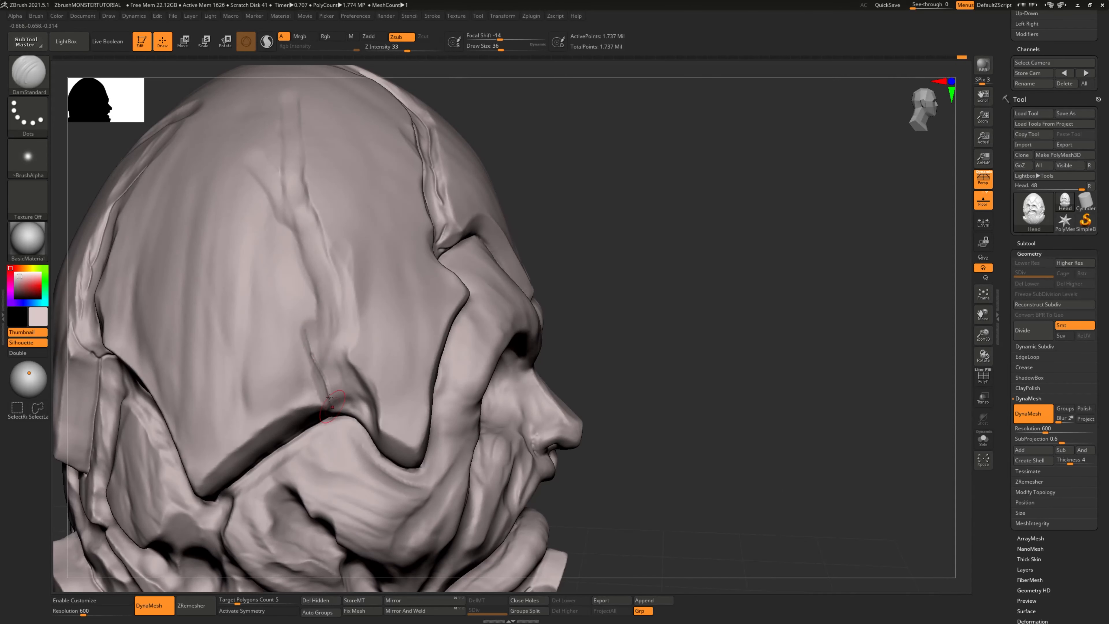
{"action": "left_click_drag", "start_coordinate": [590, 238], "coordinate": [601, 248]}
Step: Carve both edges of the middle section of the right side crack, continuing the rear edge down to the lower crease
{"action": "left_click_drag", "start_coordinate": [321, 222], "coordinate": [323, 235]}
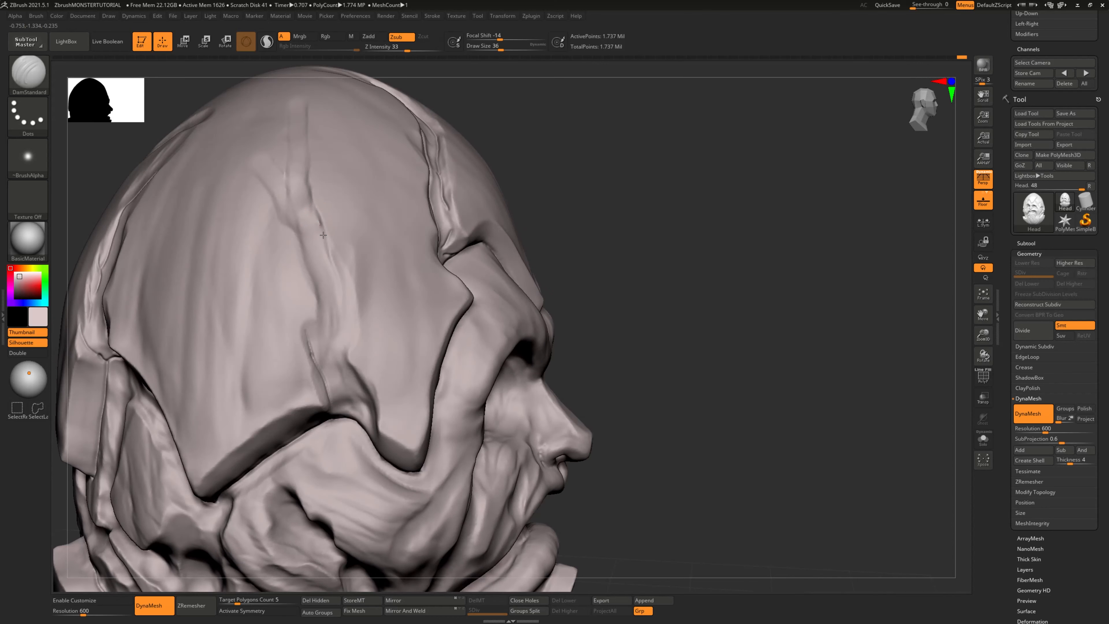
{"action": "left_click_drag", "start_coordinate": [585, 197], "coordinate": [602, 175]}
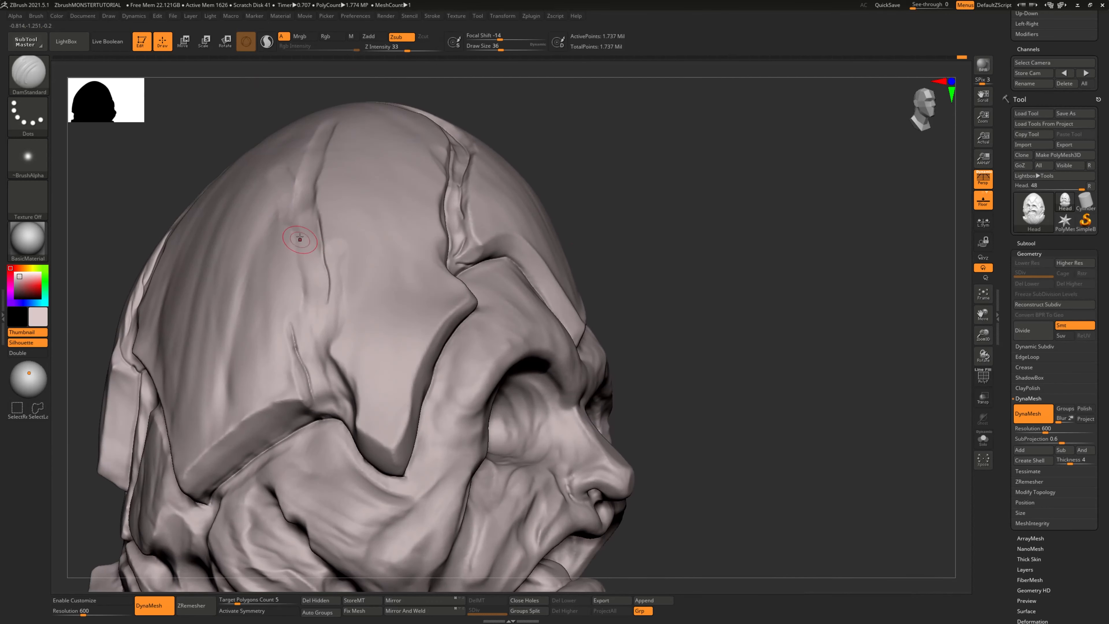
{"action": "left_click_drag", "start_coordinate": [305, 282], "coordinate": [308, 301]}
{"action": "left_click_drag", "start_coordinate": [568, 241], "coordinate": [592, 245]}
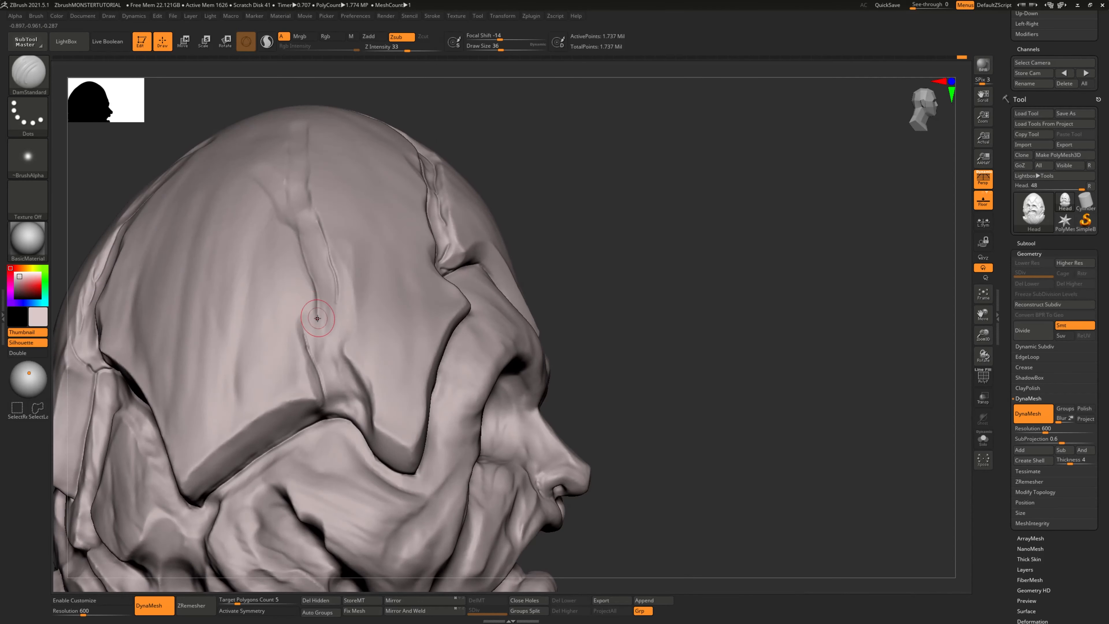
{"action": "left_click_drag", "start_coordinate": [317, 318], "coordinate": [313, 339]}
Step: Carve the front edge of the right side crack's lower part down along the pointed temple plate
{"action": "left_click_drag", "start_coordinate": [668, 316], "coordinate": [598, 360]}
{"action": "left_click_drag", "start_coordinate": [730, 420], "coordinate": [795, 419]}
{"action": "left_click_drag", "start_coordinate": [589, 219], "coordinate": [629, 216]}
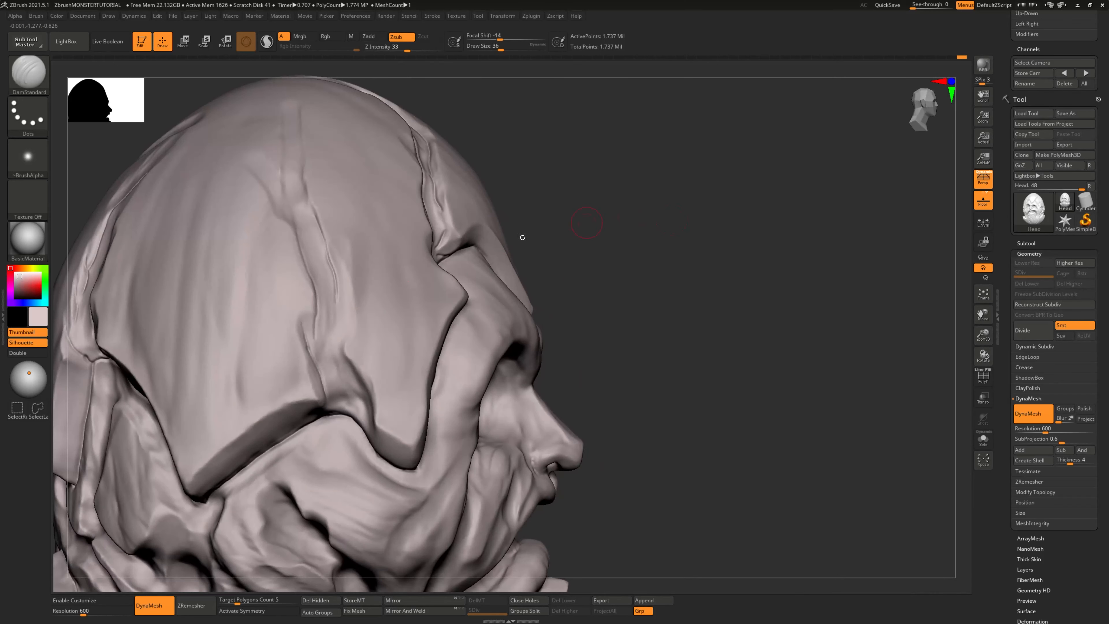
{"action": "mouse_move", "coordinate": [341, 309]}
{"action": "left_mouse_down"}
{"action": "mouse_move", "coordinate": [337, 352]}
{"action": "mouse_move", "coordinate": [370, 430]}
{"action": "left_mouse_up"}
{"action": "left_click_drag", "start_coordinate": [599, 341], "coordinate": [606, 273]}
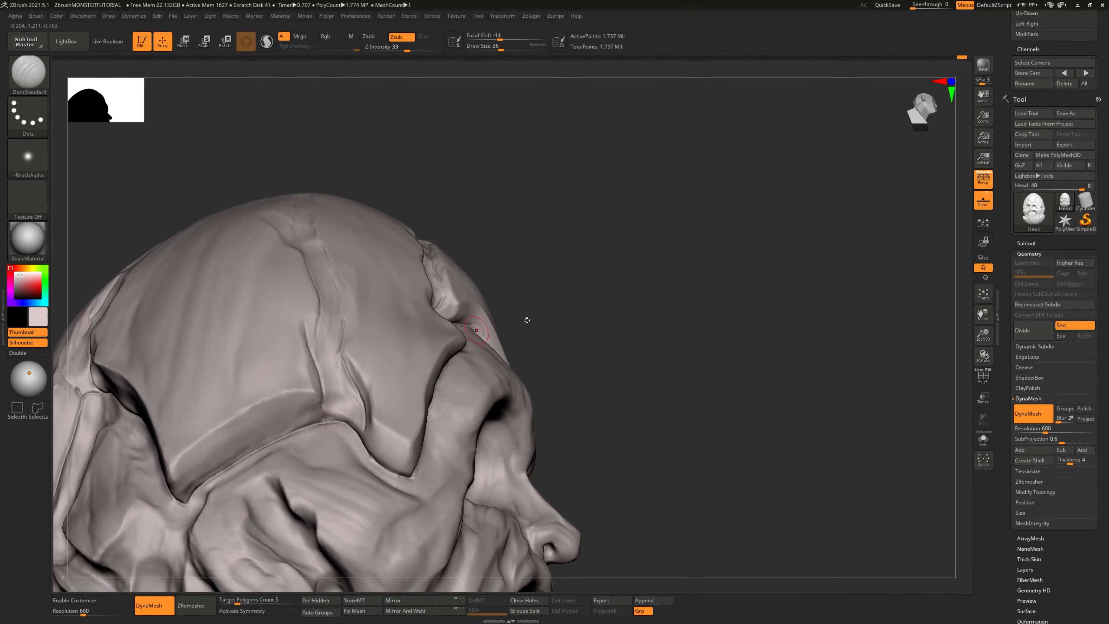
{"action": "left_click_drag", "start_coordinate": [527, 320], "coordinate": [616, 334]}
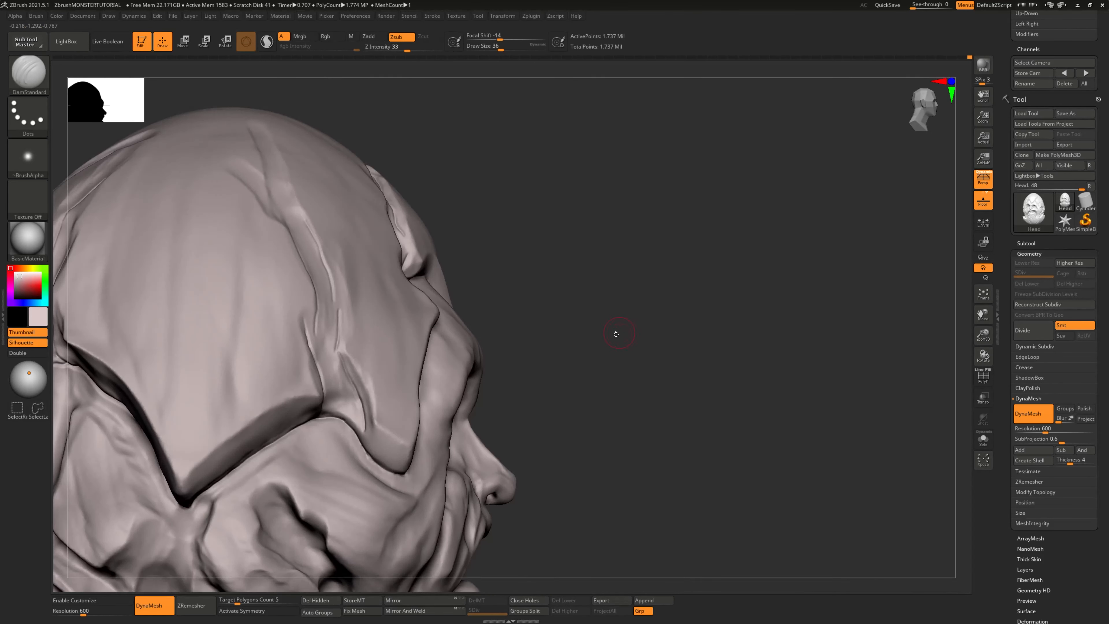
{"action": "key", "text": "b"}
{"action": "key", "text": "c"}
{"action": "key", "text": "b"}
{"action": "left_click_drag", "start_coordinate": [206, 356], "coordinate": [220, 304]}
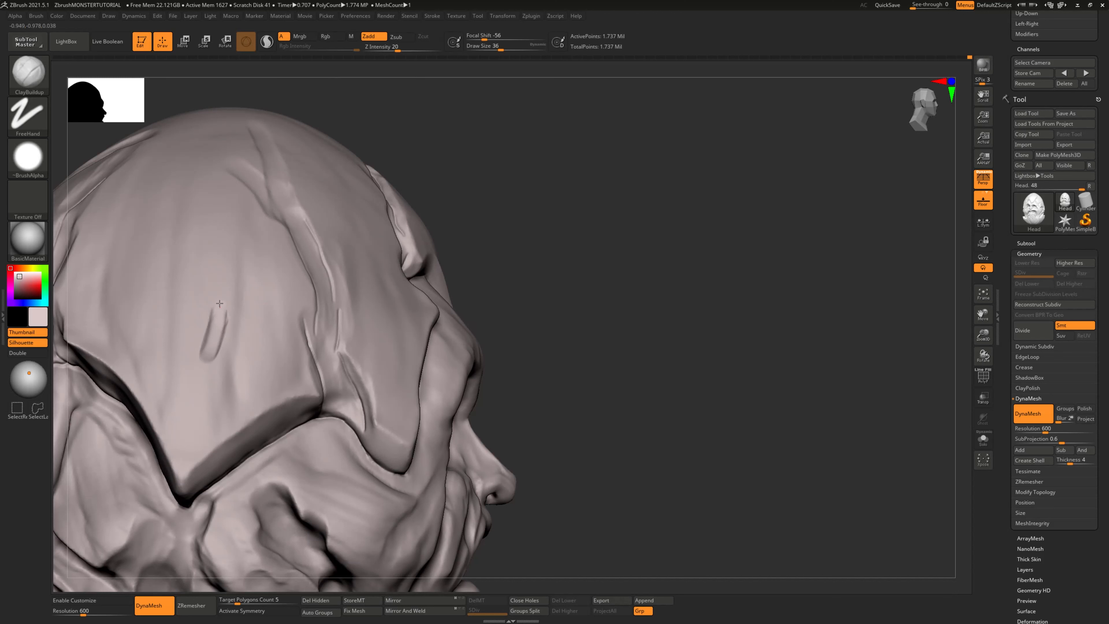
{"action": "key", "text": "b"}
{"action": "key", "text": "d"}
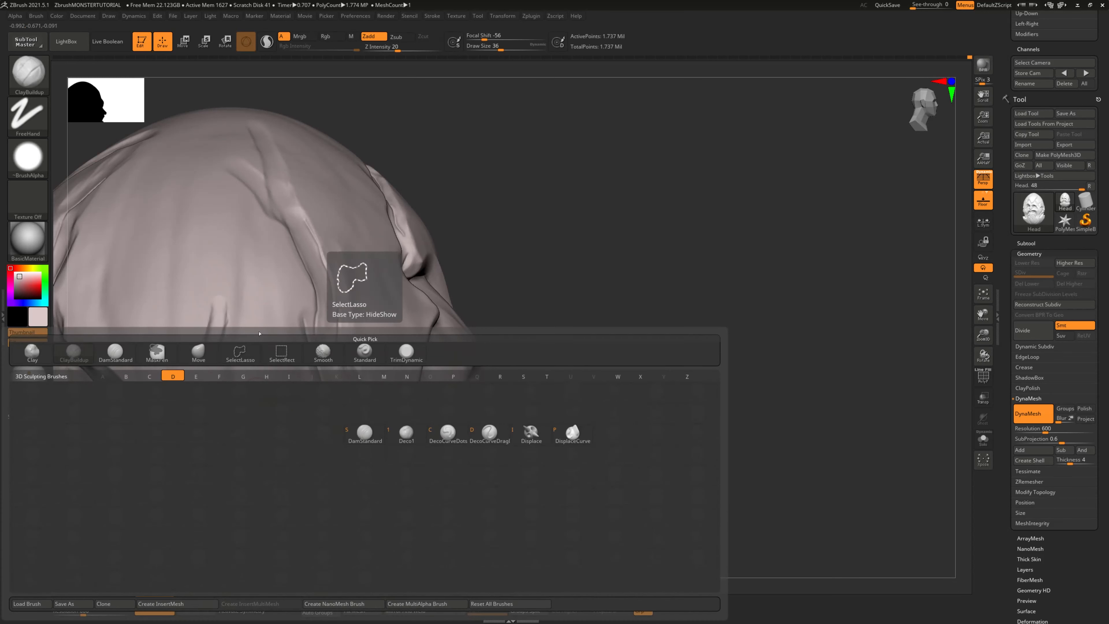
{"action": "key", "text": "b"}
{"action": "key", "text": "d"}
{"action": "key", "text": "s"}
{"action": "left_click_drag", "start_coordinate": [213, 321], "coordinate": [213, 352]}
{"action": "key", "text": "ctrl+z"}
{"action": "key", "text": "ctrl+z"}
{"action": "key", "text": "ctrl+z"}
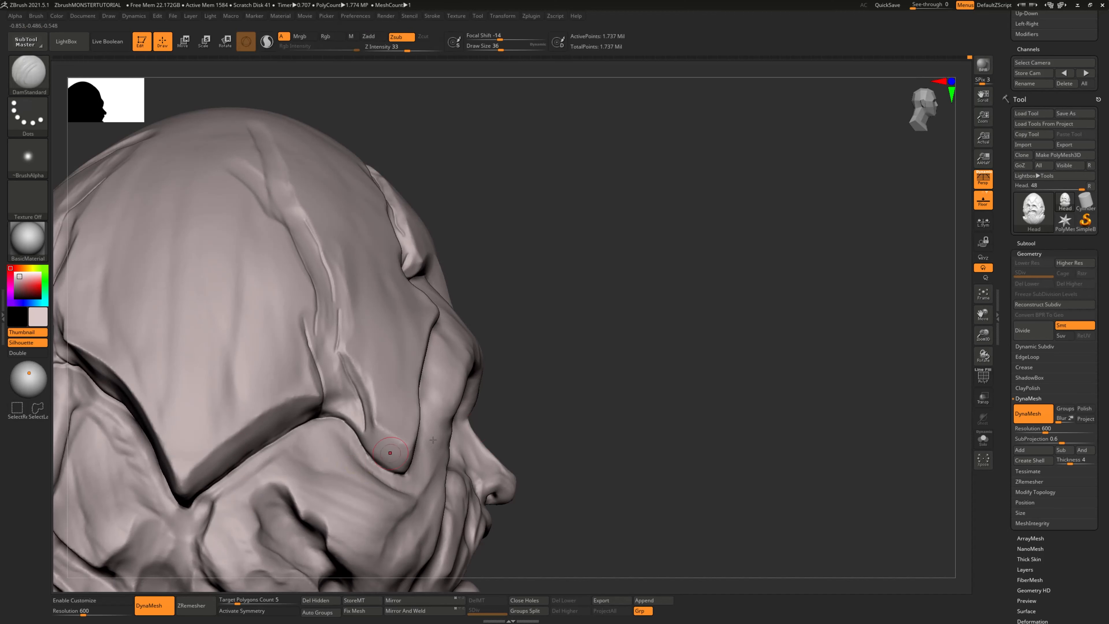
Step: Examine the carved cracks around the head, from the right temple and forehead plates down to the cracked chin plate
{"action": "mouse_move", "coordinate": [489, 415]}
{"action": "left_mouse_down"}
{"action": "mouse_move", "coordinate": [614, 383]}
{"action": "mouse_move", "coordinate": [542, 387]}
{"action": "left_mouse_up"}
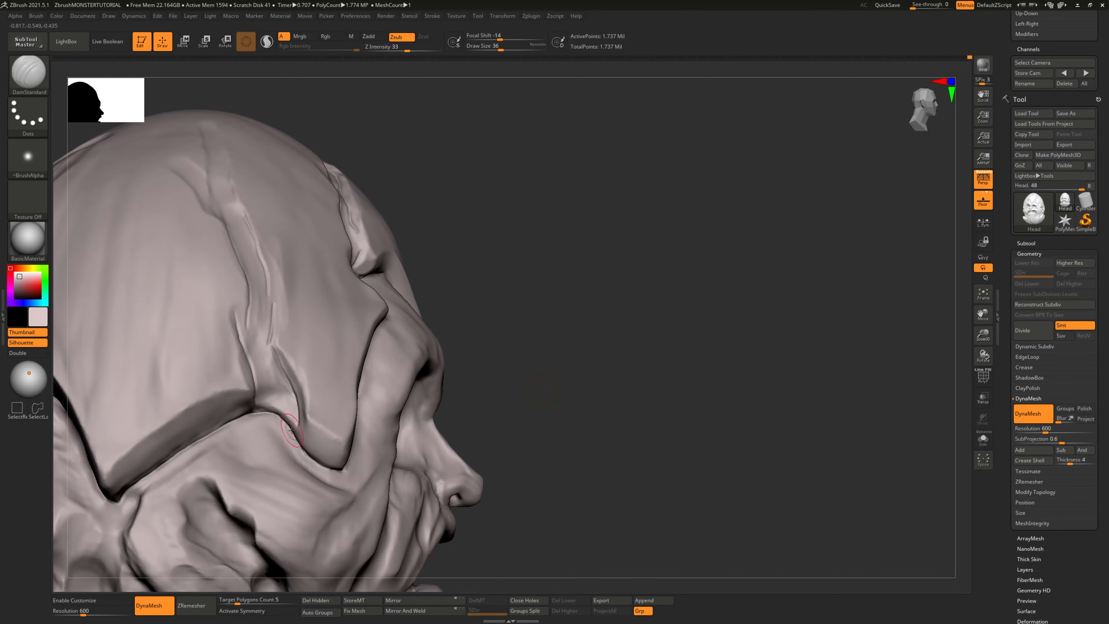
{"action": "left_click_drag", "start_coordinate": [515, 349], "coordinate": [499, 332]}
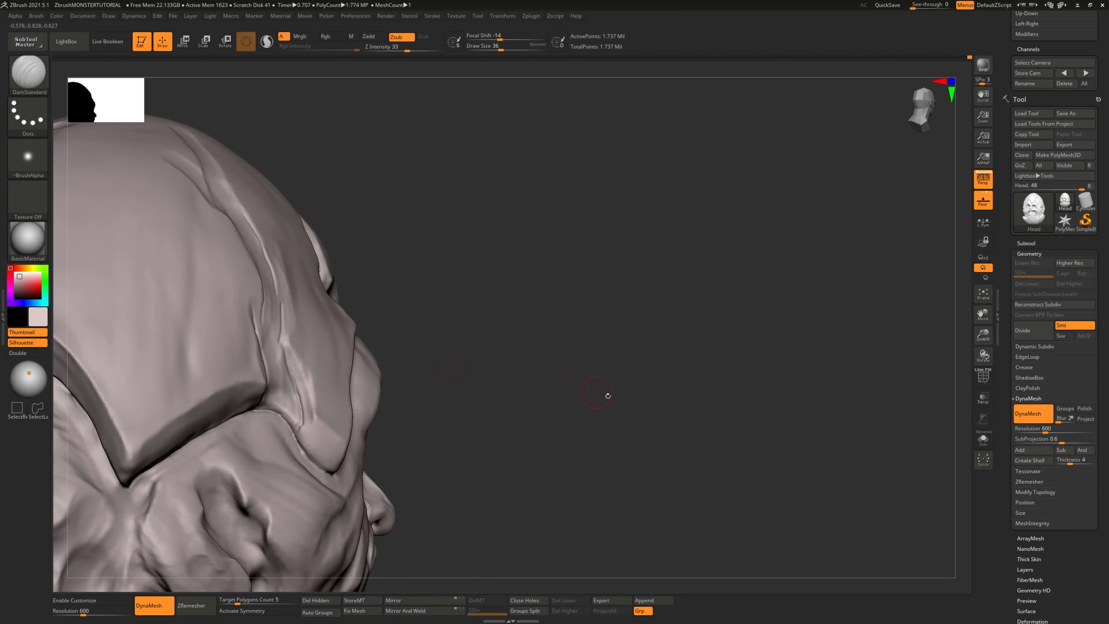
{"action": "mouse_move", "coordinate": [608, 395]}
{"action": "left_mouse_down"}
{"action": "mouse_move", "coordinate": [661, 404]}
{"action": "mouse_move", "coordinate": [639, 385]}
{"action": "mouse_move", "coordinate": [745, 438]}
{"action": "mouse_move", "coordinate": [734, 439]}
{"action": "left_mouse_up"}
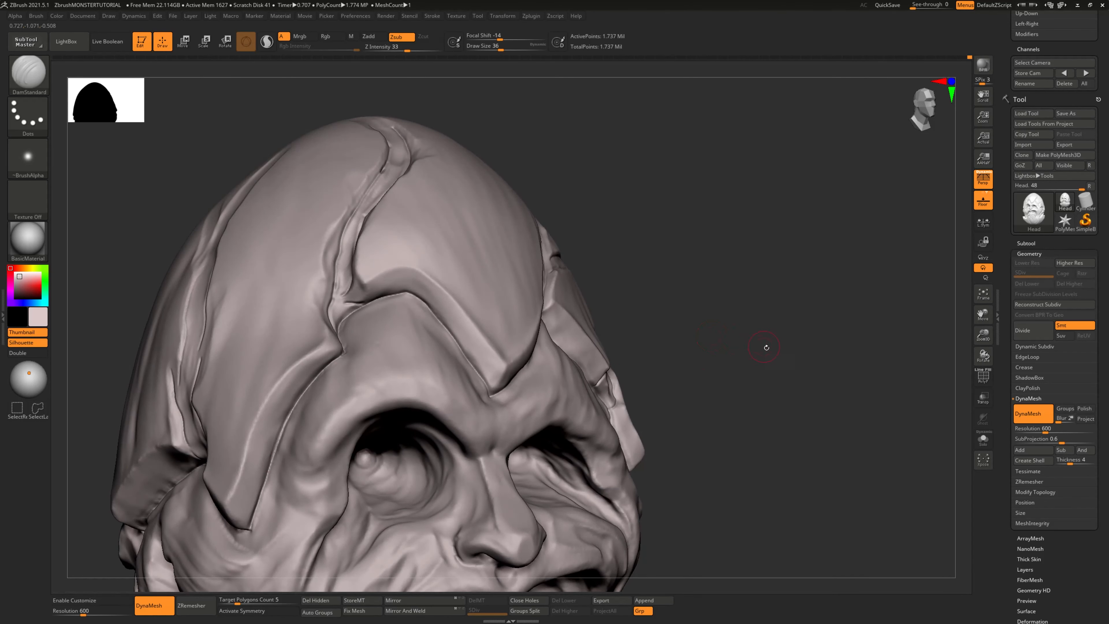
{"action": "mouse_move", "coordinate": [766, 348]}
{"action": "left_mouse_down"}
{"action": "mouse_move", "coordinate": [675, 372]}
{"action": "mouse_move", "coordinate": [508, 356]}
{"action": "left_mouse_up"}
{"action": "left_click_drag", "start_coordinate": [660, 330], "coordinate": [522, 317]}
{"action": "mouse_move", "coordinate": [658, 305]}
{"action": "left_mouse_down"}
{"action": "mouse_move", "coordinate": [760, 324]}
{"action": "mouse_move", "coordinate": [665, 329]}
{"action": "left_mouse_up"}
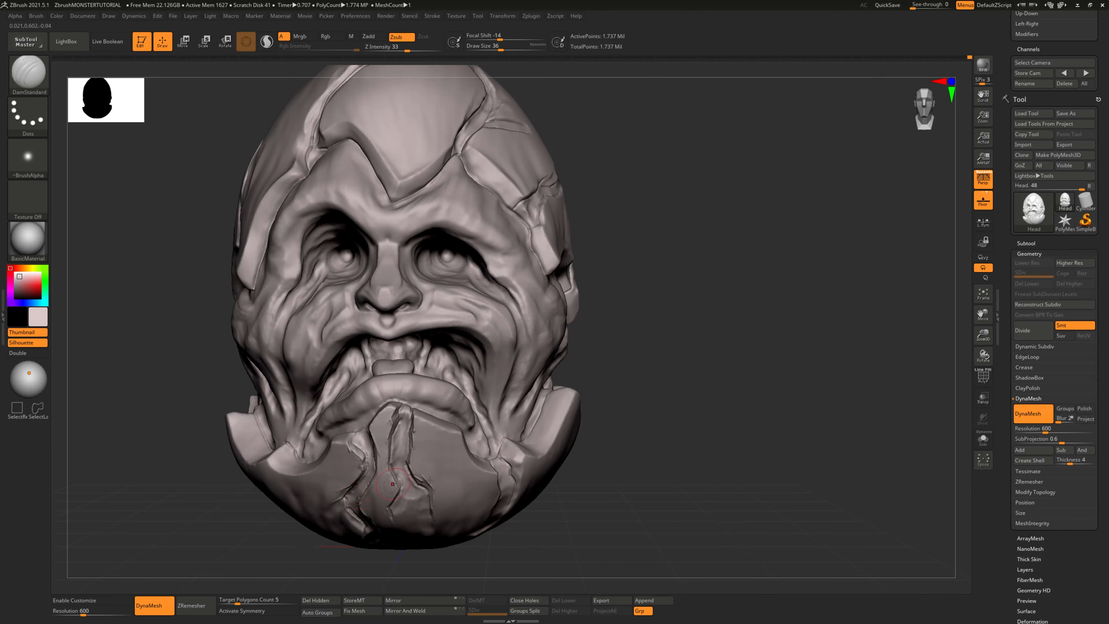
{"action": "left_click_drag", "start_coordinate": [697, 458], "coordinate": [701, 436]}
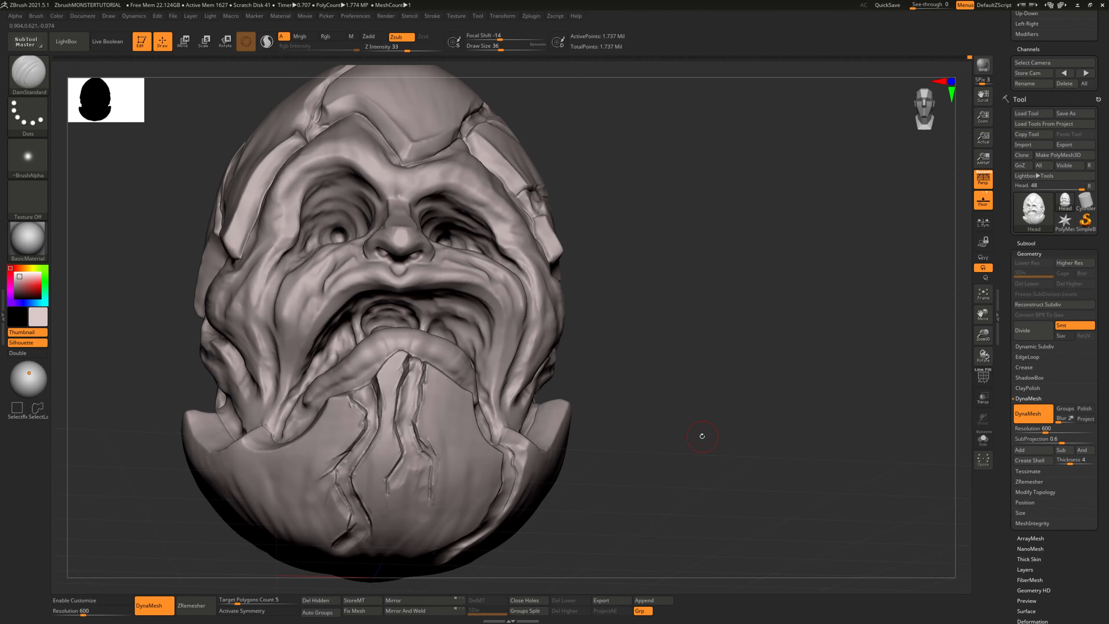
{"action": "mouse_move", "coordinate": [700, 402]}
{"action": "left_mouse_down"}
{"action": "mouse_move", "coordinate": [715, 378]}
{"action": "mouse_move", "coordinate": [743, 416]}
{"action": "mouse_move", "coordinate": [710, 440]}
{"action": "mouse_move", "coordinate": [691, 496]}
{"action": "mouse_move", "coordinate": [646, 493]}
{"action": "left_mouse_up"}
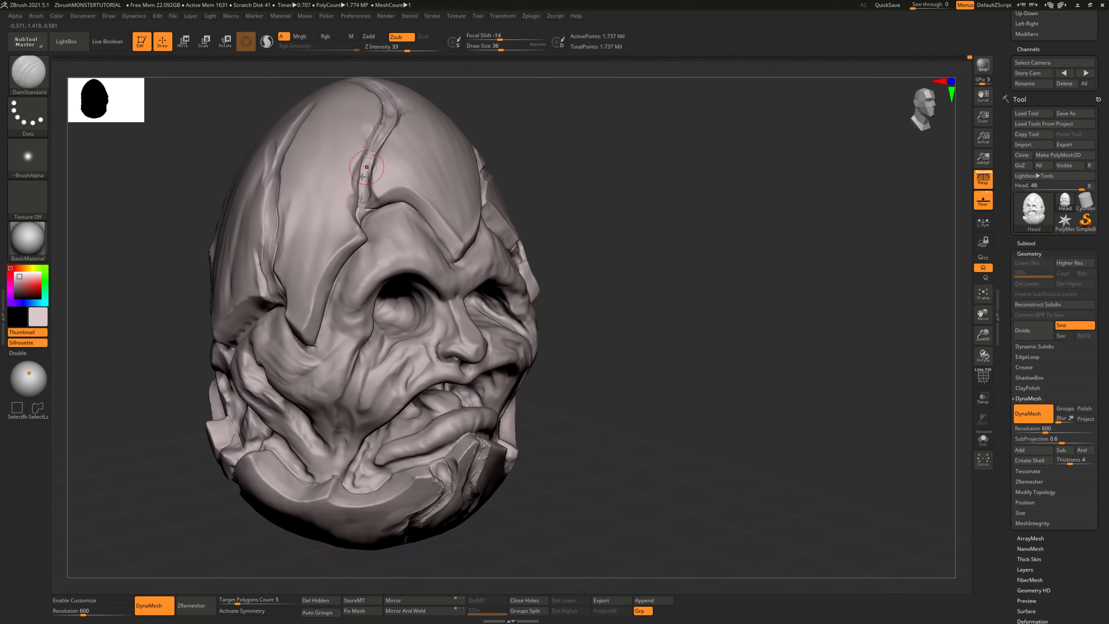
Step: Extend the edges of the crack on the back right of the head from its middle up to its upper end
{"action": "left_click_drag", "start_coordinate": [546, 203], "coordinate": [646, 210]}
{"action": "mouse_move", "coordinate": [550, 223]}
{"action": "left_mouse_down"}
{"action": "mouse_move", "coordinate": [646, 218]}
{"action": "mouse_move", "coordinate": [702, 311]}
{"action": "left_mouse_up"}
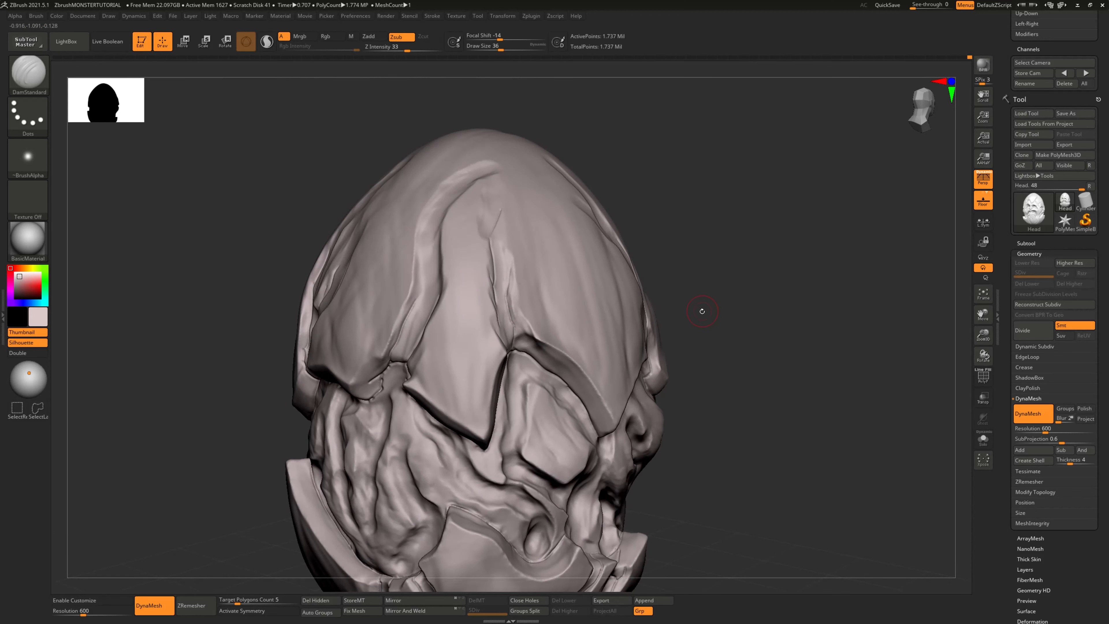
{"action": "left_click_drag", "start_coordinate": [416, 299], "coordinate": [417, 254]}
{"action": "left_click_drag", "start_coordinate": [576, 162], "coordinate": [523, 164]}
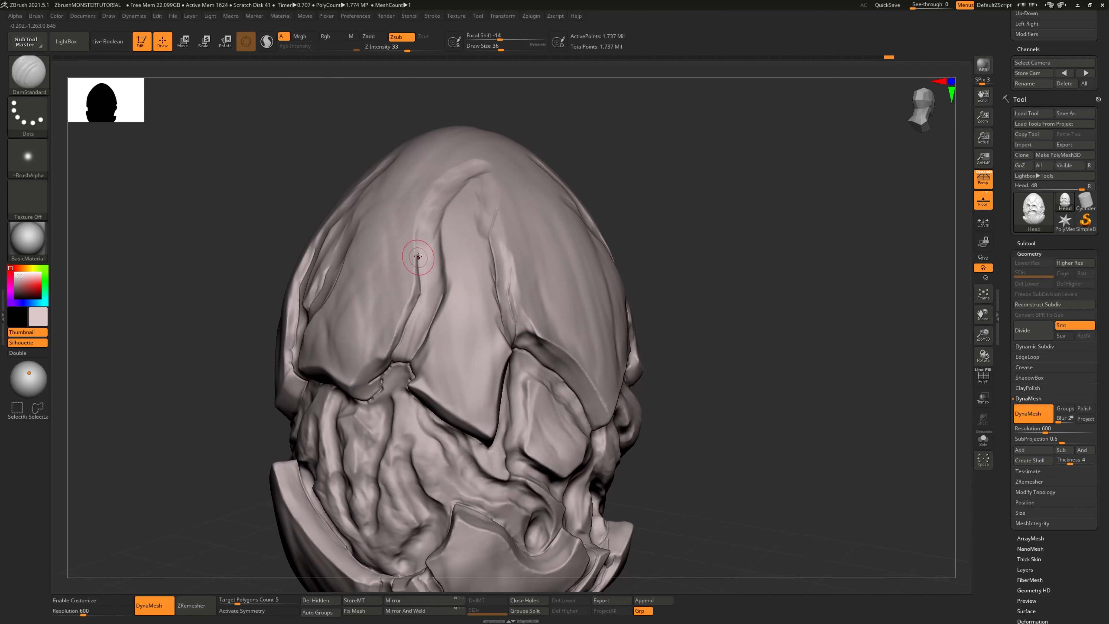
{"action": "left_click_drag", "start_coordinate": [419, 263], "coordinate": [417, 234]}
{"action": "left_click_drag", "start_coordinate": [604, 159], "coordinate": [540, 153]}
{"action": "left_click_drag", "start_coordinate": [454, 182], "coordinate": [426, 222]}
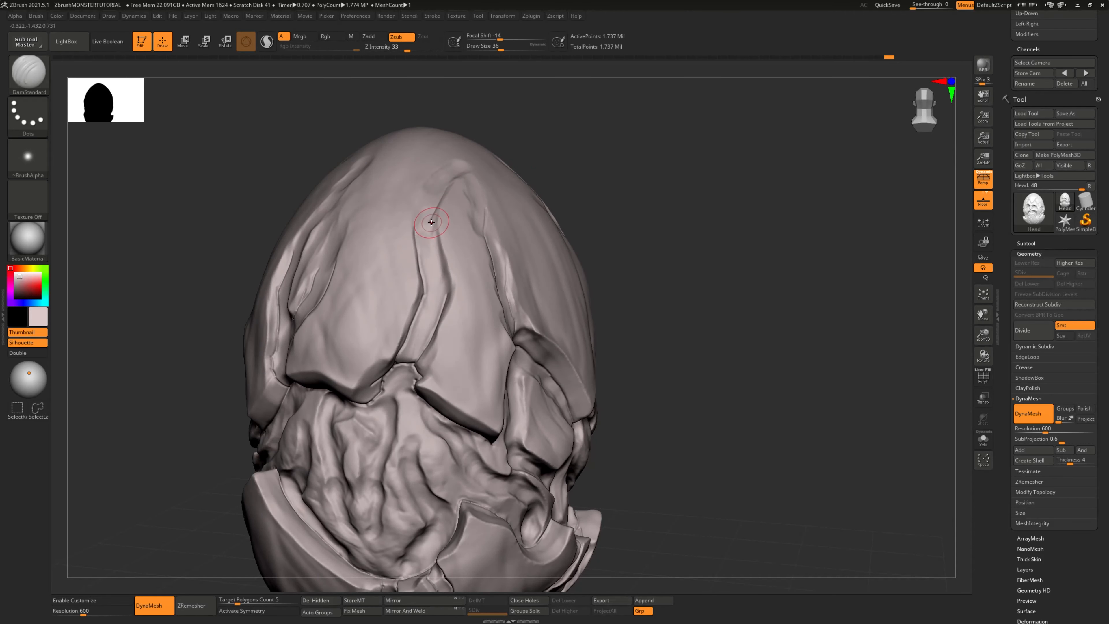
Step: Carve the upper ends of the forked crack on the back of the head and the crack on the left side
{"action": "left_click_drag", "start_coordinate": [700, 400], "coordinate": [666, 318], "text": "alt"}
{"action": "left_click_drag", "start_coordinate": [703, 436], "coordinate": [533, 358], "text": "alt"}
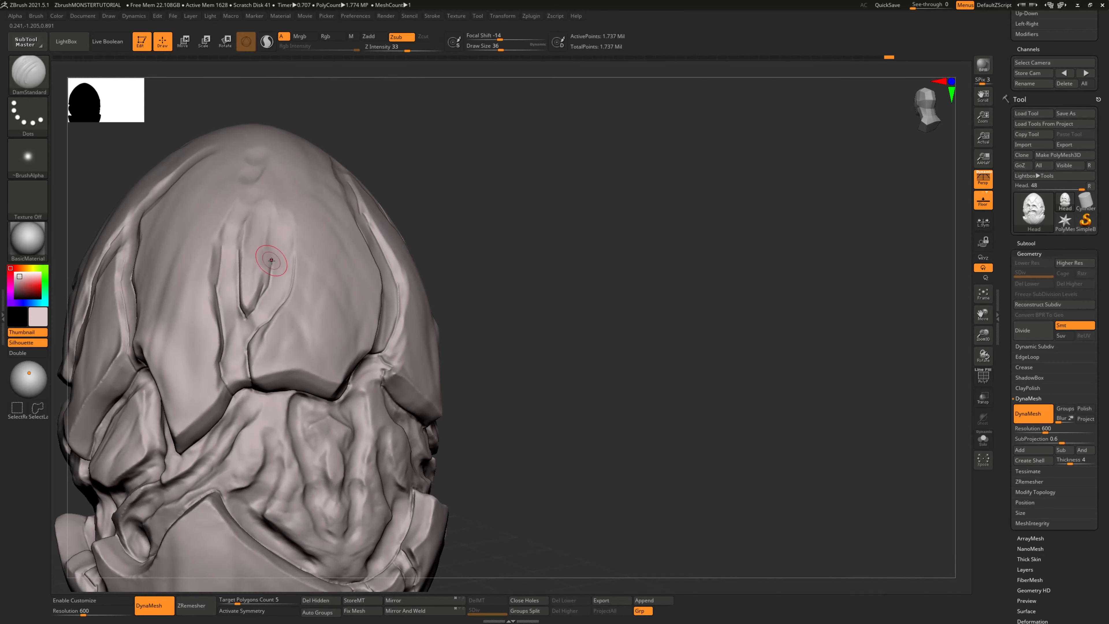
{"action": "left_click_drag", "start_coordinate": [270, 259], "coordinate": [271, 223]}
{"action": "left_click_drag", "start_coordinate": [443, 199], "coordinate": [428, 192]}
{"action": "mouse_move", "coordinate": [218, 240]}
{"action": "left_mouse_down"}
{"action": "mouse_move", "coordinate": [231, 205]}
{"action": "mouse_move", "coordinate": [243, 220]}
{"action": "left_mouse_up"}
{"action": "mouse_move", "coordinate": [535, 288]}
{"action": "left_mouse_down"}
{"action": "mouse_move", "coordinate": [580, 266]}
{"action": "mouse_move", "coordinate": [597, 241]}
{"action": "left_mouse_up"}
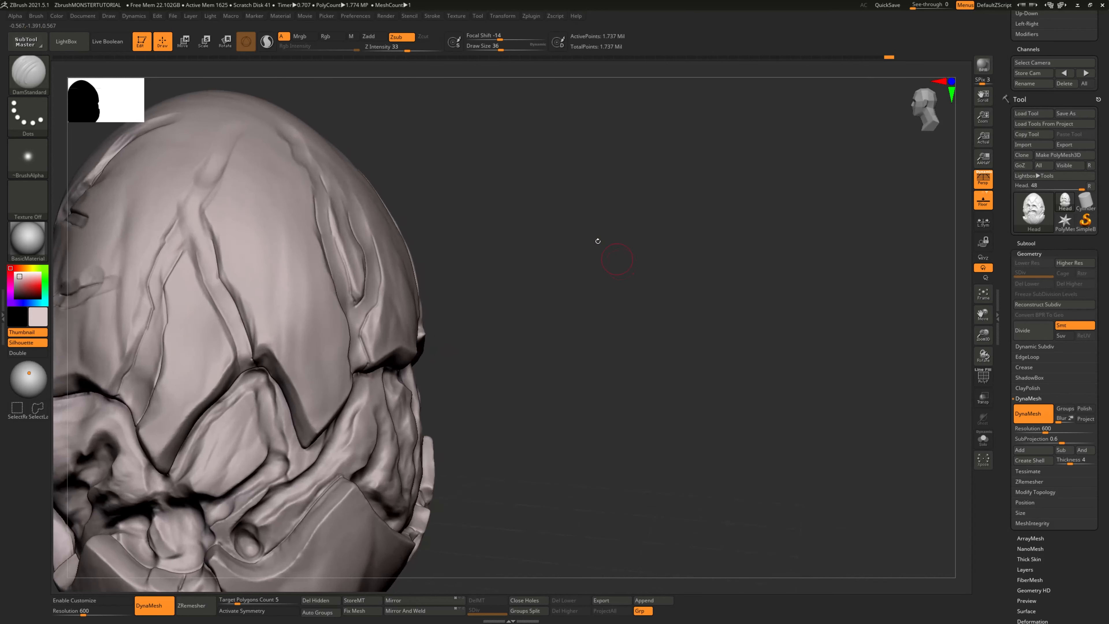
{"action": "left_click_drag", "start_coordinate": [182, 218], "coordinate": [215, 147]}
Step: Save the sculpt project
{"action": "mouse_move", "coordinate": [535, 319]}
{"action": "left_mouse_down"}
{"action": "mouse_move", "coordinate": [577, 307]}
{"action": "mouse_move", "coordinate": [650, 311]}
{"action": "left_mouse_up"}
{"action": "left_click_drag", "start_coordinate": [637, 416], "coordinate": [546, 419]}
{"action": "key", "text": "f"}
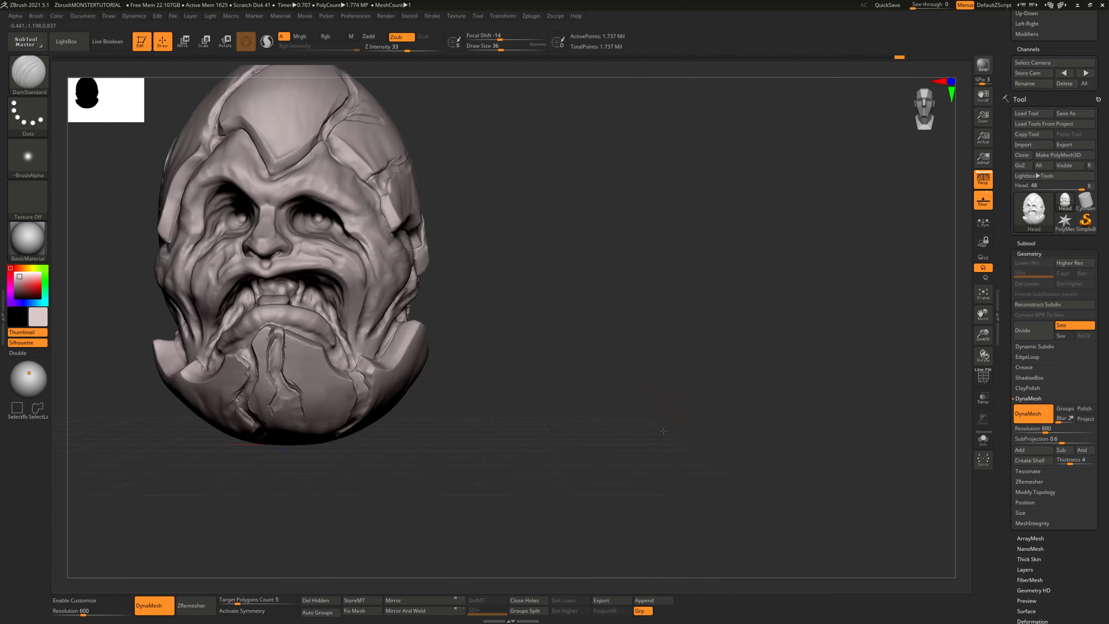
{"action": "key", "text": "ctrl"}
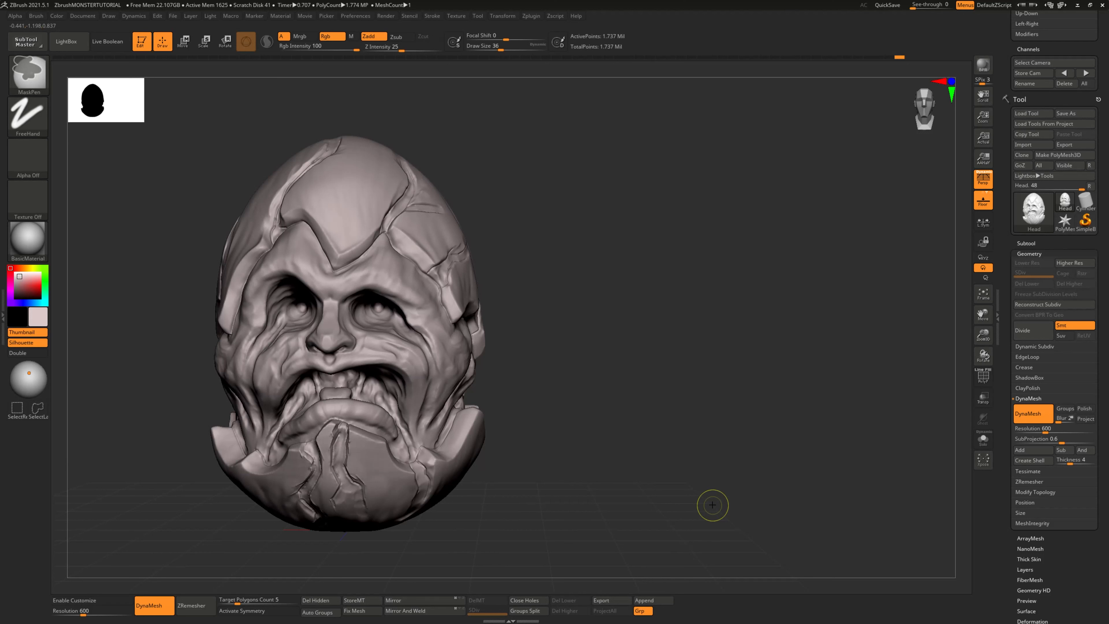
{"action": "key", "text": "ctrl+s"}
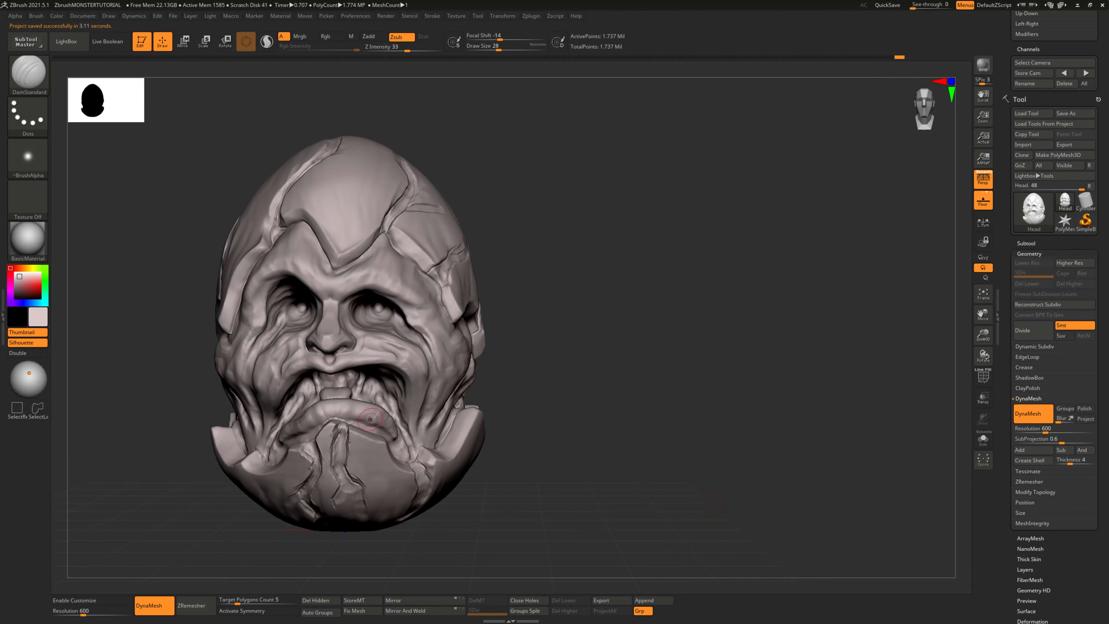
Step: Carve a sharp crease at the V-shaped point of the central forehead plate and along its edge toward the left temple
{"action": "mouse_move", "coordinate": [572, 384]}
{"action": "left_mouse_down", "text": "alt"}
{"action": "mouse_move", "coordinate": [639, 371]}
{"action": "mouse_move", "coordinate": [697, 405]}
{"action": "left_mouse_up", "text": "alt"}
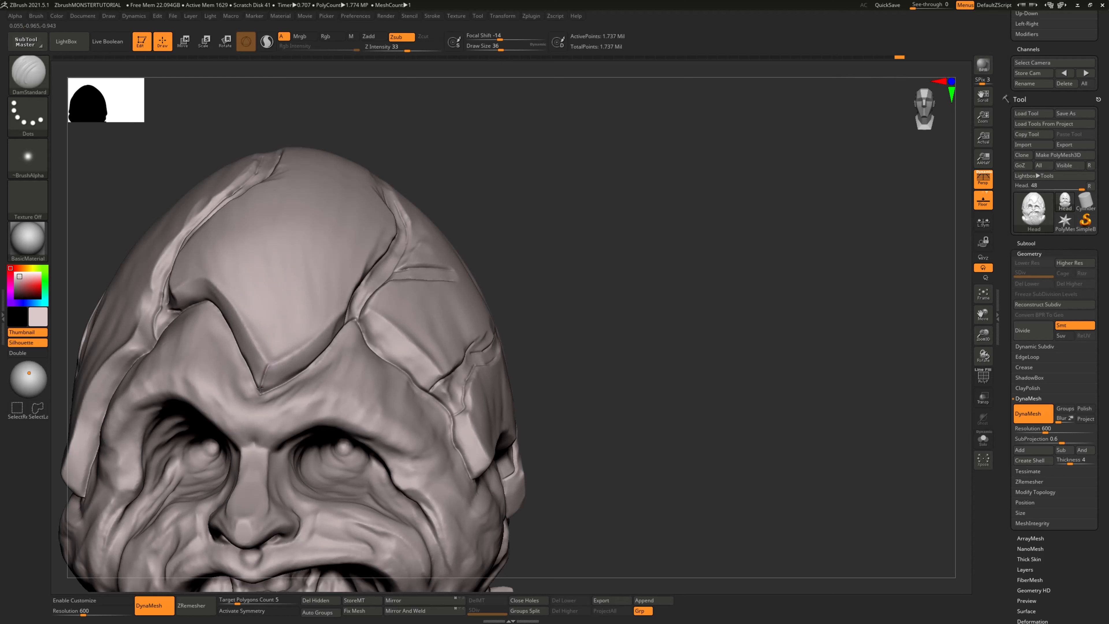
{"action": "key", "text": "ctrl+z"}
{"action": "left_click_drag", "start_coordinate": [270, 367], "coordinate": [262, 383]}
{"action": "left_click_drag", "start_coordinate": [525, 314], "coordinate": [411, 297]}
{"action": "left_click_drag", "start_coordinate": [554, 262], "coordinate": [538, 293]}
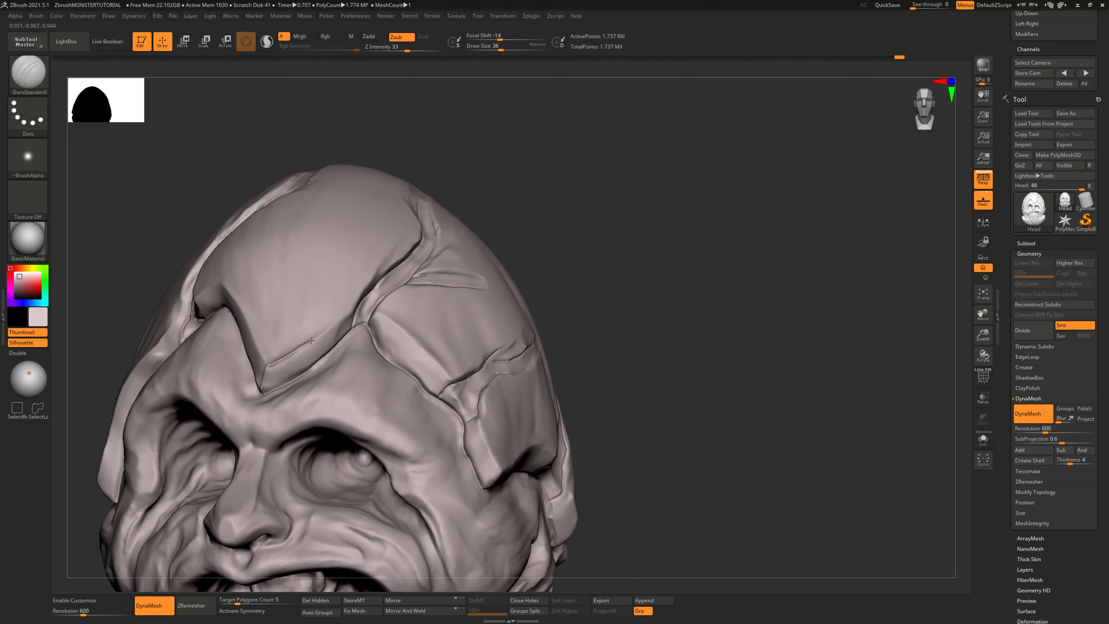
{"action": "left_click_drag", "start_coordinate": [541, 303], "coordinate": [666, 364]}
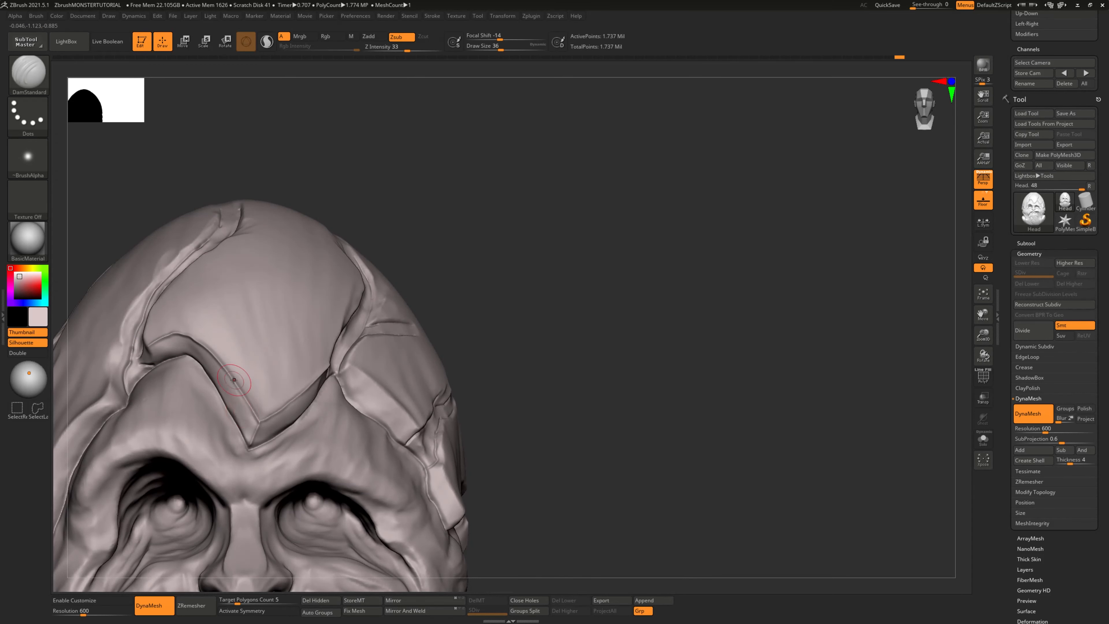
Step: Carve the edge of the crack running up the left side of the head beside the central forehead plate
{"action": "left_click_drag", "start_coordinate": [585, 350], "coordinate": [443, 347]}
{"action": "left_click_drag", "start_coordinate": [577, 306], "coordinate": [512, 292]}
{"action": "left_click_drag", "start_coordinate": [590, 277], "coordinate": [528, 271]}
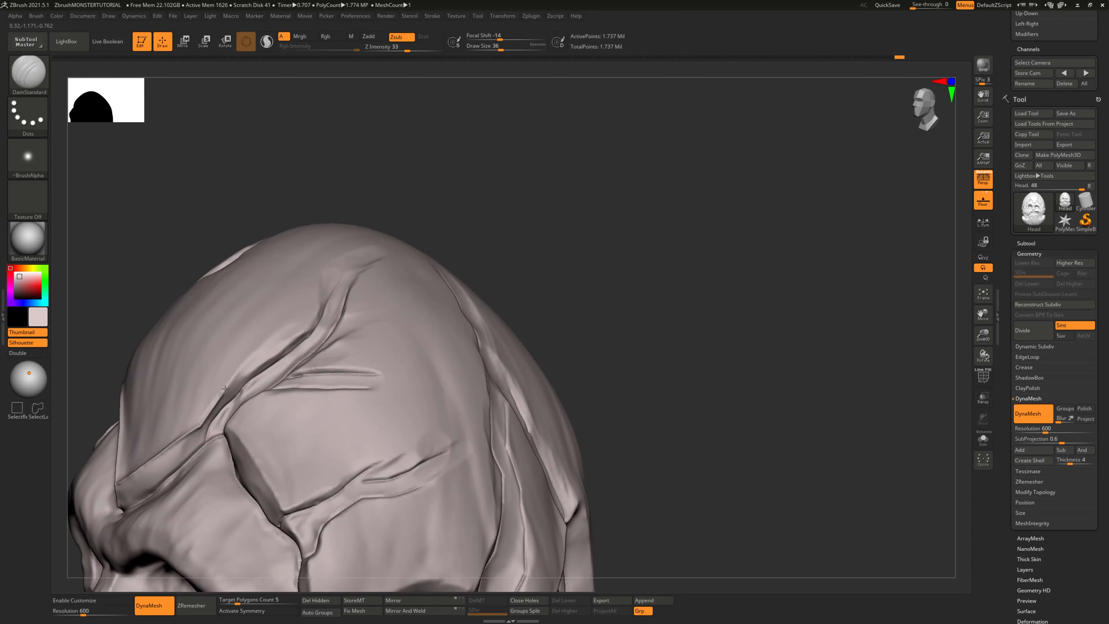
{"action": "left_click_drag", "start_coordinate": [247, 362], "coordinate": [273, 340]}
{"action": "key", "text": "ctrl+z"}
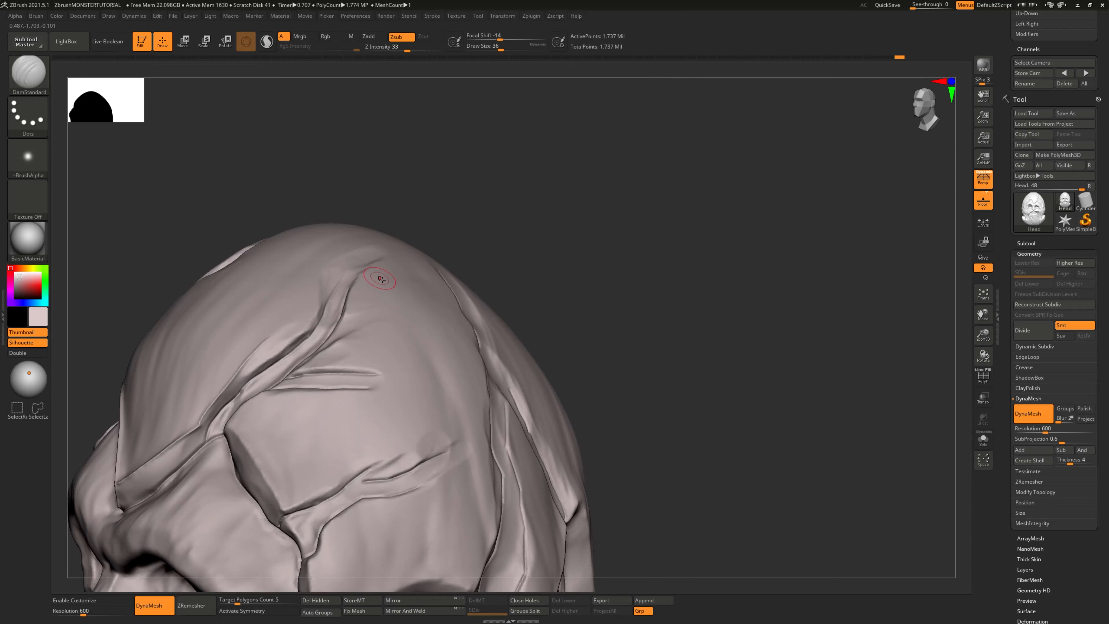
{"action": "mouse_move", "coordinate": [586, 305]}
{"action": "left_mouse_down"}
{"action": "mouse_move", "coordinate": [507, 287]}
{"action": "mouse_move", "coordinate": [531, 267]}
{"action": "left_mouse_up"}
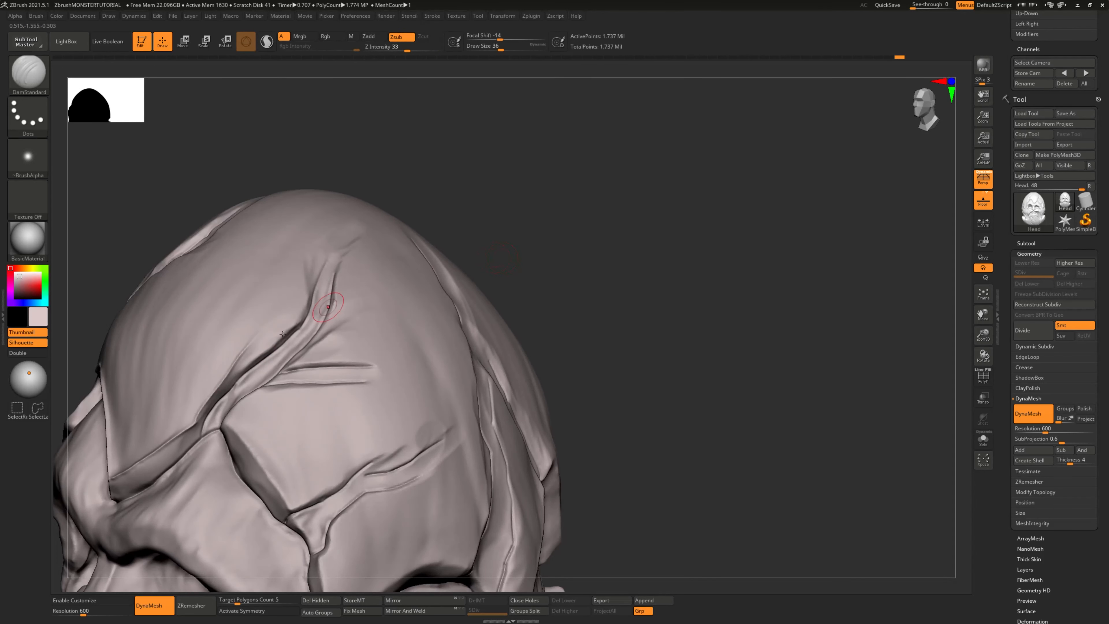
{"action": "left_click_drag", "start_coordinate": [245, 367], "coordinate": [270, 349]}
{"action": "left_click_drag", "start_coordinate": [547, 274], "coordinate": [503, 283]}
{"action": "left_click_drag", "start_coordinate": [577, 250], "coordinate": [604, 254]}
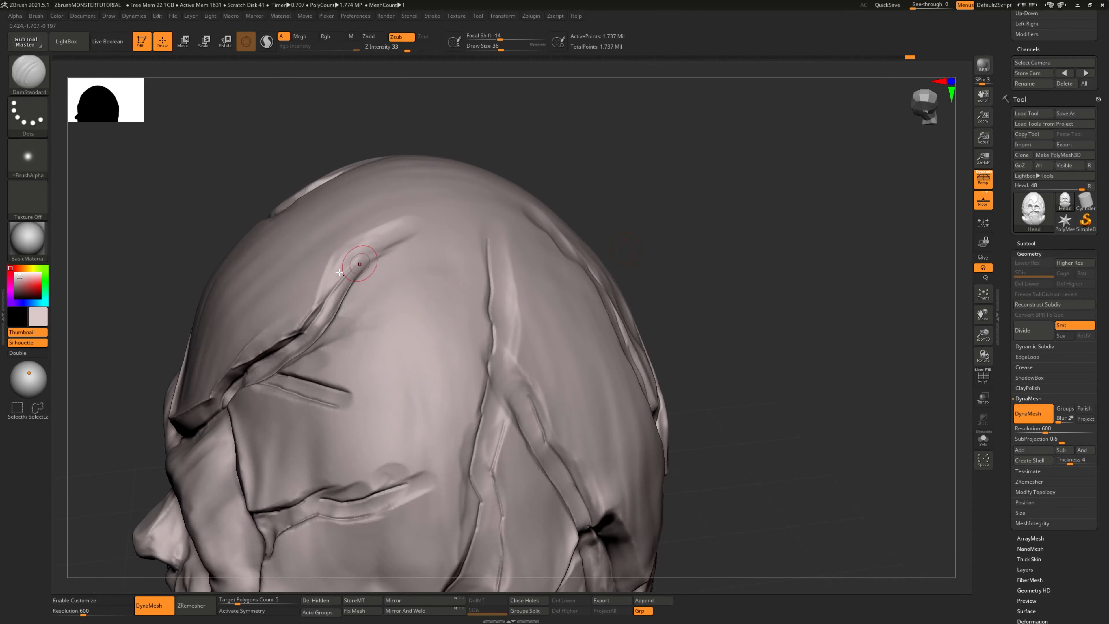
{"action": "left_click_drag", "start_coordinate": [318, 304], "coordinate": [330, 261]}
{"action": "left_click_drag", "start_coordinate": [686, 232], "coordinate": [662, 225]}
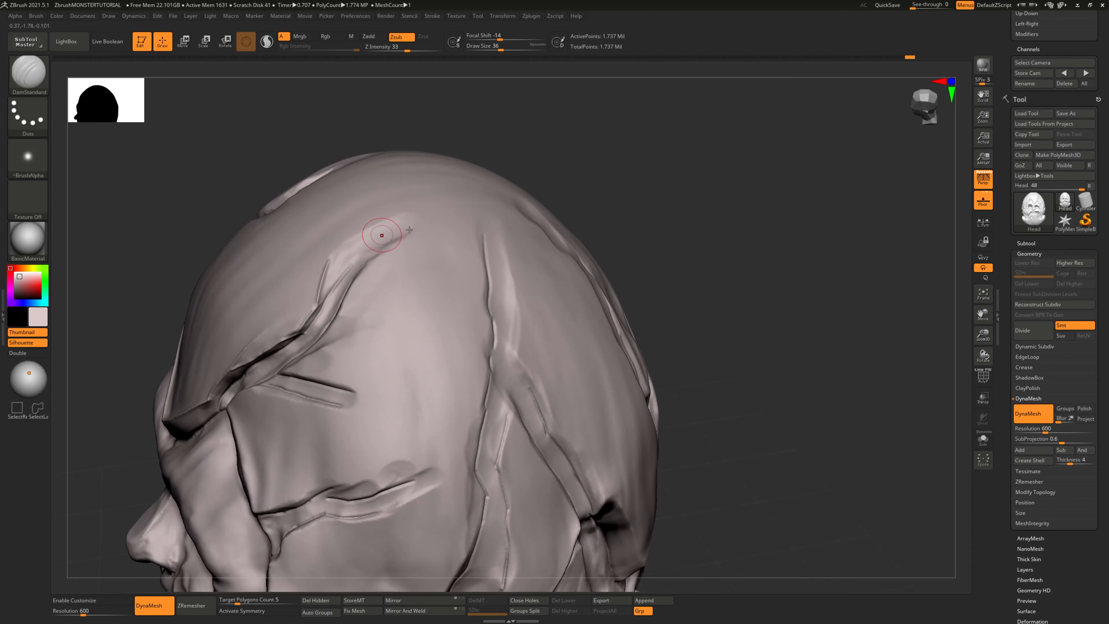
Step: Smooth and recarve the upper end of the left crack so it forks and tapers toward the crown
{"action": "key", "text": "shift"}
{"action": "mouse_move", "coordinate": [706, 257]}
{"action": "left_mouse_down"}
{"action": "mouse_move", "coordinate": [738, 306]}
{"action": "mouse_move", "coordinate": [727, 333]}
{"action": "left_mouse_up"}
{"action": "mouse_move", "coordinate": [345, 336]}
{"action": "left_mouse_down", "text": "alt"}
{"action": "mouse_move", "coordinate": [333, 338]}
{"action": "mouse_move", "coordinate": [361, 306]}
{"action": "left_mouse_up", "text": "alt"}
{"action": "key", "text": "shift"}
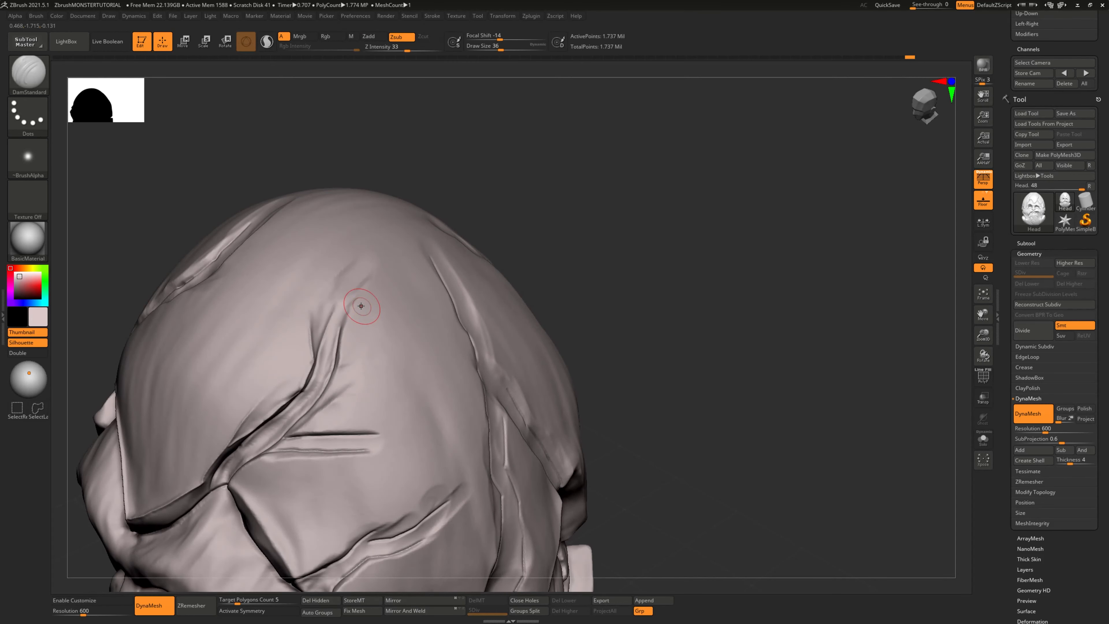
{"action": "left_click_drag", "start_coordinate": [585, 323], "coordinate": [632, 366]}
{"action": "left_click_drag", "start_coordinate": [314, 340], "coordinate": [350, 303]}
{"action": "left_click_drag", "start_coordinate": [659, 284], "coordinate": [575, 270]}
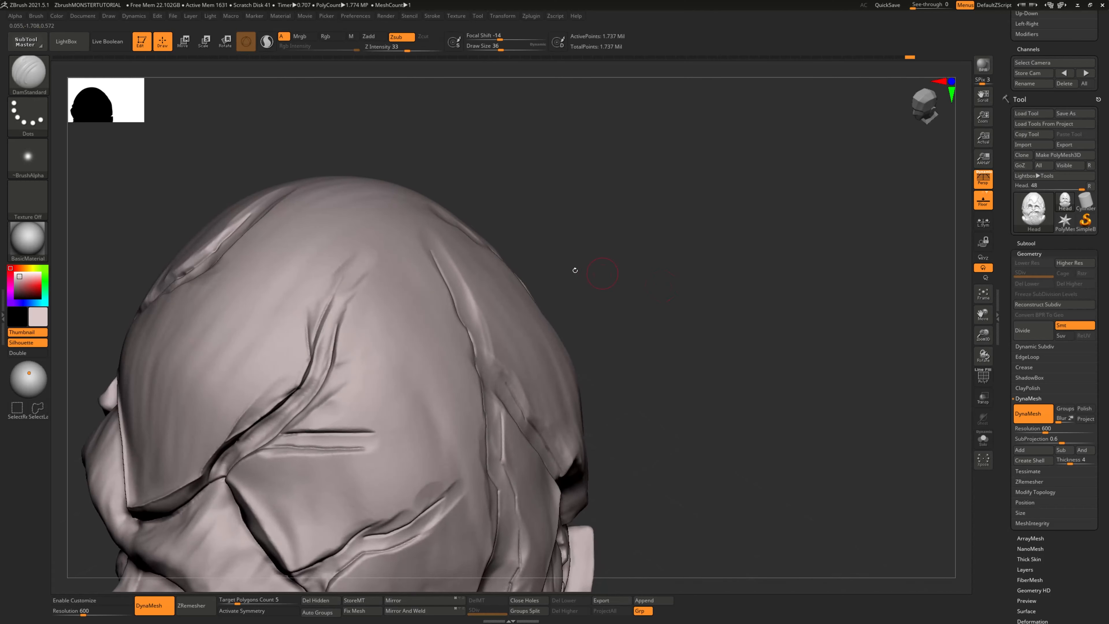
{"action": "mouse_move", "coordinate": [334, 301]}
{"action": "left_mouse_down", "text": "shift"}
{"action": "mouse_move", "coordinate": [312, 343]}
{"action": "mouse_move", "coordinate": [355, 254]}
{"action": "left_mouse_up", "text": "shift"}
{"action": "left_click_drag", "start_coordinate": [328, 296], "coordinate": [334, 279]}
{"action": "left_click_drag", "start_coordinate": [518, 255], "coordinate": [645, 385]}
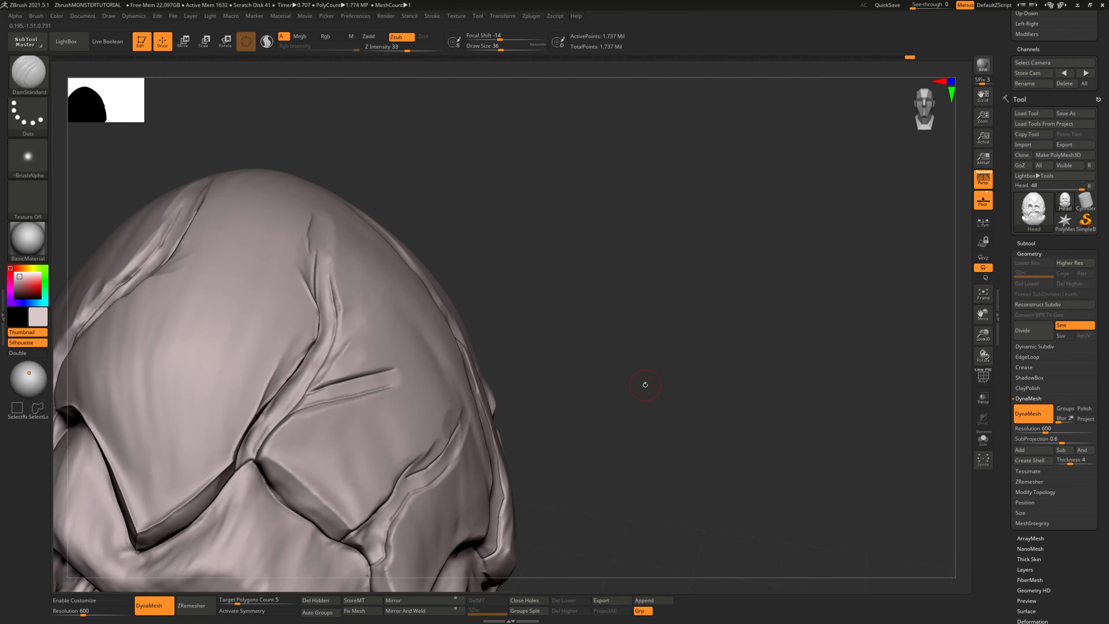
Step: Carve the left crack's lower edge near the plate corner and along the lower line of its side branch
{"action": "left_click_drag", "start_coordinate": [296, 420], "coordinate": [260, 455]}
{"action": "mouse_move", "coordinate": [295, 413]}
{"action": "left_mouse_down", "text": "shift"}
{"action": "mouse_move", "coordinate": [275, 437]}
{"action": "mouse_move", "coordinate": [291, 418]}
{"action": "left_mouse_up", "text": "shift"}
{"action": "left_click_drag", "start_coordinate": [567, 405], "coordinate": [580, 441]}
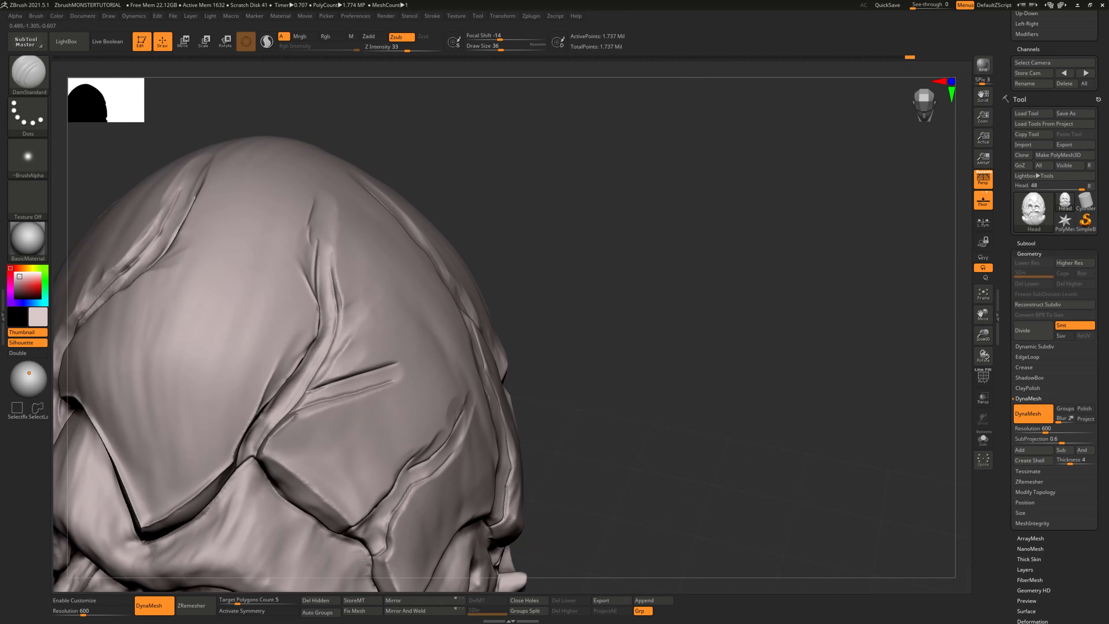
{"action": "left_click_drag", "start_coordinate": [294, 414], "coordinate": [408, 377]}
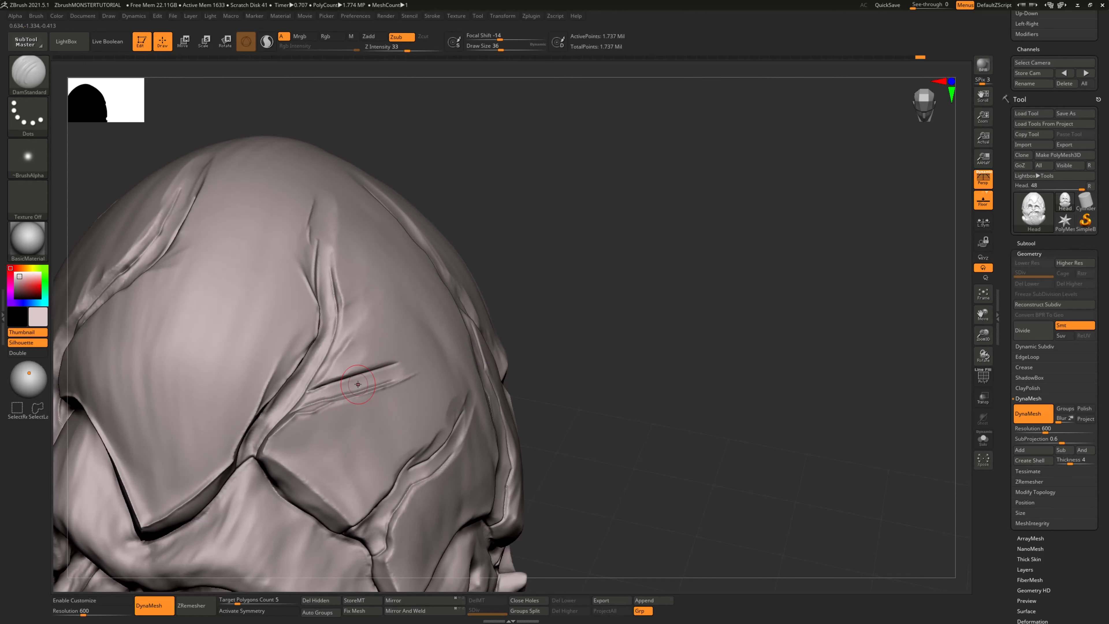
Step: Bend the side branch of the left crack into a curve and nudge its lower edge with the Move brush
{"action": "key", "text": "b"}
{"action": "key", "text": "m"}
{"action": "key", "text": "v"}
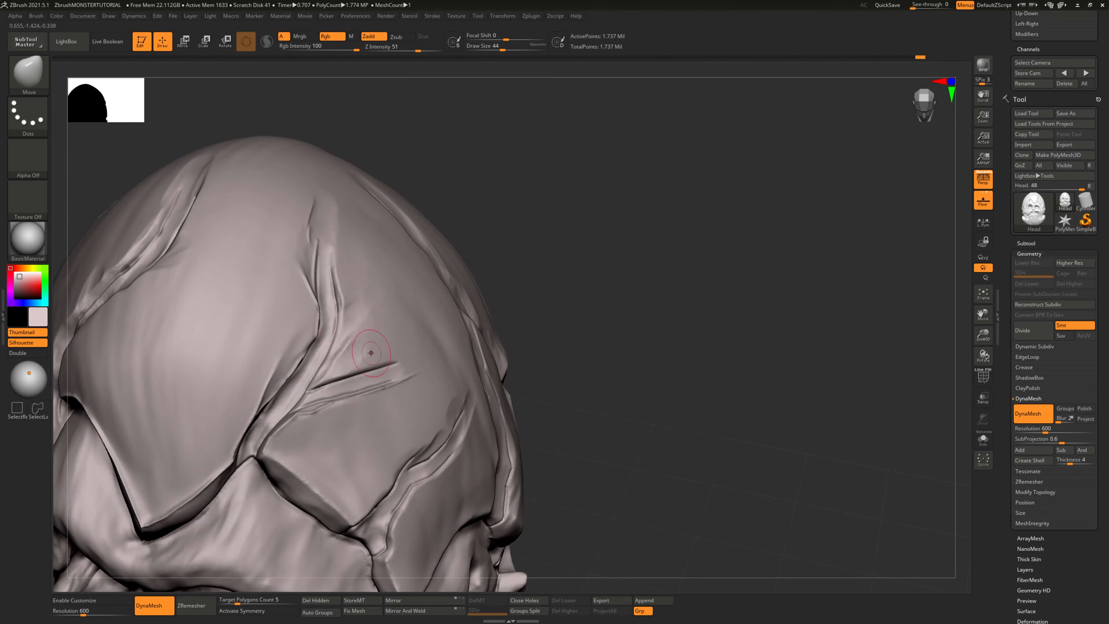
{"action": "left_click_drag", "start_coordinate": [390, 358], "coordinate": [341, 372]}
{"action": "key", "text": "bracketright"}
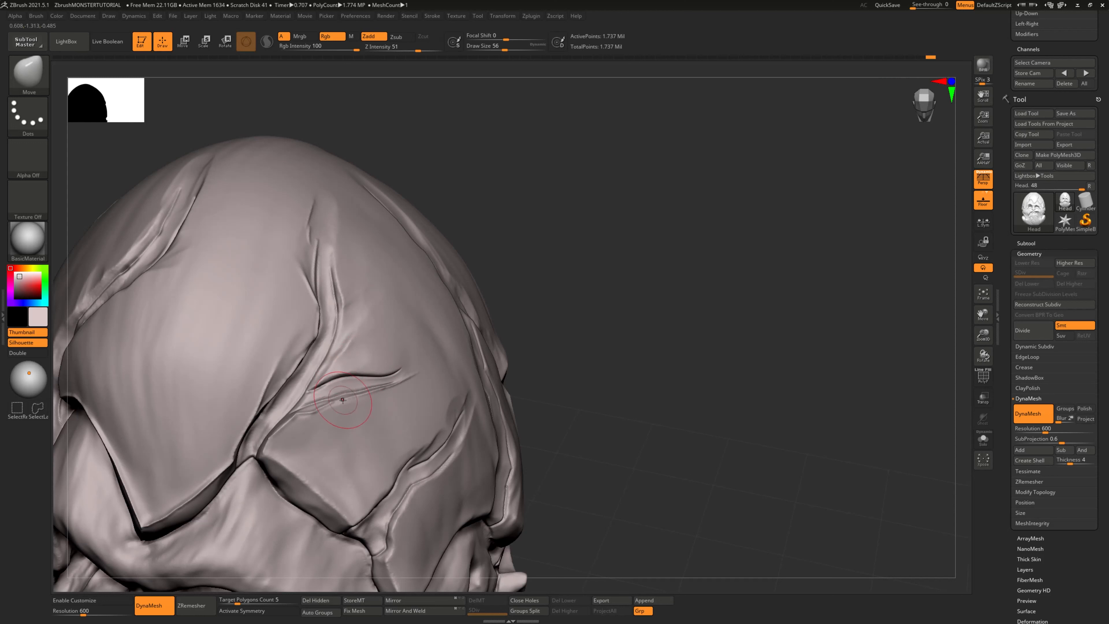
{"action": "left_click_drag", "start_coordinate": [351, 408], "coordinate": [349, 403]}
{"action": "left_click_drag", "start_coordinate": [614, 395], "coordinate": [589, 390]}
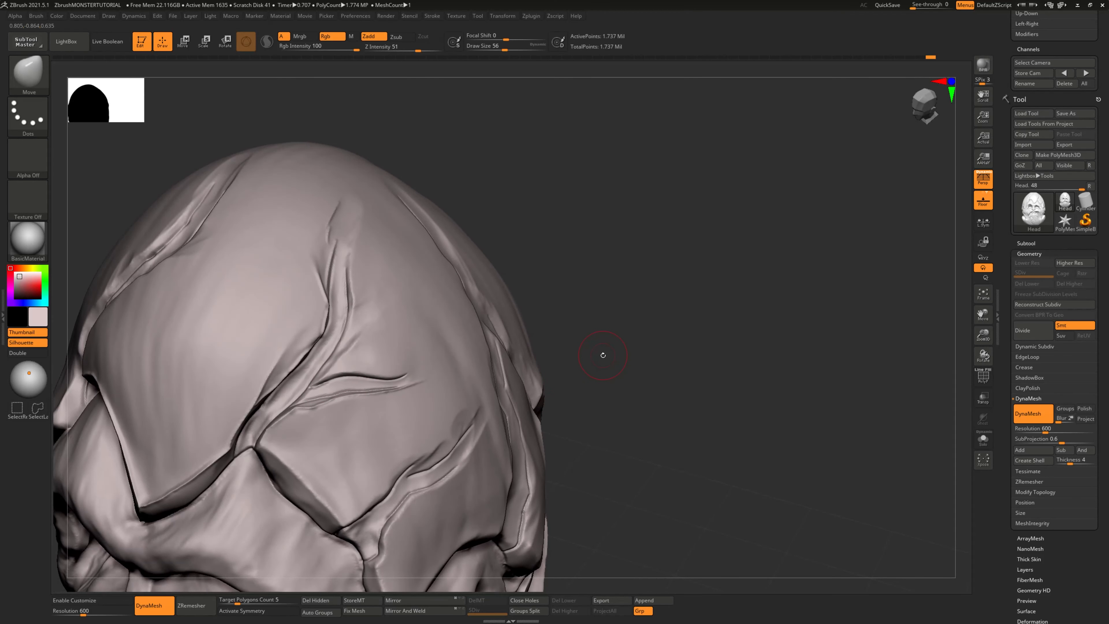
Step: Sharpen the curved side branch of the crack with the DamStandard brush at draw size 24
{"action": "key", "text": "b"}
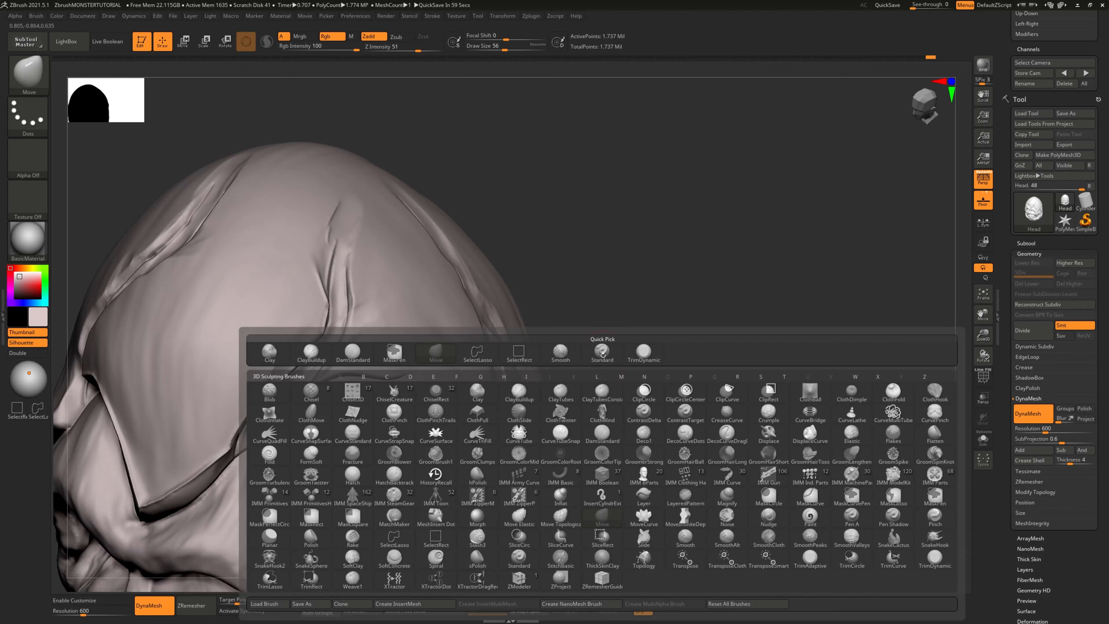
{"action": "key", "text": "d"}
{"action": "key", "text": "s"}
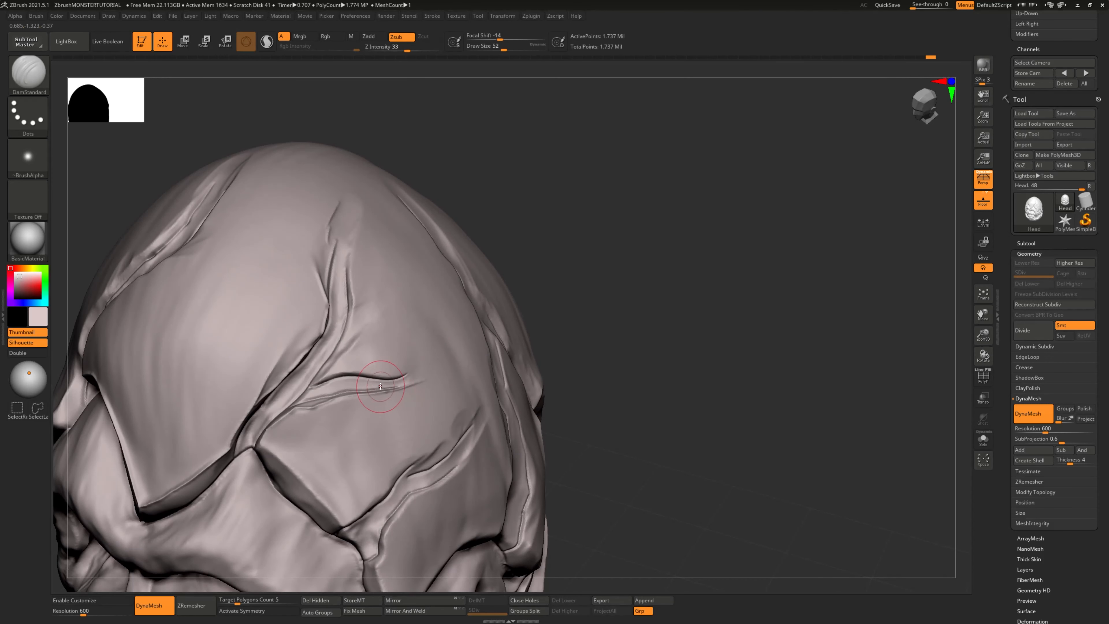
{"action": "key", "text": "bracketleft"}
{"action": "key", "text": "bracketleft"}
{"action": "key", "text": "bracketleft"}
{"action": "left_click_drag", "start_coordinate": [620, 387], "coordinate": [643, 368]}
{"action": "left_click_drag", "start_coordinate": [326, 379], "coordinate": [324, 377]}
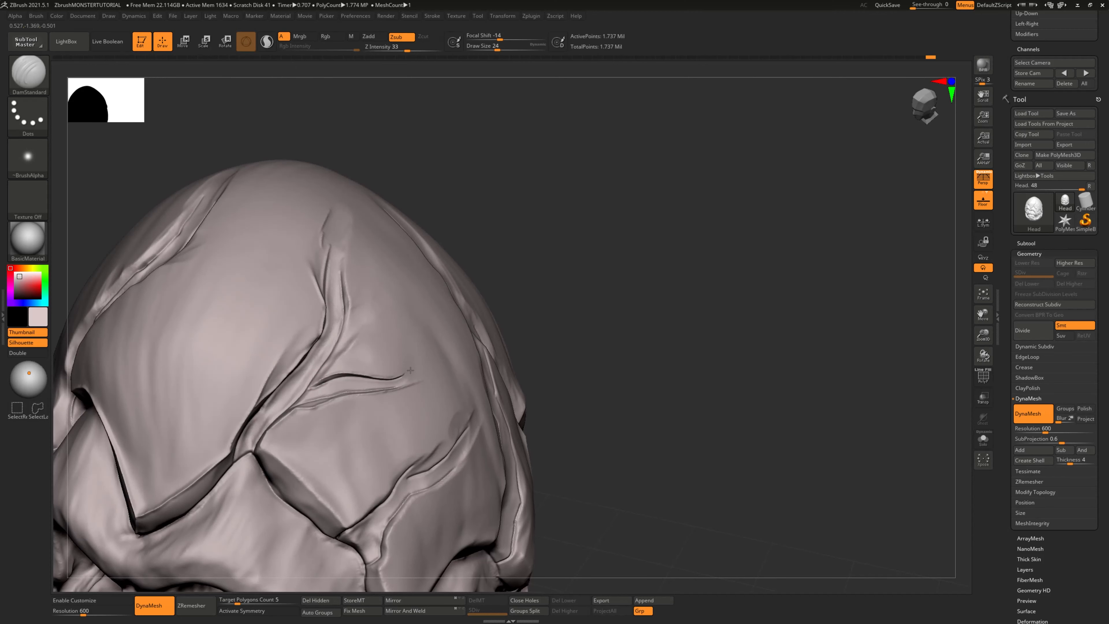
Step: Carve the short offshoot above the side branch and sharpen the adjoining edges of the main left crack
{"action": "left_click_drag", "start_coordinate": [595, 359], "coordinate": [631, 362]}
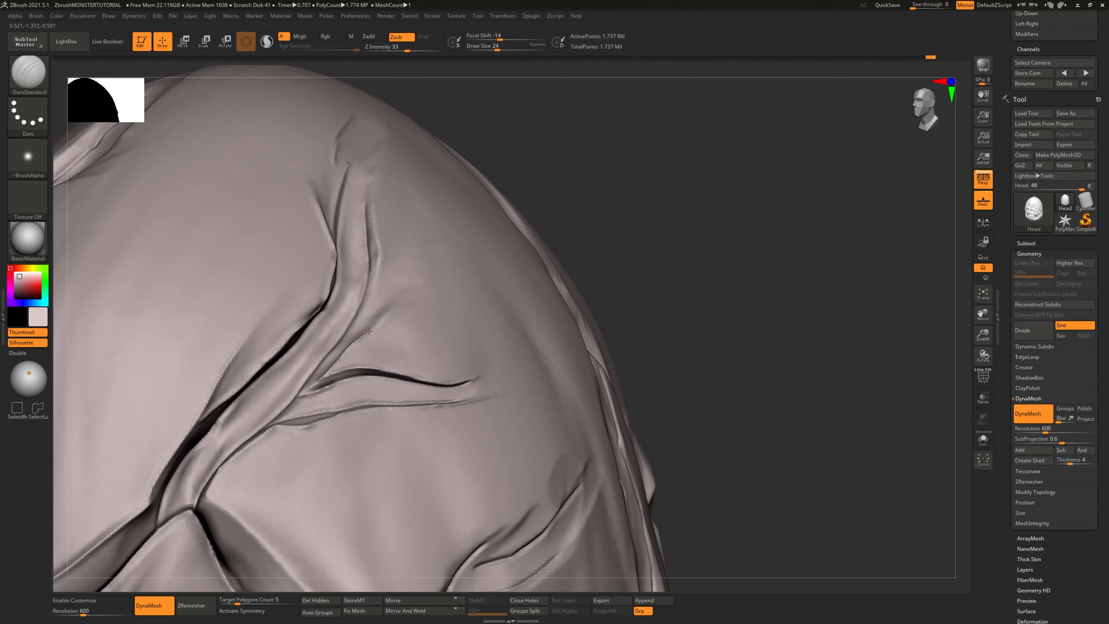
{"action": "left_click_drag", "start_coordinate": [624, 262], "coordinate": [646, 275]}
{"action": "left_click_drag", "start_coordinate": [370, 312], "coordinate": [381, 292]}
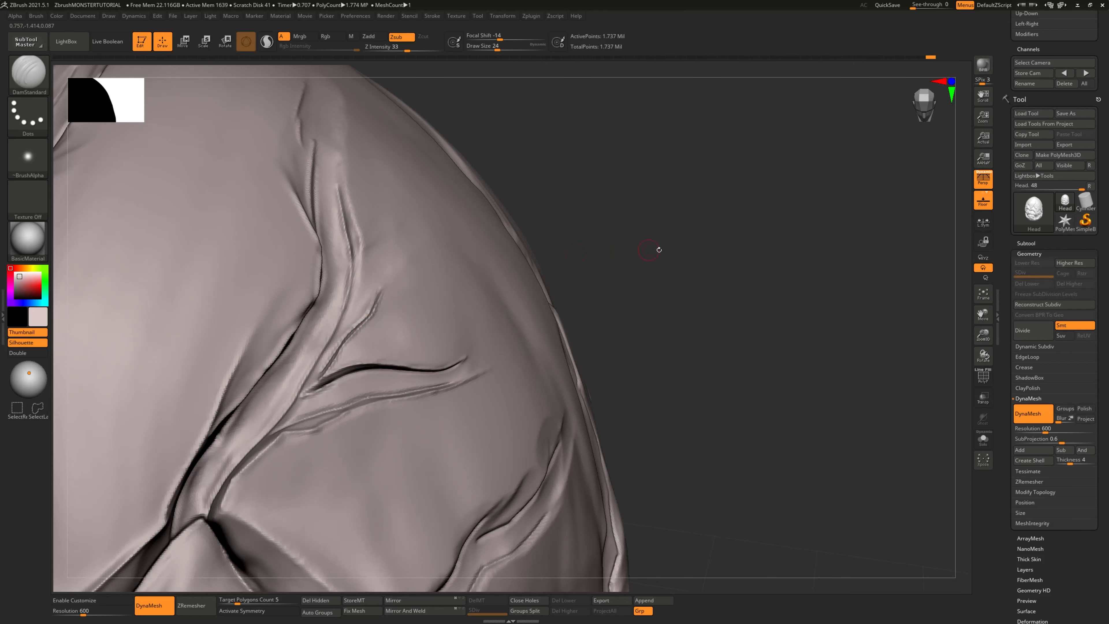
{"action": "left_click_drag", "start_coordinate": [659, 249], "coordinate": [685, 262]}
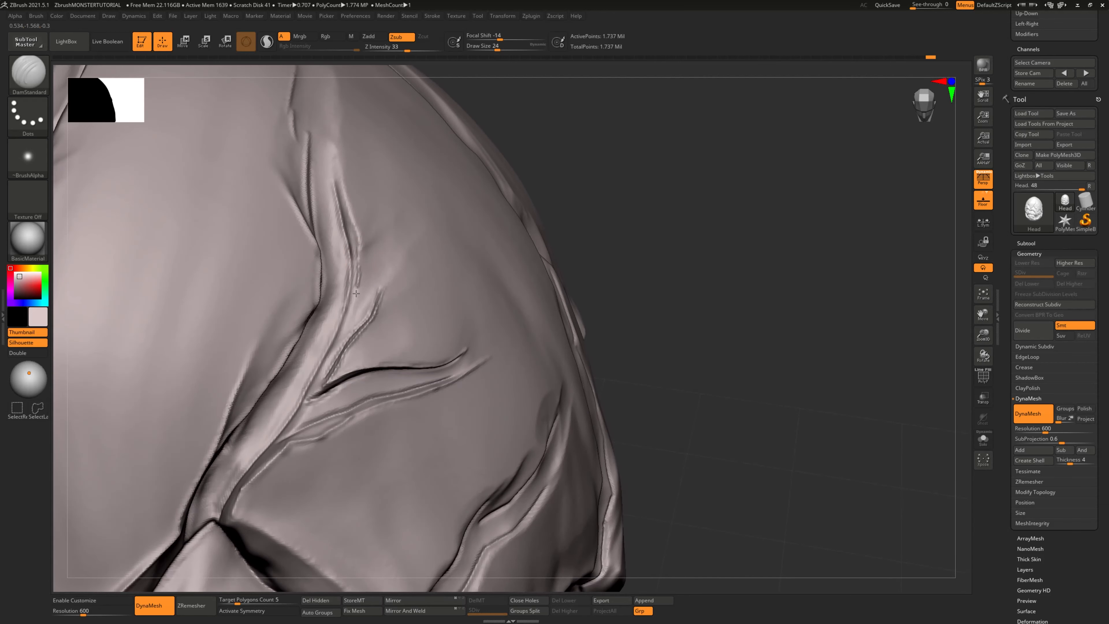
{"action": "left_click_drag", "start_coordinate": [651, 322], "coordinate": [725, 335]}
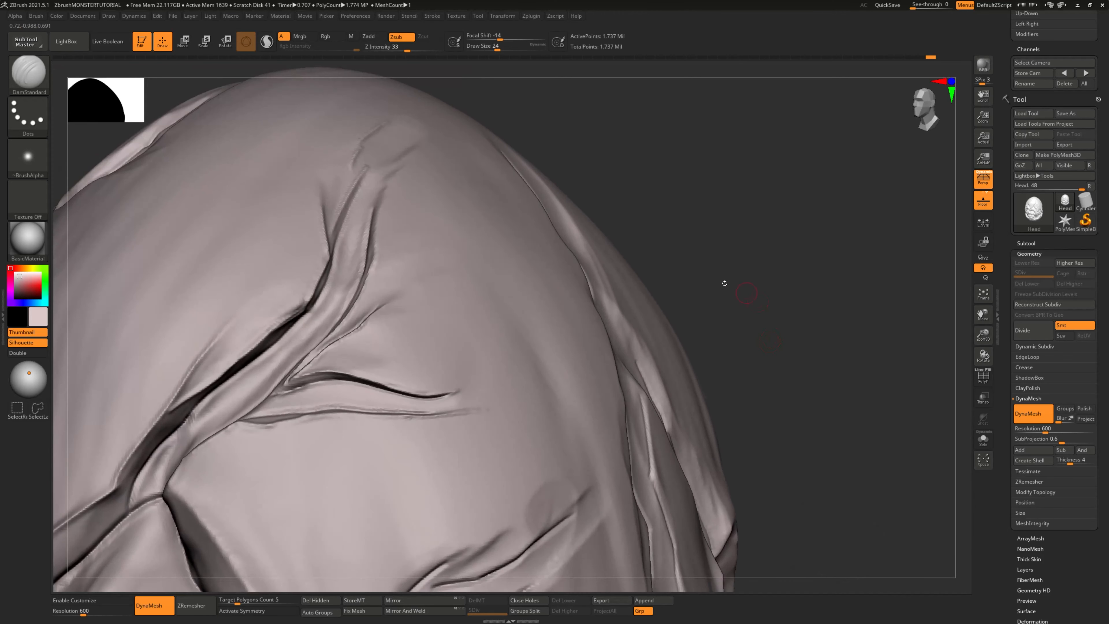
{"action": "left_click_drag", "start_coordinate": [681, 280], "coordinate": [722, 279]}
{"action": "left_click_drag", "start_coordinate": [277, 327], "coordinate": [311, 300]}
{"action": "left_click_drag", "start_coordinate": [741, 331], "coordinate": [779, 369]}
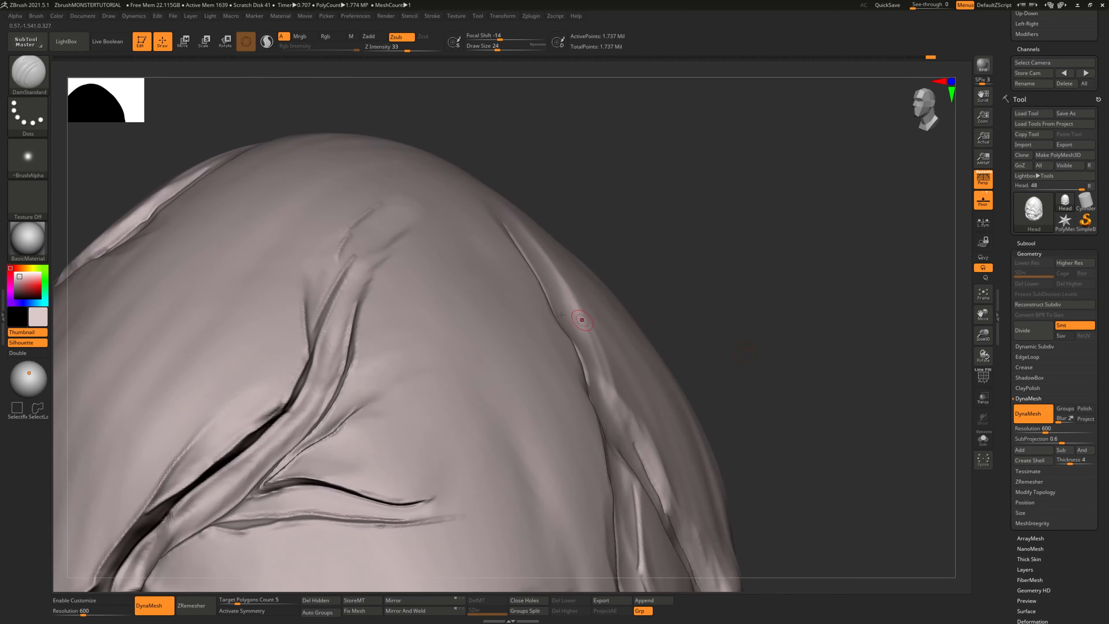
Step: Set the draw size to 32 and deepen both edges at the upper end of the left crack
{"action": "key", "text": "bracketright"}
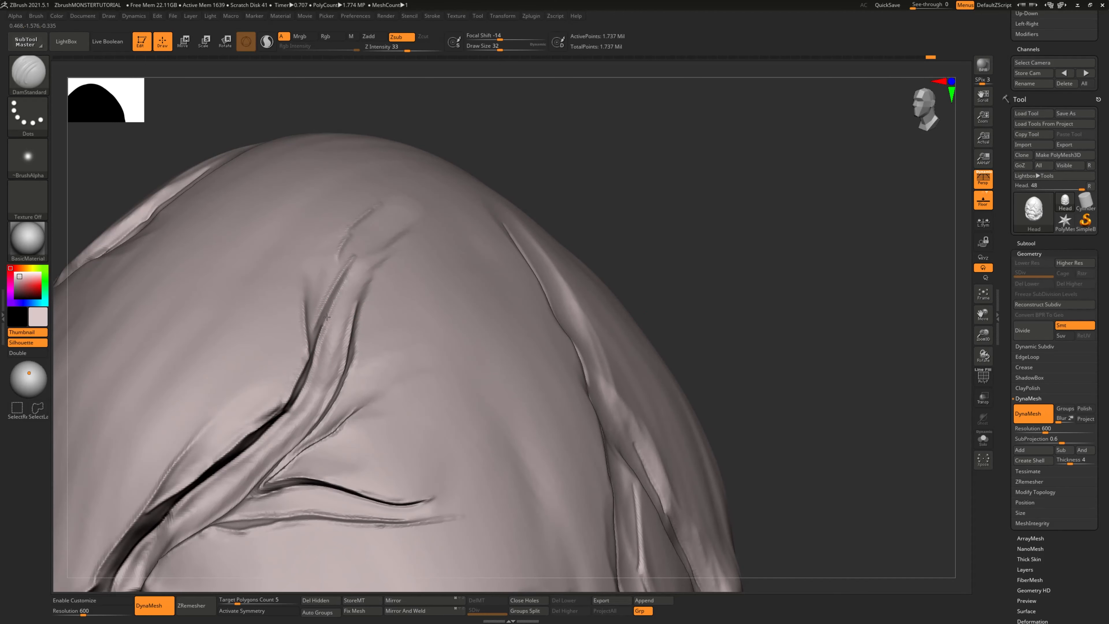
{"action": "left_click_drag", "start_coordinate": [344, 278], "coordinate": [355, 258]}
{"action": "left_click_drag", "start_coordinate": [638, 193], "coordinate": [619, 222]}
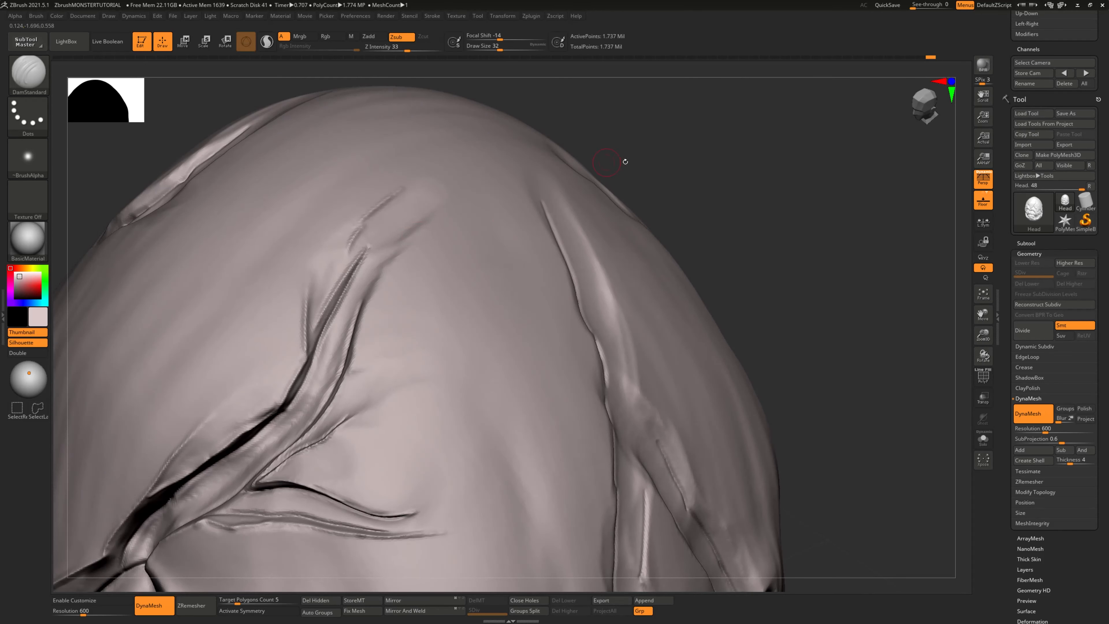
{"action": "left_click_drag", "start_coordinate": [626, 161], "coordinate": [646, 184]}
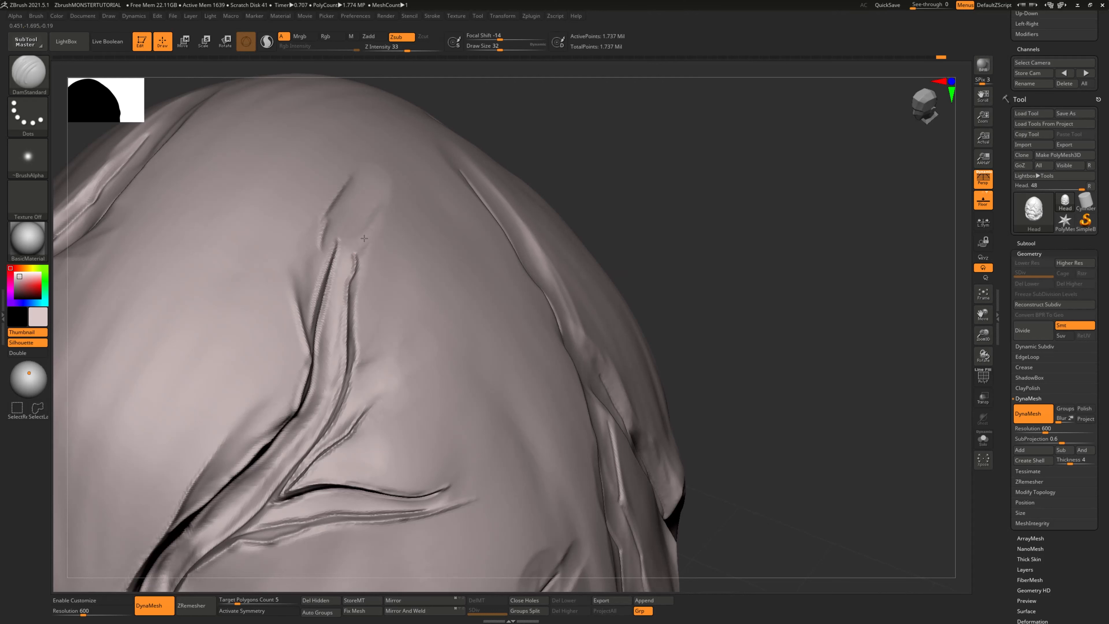
{"action": "left_click_drag", "start_coordinate": [383, 206], "coordinate": [357, 256]}
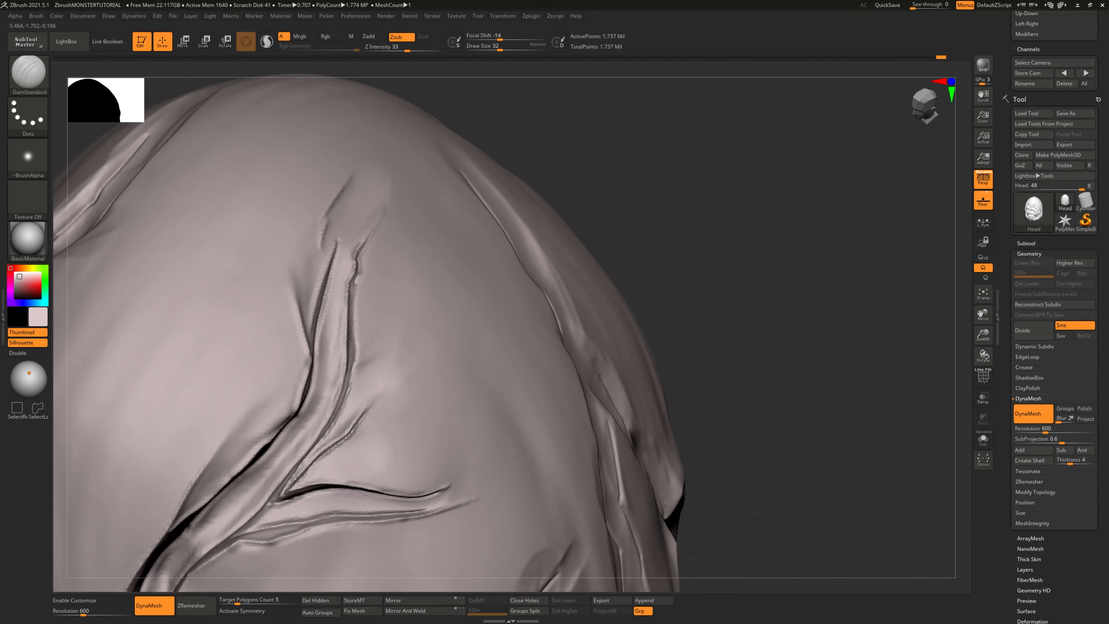
{"action": "mouse_move", "coordinate": [673, 280]}
{"action": "left_mouse_down"}
{"action": "mouse_move", "coordinate": [718, 272]}
{"action": "mouse_move", "coordinate": [681, 284]}
{"action": "left_mouse_up"}
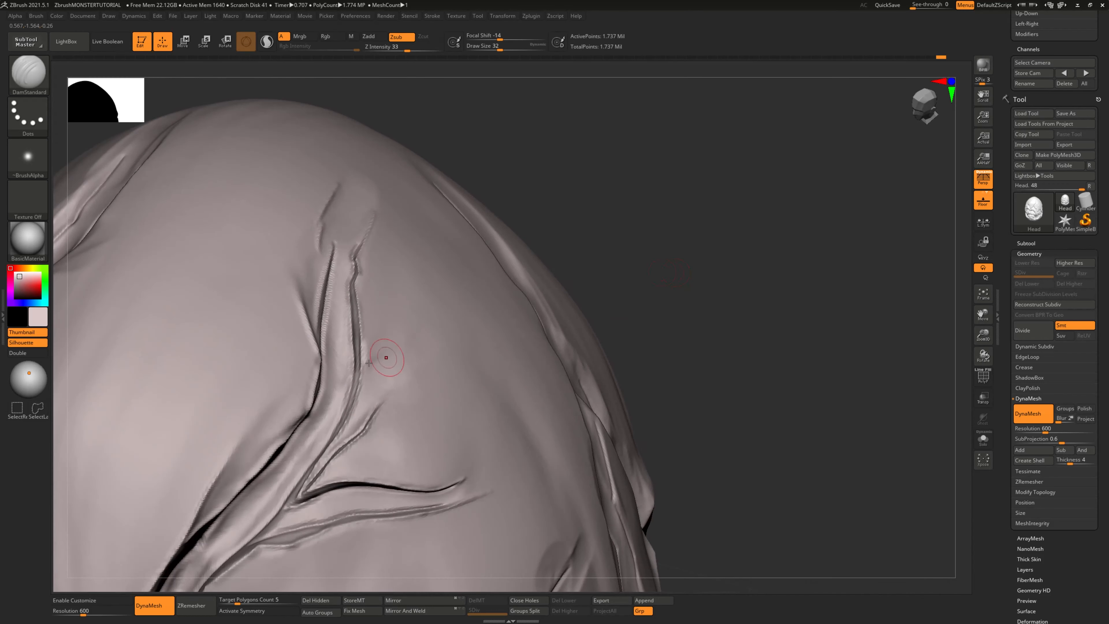
Step: Carve sharp creases along the edges of the lower forked crack that runs back across the left temple plates
{"action": "left_click_drag", "start_coordinate": [672, 325], "coordinate": [690, 393]}
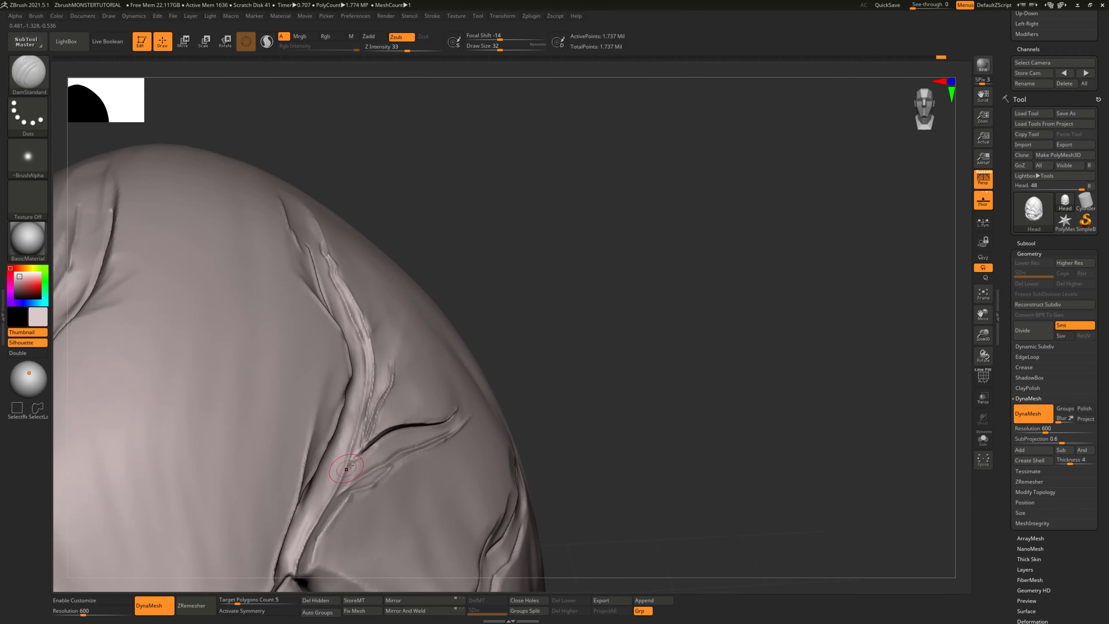
{"action": "left_click_drag", "start_coordinate": [612, 417], "coordinate": [601, 325], "text": "alt"}
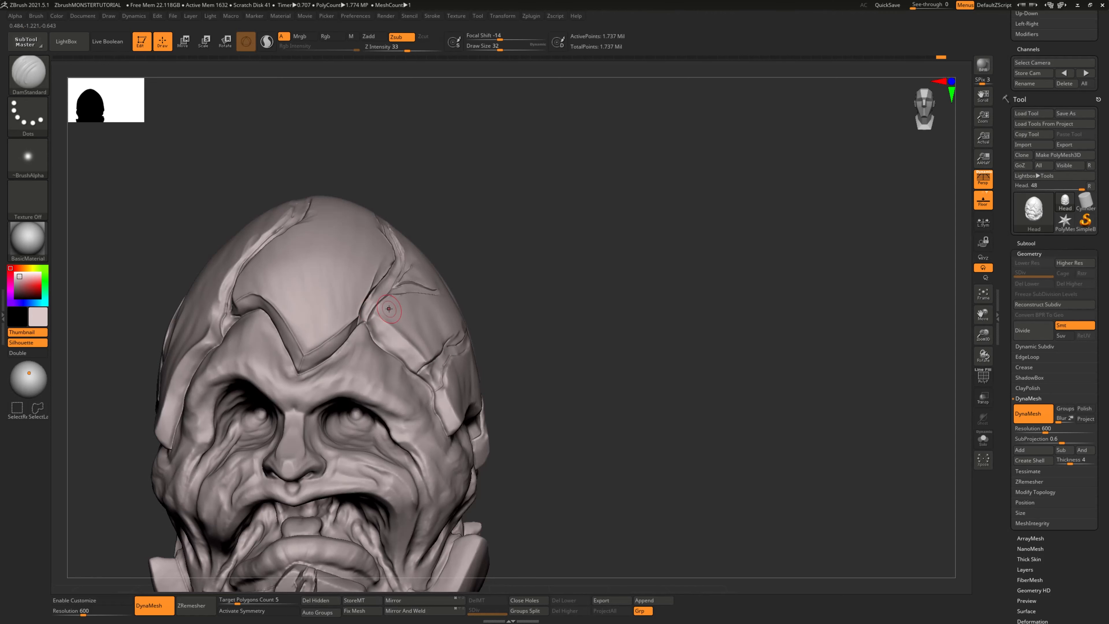
{"action": "mouse_move", "coordinate": [567, 341]}
{"action": "right_mouse_down", "text": "ctrl"}
{"action": "mouse_move", "coordinate": [668, 428]}
{"action": "mouse_move", "coordinate": [629, 376]}
{"action": "right_mouse_up", "text": "ctrl"}
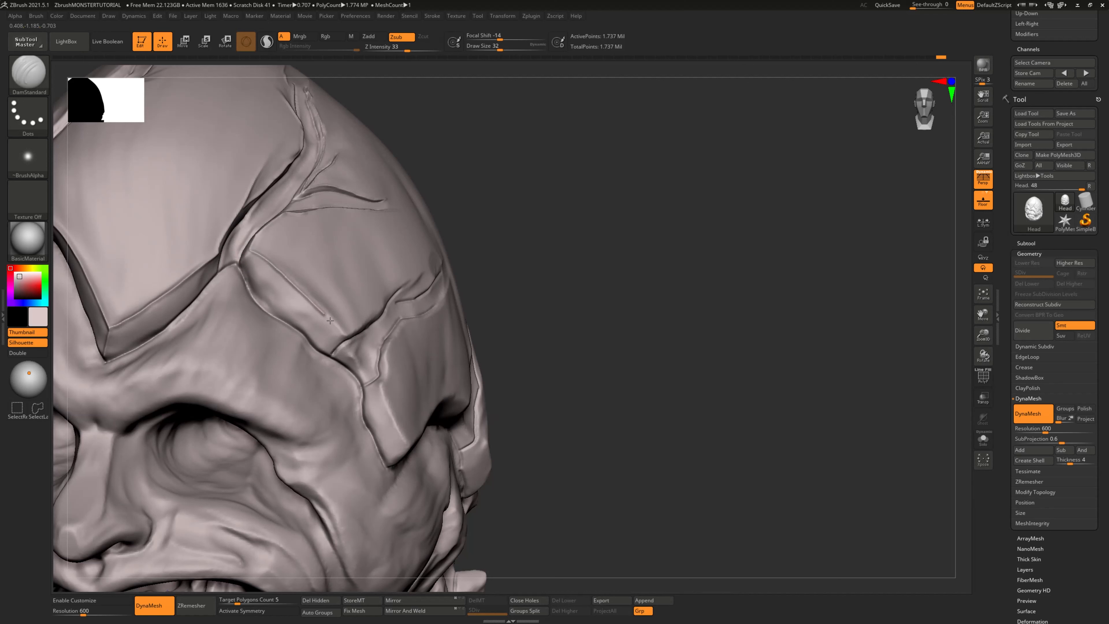
{"action": "mouse_move", "coordinate": [553, 250]}
{"action": "right_mouse_down"}
{"action": "mouse_move", "coordinate": [566, 257]}
{"action": "mouse_move", "coordinate": [452, 213]}
{"action": "mouse_move", "coordinate": [386, 211]}
{"action": "right_mouse_up"}
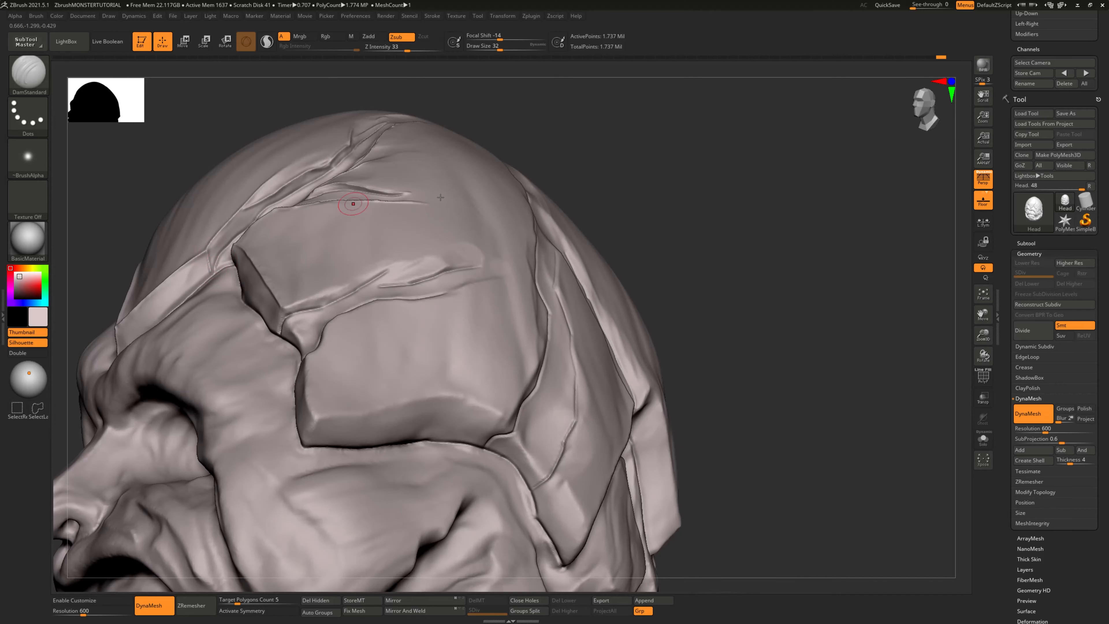
{"action": "mouse_move", "coordinate": [620, 262]}
{"action": "right_mouse_down"}
{"action": "mouse_move", "coordinate": [717, 299]}
{"action": "mouse_move", "coordinate": [705, 293]}
{"action": "mouse_move", "coordinate": [700, 311]}
{"action": "mouse_move", "coordinate": [716, 321]}
{"action": "mouse_move", "coordinate": [706, 317]}
{"action": "mouse_move", "coordinate": [777, 319]}
{"action": "right_mouse_up"}
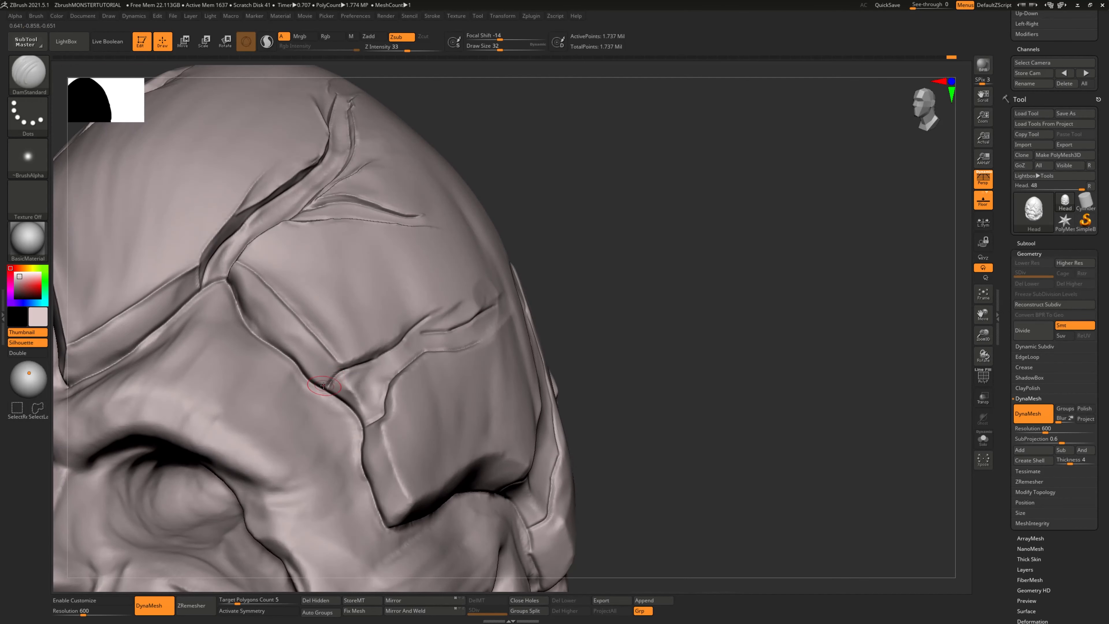
{"action": "right_click_drag", "start_coordinate": [437, 341], "coordinate": [347, 354]}
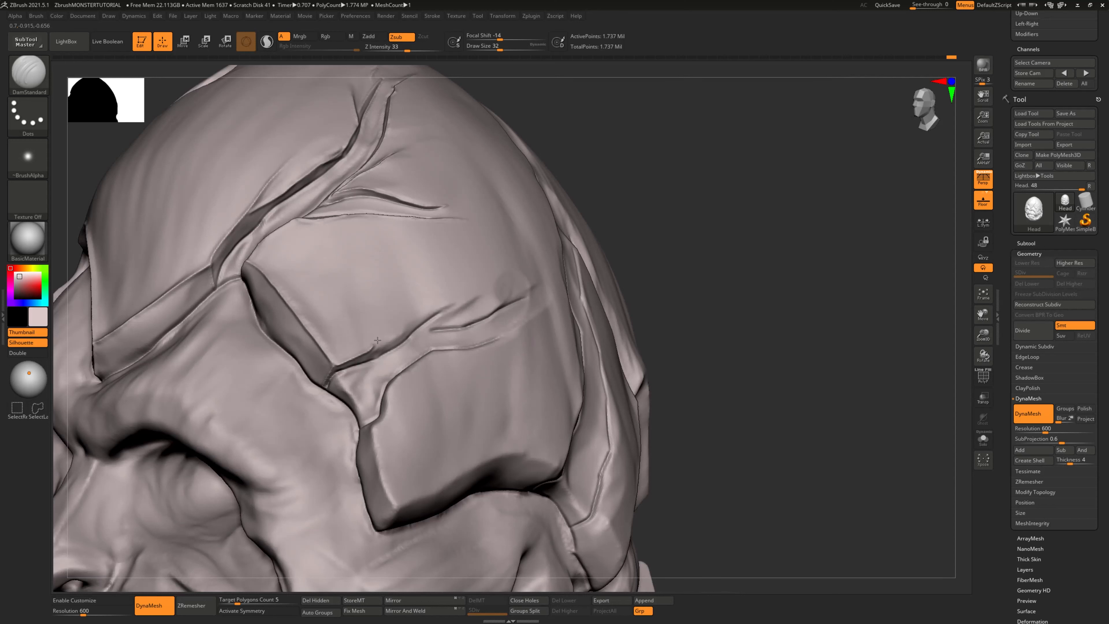
{"action": "left_click_drag", "start_coordinate": [377, 340], "coordinate": [376, 348]}
{"action": "left_click_drag", "start_coordinate": [432, 311], "coordinate": [446, 307]}
{"action": "right_click_drag", "start_coordinate": [479, 309], "coordinate": [743, 372]}
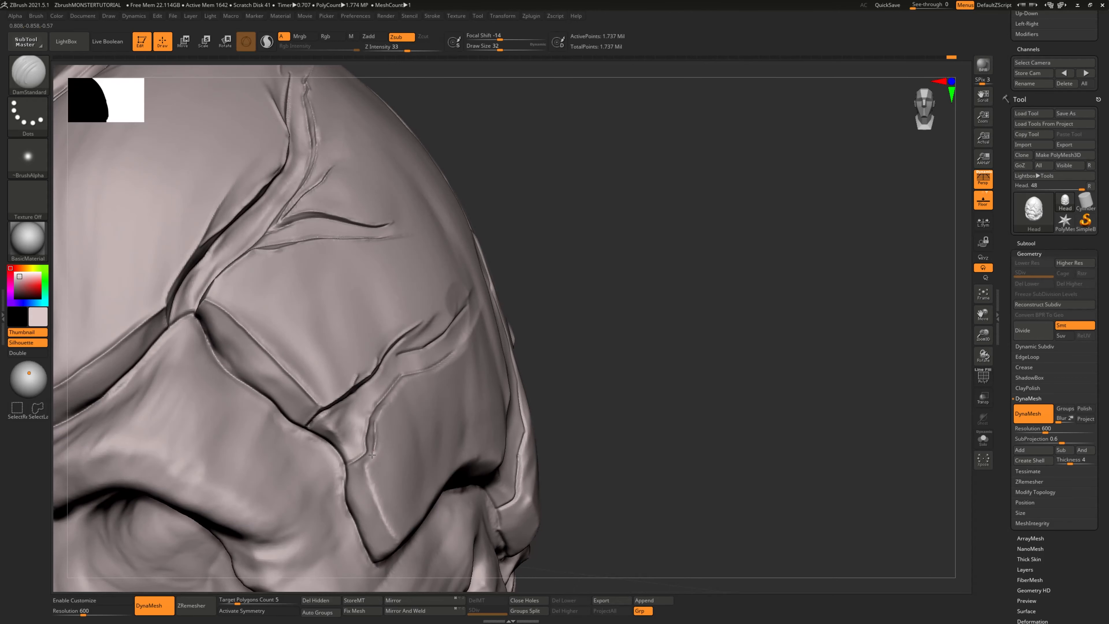
{"action": "right_click_drag", "start_coordinate": [387, 436], "coordinate": [438, 427]}
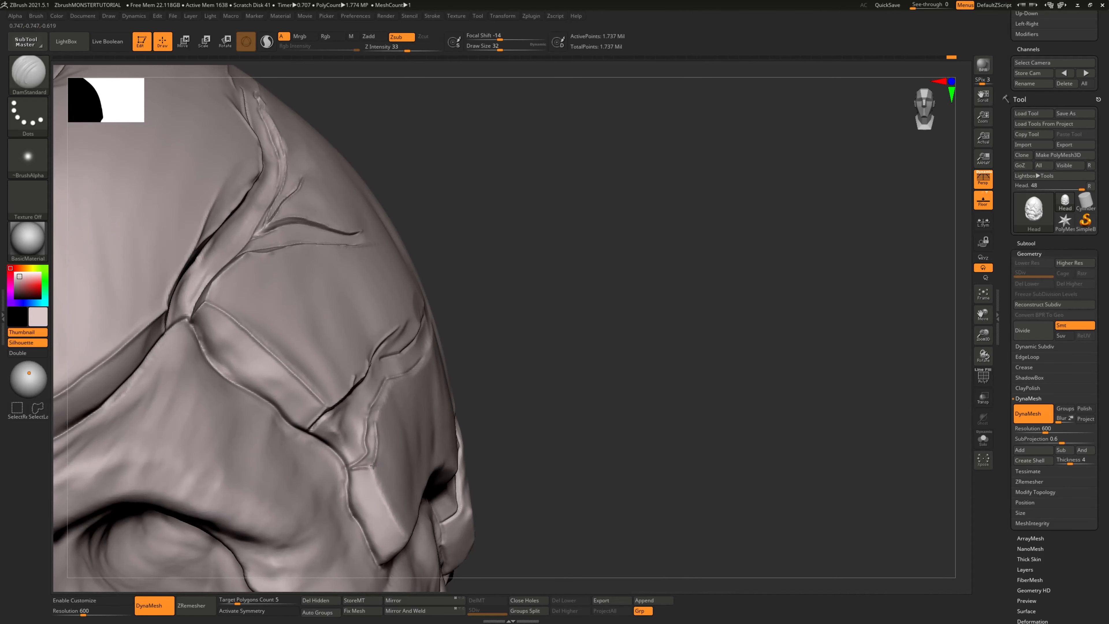
{"action": "right_click_drag", "start_coordinate": [614, 424], "coordinate": [532, 371]}
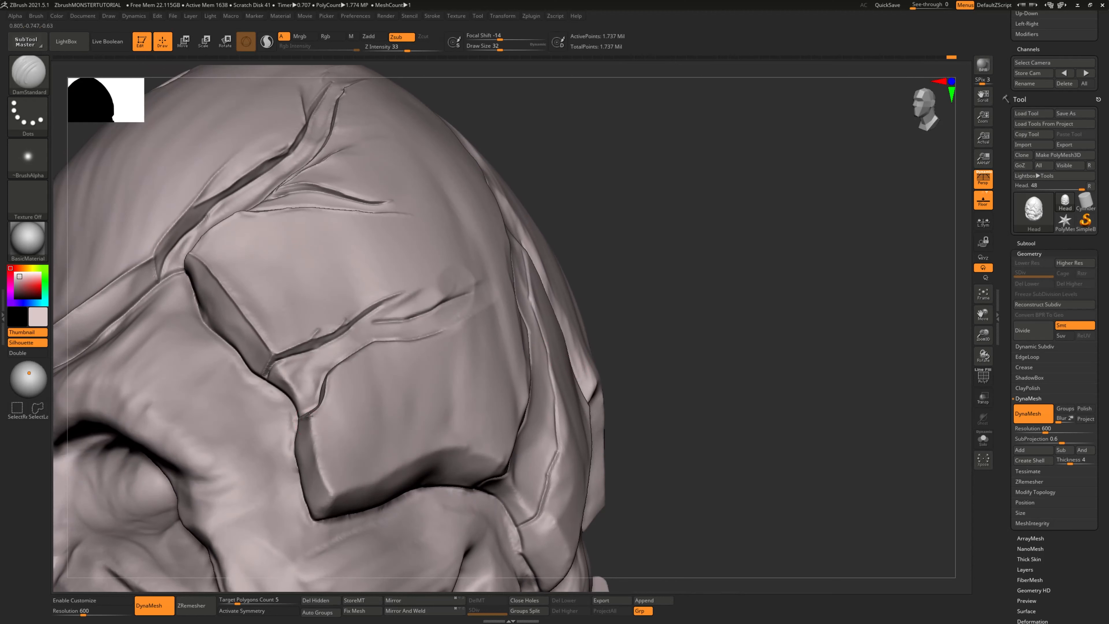
Step: Sharpen the lower front corner of the left temple plate with the DamStandard brush at draw size 32
{"action": "left_click_drag", "start_coordinate": [329, 491], "coordinate": [333, 495]}
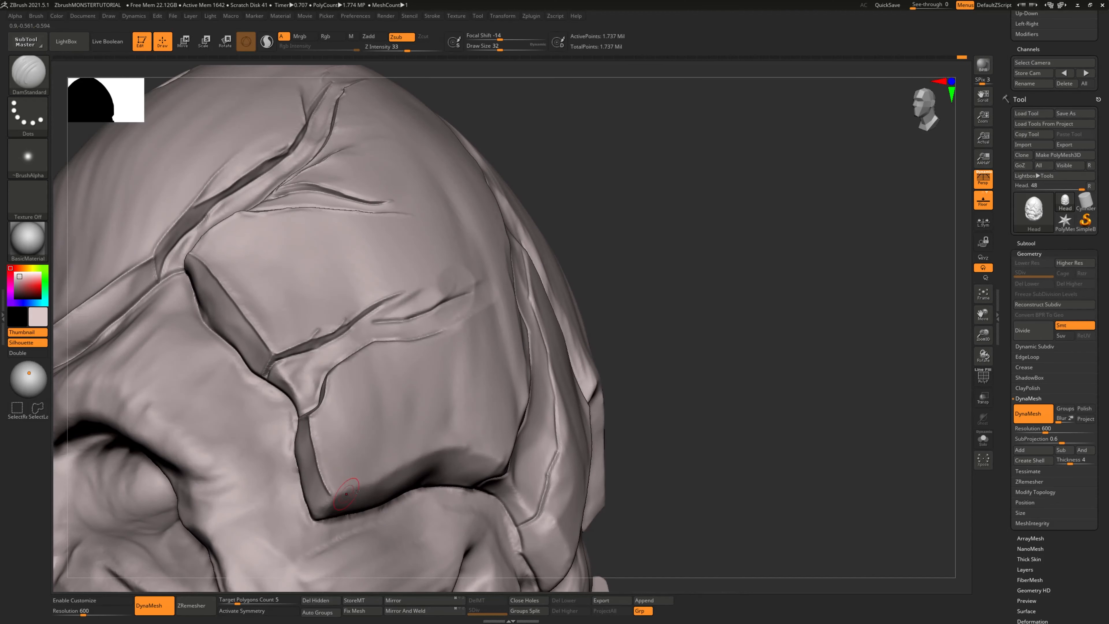
{"action": "right_click_drag", "start_coordinate": [348, 483], "coordinate": [508, 396]}
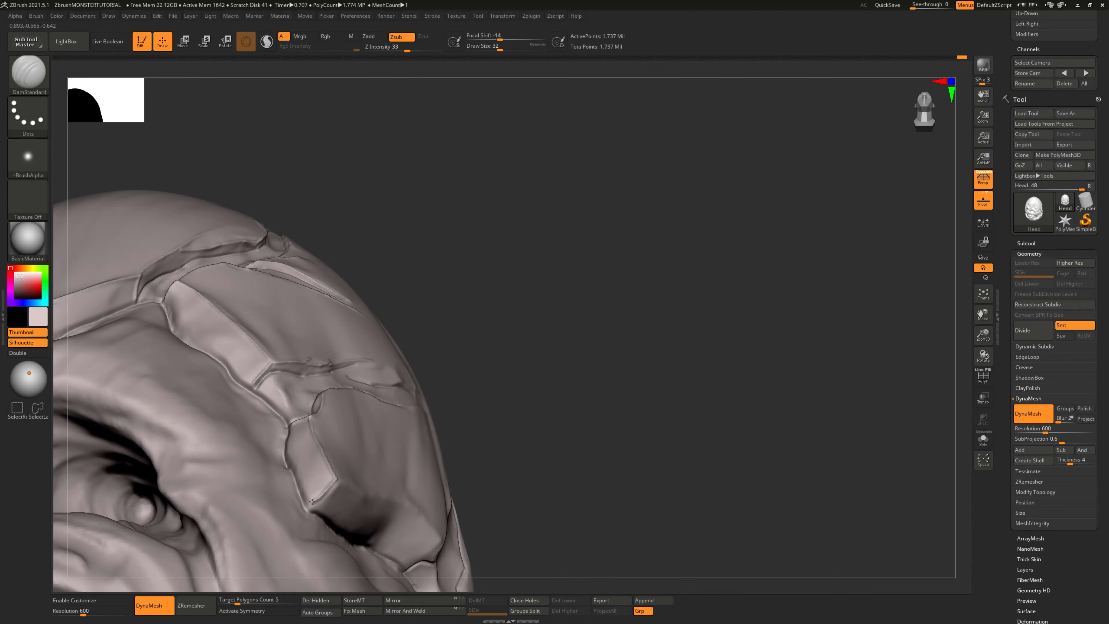
{"action": "mouse_move", "coordinate": [311, 501]}
{"action": "right_mouse_down"}
{"action": "mouse_move", "coordinate": [594, 455]}
{"action": "mouse_move", "coordinate": [376, 380]}
{"action": "right_mouse_up"}
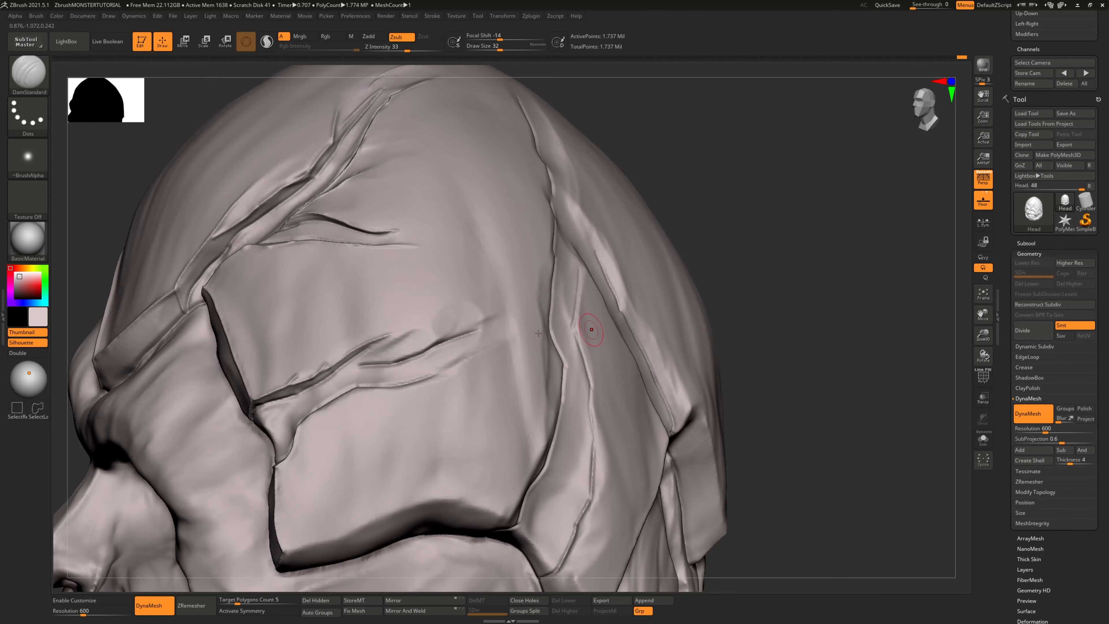
{"action": "mouse_move", "coordinate": [779, 316]}
{"action": "right_mouse_down"}
{"action": "mouse_move", "coordinate": [716, 339]}
{"action": "mouse_move", "coordinate": [739, 347]}
{"action": "right_mouse_up"}
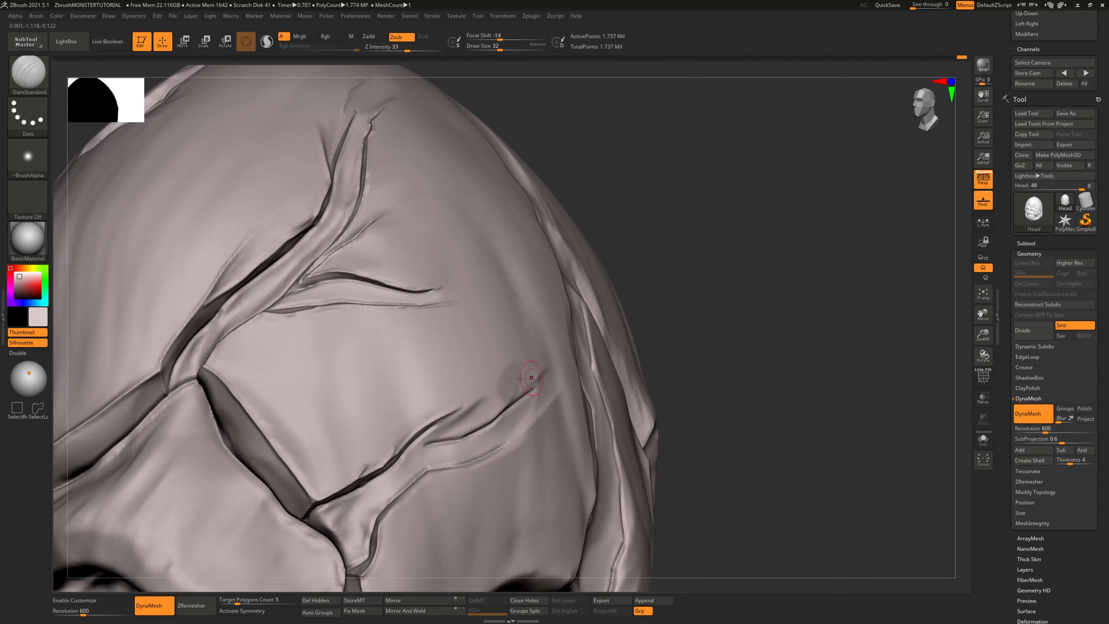
{"action": "mouse_move", "coordinate": [725, 305]}
{"action": "right_mouse_down"}
{"action": "mouse_move", "coordinate": [714, 308]}
{"action": "mouse_move", "coordinate": [725, 309]}
{"action": "right_mouse_up"}
{"action": "left_click_drag", "start_coordinate": [555, 319], "coordinate": [533, 335]}
{"action": "key", "text": "ctrl+z"}
Step: Deepen the forked crack across the left temple plates along its lower edge and out to the tip of its middle branch
{"action": "right_click_drag", "start_coordinate": [844, 400], "coordinate": [752, 328], "text": "ctrl"}
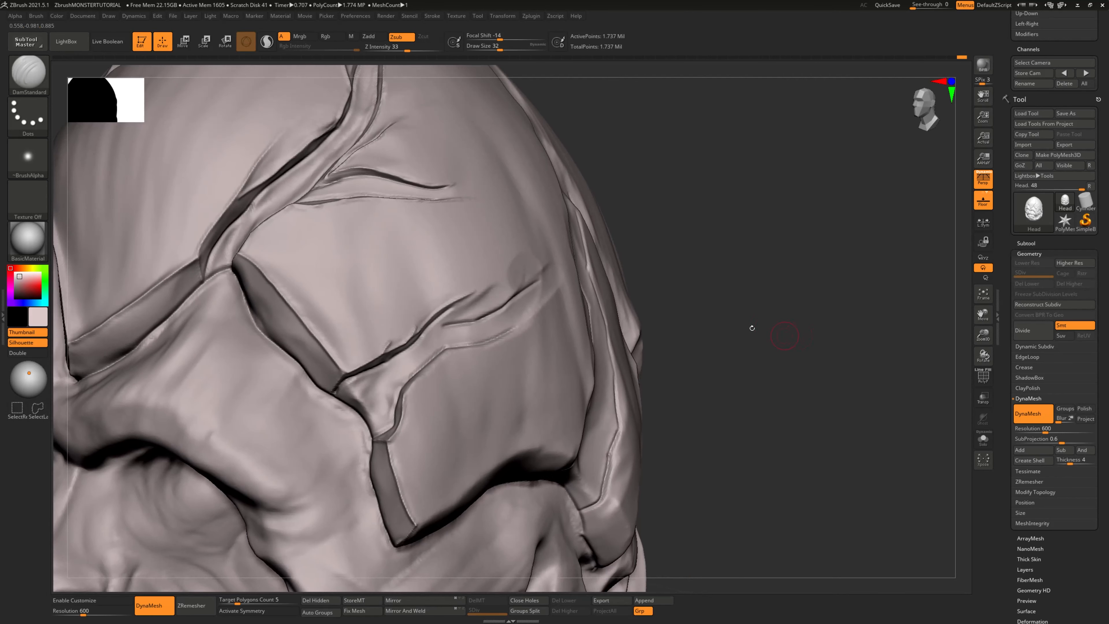
{"action": "right_click_drag", "start_coordinate": [703, 391], "coordinate": [1016, 283], "text": "alt"}
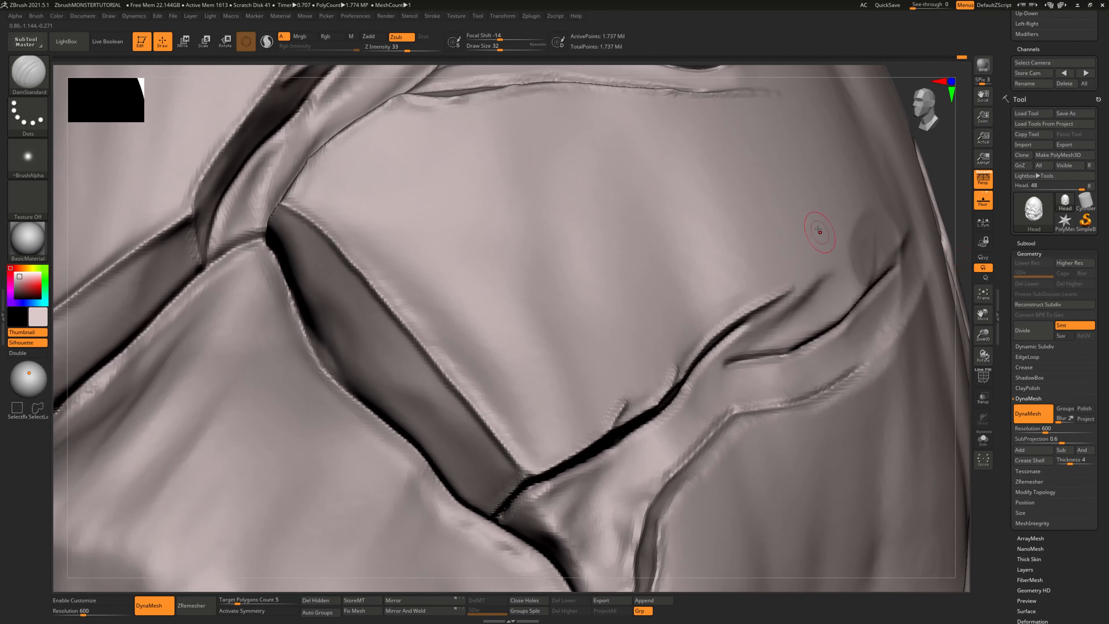
{"action": "mouse_move", "coordinate": [932, 165]}
{"action": "right_mouse_down", "text": "alt"}
{"action": "mouse_move", "coordinate": [675, 216]}
{"action": "mouse_move", "coordinate": [803, 200]}
{"action": "right_mouse_up", "text": "alt"}
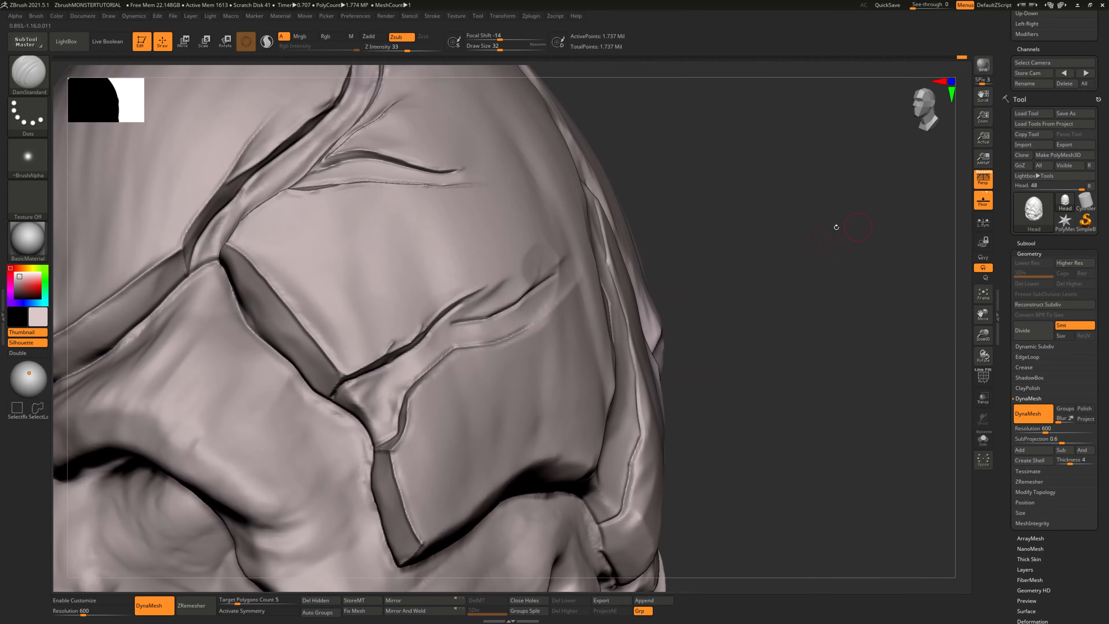
{"action": "right_click_drag", "start_coordinate": [817, 273], "coordinate": [839, 300]}
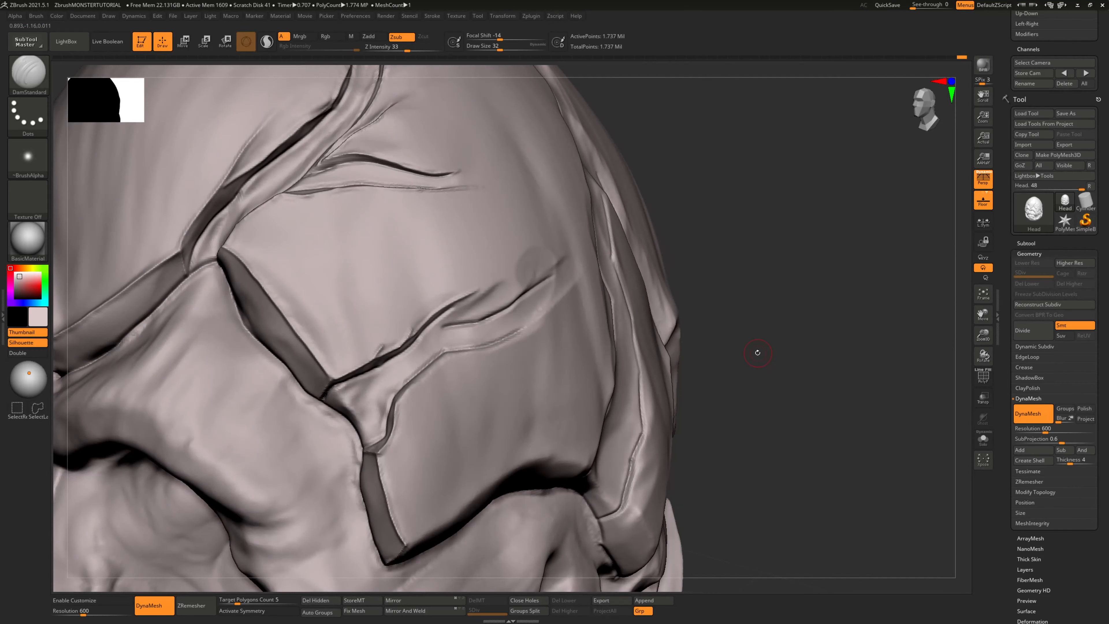
{"action": "left_click_drag", "start_coordinate": [395, 403], "coordinate": [434, 363]}
{"action": "mouse_move", "coordinate": [642, 325]}
{"action": "right_mouse_down"}
{"action": "mouse_move", "coordinate": [748, 312]}
{"action": "mouse_move", "coordinate": [700, 312]}
{"action": "right_mouse_up"}
{"action": "mouse_move", "coordinate": [770, 343]}
{"action": "left_mouse_down"}
{"action": "mouse_move", "coordinate": [740, 377]}
{"action": "mouse_move", "coordinate": [752, 362]}
{"action": "left_mouse_up"}
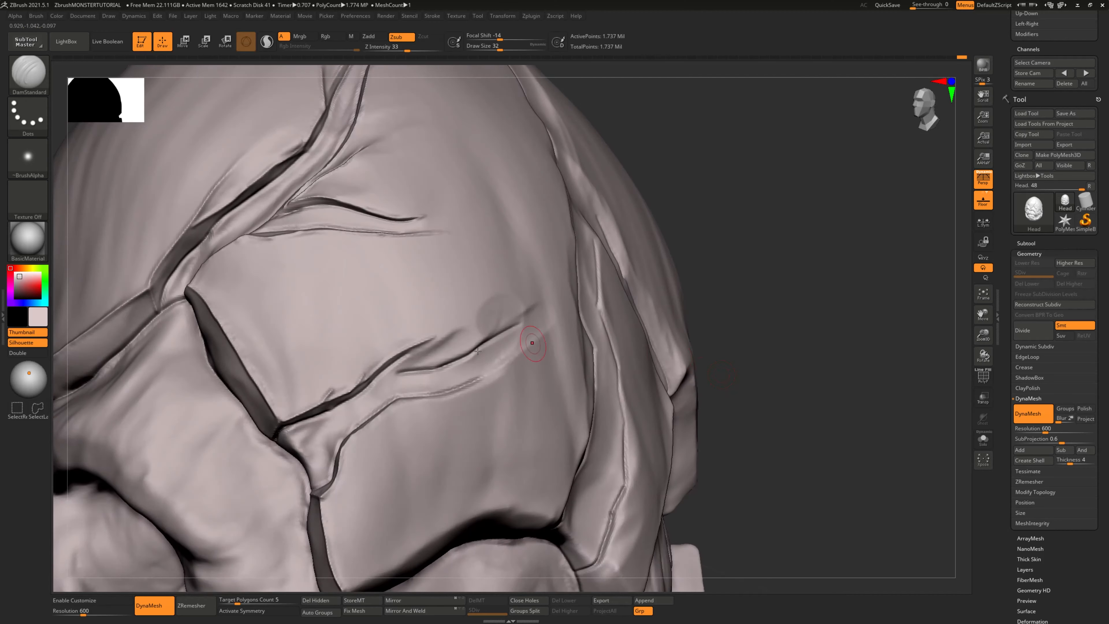
{"action": "left_click_drag", "start_coordinate": [403, 367], "coordinate": [439, 363]}
{"action": "left_click_drag", "start_coordinate": [503, 329], "coordinate": [526, 309]}
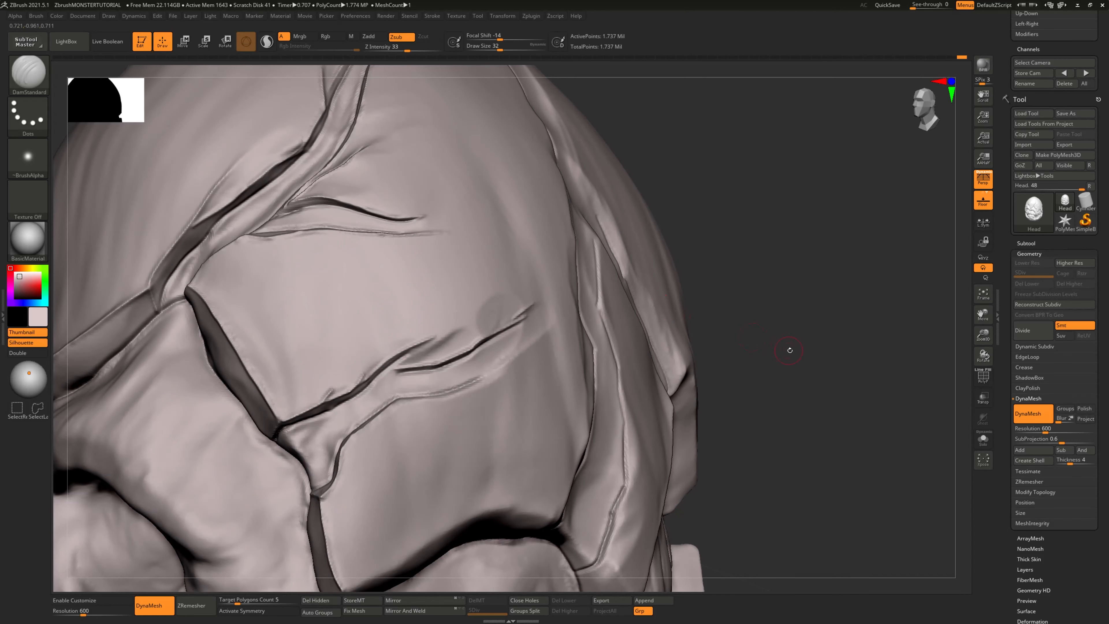
{"action": "left_click_drag", "start_coordinate": [790, 347], "coordinate": [751, 362]}
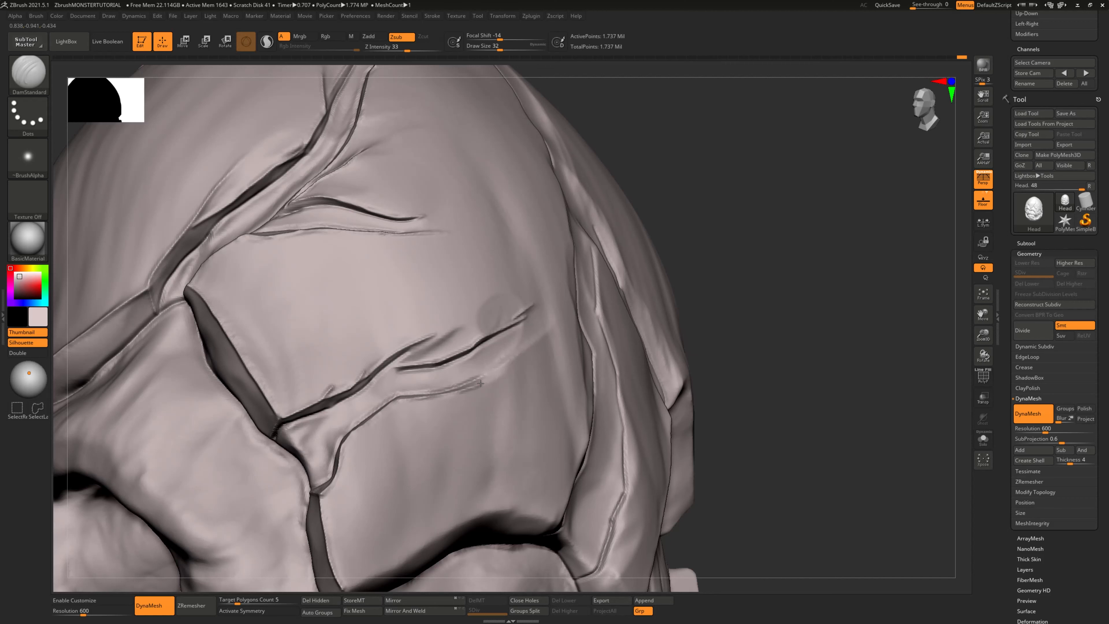
Step: Sharpen the lower edge of the left temple plate and the crack edge rising behind it
{"action": "mouse_move", "coordinate": [718, 347]}
{"action": "left_mouse_down", "text": "alt"}
{"action": "mouse_move", "coordinate": [740, 386]}
{"action": "mouse_move", "coordinate": [726, 339]}
{"action": "mouse_move", "coordinate": [731, 375]}
{"action": "mouse_move", "coordinate": [705, 348]}
{"action": "left_mouse_up", "text": "alt"}
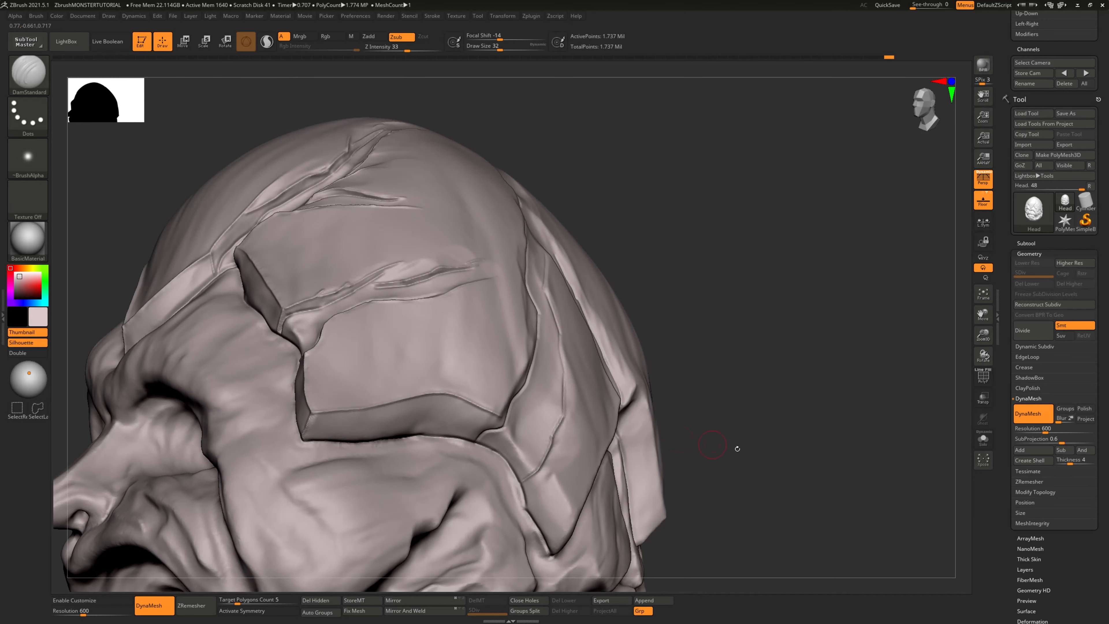
{"action": "left_click_drag", "start_coordinate": [737, 448], "coordinate": [348, 419]}
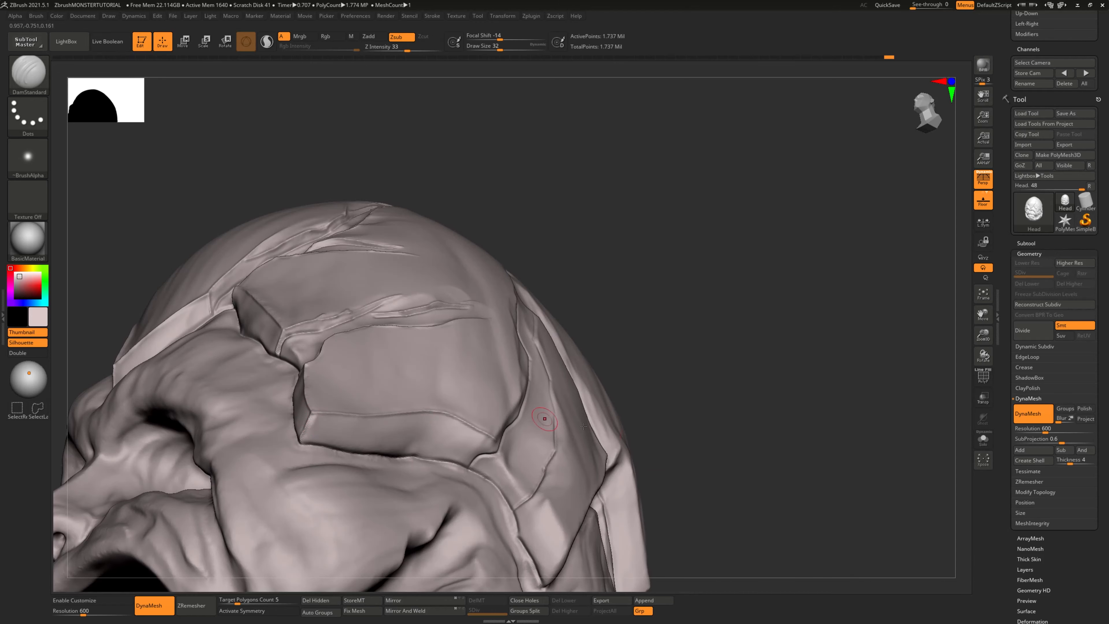
{"action": "left_click_drag", "start_coordinate": [693, 454], "coordinate": [564, 434], "text": "alt"}
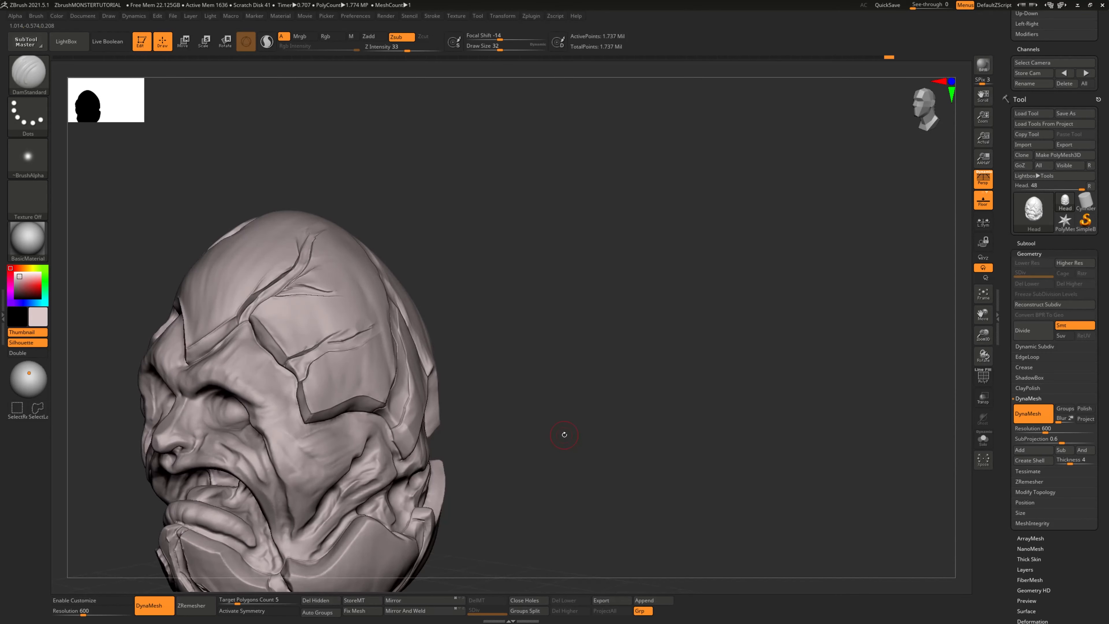
{"action": "left_click_drag", "start_coordinate": [531, 488], "coordinate": [332, 284]}
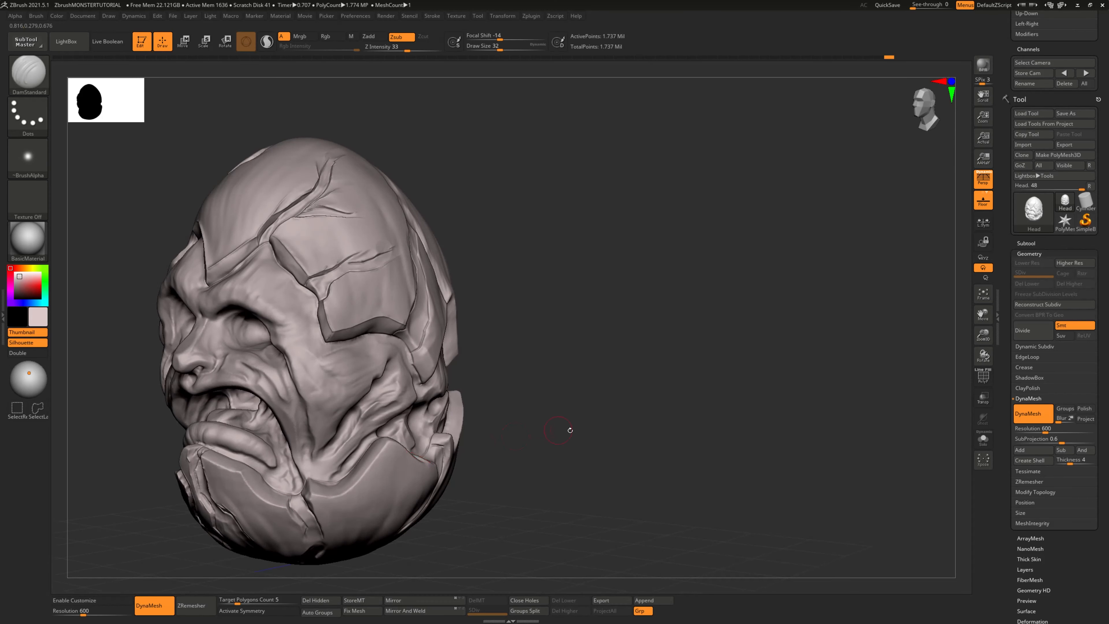
{"action": "left_click_drag", "start_coordinate": [570, 431], "coordinate": [540, 364], "text": "alt"}
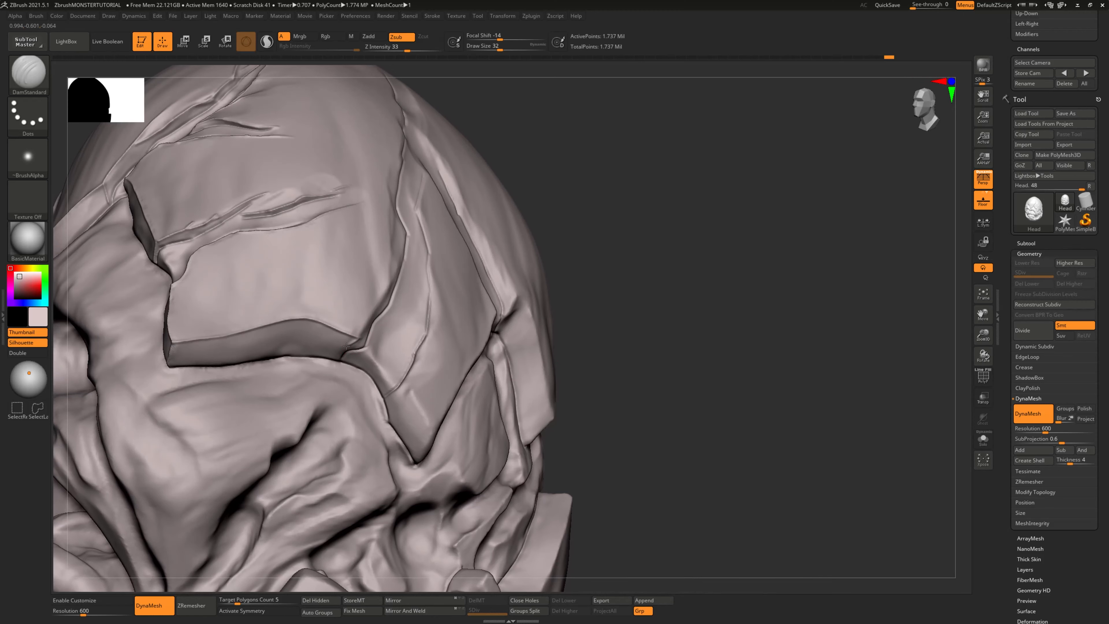
{"action": "left_click_drag", "start_coordinate": [379, 348], "coordinate": [304, 419]}
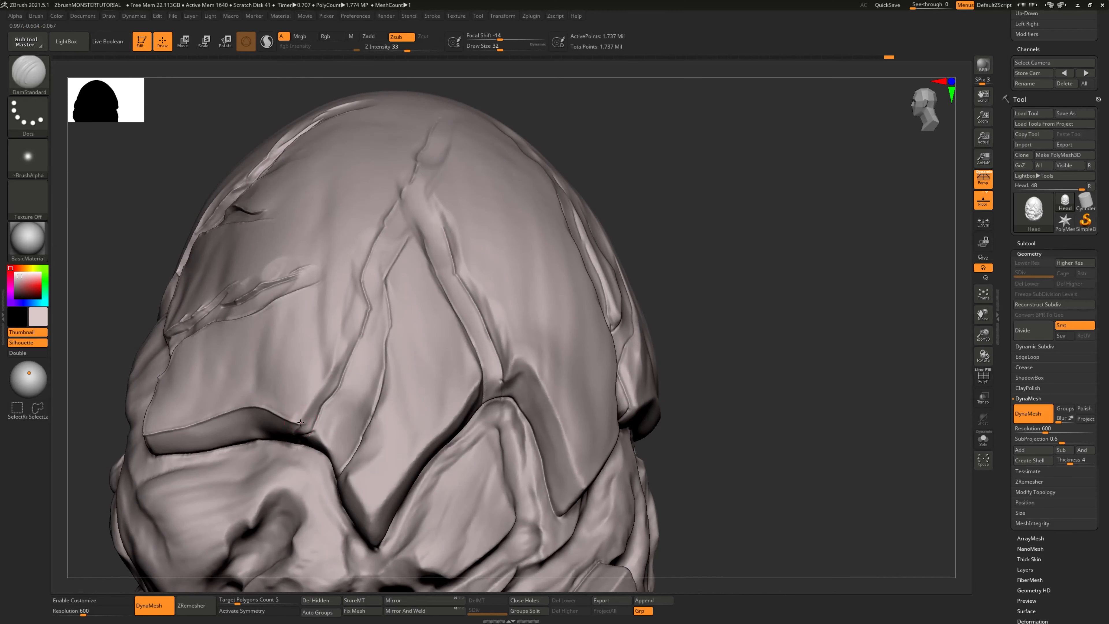
{"action": "left_click_drag", "start_coordinate": [333, 371], "coordinate": [350, 342]}
{"action": "mouse_move", "coordinate": [655, 288]}
{"action": "left_mouse_down"}
{"action": "mouse_move", "coordinate": [560, 275]}
{"action": "mouse_move", "coordinate": [629, 248]}
{"action": "left_mouse_up"}
{"action": "left_click_drag", "start_coordinate": [347, 255], "coordinate": [337, 343]}
{"action": "left_click_drag", "start_coordinate": [668, 259], "coordinate": [715, 326]}
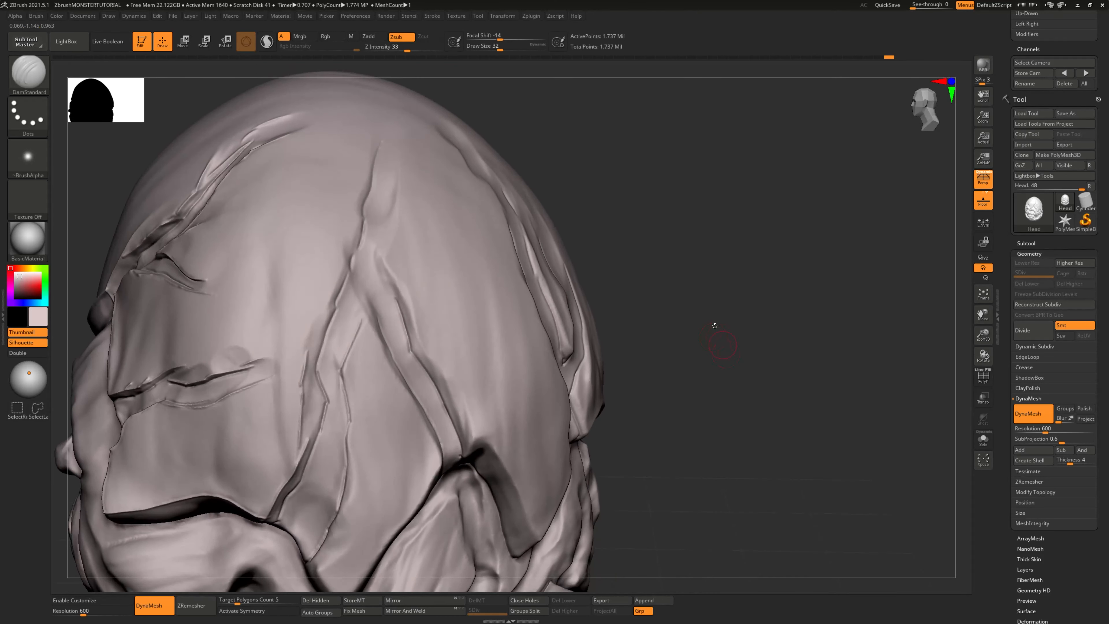
Step: Carve a deep crease from the upper tip of the crack behind the temple down to its bend
{"action": "left_click_drag", "start_coordinate": [376, 146], "coordinate": [327, 310]}
{"action": "key", "text": "ctrl+z"}
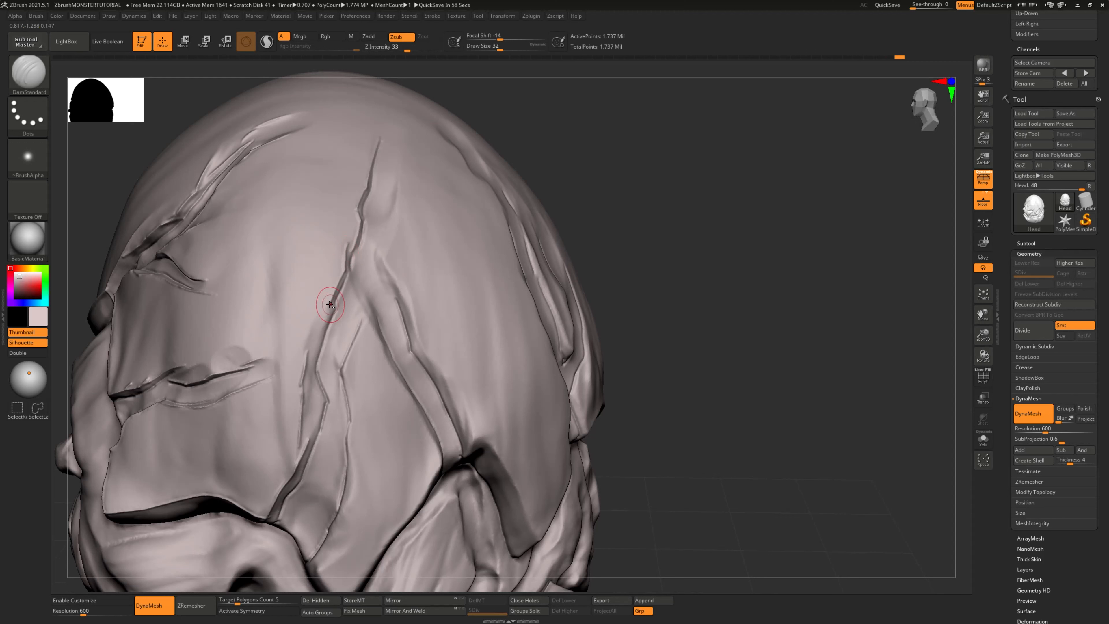
{"action": "mouse_move", "coordinate": [331, 309]}
{"action": "left_mouse_down"}
{"action": "mouse_move", "coordinate": [312, 374]}
{"action": "mouse_move", "coordinate": [322, 407]}
{"action": "left_mouse_up"}
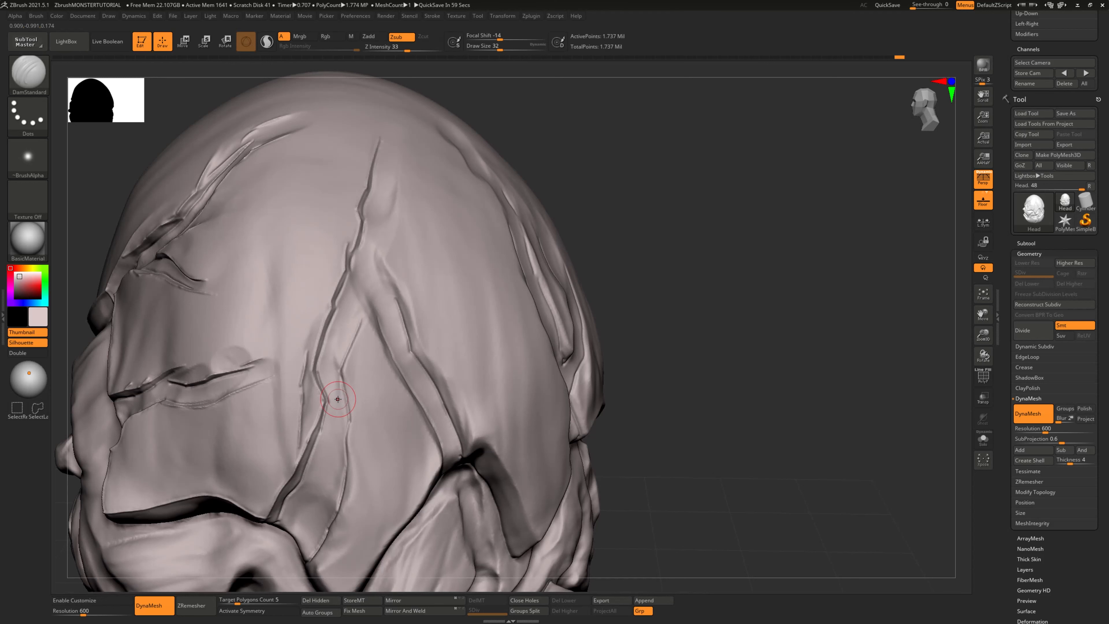
Step: Carve the thin parallel crack along the front of the pointed plate behind the temple, down to the plate's lower edge
{"action": "mouse_move", "coordinate": [723, 418]}
{"action": "left_mouse_down"}
{"action": "mouse_move", "coordinate": [701, 339]}
{"action": "mouse_move", "coordinate": [629, 272]}
{"action": "left_mouse_up"}
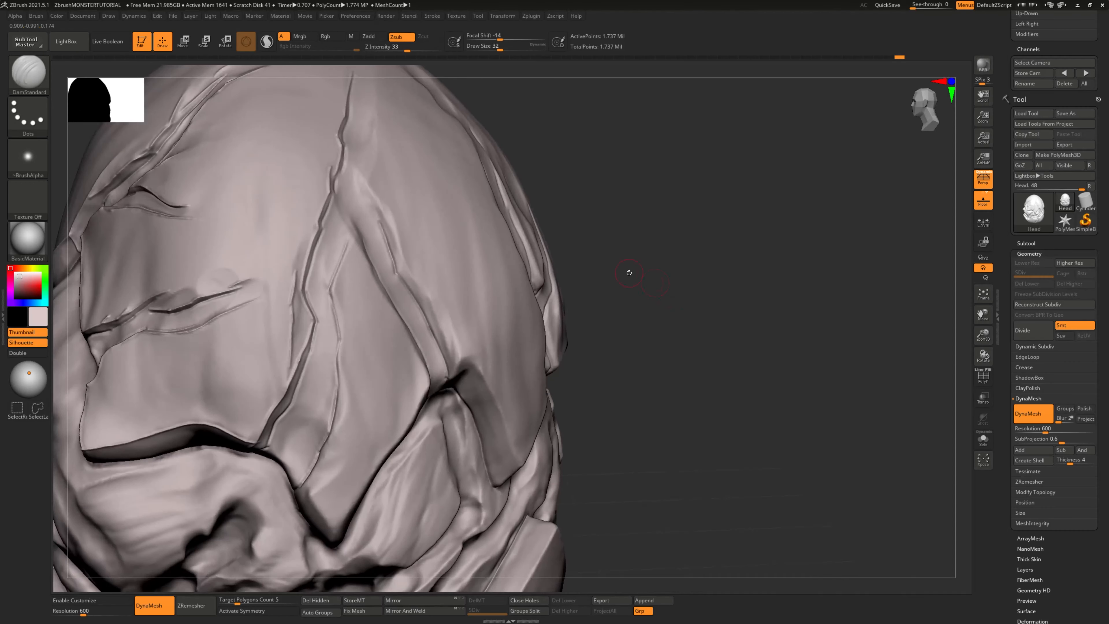
{"action": "mouse_move", "coordinate": [349, 240]}
{"action": "left_mouse_down"}
{"action": "mouse_move", "coordinate": [332, 294]}
{"action": "mouse_move", "coordinate": [338, 356]}
{"action": "left_mouse_up"}
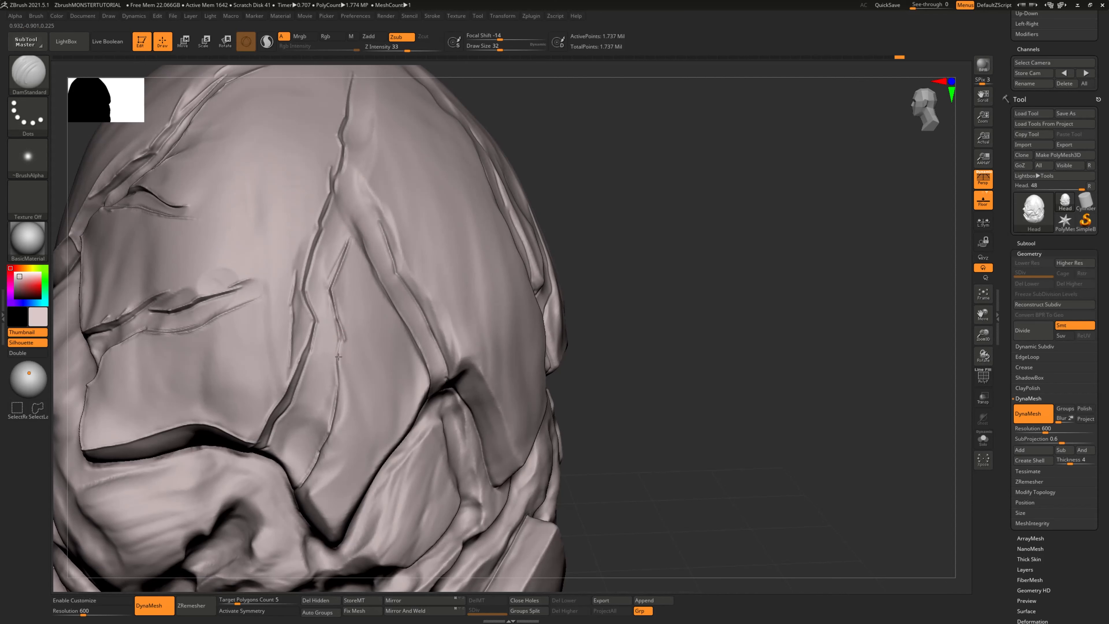
{"action": "left_click_drag", "start_coordinate": [680, 309], "coordinate": [601, 249]}
{"action": "mouse_move", "coordinate": [329, 314]}
{"action": "left_mouse_down"}
{"action": "mouse_move", "coordinate": [338, 362]}
{"action": "mouse_move", "coordinate": [322, 395]}
{"action": "left_mouse_up"}
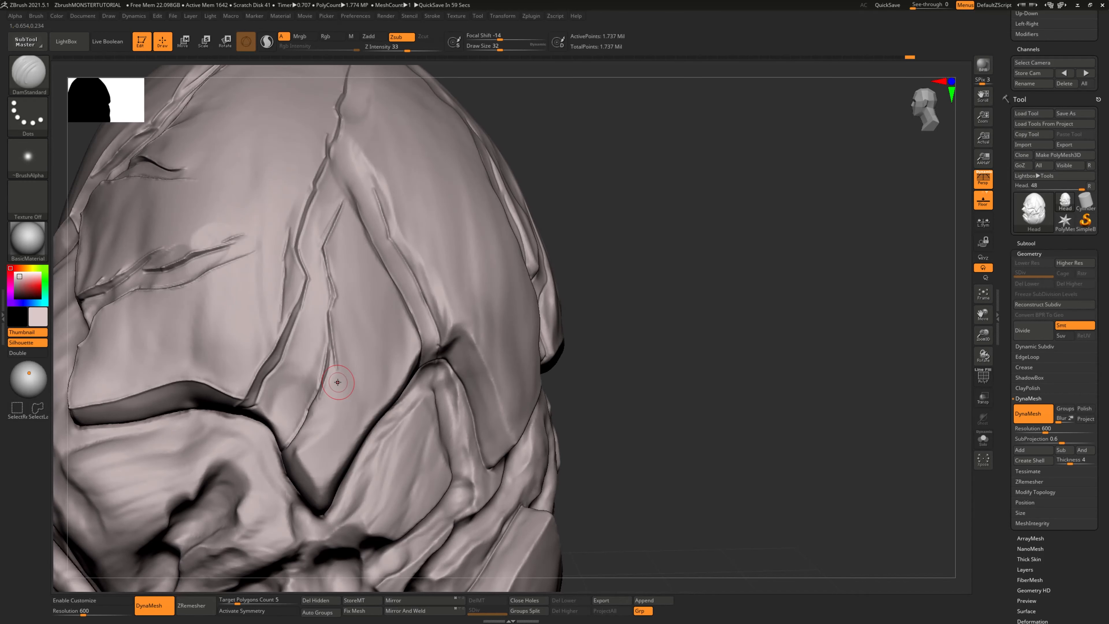
{"action": "left_click_drag", "start_coordinate": [681, 404], "coordinate": [673, 357]}
{"action": "left_click_drag", "start_coordinate": [309, 353], "coordinate": [301, 362]}
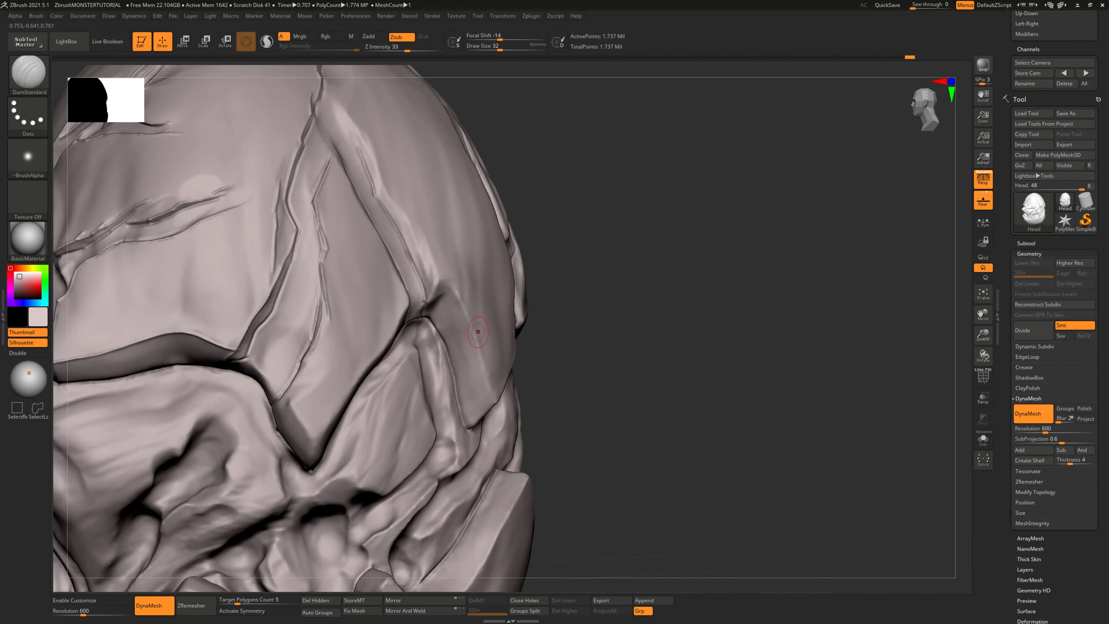
{"action": "left_click_drag", "start_coordinate": [624, 336], "coordinate": [668, 325]}
{"action": "left_click_drag", "start_coordinate": [303, 366], "coordinate": [288, 392]}
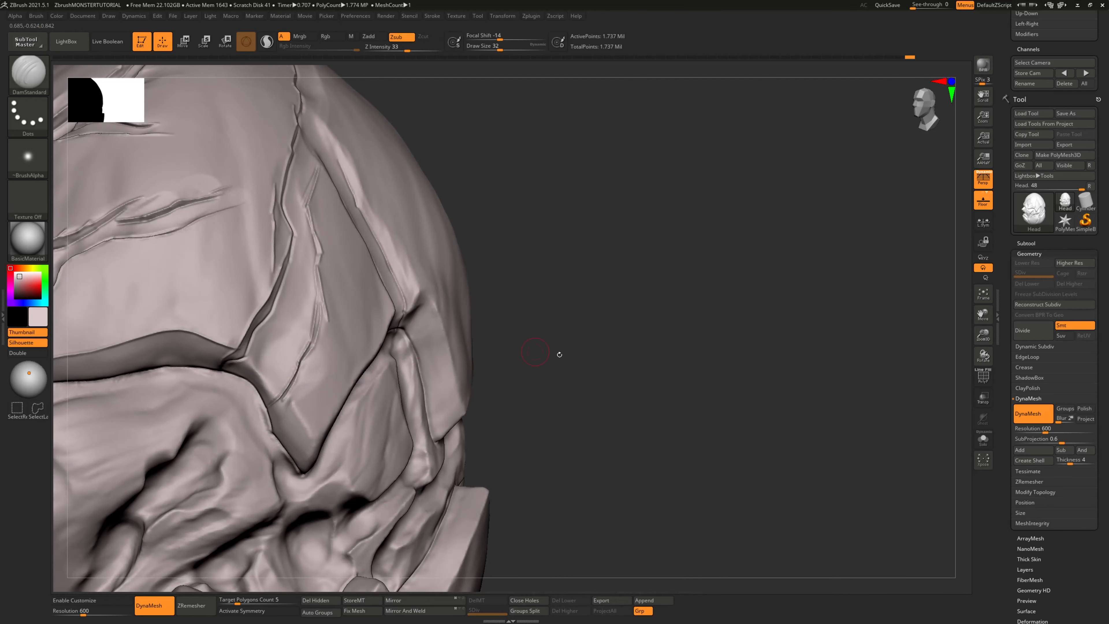
Step: Sharpen the lower edges of the pointed plate behind the temple, from its tip up to the rear notch
{"action": "left_click_drag", "start_coordinate": [560, 354], "coordinate": [563, 314]}
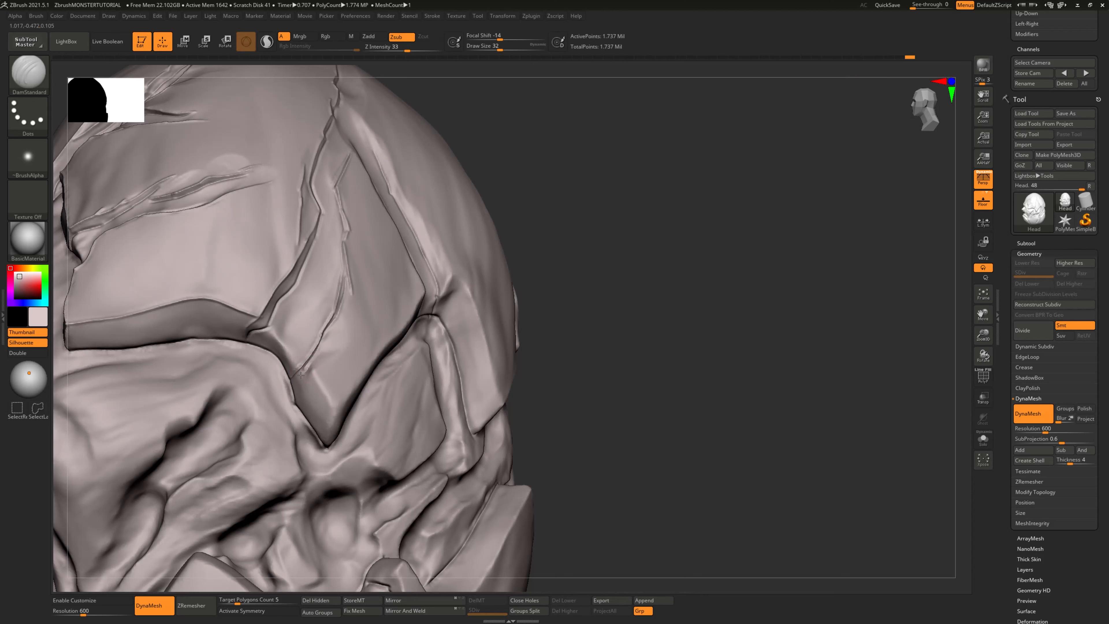
{"action": "mouse_move", "coordinate": [577, 332]}
{"action": "left_mouse_down"}
{"action": "mouse_move", "coordinate": [328, 371]}
{"action": "mouse_move", "coordinate": [384, 371]}
{"action": "left_mouse_up"}
{"action": "left_click_drag", "start_coordinate": [622, 329], "coordinate": [624, 376]}
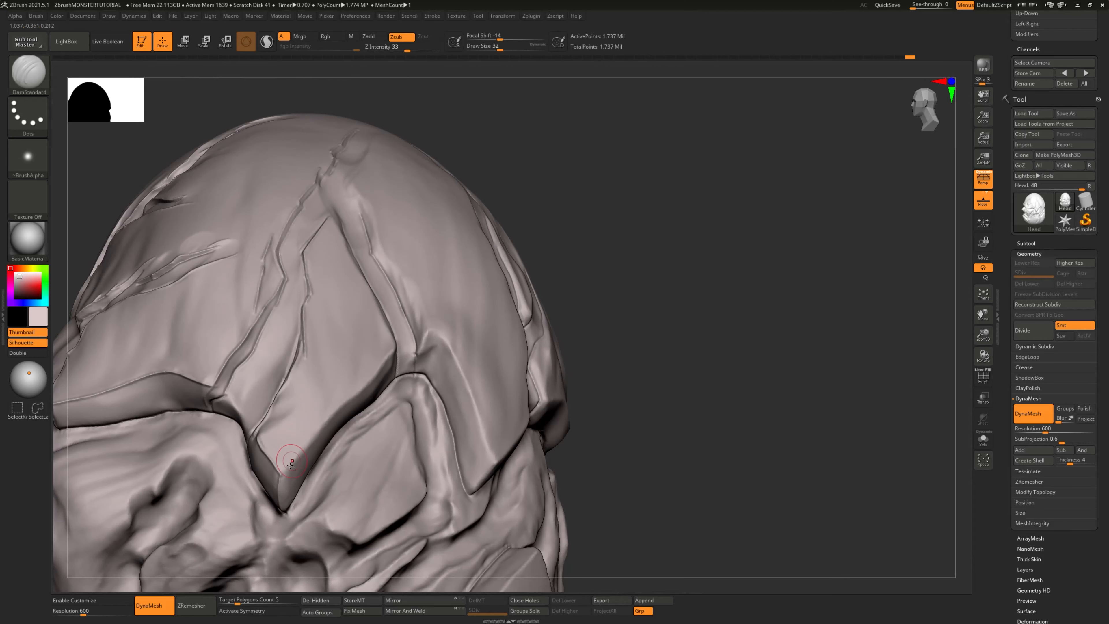
{"action": "left_click", "coordinate": [319, 418]}
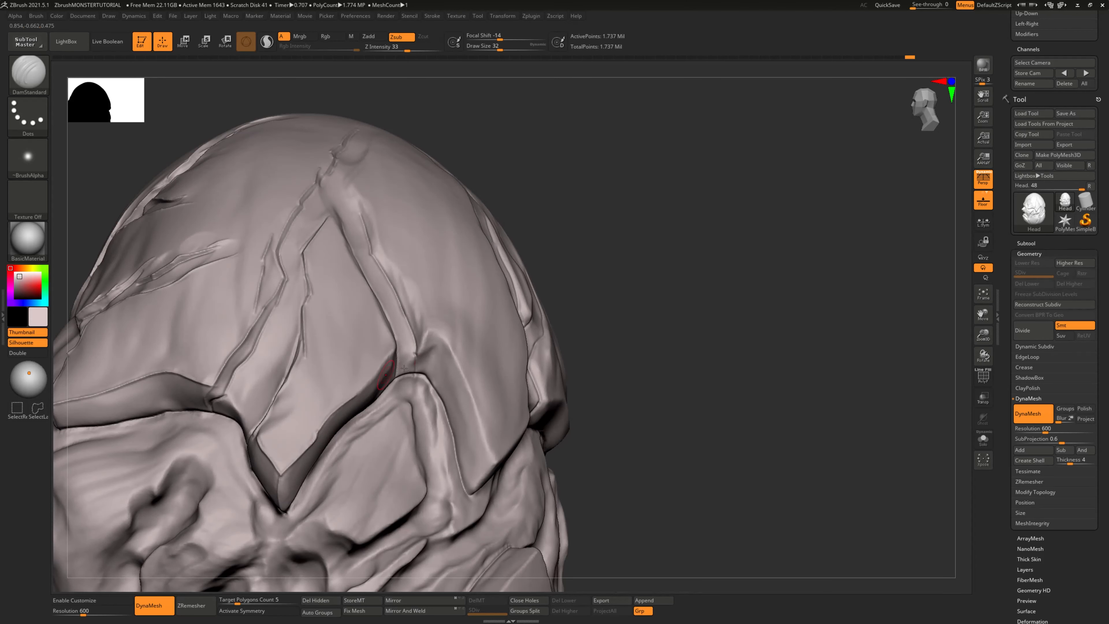
{"action": "left_click_drag", "start_coordinate": [590, 384], "coordinate": [624, 384]}
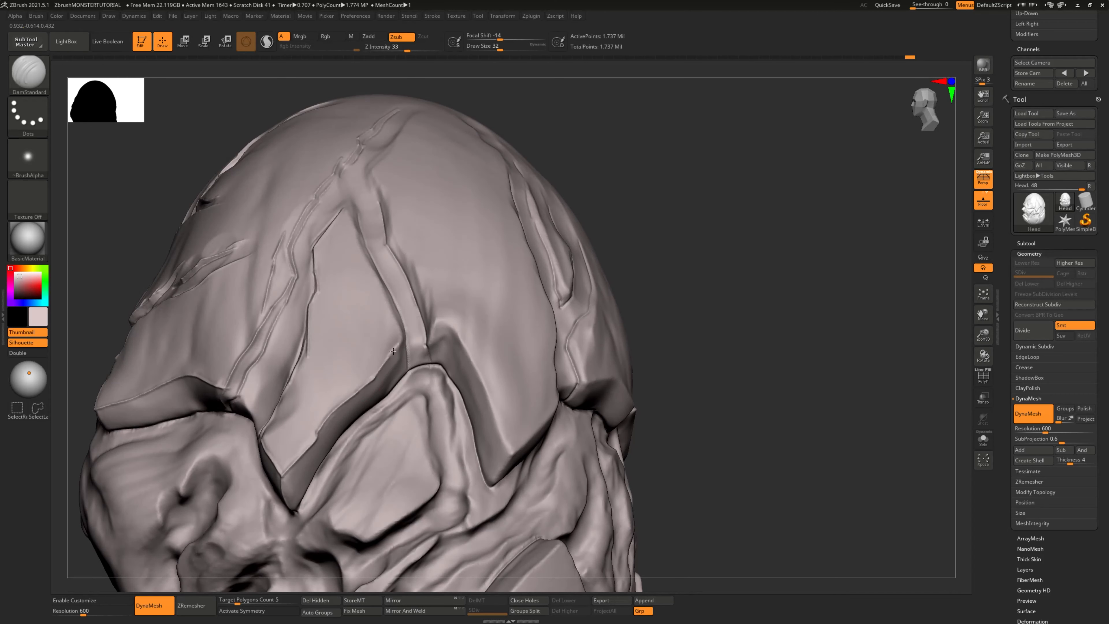
{"action": "left_click_drag", "start_coordinate": [700, 361], "coordinate": [697, 391]}
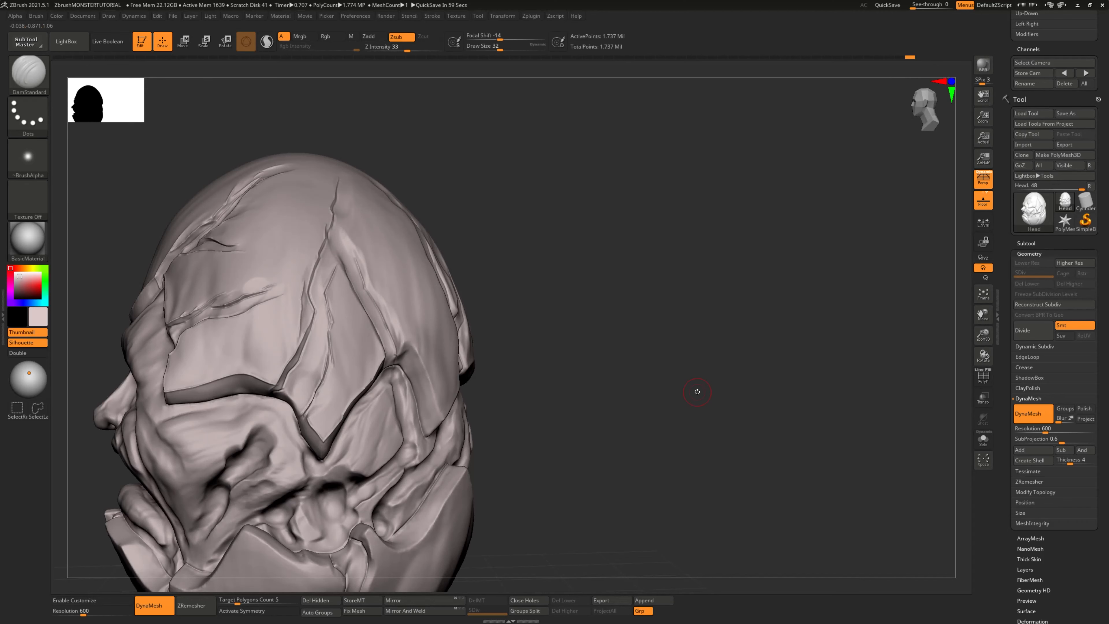
Step: Carve sharp edges along the rear branch of the crack, from the fork down to the notch behind the pointed plate
{"action": "left_click_drag", "start_coordinate": [616, 376], "coordinate": [683, 364]}
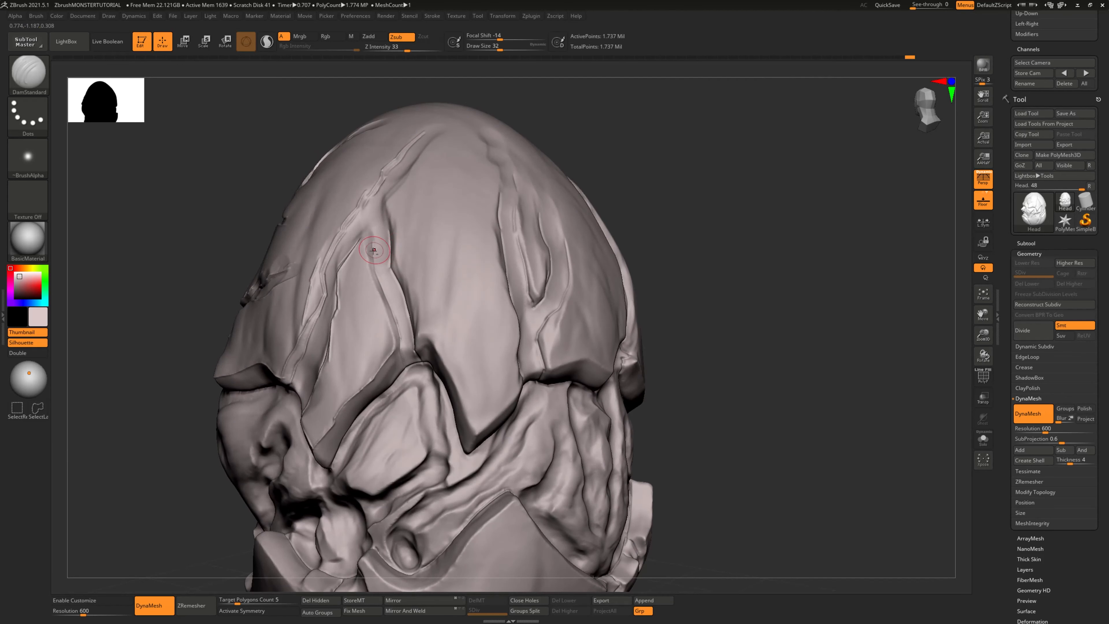
{"action": "left_click_drag", "start_coordinate": [370, 247], "coordinate": [370, 296]}
{"action": "left_click_drag", "start_coordinate": [639, 206], "coordinate": [655, 199]}
{"action": "left_click_drag", "start_coordinate": [372, 276], "coordinate": [376, 278]}
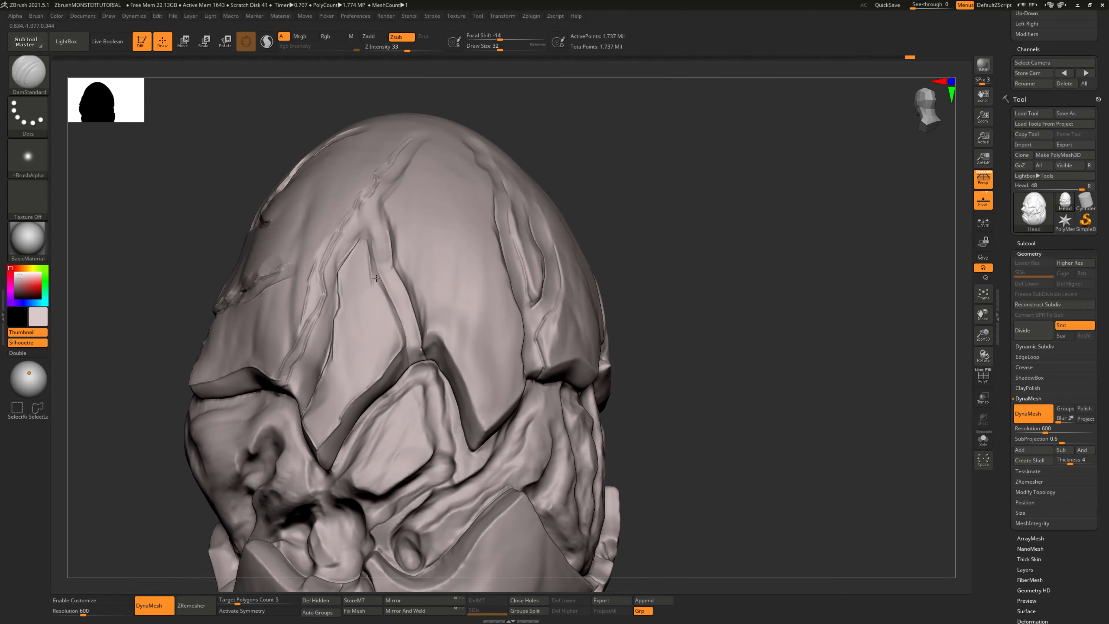
{"action": "left_click_drag", "start_coordinate": [399, 328], "coordinate": [408, 342]}
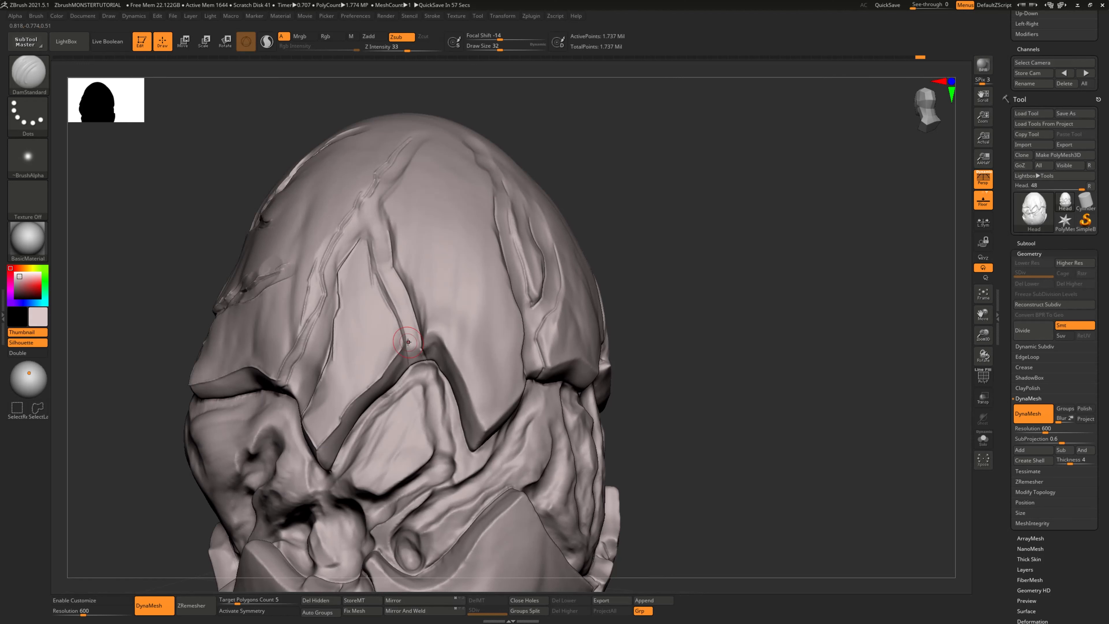
{"action": "left_click_drag", "start_coordinate": [747, 404], "coordinate": [673, 388], "text": "alt"}
{"action": "left_click_drag", "start_coordinate": [496, 299], "coordinate": [533, 228]}
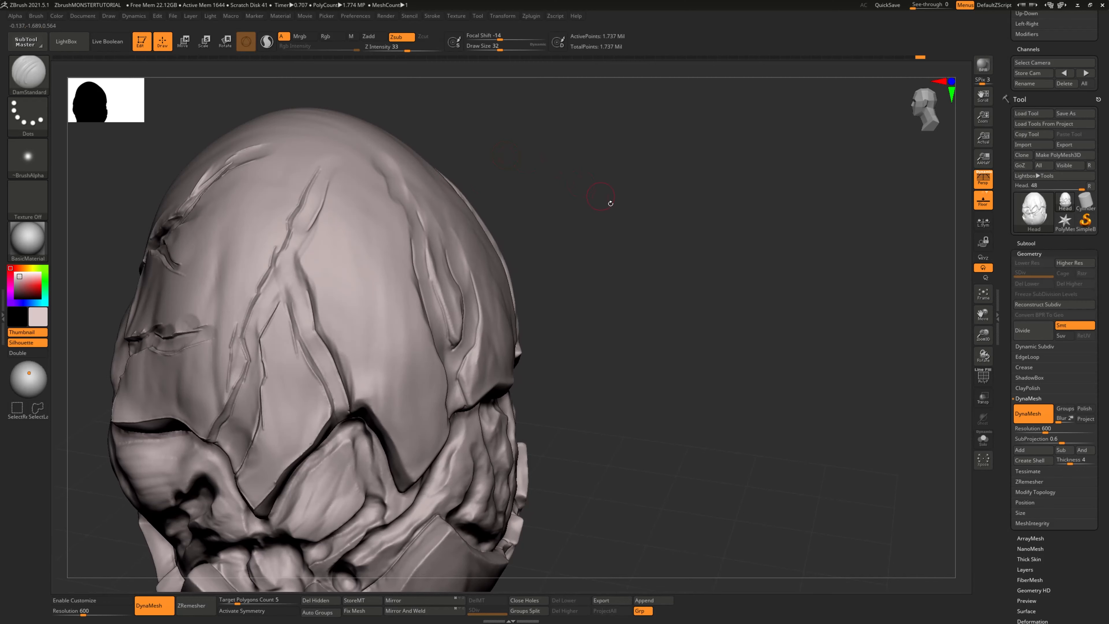
{"action": "left_click_drag", "start_coordinate": [609, 203], "coordinate": [595, 247]}
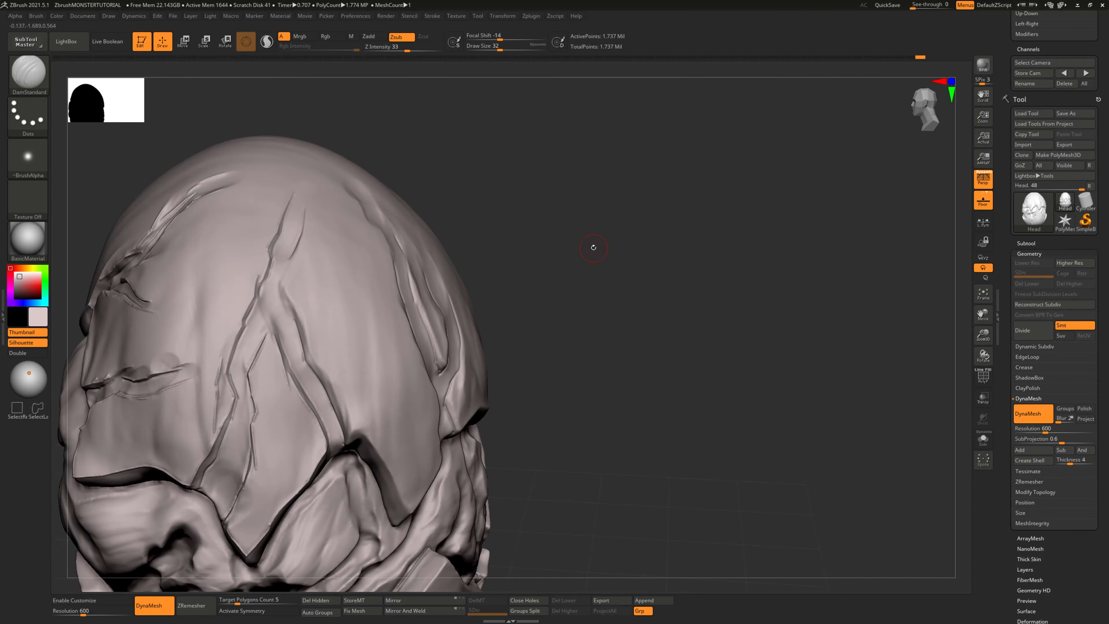
Step: Refine the upper tip of the crack behind the temple and sharpen its rear branch toward the notch, undoing one stray stroke
{"action": "left_click_drag", "start_coordinate": [309, 210], "coordinate": [304, 226]}
{"action": "left_click_drag", "start_coordinate": [294, 266], "coordinate": [277, 295]}
{"action": "key", "text": "ctrl+z"}
{"action": "mouse_move", "coordinate": [622, 408]}
{"action": "left_mouse_down"}
{"action": "mouse_move", "coordinate": [626, 347]}
{"action": "mouse_move", "coordinate": [567, 298]}
{"action": "left_mouse_up"}
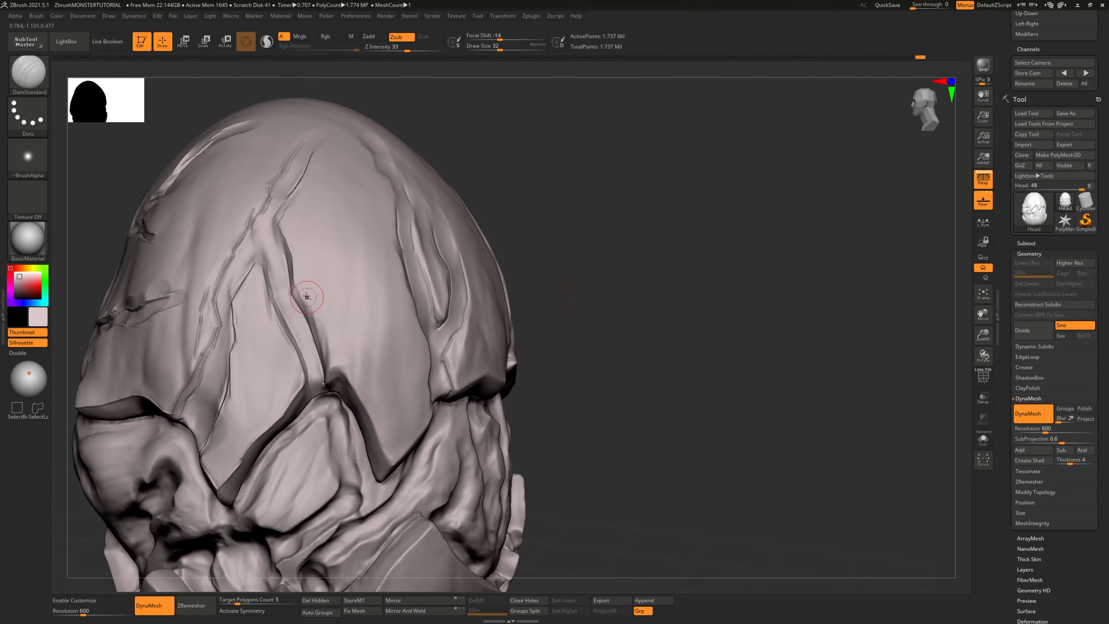
{"action": "left_click_drag", "start_coordinate": [313, 321], "coordinate": [324, 345]}
{"action": "left_click_drag", "start_coordinate": [651, 436], "coordinate": [636, 384]}
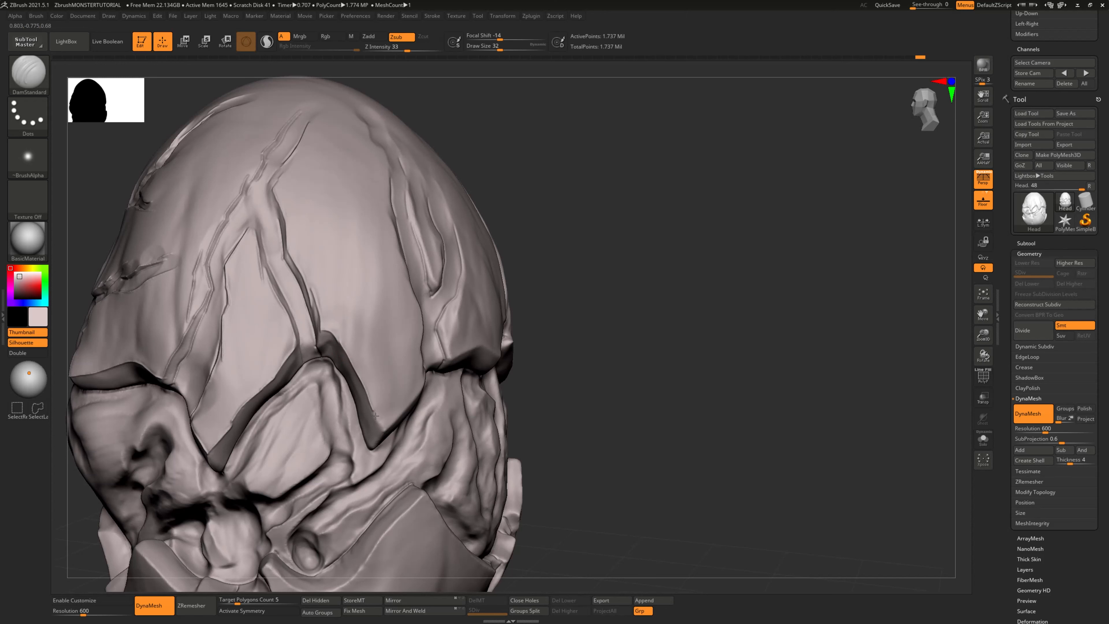
Step: Sharpen the lower edge of the plate behind the rear notch at its pointed tip
{"action": "left_click_drag", "start_coordinate": [375, 415], "coordinate": [382, 429]}
{"action": "mouse_move", "coordinate": [613, 471]}
{"action": "left_mouse_down", "text": "alt"}
{"action": "mouse_move", "coordinate": [602, 384]}
{"action": "mouse_move", "coordinate": [607, 404]}
{"action": "mouse_move", "coordinate": [636, 404]}
{"action": "mouse_move", "coordinate": [598, 411]}
{"action": "left_mouse_up", "text": "alt"}
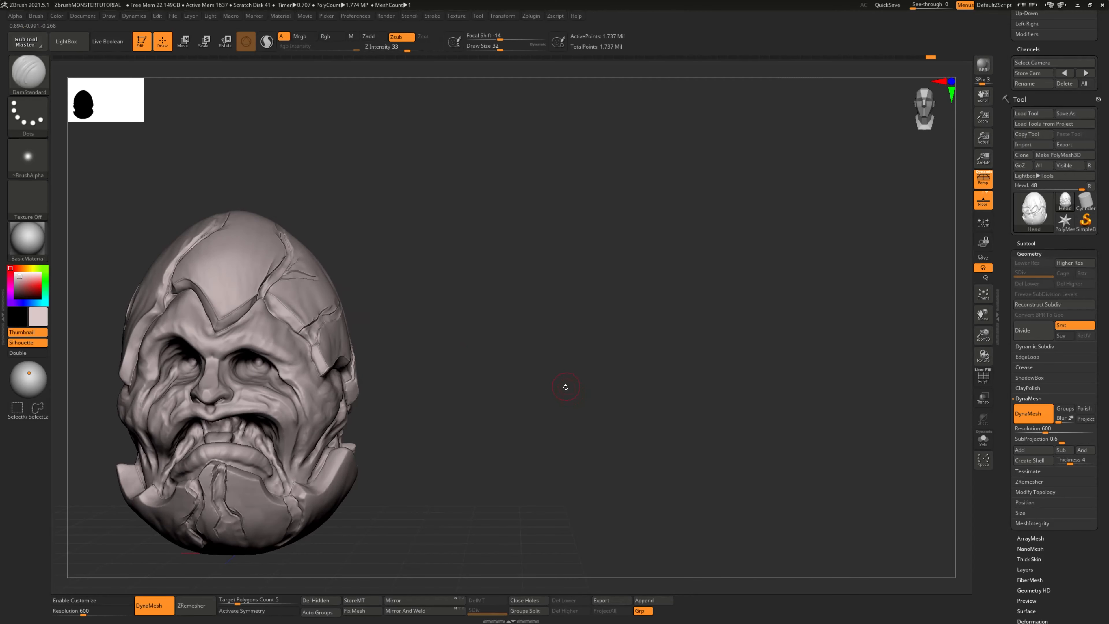
{"action": "left_click_drag", "start_coordinate": [520, 378], "coordinate": [553, 367], "text": "alt"}
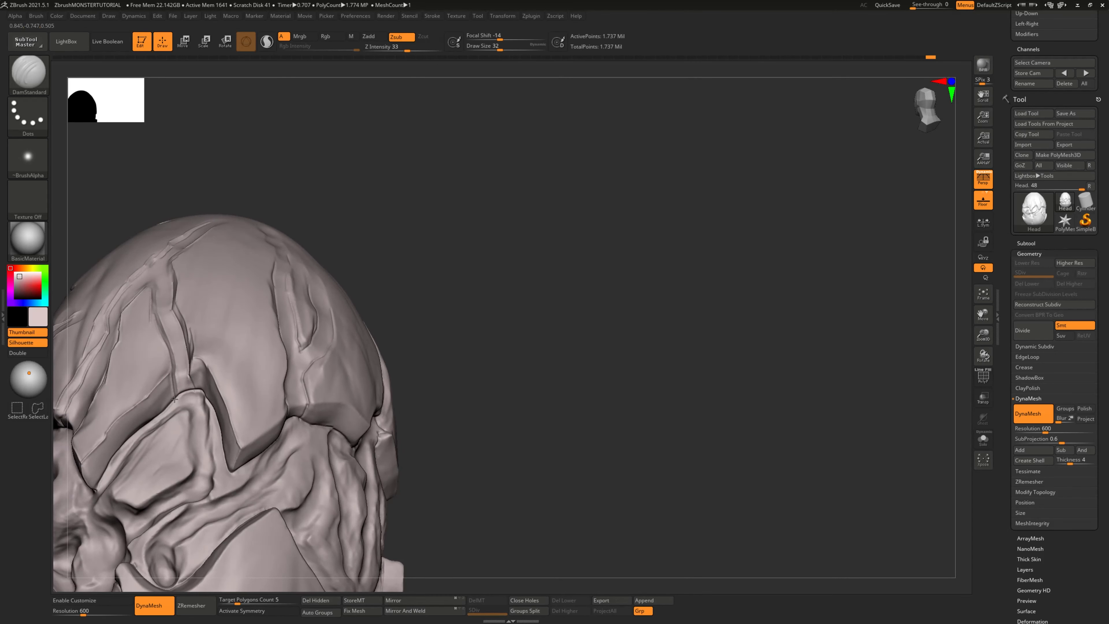
{"action": "left_click_drag", "start_coordinate": [362, 313], "coordinate": [480, 301]}
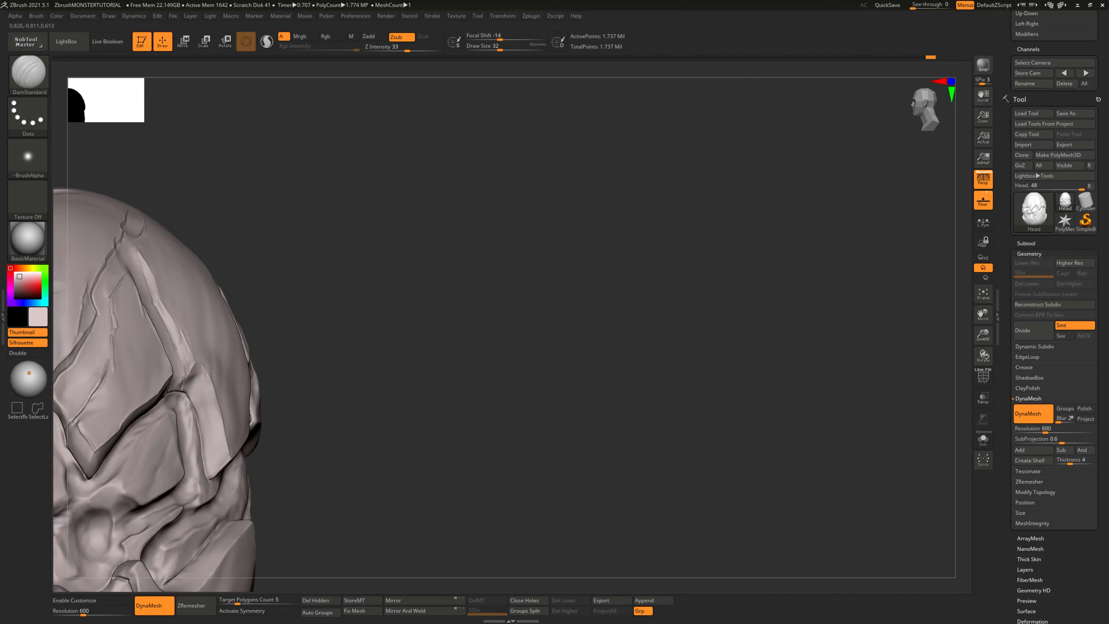
{"action": "left_click_drag", "start_coordinate": [408, 349], "coordinate": [273, 417]}
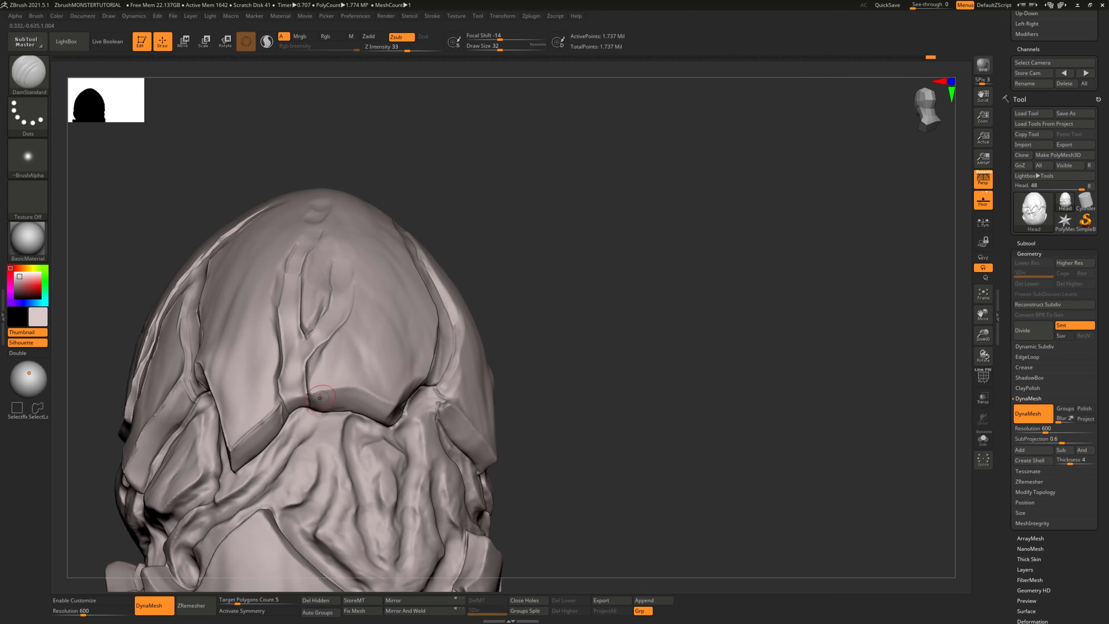
Step: Carve a sharp crease along the outer edge of the crack on the back of the head, down toward the skull plate's lower edge
{"action": "left_click_drag", "start_coordinate": [590, 314], "coordinate": [591, 365], "text": "alt"}
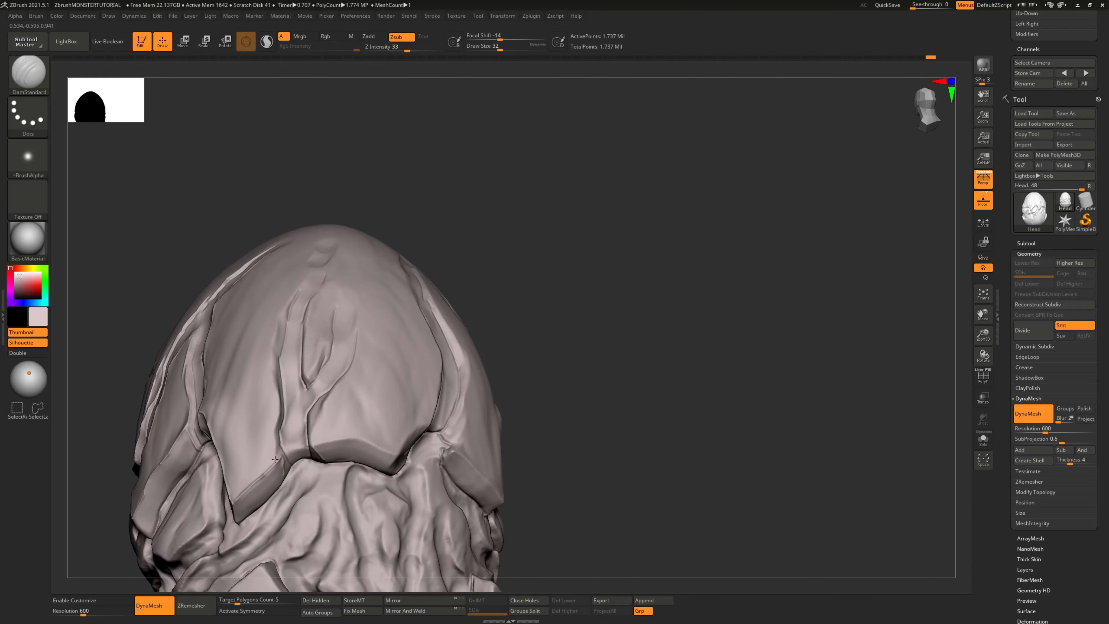
{"action": "left_click_drag", "start_coordinate": [463, 310], "coordinate": [501, 290]}
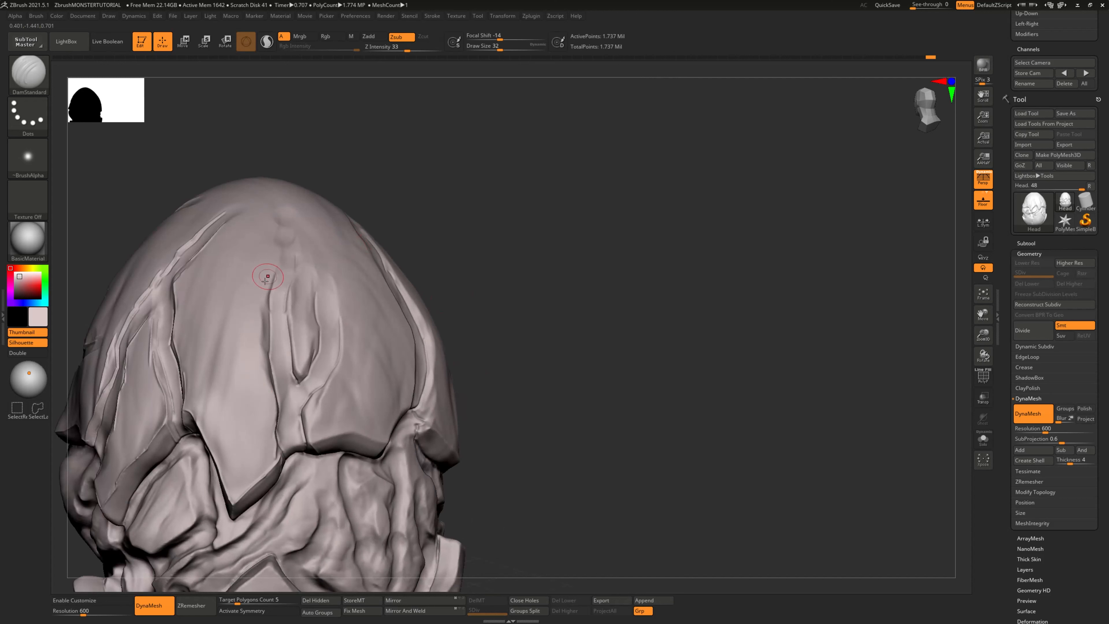
{"action": "left_click_drag", "start_coordinate": [273, 269], "coordinate": [266, 371]}
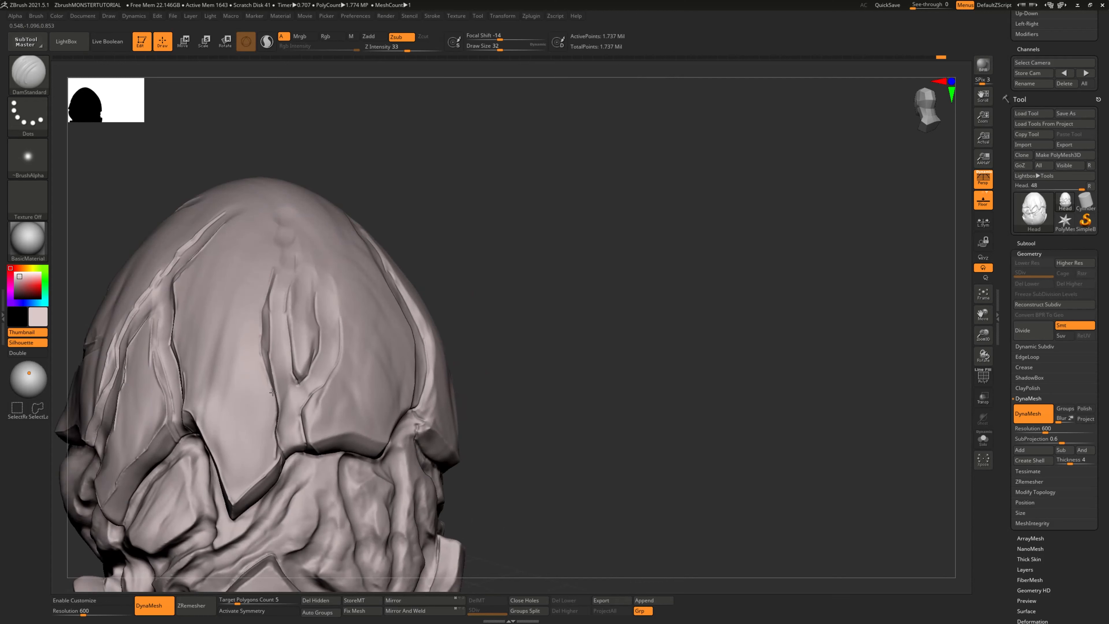
{"action": "left_click_drag", "start_coordinate": [520, 339], "coordinate": [472, 340]}
{"action": "left_click_drag", "start_coordinate": [264, 396], "coordinate": [269, 419]}
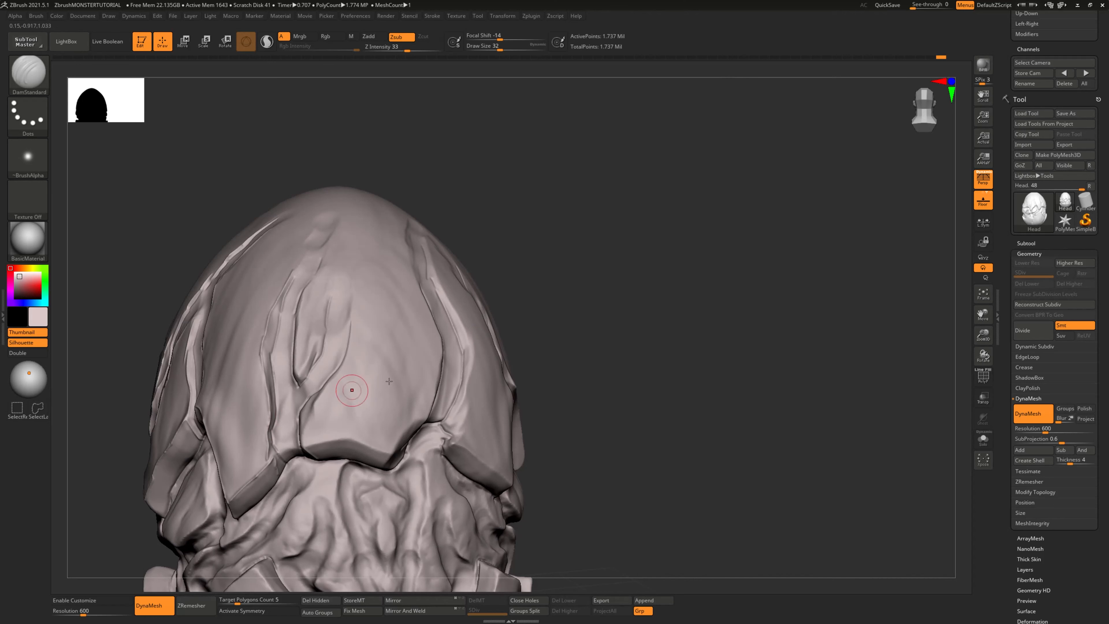
Step: Carve the inner edges of the U-shaped fork inside the back crack, from its lower bend up both branches
{"action": "mouse_move", "coordinate": [594, 397]}
{"action": "left_mouse_down"}
{"action": "mouse_move", "coordinate": [577, 416]}
{"action": "mouse_move", "coordinate": [585, 377]}
{"action": "mouse_move", "coordinate": [615, 390]}
{"action": "left_mouse_up"}
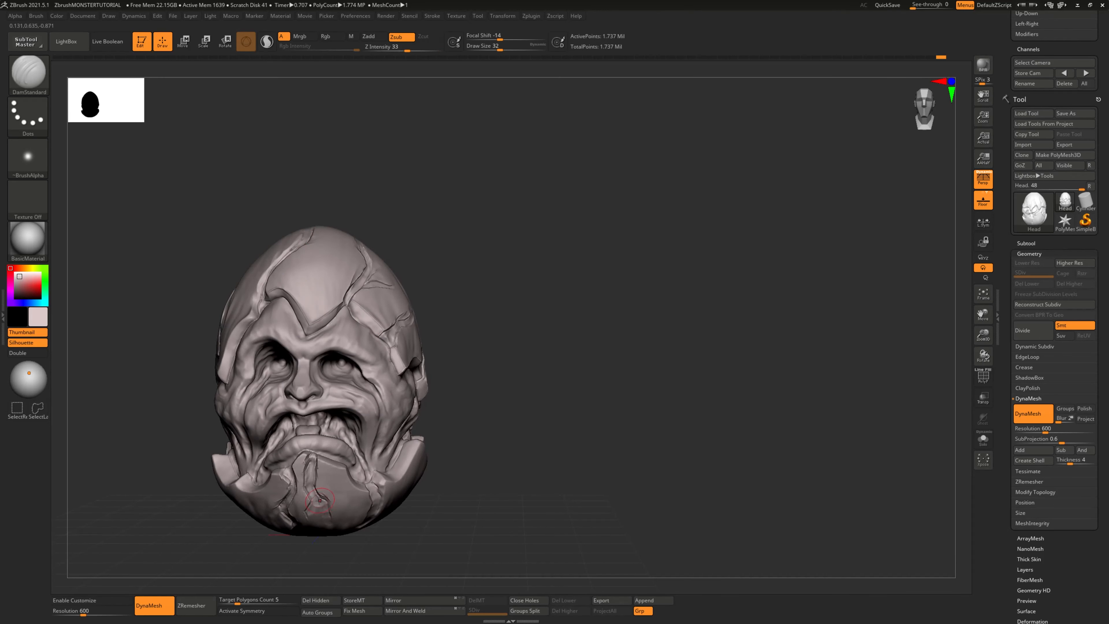
{"action": "left_click_drag", "start_coordinate": [597, 447], "coordinate": [266, 302]}
{"action": "left_click_drag", "start_coordinate": [572, 376], "coordinate": [583, 397]}
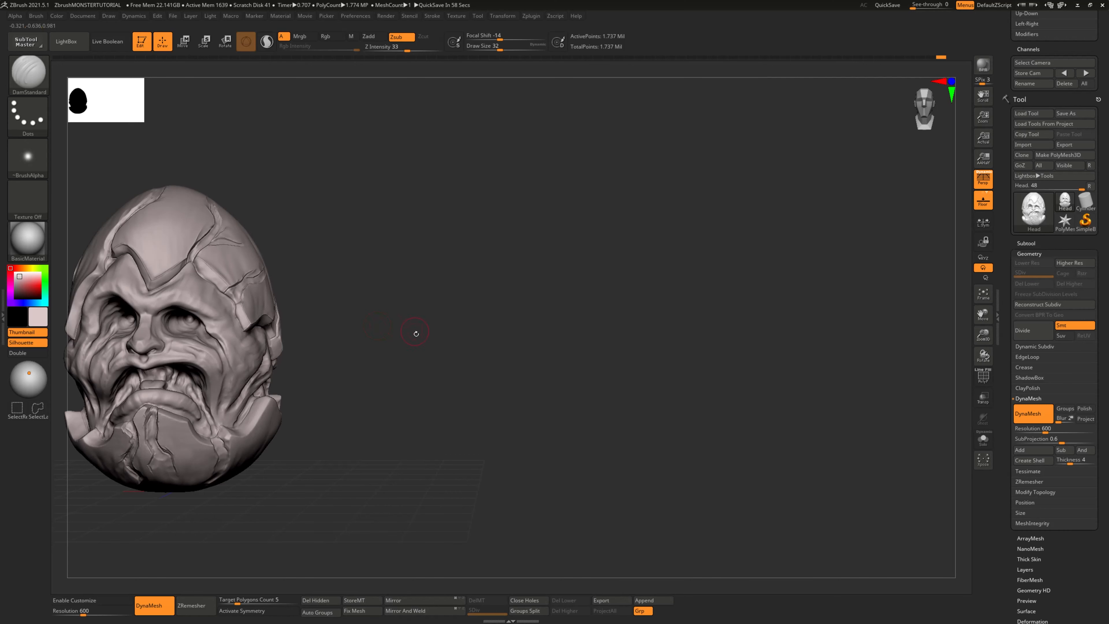
{"action": "left_click_drag", "start_coordinate": [416, 333], "coordinate": [252, 300]}
{"action": "left_click_drag", "start_coordinate": [399, 241], "coordinate": [336, 378]}
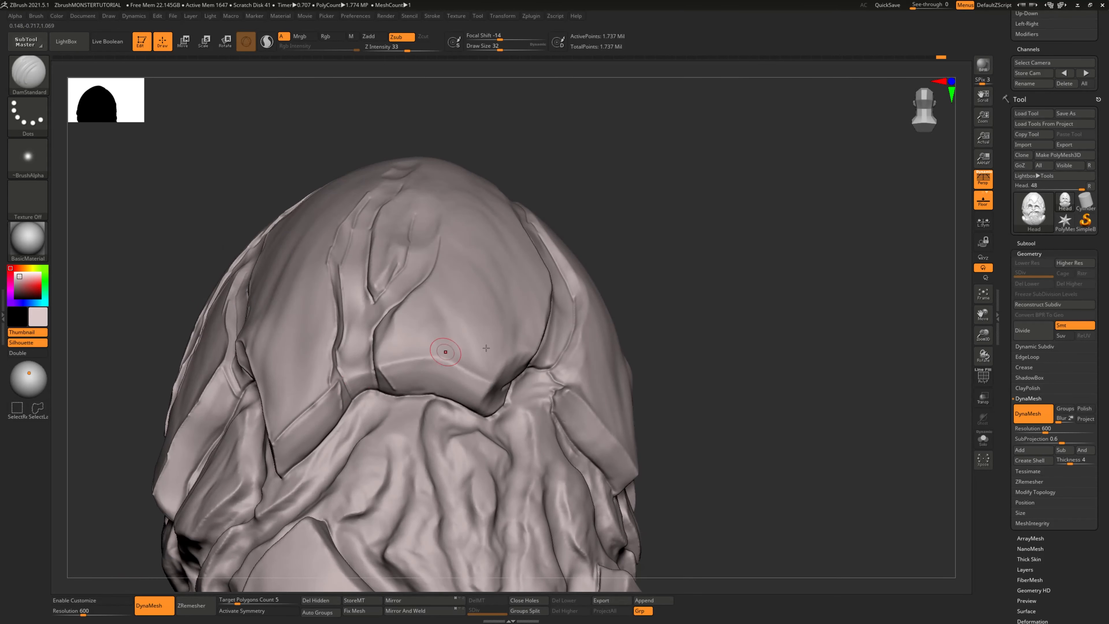
{"action": "left_click_drag", "start_coordinate": [752, 407], "coordinate": [655, 426]}
{"action": "left_click_drag", "start_coordinate": [602, 397], "coordinate": [507, 263]}
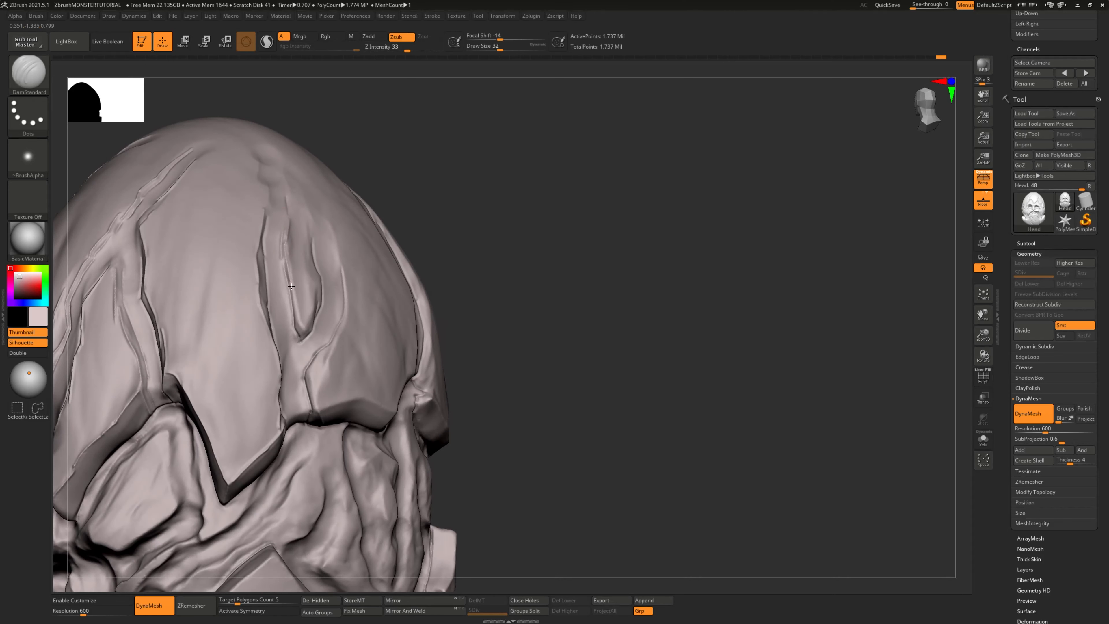
{"action": "left_click_drag", "start_coordinate": [297, 318], "coordinate": [300, 326]}
{"action": "left_click_drag", "start_coordinate": [581, 301], "coordinate": [467, 294]}
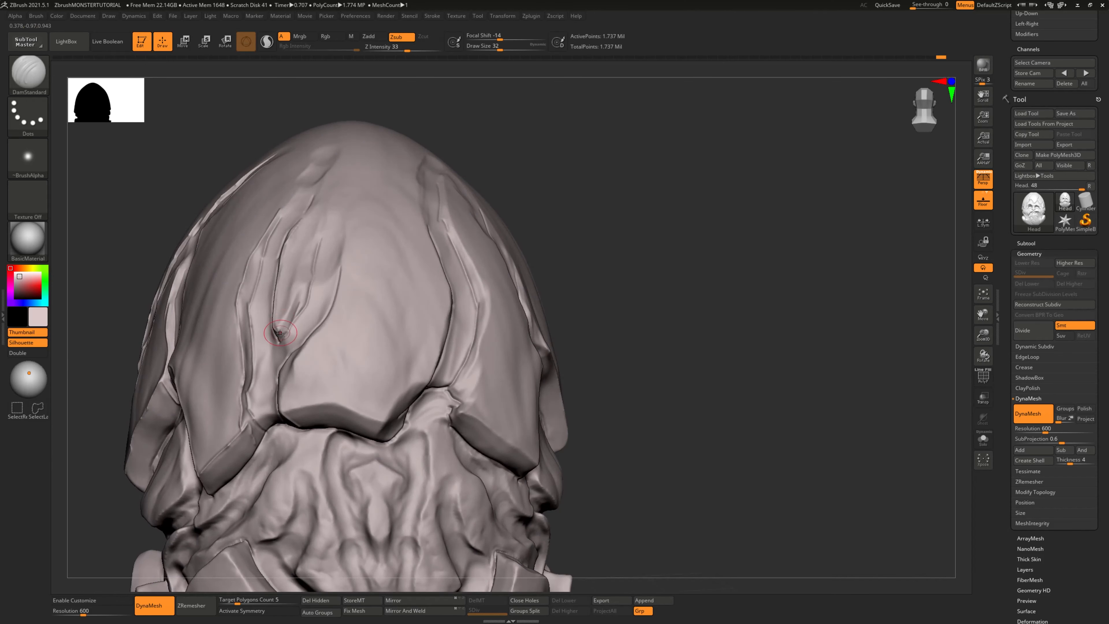
{"action": "left_click_drag", "start_coordinate": [281, 332], "coordinate": [304, 295]}
{"action": "right_click_drag", "start_coordinate": [313, 273], "coordinate": [414, 235]}
{"action": "left_click_drag", "start_coordinate": [299, 303], "coordinate": [312, 237]}
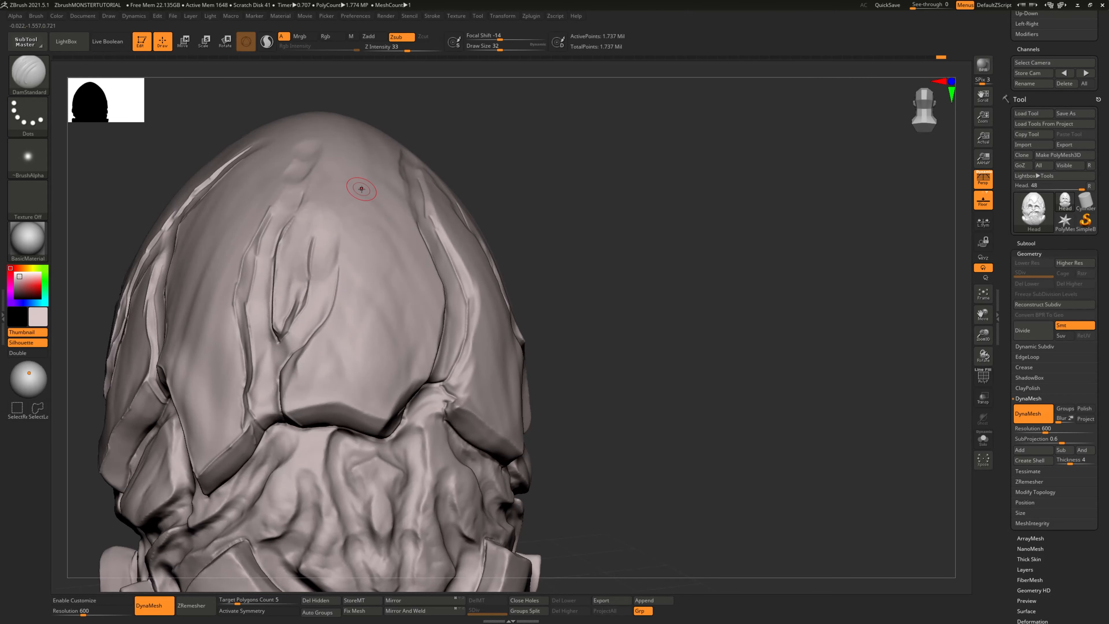
Step: Sharpen the curved edge of the central back plate along the forked crack, down to the plate's lower corner
{"action": "right_click_drag", "start_coordinate": [362, 188], "coordinate": [580, 372]}
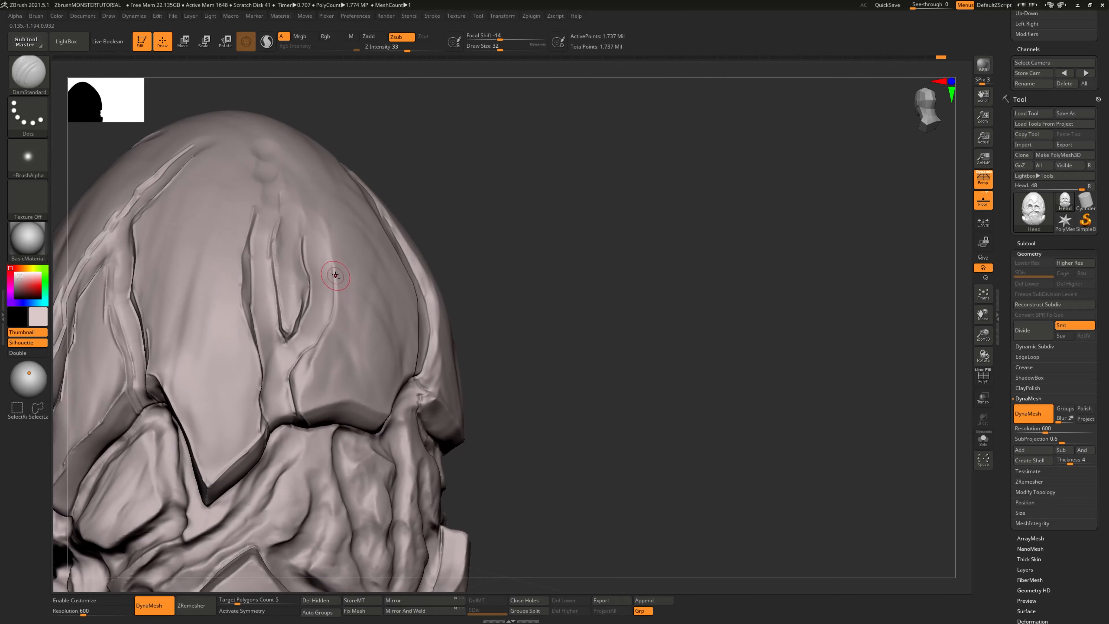
{"action": "left_click_drag", "start_coordinate": [335, 312], "coordinate": [301, 362]}
{"action": "right_click_drag", "start_coordinate": [303, 411], "coordinate": [438, 324]}
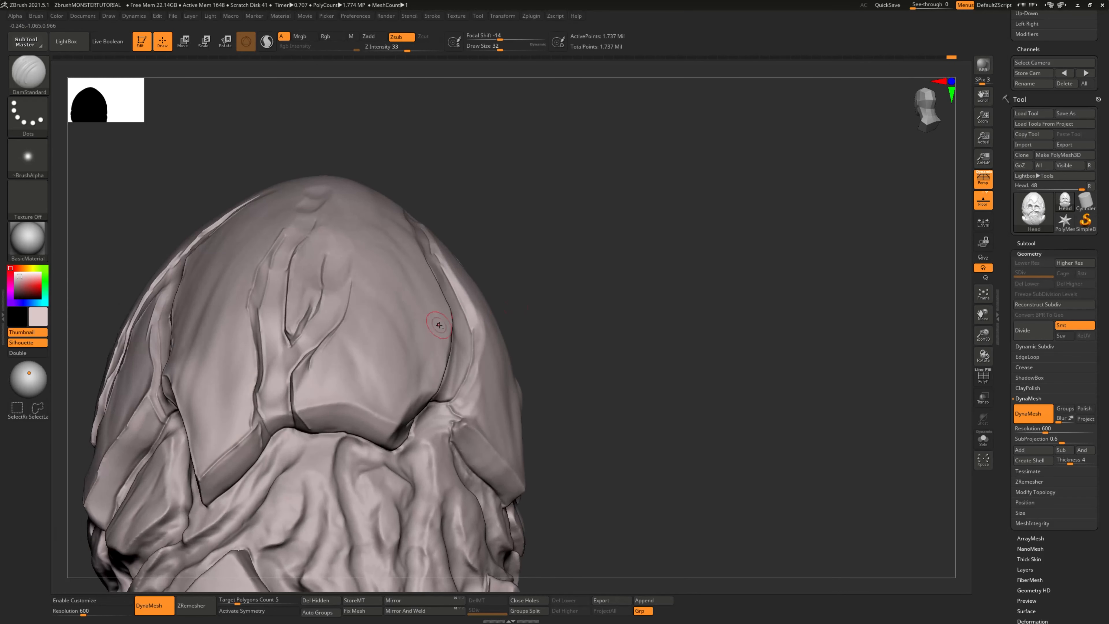
Step: Sharpen the lower rim of the central back plate from the forked crack across to the notch on its opposite side
{"action": "right_click_drag", "start_coordinate": [580, 366], "coordinate": [511, 367]}
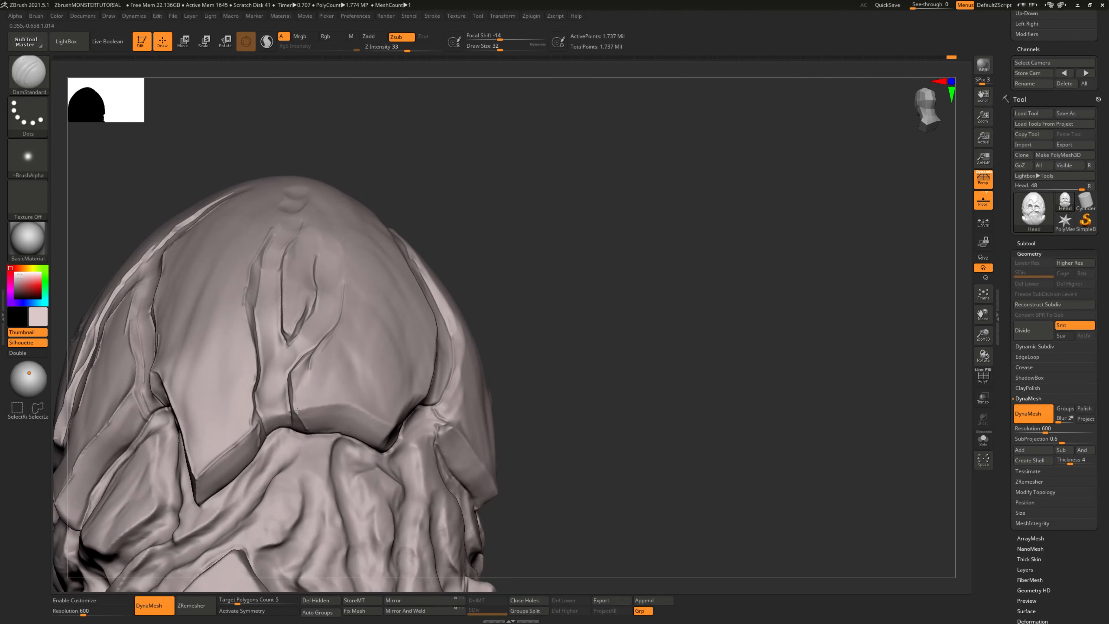
{"action": "right_click_drag", "start_coordinate": [567, 431], "coordinate": [369, 404]}
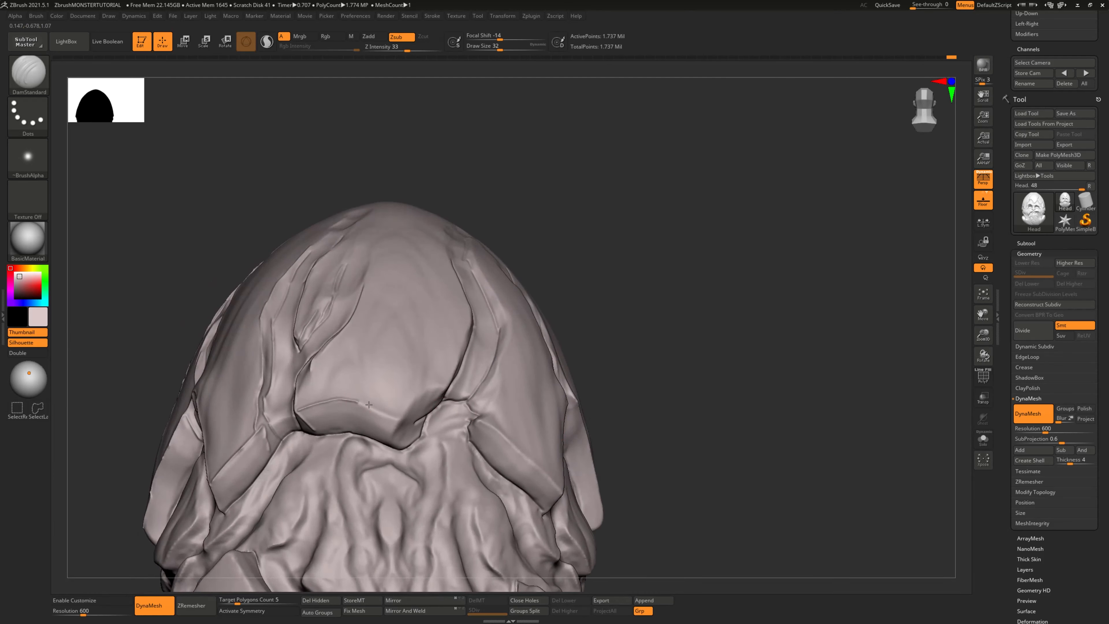
{"action": "right_click_drag", "start_coordinate": [681, 439], "coordinate": [437, 424]}
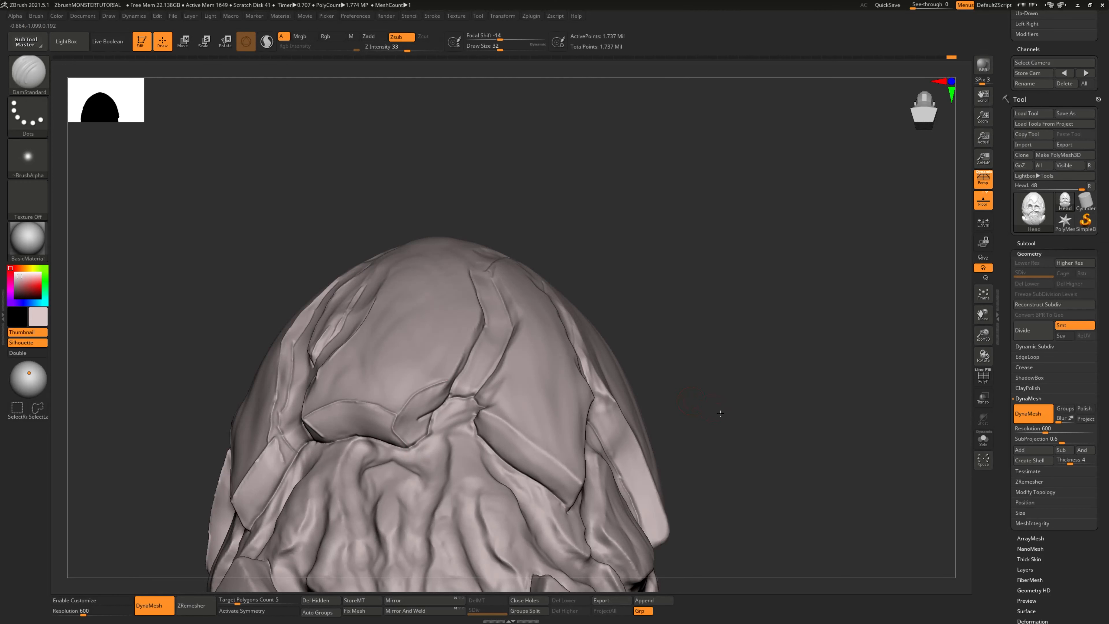
{"action": "right_click_drag", "start_coordinate": [720, 413], "coordinate": [683, 432]}
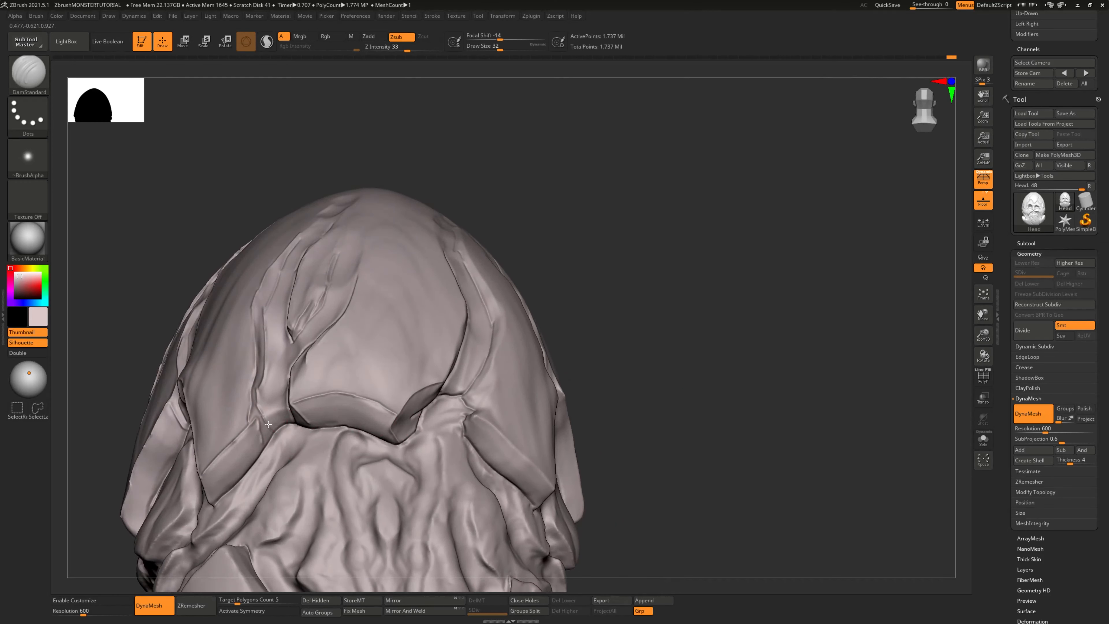
{"action": "mouse_move", "coordinate": [659, 365]}
{"action": "right_mouse_down"}
{"action": "mouse_move", "coordinate": [668, 368]}
{"action": "mouse_move", "coordinate": [613, 357]}
{"action": "right_mouse_up"}
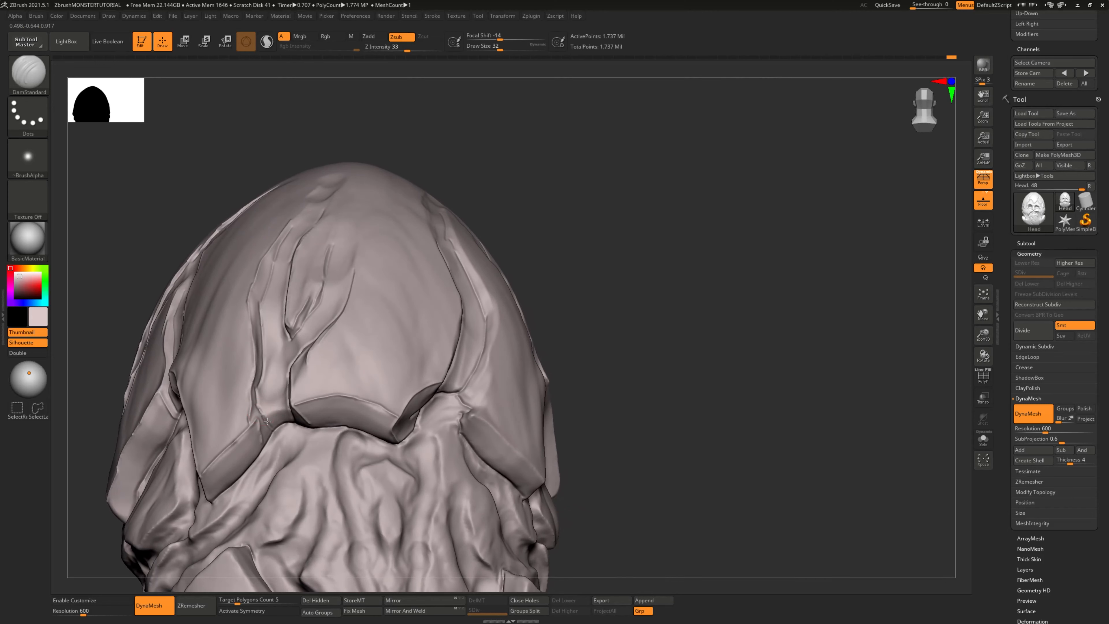
Step: Carve sharp creases along both edges of the crack on the other side of the central back plate
{"action": "mouse_move", "coordinate": [663, 444]}
{"action": "right_mouse_down"}
{"action": "mouse_move", "coordinate": [643, 429]}
{"action": "mouse_move", "coordinate": [662, 444]}
{"action": "mouse_move", "coordinate": [720, 423]}
{"action": "mouse_move", "coordinate": [730, 437]}
{"action": "right_mouse_up"}
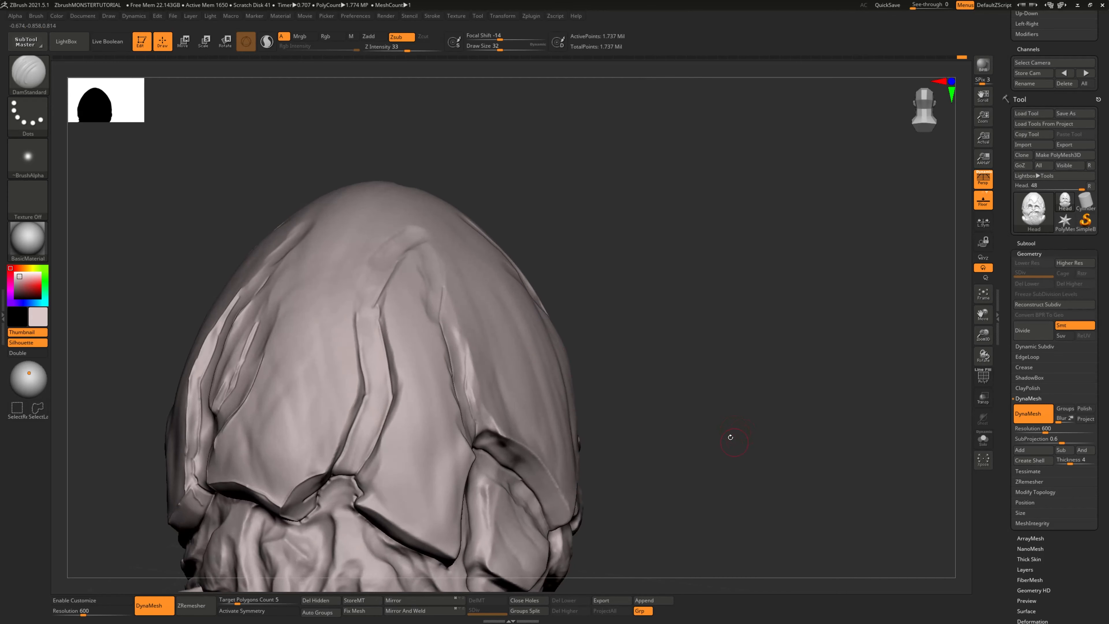
{"action": "left_click_drag", "start_coordinate": [356, 315], "coordinate": [362, 386]}
{"action": "mouse_move", "coordinate": [605, 373]}
{"action": "right_mouse_down"}
{"action": "mouse_move", "coordinate": [611, 393]}
{"action": "mouse_move", "coordinate": [586, 416]}
{"action": "mouse_move", "coordinate": [674, 335]}
{"action": "mouse_move", "coordinate": [639, 332]}
{"action": "right_mouse_up"}
{"action": "mouse_move", "coordinate": [503, 322]}
{"action": "right_mouse_down"}
{"action": "mouse_move", "coordinate": [546, 318]}
{"action": "mouse_move", "coordinate": [528, 318]}
{"action": "mouse_move", "coordinate": [663, 347]}
{"action": "mouse_move", "coordinate": [701, 374]}
{"action": "mouse_move", "coordinate": [690, 401]}
{"action": "mouse_move", "coordinate": [656, 378]}
{"action": "right_mouse_up"}
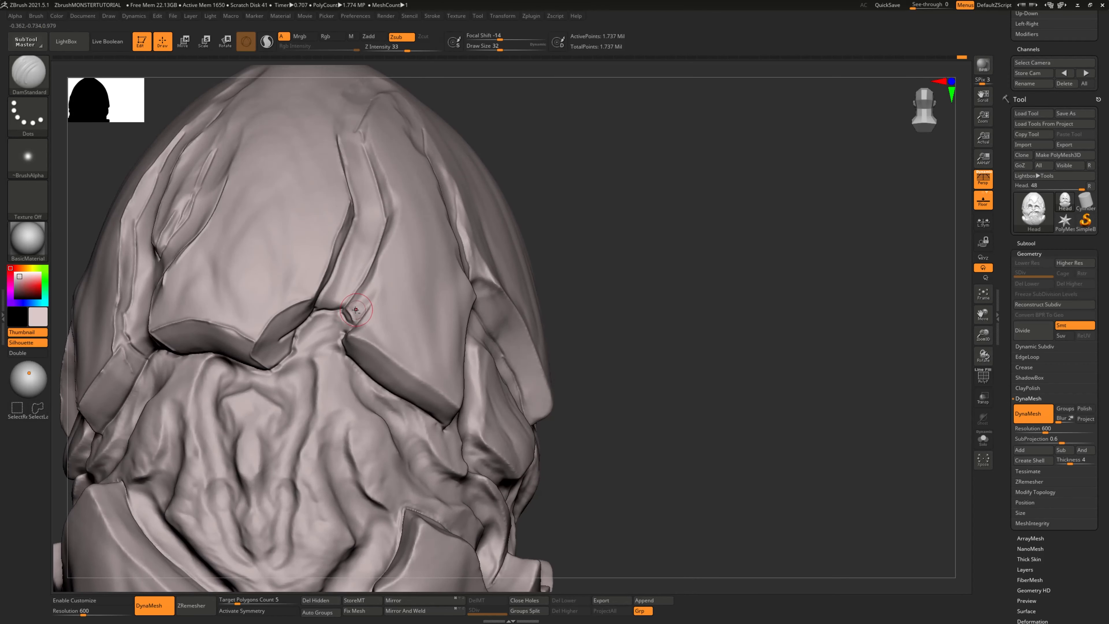
{"action": "right_click_drag", "start_coordinate": [672, 271], "coordinate": [563, 232], "text": "alt"}
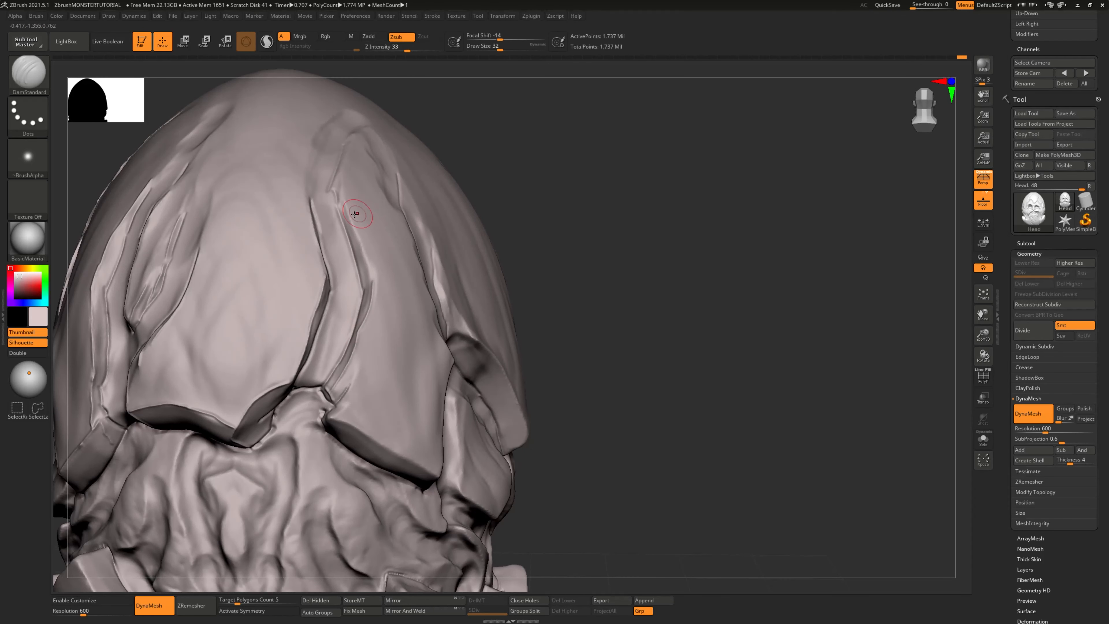
{"action": "left_click_drag", "start_coordinate": [361, 258], "coordinate": [369, 287]}
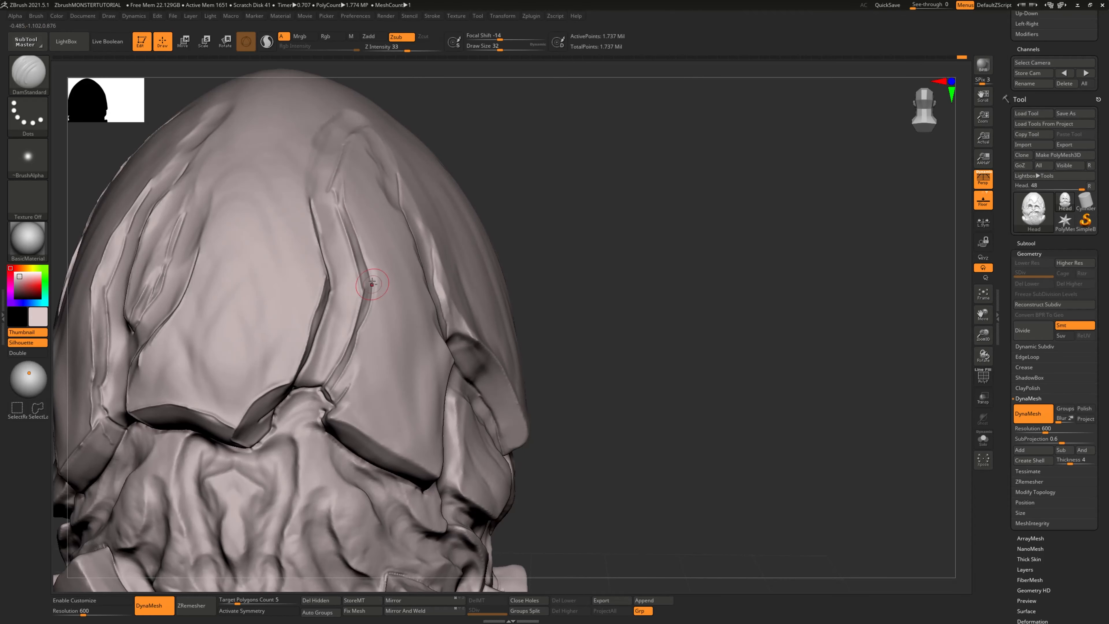
Step: Sharpen the notch below that crack and the lower and side edges of the neighbouring pointed plate
{"action": "mouse_move", "coordinate": [612, 332]}
{"action": "left_mouse_down", "text": "alt"}
{"action": "mouse_move", "coordinate": [614, 278]}
{"action": "mouse_move", "coordinate": [656, 300]}
{"action": "mouse_move", "coordinate": [540, 293]}
{"action": "left_mouse_up", "text": "alt"}
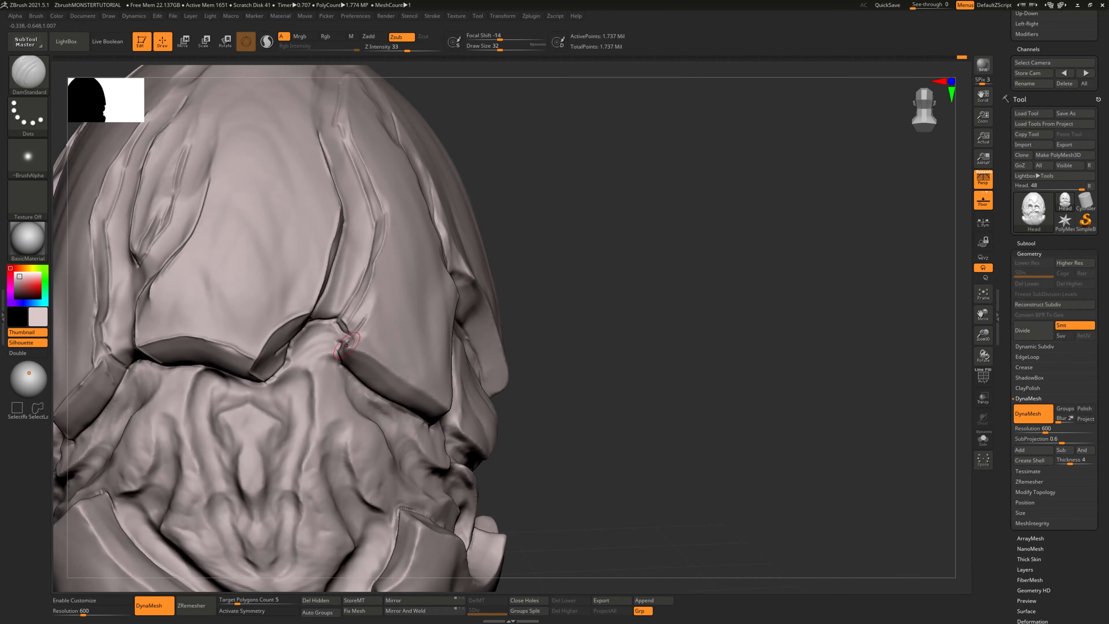
{"action": "left_click_drag", "start_coordinate": [668, 411], "coordinate": [612, 371]}
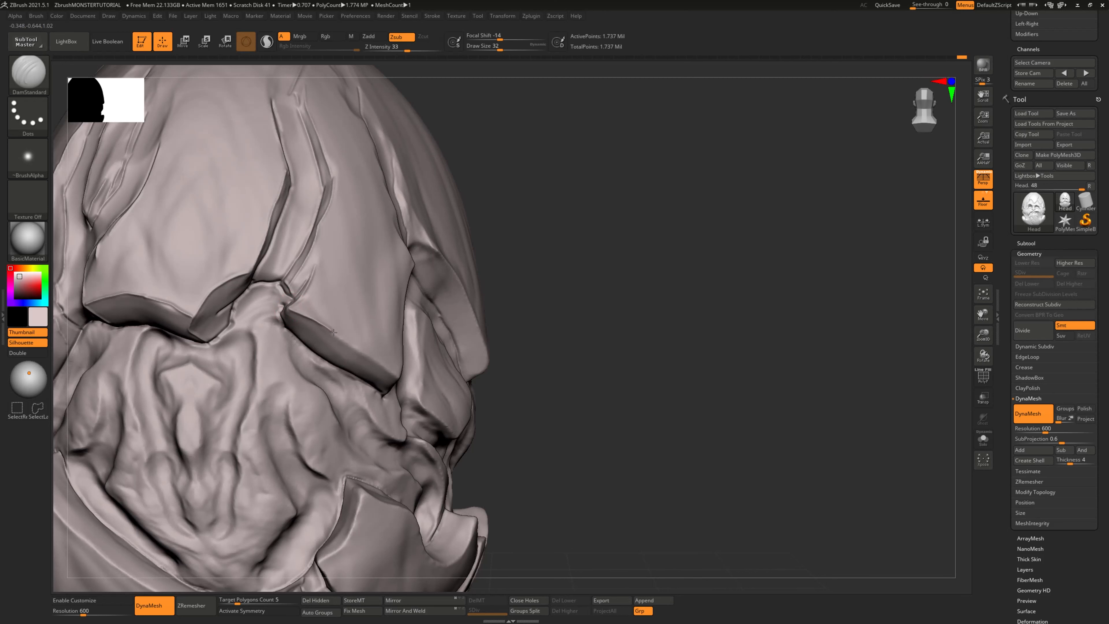
{"action": "right_click_drag", "start_coordinate": [415, 367], "coordinate": [455, 359]}
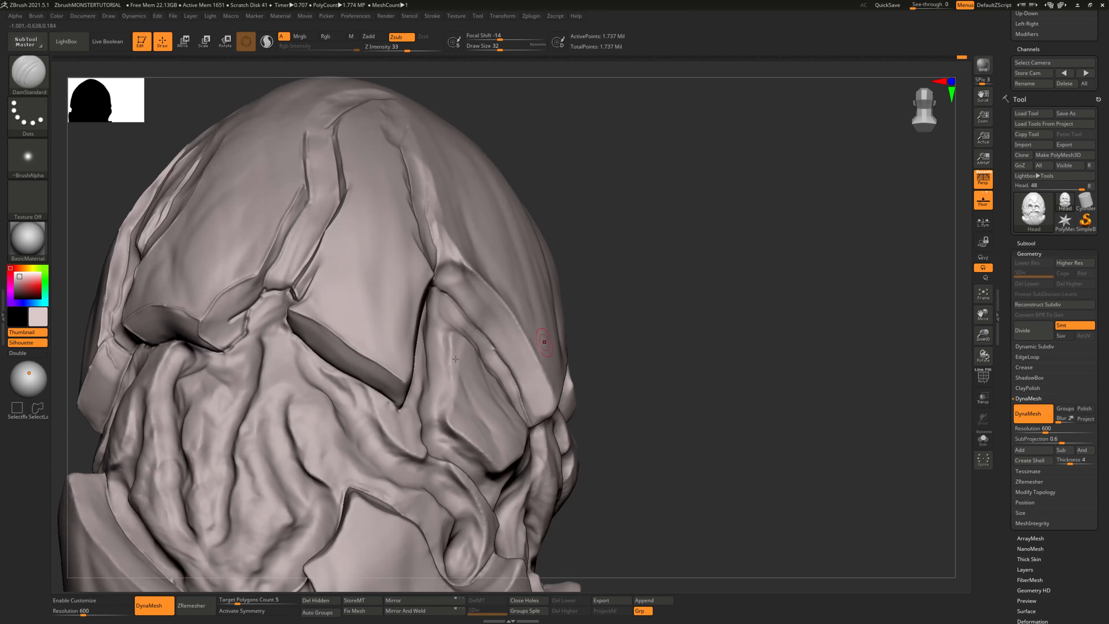
{"action": "left_click_drag", "start_coordinate": [669, 390], "coordinate": [538, 396]}
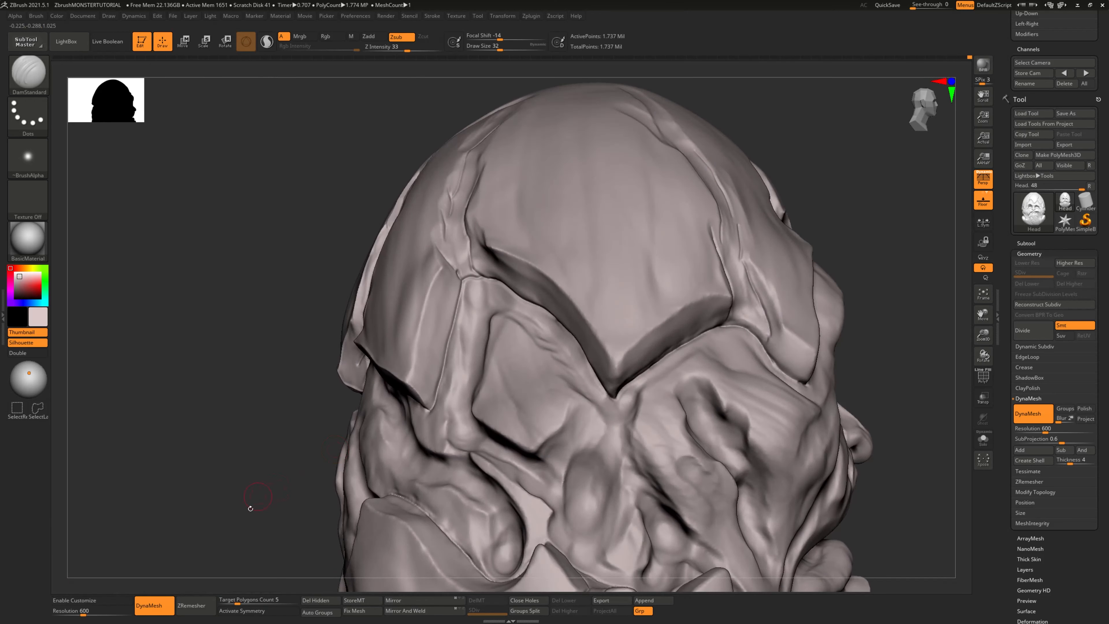
{"action": "left_click_drag", "start_coordinate": [250, 508], "coordinate": [397, 394]}
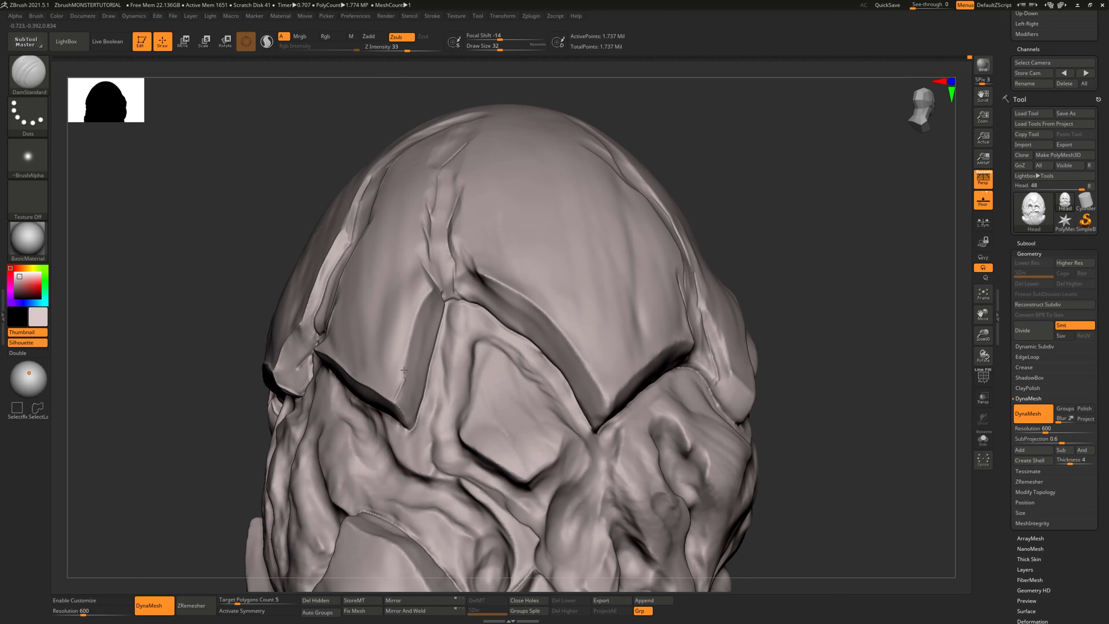
Step: Carve the rear edge of the next crack on the opposite side, from the notch up toward its upper branch
{"action": "right_click_drag", "start_coordinate": [438, 280], "coordinate": [394, 351]}
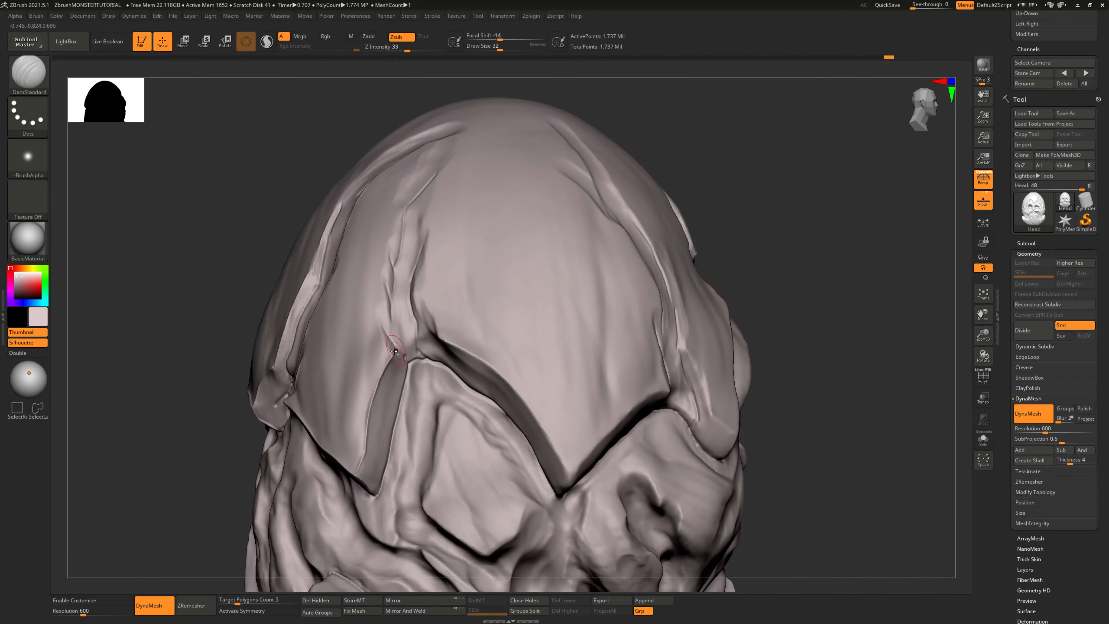
{"action": "right_click_drag", "start_coordinate": [488, 315], "coordinate": [374, 395]}
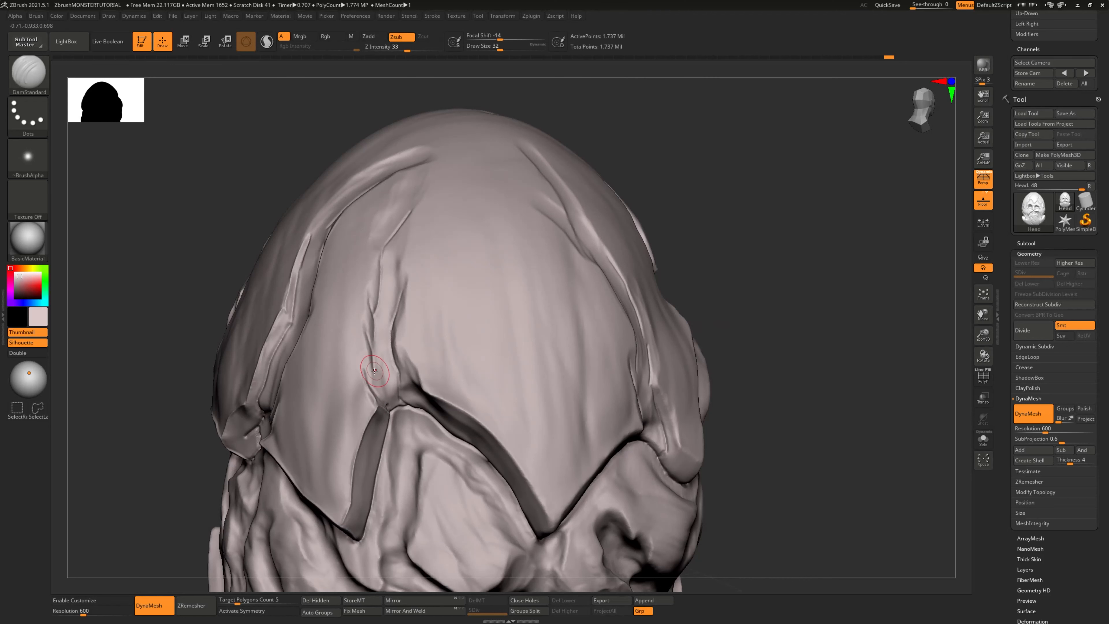
{"action": "mouse_move", "coordinate": [370, 379]}
{"action": "right_mouse_down"}
{"action": "mouse_move", "coordinate": [767, 317]}
{"action": "mouse_move", "coordinate": [359, 350]}
{"action": "right_mouse_up"}
{"action": "left_click_drag", "start_coordinate": [361, 368], "coordinate": [392, 251]}
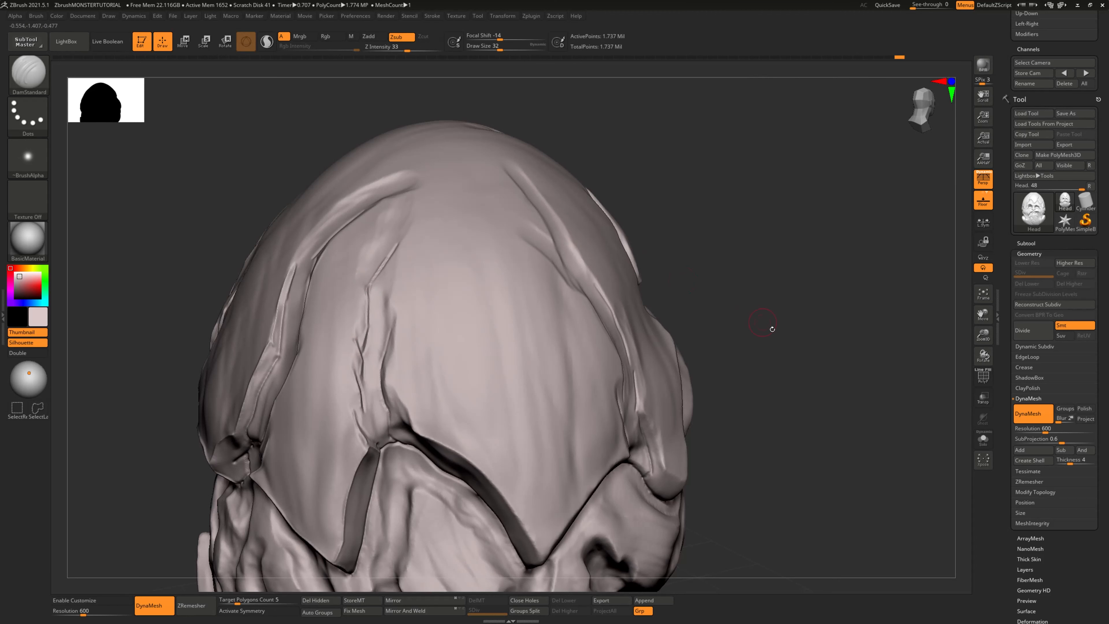
Step: Carve the rear edge of the branching crack beside the central back plate, following its bend up toward the crown
{"action": "right_click_drag", "start_coordinate": [763, 322], "coordinate": [683, 273]}
{"action": "left_click_drag", "start_coordinate": [267, 262], "coordinate": [274, 239]}
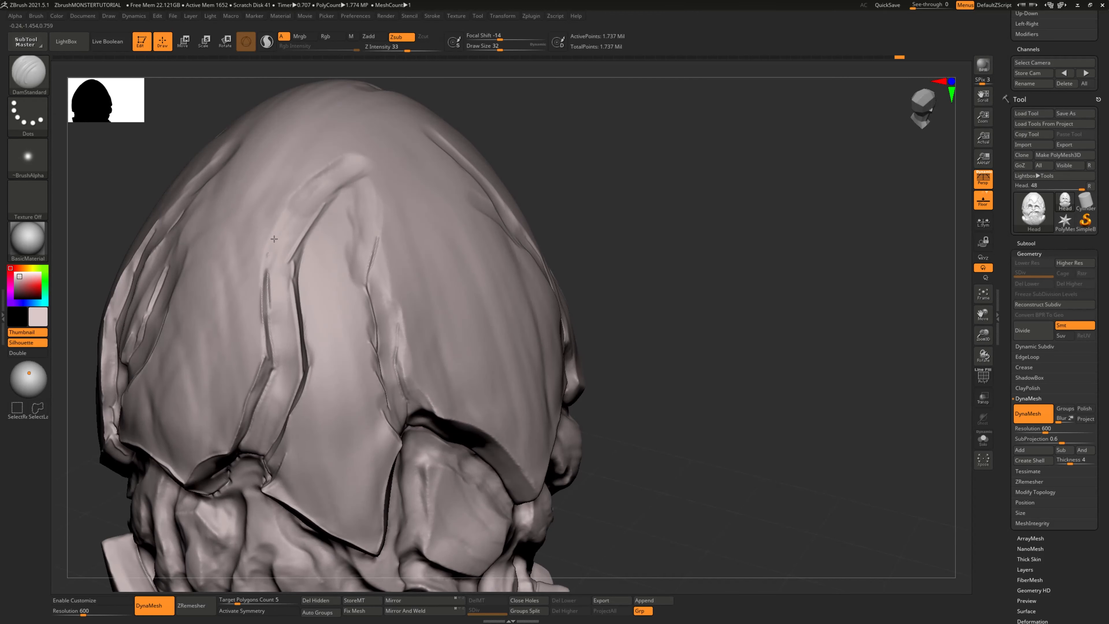
{"action": "left_click_drag", "start_coordinate": [299, 199], "coordinate": [316, 181]}
{"action": "left_click_drag", "start_coordinate": [261, 254], "coordinate": [281, 217]}
Step: Sharpen the notch and lower rim of the large side plate, from the crack behind it down to its pointed corner
{"action": "mouse_move", "coordinate": [703, 343]}
{"action": "left_mouse_down"}
{"action": "mouse_move", "coordinate": [743, 397]}
{"action": "mouse_move", "coordinate": [742, 373]}
{"action": "mouse_move", "coordinate": [626, 347]}
{"action": "mouse_move", "coordinate": [686, 310]}
{"action": "mouse_move", "coordinate": [673, 285]}
{"action": "mouse_move", "coordinate": [689, 301]}
{"action": "left_mouse_up"}
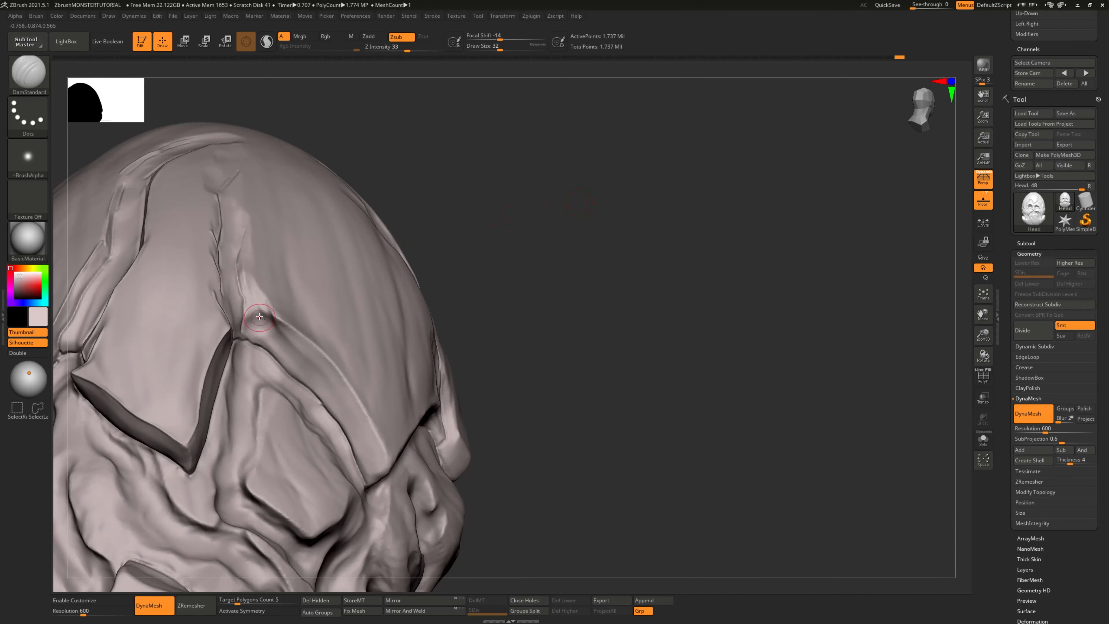
{"action": "left_click_drag", "start_coordinate": [260, 317], "coordinate": [262, 321]}
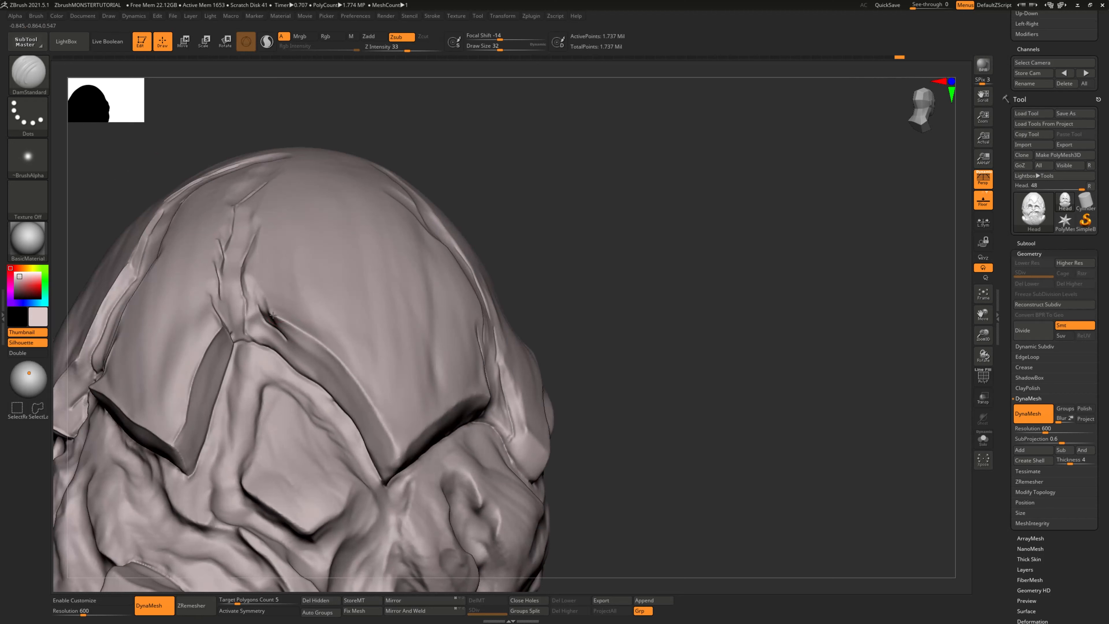
{"action": "left_click_drag", "start_coordinate": [345, 374], "coordinate": [301, 332], "text": "shift"}
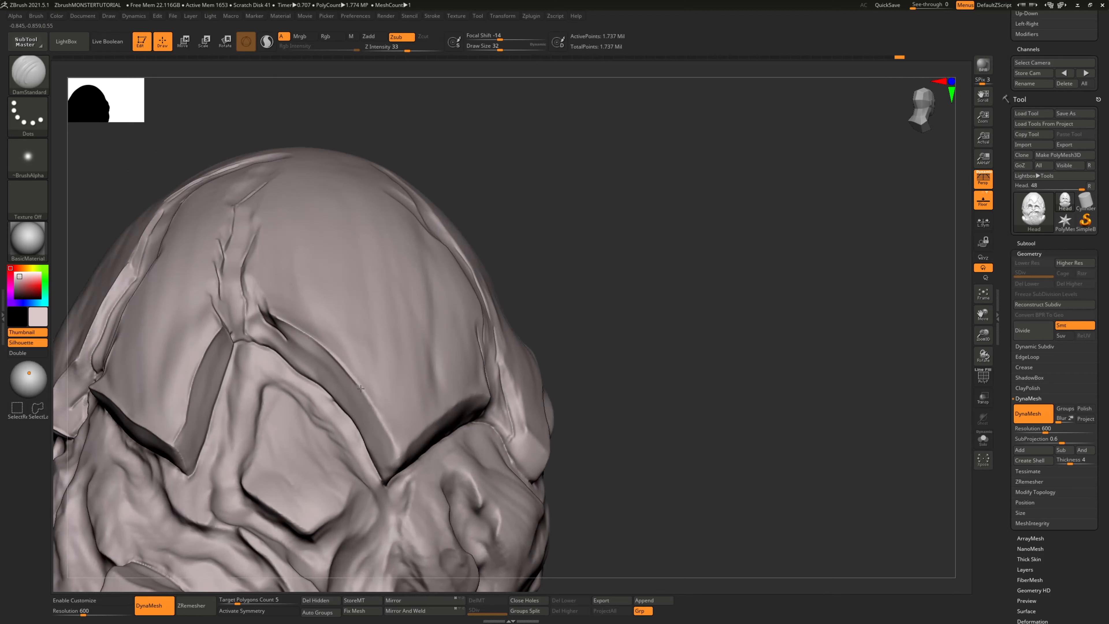
{"action": "left_click_drag", "start_coordinate": [600, 388], "coordinate": [614, 334]}
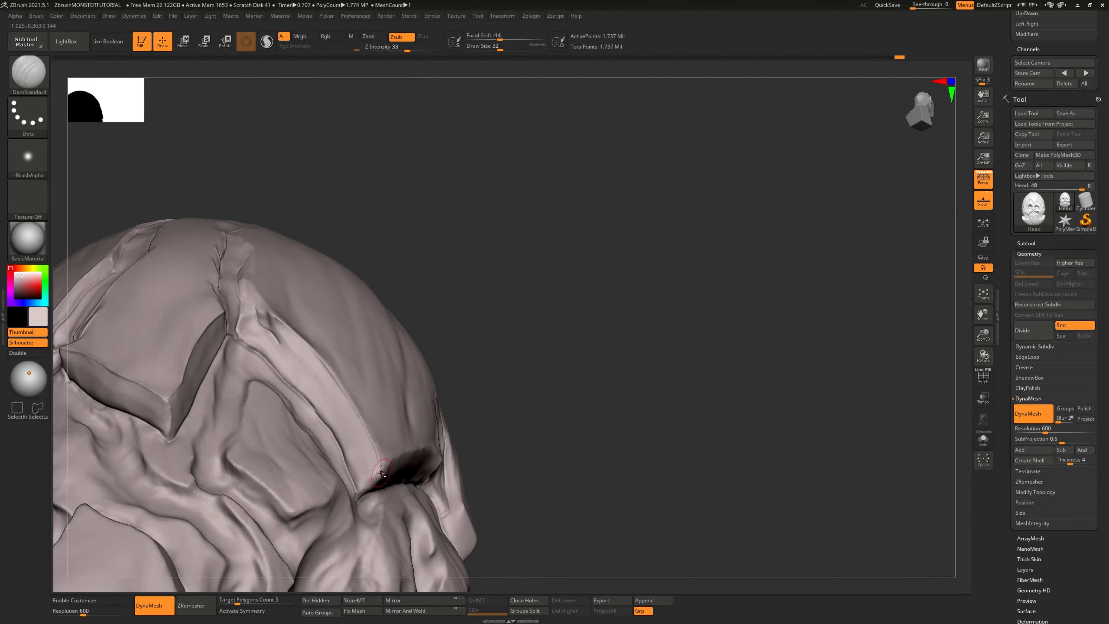
{"action": "left_click_drag", "start_coordinate": [379, 467], "coordinate": [369, 479]}
Step: Carve a crease along the large side plate's lower edge toward the temple crack and smooth where they meet
{"action": "left_click_drag", "start_coordinate": [500, 435], "coordinate": [654, 368]}
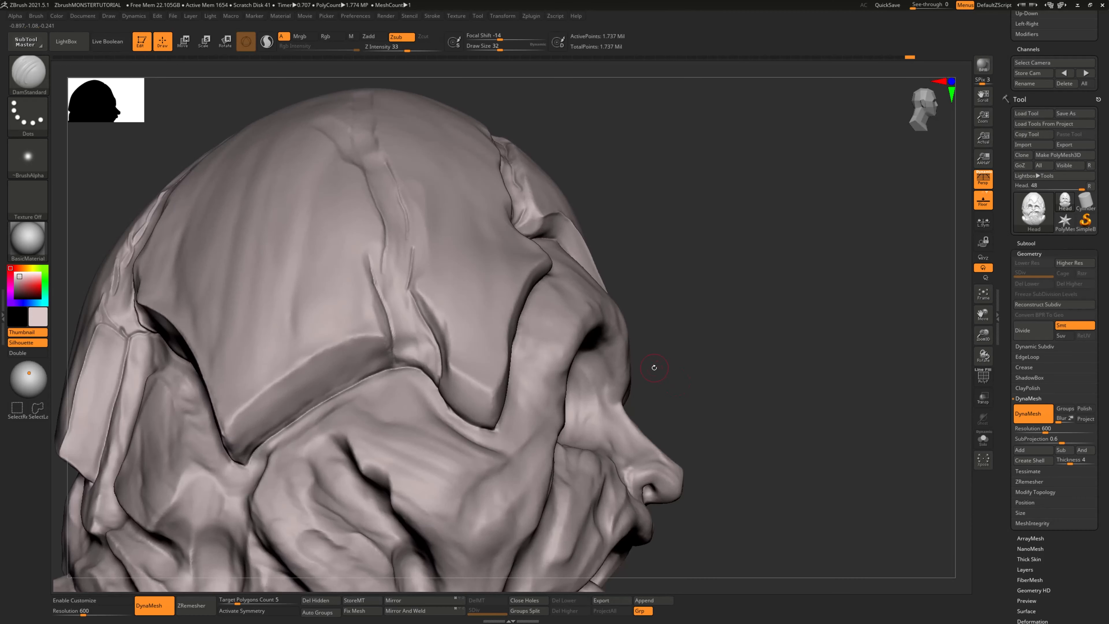
{"action": "mouse_move", "coordinate": [227, 429]}
{"action": "left_mouse_down"}
{"action": "mouse_move", "coordinate": [306, 358]}
{"action": "mouse_move", "coordinate": [385, 336]}
{"action": "left_mouse_up"}
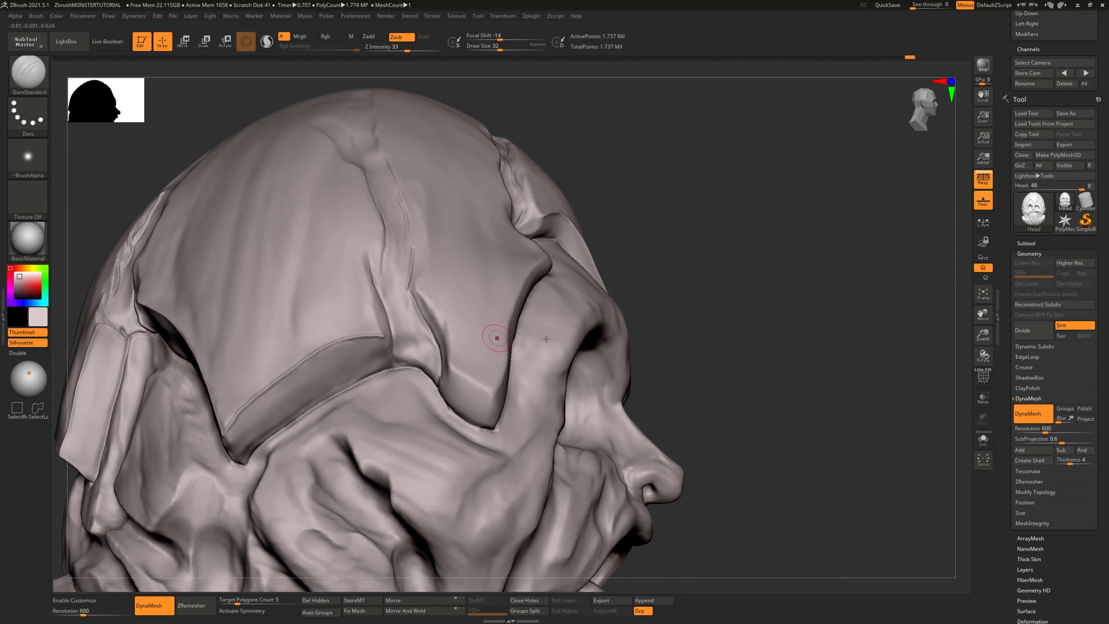
{"action": "mouse_move", "coordinate": [761, 360]}
{"action": "left_mouse_down", "text": "alt"}
{"action": "mouse_move", "coordinate": [682, 355]}
{"action": "mouse_move", "coordinate": [659, 342]}
{"action": "left_mouse_up", "text": "alt"}
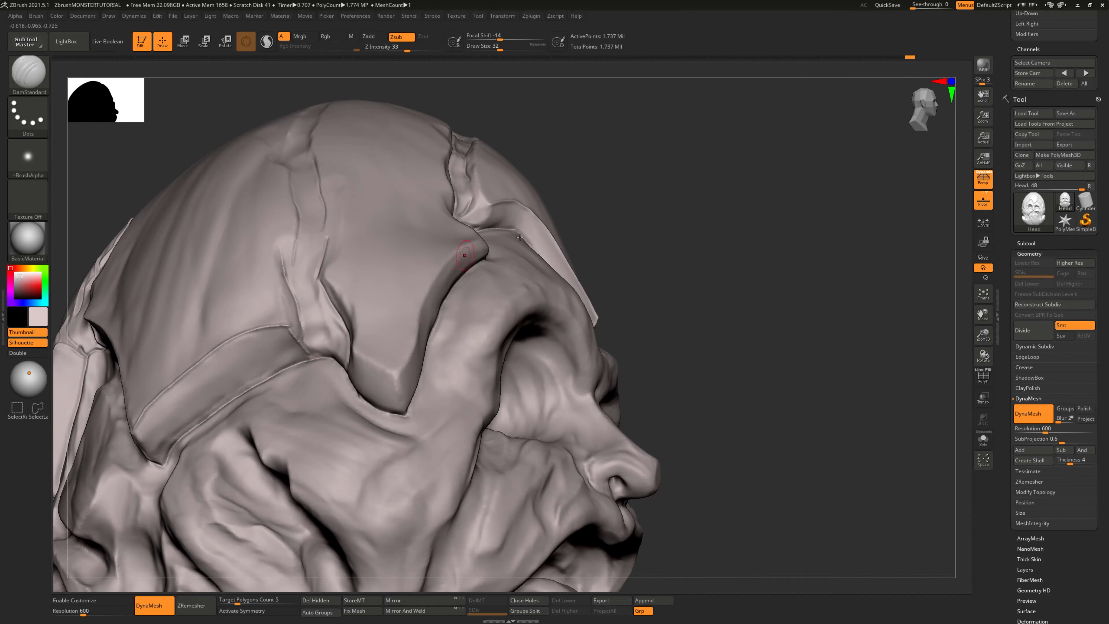
{"action": "left_click_drag", "start_coordinate": [684, 257], "coordinate": [658, 233]}
{"action": "left_click_drag", "start_coordinate": [302, 340], "coordinate": [295, 332], "text": "shift"}
Step: Carve sharp creases along both edges of the lower crack between the large side plate and the temple plate
{"action": "left_click_drag", "start_coordinate": [668, 236], "coordinate": [707, 216]}
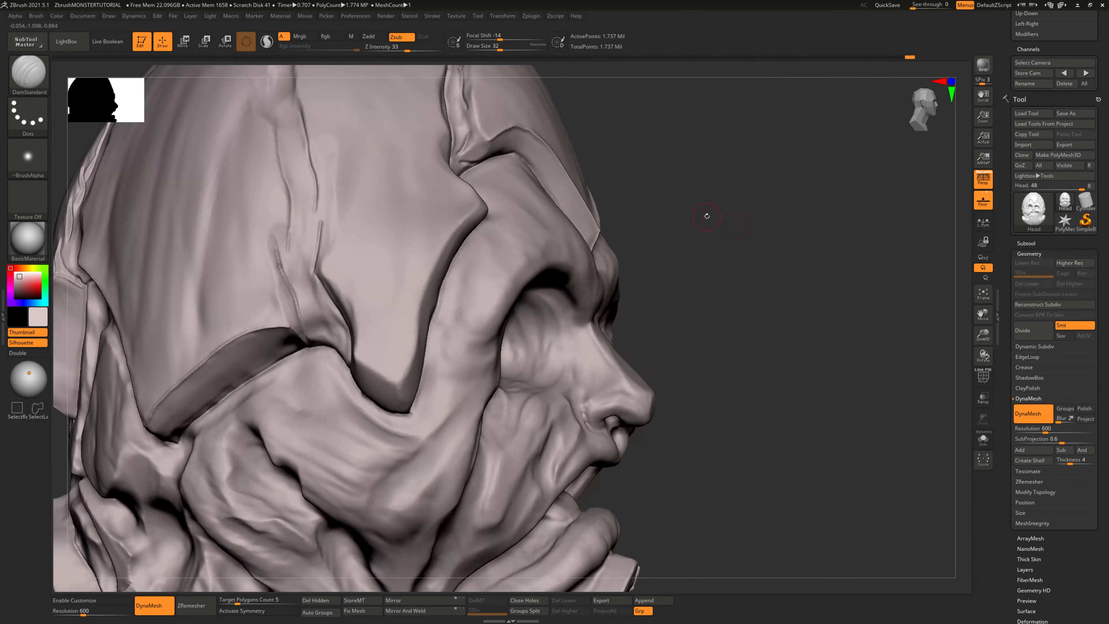
{"action": "mouse_move", "coordinate": [276, 254]}
{"action": "left_mouse_down"}
{"action": "mouse_move", "coordinate": [295, 313]}
{"action": "mouse_move", "coordinate": [275, 270]}
{"action": "mouse_move", "coordinate": [286, 319]}
{"action": "left_mouse_up"}
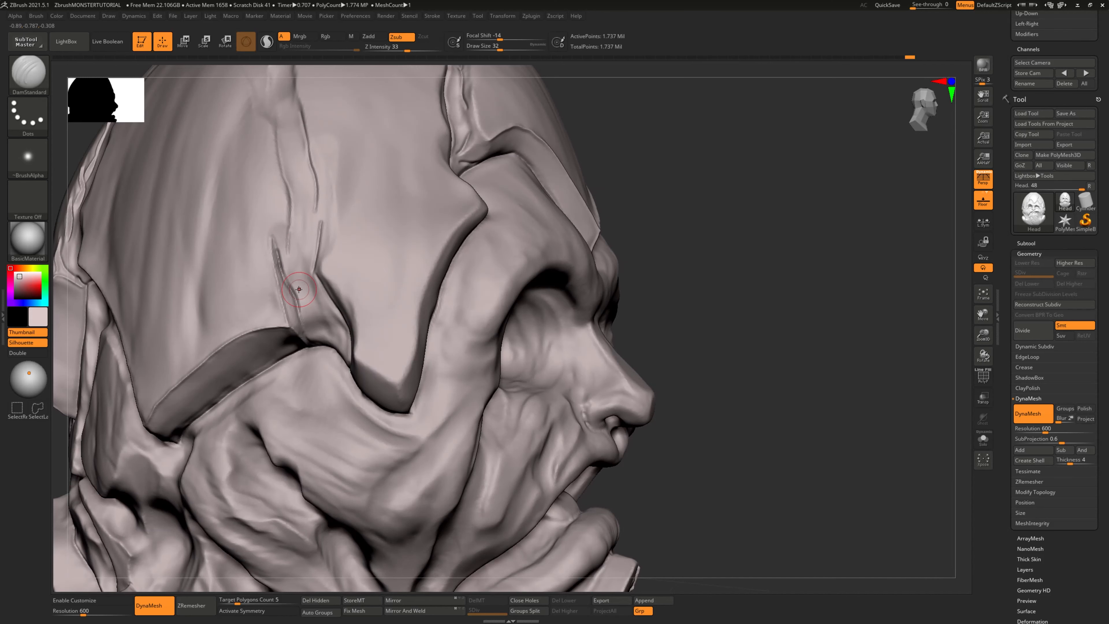
{"action": "left_click_drag", "start_coordinate": [642, 280], "coordinate": [671, 292]}
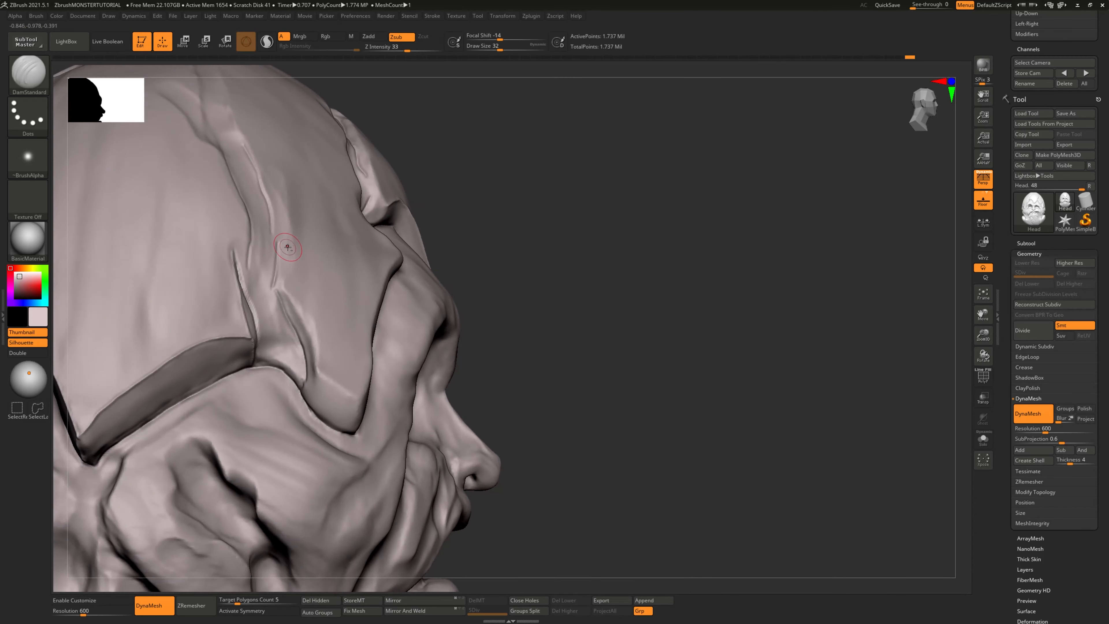
{"action": "left_click_drag", "start_coordinate": [289, 244], "coordinate": [298, 311]}
{"action": "left_click_drag", "start_coordinate": [494, 325], "coordinate": [532, 333]}
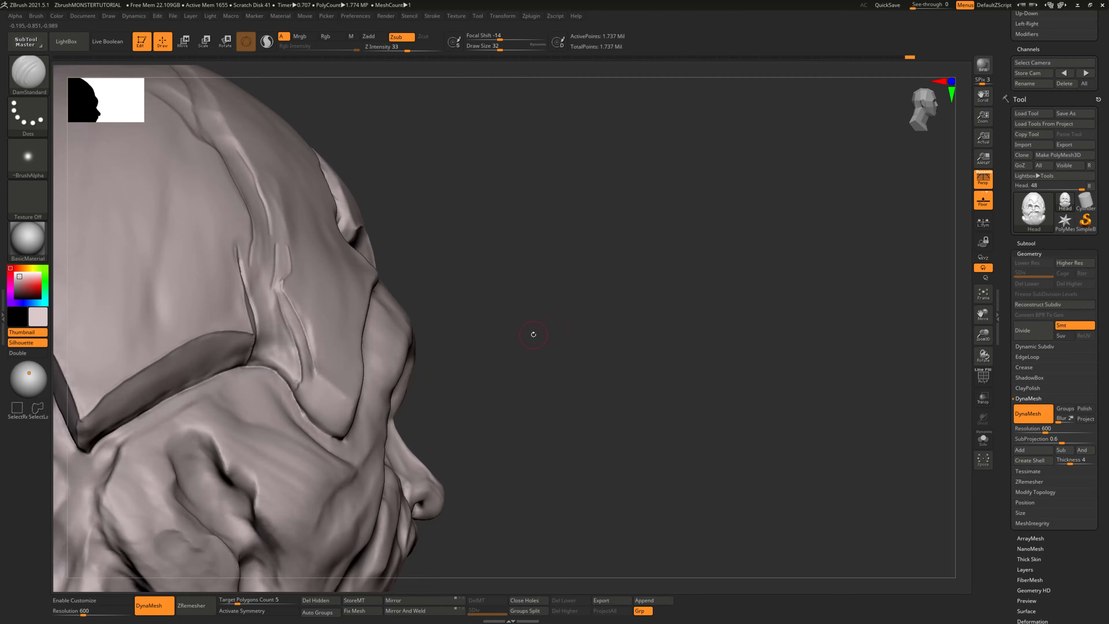
{"action": "left_click_drag", "start_coordinate": [311, 371], "coordinate": [303, 392]}
Step: Sharpen the lower edge of the temple plate from the crack down to its pointed tip beside the eye
{"action": "left_click_drag", "start_coordinate": [551, 371], "coordinate": [525, 344]}
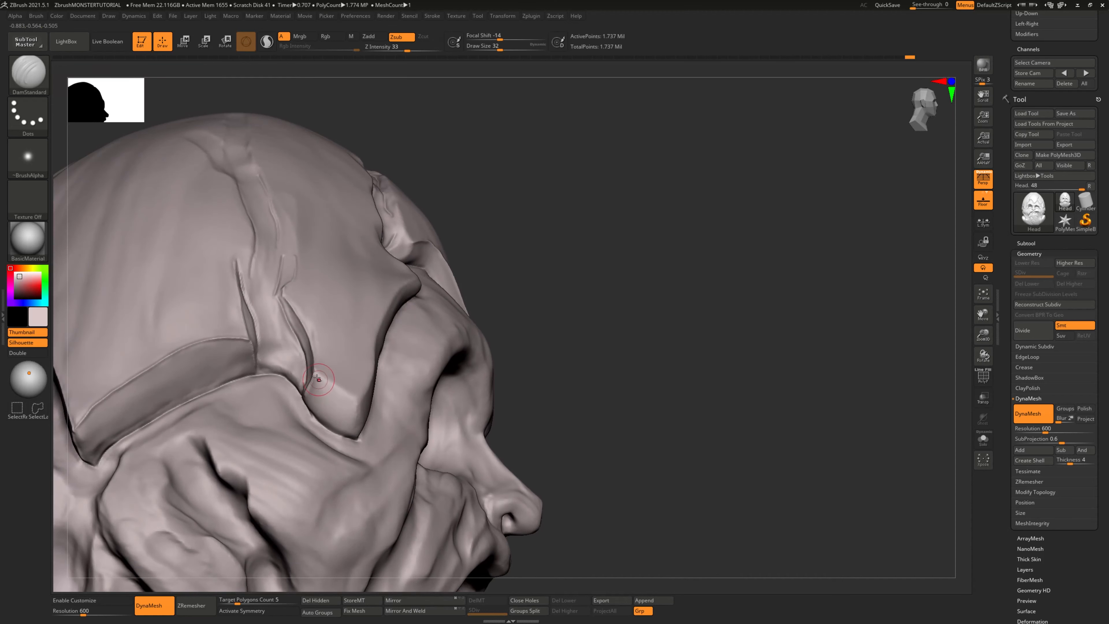
{"action": "left_click_drag", "start_coordinate": [317, 377], "coordinate": [355, 403]}
{"action": "left_click_drag", "start_coordinate": [620, 395], "coordinate": [594, 406]}
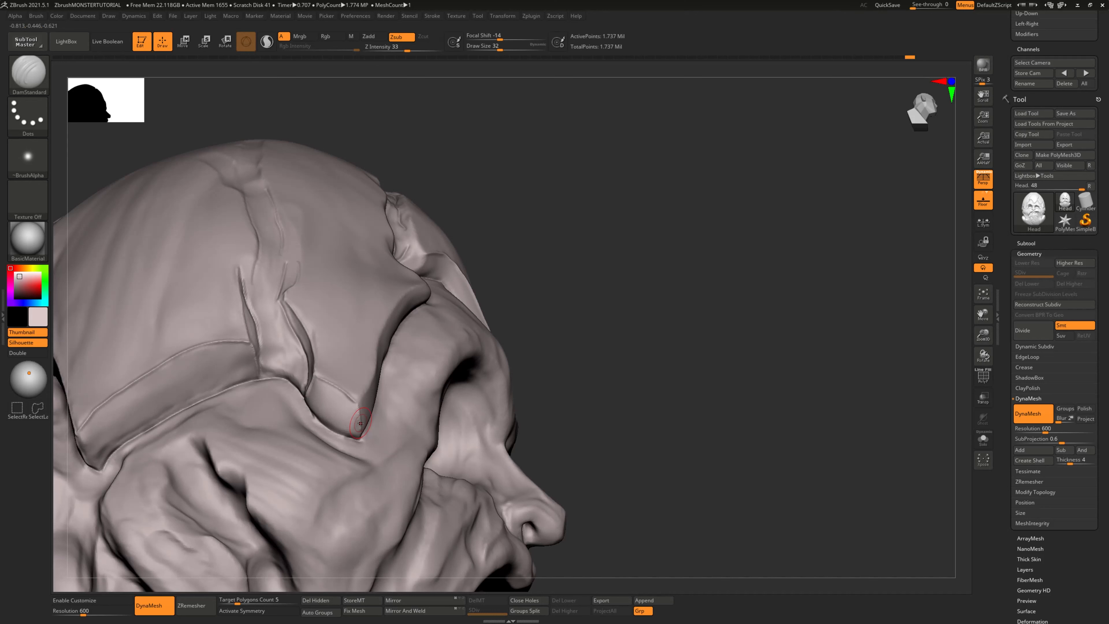
{"action": "mouse_move", "coordinate": [613, 397]}
{"action": "left_mouse_down"}
{"action": "mouse_move", "coordinate": [608, 388]}
{"action": "mouse_move", "coordinate": [736, 338]}
{"action": "left_mouse_up"}
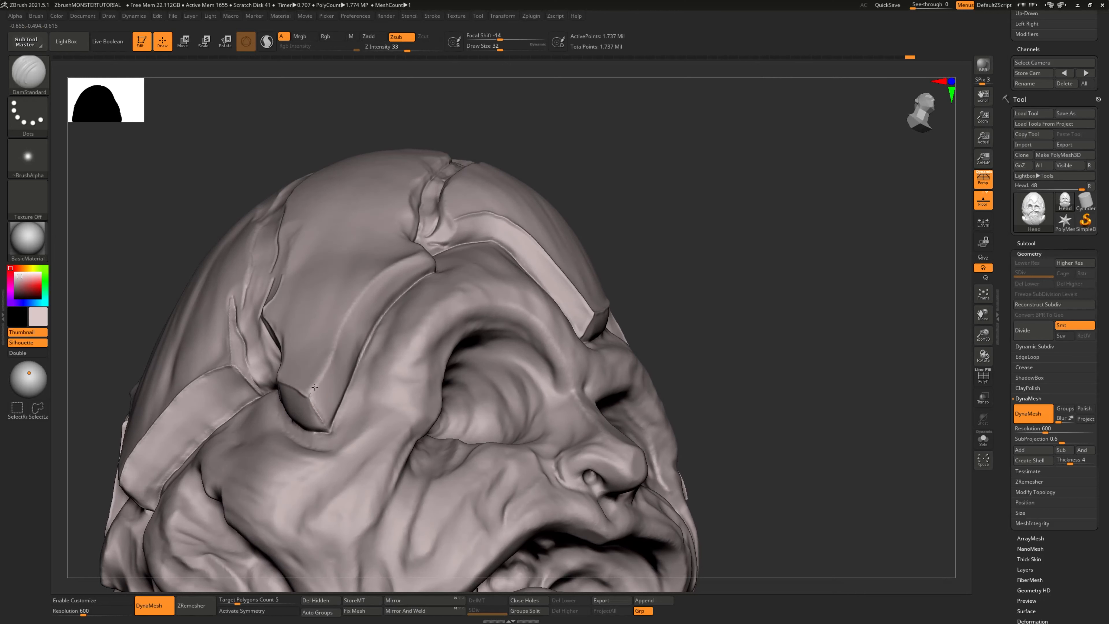
{"action": "left_click_drag", "start_coordinate": [655, 257], "coordinate": [768, 297]}
{"action": "left_click_drag", "start_coordinate": [556, 221], "coordinate": [666, 284]}
Step: Deepen the rear edge of the temple crack along its middle and upper stretch
{"action": "left_click_drag", "start_coordinate": [227, 262], "coordinate": [222, 303]}
{"action": "left_click_drag", "start_coordinate": [554, 184], "coordinate": [513, 203]}
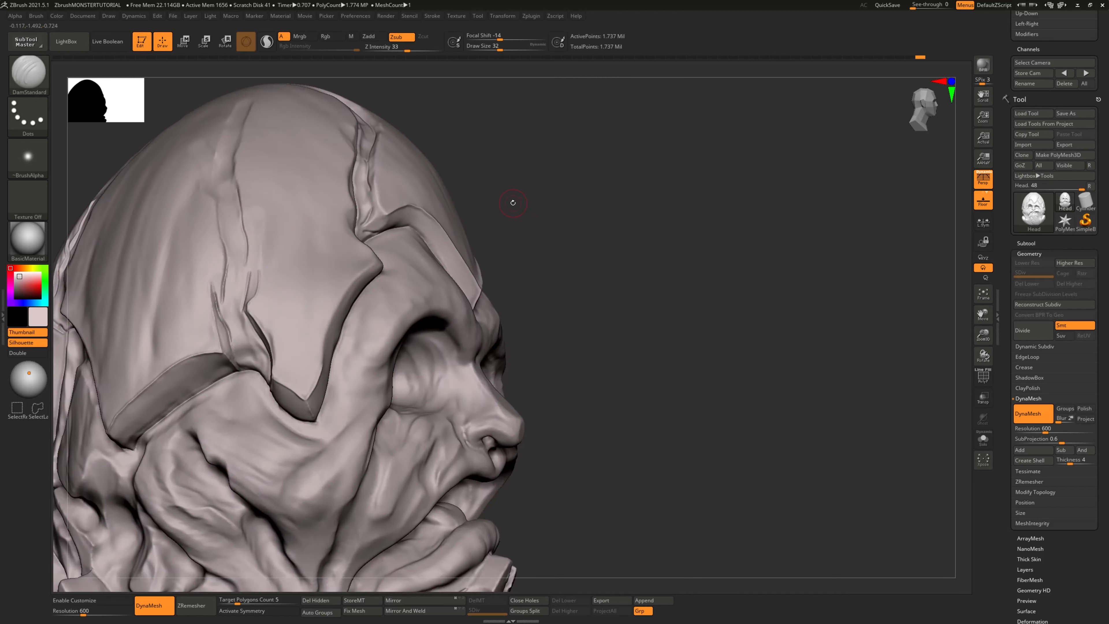
{"action": "left_click_drag", "start_coordinate": [218, 200], "coordinate": [219, 306]}
Step: Sharpen the temple plate's front edge from its pointed tip up to the corner above the brow
{"action": "mouse_move", "coordinate": [671, 375]}
{"action": "left_mouse_down"}
{"action": "mouse_move", "coordinate": [711, 347]}
{"action": "mouse_move", "coordinate": [704, 371]}
{"action": "left_mouse_up"}
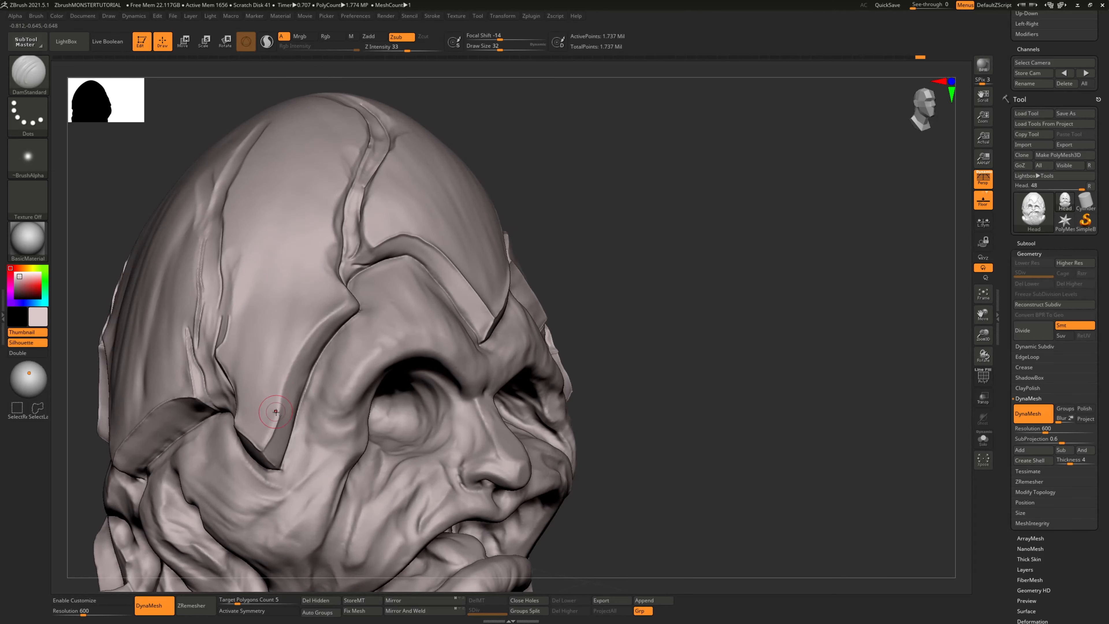
{"action": "mouse_move", "coordinate": [276, 412]}
{"action": "left_mouse_down"}
{"action": "mouse_move", "coordinate": [303, 343]}
{"action": "mouse_move", "coordinate": [352, 303]}
{"action": "left_mouse_up"}
{"action": "right_click_drag", "start_coordinate": [379, 298], "coordinate": [496, 288]}
{"action": "left_click_drag", "start_coordinate": [350, 303], "coordinate": [349, 288]}
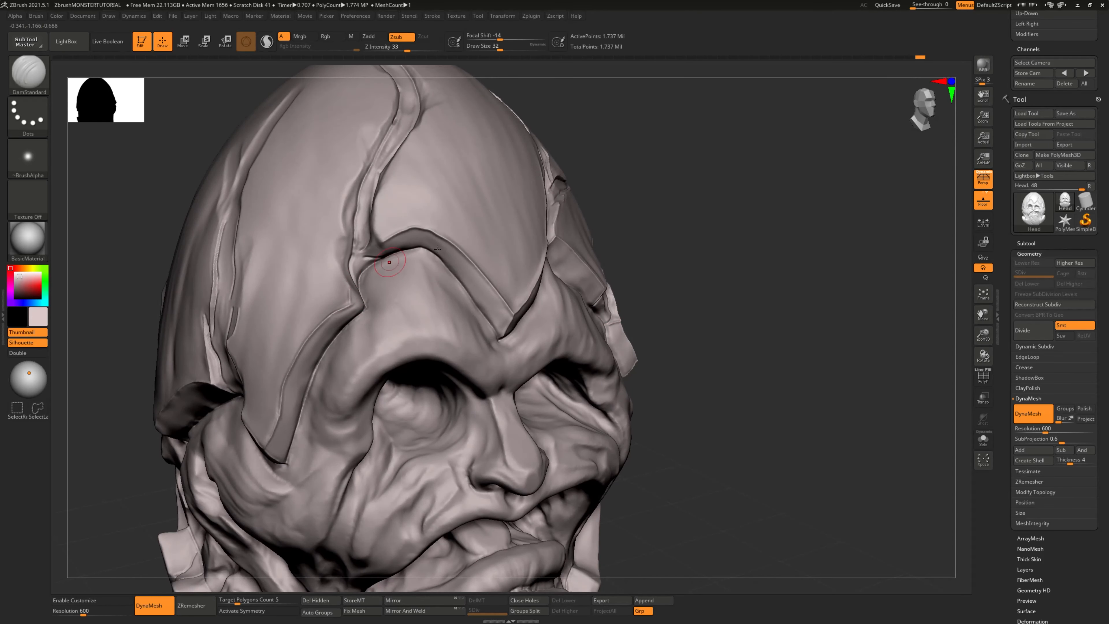
{"action": "right_click_drag", "start_coordinate": [389, 263], "coordinate": [590, 252]}
{"action": "left_click_drag", "start_coordinate": [737, 300], "coordinate": [716, 321]}
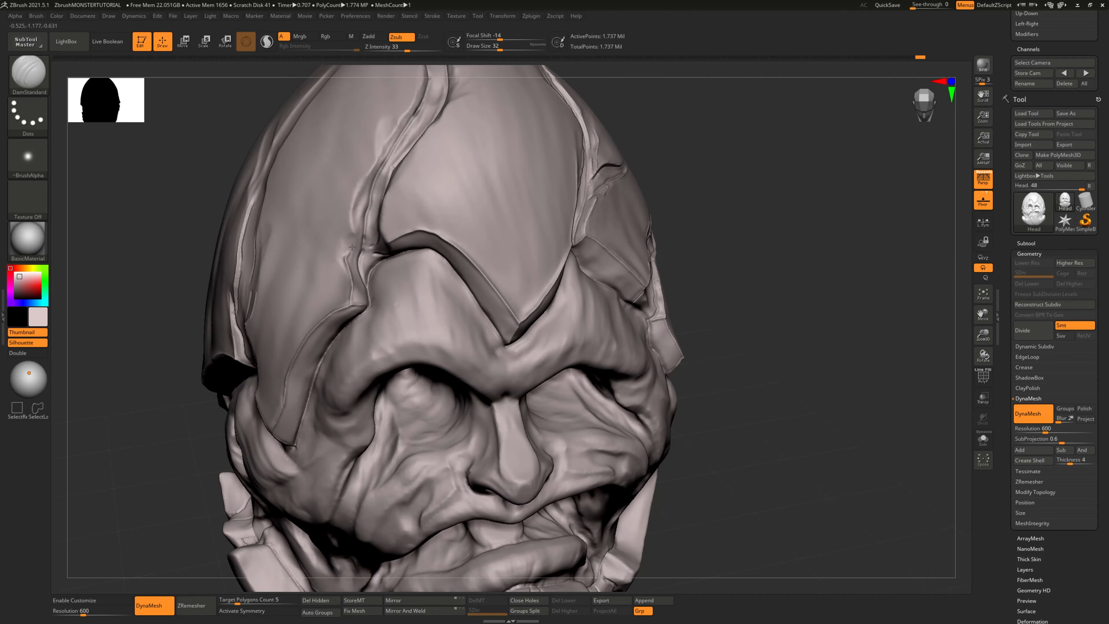
Step: Carve the temple-side edge of the long crack between the temple plate and the forehead plate, from brow to crown
{"action": "mouse_move", "coordinate": [759, 256]}
{"action": "left_mouse_down"}
{"action": "mouse_move", "coordinate": [772, 287]}
{"action": "mouse_move", "coordinate": [349, 248]}
{"action": "left_mouse_up"}
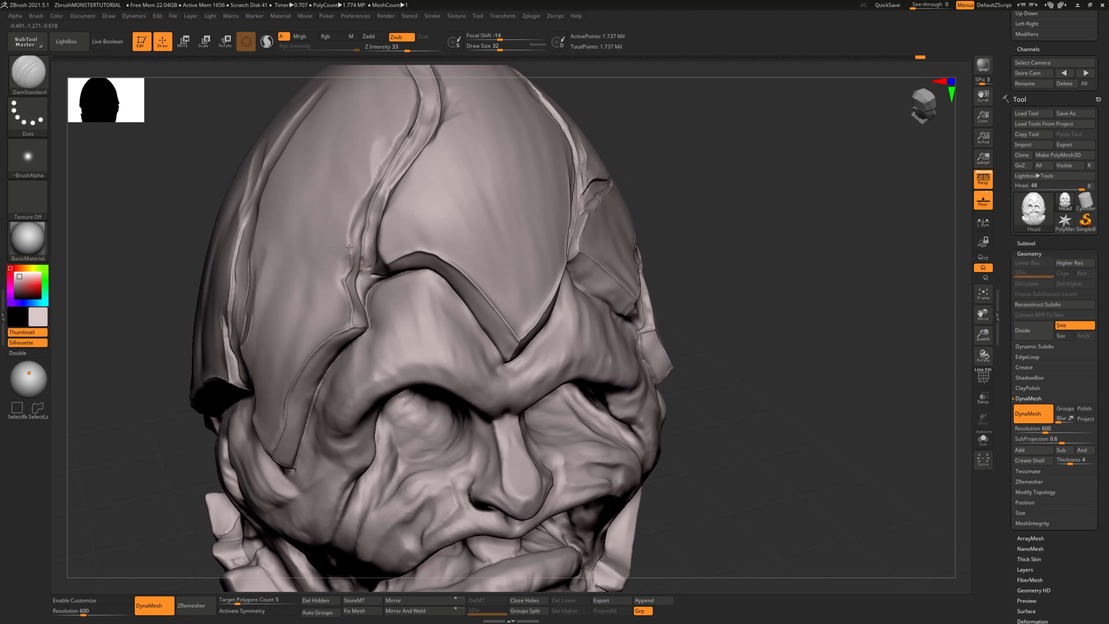
{"action": "mouse_move", "coordinate": [742, 262]}
{"action": "left_mouse_down"}
{"action": "mouse_move", "coordinate": [759, 216]}
{"action": "mouse_move", "coordinate": [725, 284]}
{"action": "left_mouse_up"}
{"action": "left_click_drag", "start_coordinate": [359, 331], "coordinate": [402, 271]}
{"action": "left_click_drag", "start_coordinate": [611, 196], "coordinate": [626, 202]}
{"action": "left_click_drag", "start_coordinate": [409, 216], "coordinate": [411, 229]}
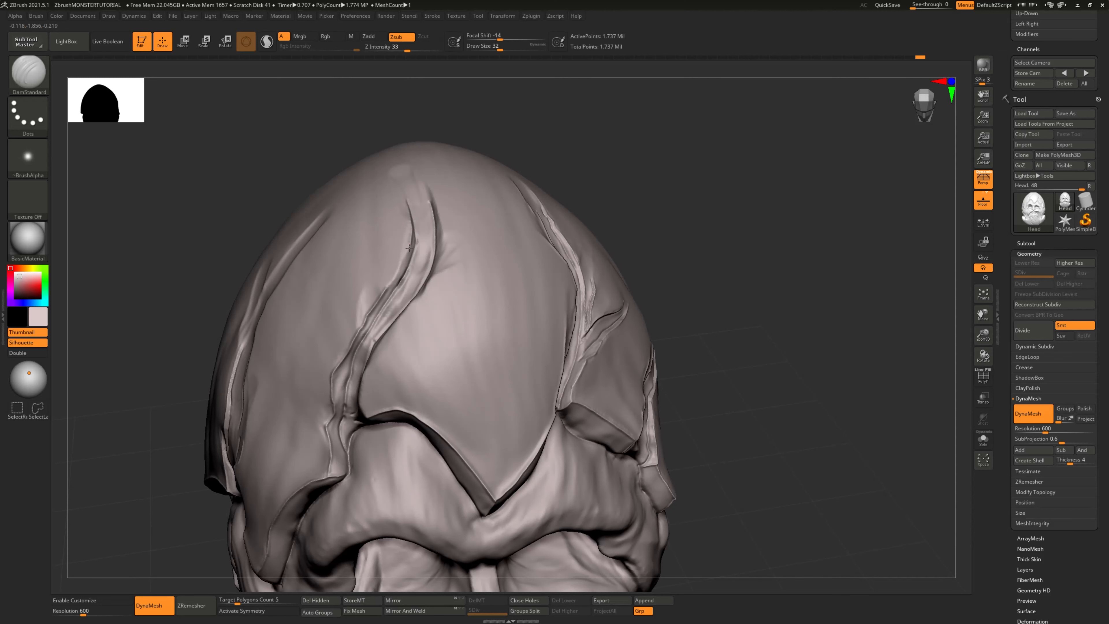
Step: Carve the forehead-side edge of the same long crack from its upper bend down toward the brow notch
{"action": "mouse_move", "coordinate": [798, 377]}
{"action": "left_mouse_down"}
{"action": "mouse_move", "coordinate": [723, 401]}
{"action": "mouse_move", "coordinate": [761, 366]}
{"action": "left_mouse_up"}
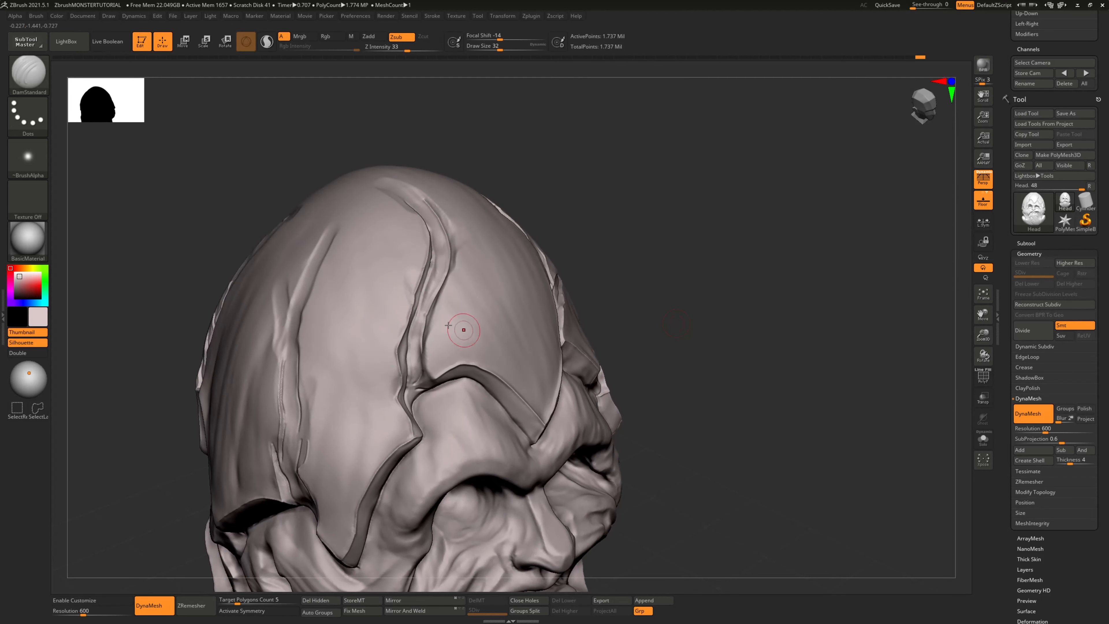
{"action": "mouse_move", "coordinate": [433, 328]}
{"action": "left_mouse_down"}
{"action": "mouse_move", "coordinate": [439, 300]}
{"action": "mouse_move", "coordinate": [426, 339]}
{"action": "mouse_move", "coordinate": [443, 366]}
{"action": "left_mouse_up"}
{"action": "left_click_drag", "start_coordinate": [670, 274], "coordinate": [675, 299]}
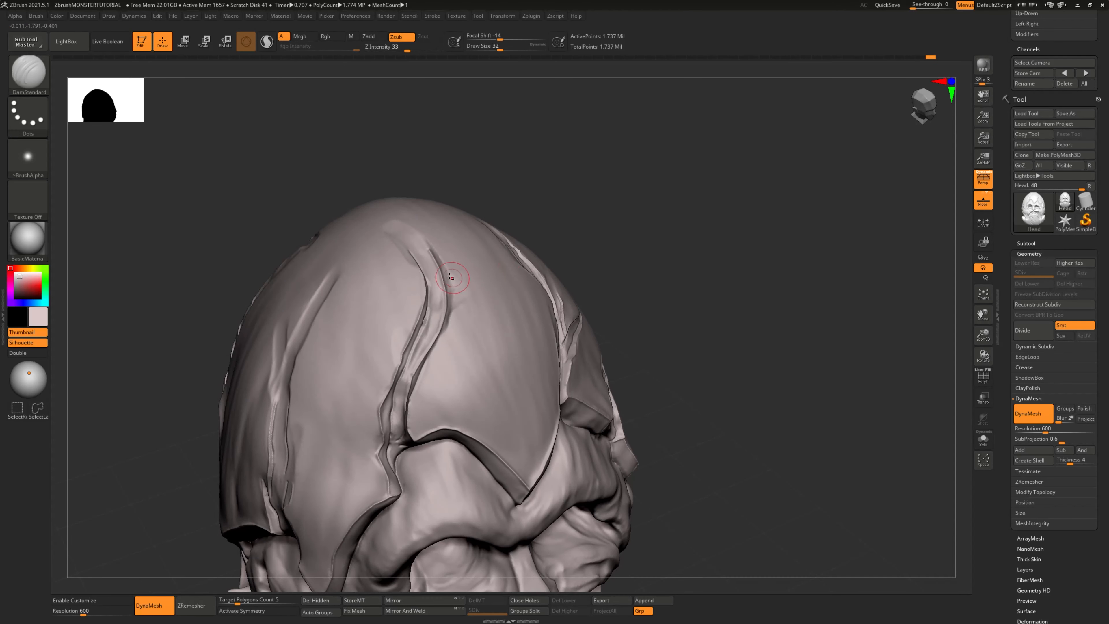
{"action": "mouse_move", "coordinate": [446, 264]}
{"action": "left_mouse_down"}
{"action": "mouse_move", "coordinate": [440, 258]}
{"action": "mouse_move", "coordinate": [455, 286]}
{"action": "mouse_move", "coordinate": [438, 338]}
{"action": "left_mouse_up"}
Step: Bring the whole head into front view and save the project
{"action": "left_click_drag", "start_coordinate": [770, 445], "coordinate": [708, 333]}
{"action": "key", "text": "ctrl"}
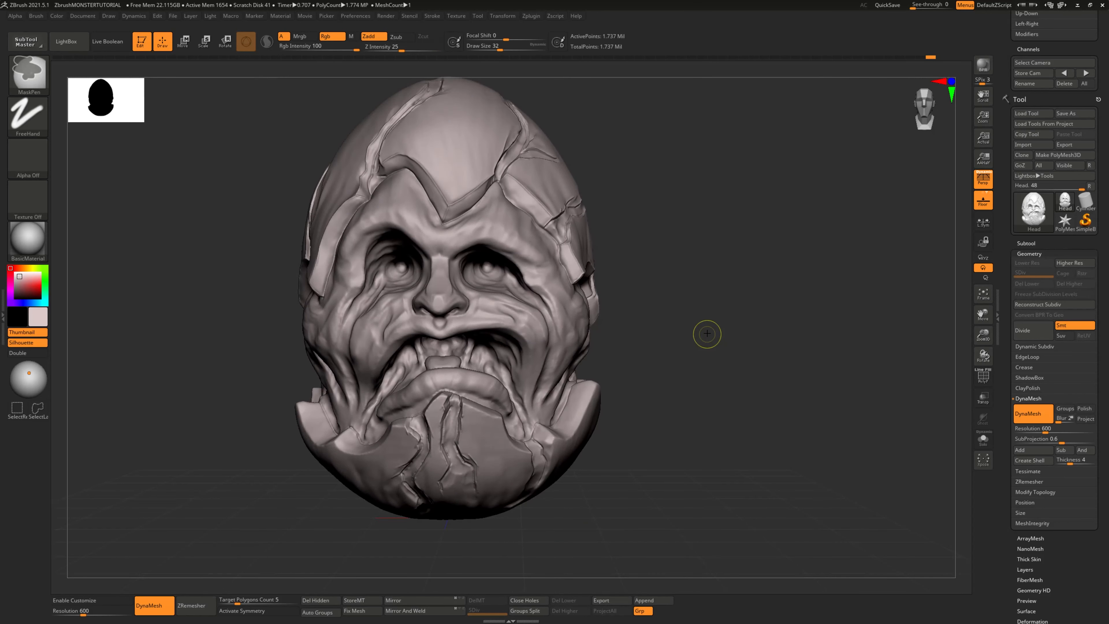
{"action": "key", "text": "ctrl+s"}
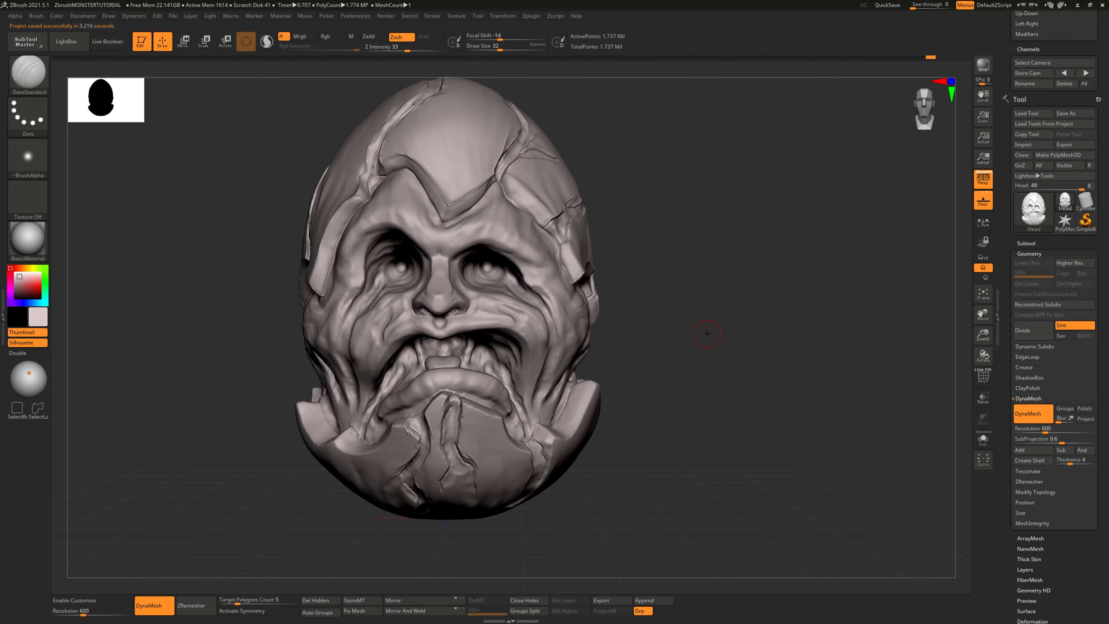
Step: Sharpen the upper rim of the cracked chin plate below the lower lip
{"action": "mouse_move", "coordinate": [707, 333]}
{"action": "left_mouse_down"}
{"action": "mouse_move", "coordinate": [668, 421]}
{"action": "mouse_move", "coordinate": [676, 477]}
{"action": "mouse_move", "coordinate": [698, 478]}
{"action": "mouse_move", "coordinate": [664, 477]}
{"action": "mouse_move", "coordinate": [705, 478]}
{"action": "mouse_move", "coordinate": [617, 458]}
{"action": "mouse_move", "coordinate": [681, 471]}
{"action": "mouse_move", "coordinate": [682, 313]}
{"action": "mouse_move", "coordinate": [713, 355]}
{"action": "mouse_move", "coordinate": [681, 403]}
{"action": "left_mouse_up"}
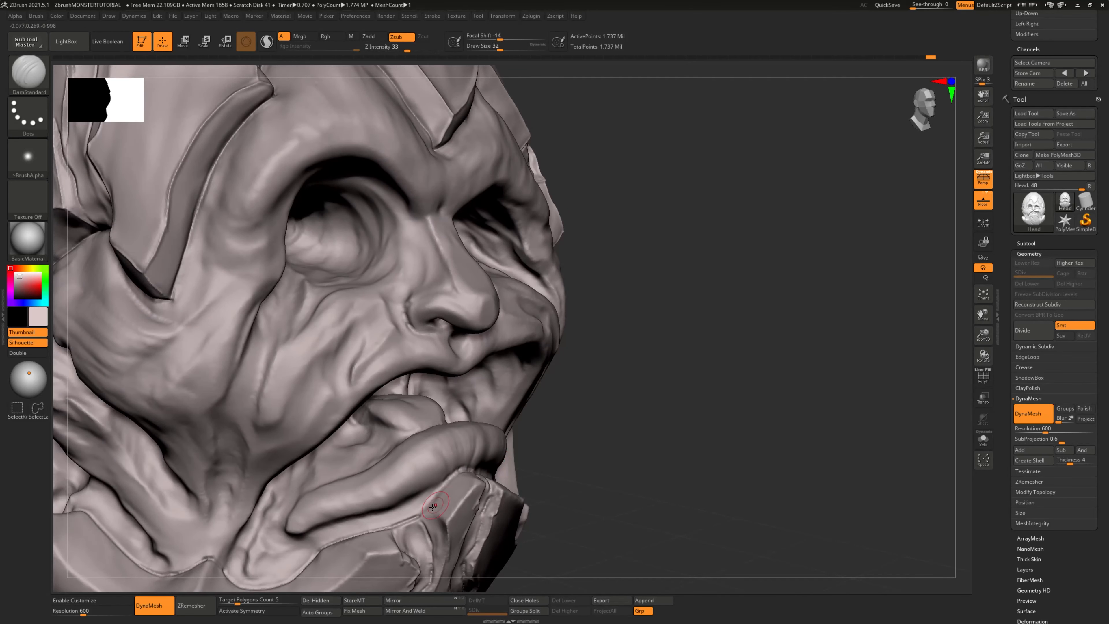
{"action": "left_click_drag", "start_coordinate": [417, 519], "coordinate": [454, 476]}
{"action": "mouse_move", "coordinate": [708, 474]}
{"action": "left_mouse_down"}
{"action": "mouse_move", "coordinate": [606, 473]}
{"action": "mouse_move", "coordinate": [743, 426]}
{"action": "mouse_move", "coordinate": [384, 443]}
{"action": "left_mouse_up"}
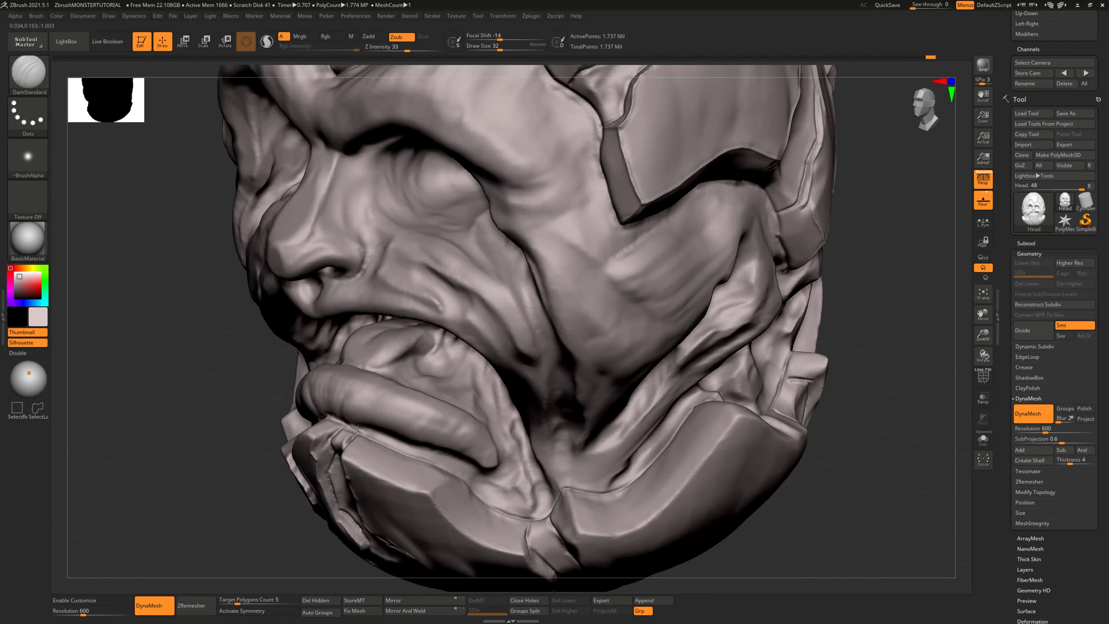
{"action": "mouse_move", "coordinate": [246, 564]}
{"action": "left_mouse_down"}
{"action": "mouse_move", "coordinate": [297, 524]}
{"action": "mouse_move", "coordinate": [368, 424]}
{"action": "left_mouse_up"}
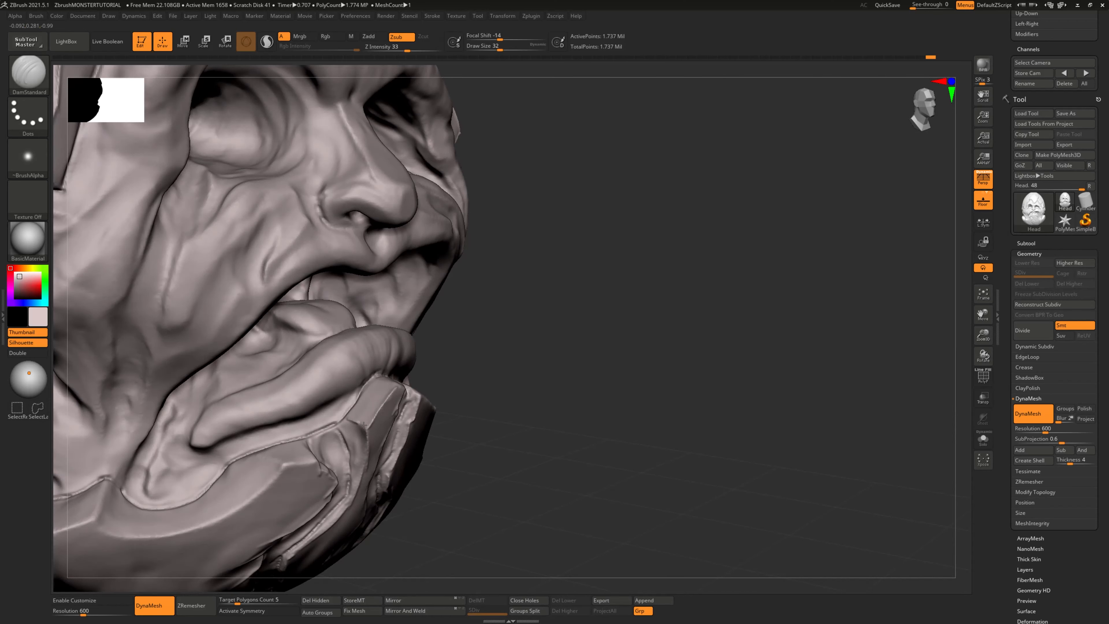
{"action": "mouse_move", "coordinate": [527, 421]}
{"action": "left_mouse_down"}
{"action": "mouse_move", "coordinate": [306, 474]}
{"action": "mouse_move", "coordinate": [258, 530]}
{"action": "mouse_move", "coordinate": [262, 563]}
{"action": "left_mouse_up"}
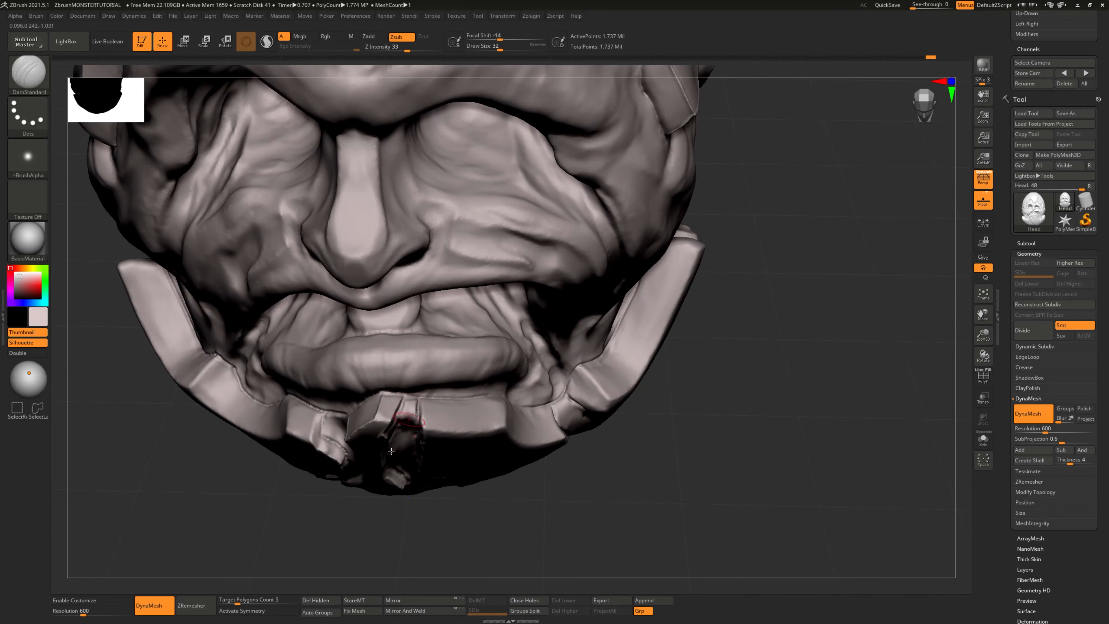
Step: Sharpen the upper end of the vertical crack in the middle of the chin plate
{"action": "left_click_drag", "start_coordinate": [392, 451], "coordinate": [366, 516]}
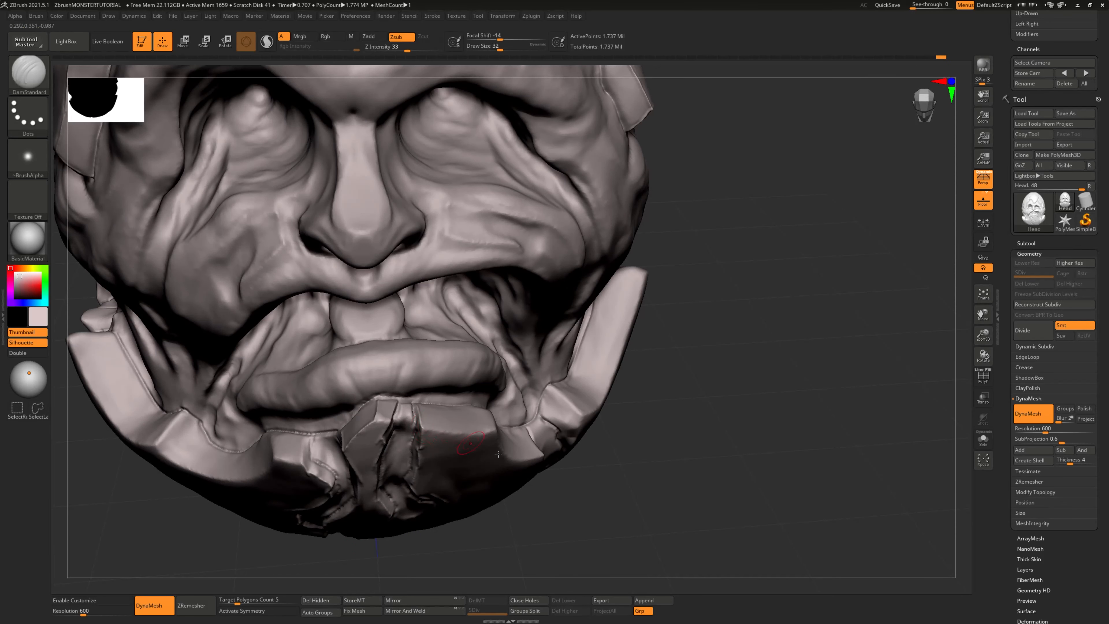
{"action": "left_click_drag", "start_coordinate": [549, 474], "coordinate": [584, 485]}
{"action": "mouse_move", "coordinate": [502, 505]}
{"action": "left_mouse_down"}
{"action": "mouse_move", "coordinate": [432, 506]}
{"action": "mouse_move", "coordinate": [435, 363]}
{"action": "left_mouse_up"}
{"action": "left_click_drag", "start_coordinate": [413, 435], "coordinate": [372, 396]}
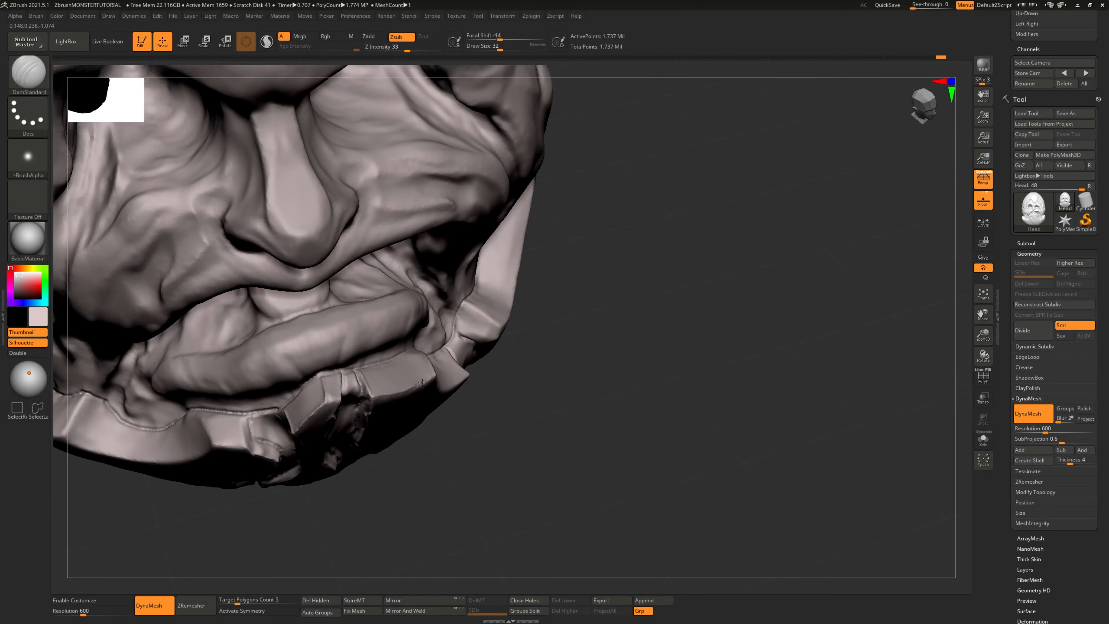
Step: Smooth the upper rim of the chin plate between the central vertical crack and the mouth corner
{"action": "mouse_move", "coordinate": [441, 398]}
{"action": "left_mouse_down"}
{"action": "mouse_move", "coordinate": [522, 438]}
{"action": "mouse_move", "coordinate": [248, 374]}
{"action": "left_mouse_up"}
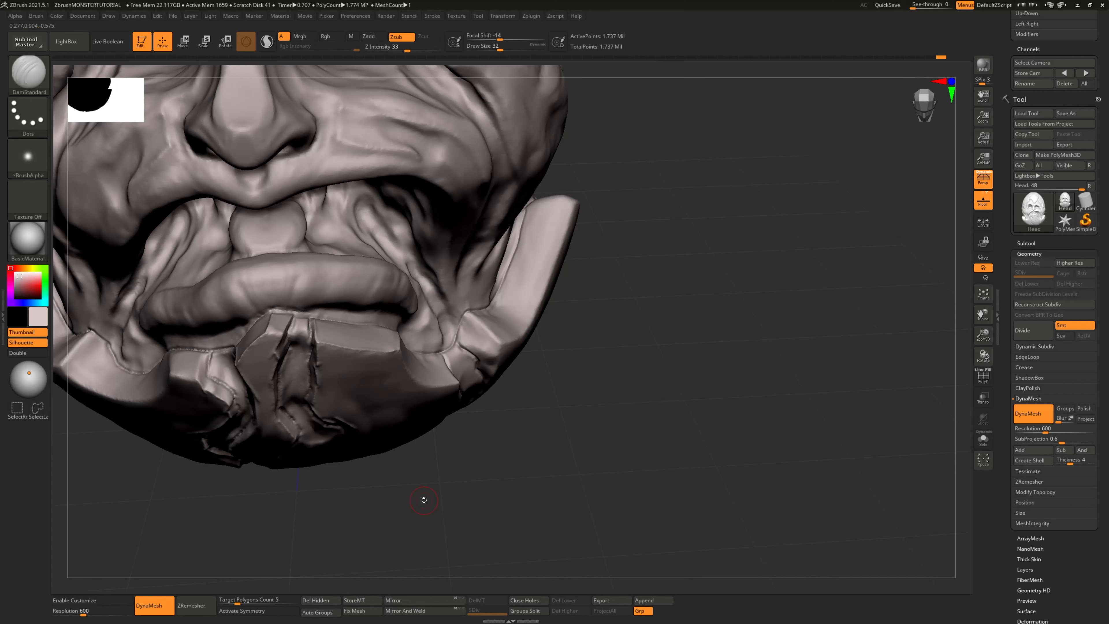
{"action": "mouse_move", "coordinate": [540, 475]}
{"action": "left_mouse_down"}
{"action": "mouse_move", "coordinate": [515, 478]}
{"action": "mouse_move", "coordinate": [540, 489]}
{"action": "mouse_move", "coordinate": [498, 467]}
{"action": "left_mouse_up"}
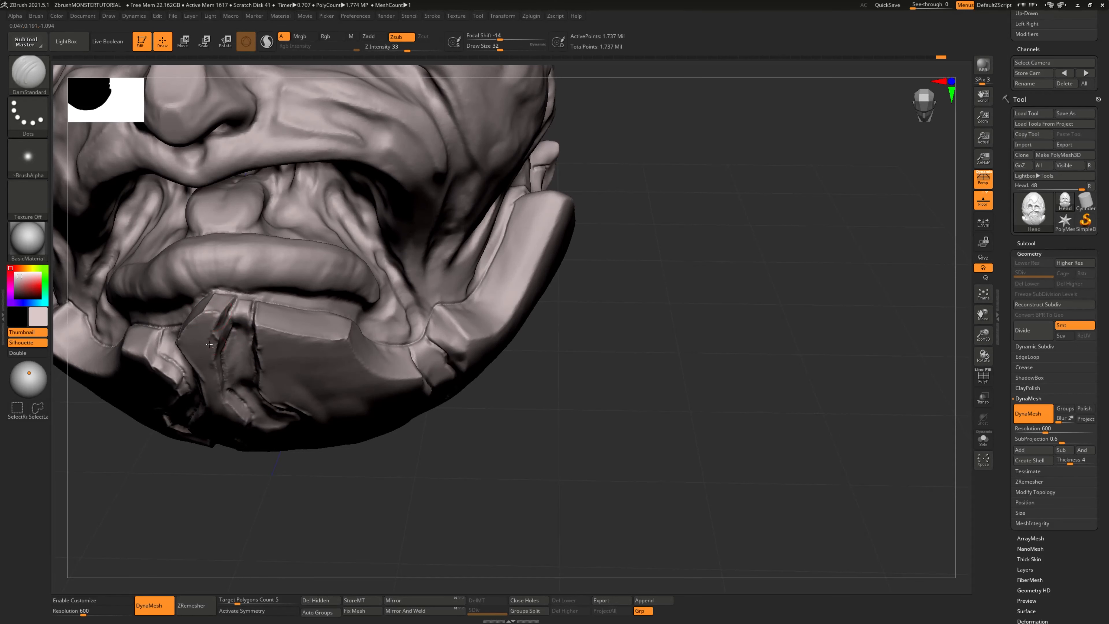
{"action": "left_click_drag", "start_coordinate": [198, 494], "coordinate": [188, 444]}
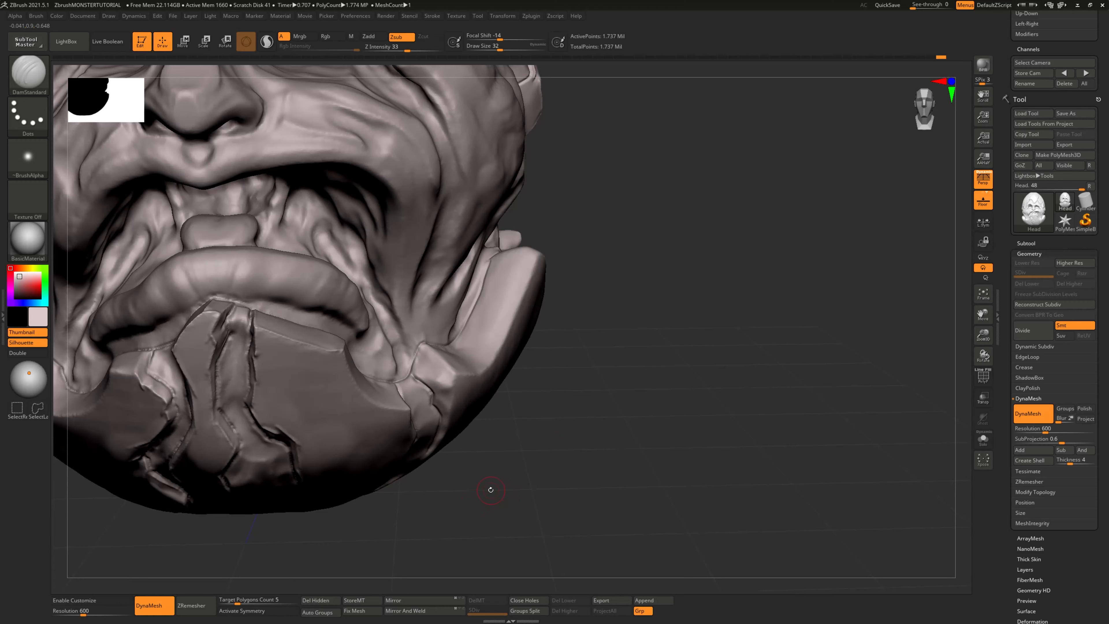
{"action": "mouse_move", "coordinate": [491, 490]}
{"action": "left_mouse_down"}
{"action": "mouse_move", "coordinate": [414, 531]}
{"action": "mouse_move", "coordinate": [368, 540]}
{"action": "mouse_move", "coordinate": [352, 520]}
{"action": "left_mouse_up"}
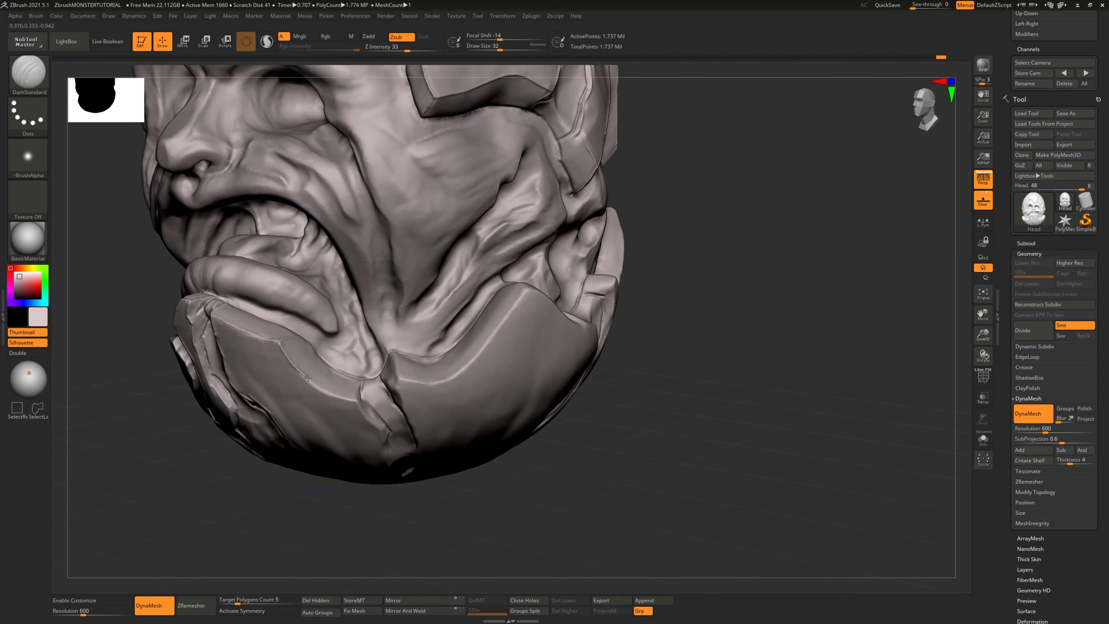
{"action": "left_click_drag", "start_coordinate": [308, 378], "coordinate": [283, 352], "text": "shift"}
{"action": "left_click_drag", "start_coordinate": [346, 540], "coordinate": [359, 396]}
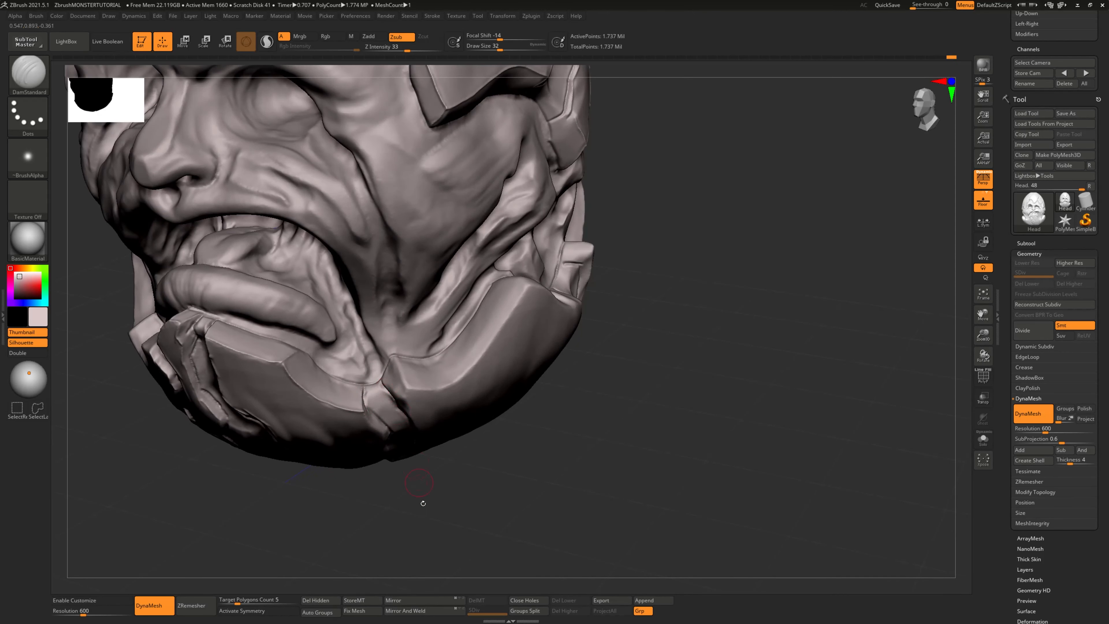
{"action": "left_click_drag", "start_coordinate": [421, 502], "coordinate": [375, 415]}
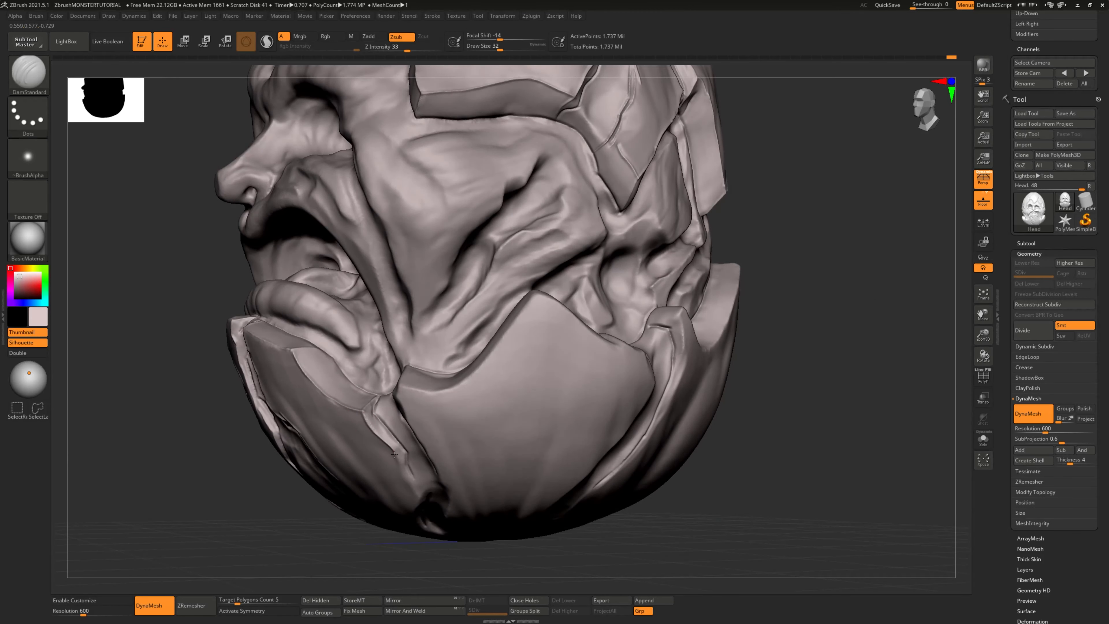
Step: Sharpen the chin-side edge of the crack separating the chin plate from the side jaw plate
{"action": "left_click_drag", "start_coordinate": [400, 516], "coordinate": [404, 422]}
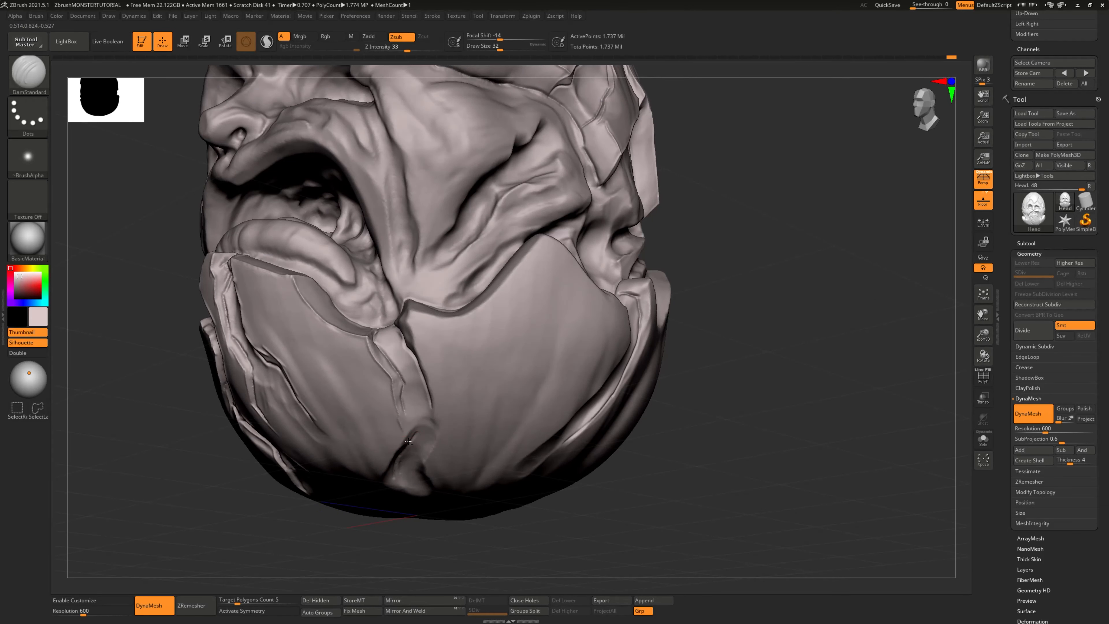
{"action": "left_click_drag", "start_coordinate": [348, 543], "coordinate": [399, 421]}
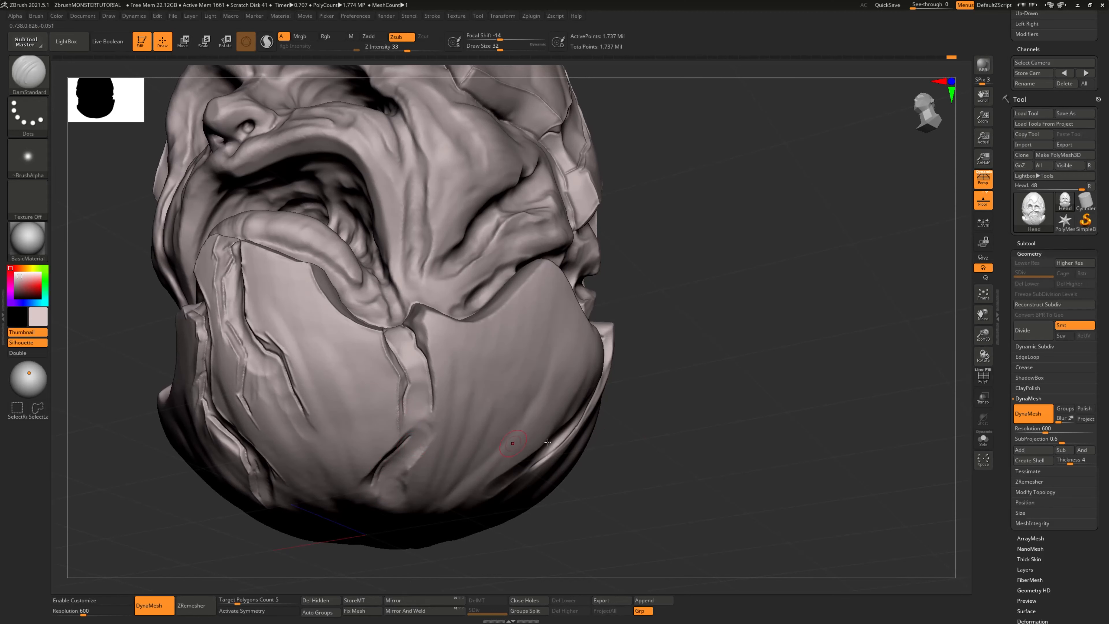
{"action": "left_click_drag", "start_coordinate": [654, 442], "coordinate": [720, 448]}
{"action": "left_click_drag", "start_coordinate": [397, 556], "coordinate": [388, 537]}
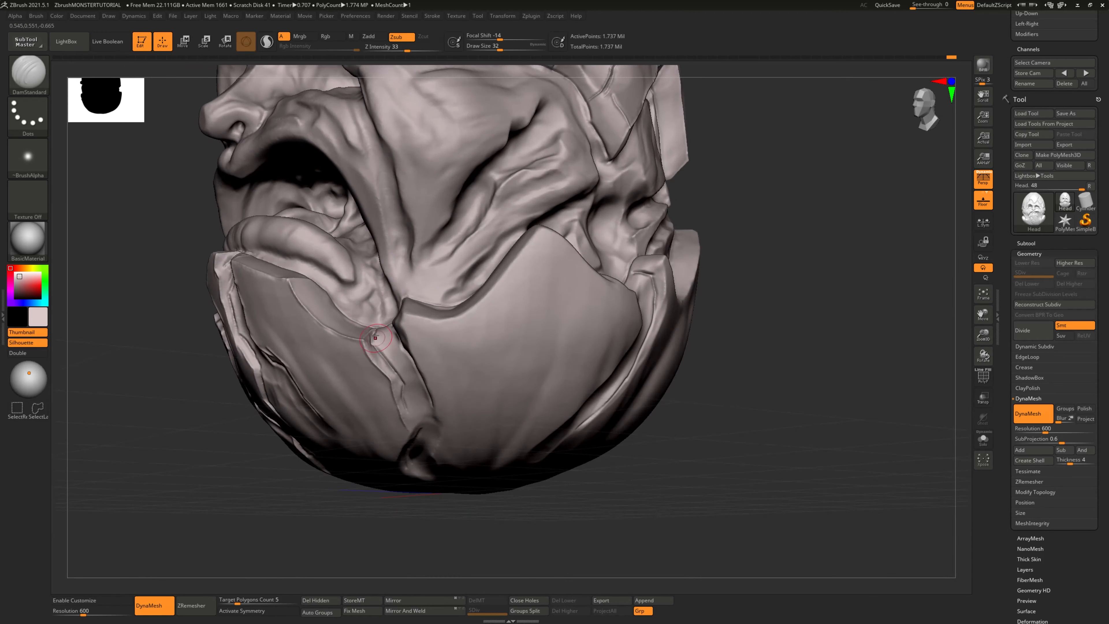
{"action": "mouse_move", "coordinate": [302, 549]}
{"action": "left_mouse_down"}
{"action": "mouse_move", "coordinate": [401, 489]}
{"action": "mouse_move", "coordinate": [733, 455]}
{"action": "mouse_move", "coordinate": [703, 436]}
{"action": "mouse_move", "coordinate": [641, 443]}
{"action": "mouse_move", "coordinate": [637, 476]}
{"action": "left_mouse_up"}
{"action": "left_click_drag", "start_coordinate": [372, 362], "coordinate": [375, 395]}
{"action": "left_click_drag", "start_coordinate": [634, 433], "coordinate": [617, 400]}
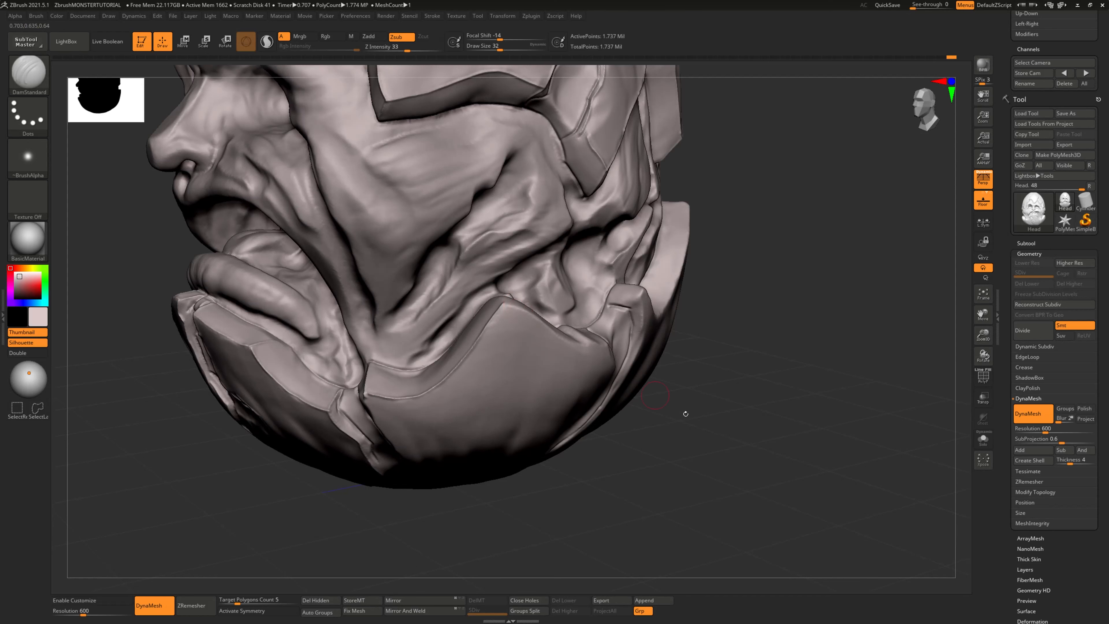
{"action": "left_click_drag", "start_coordinate": [685, 413], "coordinate": [649, 435]}
Step: Carve short cracks across the thick upper rim of the side jaw plate, near its rear vertical crack
{"action": "mouse_move", "coordinate": [475, 474]}
{"action": "left_mouse_down"}
{"action": "mouse_move", "coordinate": [371, 496]}
{"action": "mouse_move", "coordinate": [371, 453]}
{"action": "mouse_move", "coordinate": [462, 321]}
{"action": "left_mouse_up"}
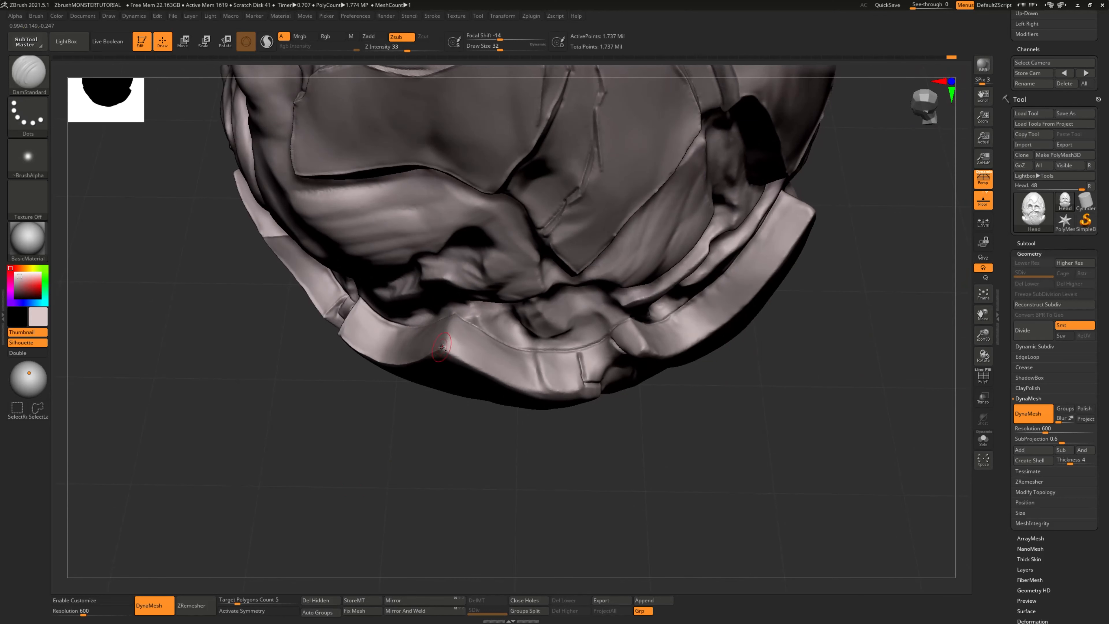
{"action": "left_click_drag", "start_coordinate": [381, 464], "coordinate": [393, 273]}
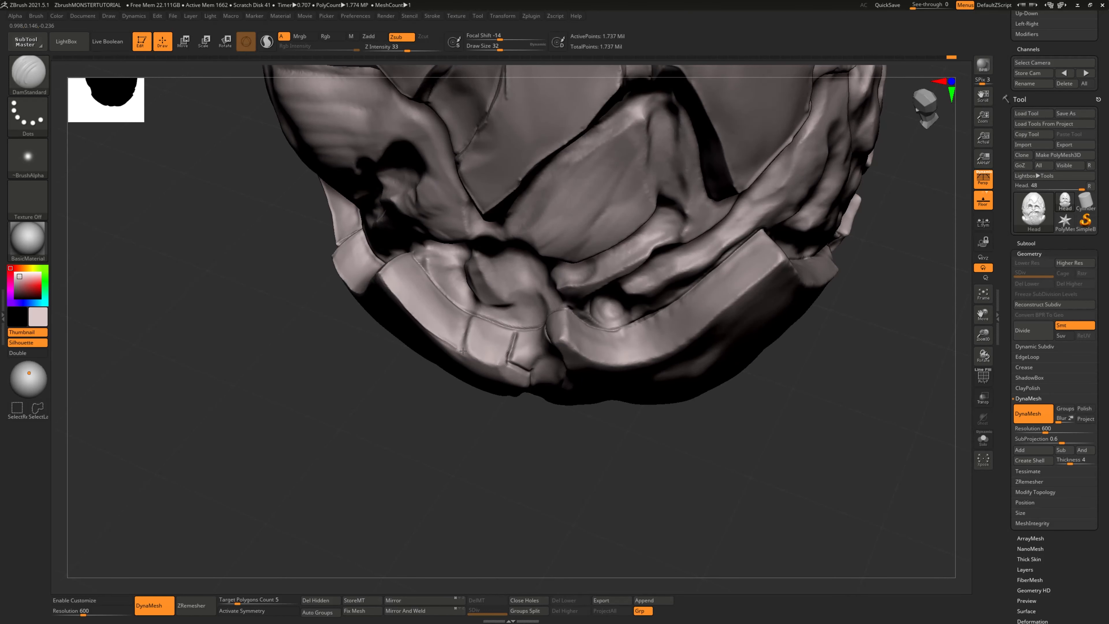
{"action": "mouse_move", "coordinate": [463, 471]}
{"action": "left_mouse_down"}
{"action": "mouse_move", "coordinate": [470, 310]}
{"action": "mouse_move", "coordinate": [476, 326]}
{"action": "left_mouse_up"}
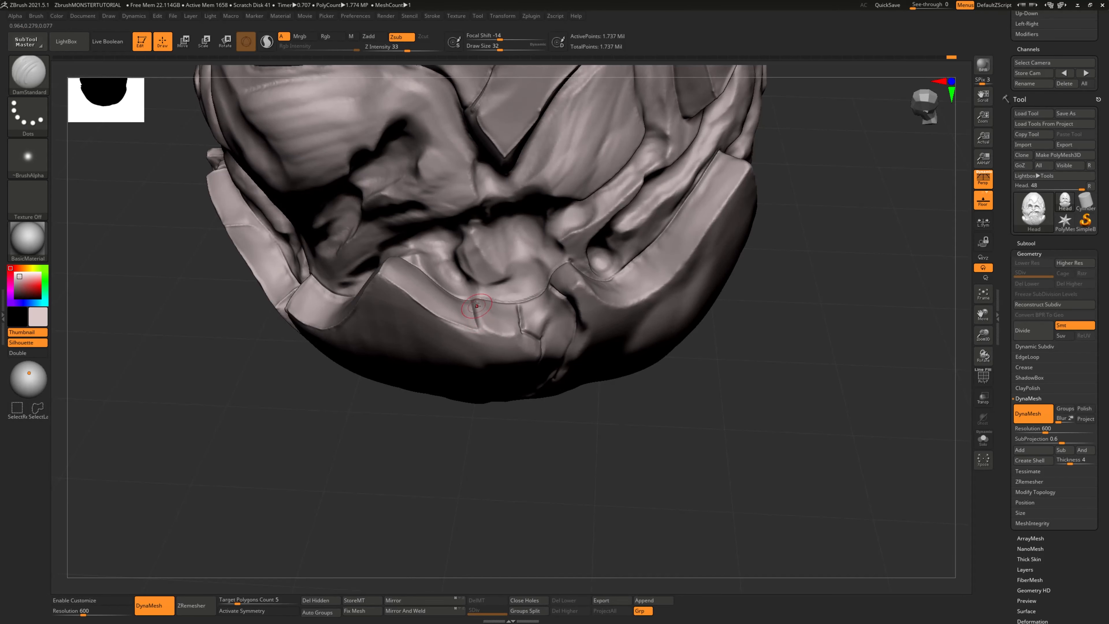
{"action": "left_click_drag", "start_coordinate": [492, 502], "coordinate": [483, 420]}
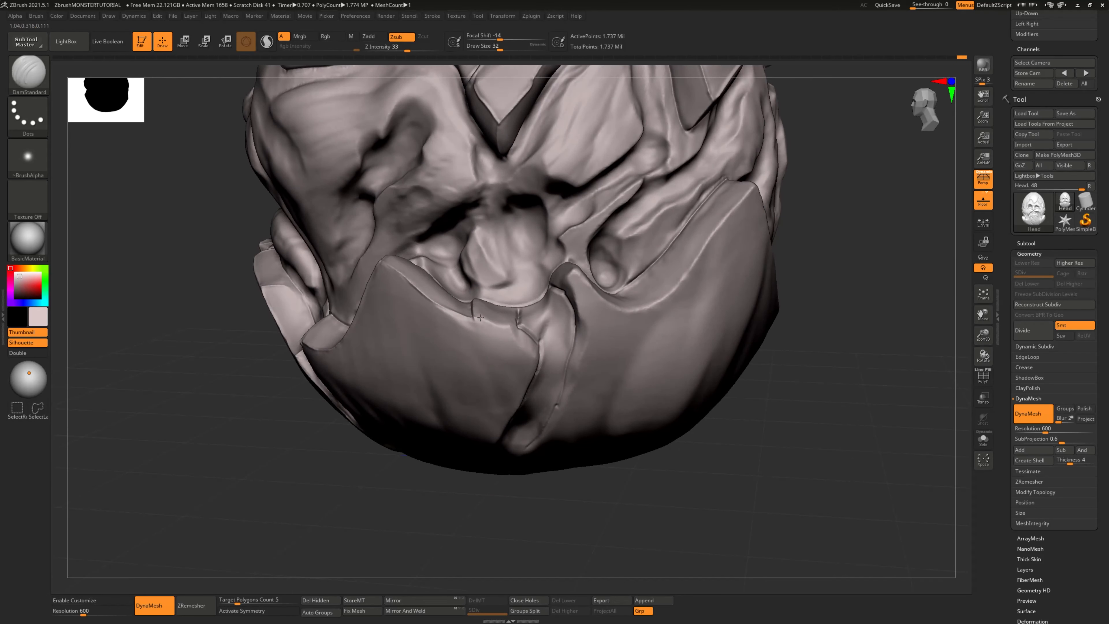
Step: Connect the rim cracks along the side jaw plate's face and sharpen the front edge of the adjoining vertical crack
{"action": "left_click_drag", "start_coordinate": [507, 329], "coordinate": [519, 332]}
{"action": "left_click_drag", "start_coordinate": [651, 498], "coordinate": [568, 455]}
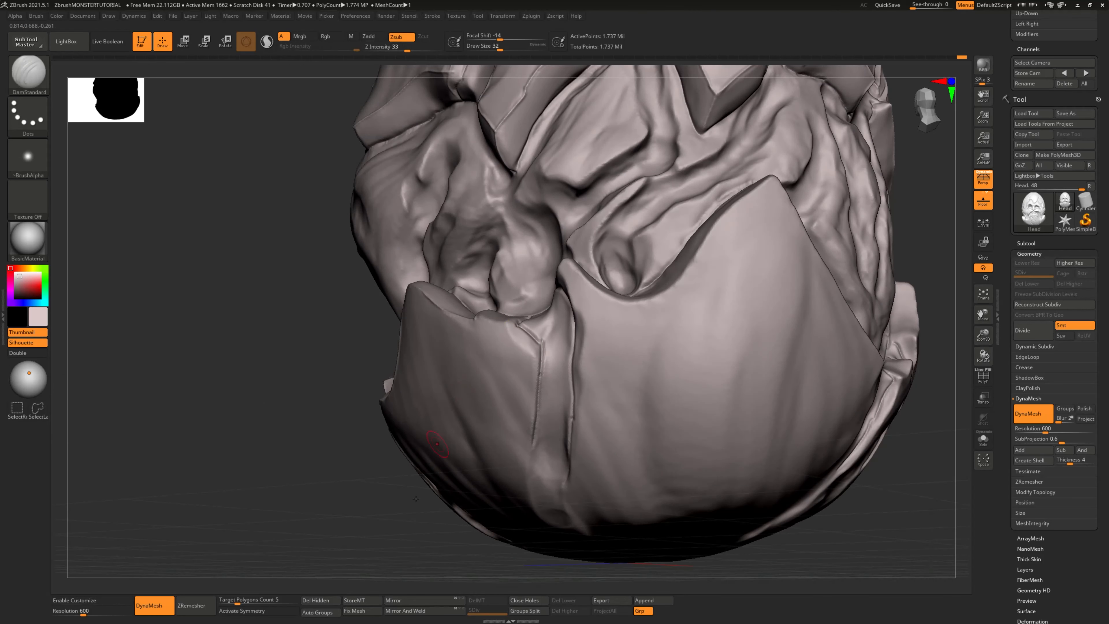
{"action": "left_click_drag", "start_coordinate": [393, 515], "coordinate": [384, 489]}
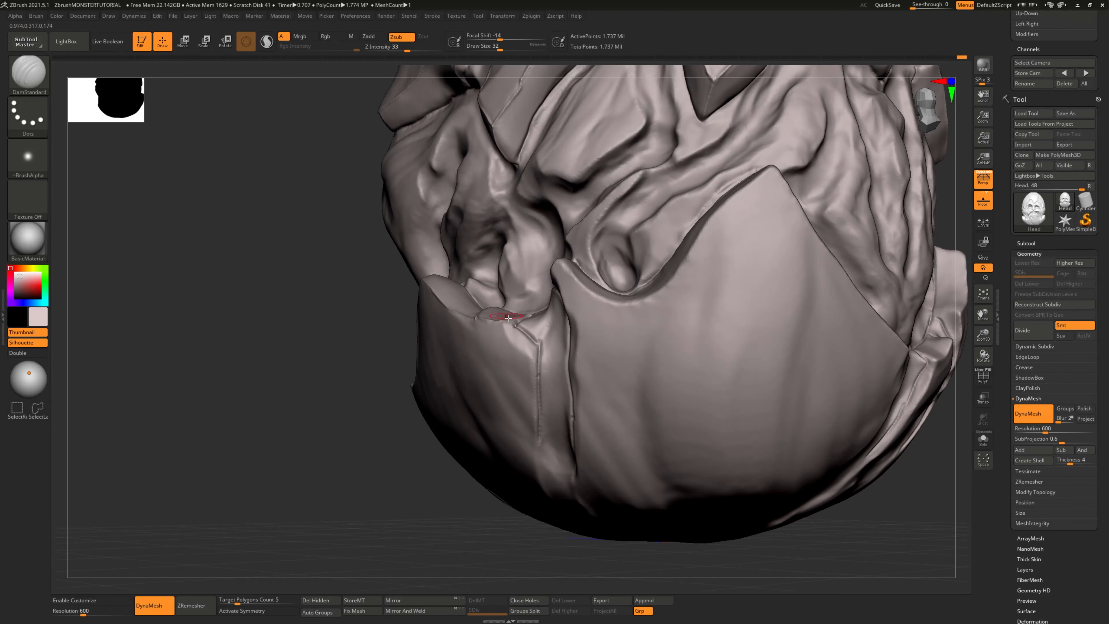
{"action": "left_click_drag", "start_coordinate": [505, 324], "coordinate": [524, 350]}
{"action": "left_click_drag", "start_coordinate": [538, 365], "coordinate": [535, 424]}
{"action": "mouse_move", "coordinate": [454, 516]}
{"action": "left_mouse_down"}
{"action": "mouse_move", "coordinate": [491, 552]}
{"action": "mouse_move", "coordinate": [576, 492]}
{"action": "mouse_move", "coordinate": [546, 258]}
{"action": "left_mouse_up"}
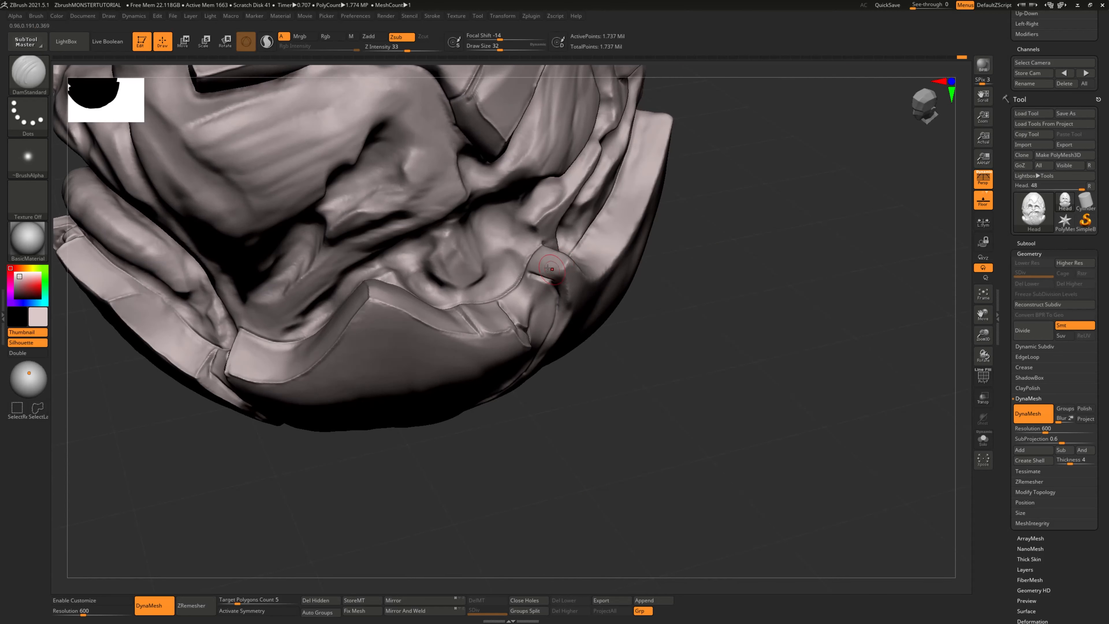
Step: Sharpen the upper front corner of the rear jaw plate where it meets the vertical crack below the ear area
{"action": "left_click_drag", "start_coordinate": [614, 349], "coordinate": [595, 379]}
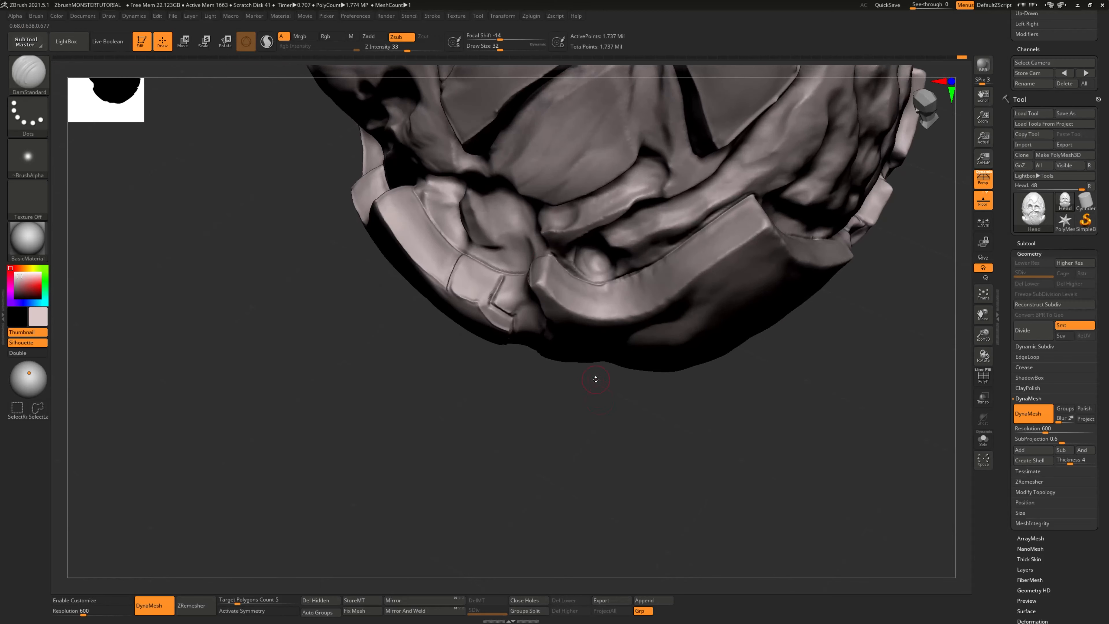
{"action": "left_click_drag", "start_coordinate": [549, 259], "coordinate": [540, 283]}
{"action": "left_click_drag", "start_coordinate": [509, 412], "coordinate": [547, 276]}
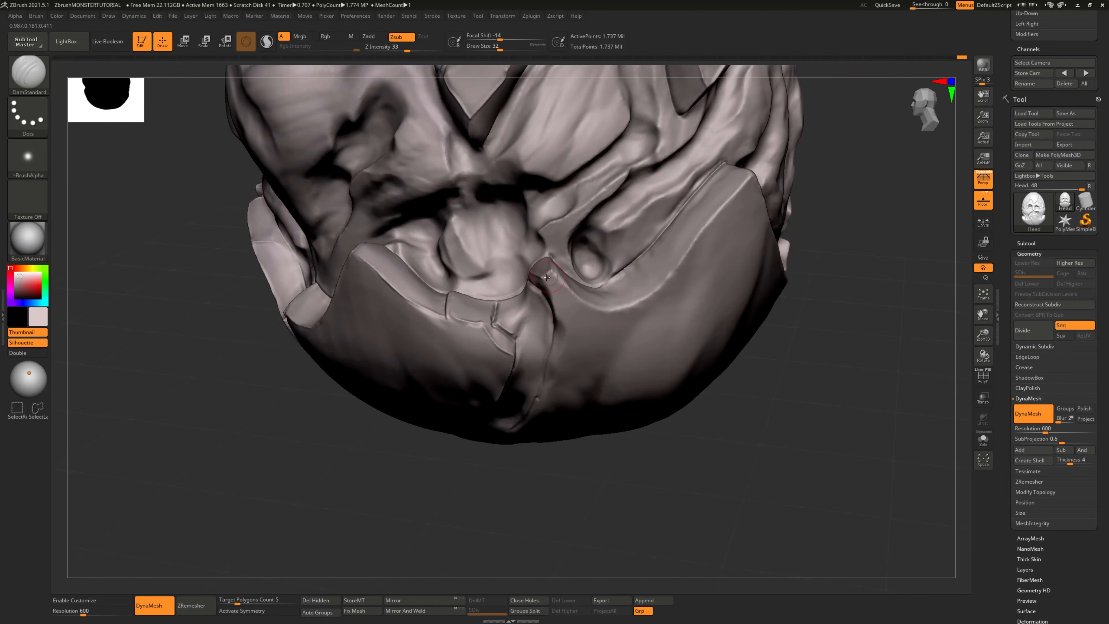
{"action": "left_click_drag", "start_coordinate": [804, 434], "coordinate": [715, 473], "text": "alt"}
{"action": "left_click_drag", "start_coordinate": [482, 323], "coordinate": [496, 312]}
{"action": "left_click_drag", "start_coordinate": [699, 459], "coordinate": [498, 425]}
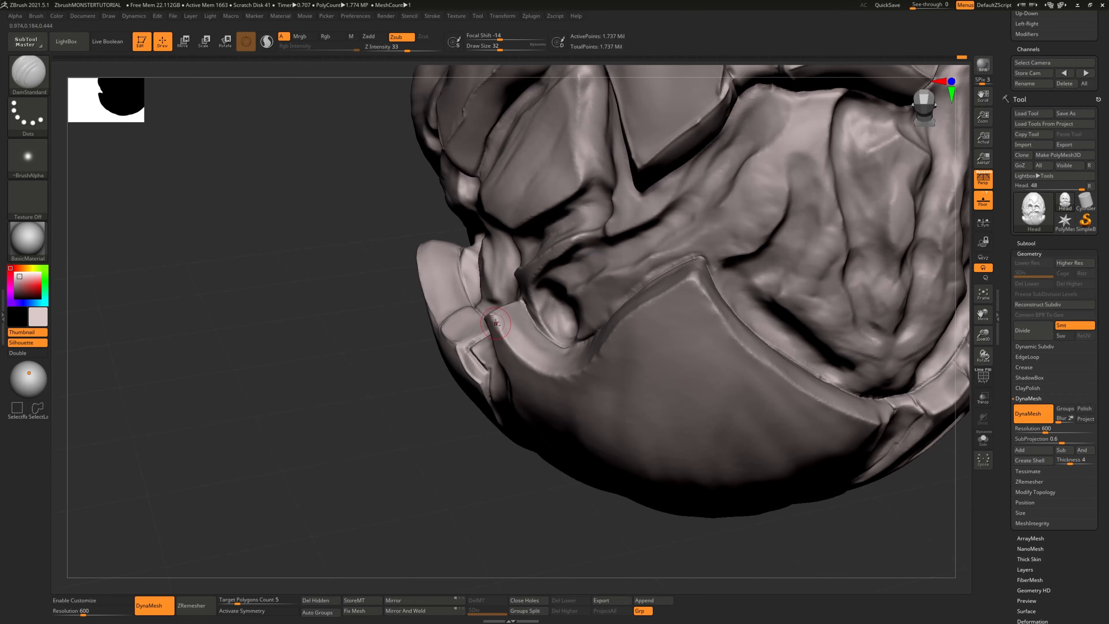
{"action": "left_click_drag", "start_coordinate": [495, 319], "coordinate": [518, 352]}
{"action": "left_click_drag", "start_coordinate": [485, 446], "coordinate": [500, 515]}
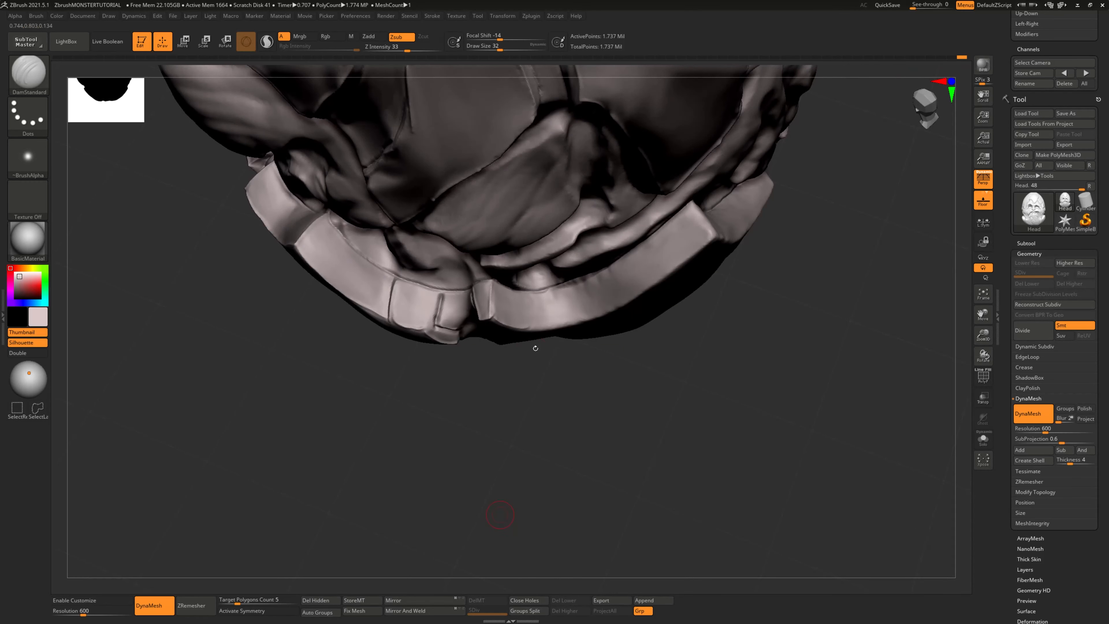
Step: Sharpen the rear jaw plate's curved upper rim and its edge running down along the vertical crack
{"action": "left_click_drag", "start_coordinate": [507, 371], "coordinate": [611, 424]}
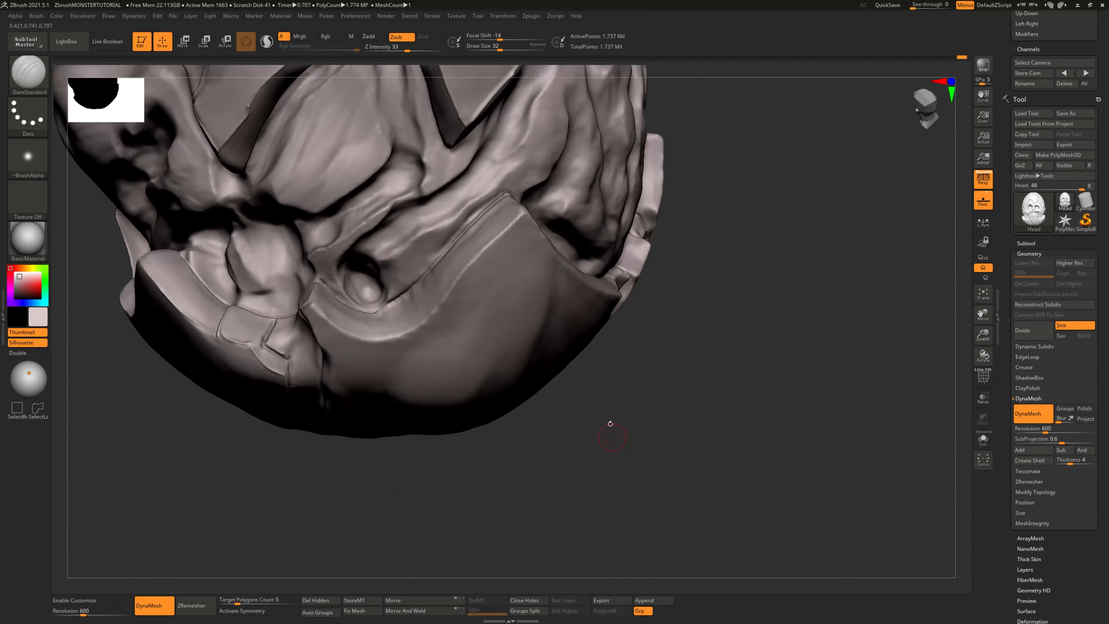
{"action": "left_click_drag", "start_coordinate": [519, 217], "coordinate": [454, 283]}
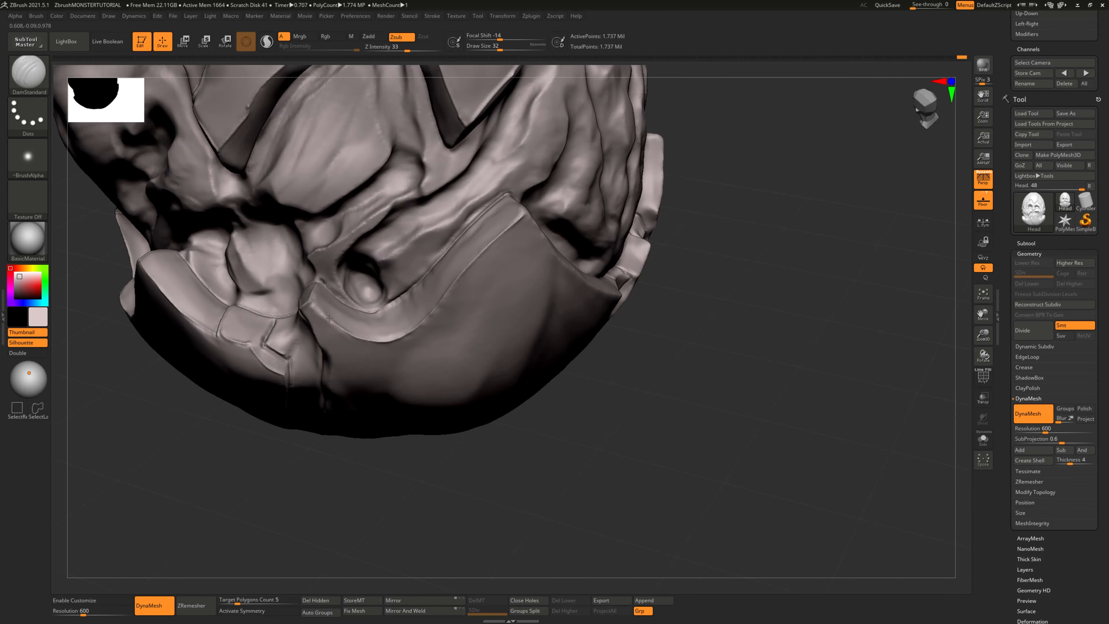
{"action": "left_click_drag", "start_coordinate": [601, 446], "coordinate": [640, 441]}
{"action": "left_click_drag", "start_coordinate": [353, 297], "coordinate": [359, 338]}
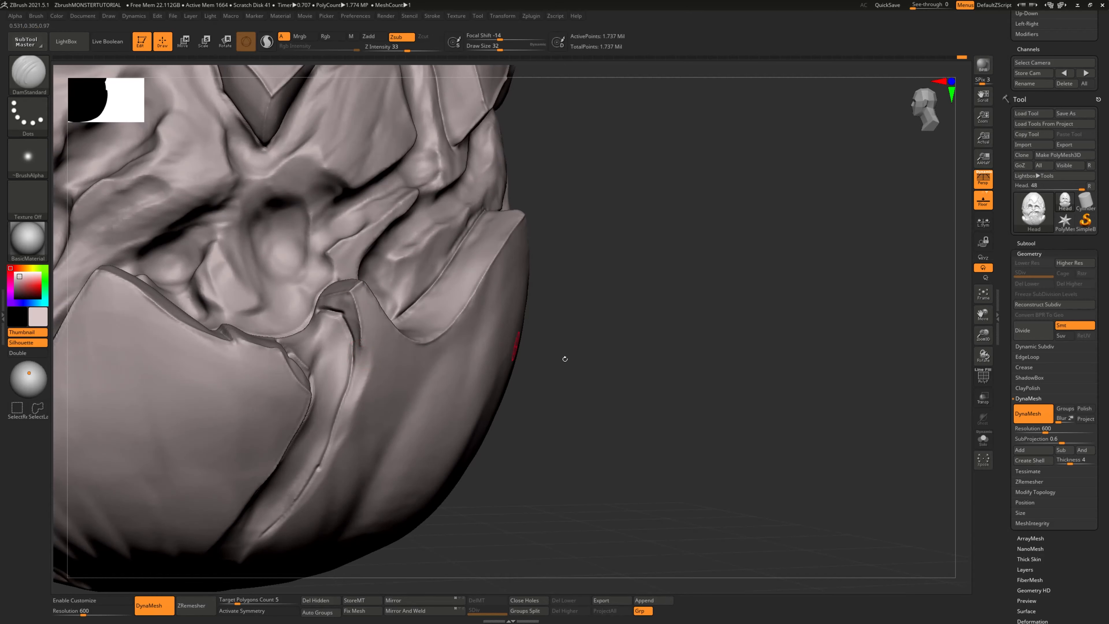
{"action": "left_click_drag", "start_coordinate": [564, 359], "coordinate": [641, 365], "text": "alt"}
{"action": "mouse_move", "coordinate": [363, 326]}
{"action": "left_mouse_down"}
{"action": "mouse_move", "coordinate": [356, 374]}
{"action": "mouse_move", "coordinate": [313, 462]}
{"action": "left_mouse_up"}
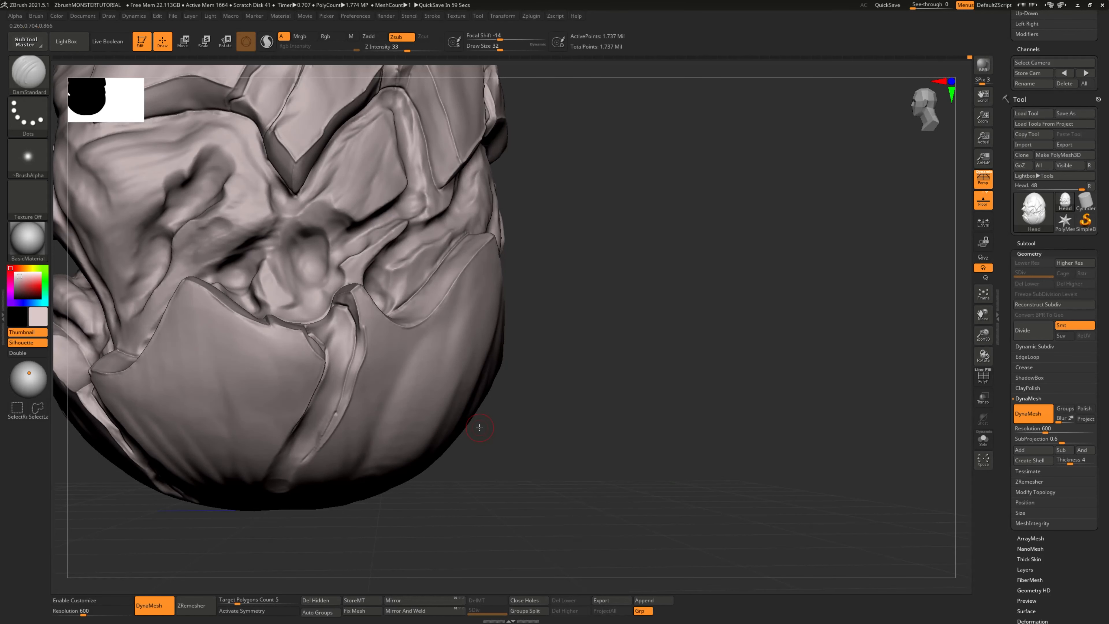
Step: Sharpen the rear jaw plate's upper rim from its pointed peak down toward the back of the head
{"action": "mouse_move", "coordinate": [480, 427]}
{"action": "left_mouse_down"}
{"action": "mouse_move", "coordinate": [636, 391]}
{"action": "mouse_move", "coordinate": [698, 393]}
{"action": "mouse_move", "coordinate": [595, 403]}
{"action": "mouse_move", "coordinate": [629, 418]}
{"action": "left_mouse_up"}
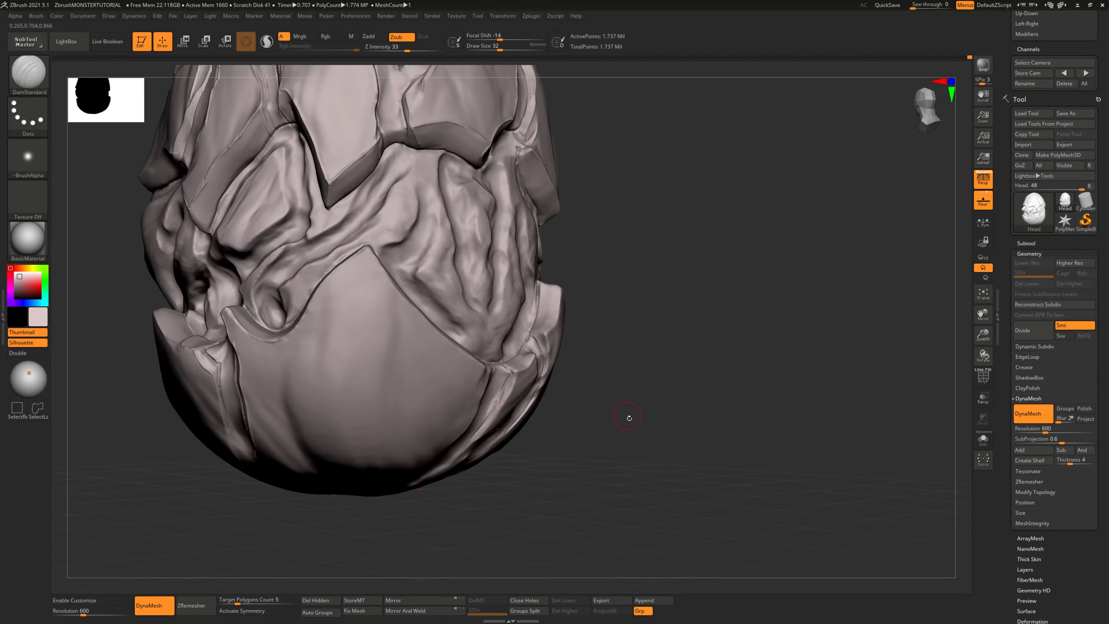
{"action": "mouse_move", "coordinate": [665, 450]}
{"action": "left_mouse_down"}
{"action": "mouse_move", "coordinate": [663, 462]}
{"action": "mouse_move", "coordinate": [626, 465]}
{"action": "left_mouse_up"}
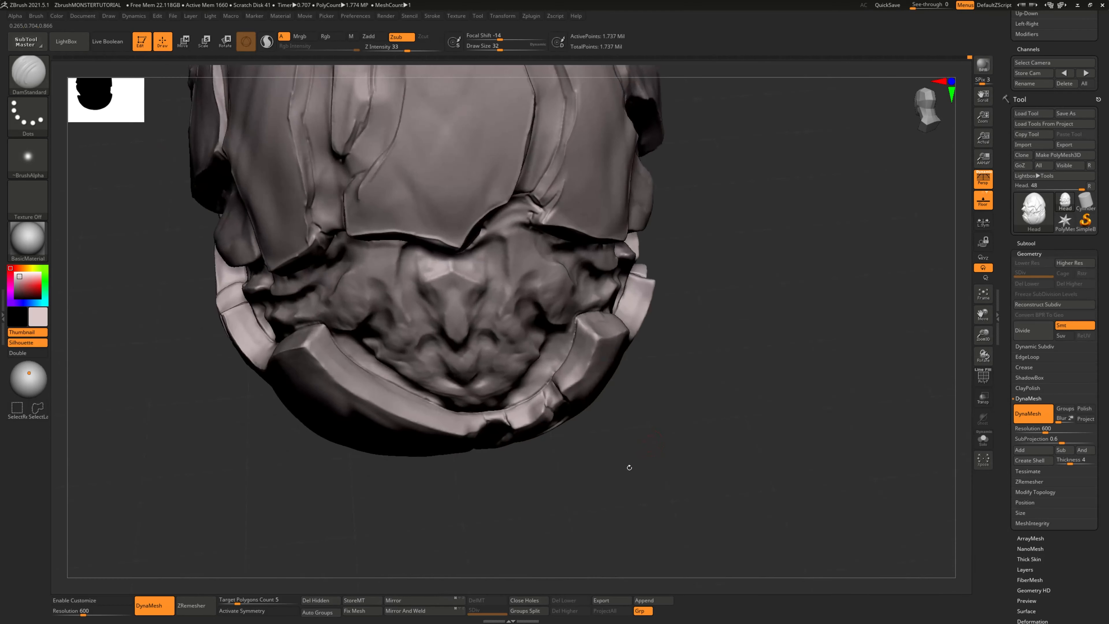
{"action": "mouse_move", "coordinate": [303, 350]}
{"action": "left_mouse_down"}
{"action": "mouse_move", "coordinate": [324, 326]}
{"action": "mouse_move", "coordinate": [343, 377]}
{"action": "left_mouse_up"}
{"action": "mouse_move", "coordinate": [289, 476]}
{"action": "left_mouse_down"}
{"action": "mouse_move", "coordinate": [321, 502]}
{"action": "mouse_move", "coordinate": [419, 525]}
{"action": "left_mouse_up"}
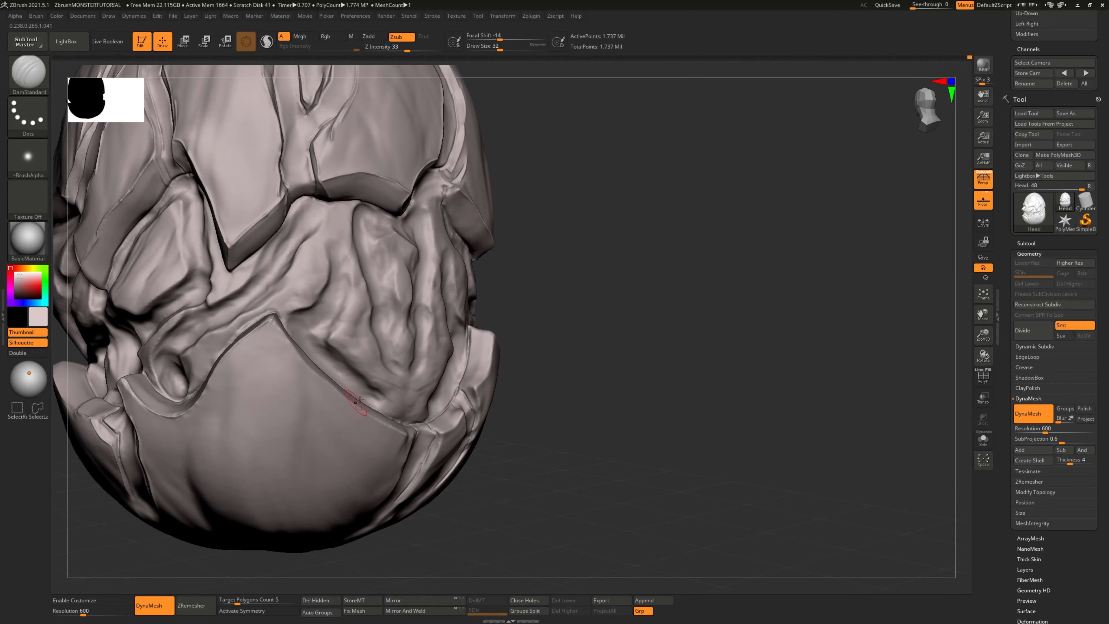
{"action": "left_click_drag", "start_coordinate": [256, 405], "coordinate": [270, 415]}
{"action": "left_click_drag", "start_coordinate": [275, 414], "coordinate": [280, 421]}
{"action": "mouse_move", "coordinate": [280, 423]}
{"action": "left_mouse_down"}
{"action": "mouse_move", "coordinate": [294, 430]}
{"action": "mouse_move", "coordinate": [298, 403]}
{"action": "mouse_move", "coordinate": [317, 449]}
{"action": "mouse_move", "coordinate": [350, 460]}
{"action": "left_mouse_up"}
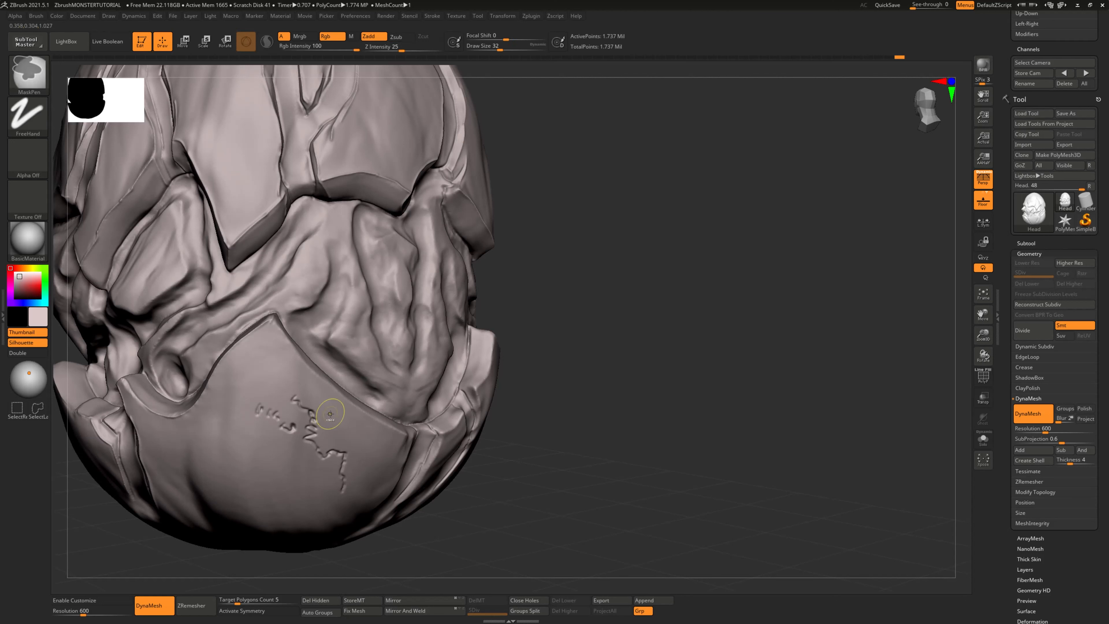
{"action": "key", "text": "ctrl+z"}
{"action": "key", "text": "ctrl+z"}
{"action": "key", "text": "ctrl+z"}
{"action": "key", "text": "ctrl+z"}
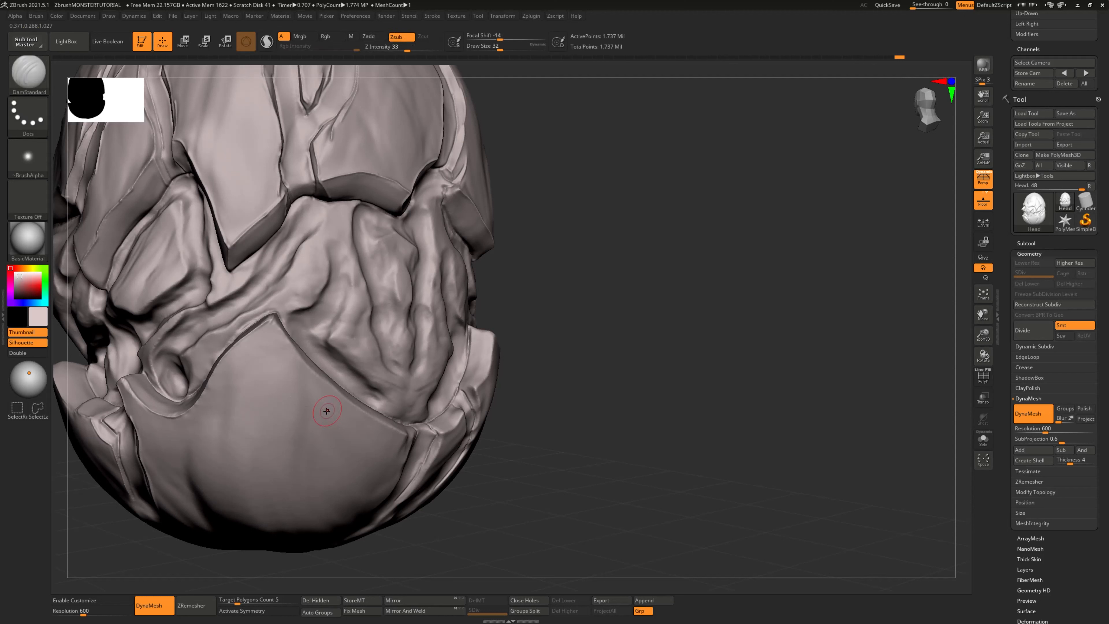
{"action": "mouse_move", "coordinate": [263, 374]}
{"action": "left_mouse_down"}
{"action": "mouse_move", "coordinate": [245, 384]}
{"action": "mouse_move", "coordinate": [280, 408]}
{"action": "left_mouse_up"}
{"action": "key", "text": "ctrl+z"}
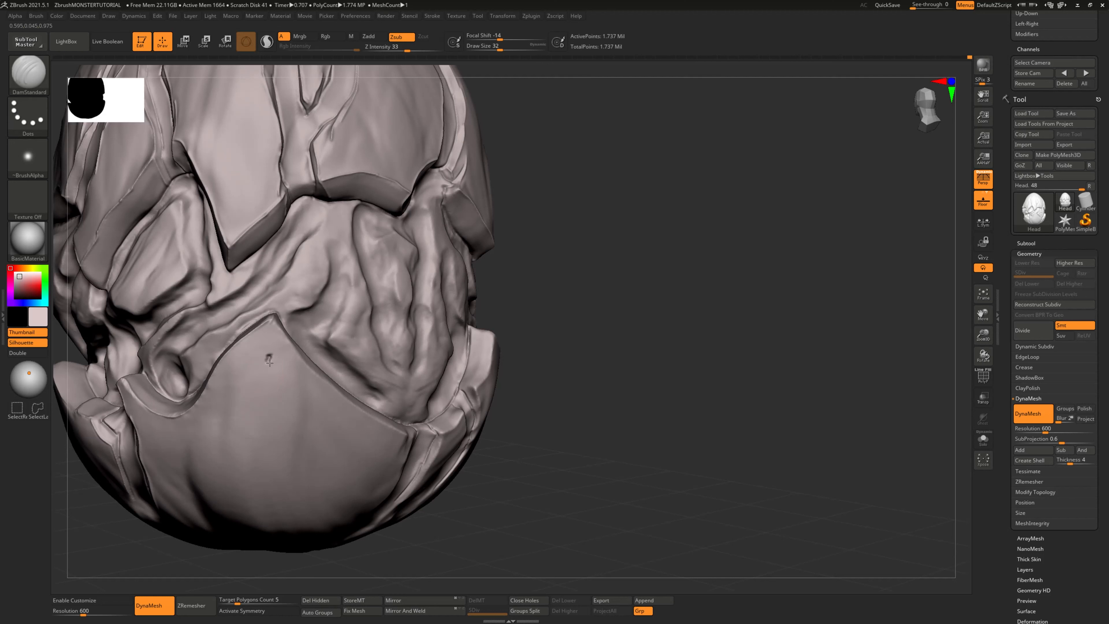
Step: Carve a wavy vertical line down the rear jaw plate and a patch of slanted parallel scratches beside it
{"action": "left_click_drag", "start_coordinate": [270, 362], "coordinate": [260, 482]}
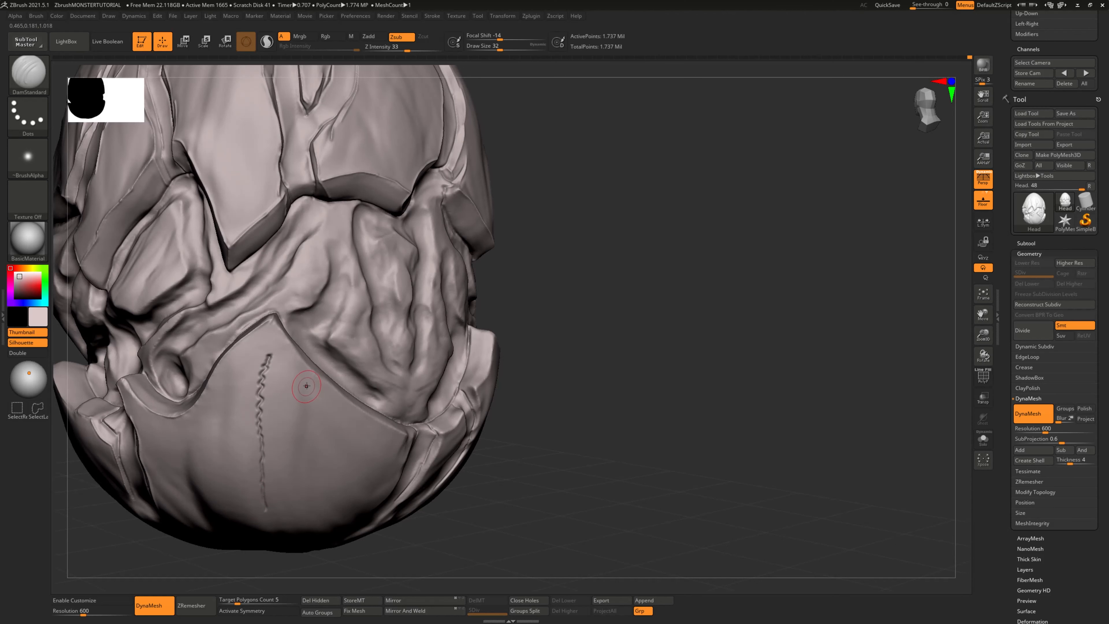
{"action": "mouse_move", "coordinate": [274, 449]}
{"action": "left_mouse_down"}
{"action": "mouse_move", "coordinate": [334, 408]}
{"action": "mouse_move", "coordinate": [325, 434]}
{"action": "left_mouse_up"}
{"action": "left_click_drag", "start_coordinate": [287, 489], "coordinate": [361, 440]}
{"action": "left_click_drag", "start_coordinate": [297, 503], "coordinate": [325, 479]}
{"action": "mouse_move", "coordinate": [378, 451]}
{"action": "left_mouse_down"}
{"action": "mouse_move", "coordinate": [301, 513]}
{"action": "mouse_move", "coordinate": [371, 457]}
{"action": "left_mouse_up"}
{"action": "left_click_drag", "start_coordinate": [302, 492], "coordinate": [349, 460]}
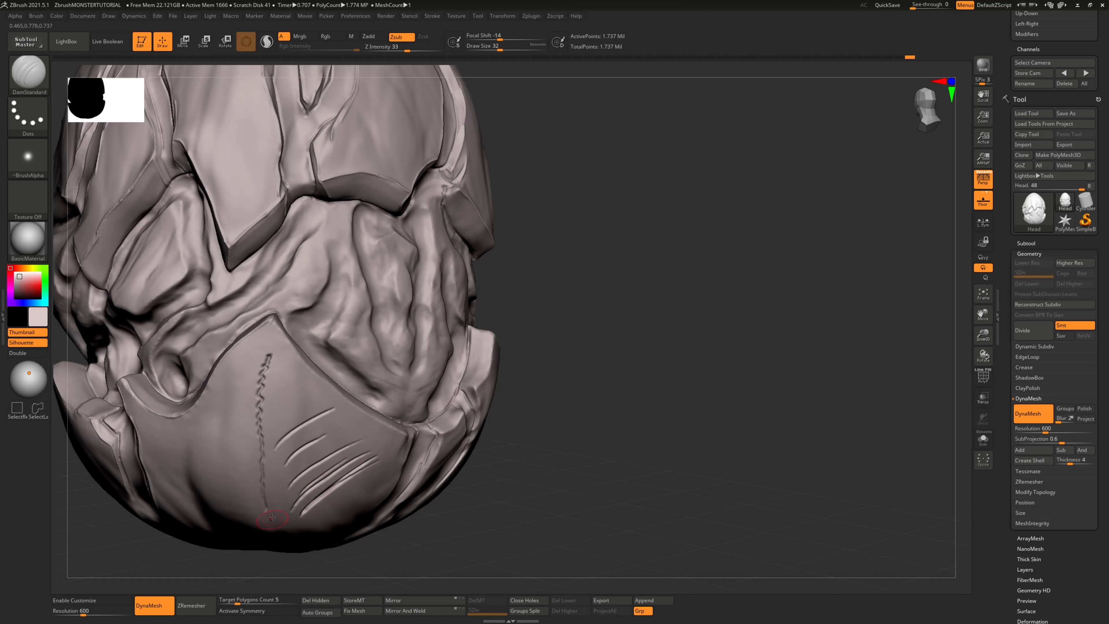
{"action": "left_click_drag", "start_coordinate": [278, 511], "coordinate": [359, 444]}
{"action": "left_click_drag", "start_coordinate": [289, 484], "coordinate": [348, 435]}
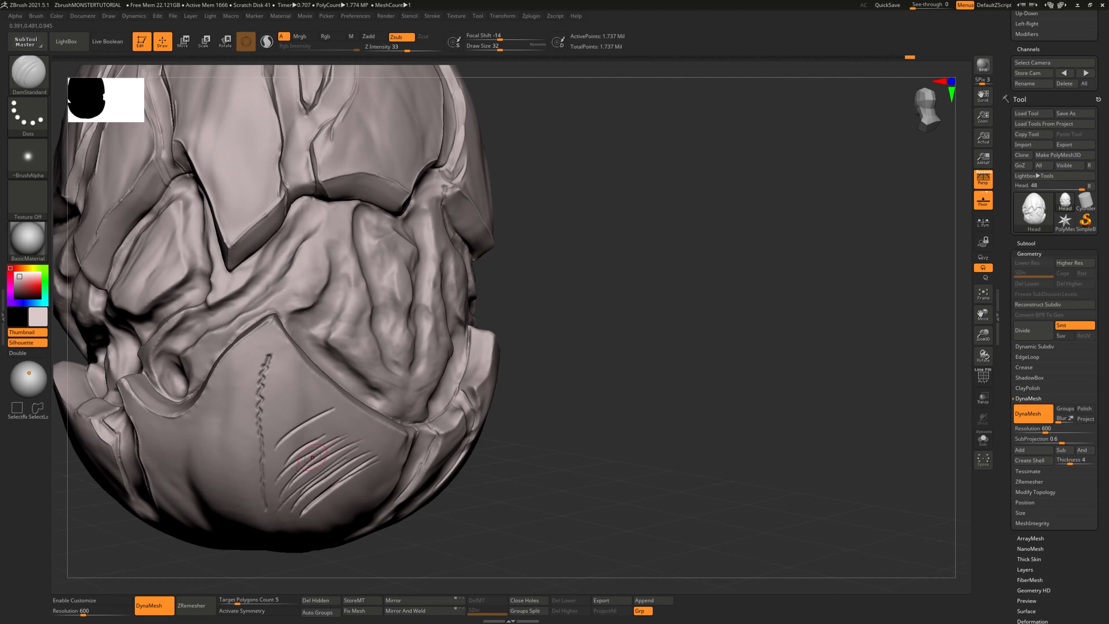
{"action": "left_click_drag", "start_coordinate": [272, 502], "coordinate": [343, 455]}
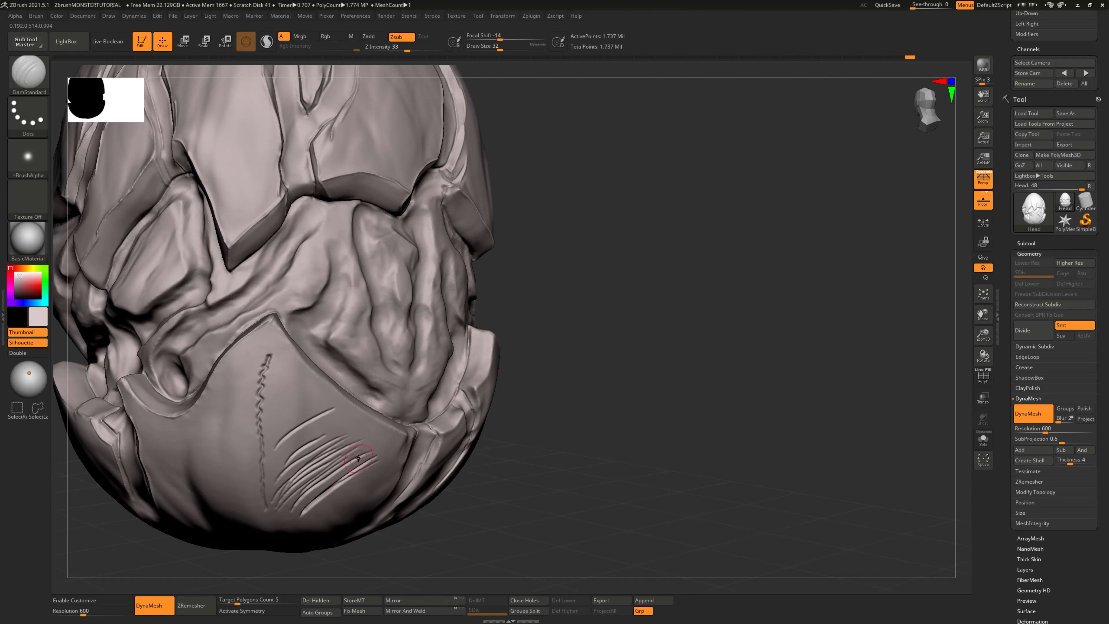
Step: Undo the wavy vertical line and the slanted scratches so the rear jaw plate is smooth again
{"action": "key", "text": "ctrl+z"}
{"action": "key", "text": "ctrl+z"}
{"action": "key", "text": "ctrl+z"}
{"action": "key", "text": "ctrl+z"}
{"action": "key", "text": "ctrl+z"}
{"action": "key", "text": "ctrl+z"}
{"action": "key", "text": "ctrl+z"}
{"action": "key", "text": "ctrl+z"}
{"action": "key", "text": "ctrl+z"}
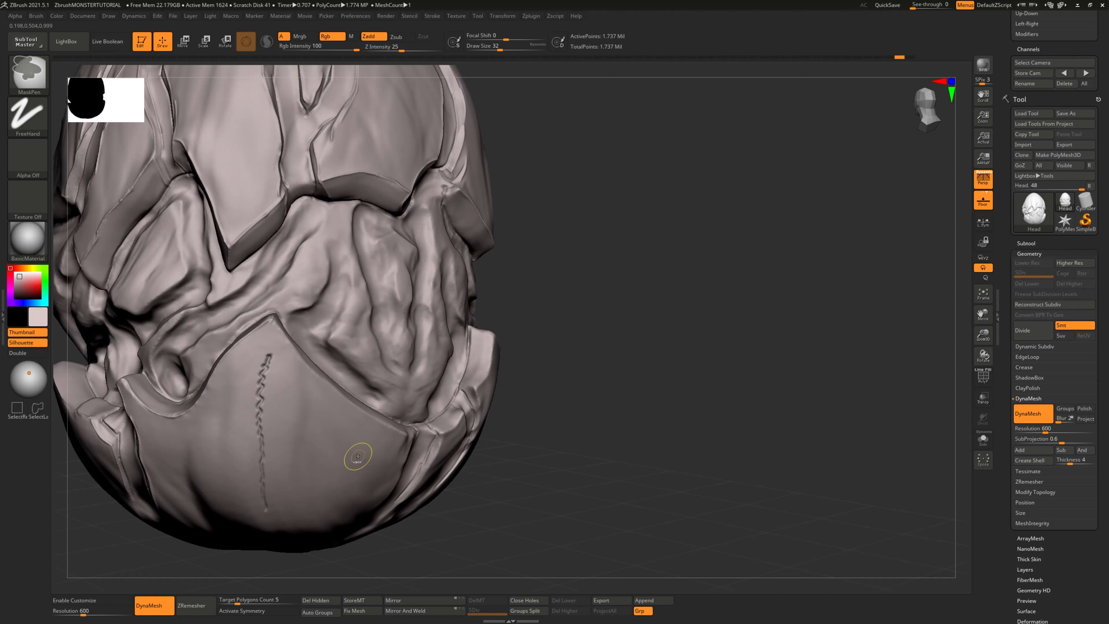
{"action": "key", "text": "ctrl+z"}
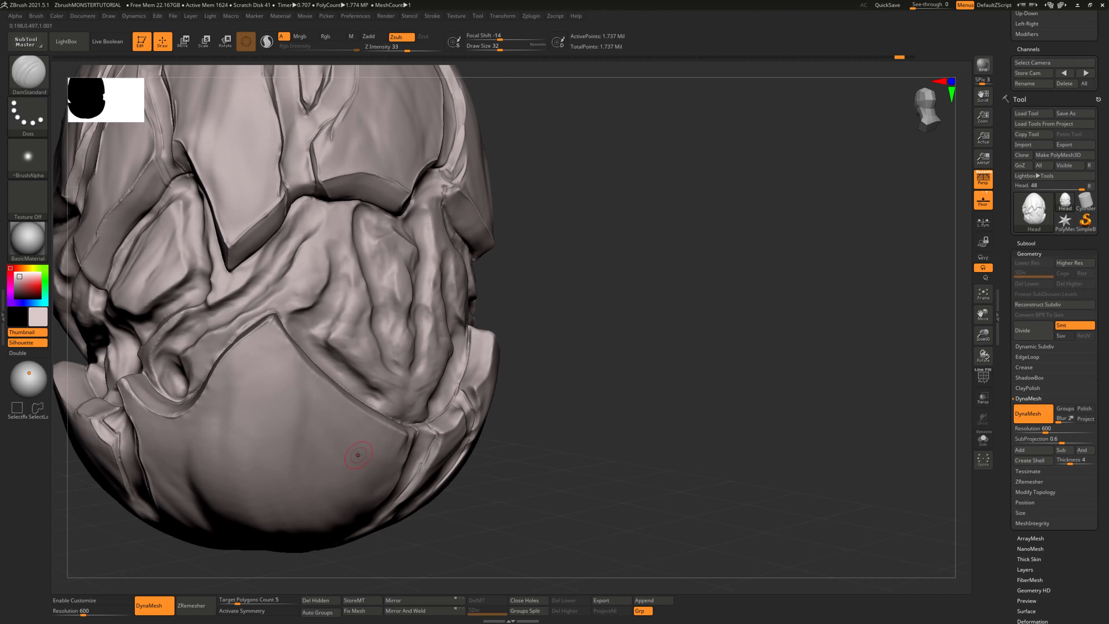
Step: Try carving long, steep parallel scratches down the rear jaw plate, and undo them
{"action": "mouse_move", "coordinate": [280, 356]}
{"action": "left_mouse_down"}
{"action": "mouse_move", "coordinate": [224, 449]}
{"action": "mouse_move", "coordinate": [260, 445]}
{"action": "mouse_move", "coordinate": [243, 481]}
{"action": "left_mouse_up"}
{"action": "left_click_drag", "start_coordinate": [317, 376], "coordinate": [261, 496]}
{"action": "mouse_move", "coordinate": [326, 402]}
{"action": "left_mouse_down"}
{"action": "mouse_move", "coordinate": [278, 512]}
{"action": "mouse_move", "coordinate": [299, 521]}
{"action": "left_mouse_up"}
{"action": "left_click_drag", "start_coordinate": [271, 342], "coordinate": [179, 518]}
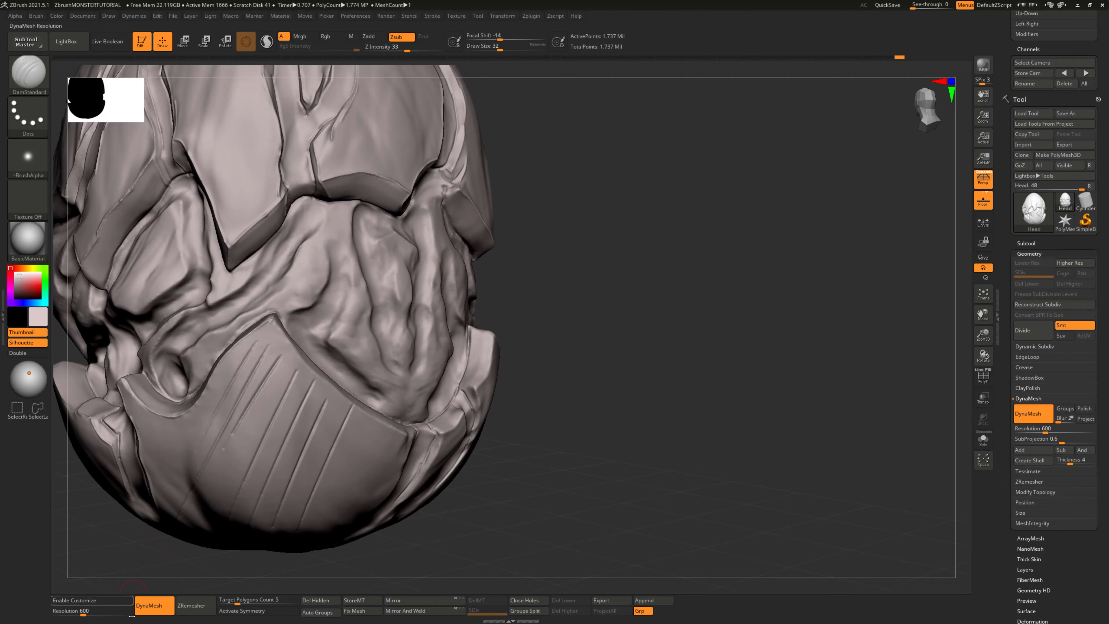
{"action": "key", "text": "ctrl+z"}
{"action": "key", "text": "ctrl+z"}
{"action": "key", "text": "ctrl+z"}
{"action": "key", "text": "ctrl+z"}
{"action": "key", "text": "ctrl+z"}
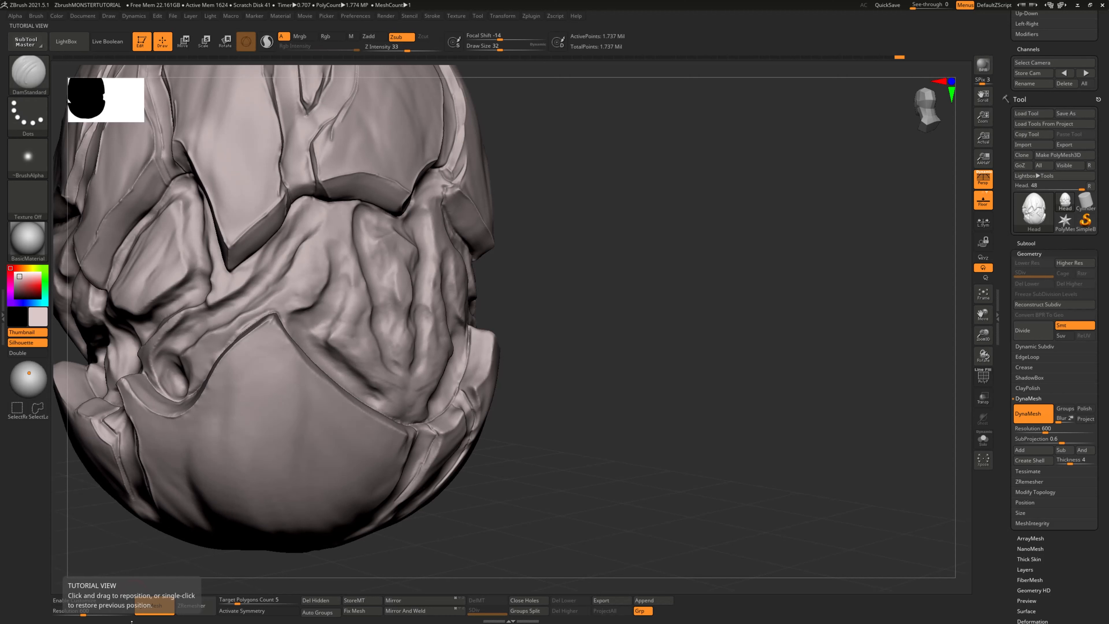
Step: Save the project
{"action": "key", "text": "ctrl"}
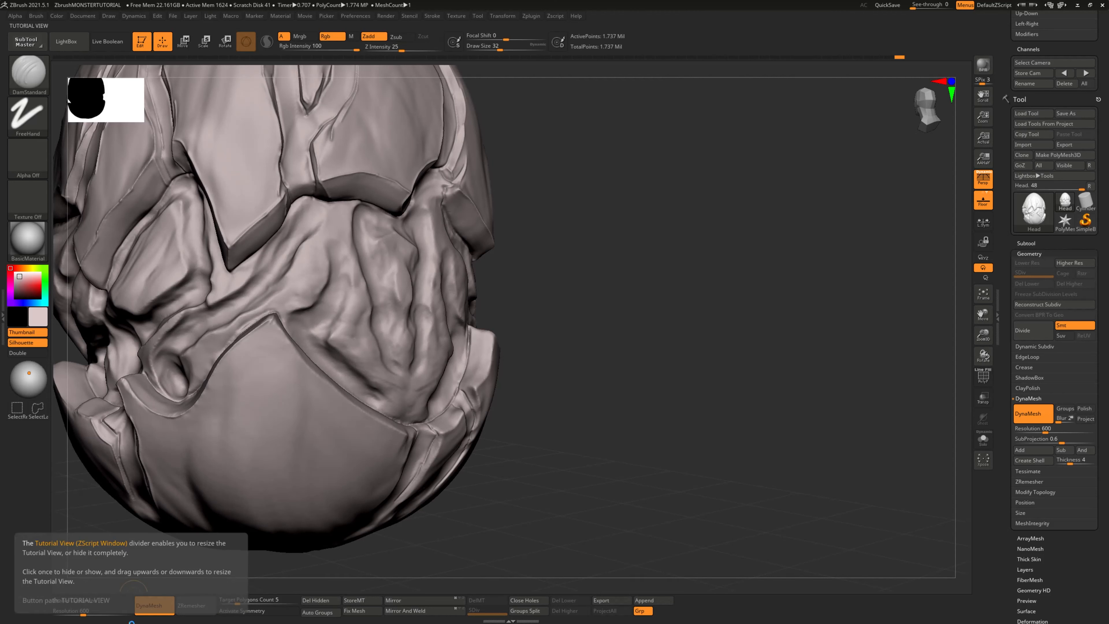
{"action": "key", "text": "ctrl+s"}
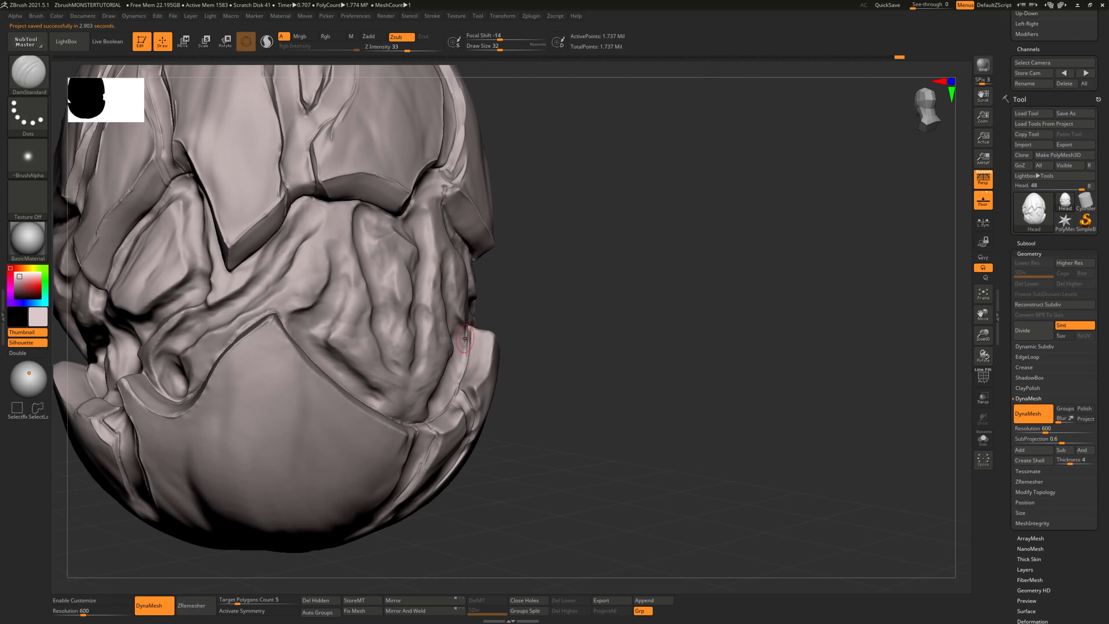
Step: Try a band of shallow, nearly horizontal parallel scratches across the middle of the rear jaw plate, and undo it
{"action": "left_click_drag", "start_coordinate": [211, 463], "coordinate": [372, 418]}
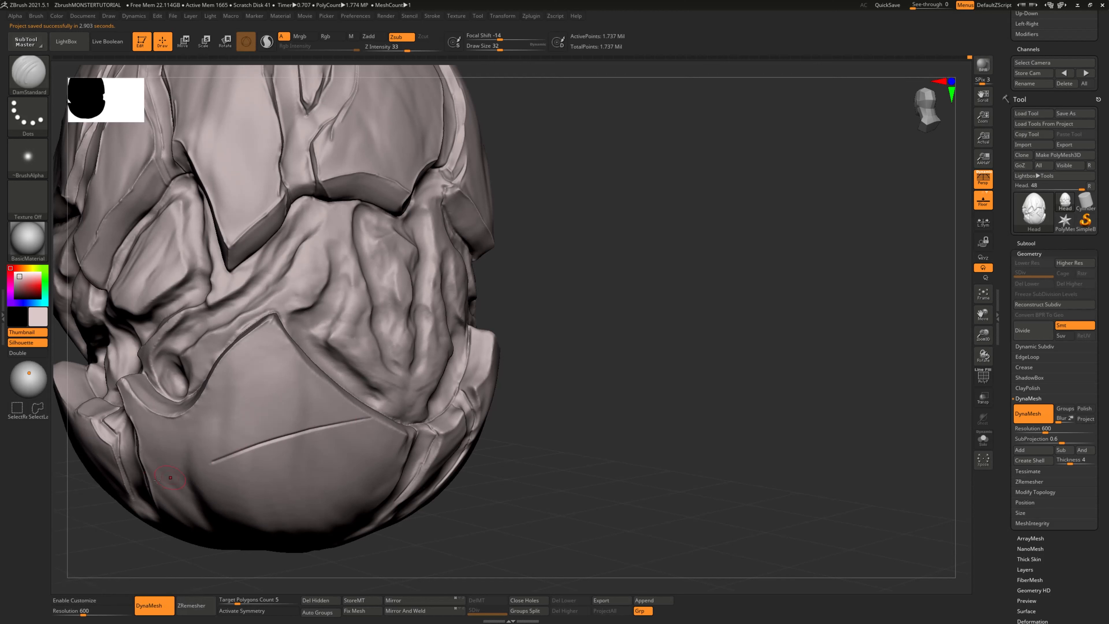
{"action": "left_click_drag", "start_coordinate": [169, 472], "coordinate": [333, 423]}
{"action": "mouse_move", "coordinate": [207, 491]}
{"action": "left_mouse_down"}
{"action": "mouse_move", "coordinate": [384, 428]}
{"action": "mouse_move", "coordinate": [343, 431]}
{"action": "mouse_move", "coordinate": [351, 420]}
{"action": "mouse_move", "coordinate": [341, 432]}
{"action": "left_mouse_up"}
{"action": "mouse_move", "coordinate": [237, 499]}
{"action": "left_mouse_down"}
{"action": "mouse_move", "coordinate": [337, 455]}
{"action": "mouse_move", "coordinate": [372, 457]}
{"action": "left_mouse_up"}
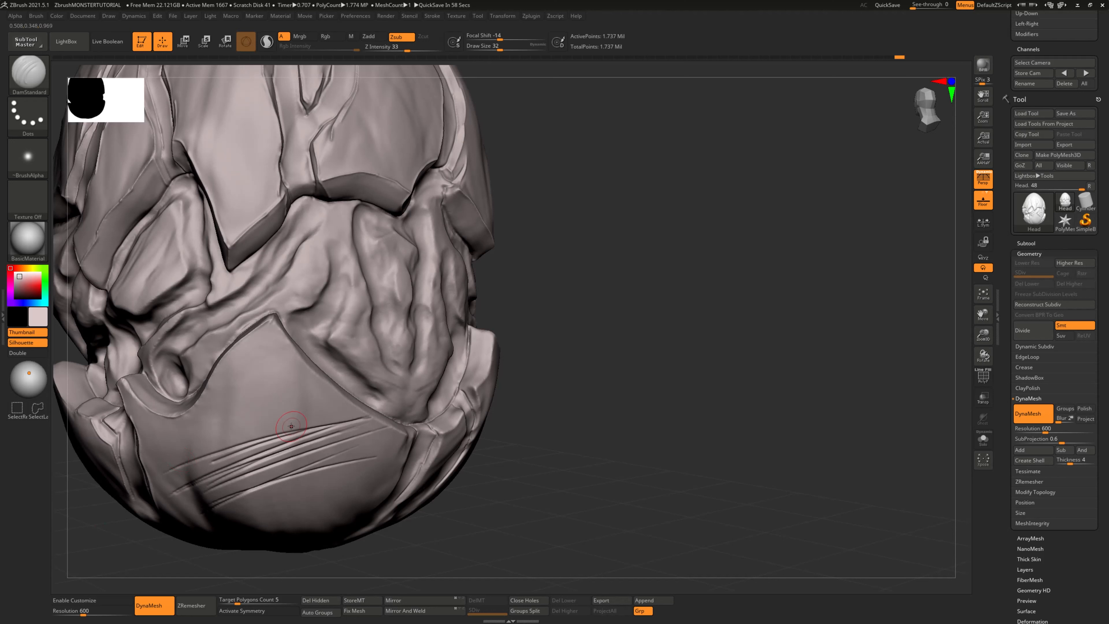
{"action": "key", "text": "ctrl+z"}
{"action": "key", "text": "ctrl+z"}
{"action": "key", "text": "ctrl+z"}
{"action": "key", "text": "ctrl+z"}
{"action": "key", "text": "ctrl+z"}
{"action": "key", "text": "ctrl+z"}
{"action": "key", "text": "ctrl+z"}
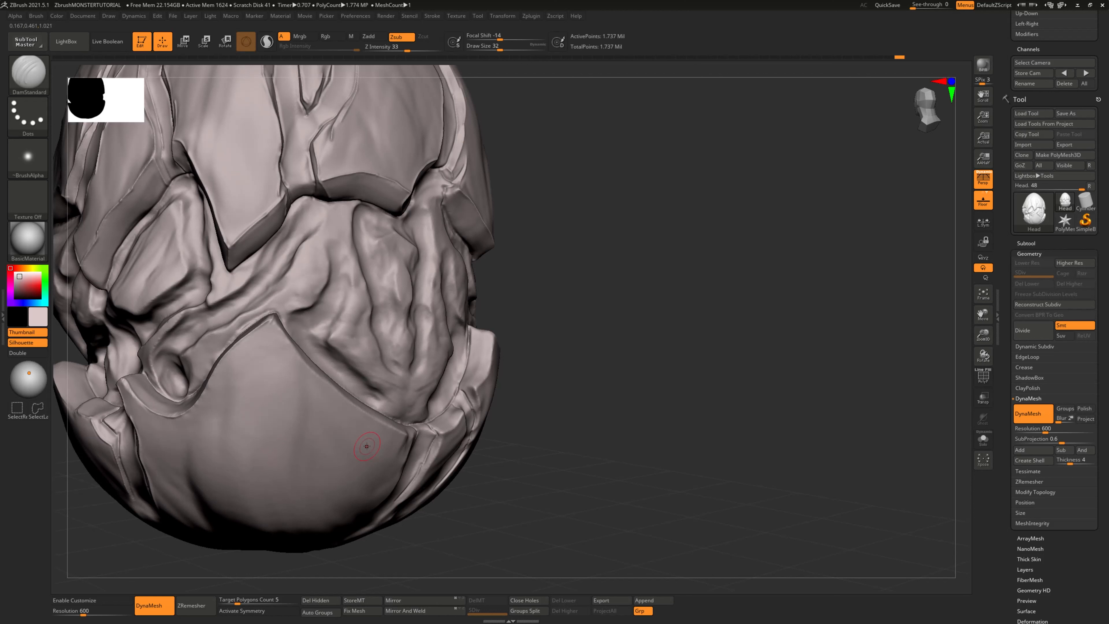
Step: Try two short test strokes in the middle of the rear jaw plate, and undo them
{"action": "left_click_drag", "start_coordinate": [267, 424], "coordinate": [290, 434]}
{"action": "mouse_move", "coordinate": [328, 452]}
{"action": "left_mouse_down"}
{"action": "mouse_move", "coordinate": [341, 462]}
{"action": "mouse_move", "coordinate": [357, 453]}
{"action": "mouse_move", "coordinate": [333, 428]}
{"action": "left_mouse_up"}
{"action": "key", "text": "ctrl+z"}
{"action": "key", "text": "ctrl+z"}
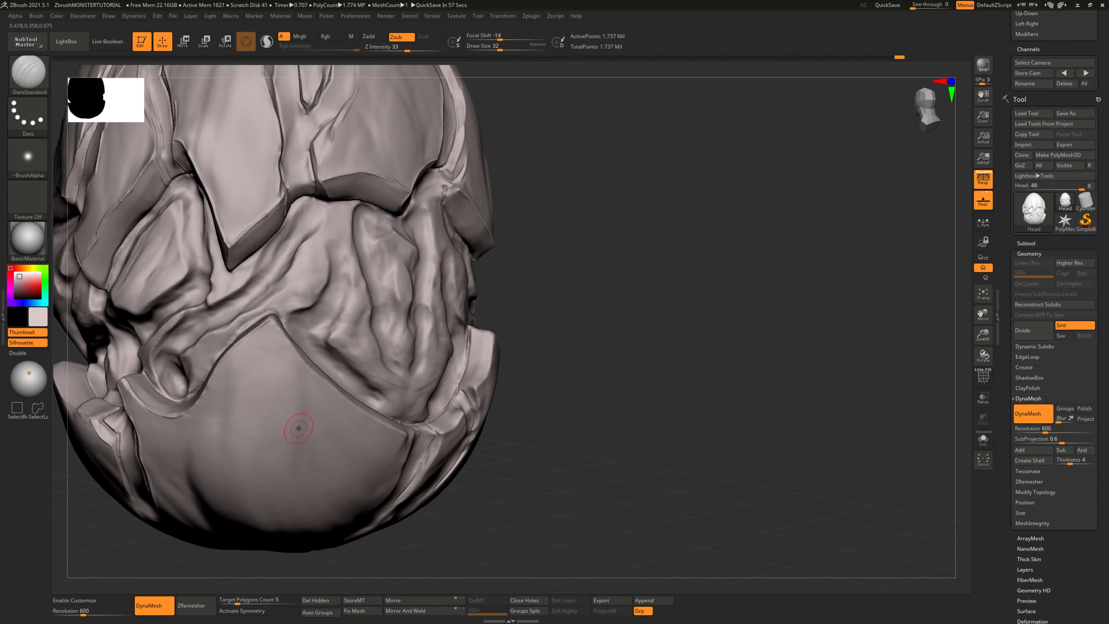
Step: Try carving a narrow bar outline with small loops beneath it on the rear jaw plate, and undo the strokes
{"action": "mouse_move", "coordinate": [276, 377]}
{"action": "left_mouse_down"}
{"action": "mouse_move", "coordinate": [261, 449]}
{"action": "mouse_move", "coordinate": [293, 447]}
{"action": "left_mouse_up"}
{"action": "mouse_move", "coordinate": [267, 443]}
{"action": "left_mouse_down"}
{"action": "mouse_move", "coordinate": [289, 457]}
{"action": "mouse_move", "coordinate": [291, 445]}
{"action": "mouse_move", "coordinate": [300, 464]}
{"action": "mouse_move", "coordinate": [320, 452]}
{"action": "left_mouse_up"}
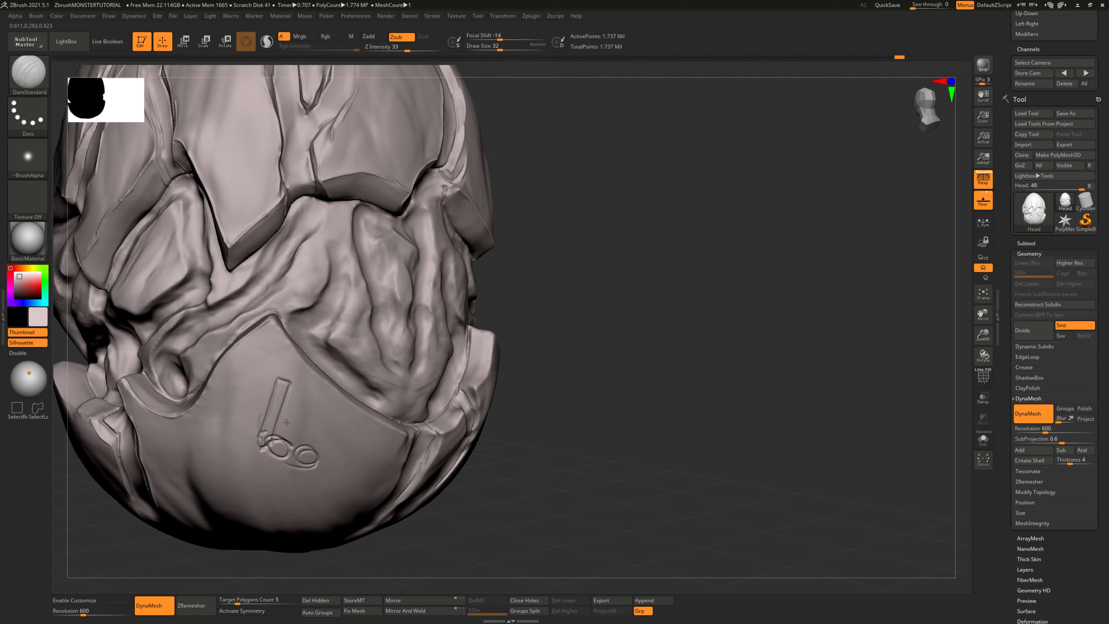
{"action": "mouse_move", "coordinate": [286, 421]}
{"action": "left_mouse_down"}
{"action": "mouse_move", "coordinate": [258, 417]}
{"action": "mouse_move", "coordinate": [298, 409]}
{"action": "mouse_move", "coordinate": [272, 404]}
{"action": "left_mouse_up"}
{"action": "key", "text": "ctrl+z"}
{"action": "key", "text": "ctrl+z"}
{"action": "key", "text": "ctrl+z"}
{"action": "key", "text": "ctrl+z"}
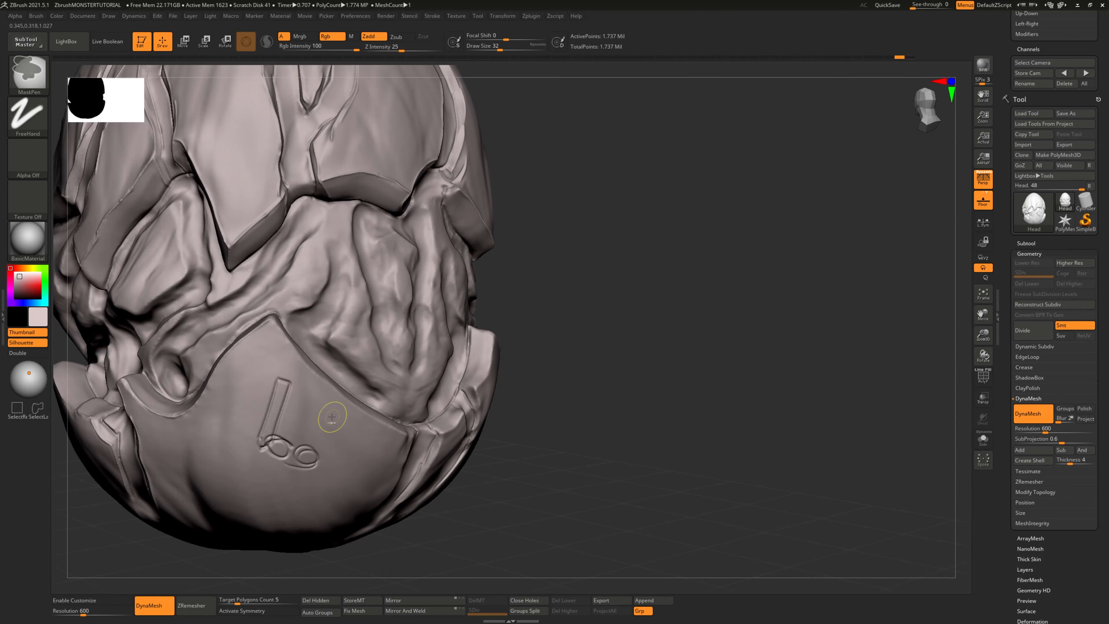
{"action": "key", "text": "ctrl+z"}
{"action": "key", "text": "ctrl+z"}
{"action": "key", "text": "ctrl+z"}
{"action": "key", "text": "ctrl+z"}
{"action": "key", "text": "ctrl+z"}
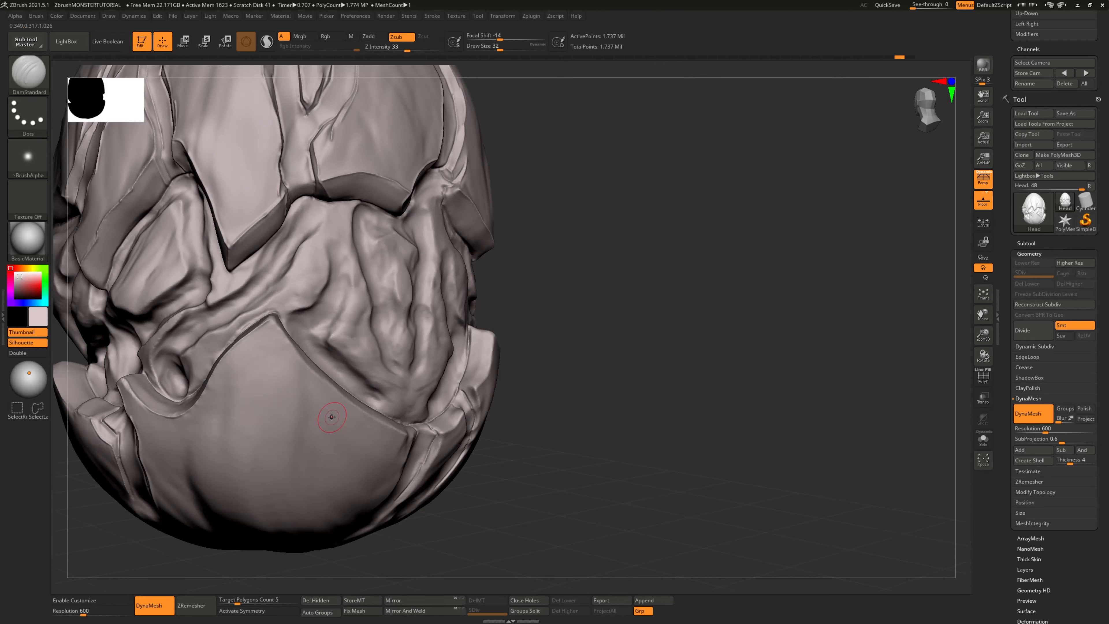
Step: Sharpen the rear jaw plate's long curved rim from its pointed peak to the vertical crack at the back of the head
{"action": "left_click_drag", "start_coordinate": [599, 446], "coordinate": [666, 444]}
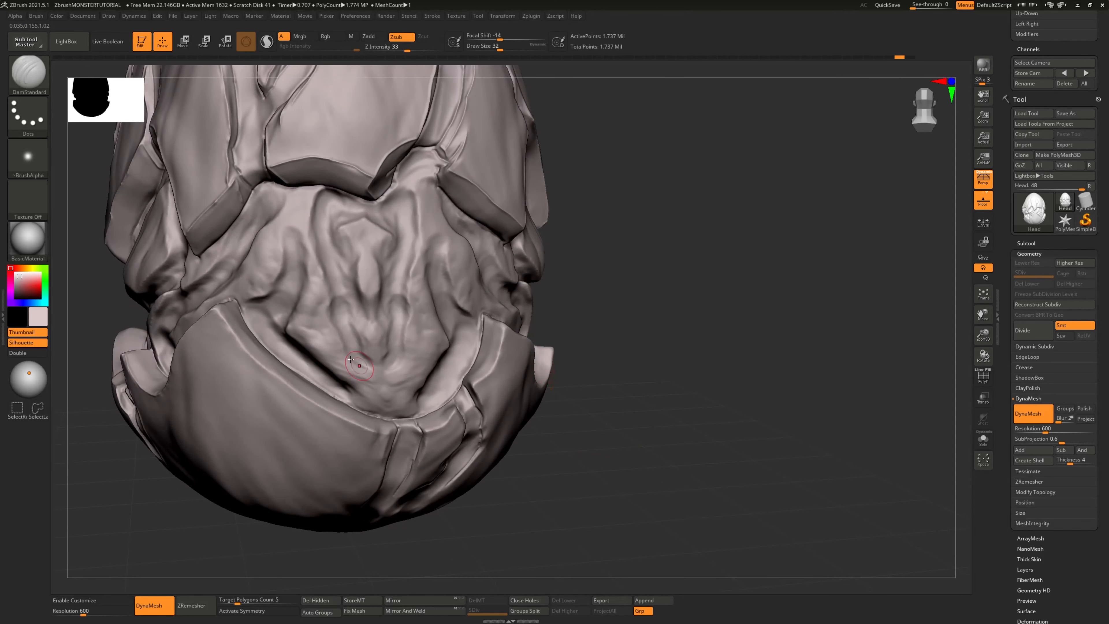
{"action": "left_click_drag", "start_coordinate": [193, 528], "coordinate": [183, 509]}
{"action": "left_click_drag", "start_coordinate": [635, 459], "coordinate": [620, 408], "text": "alt"}
{"action": "left_click_drag", "start_coordinate": [240, 283], "coordinate": [263, 308]}
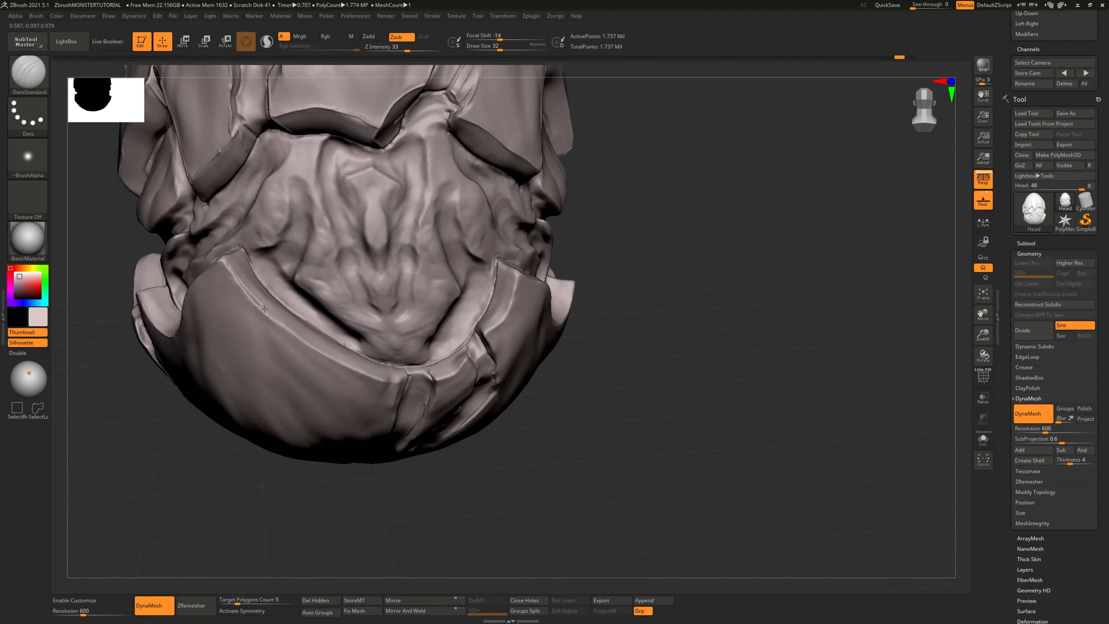
{"action": "key", "text": "ctrl+z"}
{"action": "left_click_drag", "start_coordinate": [223, 261], "coordinate": [310, 347]}
{"action": "left_click_drag", "start_coordinate": [373, 379], "coordinate": [398, 380]}
{"action": "right_click_drag", "start_coordinate": [399, 379], "coordinate": [367, 379]}
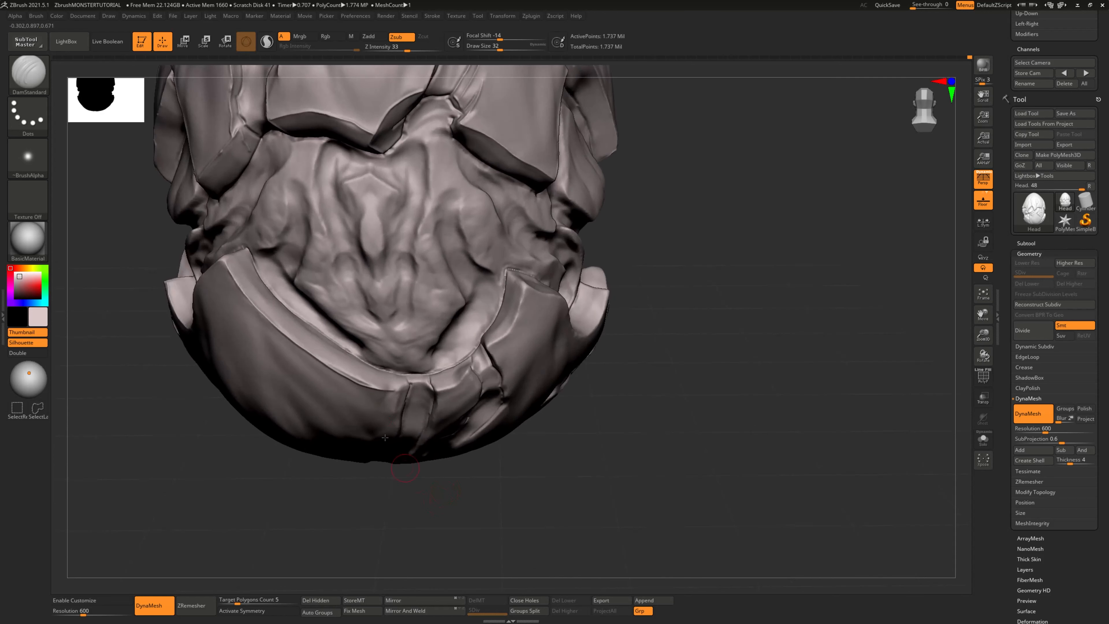
{"action": "key", "text": "ctrl+z"}
{"action": "mouse_move", "coordinate": [225, 261]}
{"action": "left_mouse_down"}
{"action": "mouse_move", "coordinate": [265, 318]}
{"action": "mouse_move", "coordinate": [331, 366]}
{"action": "mouse_move", "coordinate": [356, 380]}
{"action": "mouse_move", "coordinate": [412, 381]}
{"action": "left_mouse_up"}
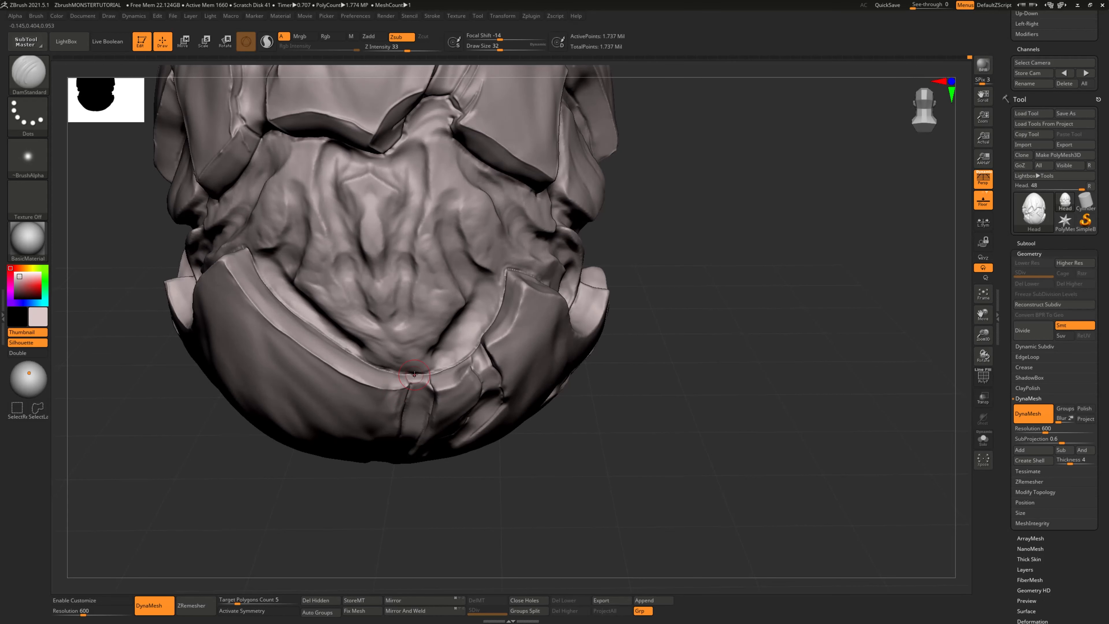
Step: Try the ClayBuildup brush on the middle of the rear jaw plate, undo the strokes and return to DamStandard
{"action": "key", "text": "b"}
{"action": "key", "text": "c"}
{"action": "key", "text": "b"}
{"action": "left_click_drag", "start_coordinate": [463, 478], "coordinate": [512, 433]}
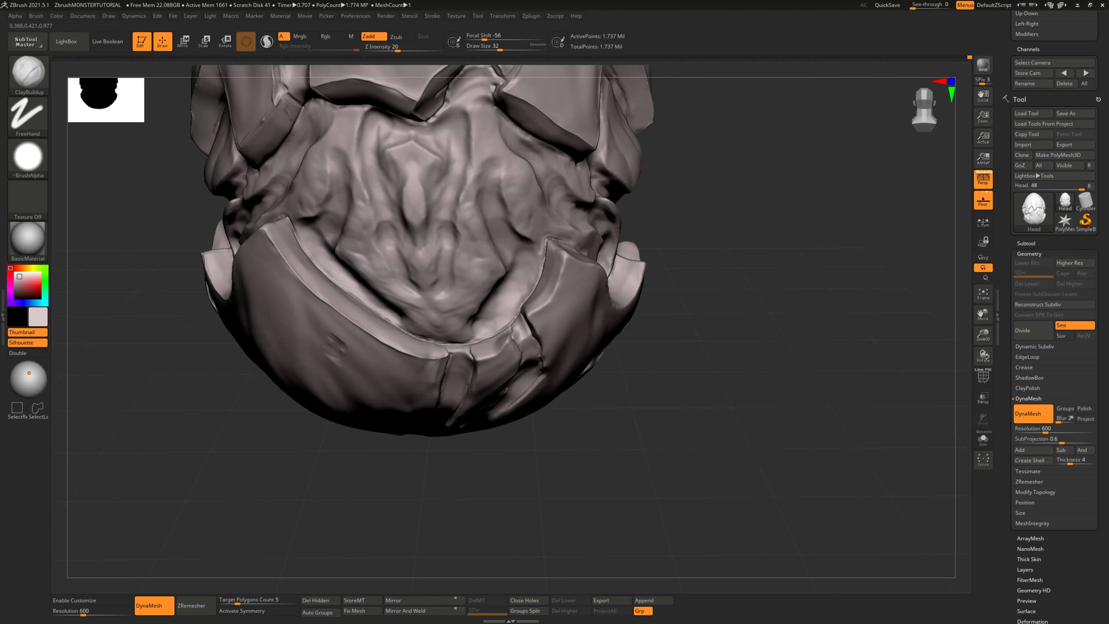
{"action": "left_click_drag", "start_coordinate": [227, 409], "coordinate": [244, 374]}
{"action": "mouse_move", "coordinate": [325, 337]}
{"action": "left_mouse_down"}
{"action": "mouse_move", "coordinate": [338, 355]}
{"action": "mouse_move", "coordinate": [317, 374]}
{"action": "left_mouse_up"}
{"action": "mouse_move", "coordinate": [303, 368]}
{"action": "left_mouse_down"}
{"action": "mouse_move", "coordinate": [292, 364]}
{"action": "mouse_move", "coordinate": [334, 396]}
{"action": "left_mouse_up"}
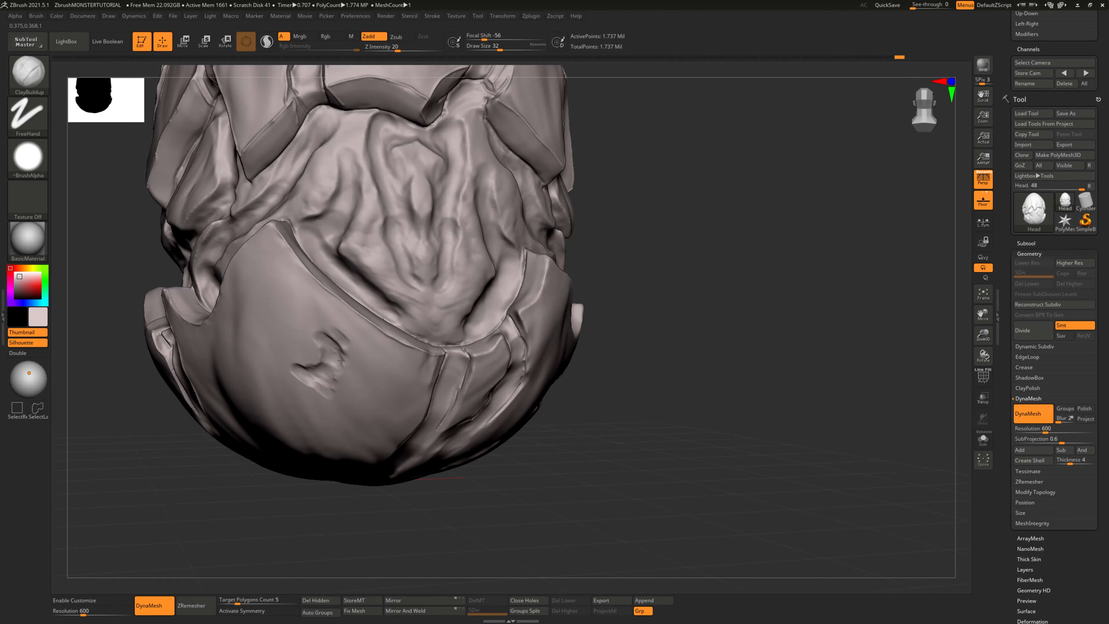
{"action": "mouse_move", "coordinate": [298, 378]}
{"action": "left_mouse_down"}
{"action": "mouse_move", "coordinate": [311, 384]}
{"action": "mouse_move", "coordinate": [311, 373]}
{"action": "left_mouse_up"}
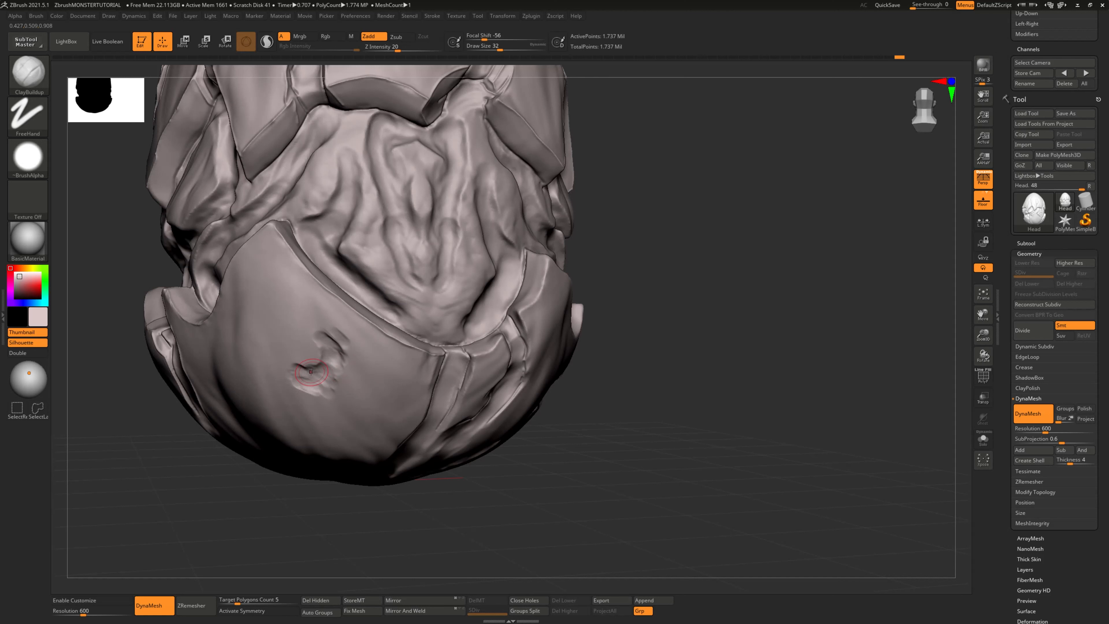
{"action": "key", "text": "ctrl+z"}
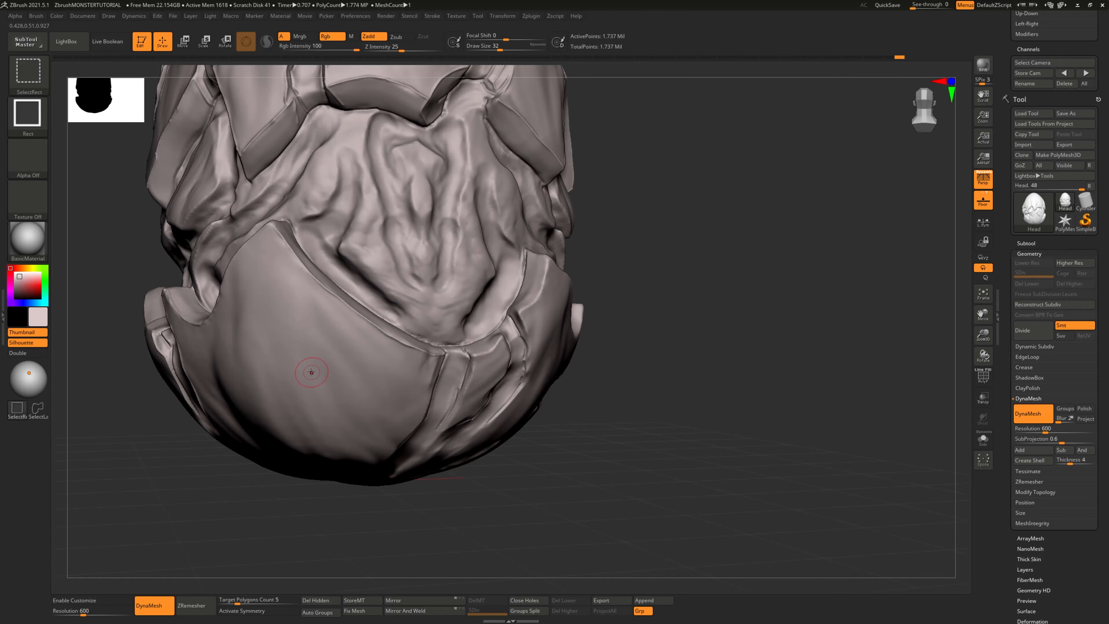
{"action": "key", "text": "b"}
{"action": "key", "text": "d"}
{"action": "key", "text": "s"}
Step: Sharpen the upper edge and the crack-side edge of the small plate between the cracks at the back of the head
{"action": "mouse_move", "coordinate": [715, 431]}
{"action": "left_mouse_down"}
{"action": "mouse_move", "coordinate": [686, 431]}
{"action": "mouse_move", "coordinate": [700, 411]}
{"action": "mouse_move", "coordinate": [654, 419]}
{"action": "mouse_move", "coordinate": [762, 456]}
{"action": "mouse_move", "coordinate": [683, 429]}
{"action": "left_mouse_up"}
{"action": "left_click_drag", "start_coordinate": [628, 364], "coordinate": [674, 362]}
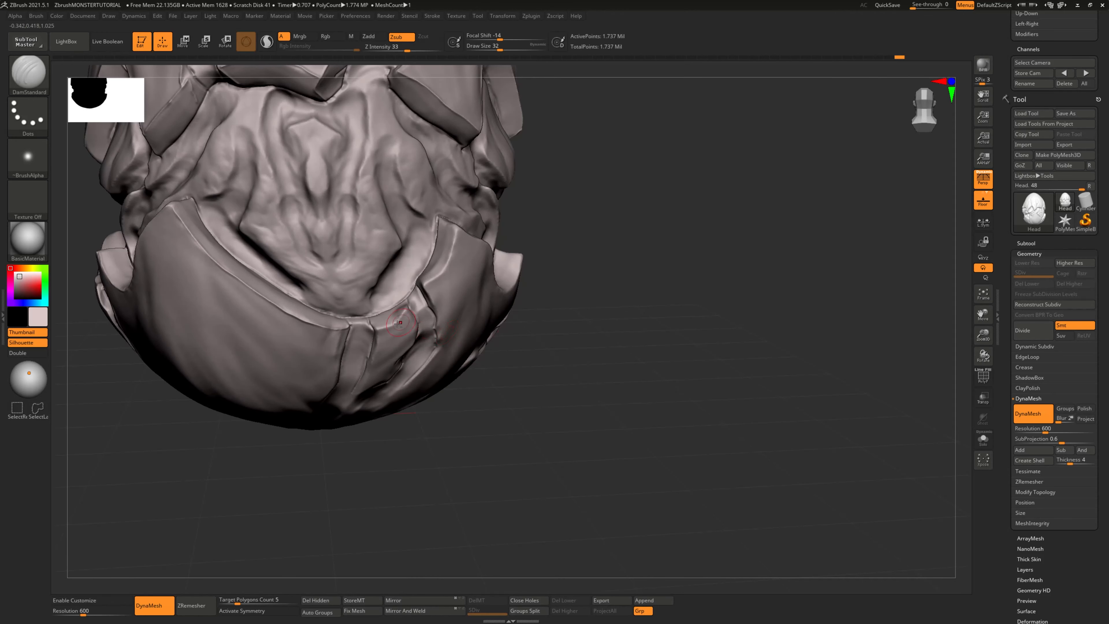
{"action": "left_click_drag", "start_coordinate": [385, 327], "coordinate": [404, 312]}
{"action": "right_click_drag", "start_coordinate": [404, 312], "coordinate": [395, 341]}
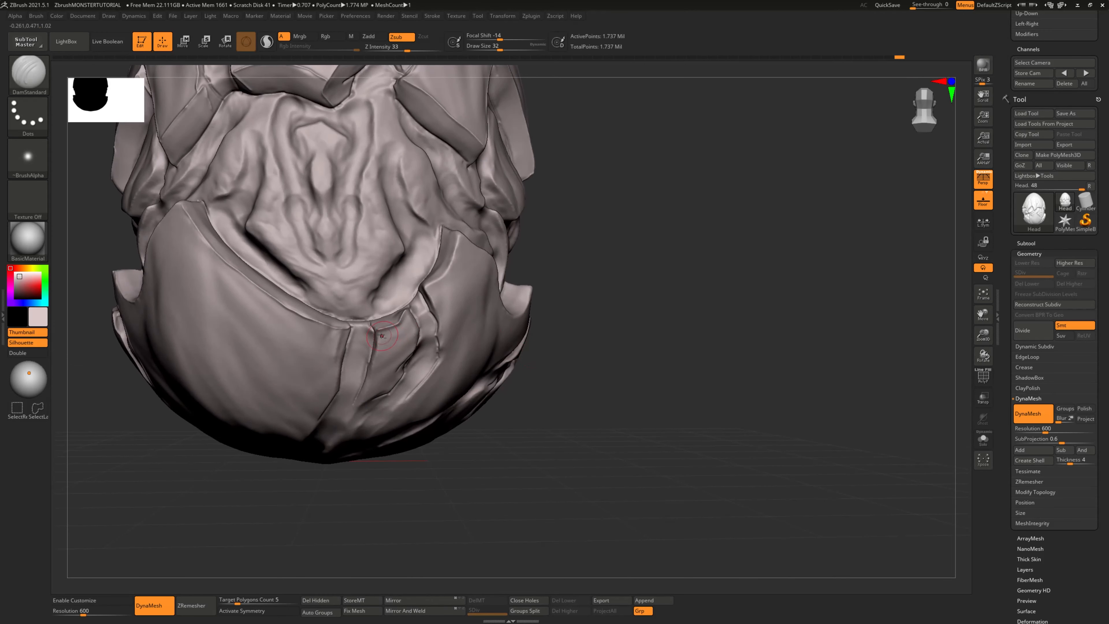
{"action": "left_click_drag", "start_coordinate": [372, 324], "coordinate": [377, 352]}
Step: Examine the broken rims of the jaw plates from the back, the side and steeper angles
{"action": "right_click_drag", "start_coordinate": [433, 434], "coordinate": [349, 360]}
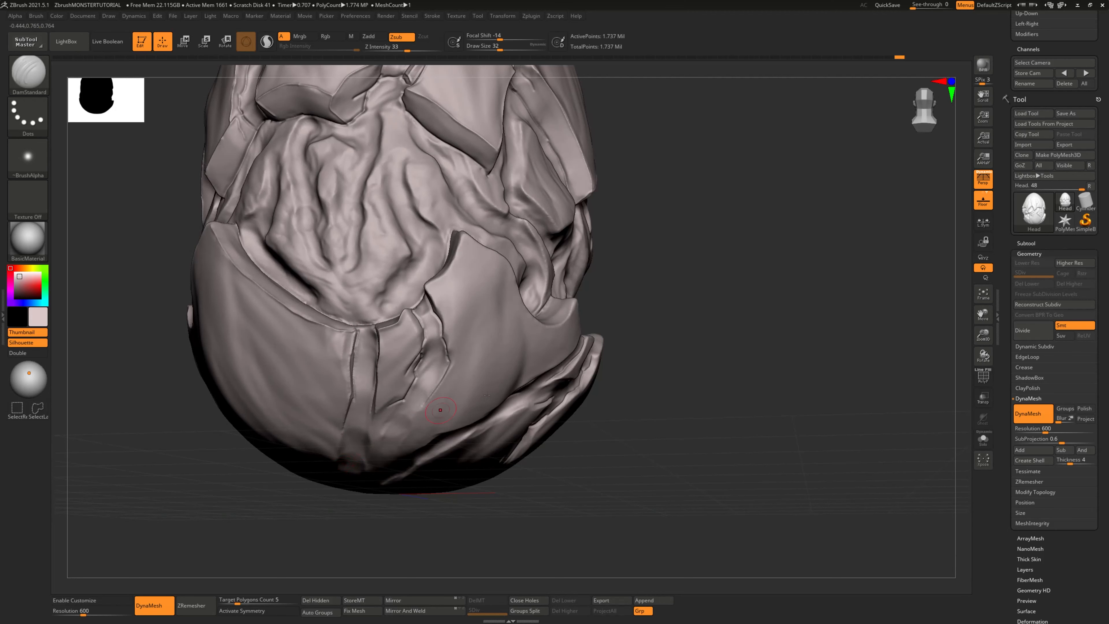
{"action": "right_click_drag", "start_coordinate": [440, 410], "coordinate": [656, 465]}
{"action": "mouse_move", "coordinate": [661, 423]}
{"action": "right_mouse_down"}
{"action": "mouse_move", "coordinate": [684, 396]}
{"action": "mouse_move", "coordinate": [436, 334]}
{"action": "right_mouse_up"}
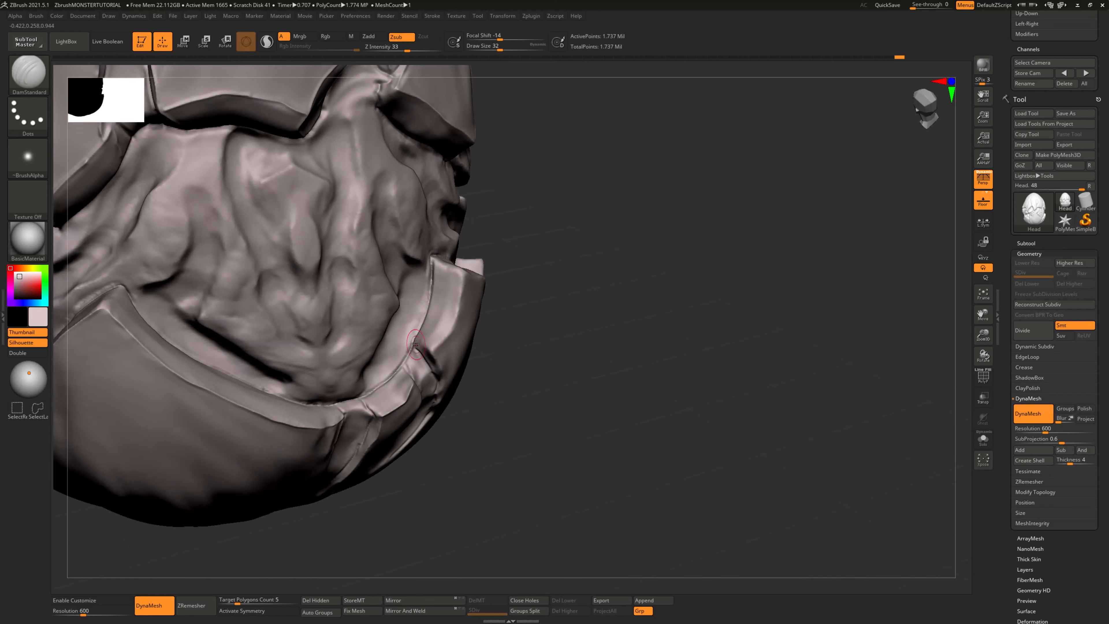
{"action": "right_click_drag", "start_coordinate": [528, 277], "coordinate": [434, 334]}
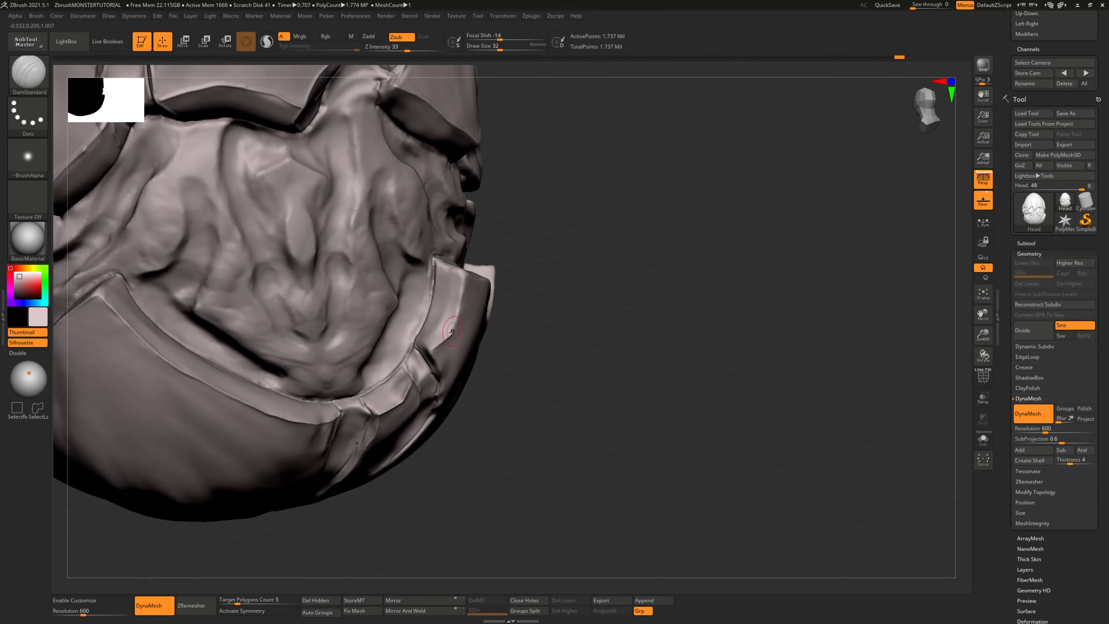
{"action": "mouse_move", "coordinate": [579, 303]}
{"action": "right_mouse_down"}
{"action": "mouse_move", "coordinate": [468, 256]}
{"action": "mouse_move", "coordinate": [473, 350]}
{"action": "right_mouse_up"}
{"action": "mouse_move", "coordinate": [414, 374]}
{"action": "right_mouse_down"}
{"action": "mouse_move", "coordinate": [641, 441]}
{"action": "mouse_move", "coordinate": [700, 411]}
{"action": "mouse_move", "coordinate": [809, 402]}
{"action": "mouse_move", "coordinate": [742, 384]}
{"action": "right_mouse_up"}
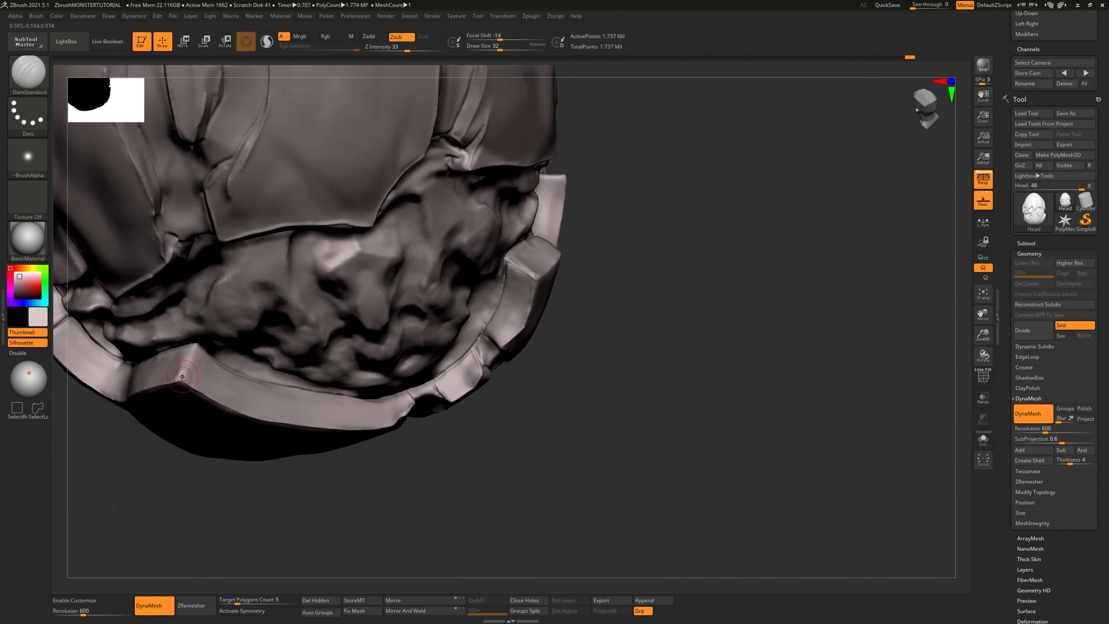
{"action": "right_click_drag", "start_coordinate": [192, 368], "coordinate": [258, 472]}
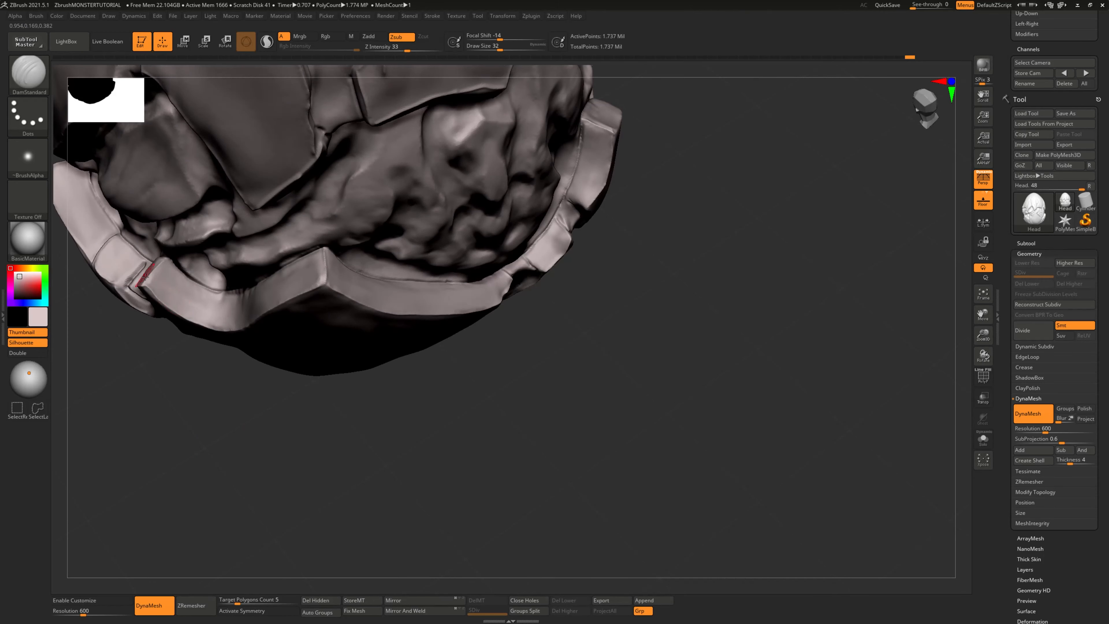
{"action": "mouse_move", "coordinate": [148, 282]}
{"action": "right_mouse_down"}
{"action": "mouse_move", "coordinate": [242, 318]}
{"action": "mouse_move", "coordinate": [574, 384]}
{"action": "mouse_move", "coordinate": [743, 379]}
{"action": "mouse_move", "coordinate": [751, 323]}
{"action": "mouse_move", "coordinate": [540, 299]}
{"action": "right_mouse_up"}
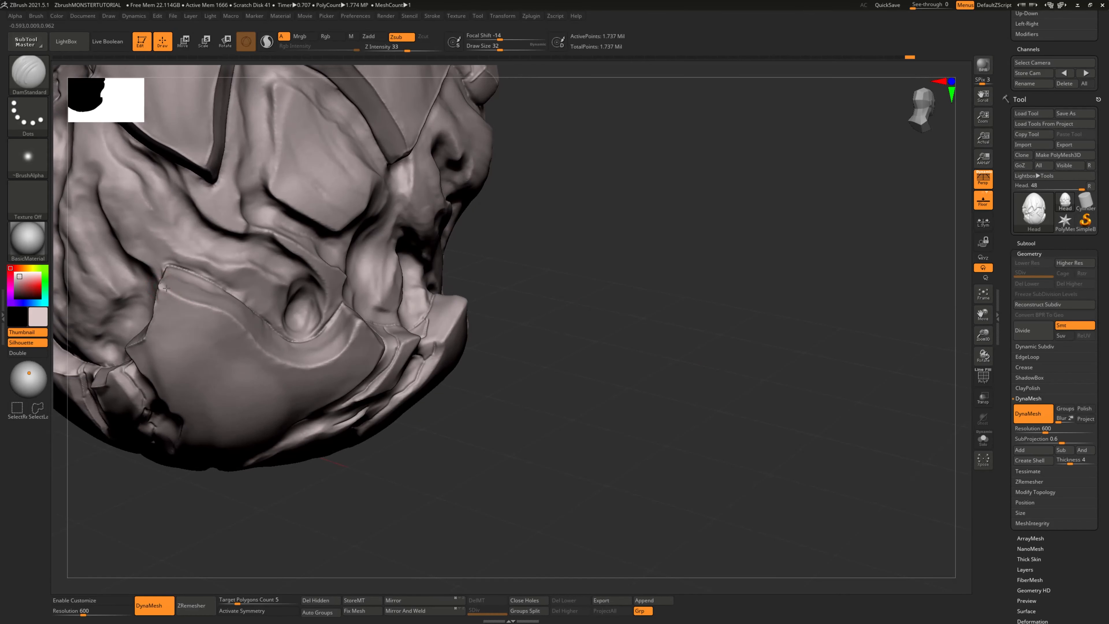
Step: Try sharpening the upper rim edge of the jaw plate on the opposite side, below the ear hollow
{"action": "left_click_drag", "start_coordinate": [213, 307], "coordinate": [221, 310]}
{"action": "key", "text": "ctrl+z"}
{"action": "left_click_drag", "start_coordinate": [160, 287], "coordinate": [196, 302]}
{"action": "left_click_drag", "start_coordinate": [320, 365], "coordinate": [343, 354]}
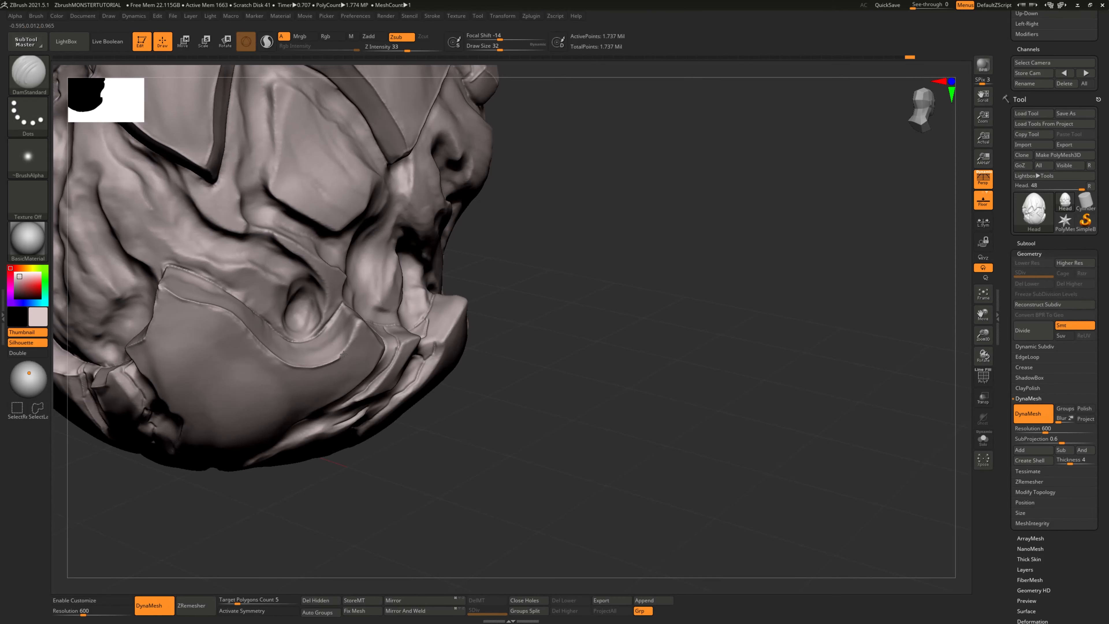
{"action": "key", "text": "ctrl+z"}
Step: Carve a crisp line along the opposite jaw plate's curved upper rim, from below the ear hollow to its rear corner
{"action": "left_click_drag", "start_coordinate": [499, 384], "coordinate": [576, 366], "text": "alt"}
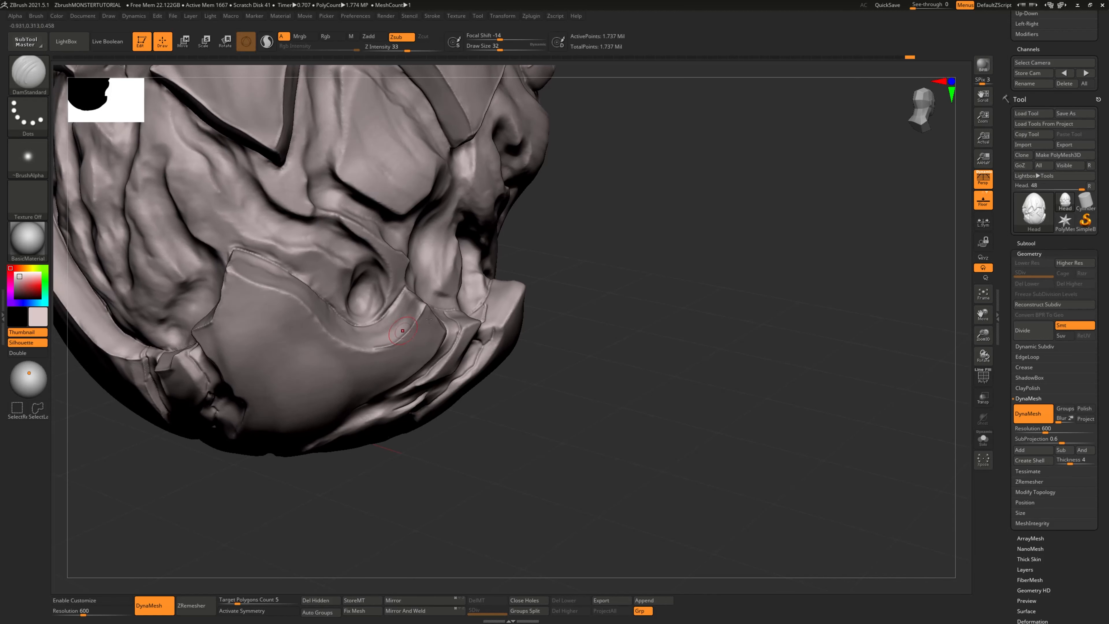
{"action": "left_click_drag", "start_coordinate": [575, 370], "coordinate": [645, 353], "text": "alt"}
{"action": "left_click_drag", "start_coordinate": [589, 395], "coordinate": [680, 442]}
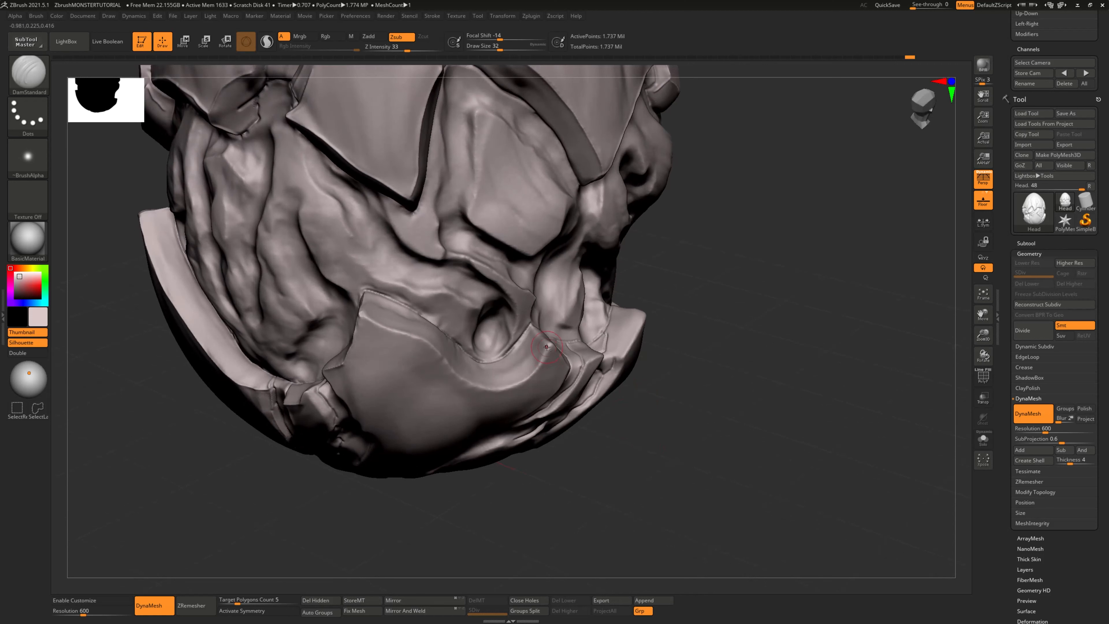
{"action": "left_click_drag", "start_coordinate": [550, 344], "coordinate": [532, 372]}
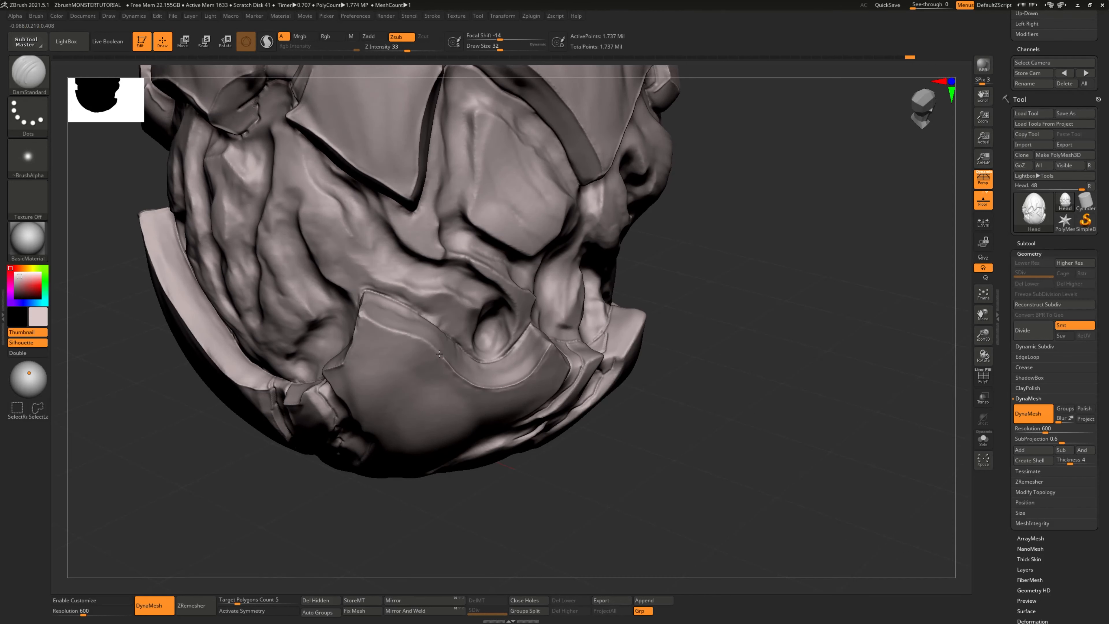
{"action": "left_click_drag", "start_coordinate": [419, 338], "coordinate": [365, 308]}
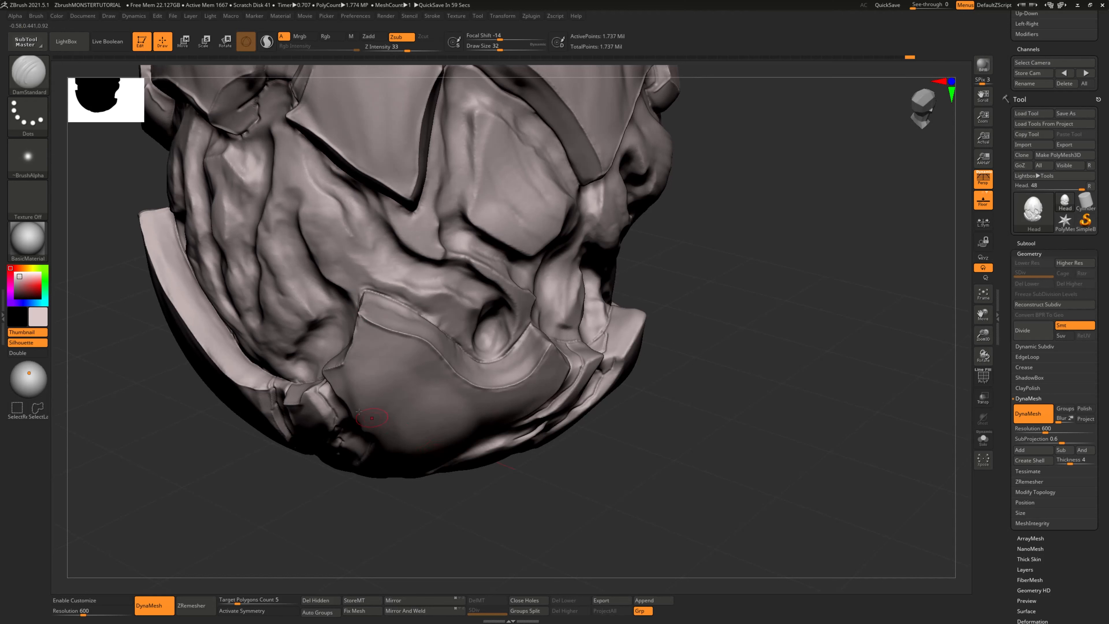
{"action": "mouse_move", "coordinate": [669, 459]}
{"action": "left_mouse_down", "text": "alt"}
{"action": "mouse_move", "coordinate": [681, 465]}
{"action": "mouse_move", "coordinate": [607, 421]}
{"action": "left_mouse_up", "text": "alt"}
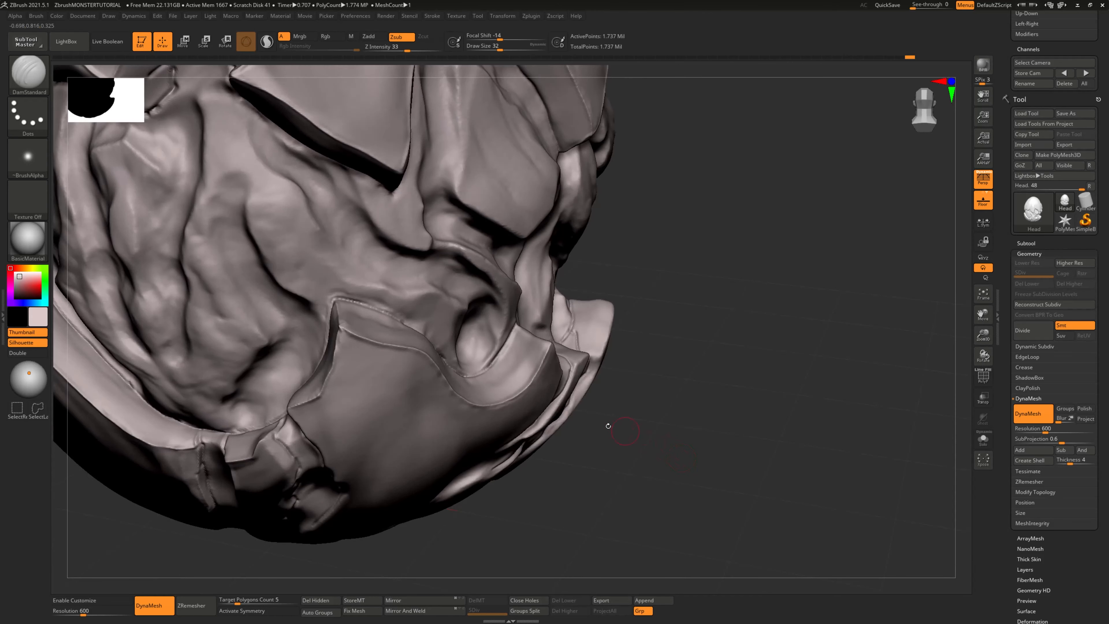
Step: Sharpen the rear jaw plate's edge from its pointed peak down along the long diagonal crack
{"action": "mouse_move", "coordinate": [681, 456]}
{"action": "left_mouse_down"}
{"action": "mouse_move", "coordinate": [648, 446]}
{"action": "mouse_move", "coordinate": [290, 474]}
{"action": "left_mouse_up"}
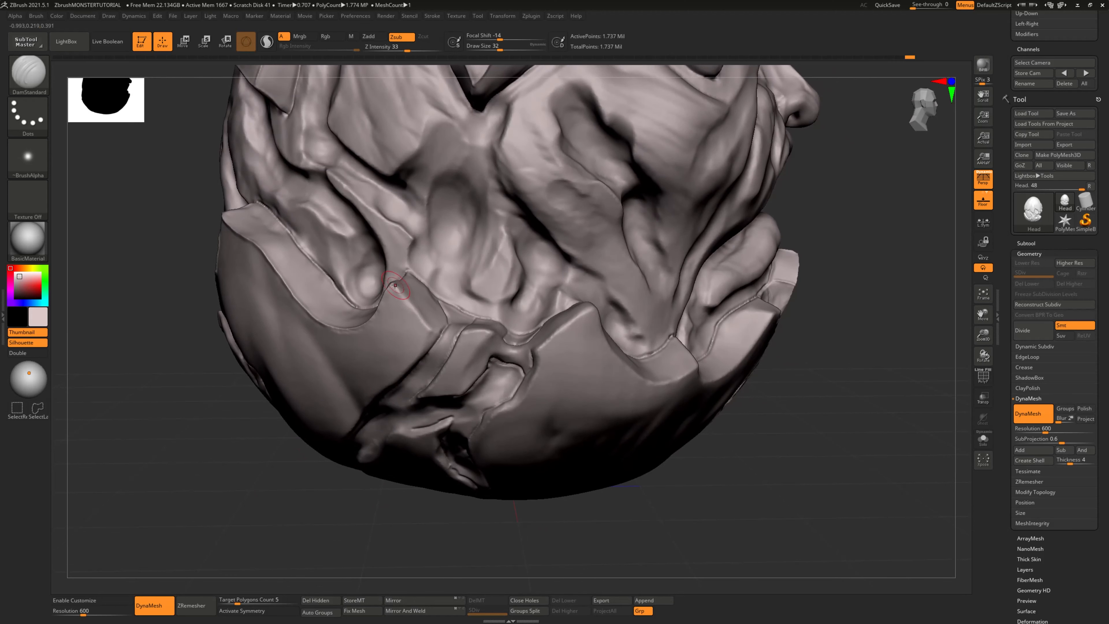
{"action": "left_click_drag", "start_coordinate": [399, 290], "coordinate": [434, 333]}
{"action": "right_click_drag", "start_coordinate": [442, 341], "coordinate": [422, 339]}
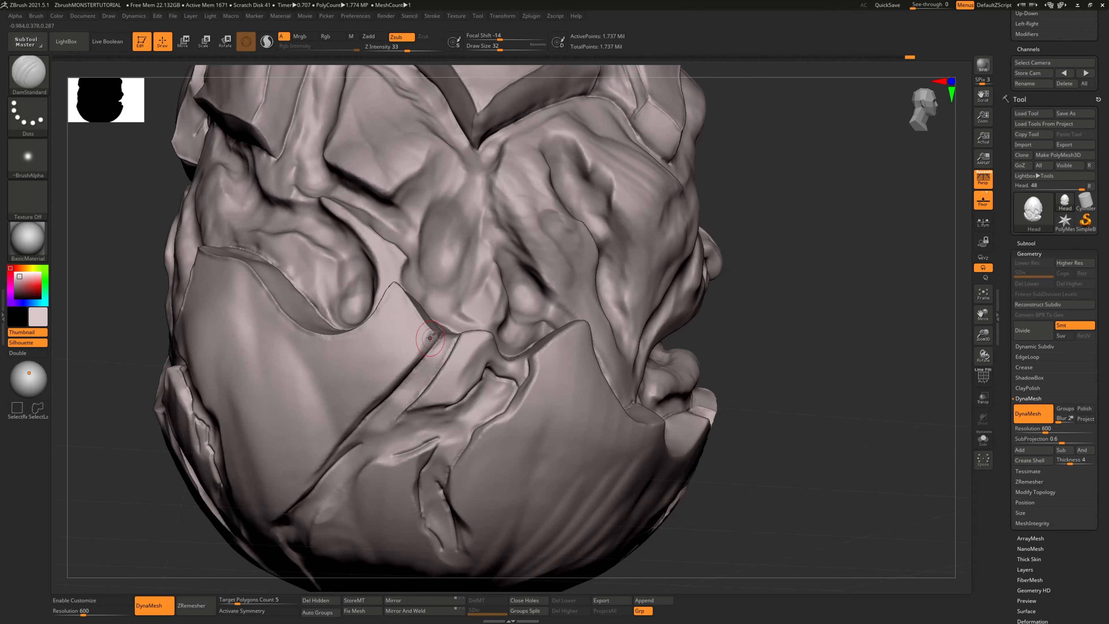
{"action": "left_click_drag", "start_coordinate": [395, 380], "coordinate": [271, 517]}
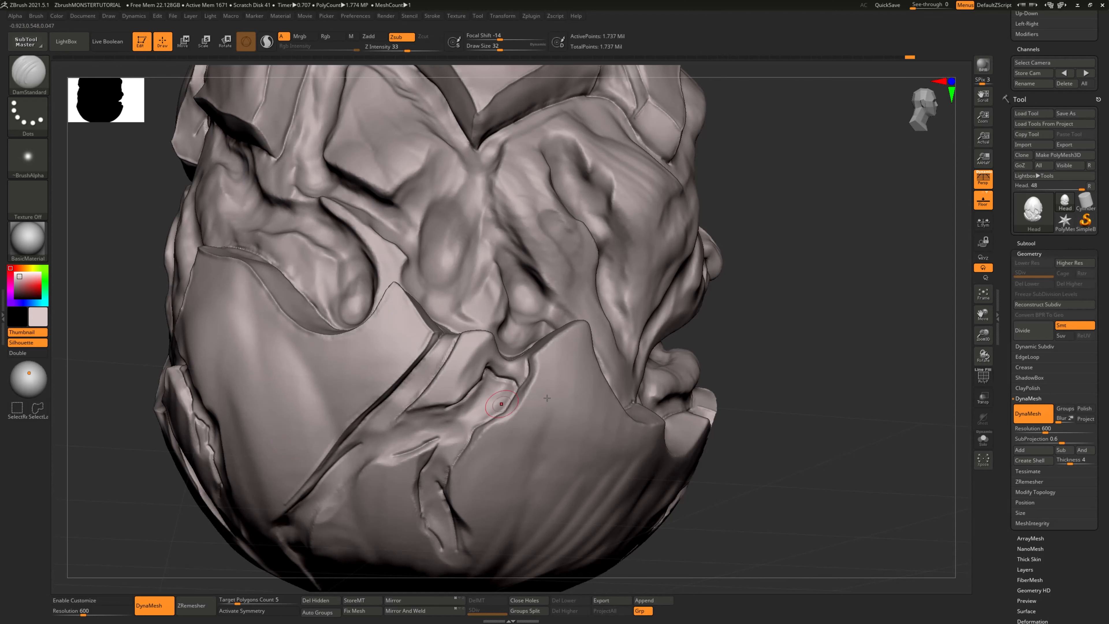
Step: Sharpen the crack-side edge of the small plate wedged between the rear and front jaw plates
{"action": "mouse_move", "coordinate": [503, 404]}
{"action": "right_mouse_down"}
{"action": "mouse_move", "coordinate": [674, 359]}
{"action": "mouse_move", "coordinate": [646, 347]}
{"action": "right_mouse_up"}
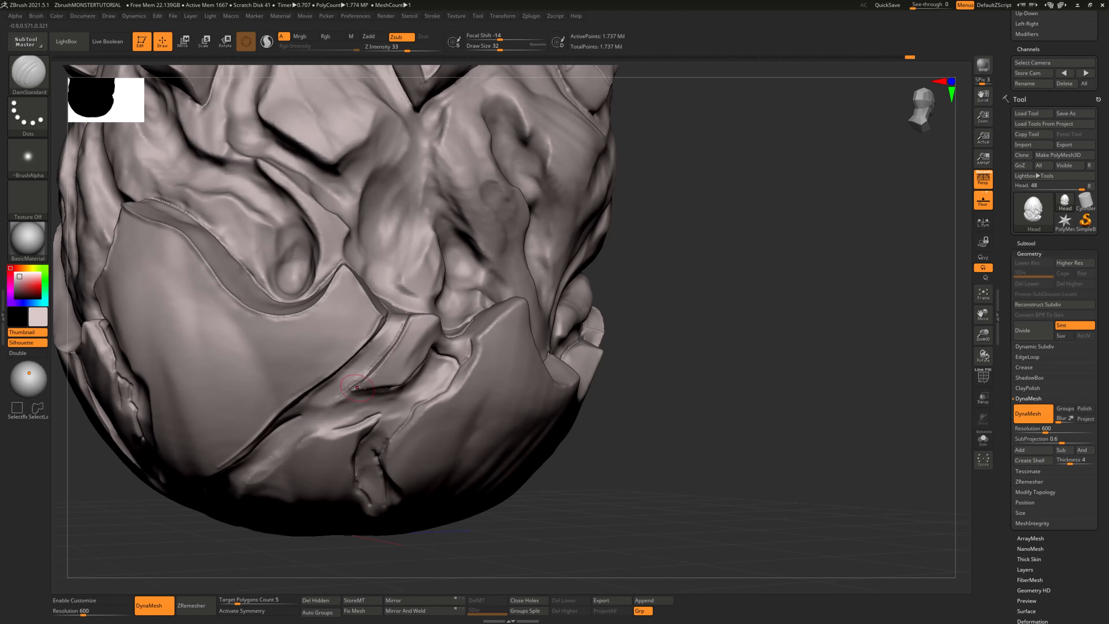
{"action": "right_click_drag", "start_coordinate": [392, 351], "coordinate": [676, 367]}
{"action": "right_click_drag", "start_coordinate": [610, 361], "coordinate": [458, 339]}
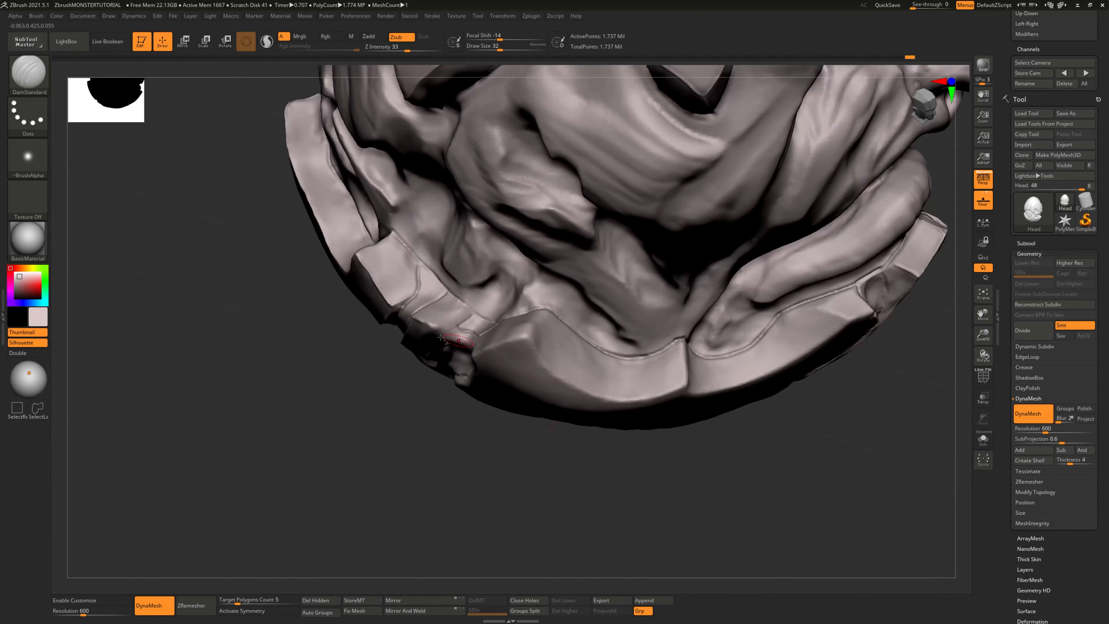
{"action": "right_click_drag", "start_coordinate": [390, 407], "coordinate": [424, 357]}
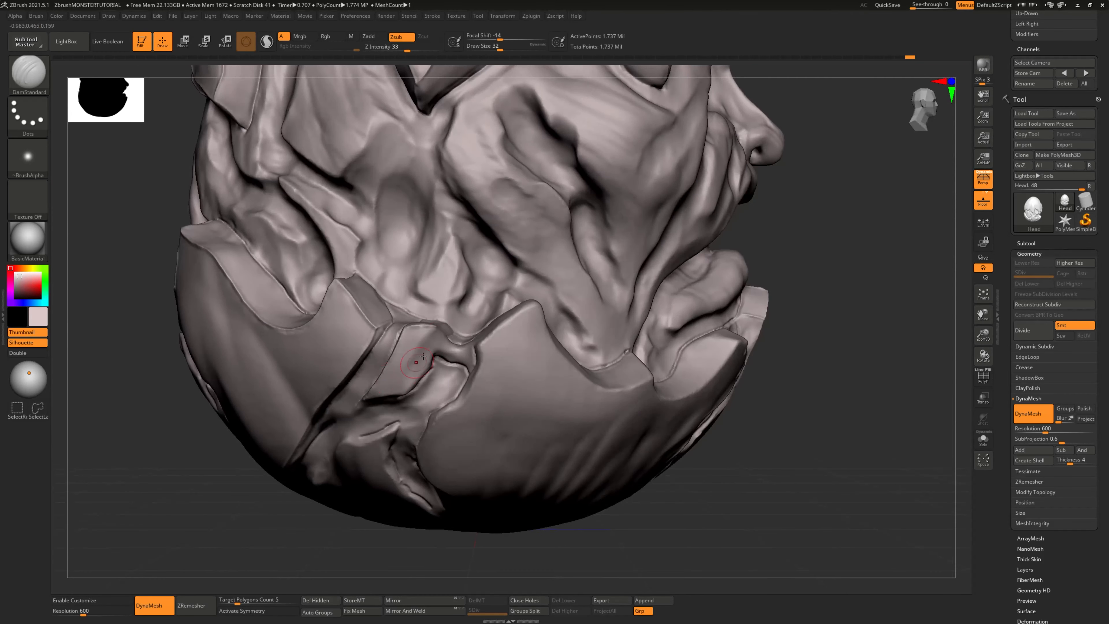
{"action": "left_click_drag", "start_coordinate": [433, 327], "coordinate": [405, 376]}
Step: Carve a crisp edge from the front jaw plate's rear peak down along the jagged crack beside it
{"action": "left_click_drag", "start_coordinate": [752, 441], "coordinate": [665, 443]}
{"action": "mouse_move", "coordinate": [439, 493]}
{"action": "left_mouse_down"}
{"action": "mouse_move", "coordinate": [492, 488]}
{"action": "mouse_move", "coordinate": [557, 389]}
{"action": "mouse_move", "coordinate": [487, 421]}
{"action": "left_mouse_up"}
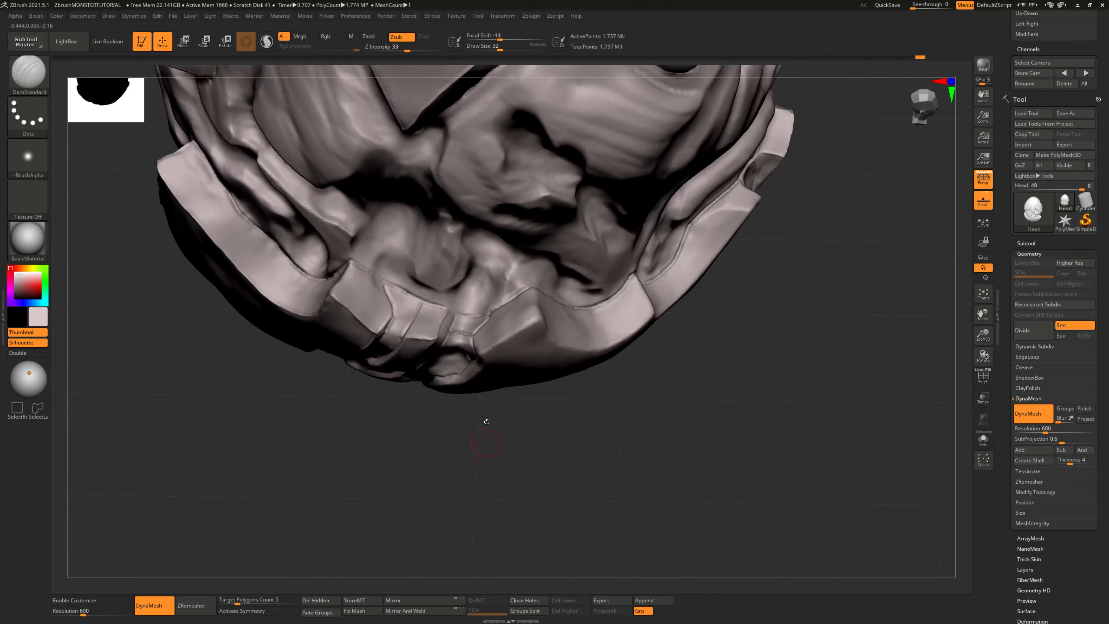
{"action": "mouse_move", "coordinate": [464, 463]}
{"action": "left_mouse_down"}
{"action": "mouse_move", "coordinate": [367, 384]}
{"action": "mouse_move", "coordinate": [353, 471]}
{"action": "mouse_move", "coordinate": [515, 326]}
{"action": "left_mouse_up"}
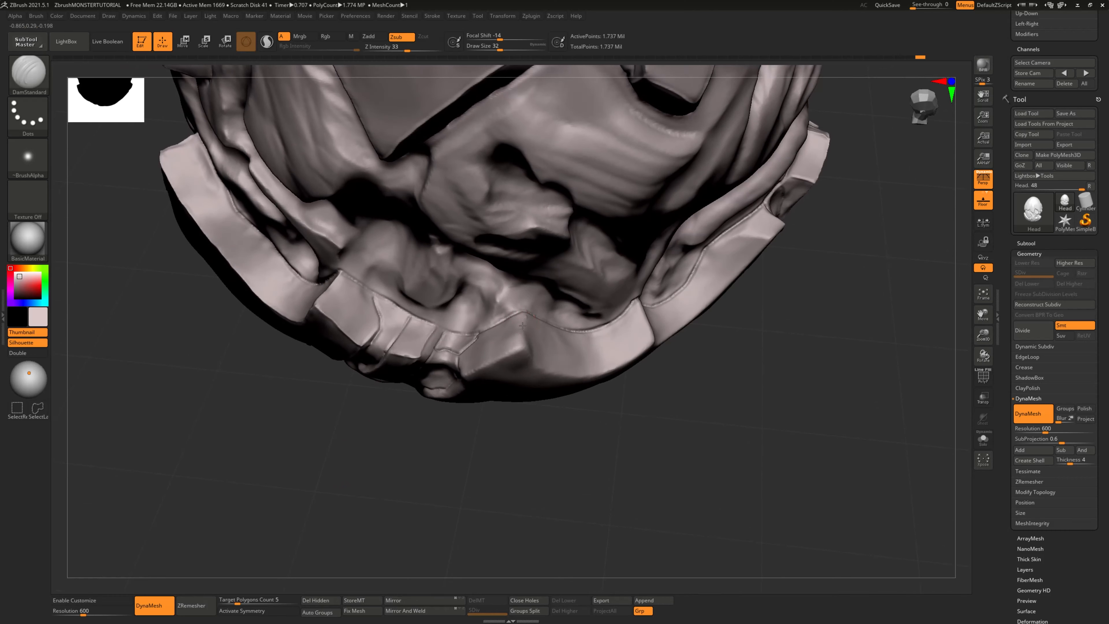
{"action": "left_click_drag", "start_coordinate": [520, 426], "coordinate": [564, 476]}
{"action": "left_click_drag", "start_coordinate": [543, 328], "coordinate": [488, 375]}
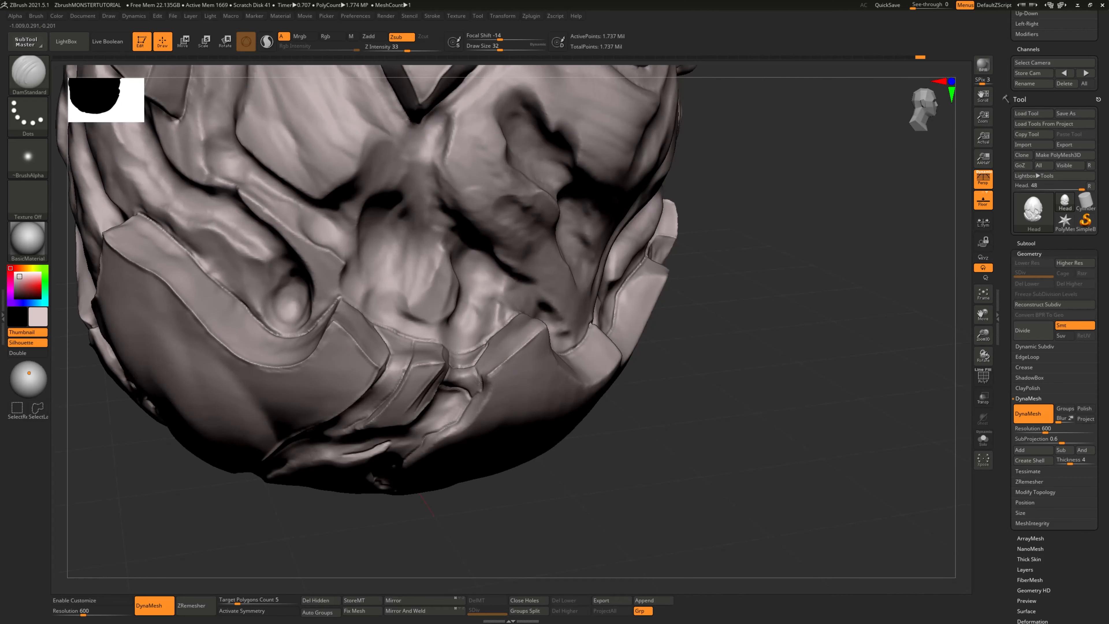
{"action": "mouse_move", "coordinate": [546, 487]}
{"action": "left_mouse_down"}
{"action": "mouse_move", "coordinate": [599, 441]}
{"action": "mouse_move", "coordinate": [579, 422]}
{"action": "left_mouse_up"}
{"action": "mouse_move", "coordinate": [528, 312]}
{"action": "left_mouse_down"}
{"action": "mouse_move", "coordinate": [522, 349]}
{"action": "mouse_move", "coordinate": [439, 426]}
{"action": "left_mouse_up"}
Step: Sharpen the edge of the short narrow crack branching down below the small plate on the jaw's side
{"action": "mouse_move", "coordinate": [487, 481]}
{"action": "left_mouse_down"}
{"action": "mouse_move", "coordinate": [496, 504]}
{"action": "mouse_move", "coordinate": [542, 463]}
{"action": "left_mouse_up"}
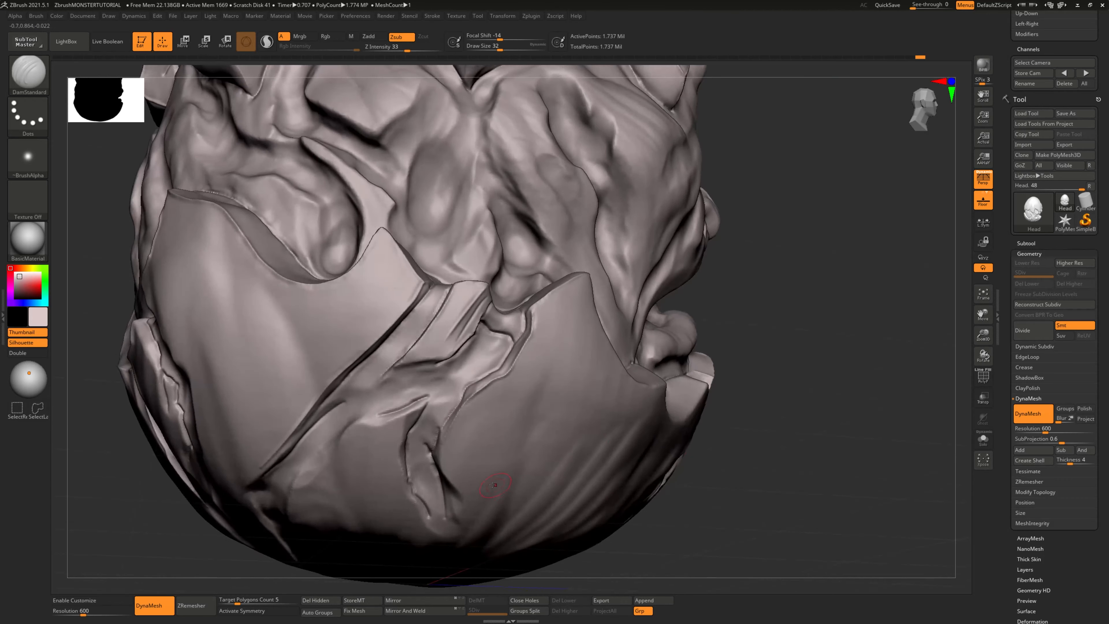
{"action": "mouse_move", "coordinate": [716, 349]}
{"action": "left_mouse_down"}
{"action": "mouse_move", "coordinate": [738, 384]}
{"action": "mouse_move", "coordinate": [711, 283]}
{"action": "left_mouse_up"}
{"action": "left_click_drag", "start_coordinate": [373, 340], "coordinate": [352, 394]}
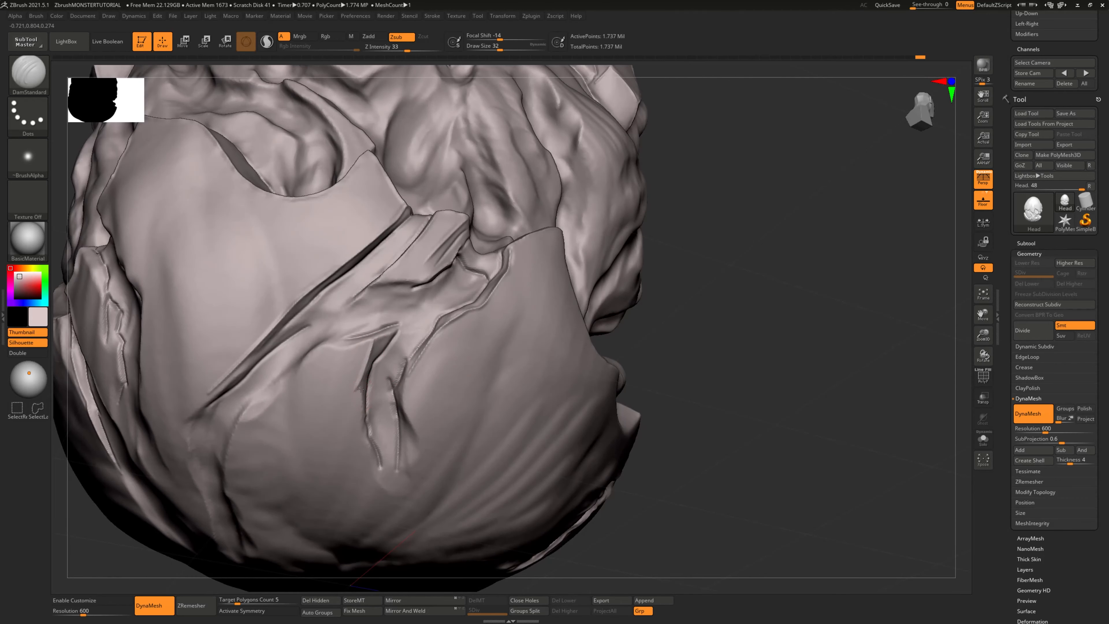
Step: Define the tapering end of the long diagonal crack and the neighbouring grooves on the jaw's underside
{"action": "mouse_move", "coordinate": [716, 430]}
{"action": "left_mouse_down"}
{"action": "mouse_move", "coordinate": [733, 445]}
{"action": "mouse_move", "coordinate": [681, 421]}
{"action": "mouse_move", "coordinate": [692, 406]}
{"action": "mouse_move", "coordinate": [663, 377]}
{"action": "left_mouse_up"}
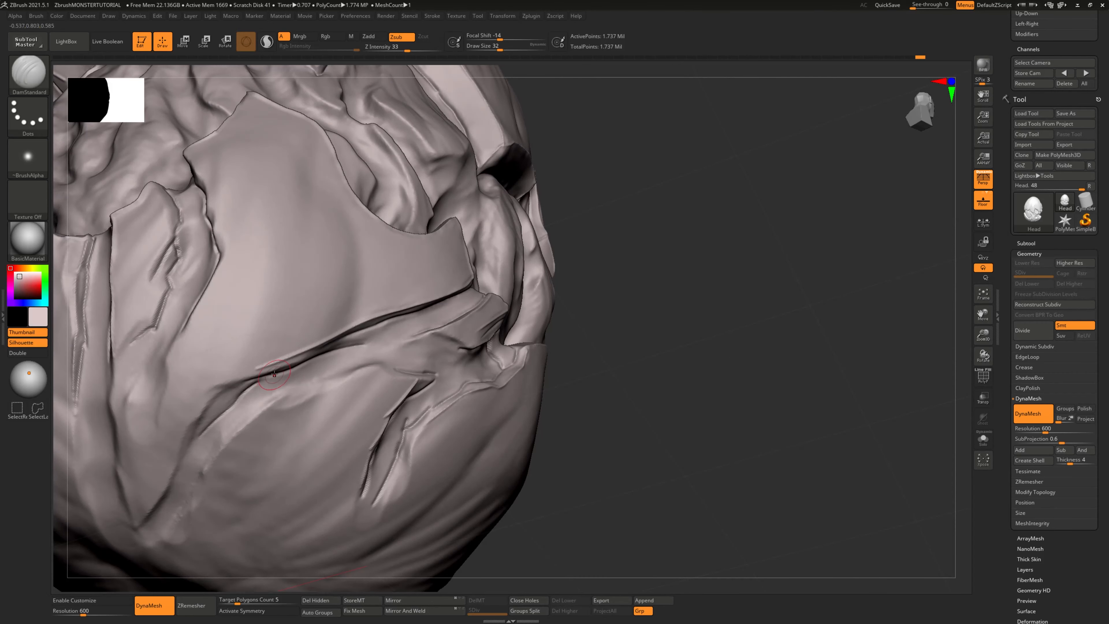
{"action": "mouse_move", "coordinate": [246, 382]}
{"action": "left_mouse_down"}
{"action": "mouse_move", "coordinate": [207, 410]}
{"action": "mouse_move", "coordinate": [203, 393]}
{"action": "left_mouse_up"}
{"action": "left_click_drag", "start_coordinate": [264, 364], "coordinate": [222, 380]}
{"action": "left_click_drag", "start_coordinate": [616, 376], "coordinate": [658, 364]}
{"action": "left_click_drag", "start_coordinate": [237, 321], "coordinate": [211, 370]}
{"action": "left_click_drag", "start_coordinate": [626, 396], "coordinate": [581, 377]}
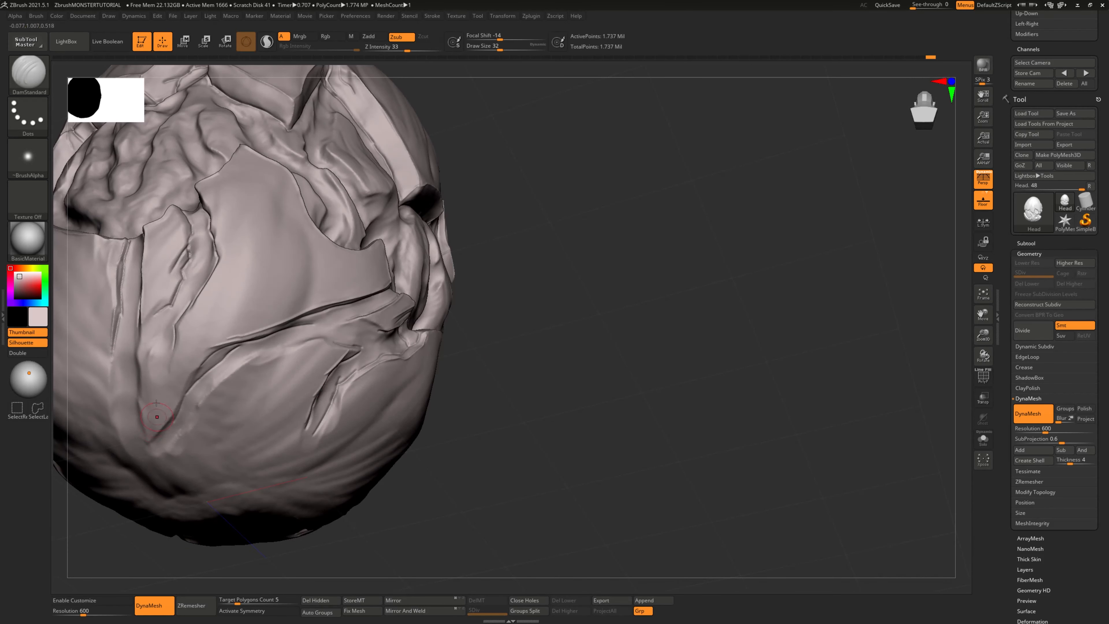
{"action": "left_click_drag", "start_coordinate": [110, 402], "coordinate": [117, 422]}
{"action": "left_click_drag", "start_coordinate": [139, 327], "coordinate": [136, 356]}
Step: Carve a crisp line along the outer edge of the front jaw plate's upper rim, between its rear peak and the notch
{"action": "mouse_move", "coordinate": [502, 463]}
{"action": "left_mouse_down"}
{"action": "mouse_move", "coordinate": [565, 448]}
{"action": "mouse_move", "coordinate": [572, 472]}
{"action": "mouse_move", "coordinate": [552, 481]}
{"action": "mouse_move", "coordinate": [565, 482]}
{"action": "mouse_move", "coordinate": [510, 488]}
{"action": "left_mouse_up"}
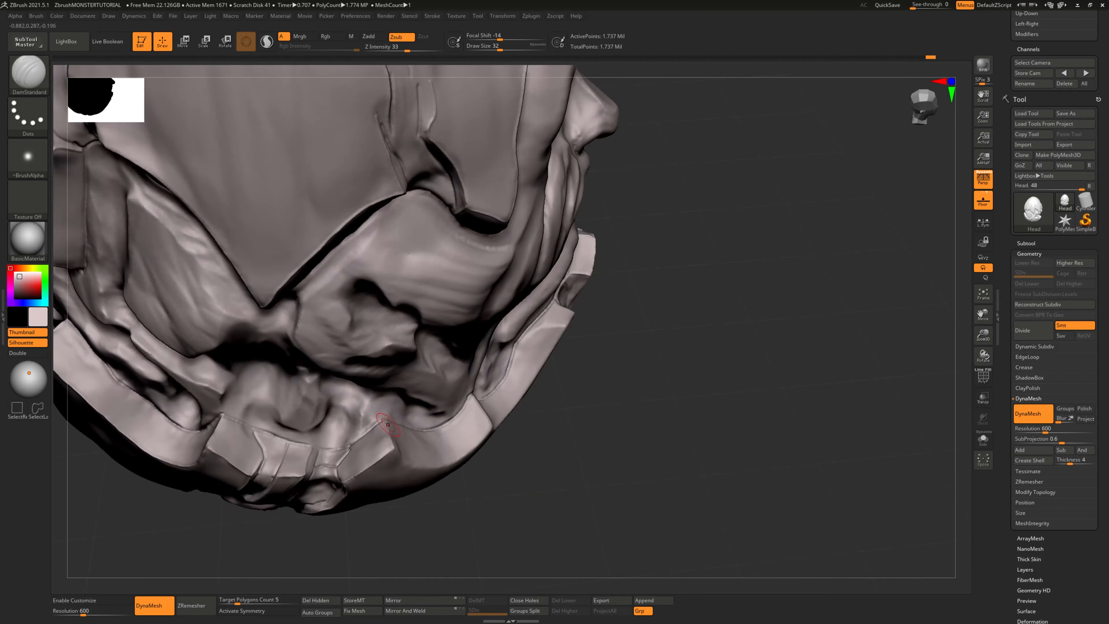
{"action": "left_click_drag", "start_coordinate": [418, 512], "coordinate": [366, 478]}
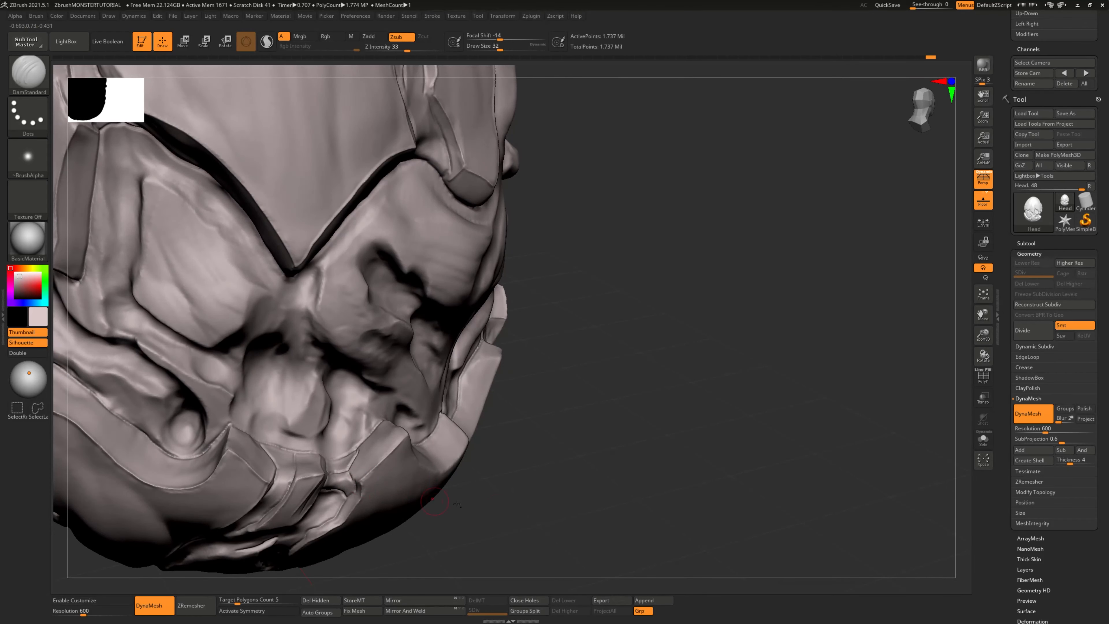
{"action": "left_click_drag", "start_coordinate": [433, 499], "coordinate": [335, 531]}
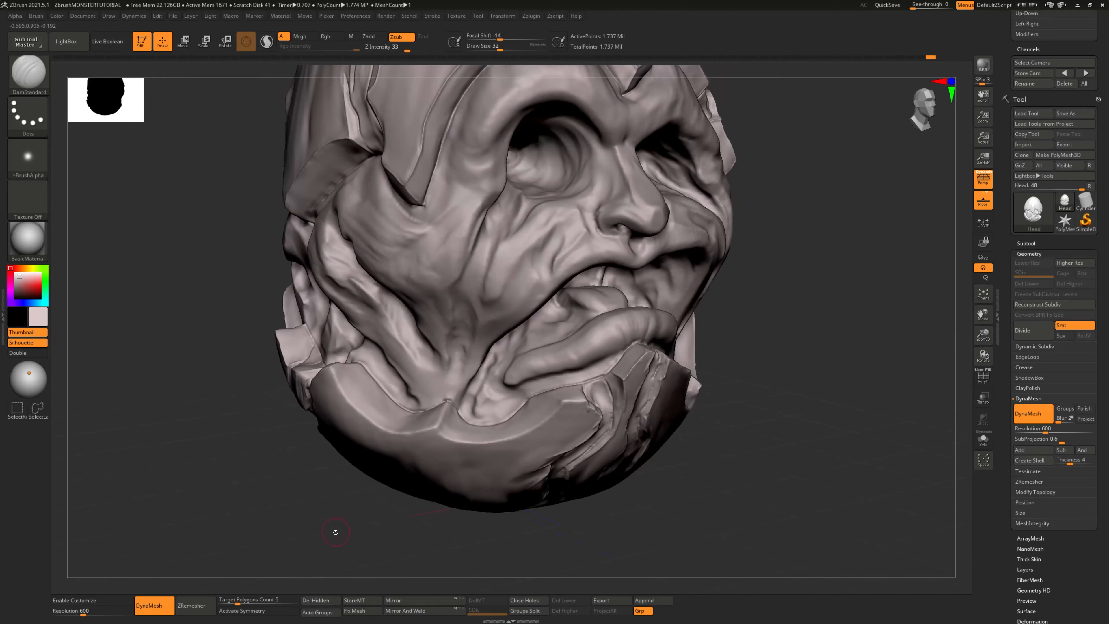
{"action": "left_click_drag", "start_coordinate": [330, 366], "coordinate": [342, 388]}
{"action": "mouse_move", "coordinate": [302, 494]}
{"action": "left_mouse_down"}
{"action": "mouse_move", "coordinate": [379, 557]}
{"action": "mouse_move", "coordinate": [408, 552]}
{"action": "left_mouse_up"}
{"action": "right_click_drag", "start_coordinate": [431, 451], "coordinate": [441, 454], "text": "ctrl"}
{"action": "left_click_drag", "start_coordinate": [363, 468], "coordinate": [305, 492]}
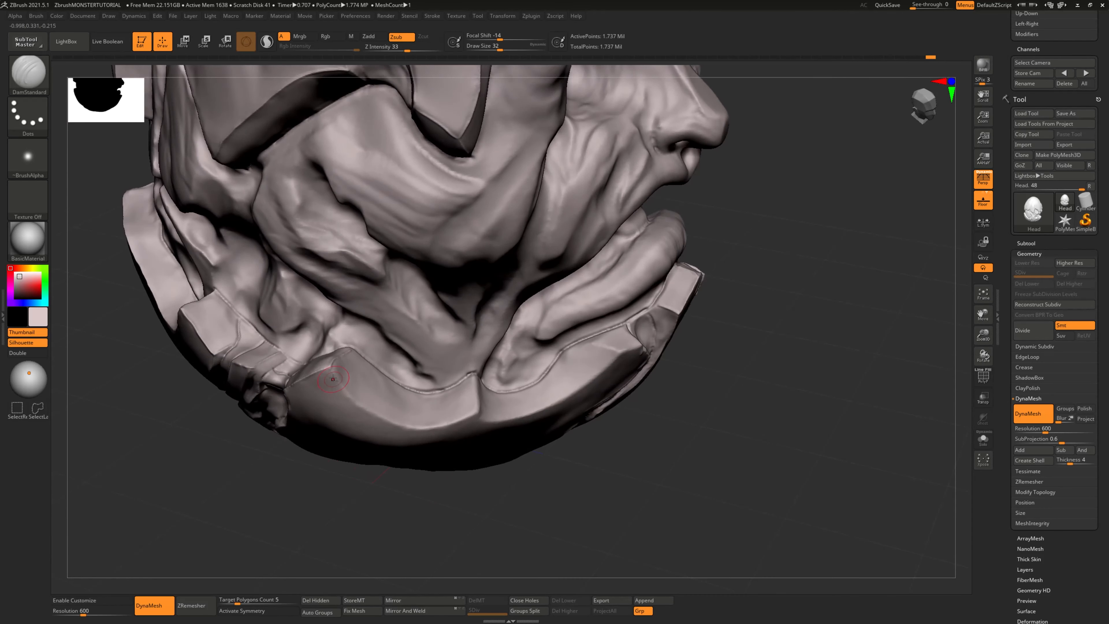
{"action": "mouse_move", "coordinate": [465, 418]}
{"action": "left_mouse_down"}
{"action": "mouse_move", "coordinate": [411, 427]}
{"action": "mouse_move", "coordinate": [352, 398]}
{"action": "left_mouse_up"}
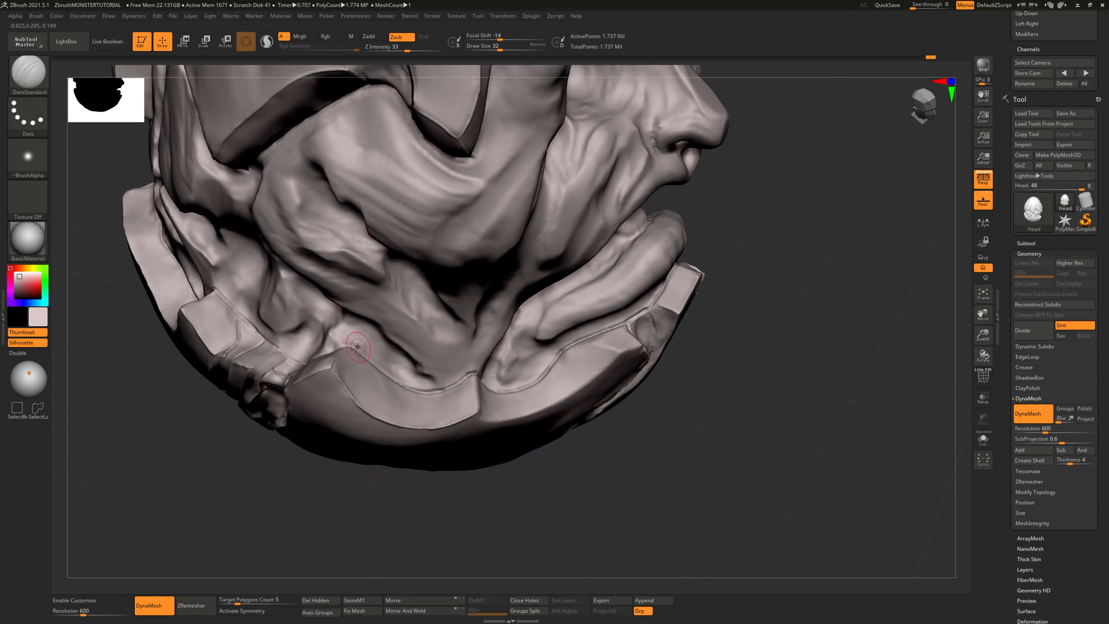
Step: Continue the crisp outer rim line from the notch along the front jaw plate toward the chin crack
{"action": "mouse_move", "coordinate": [458, 497]}
{"action": "left_mouse_down", "text": "alt"}
{"action": "mouse_move", "coordinate": [402, 448]}
{"action": "mouse_move", "coordinate": [389, 460]}
{"action": "mouse_move", "coordinate": [441, 492]}
{"action": "left_mouse_up", "text": "alt"}
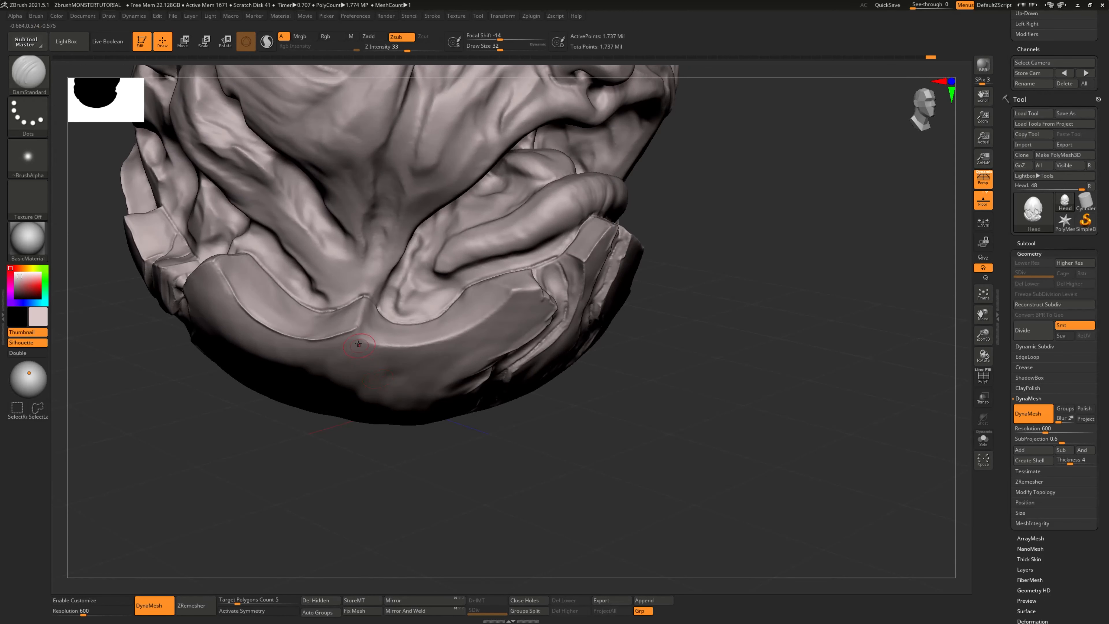
{"action": "mouse_move", "coordinate": [364, 336]}
{"action": "left_mouse_down"}
{"action": "mouse_move", "coordinate": [428, 343]}
{"action": "mouse_move", "coordinate": [466, 327]}
{"action": "left_mouse_up"}
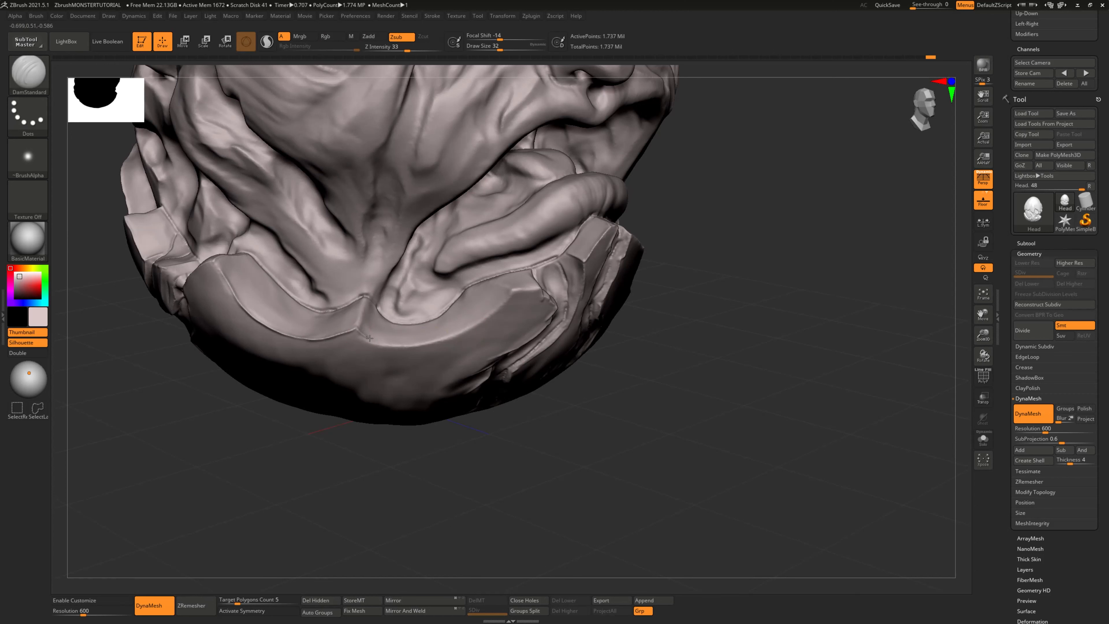
{"action": "left_click_drag", "start_coordinate": [369, 338], "coordinate": [430, 344]}
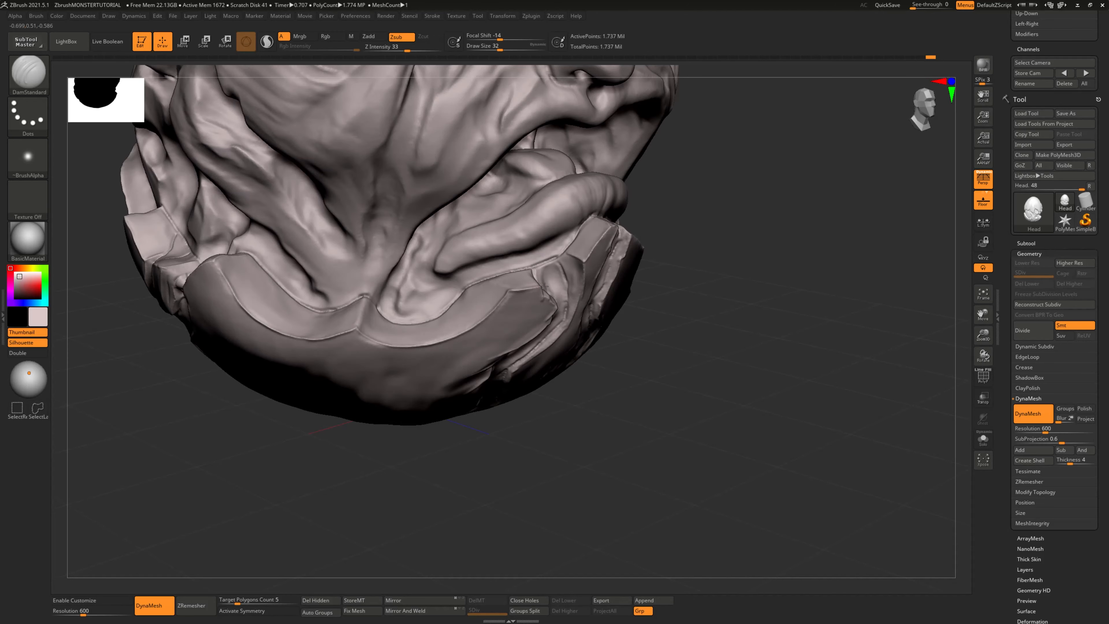
Step: Examine the sharpened chin cracks, the face and the whole head from the front
{"action": "mouse_move", "coordinate": [678, 391]}
{"action": "left_mouse_down"}
{"action": "mouse_move", "coordinate": [607, 371]}
{"action": "mouse_move", "coordinate": [658, 367]}
{"action": "mouse_move", "coordinate": [617, 317]}
{"action": "left_mouse_up"}
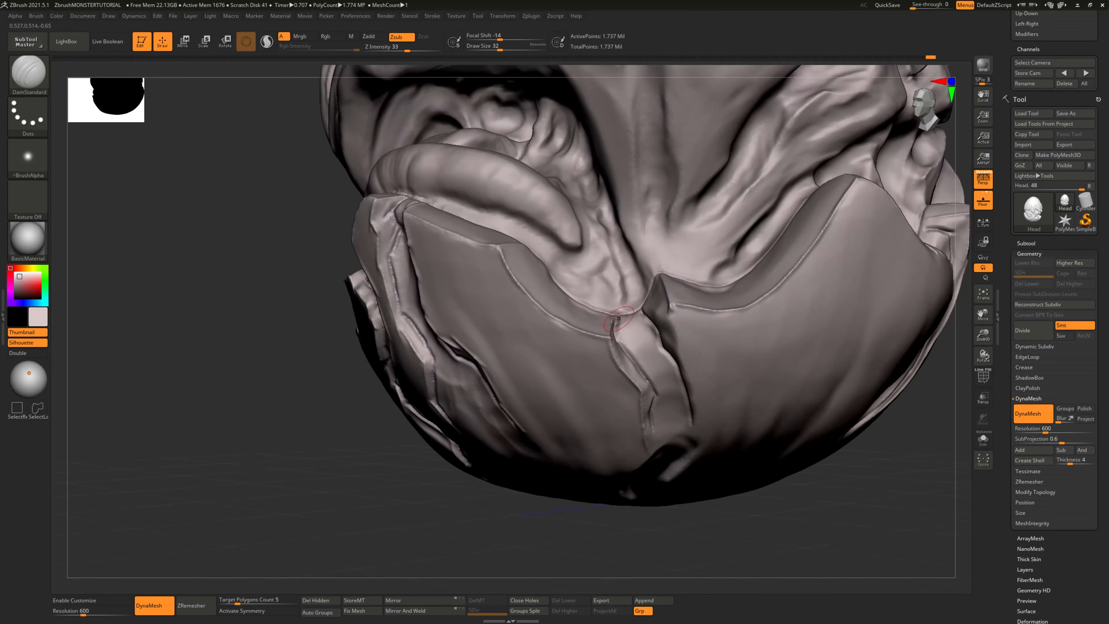
{"action": "mouse_move", "coordinate": [441, 470]}
{"action": "left_mouse_down", "text": "alt"}
{"action": "mouse_move", "coordinate": [356, 478]}
{"action": "mouse_move", "coordinate": [599, 446]}
{"action": "mouse_move", "coordinate": [638, 551]}
{"action": "left_mouse_up", "text": "alt"}
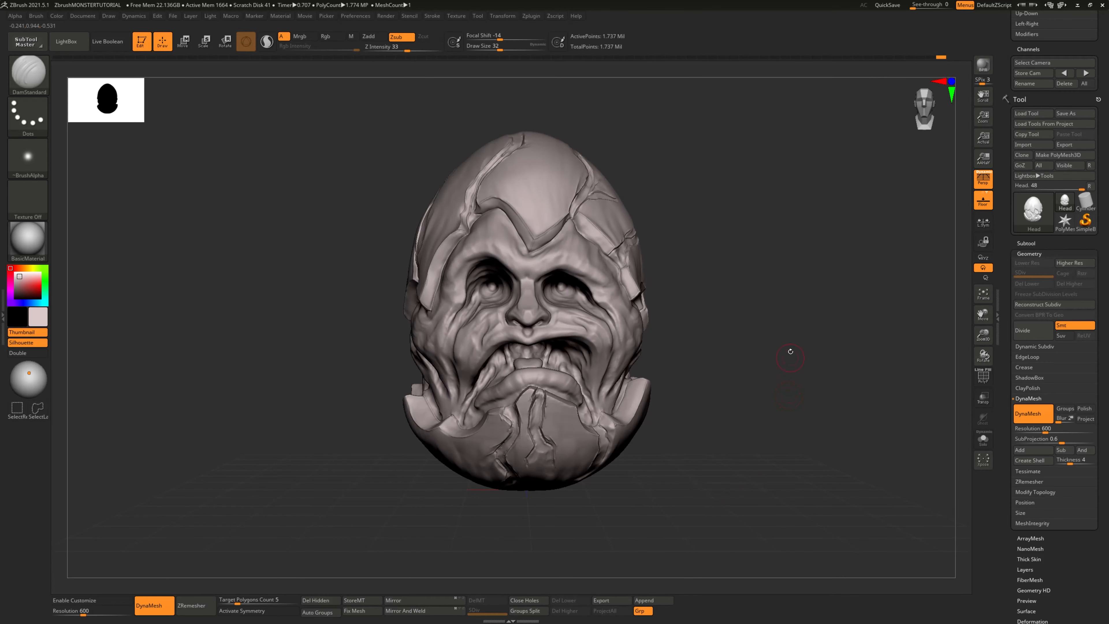
{"action": "left_click_drag", "start_coordinate": [791, 352], "coordinate": [714, 334], "text": "alt"}
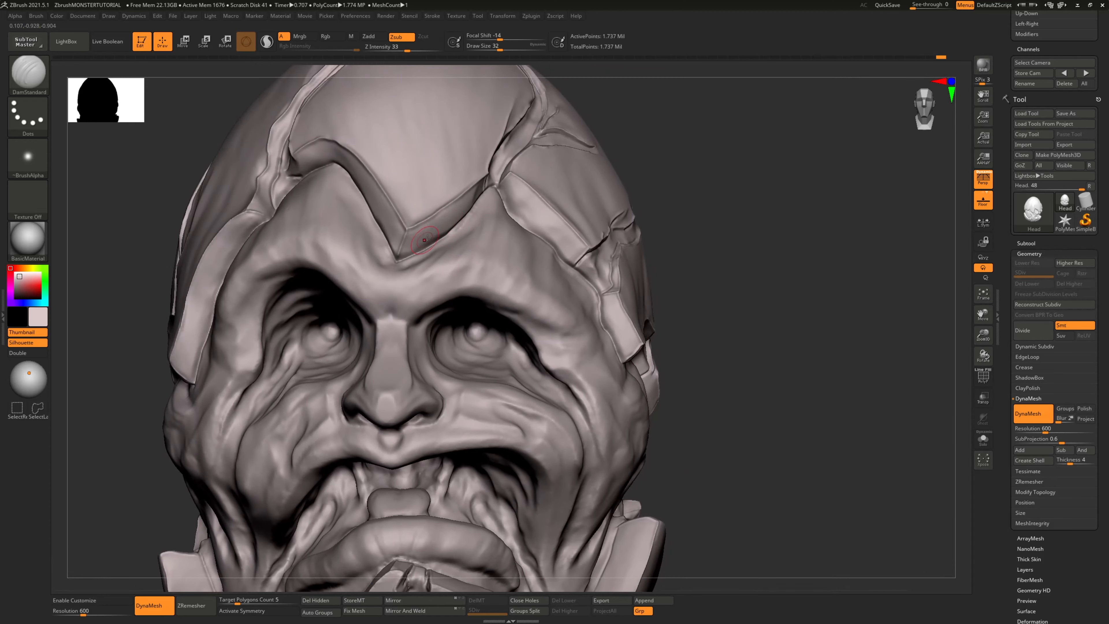
{"action": "mouse_move", "coordinate": [832, 339]}
{"action": "left_mouse_down", "text": "alt"}
{"action": "mouse_move", "coordinate": [755, 339]}
{"action": "mouse_move", "coordinate": [715, 280]}
{"action": "left_mouse_up", "text": "alt"}
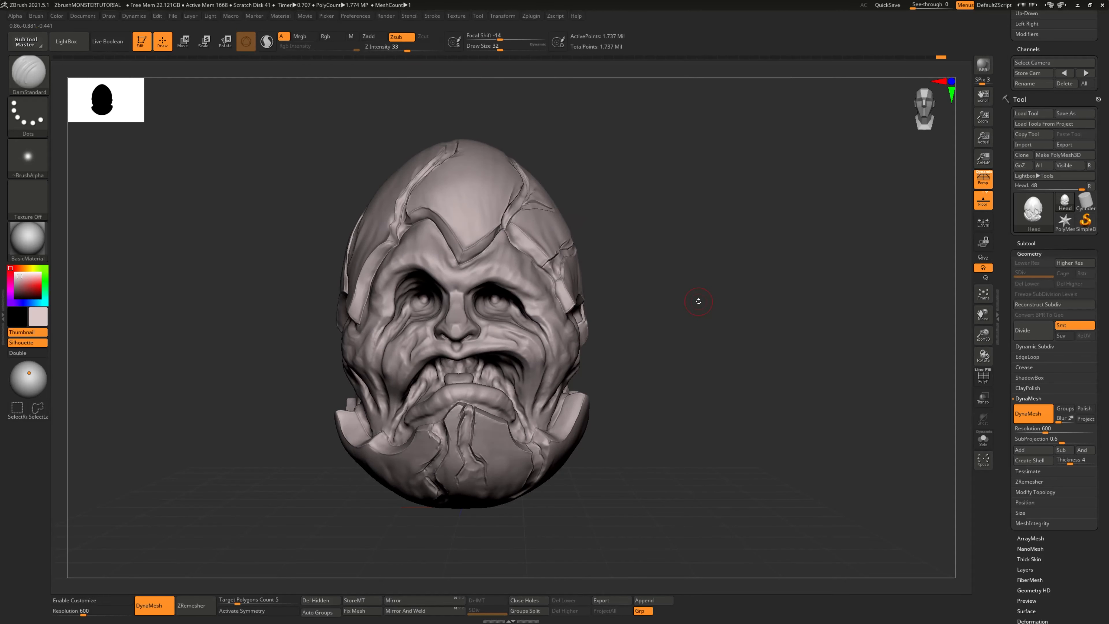
{"action": "mouse_move", "coordinate": [698, 301]}
{"action": "left_mouse_down"}
{"action": "mouse_move", "coordinate": [725, 314]}
{"action": "mouse_move", "coordinate": [711, 317]}
{"action": "mouse_move", "coordinate": [765, 314]}
{"action": "mouse_move", "coordinate": [748, 370]}
{"action": "left_mouse_up"}
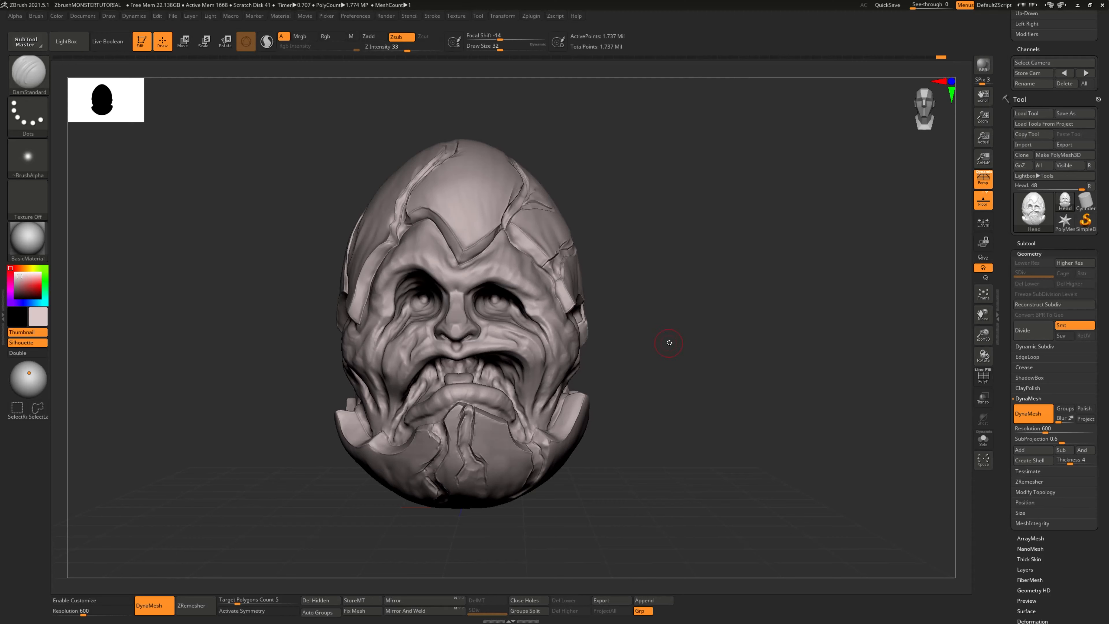
{"action": "left_click_drag", "start_coordinate": [732, 369], "coordinate": [386, 384]}
{"action": "mouse_move", "coordinate": [241, 362]}
{"action": "left_mouse_down"}
{"action": "mouse_move", "coordinate": [227, 360]}
{"action": "mouse_move", "coordinate": [275, 358]}
{"action": "mouse_move", "coordinate": [210, 368]}
{"action": "mouse_move", "coordinate": [193, 377]}
{"action": "mouse_move", "coordinate": [255, 371]}
{"action": "mouse_move", "coordinate": [190, 384]}
{"action": "mouse_move", "coordinate": [235, 378]}
{"action": "mouse_move", "coordinate": [210, 378]}
{"action": "left_mouse_up"}
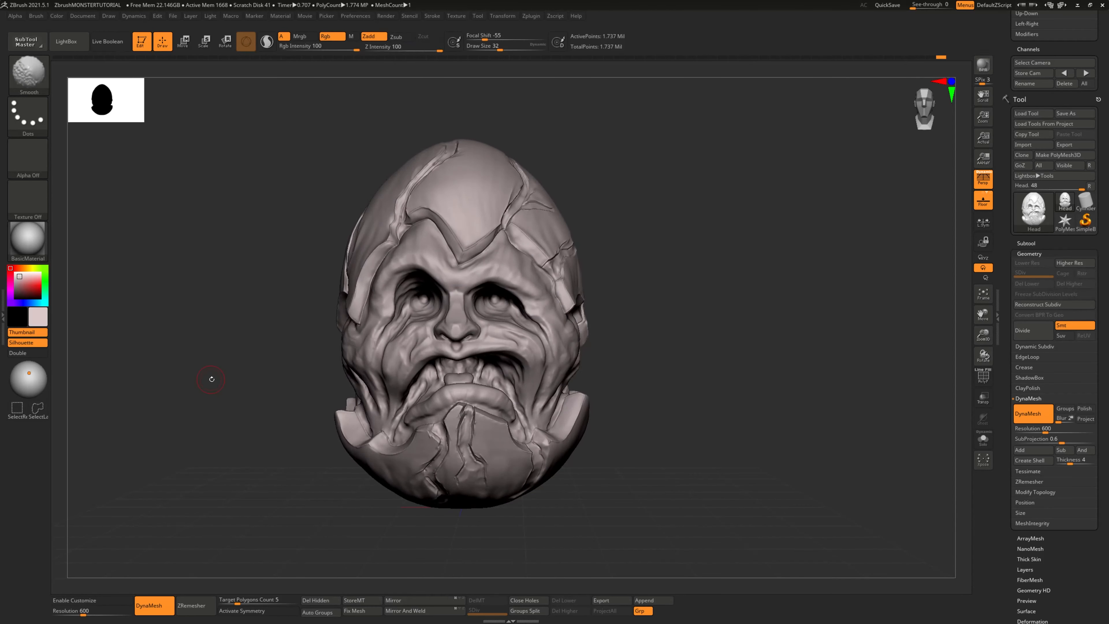